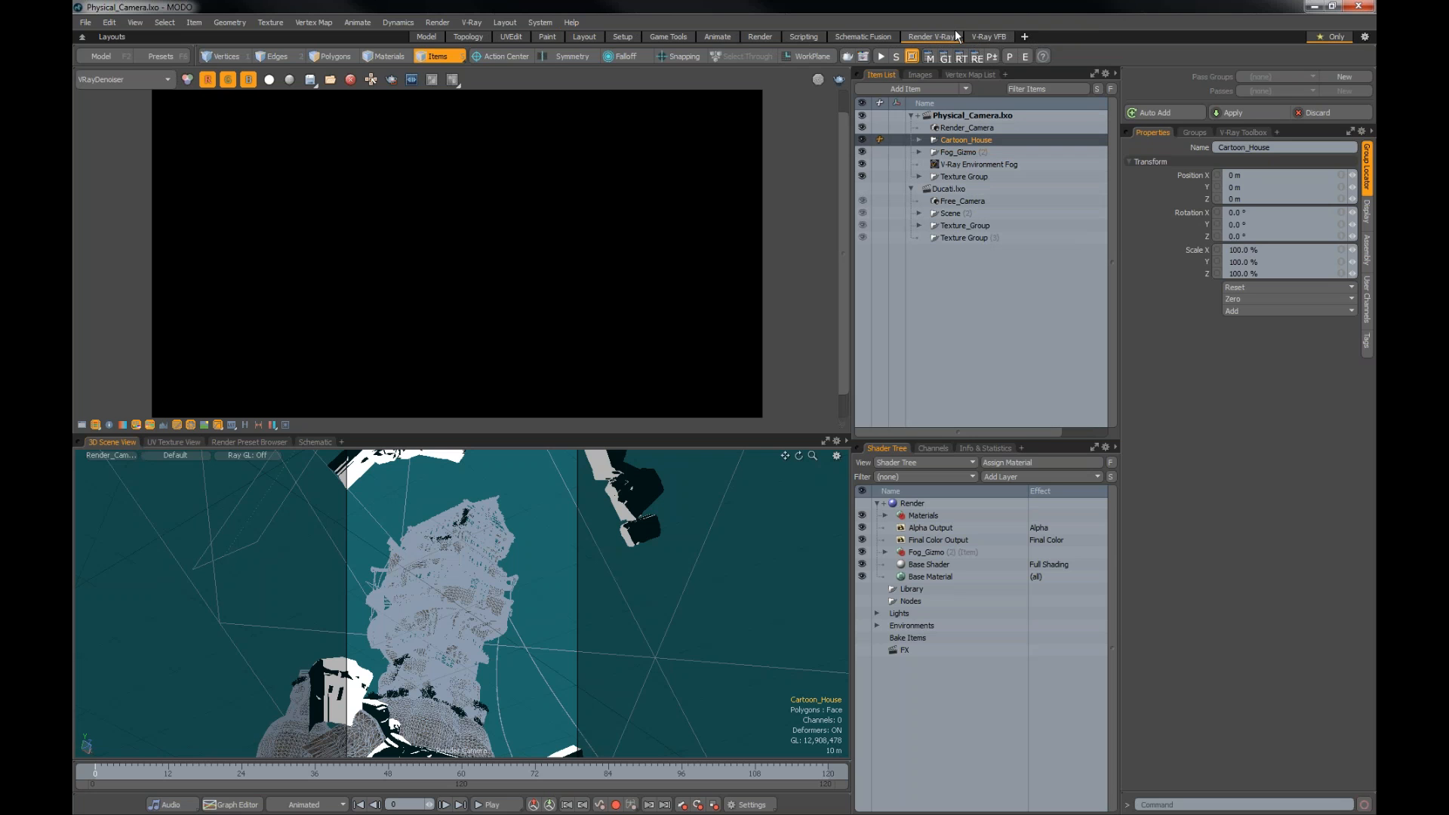
Step: Look over the V-Ray VFB layout and, back in the Render V-Ray layout, the V-Ray main and global illumination settings
{"action": "left_click", "coordinate": [981, 36]}
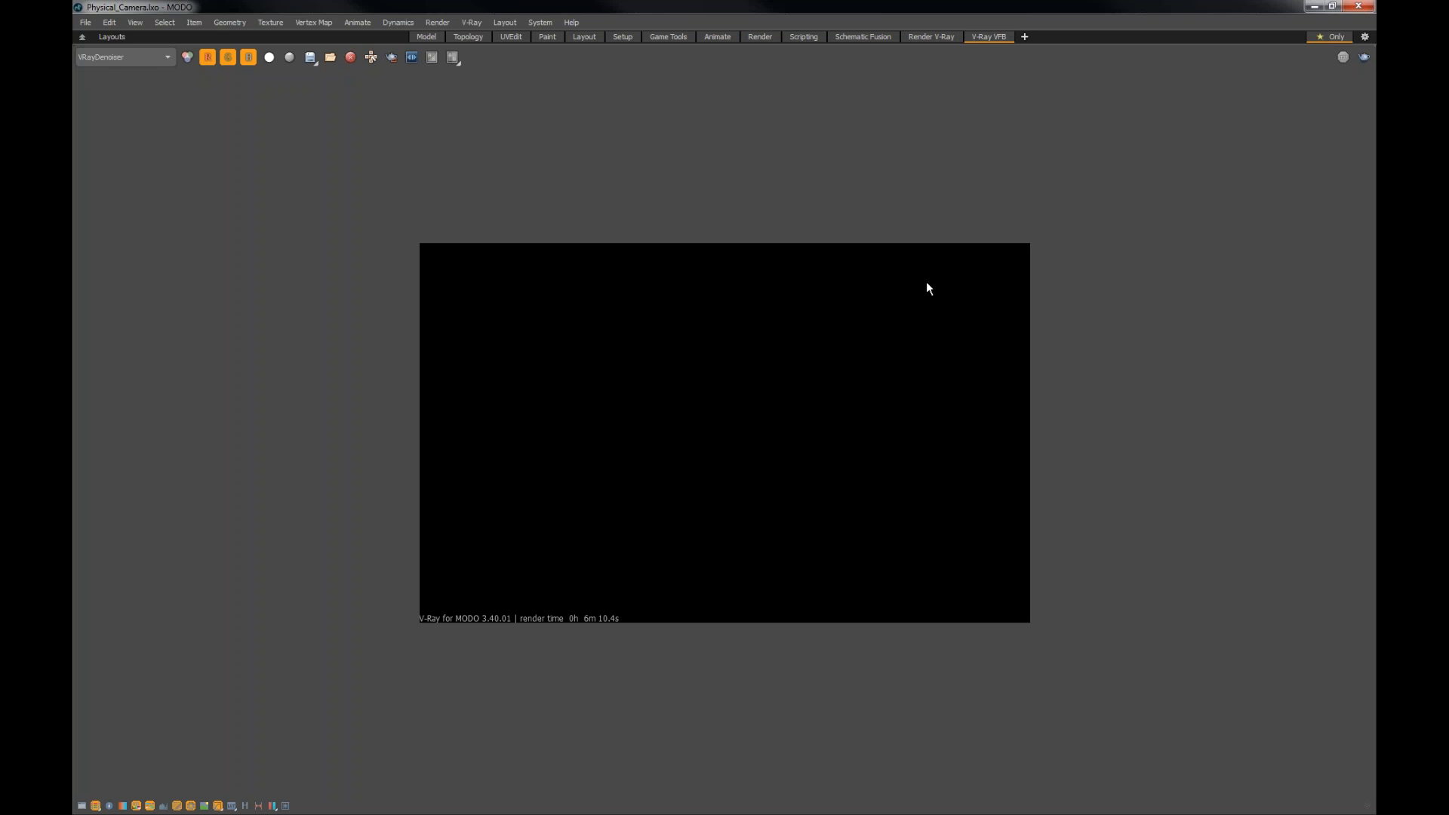
{"action": "left_click", "coordinate": [929, 37]}
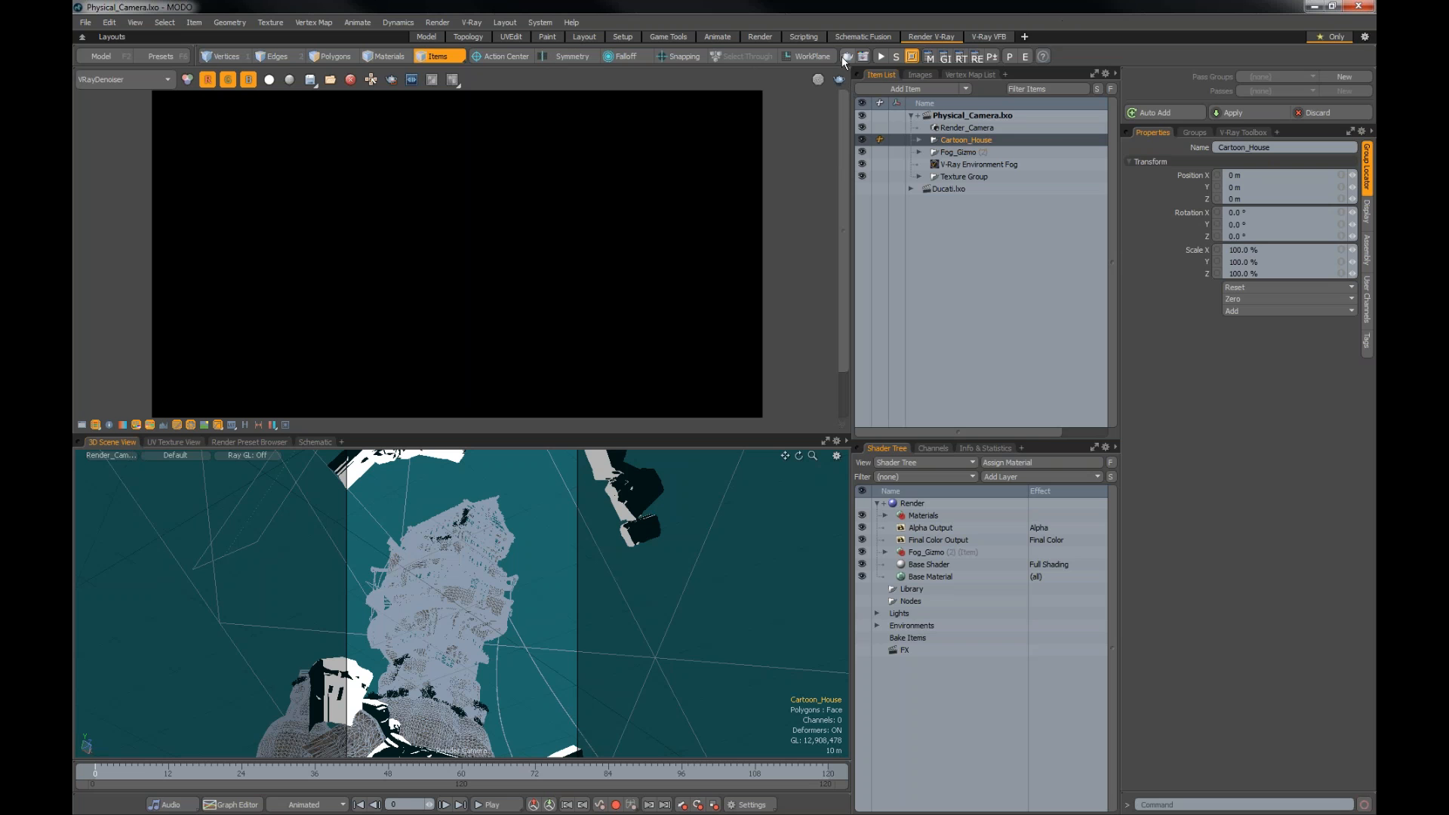
{"action": "left_click", "coordinate": [930, 57]}
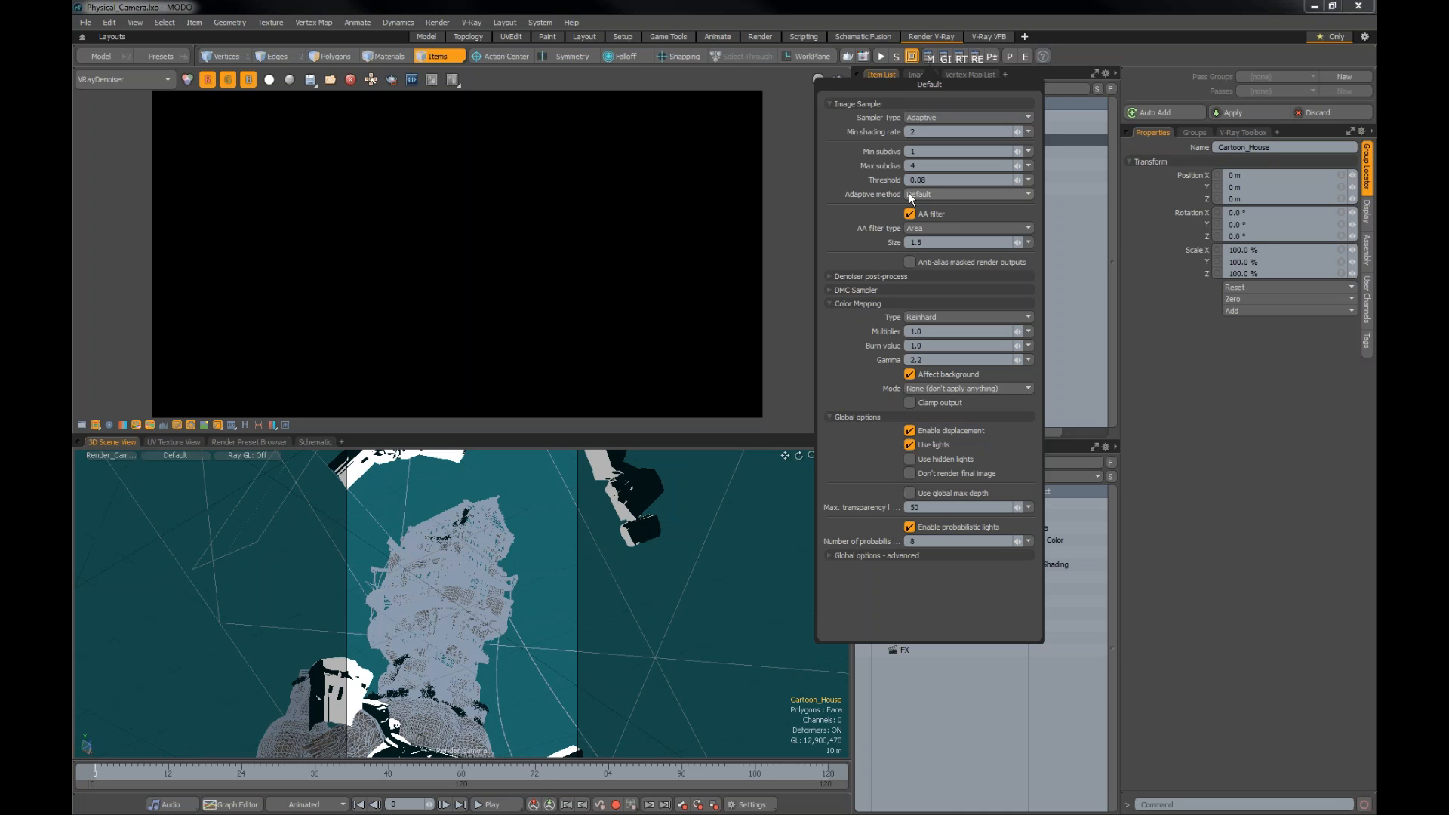
{"action": "left_click", "coordinate": [946, 60]}
{"action": "left_click", "coordinate": [945, 60]}
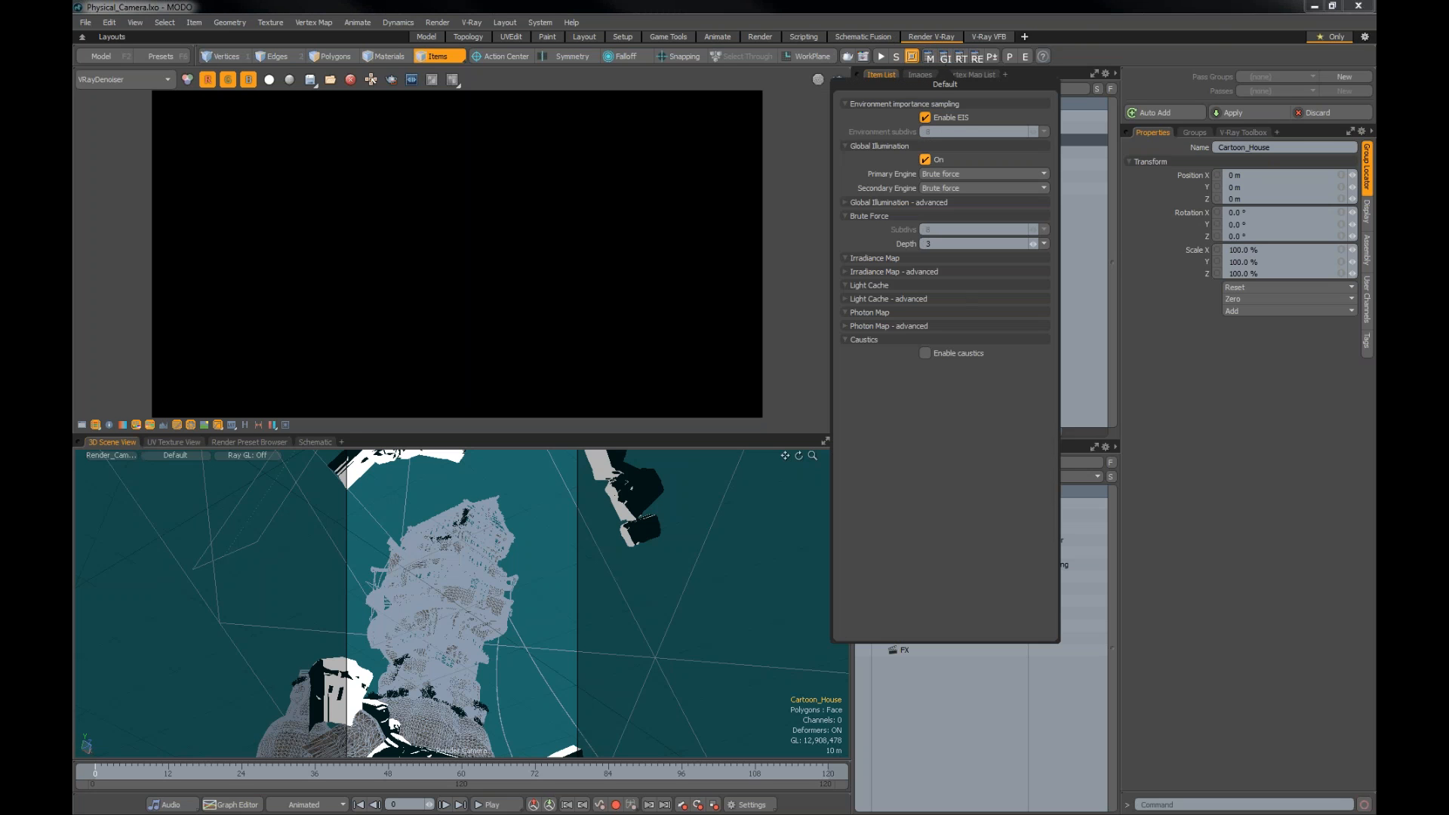
{"action": "left_click", "coordinate": [959, 58]}
{"action": "left_click", "coordinate": [959, 58]}
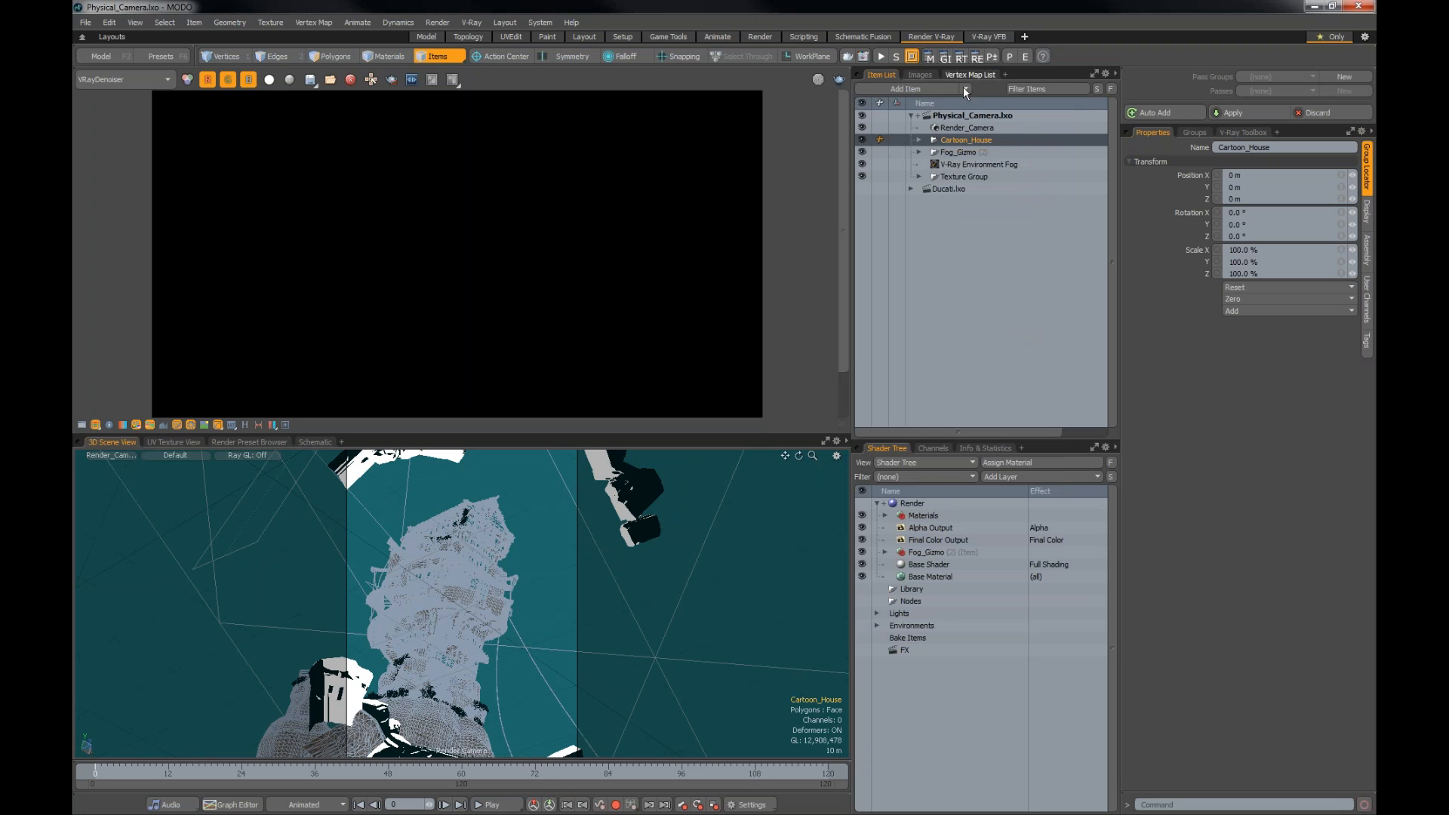
Step: Display the V-Ray frame buffer in a floating window, reposition it, and close it again
{"action": "left_click", "coordinate": [862, 57]}
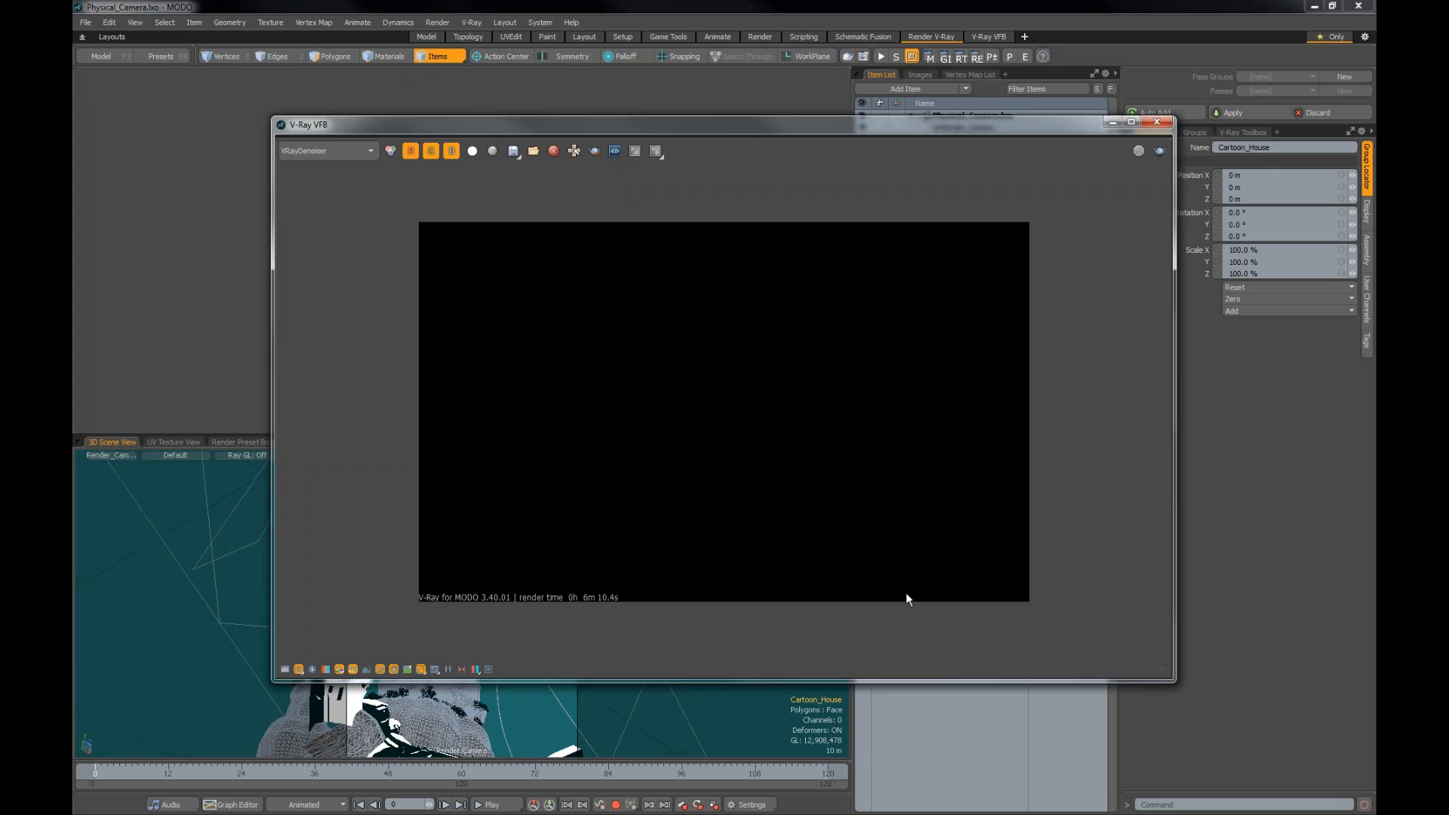
{"action": "left_click_drag", "start_coordinate": [840, 127], "coordinate": [880, 141]}
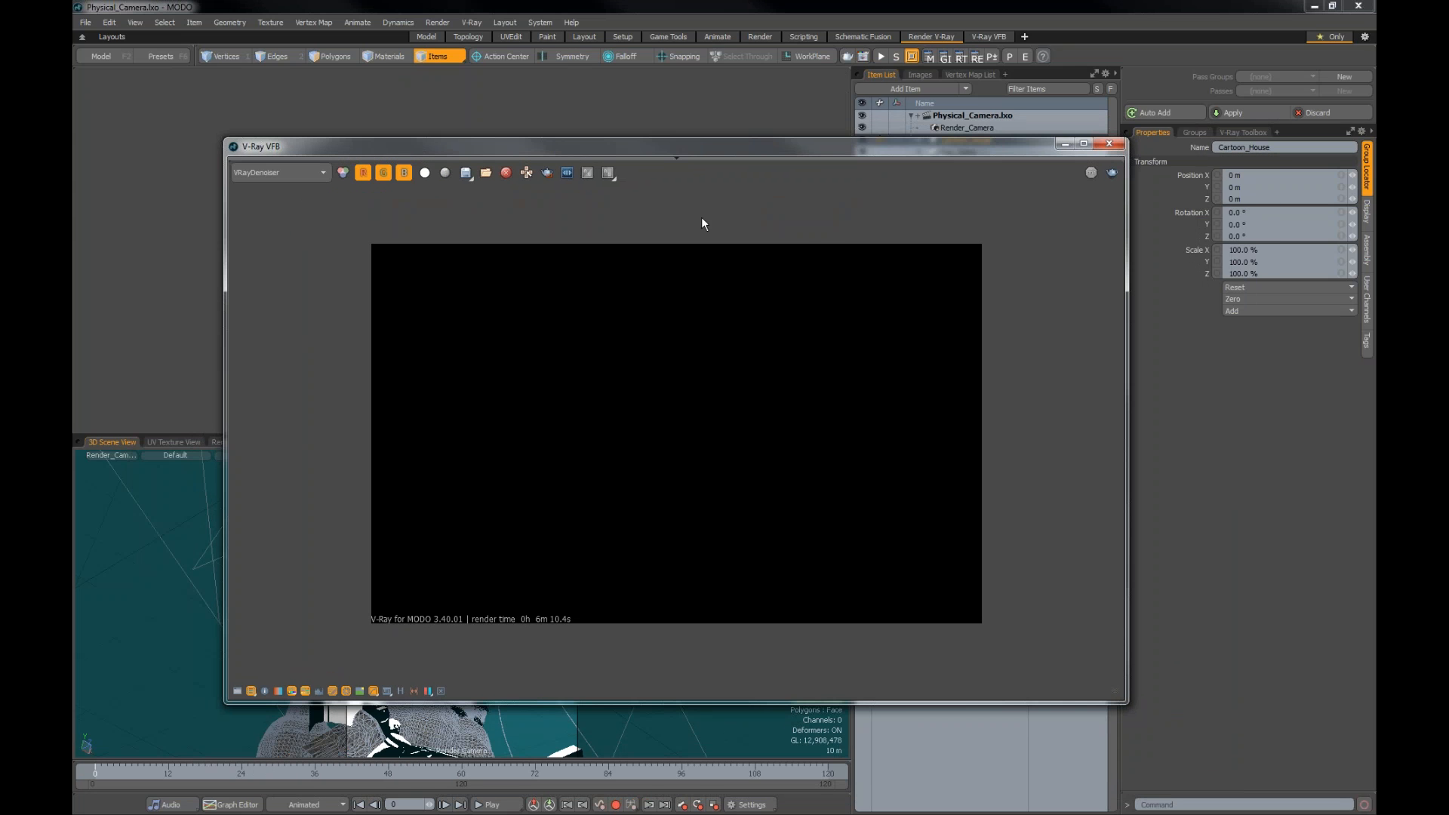
{"action": "left_click", "coordinate": [1110, 148]}
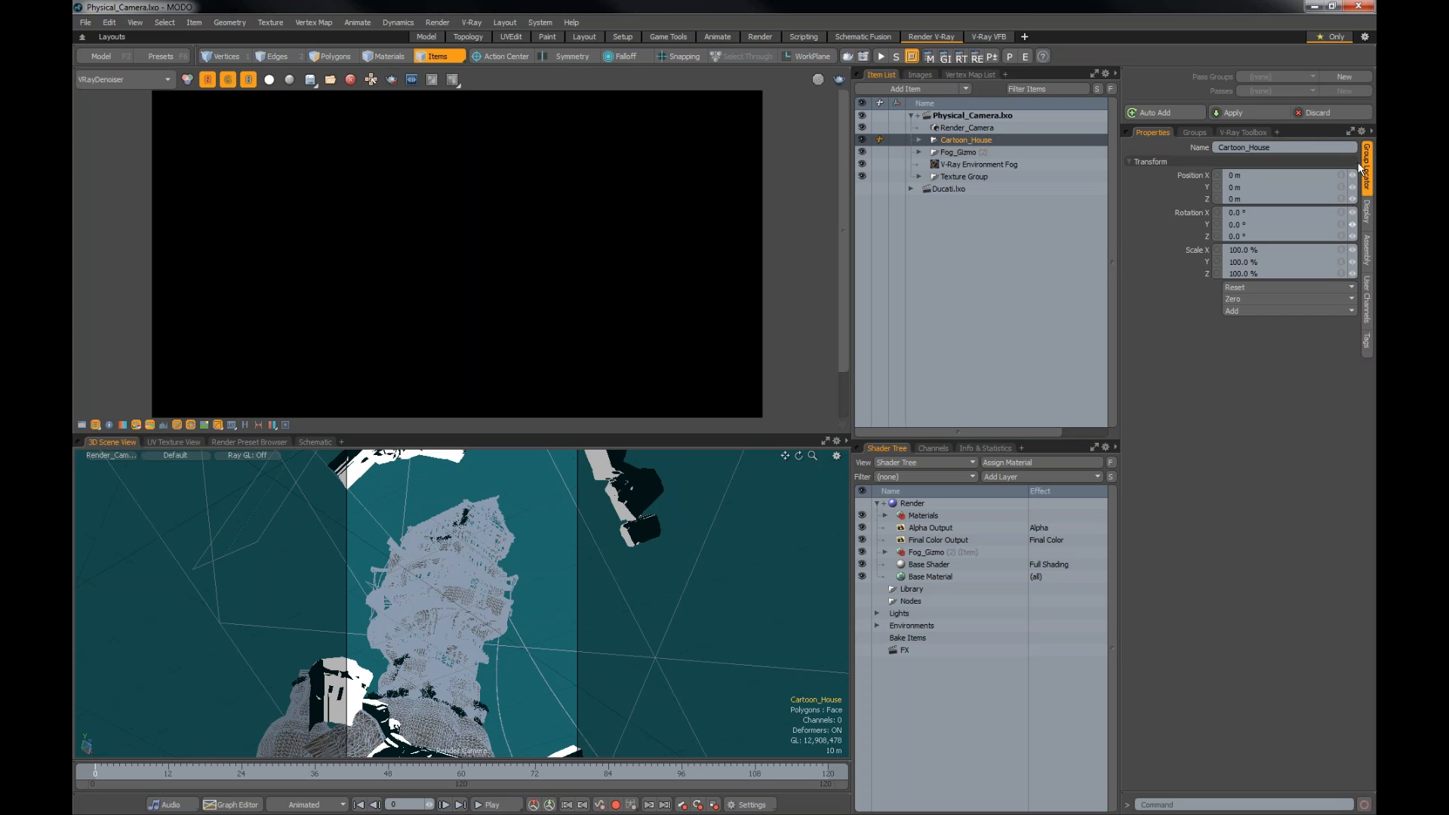
Step: Examine the properties of the V-Ray Environment Fog item and the Render item's V-Ray Main and V-Ray GI settings
{"action": "left_click", "coordinate": [980, 166]}
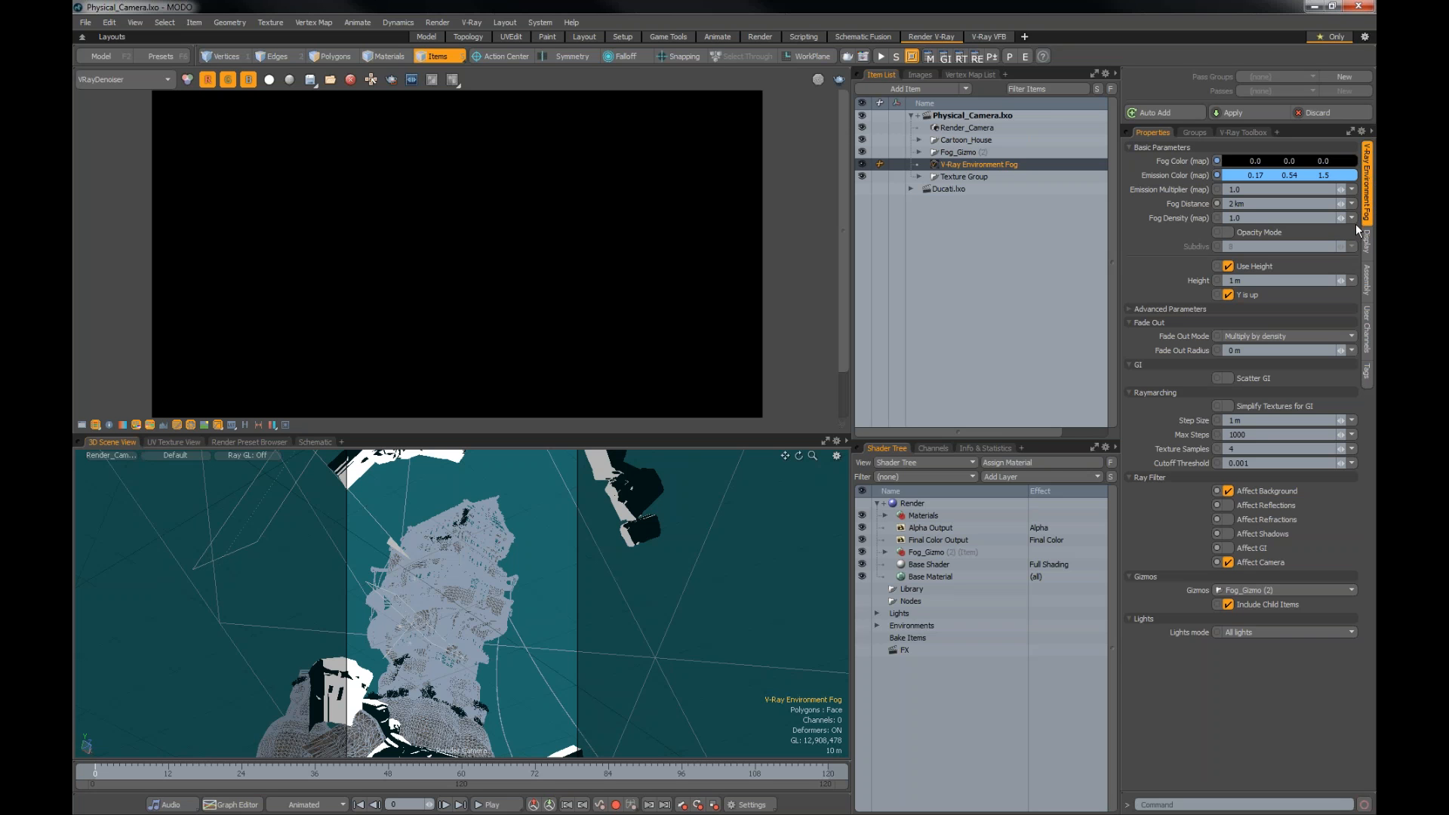
{"action": "left_click", "coordinate": [927, 505]}
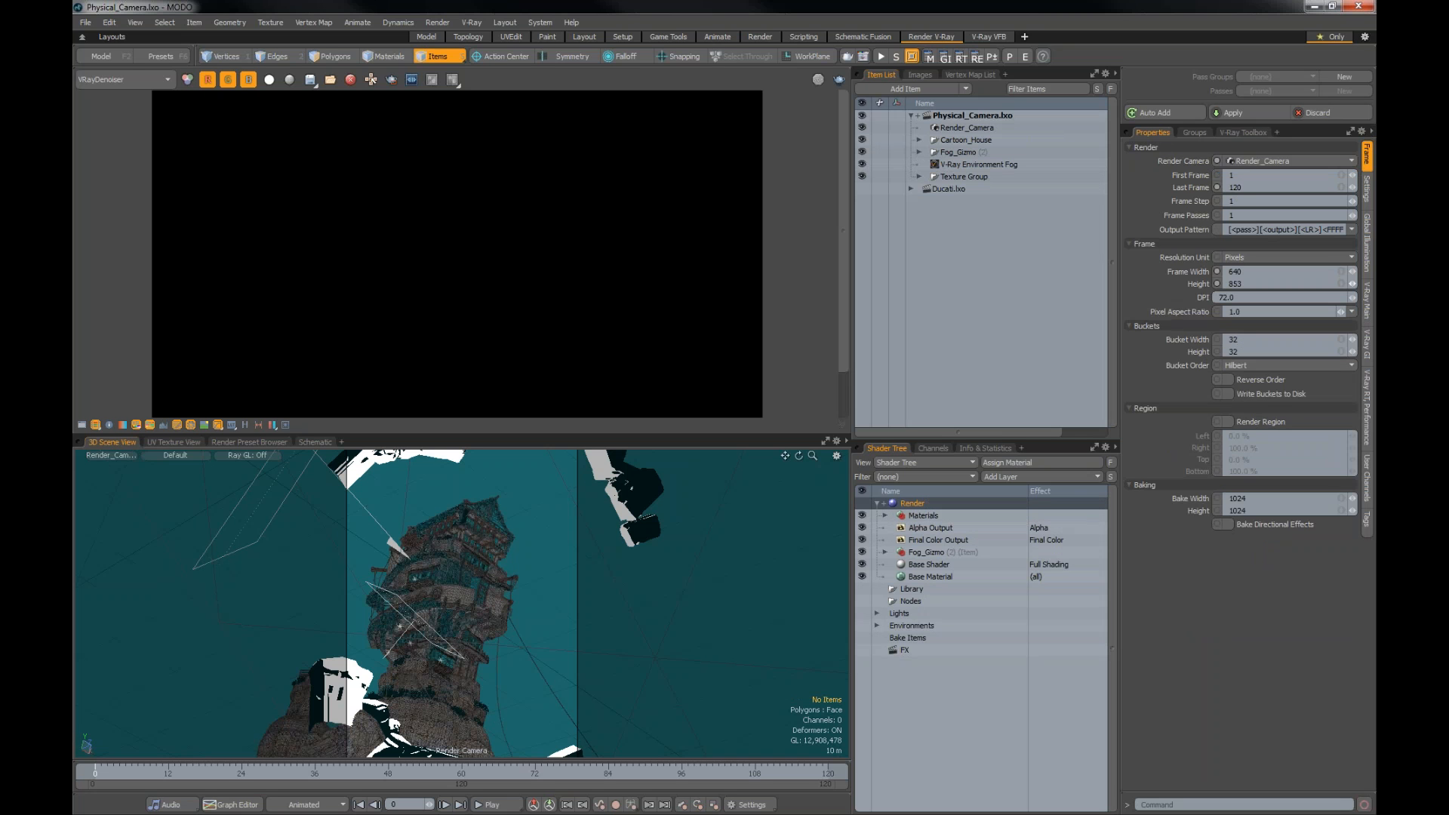
{"action": "left_click", "coordinate": [1367, 305]}
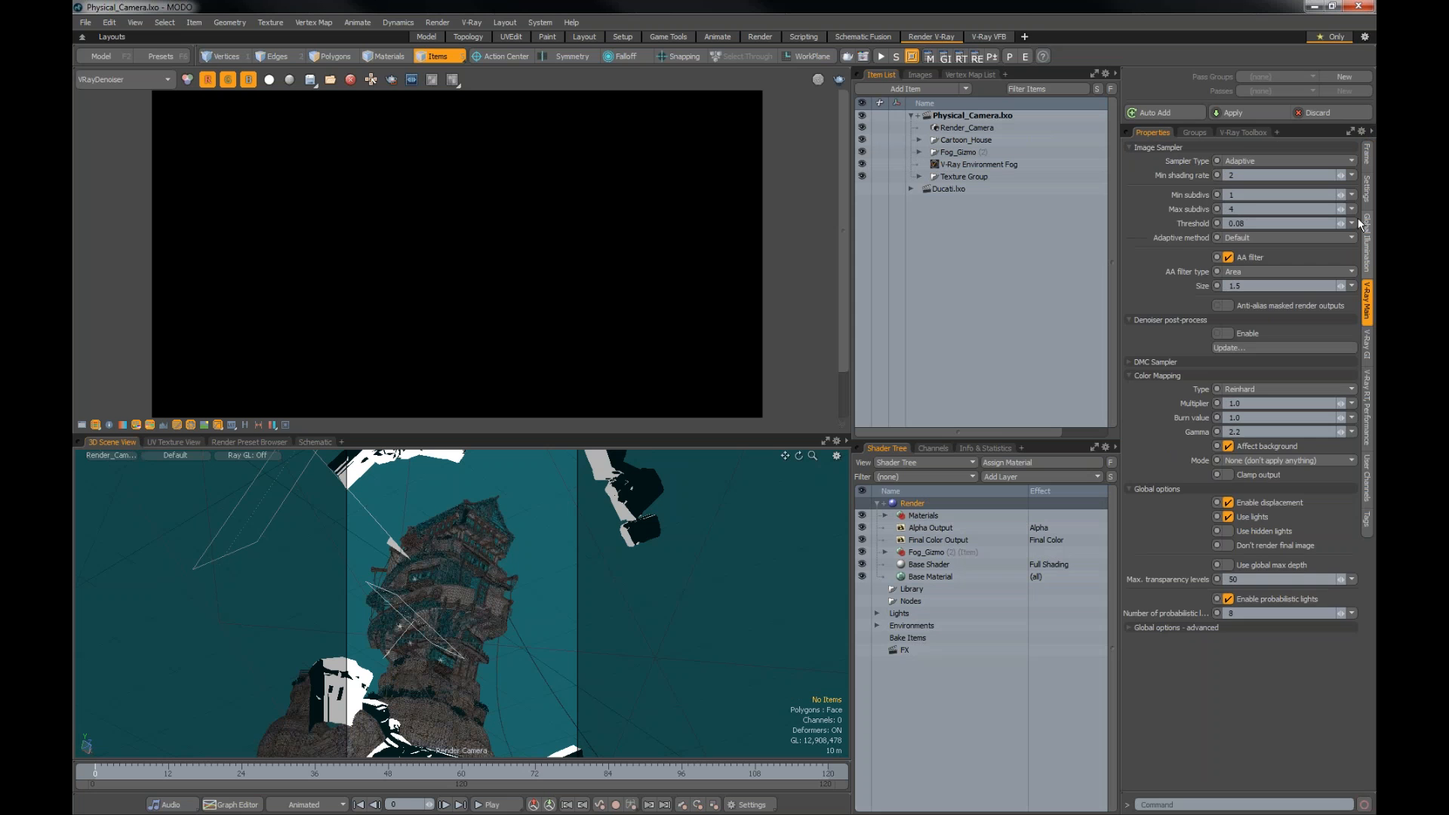
{"action": "left_click", "coordinate": [1368, 345]}
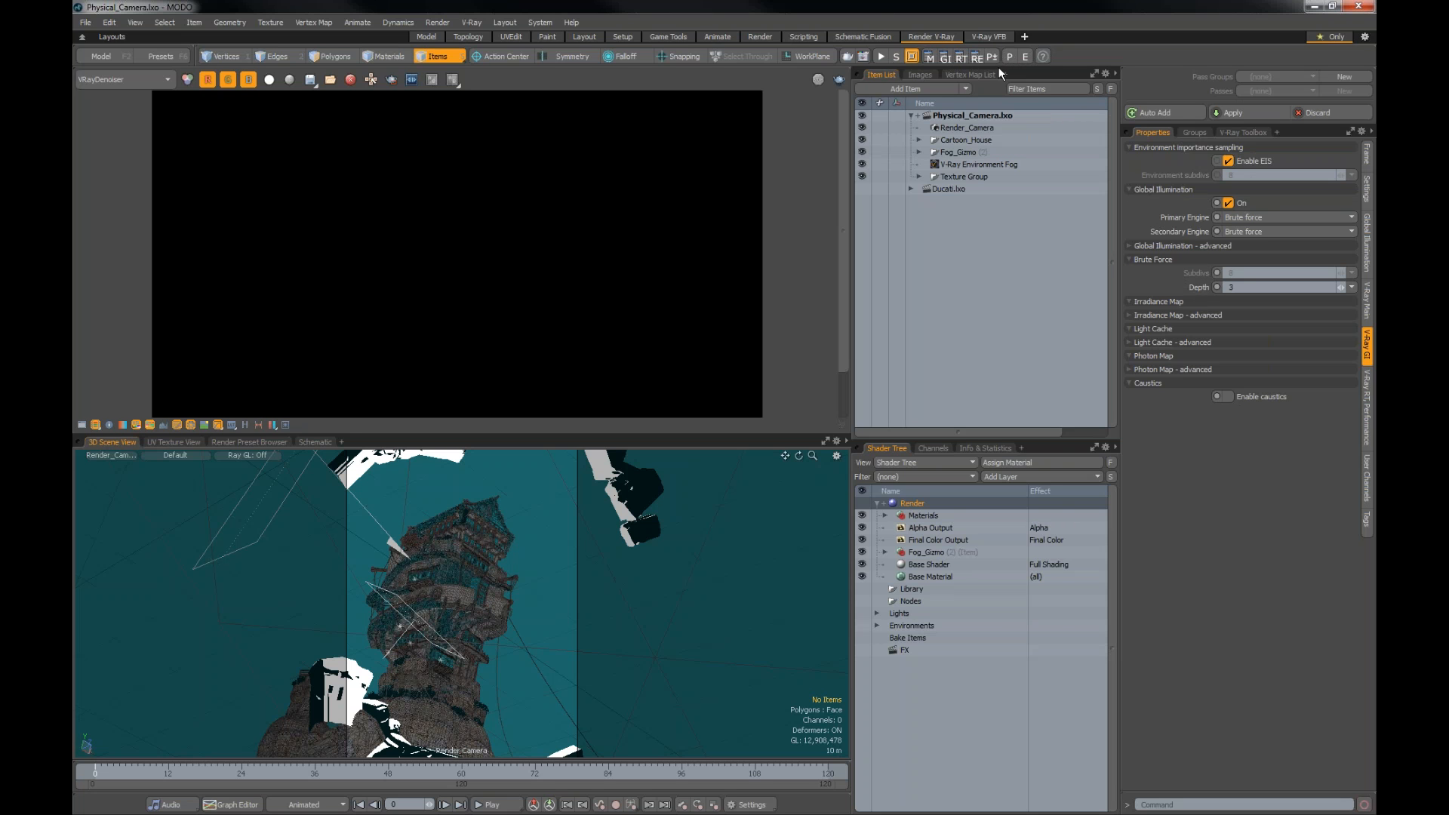
{"action": "left_click", "coordinate": [944, 57]}
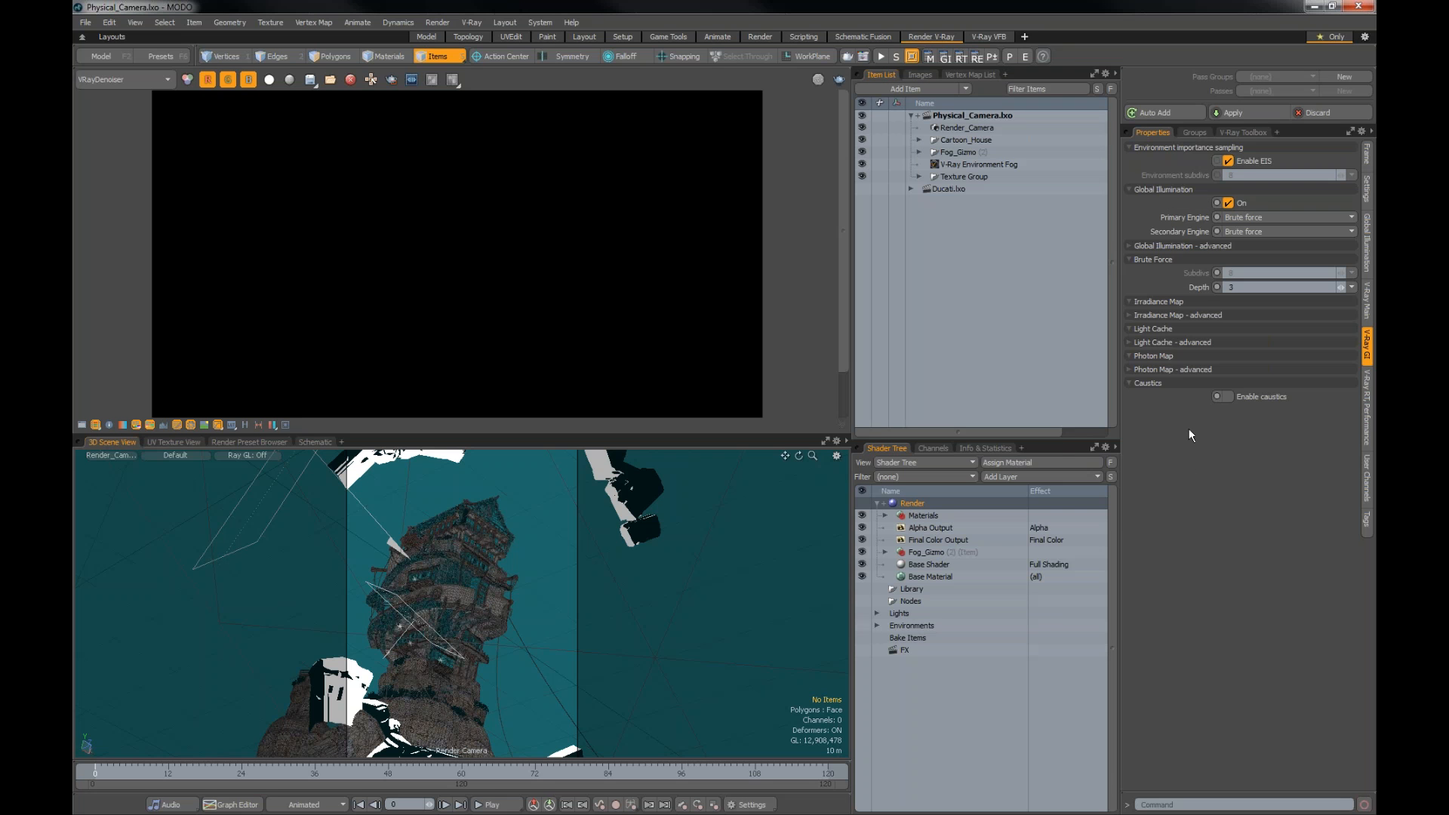
Step: Select Adaptive as the image sampler type in the V-Ray main settings and render the cartoon house scene
{"action": "left_click", "coordinate": [928, 58]}
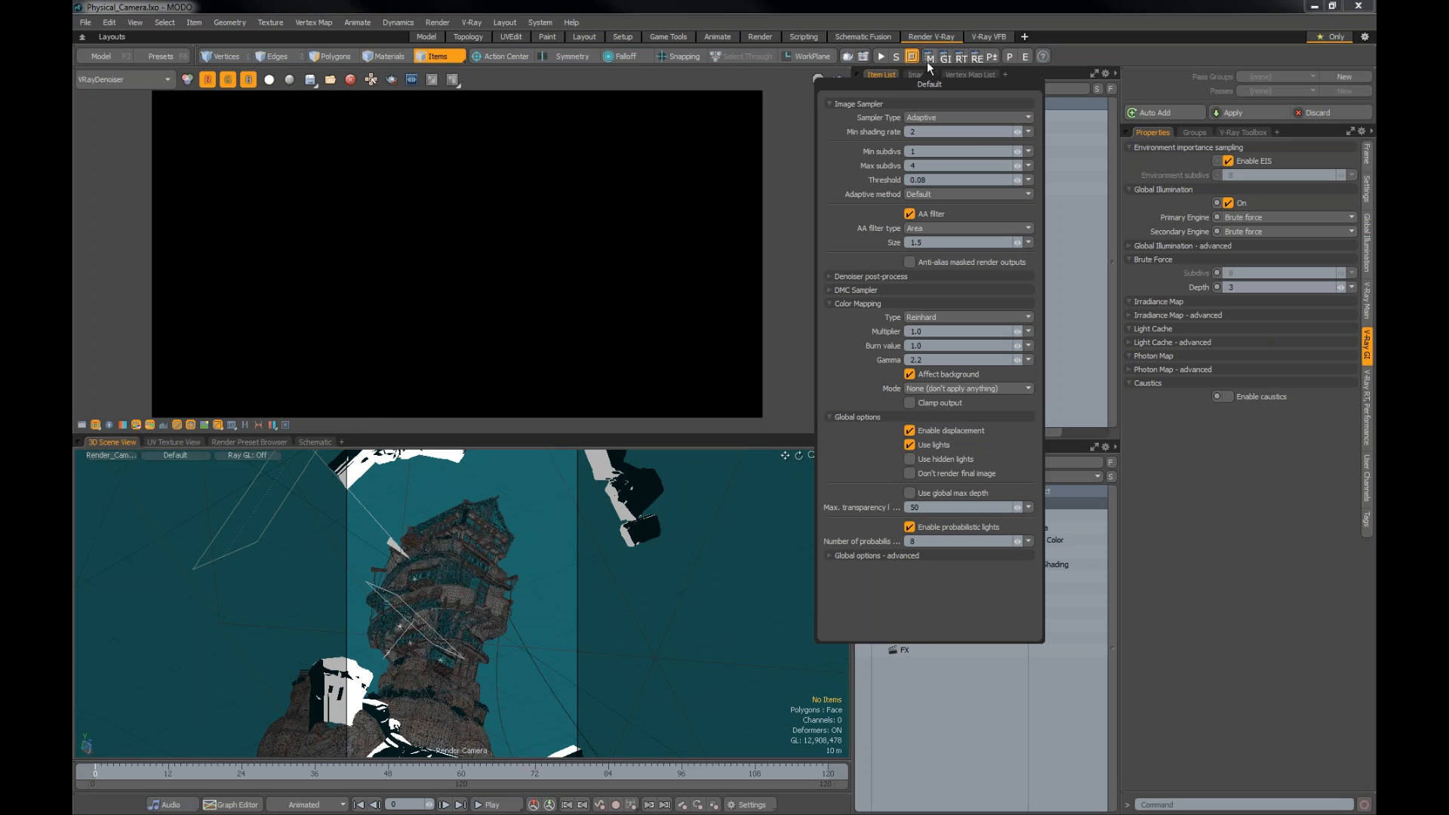
{"action": "left_click", "coordinate": [918, 115]}
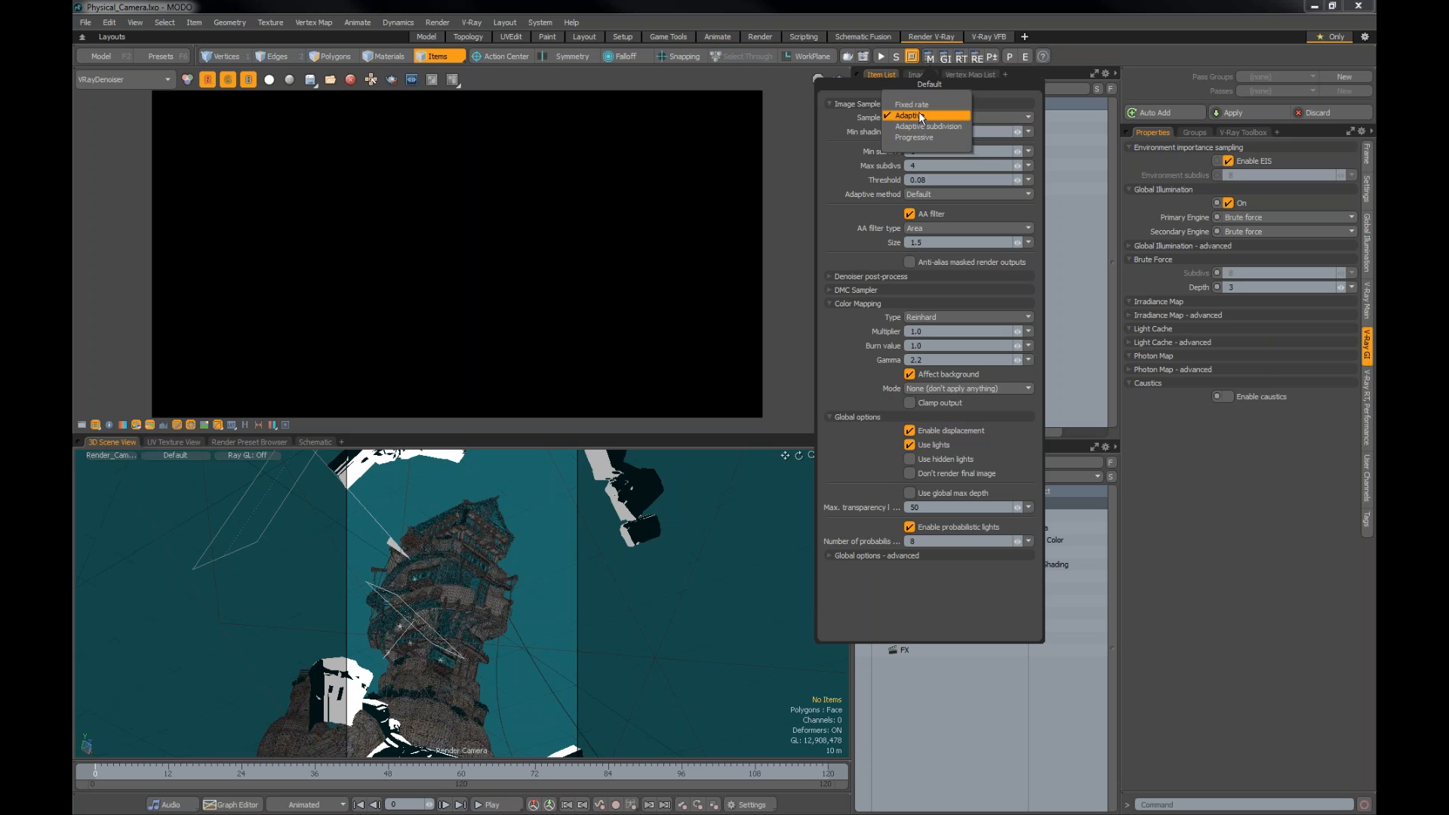
{"action": "left_click", "coordinate": [918, 115]}
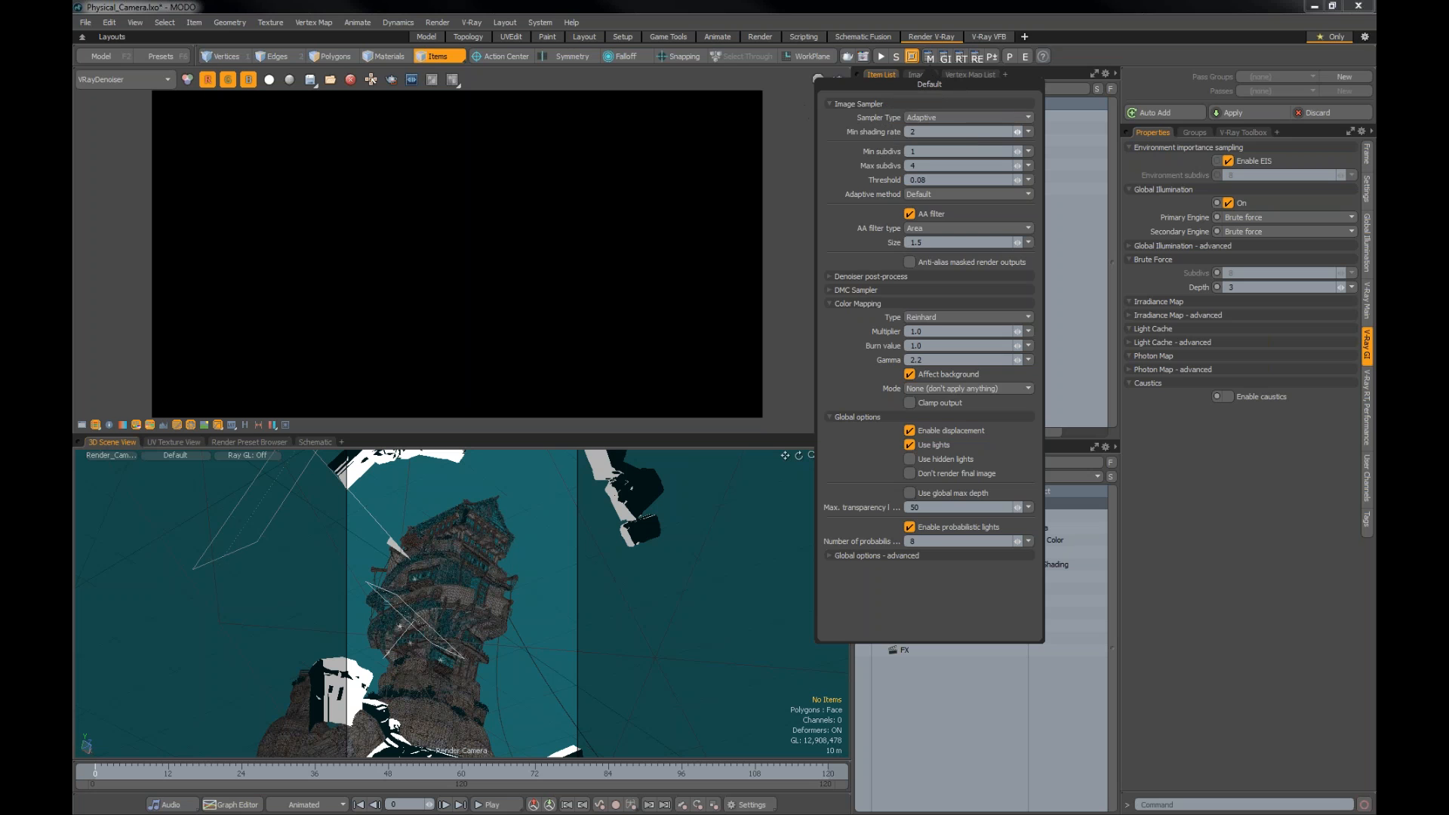
{"action": "left_click", "coordinate": [836, 80]}
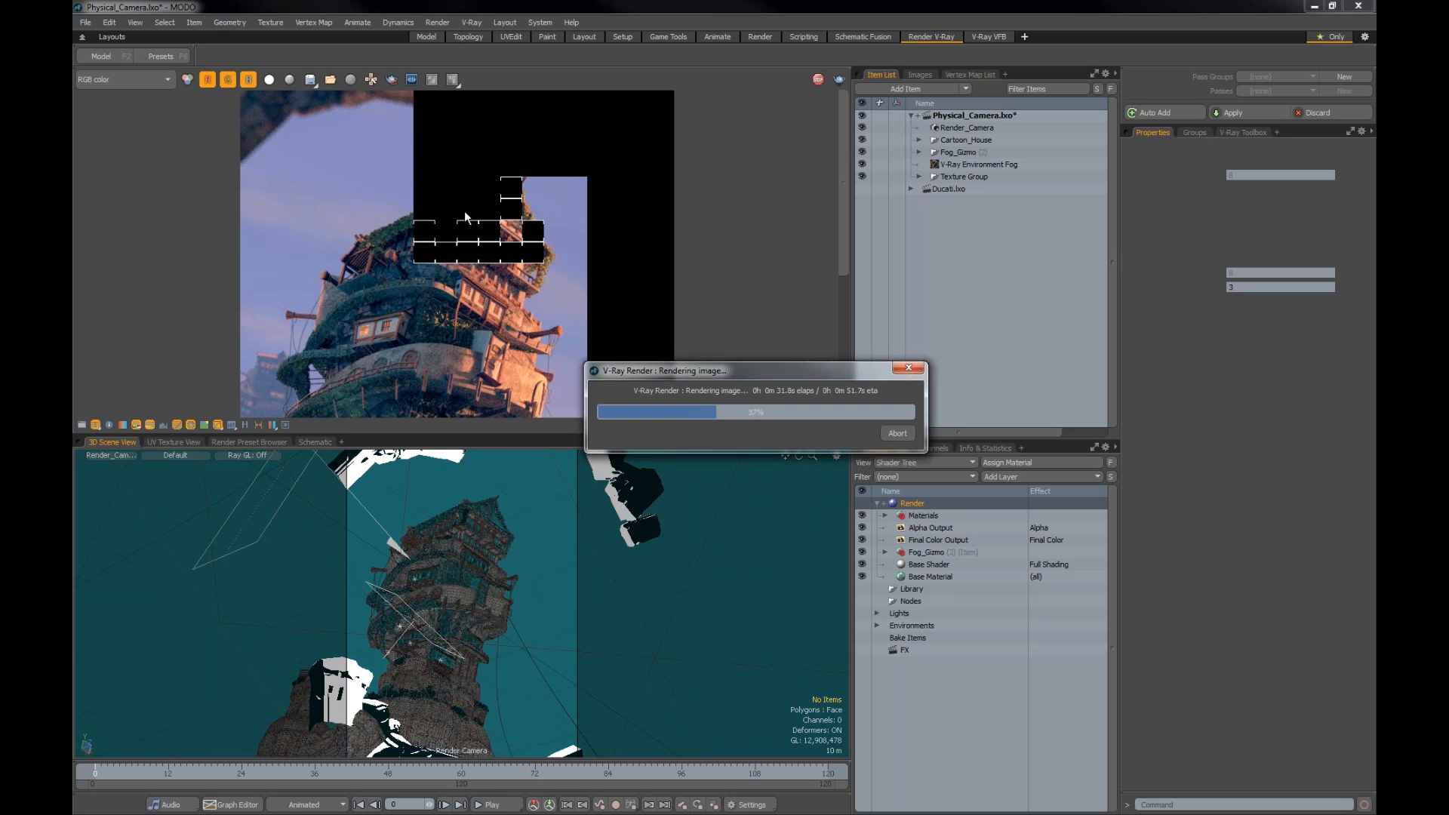
Step: Inspect the tower render in the frame buffer up close and check the V-Ray image sampler settings
{"action": "scroll", "coordinate": [464, 210], "scroll_direction": "down", "scroll_amount": 2}
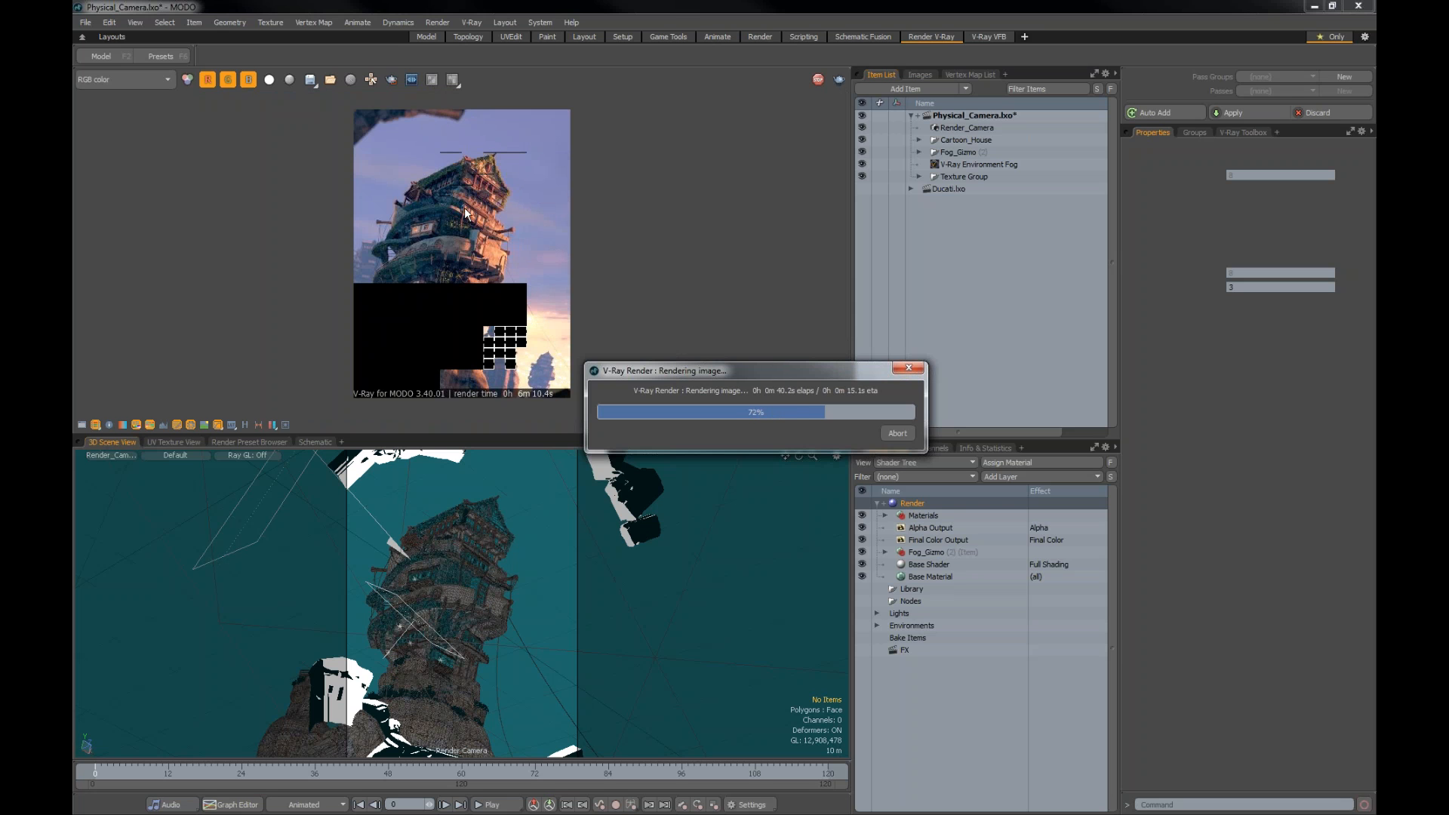
{"action": "scroll", "coordinate": [480, 269], "scroll_direction": "up", "scroll_amount": 3}
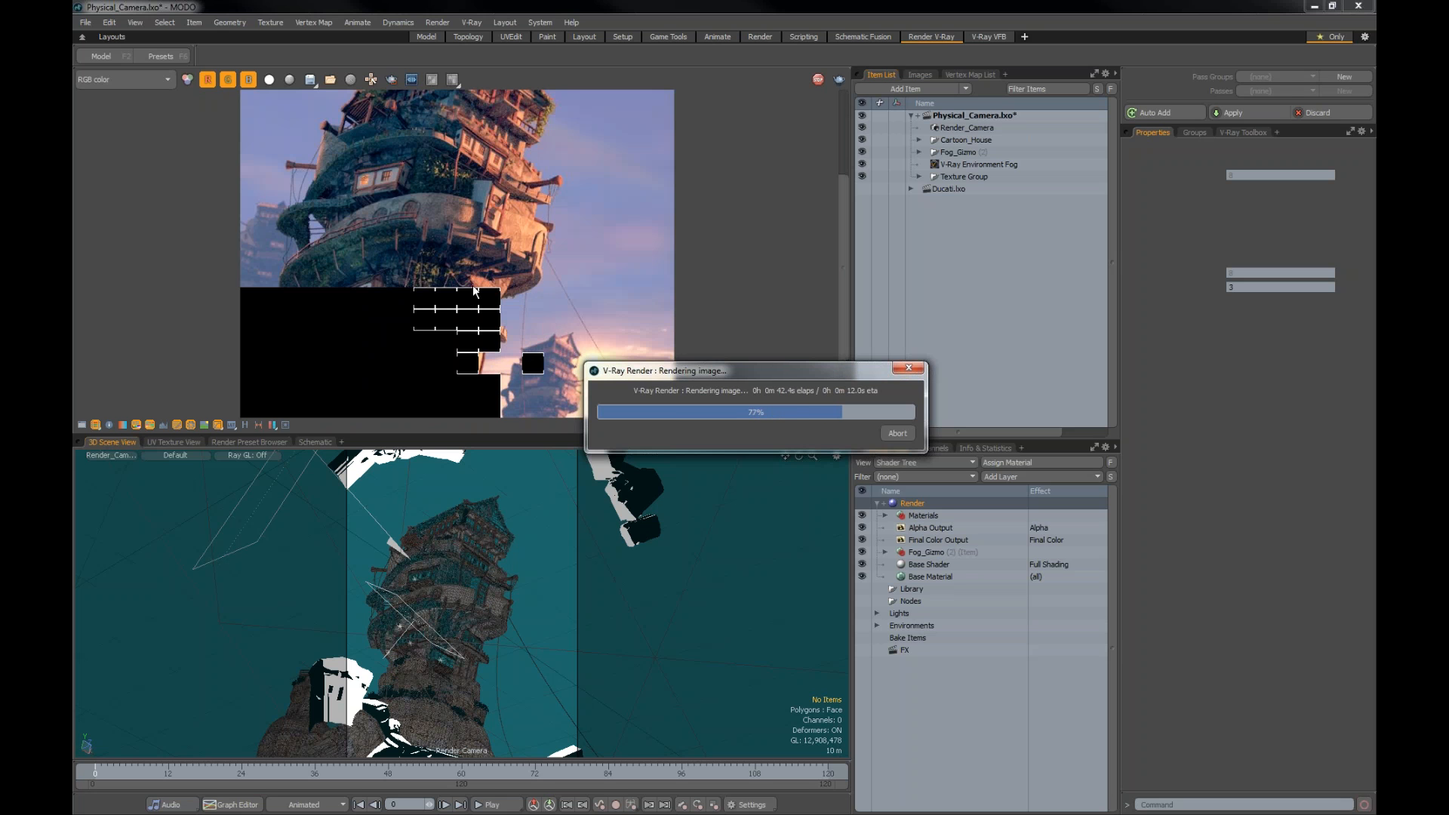
{"action": "middle_click_drag", "start_coordinate": [448, 265], "coordinate": [460, 189]}
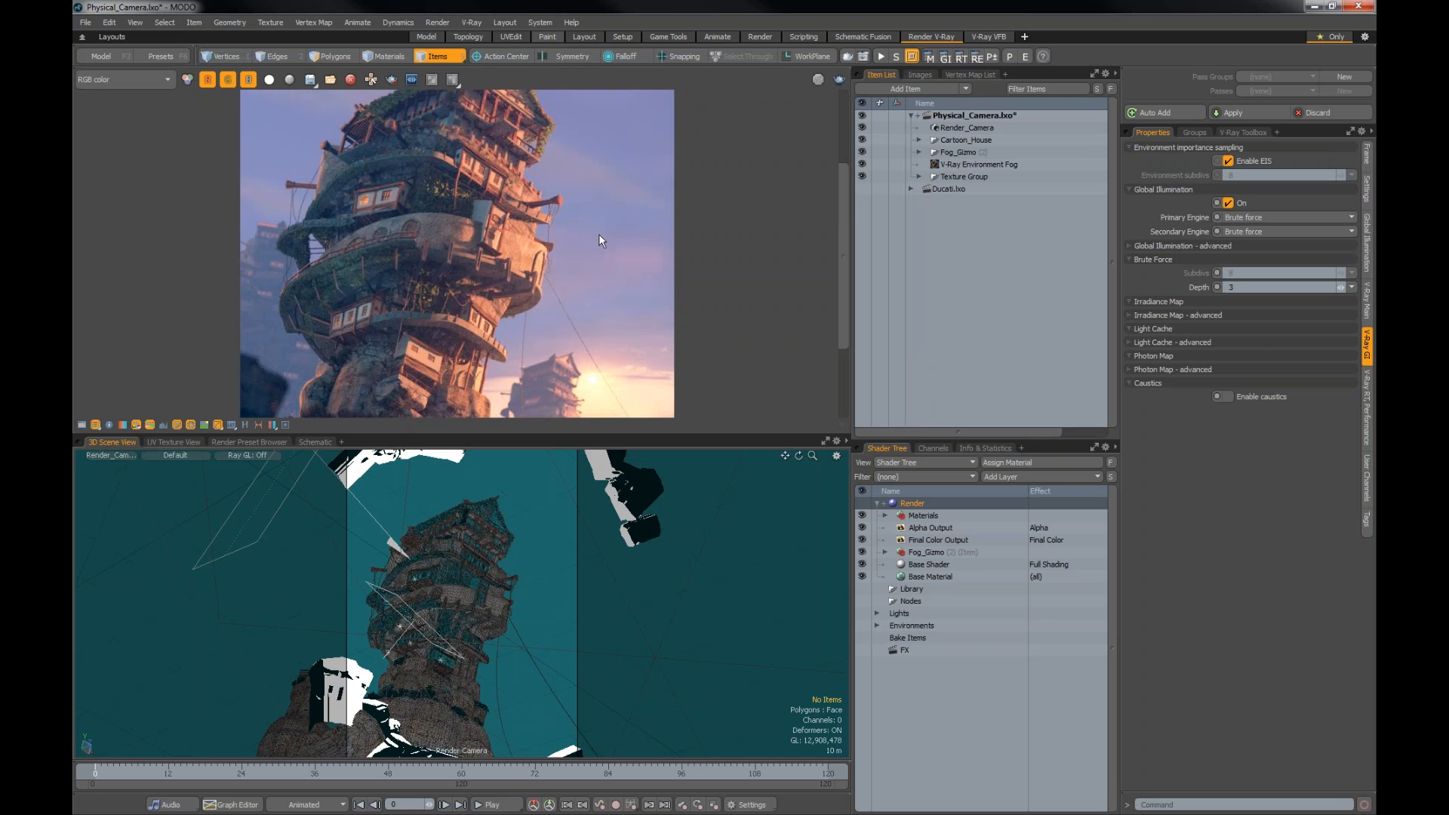
{"action": "left_click", "coordinate": [927, 56]}
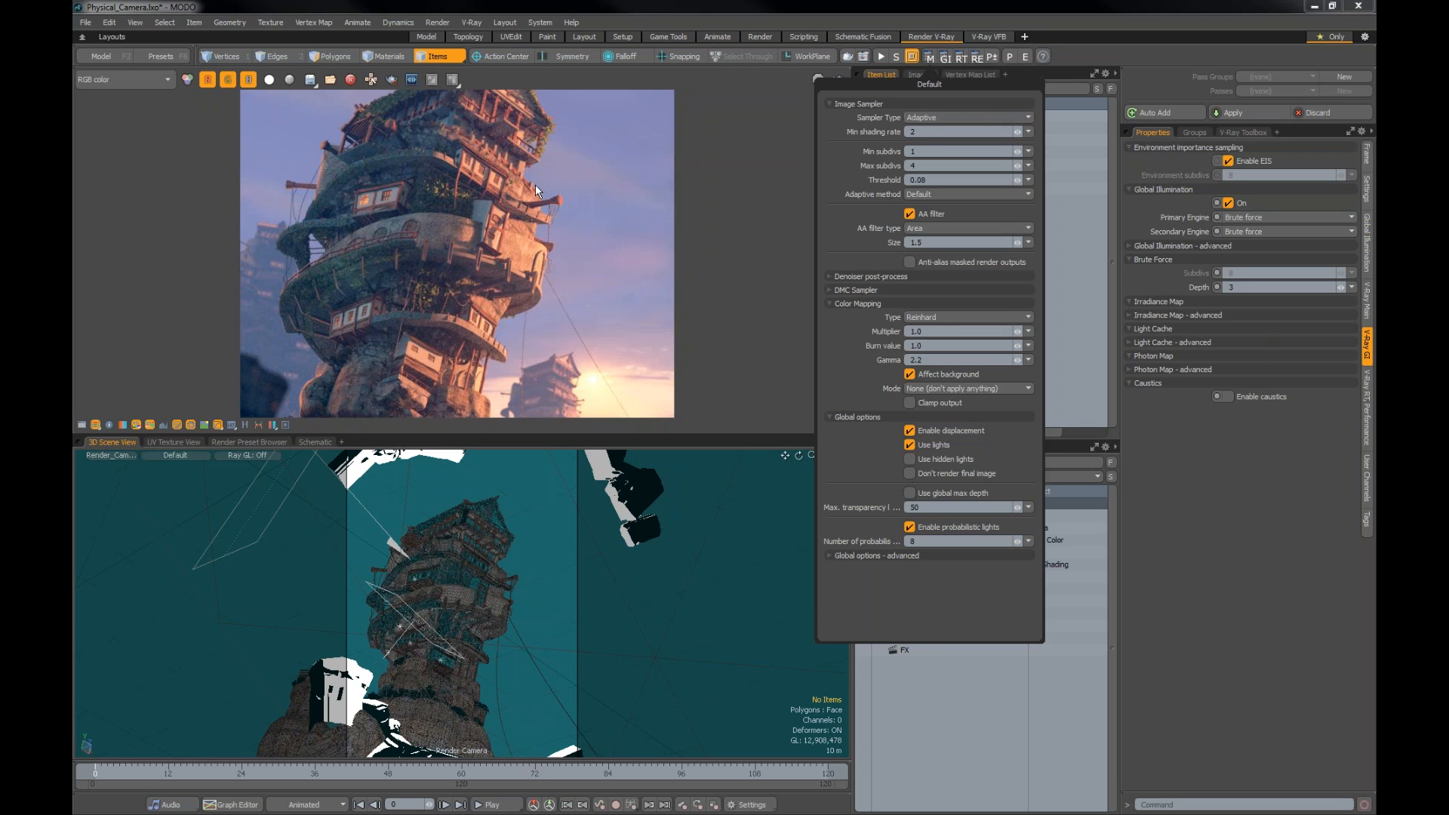
{"action": "middle_click_drag", "start_coordinate": [469, 240], "coordinate": [514, 388]}
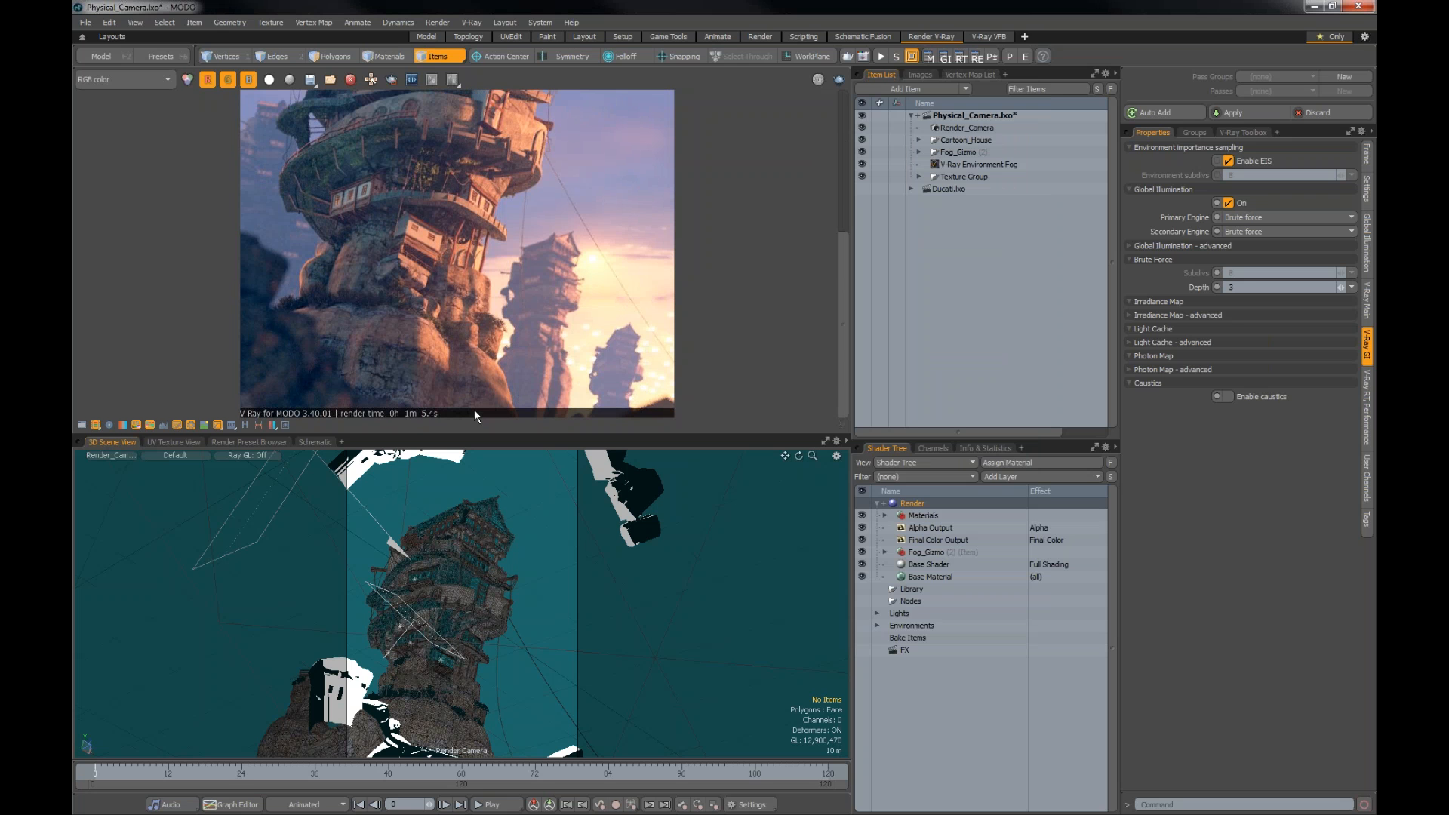
{"action": "middle_click_drag", "start_coordinate": [482, 156], "coordinate": [398, 466]}
Step: Save the current tower render to the frame buffer's render history and select its new entry
{"action": "left_click", "coordinate": [246, 425]}
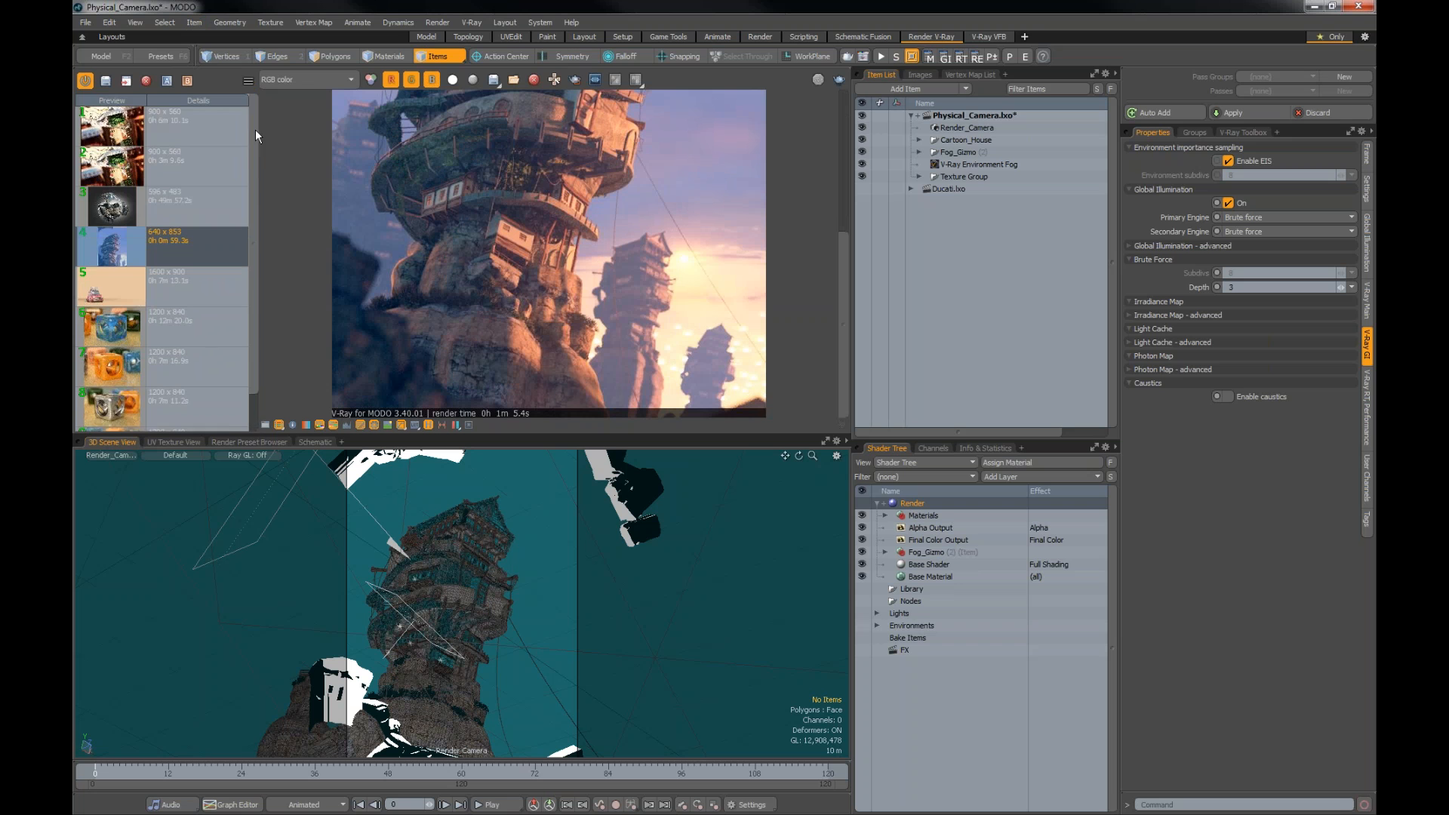
{"action": "scroll", "coordinate": [256, 151], "scroll_direction": "down", "scroll_amount": 1}
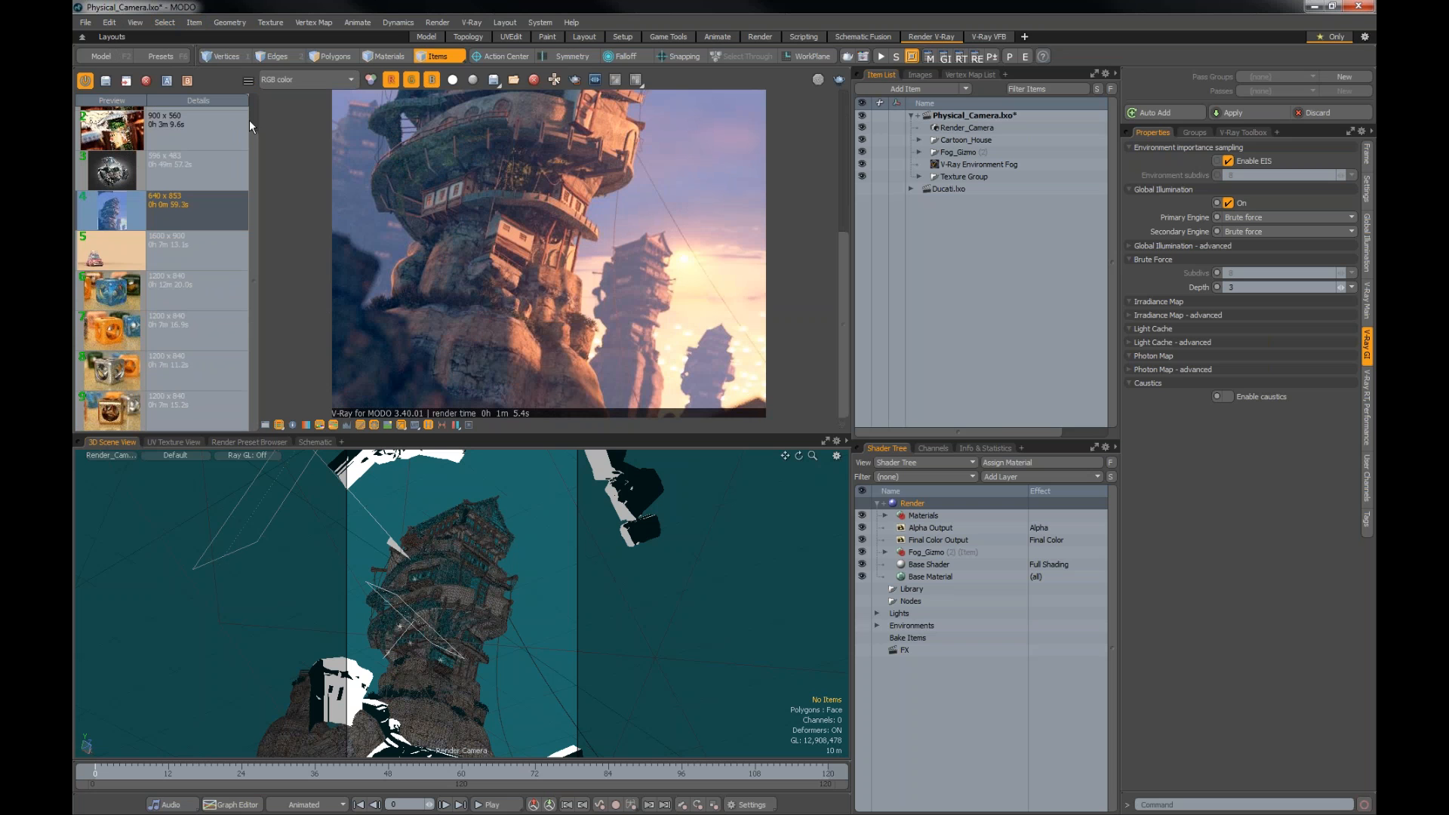
{"action": "scroll", "coordinate": [243, 249], "scroll_direction": "up", "scroll_amount": 1}
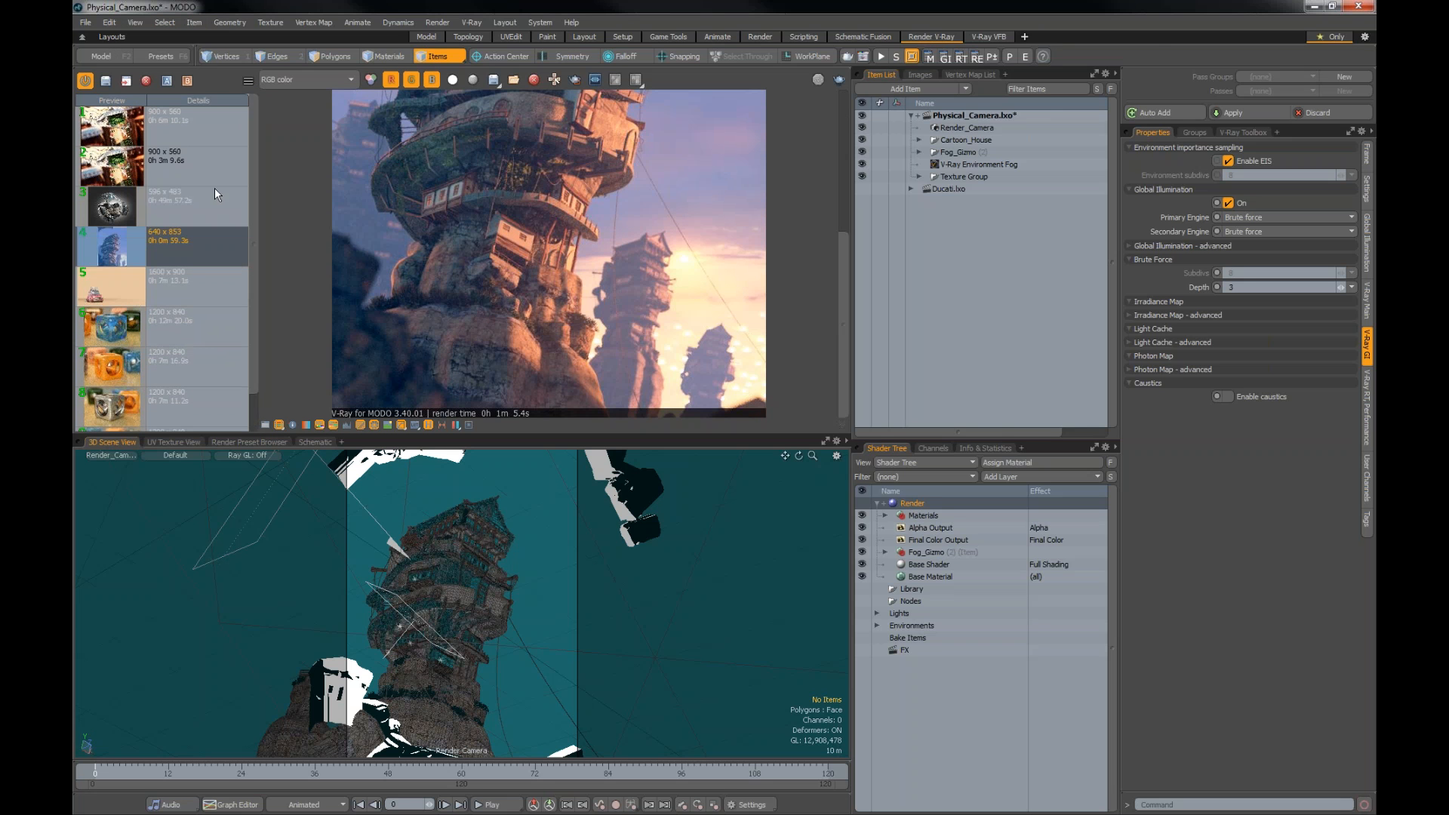
{"action": "left_click", "coordinate": [106, 82]}
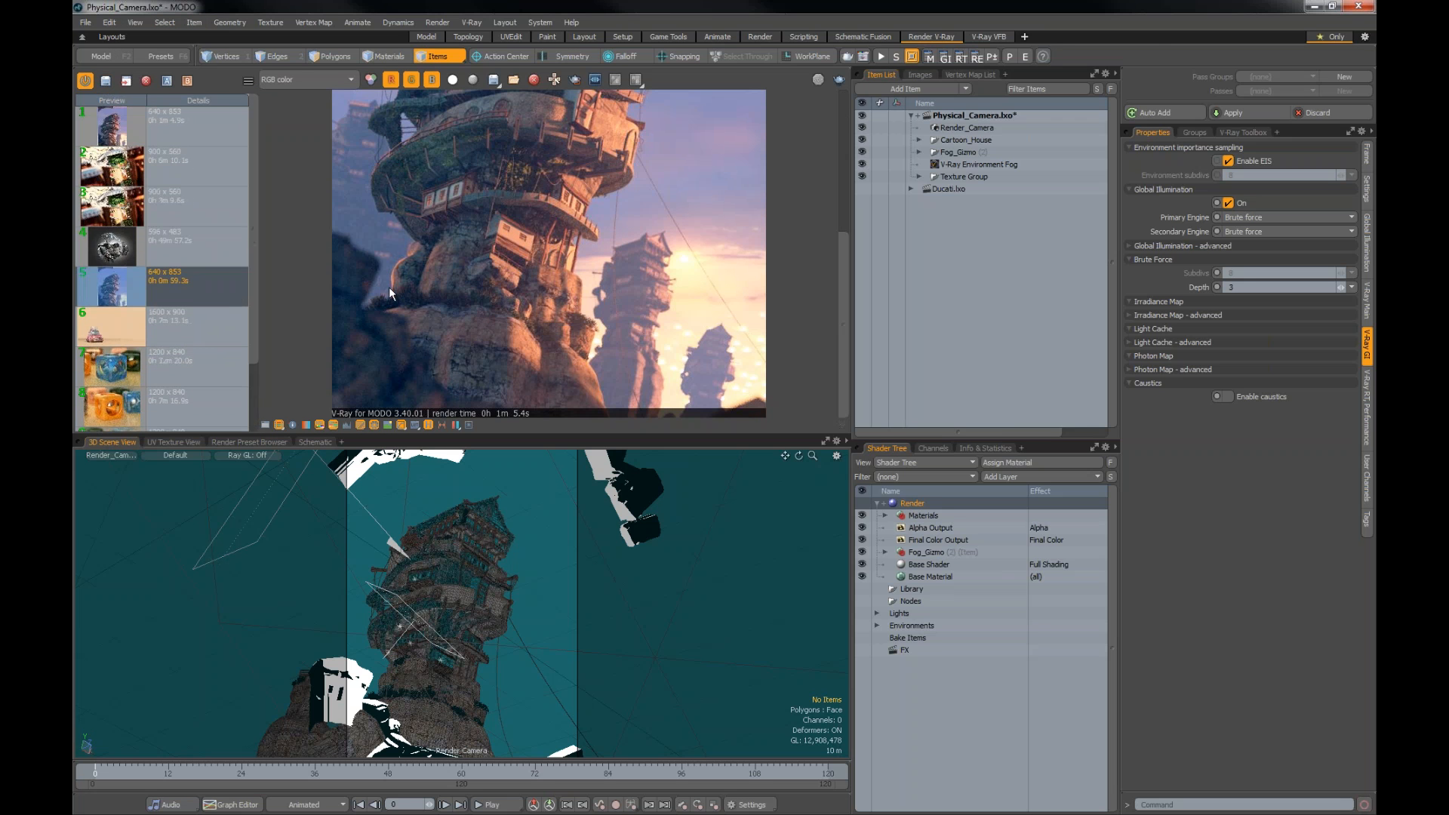
{"action": "left_click", "coordinate": [162, 113]}
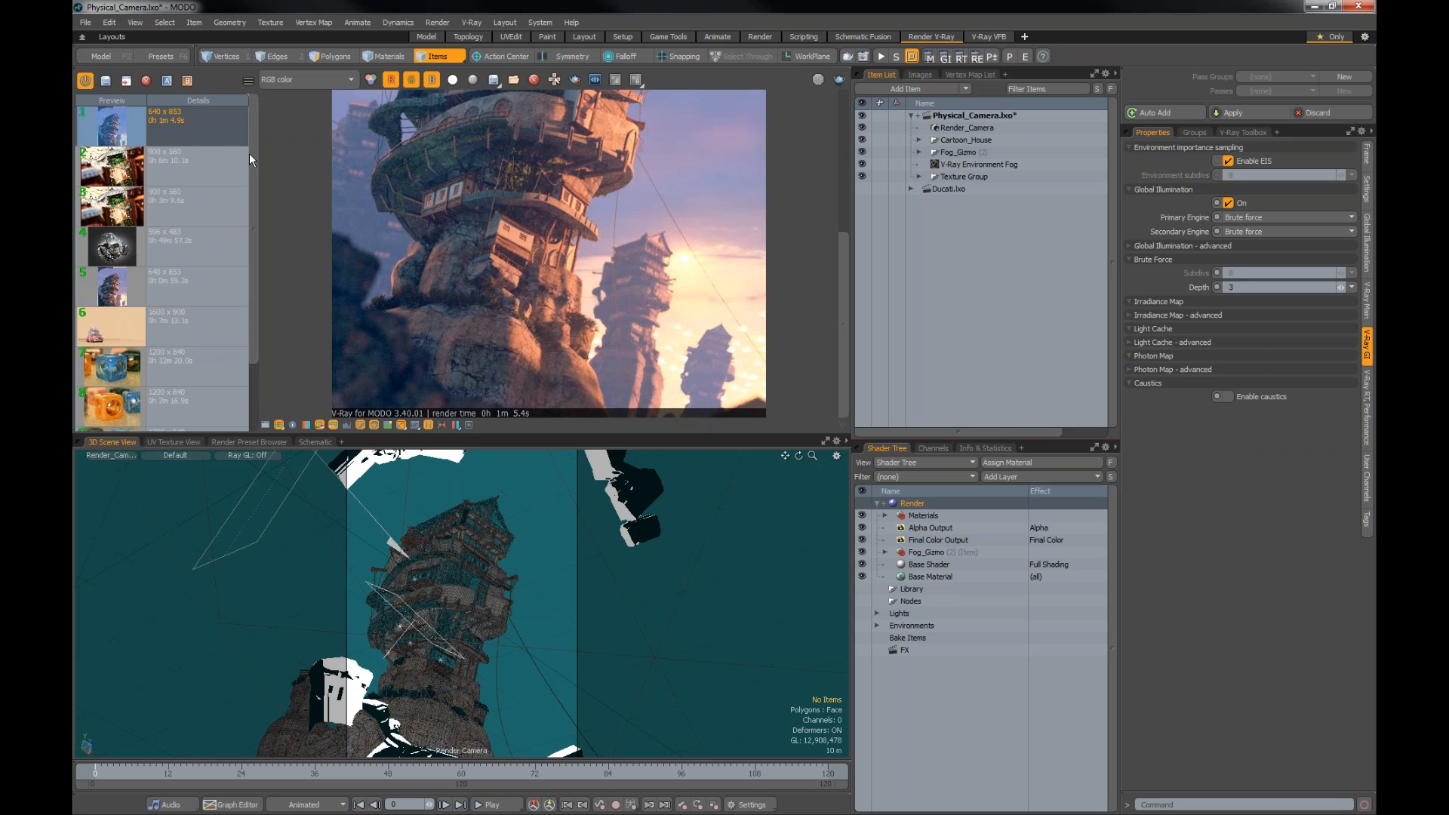
Step: Look through the saved renders in the frame buffer history and hide the history
{"action": "scroll", "coordinate": [245, 254], "scroll_direction": "down", "scroll_amount": 3}
{"action": "scroll", "coordinate": [237, 110], "scroll_direction": "up", "scroll_amount": 3}
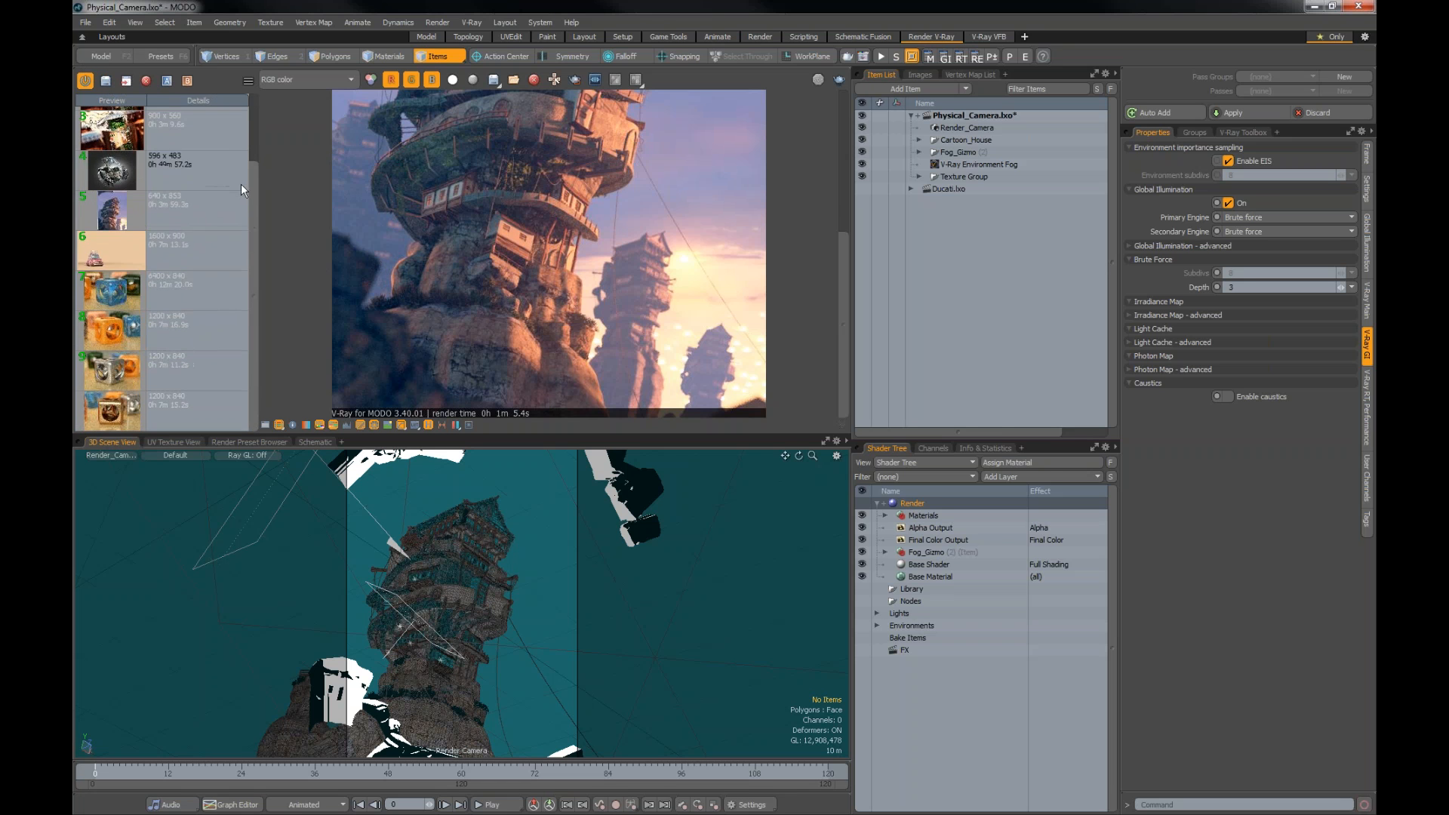
{"action": "left_click", "coordinate": [428, 425]}
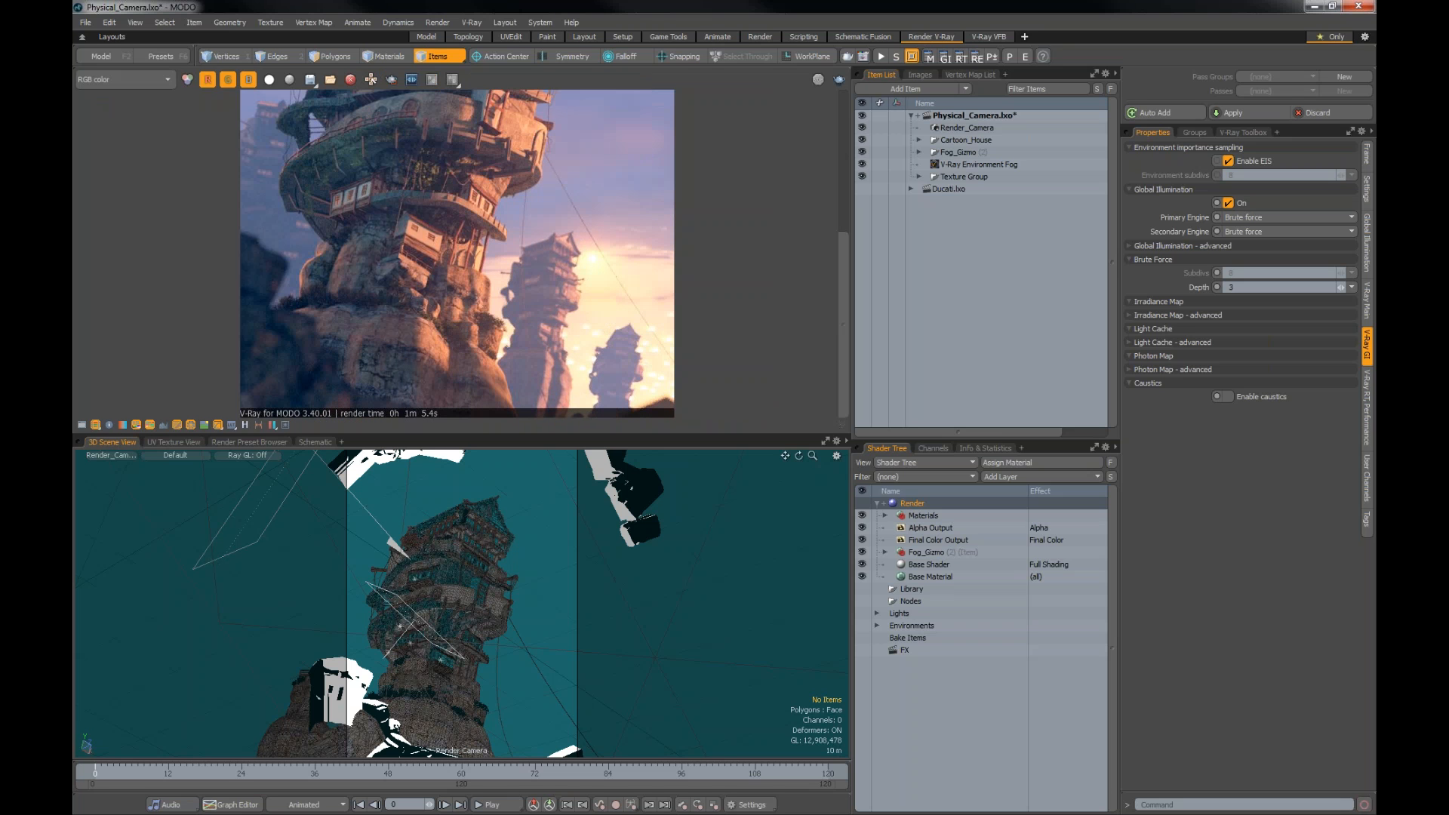
Step: Change the V-Ray image sampler type to Progressive
{"action": "left_click", "coordinate": [925, 58]}
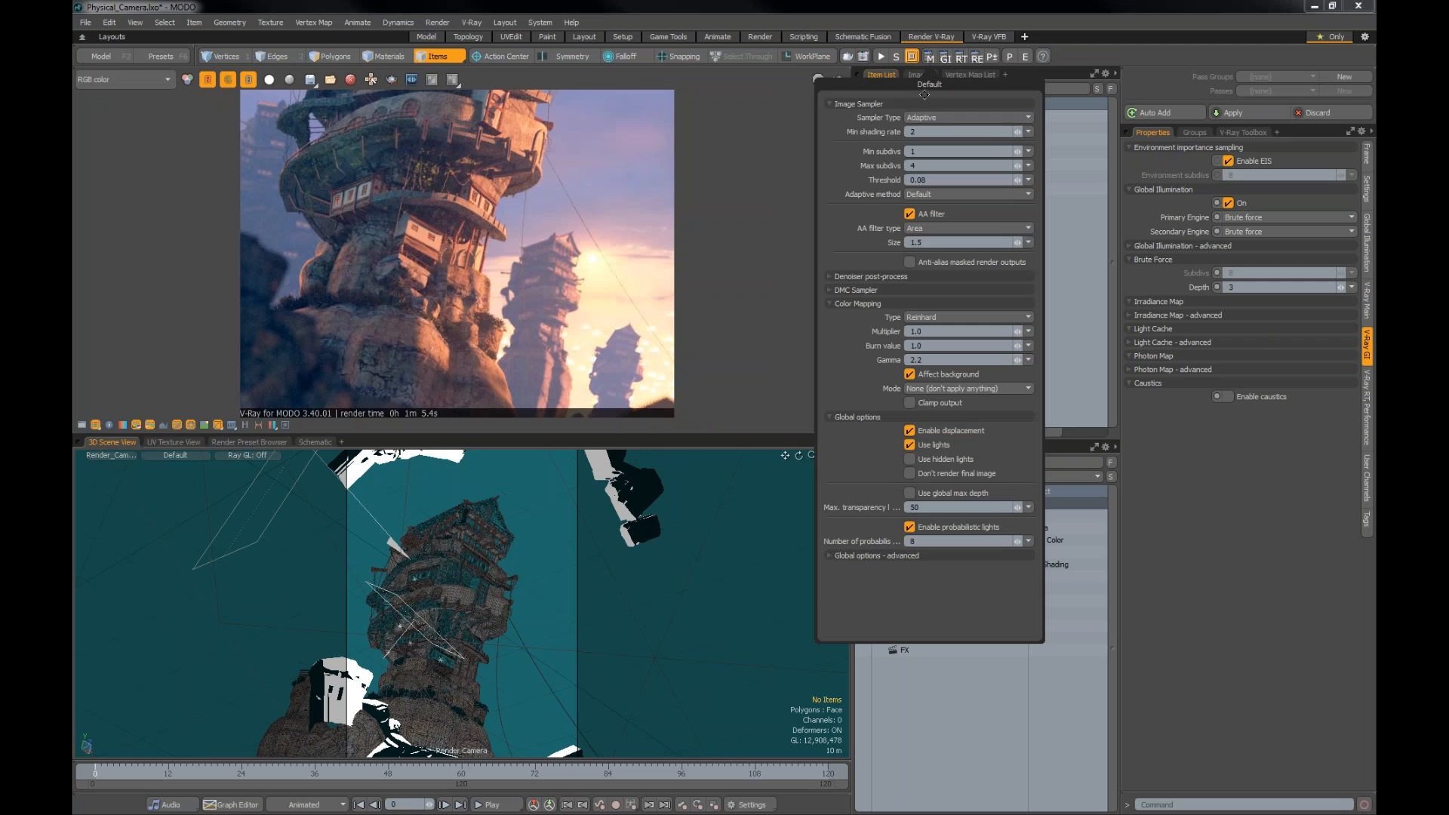
{"action": "left_click", "coordinate": [944, 116]}
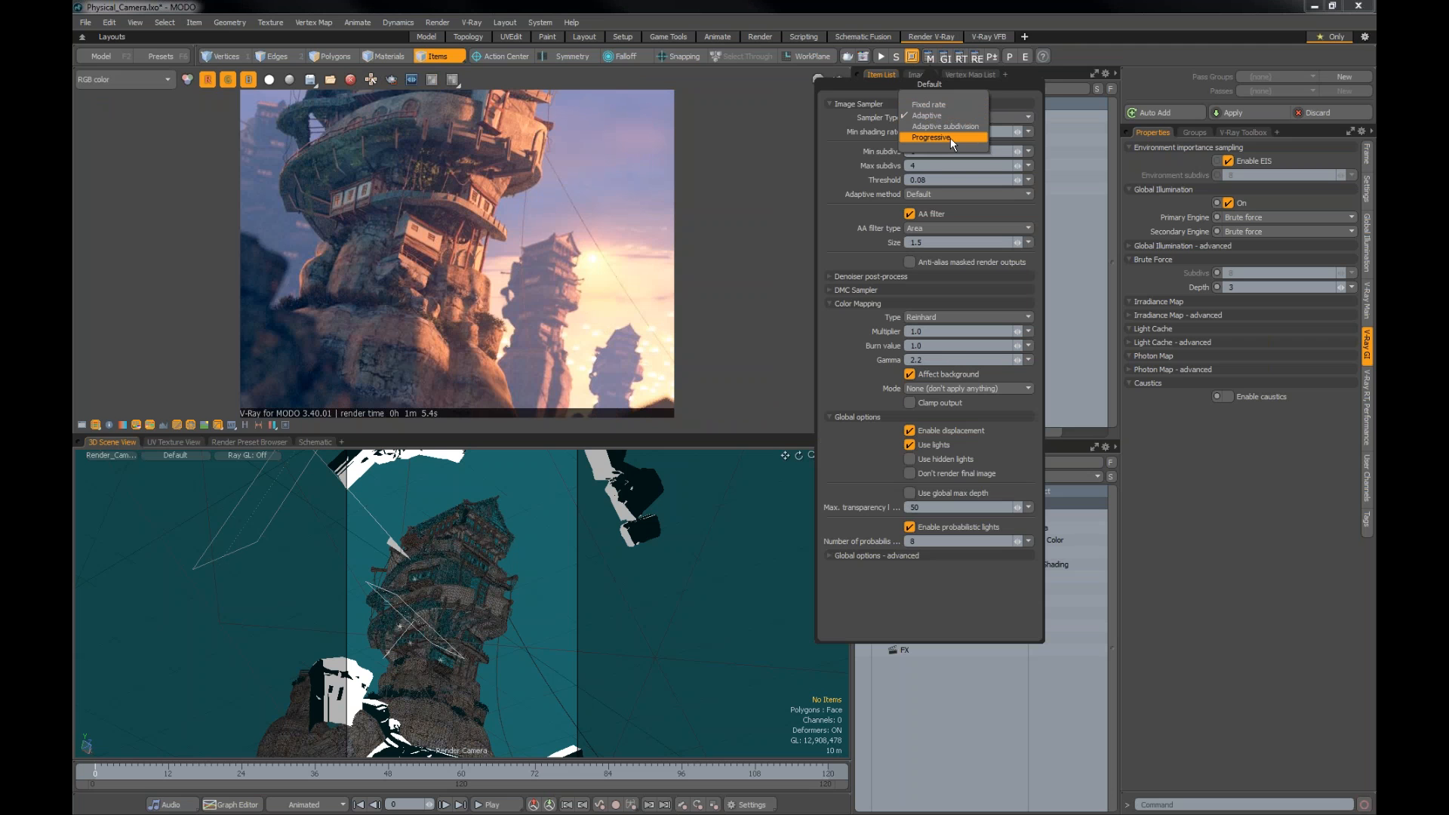
{"action": "left_click", "coordinate": [949, 138]}
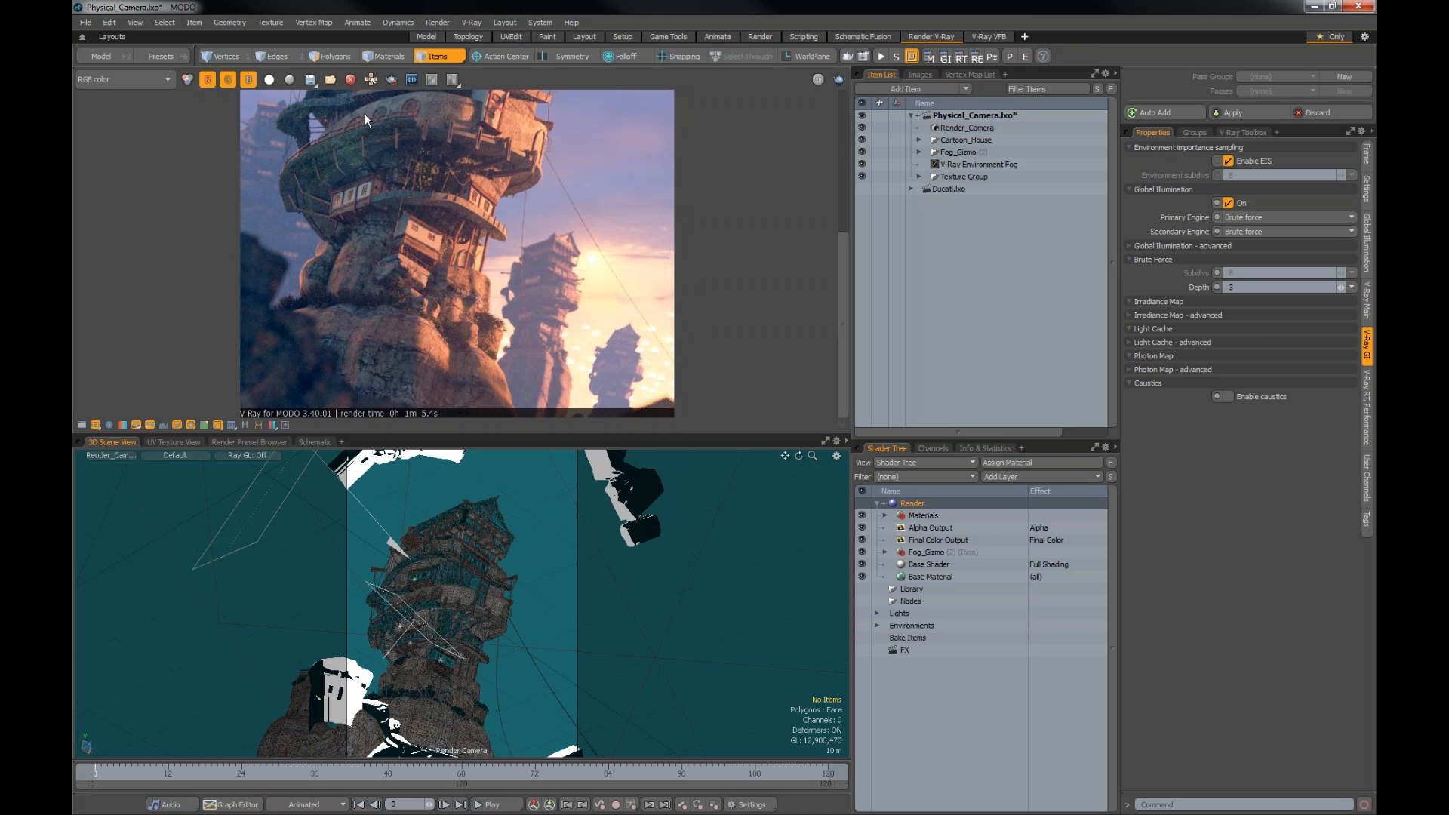
Step: Clear the frame buffer image, render the scene with the progressive sampler, and abort the render partway
{"action": "left_click", "coordinate": [351, 80]}
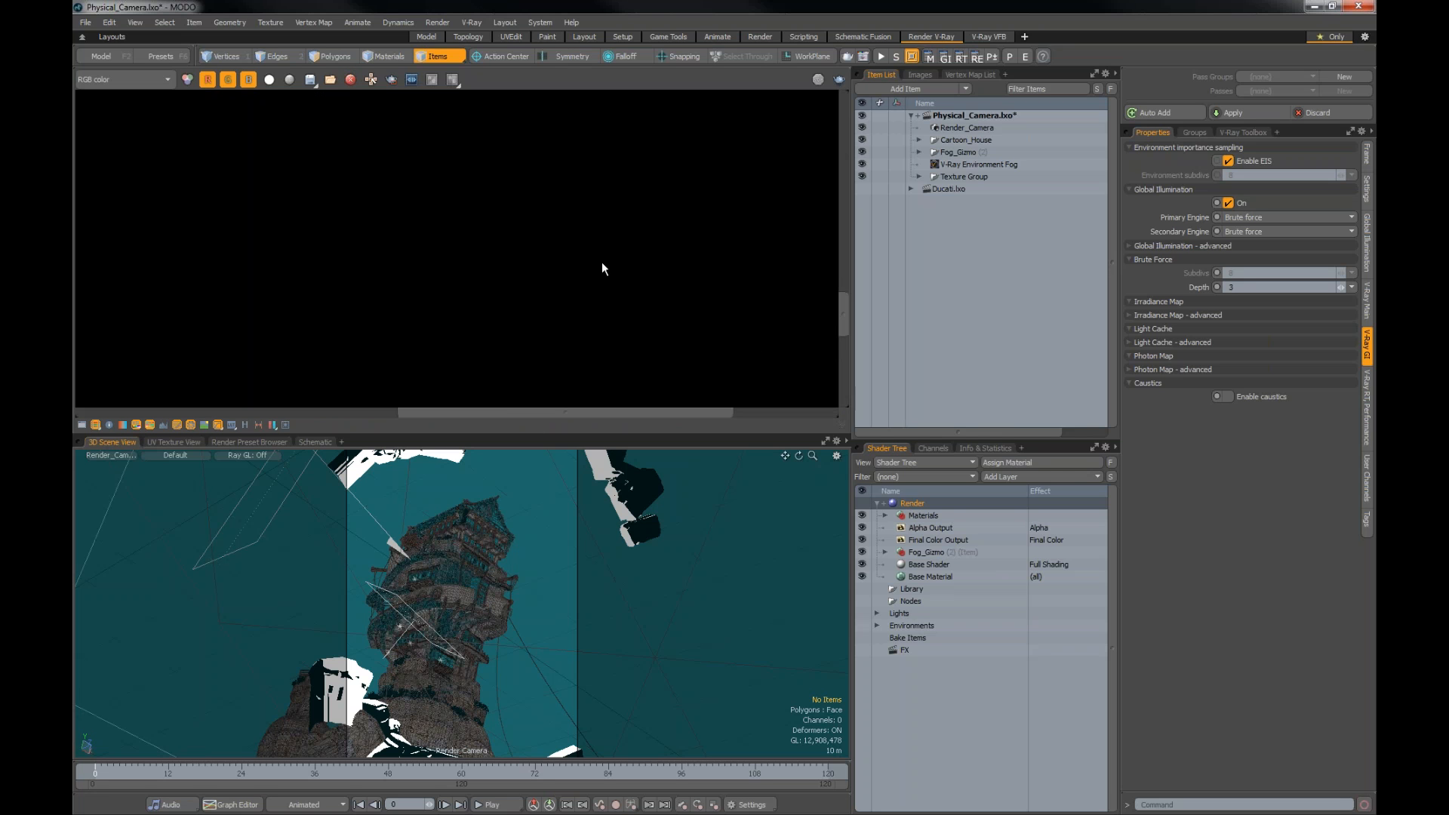
{"action": "left_click", "coordinate": [836, 79]}
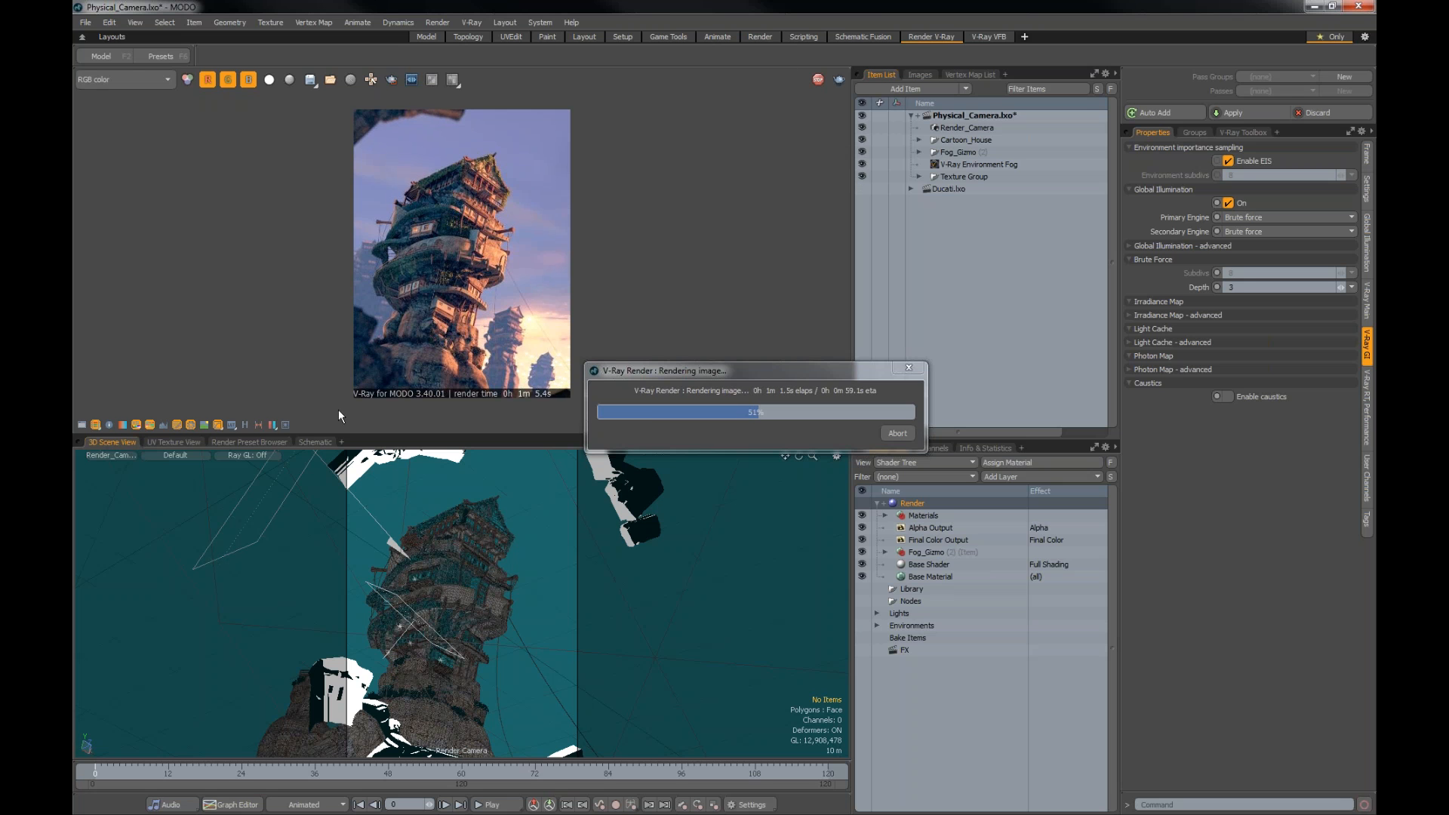
{"action": "left_click", "coordinate": [898, 432]}
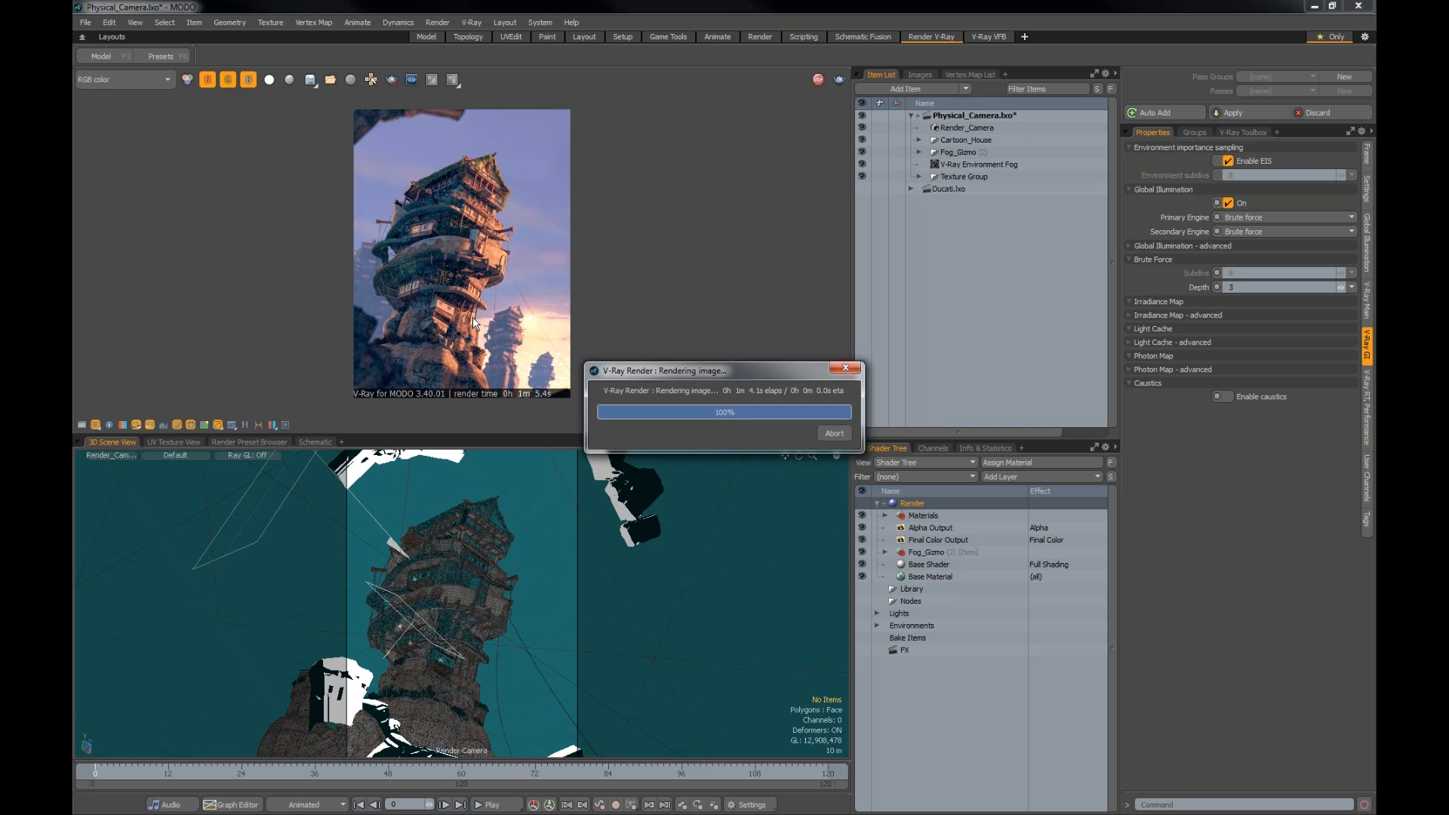
Step: Compare the progressive render with a saved history render using the frame buffer's A/B wipe, dismissing the comparison and history when done
{"action": "scroll", "coordinate": [458, 264], "scroll_direction": "up", "scroll_amount": 2}
{"action": "scroll", "coordinate": [469, 167], "scroll_direction": "down", "scroll_amount": 3}
{"action": "scroll", "coordinate": [477, 336], "scroll_direction": "up", "scroll_amount": 2}
{"action": "scroll", "coordinate": [483, 386], "scroll_direction": "up", "scroll_amount": 2}
{"action": "scroll", "coordinate": [459, 165], "scroll_direction": "down", "scroll_amount": 3}
{"action": "scroll", "coordinate": [461, 314], "scroll_direction": "up", "scroll_amount": 3}
{"action": "left_click", "coordinate": [245, 424]}
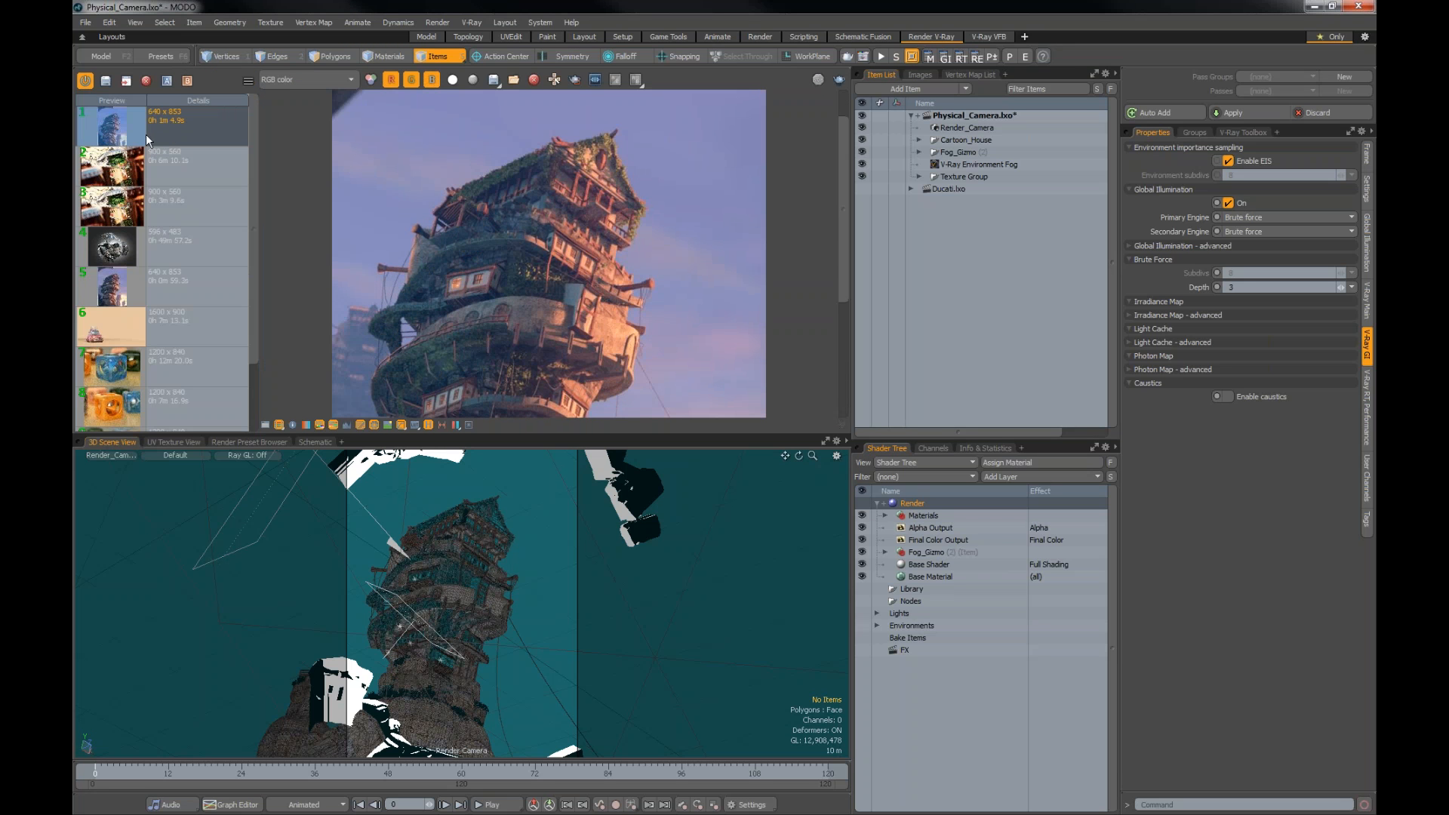
{"action": "left_click", "coordinate": [167, 80]}
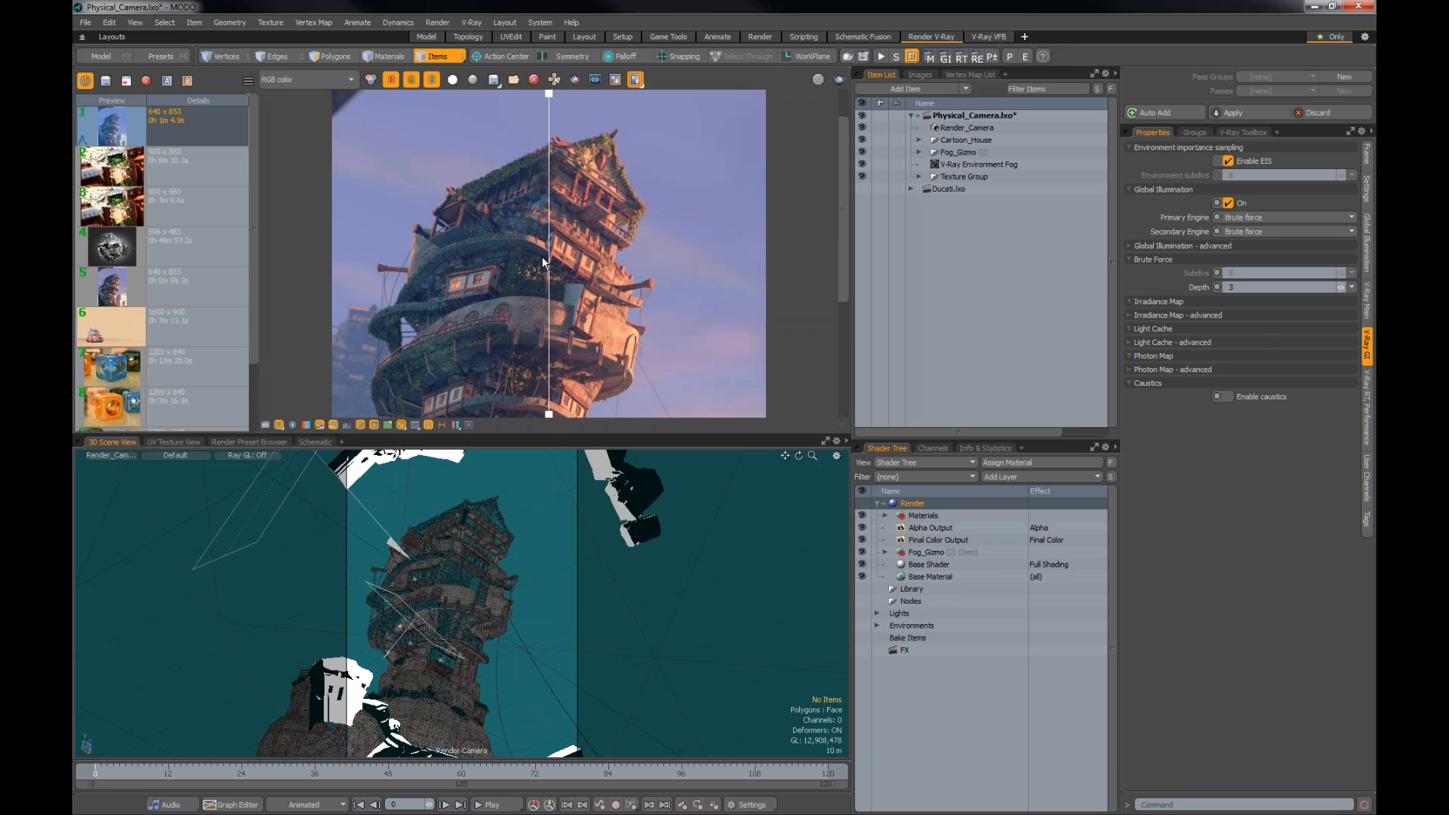
{"action": "left_click_drag", "start_coordinate": [408, 275], "coordinate": [394, 302]}
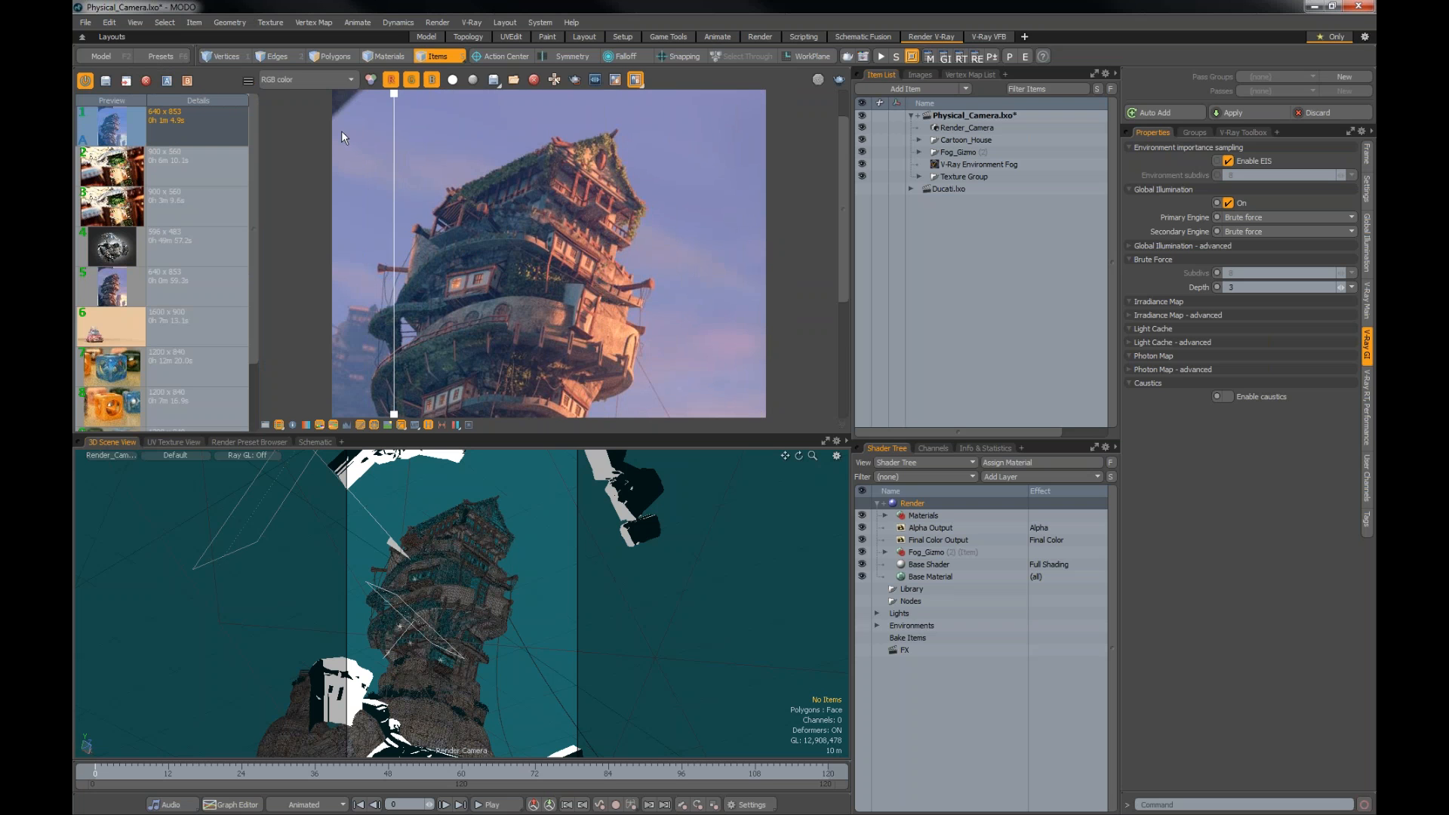
{"action": "left_click", "coordinate": [635, 79]}
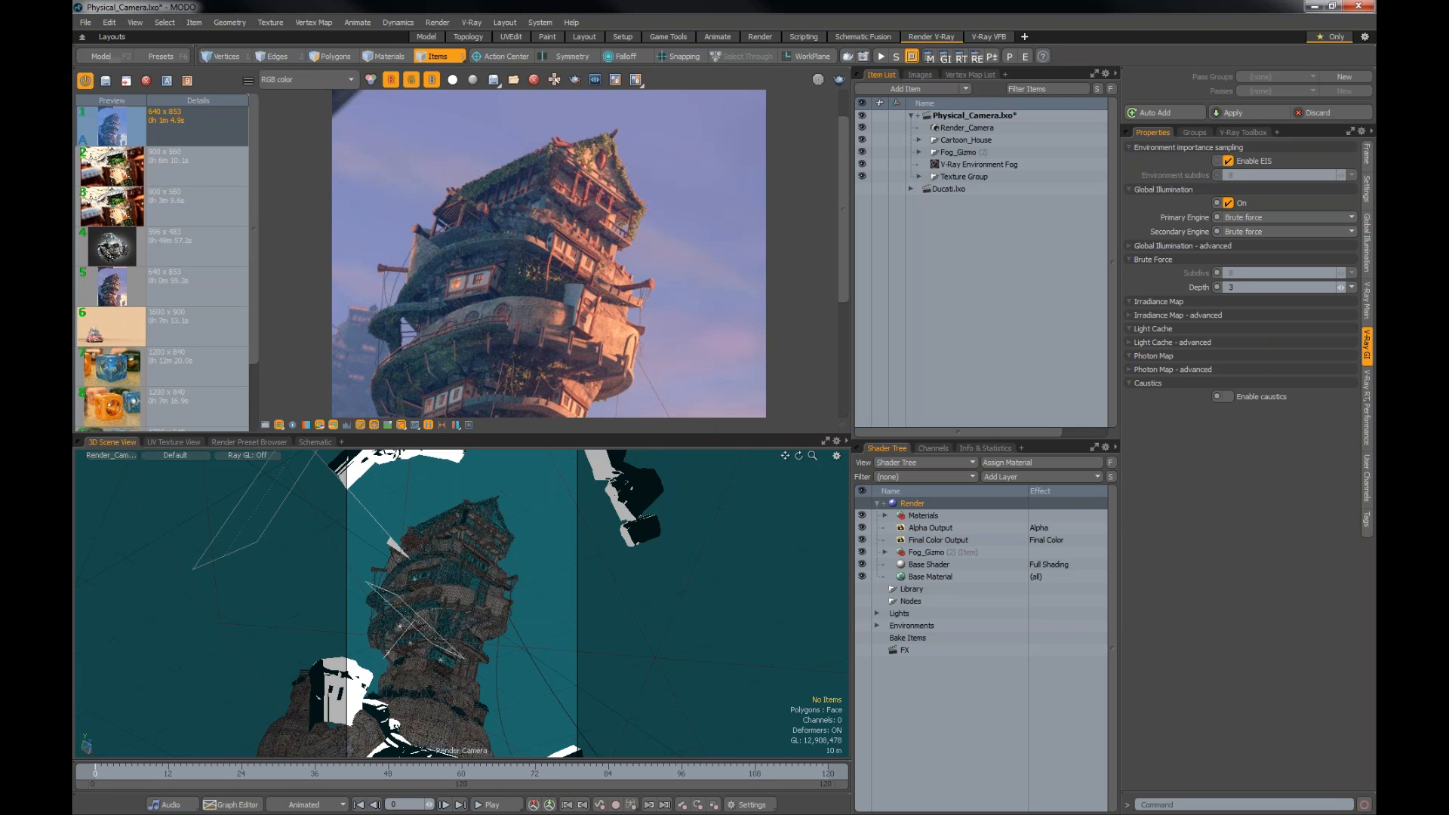
{"action": "left_click", "coordinate": [428, 425]}
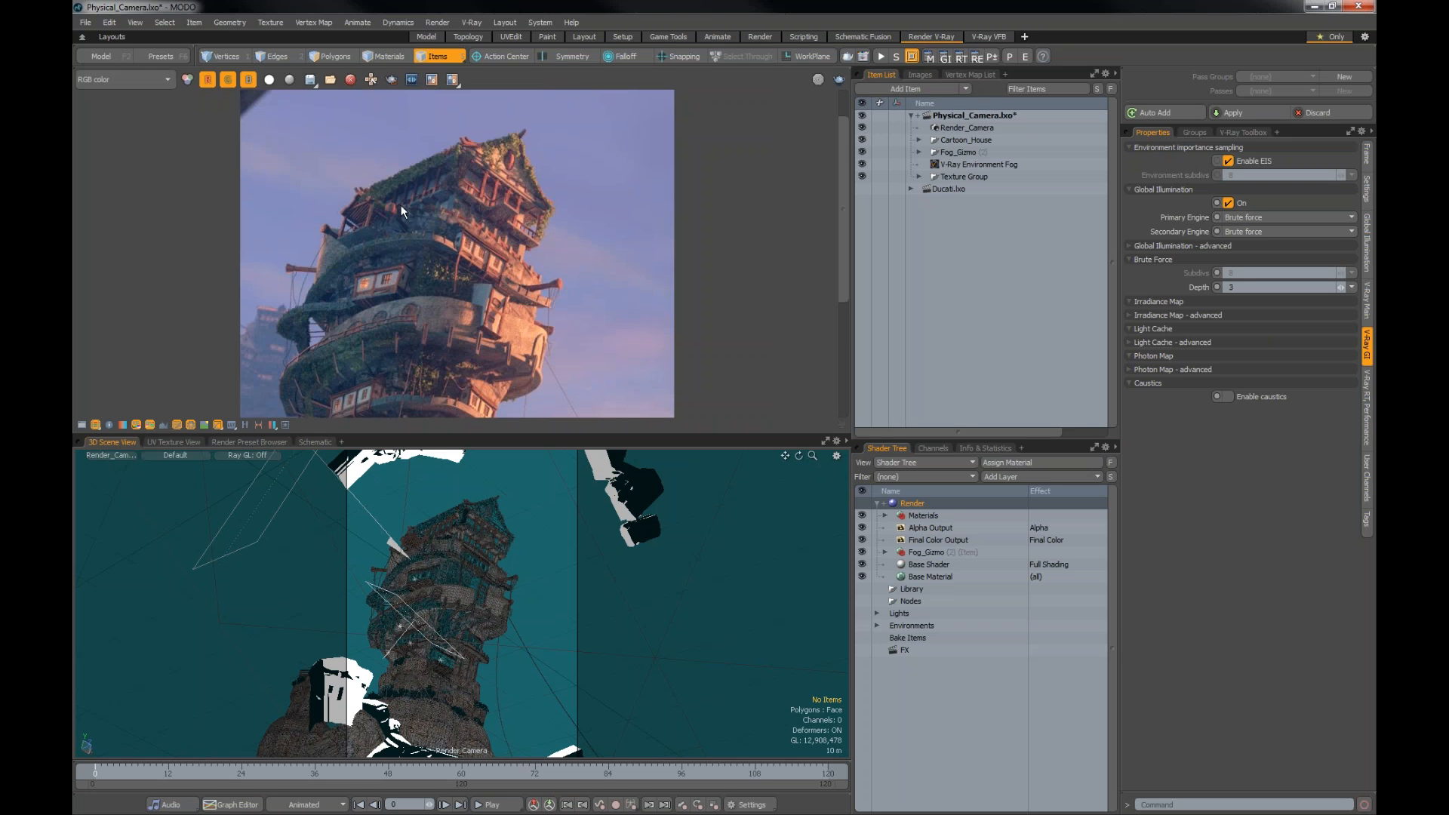
Step: Clear the frame buffer image and start an interactive V-Ray RT render of the tower scene on the CPU engine
{"action": "left_click", "coordinate": [350, 80]}
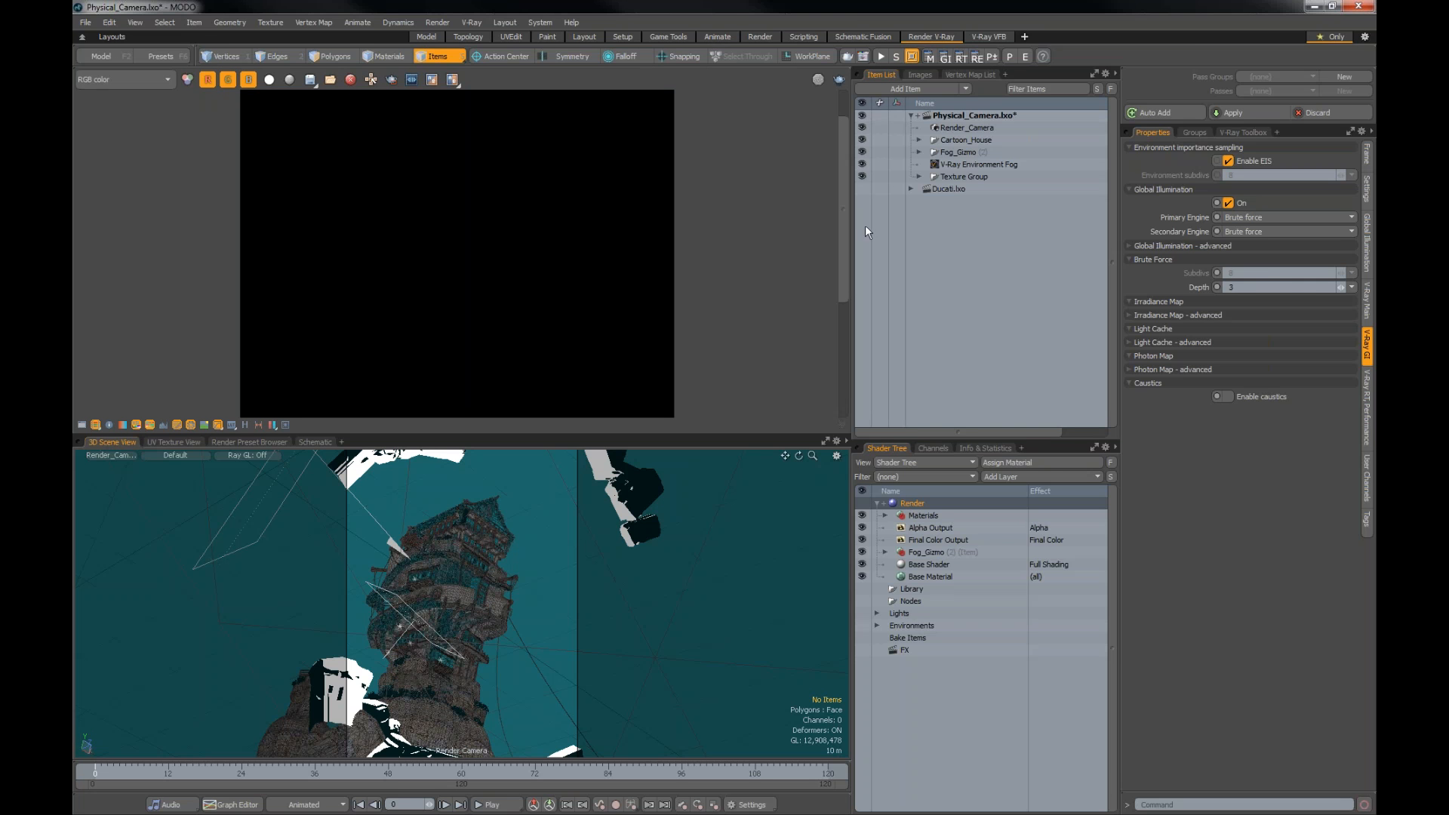
{"action": "left_click", "coordinate": [880, 53]}
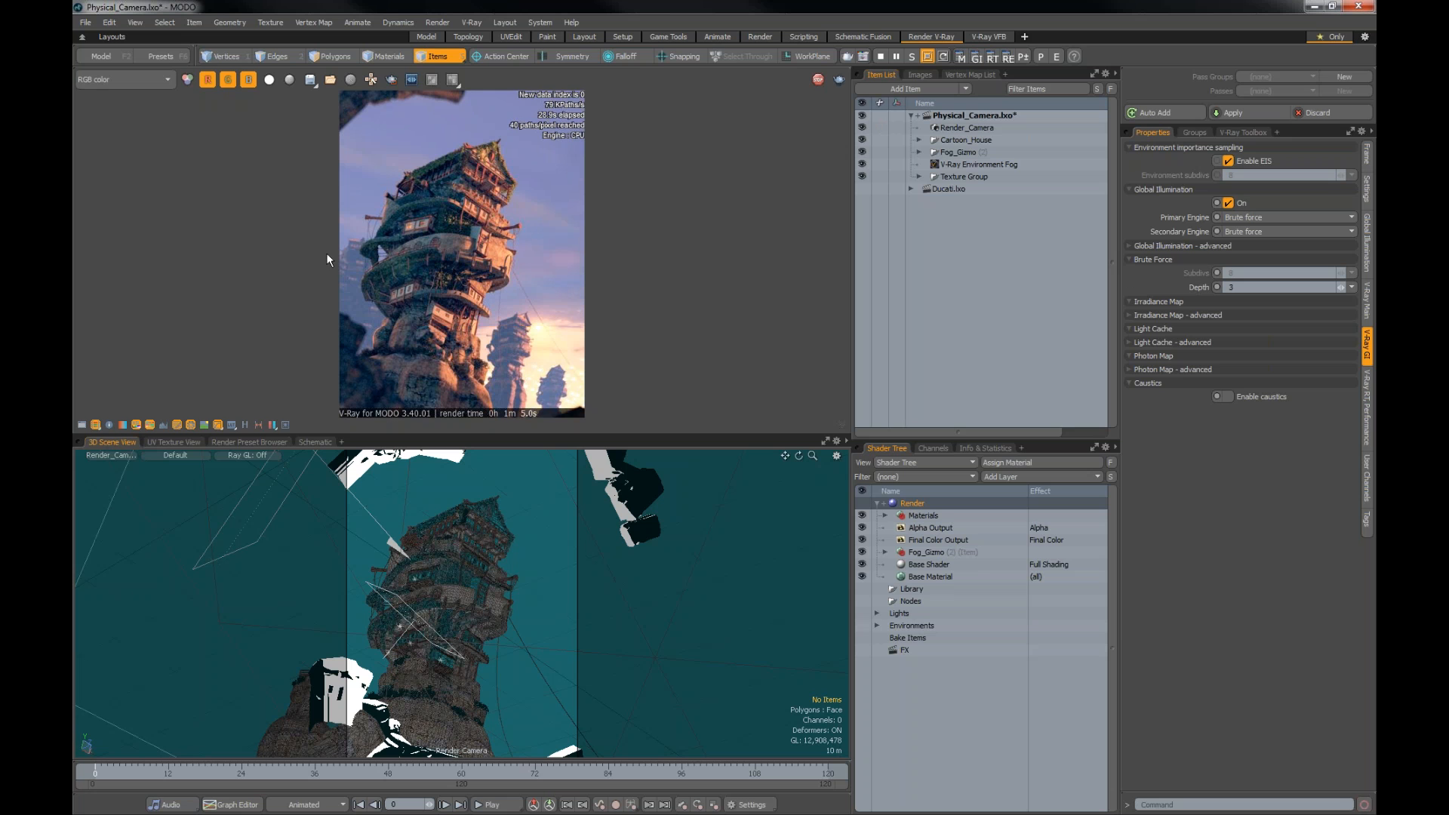
Step: Orbit and zoom the render camera around the tower while RT updates, and stop the render on a closer view of the upper floors
{"action": "left_click_drag", "start_coordinate": [408, 555], "coordinate": [837, 636], "text": "alt"}
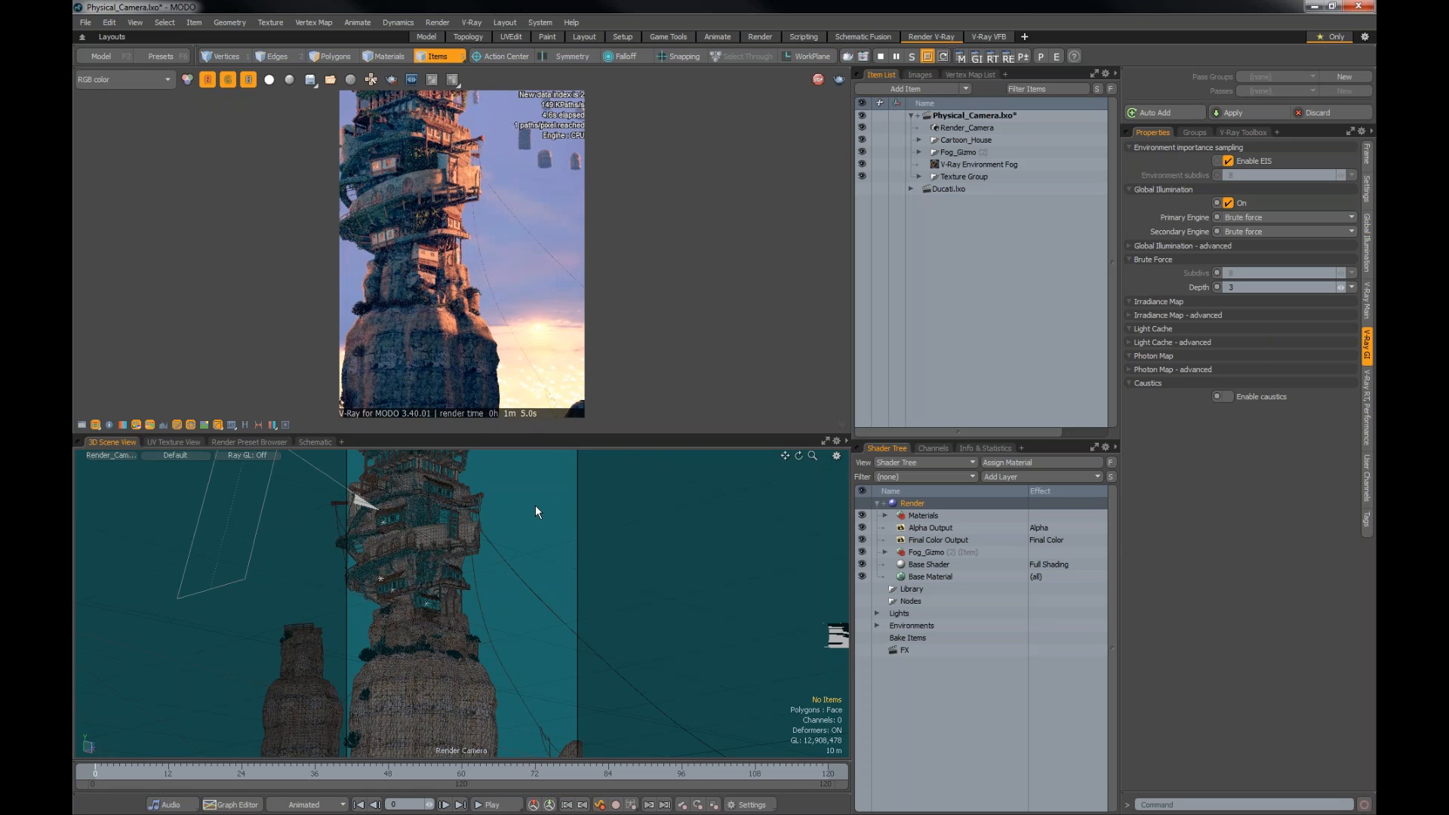
{"action": "left_click", "coordinate": [437, 513]}
{"action": "left_click", "coordinate": [498, 520]}
{"action": "left_click_drag", "start_coordinate": [504, 529], "coordinate": [420, 609], "text": "alt"}
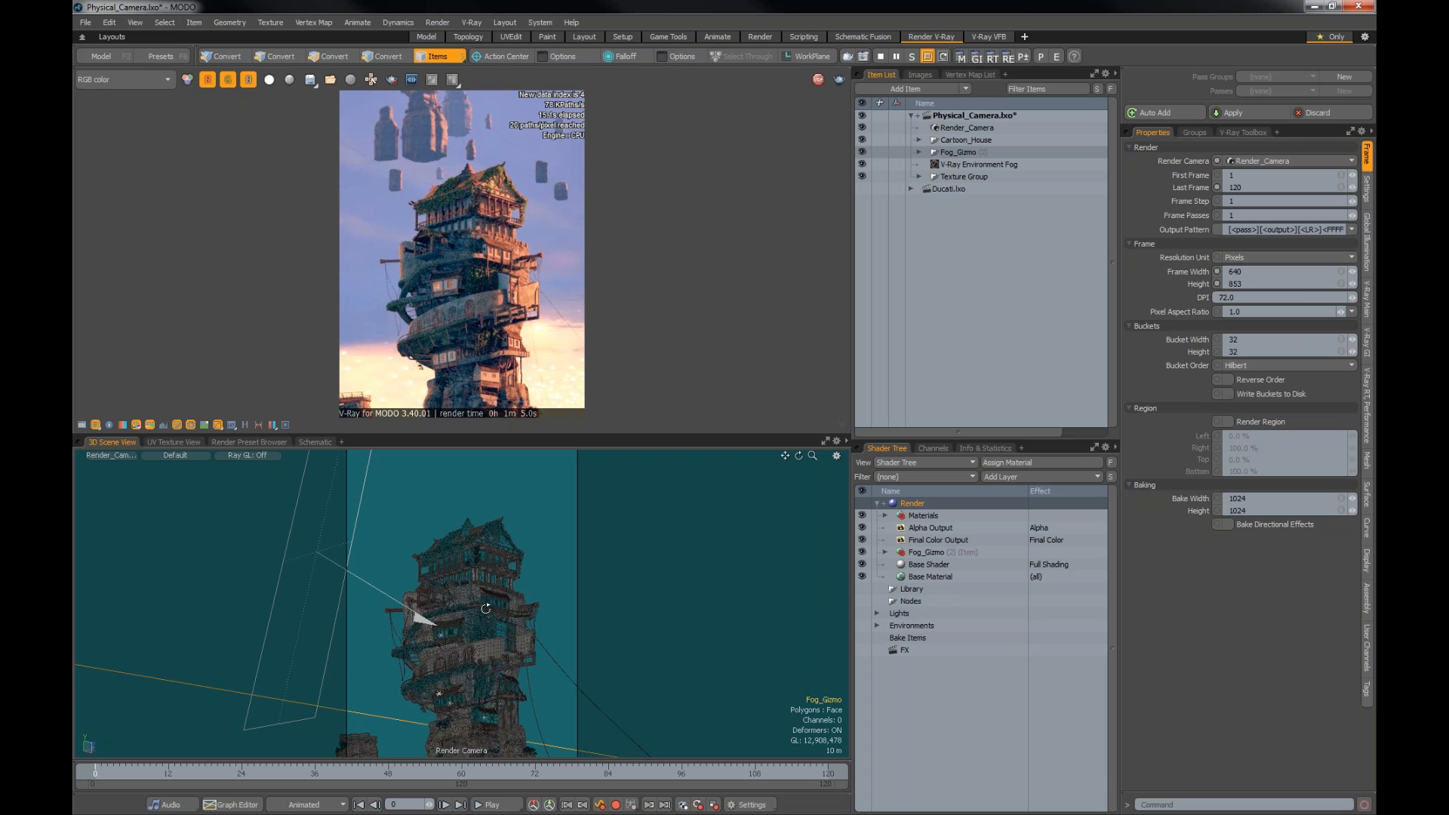
{"action": "left_click_drag", "start_coordinate": [508, 587], "coordinate": [511, 557], "text": "alt"}
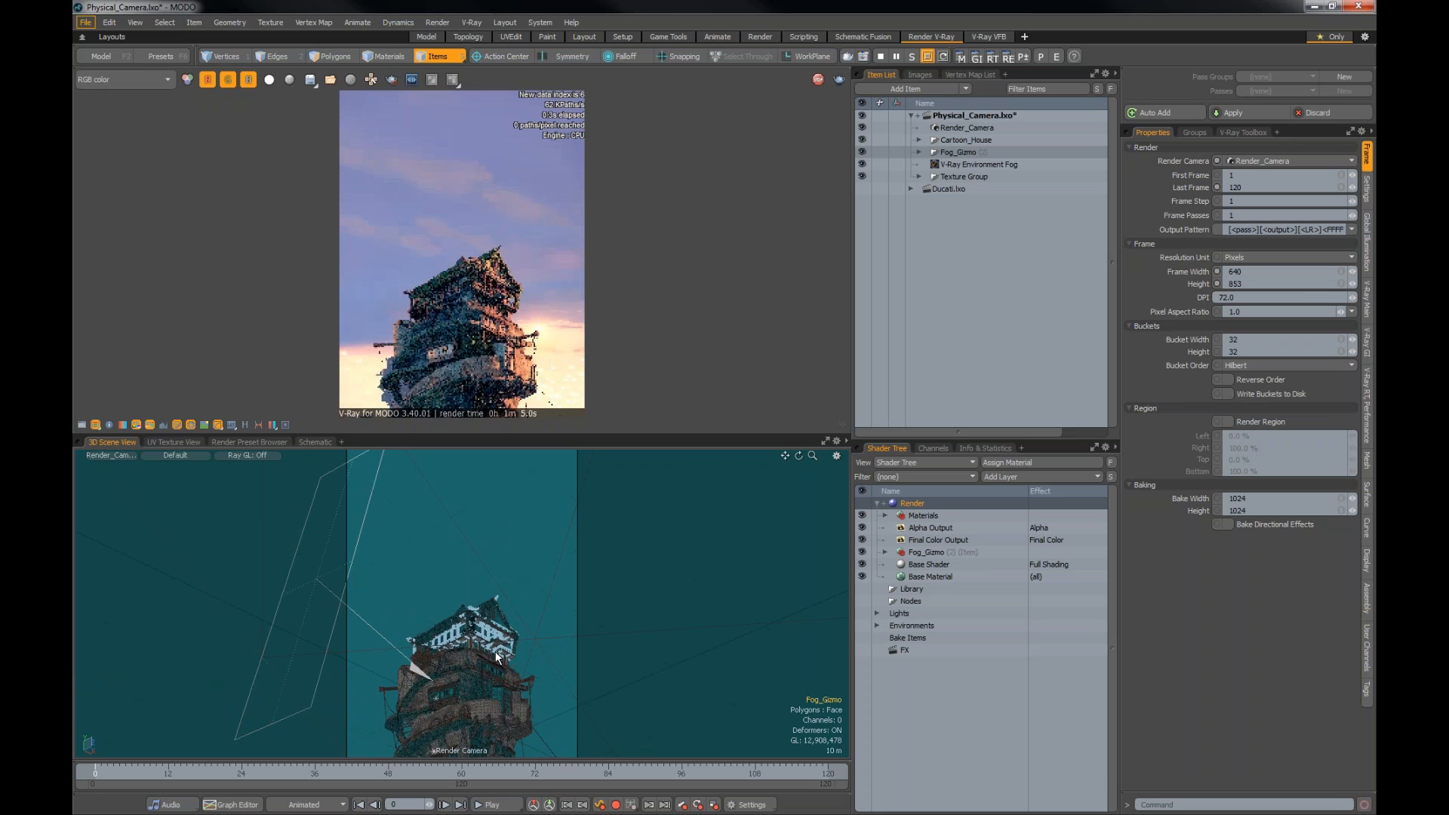
{"action": "left_click_drag", "start_coordinate": [486, 670], "coordinate": [490, 600], "text": "alt"}
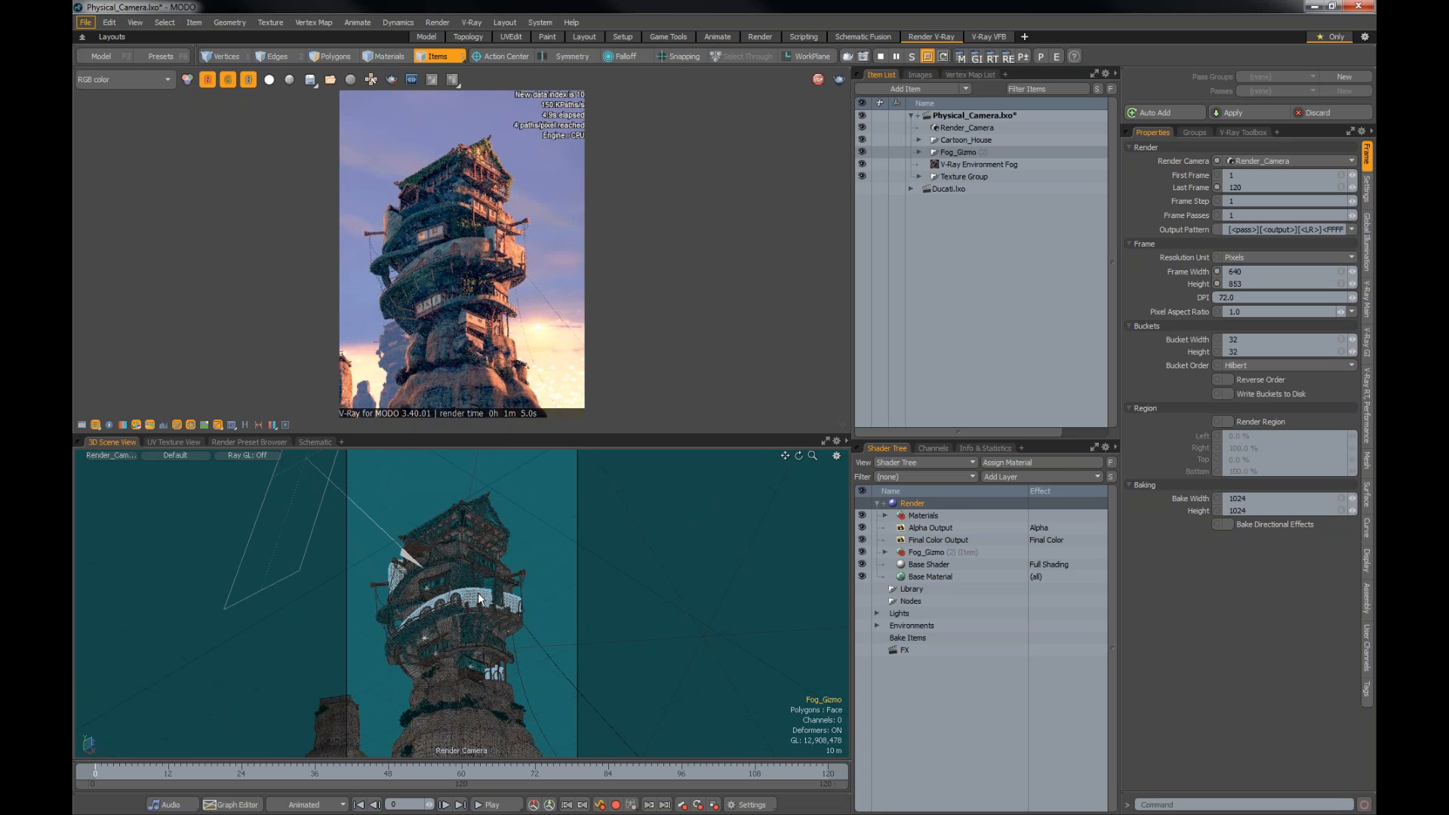
{"action": "scroll", "coordinate": [477, 594], "scroll_direction": "up", "scroll_amount": 5}
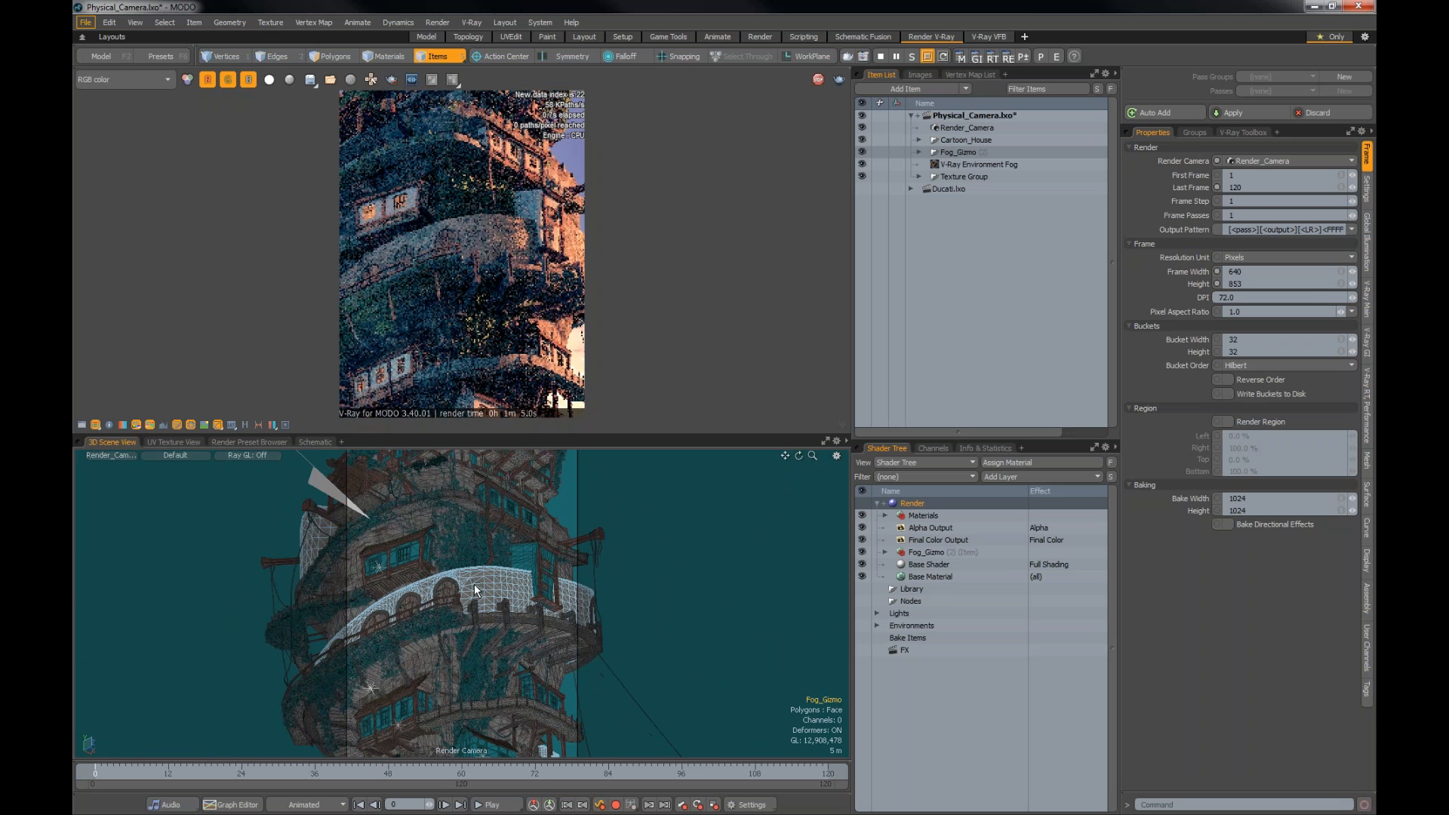
{"action": "scroll", "coordinate": [485, 577], "scroll_direction": "down", "scroll_amount": 5}
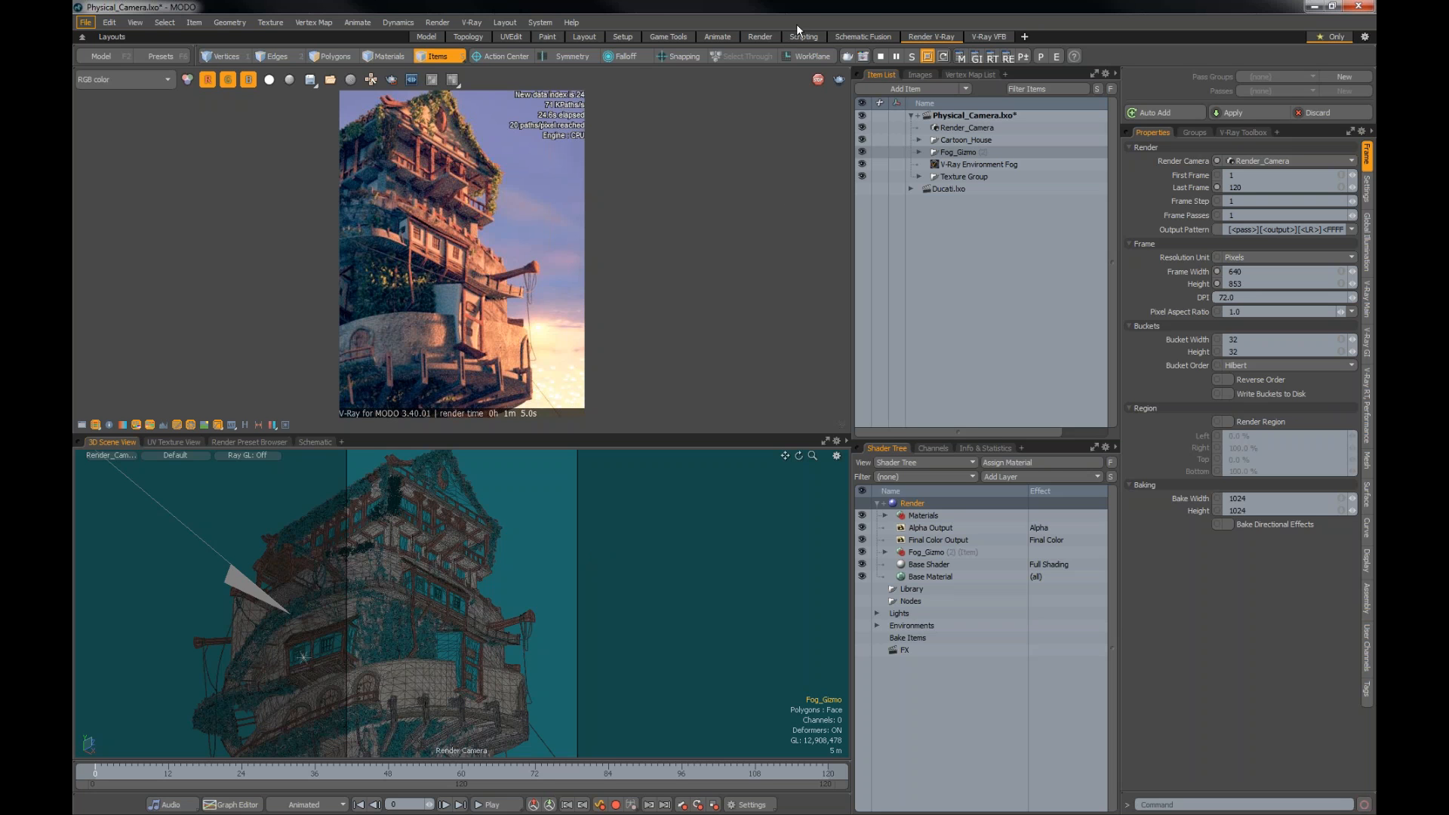
{"action": "left_click", "coordinate": [818, 80]}
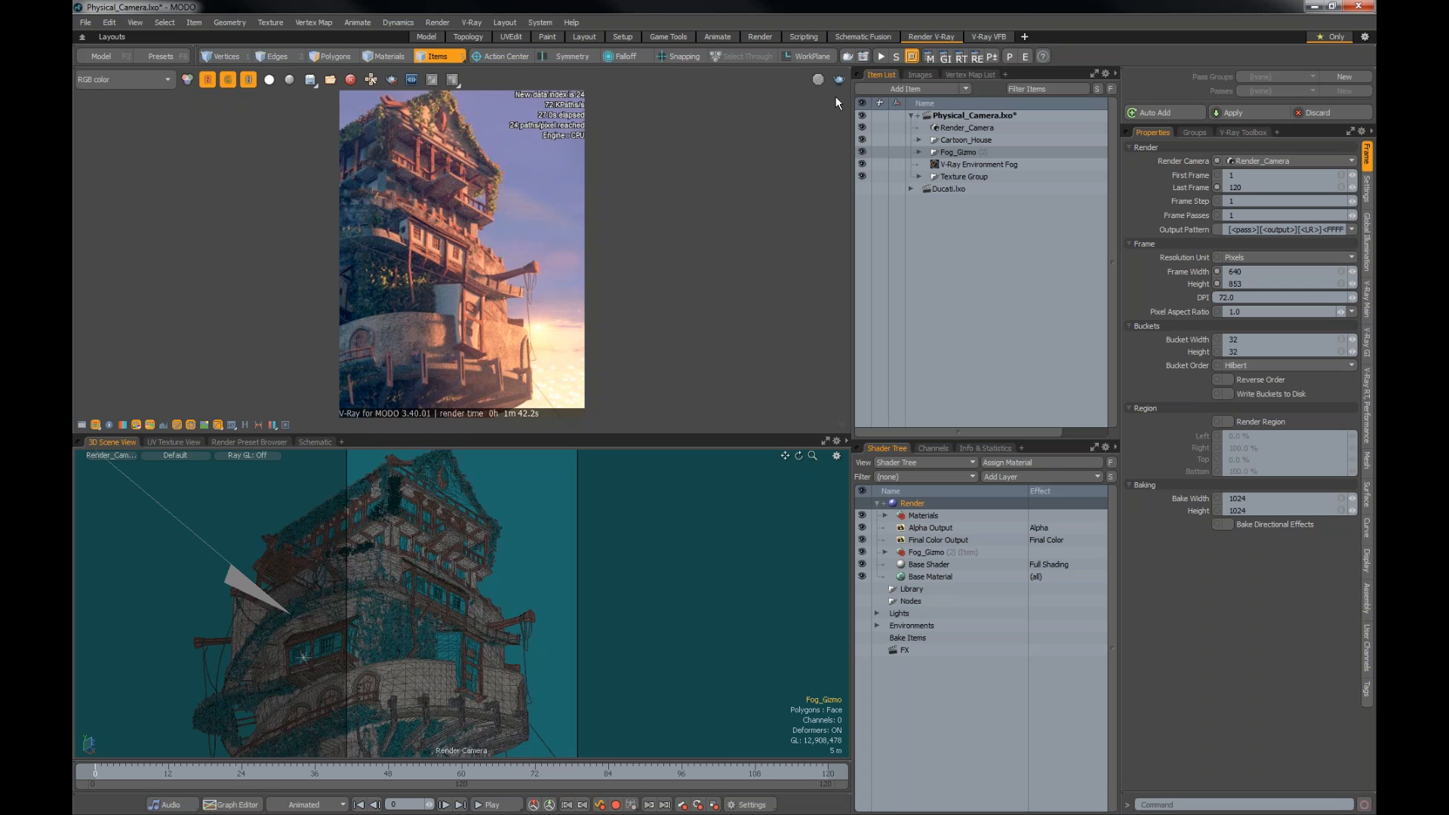
Step: Switch to the Ducati.lxo scene and start V-Ray RT with the GPU CUDA engine
{"action": "left_click", "coordinate": [907, 185]}
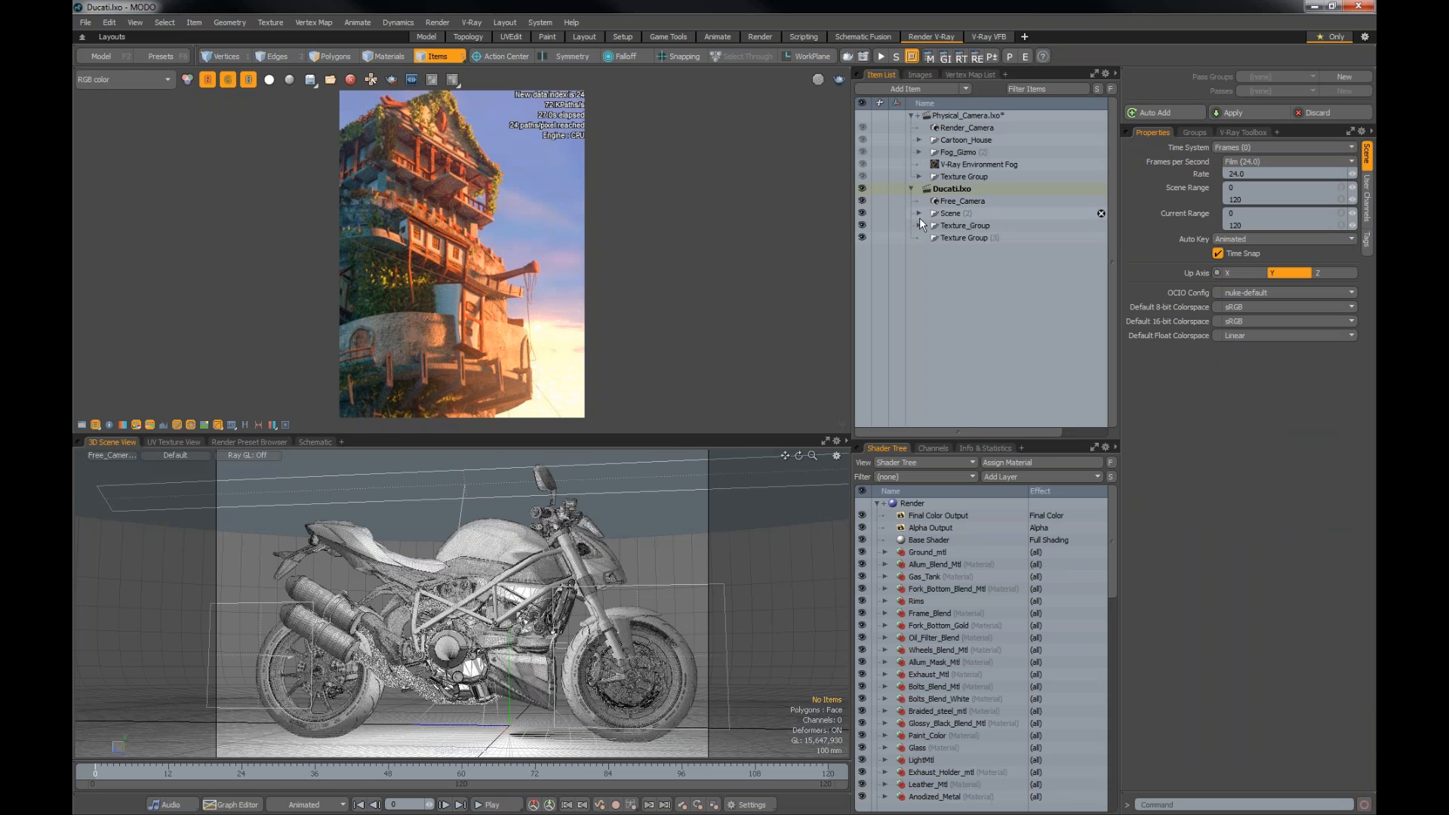
{"action": "left_click", "coordinate": [945, 215]}
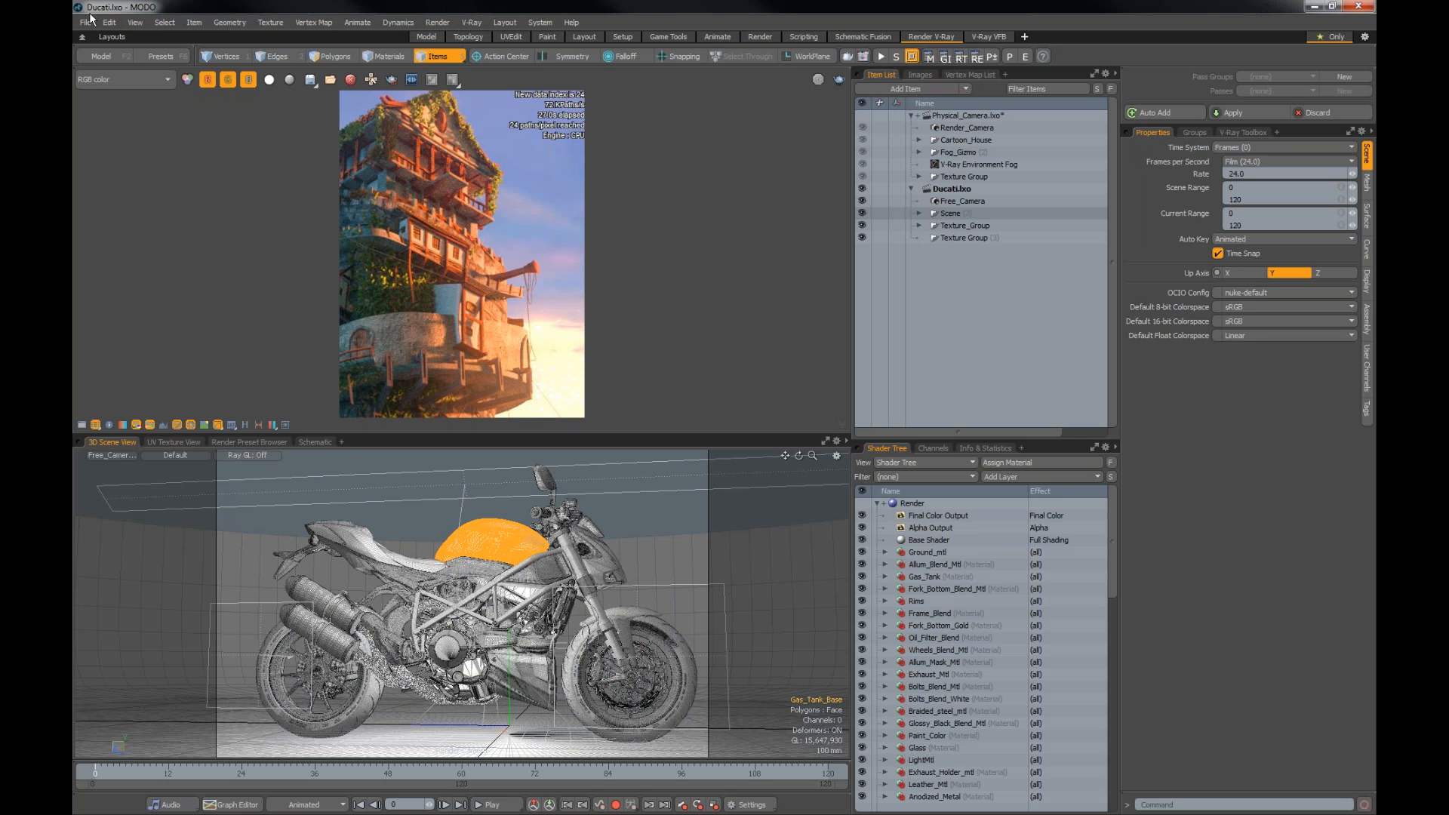
{"action": "left_click", "coordinate": [472, 25]}
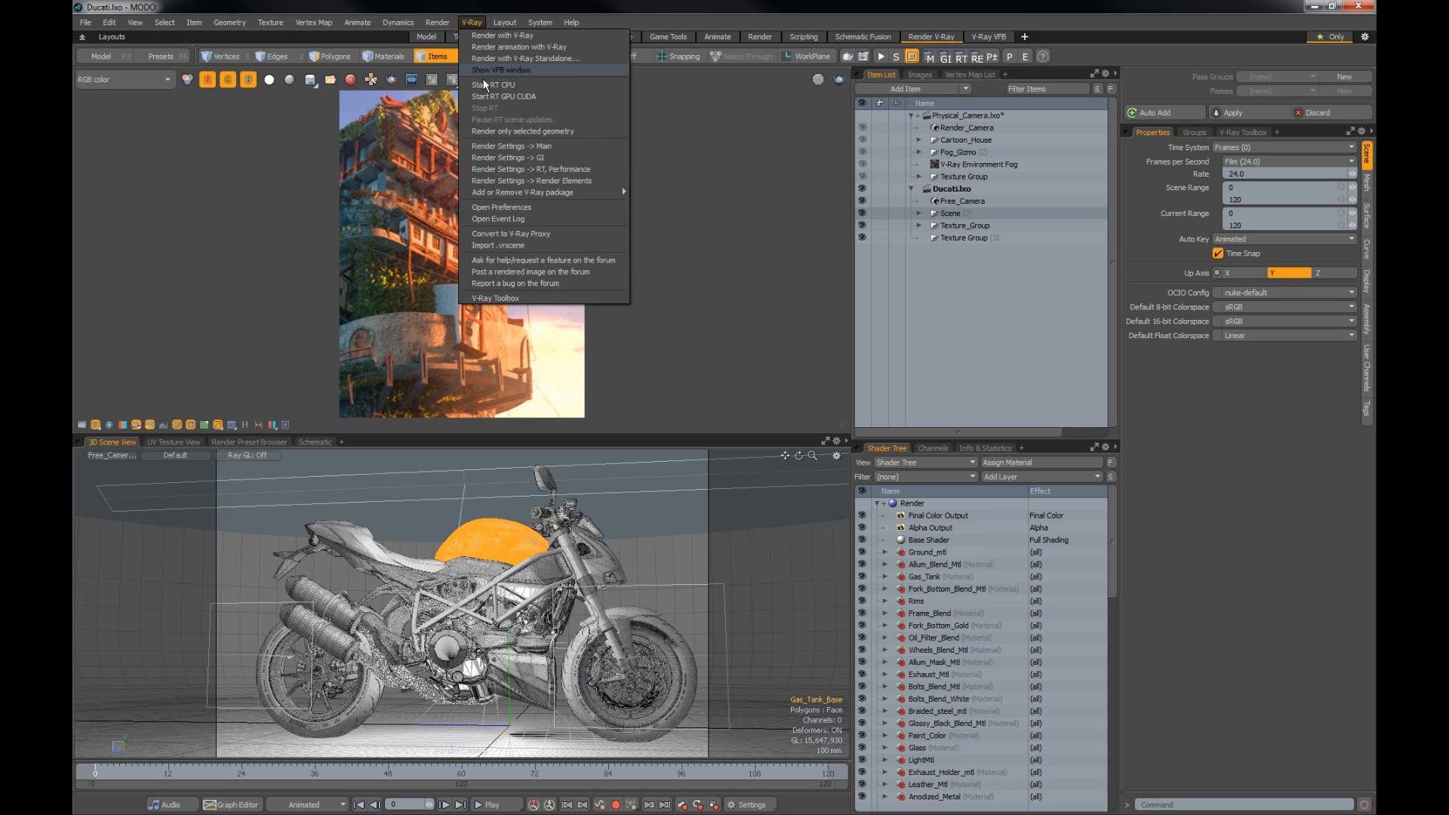
{"action": "left_click", "coordinate": [521, 97]}
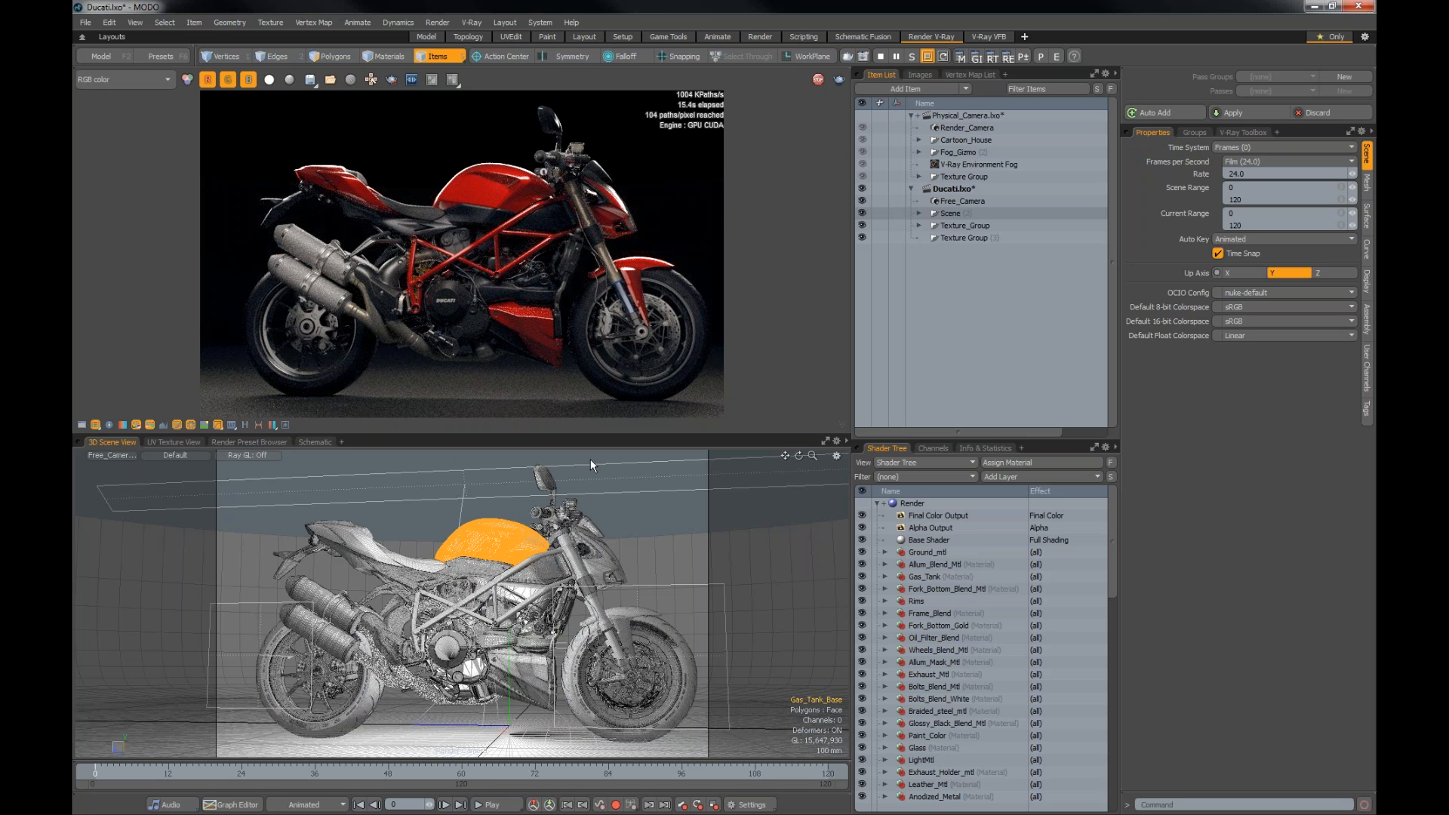
Step: Orbit and zoom the camera around the motorcycle to a close three-quarter view of its tank and front fork, examining the RT updates
{"action": "left_click_drag", "start_coordinate": [596, 559], "coordinate": [528, 553], "text": "alt"}
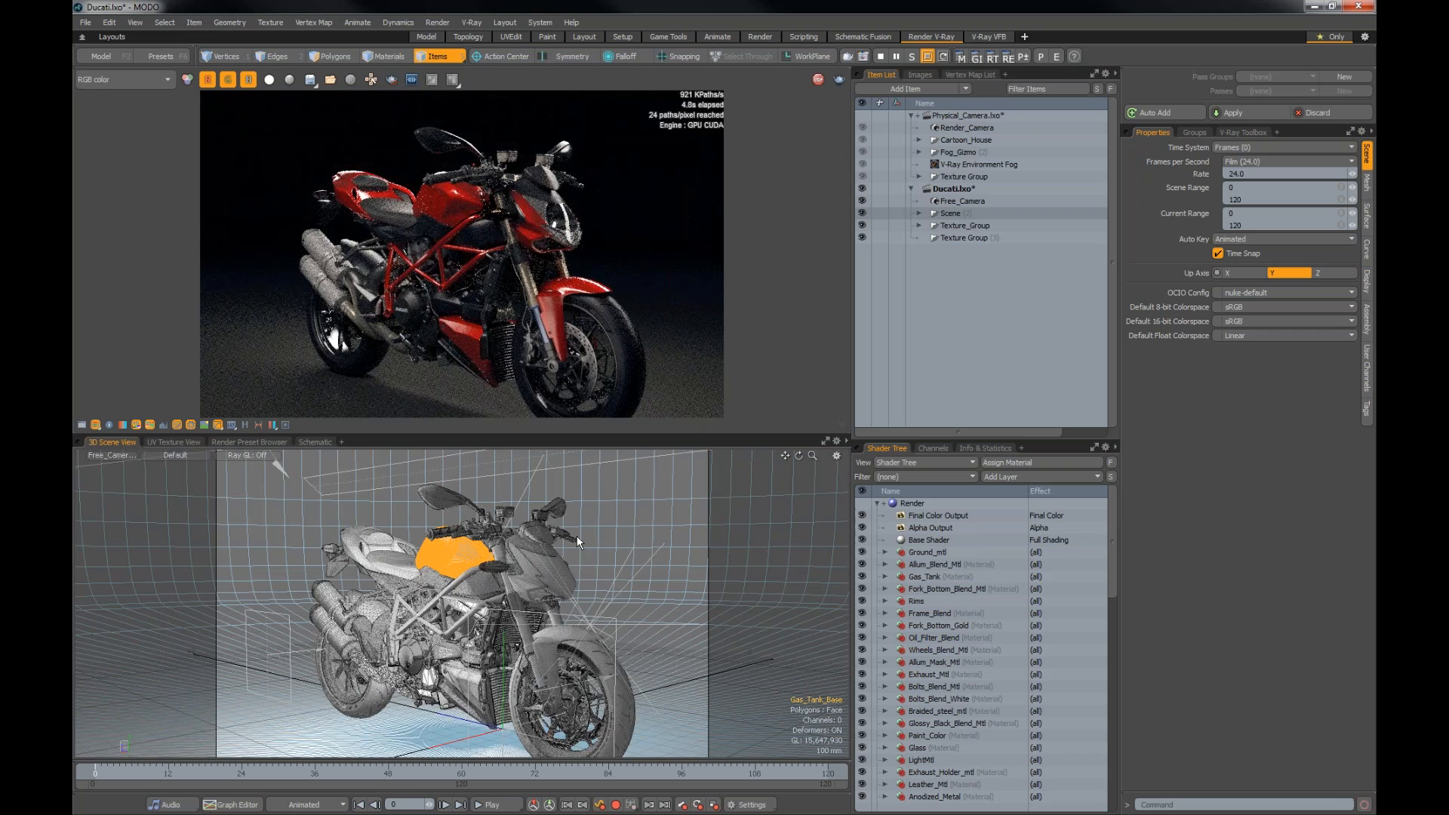
{"action": "scroll", "coordinate": [577, 536], "scroll_direction": "up", "scroll_amount": 3}
{"action": "scroll", "coordinate": [577, 536], "scroll_direction": "up", "scroll_amount": 2}
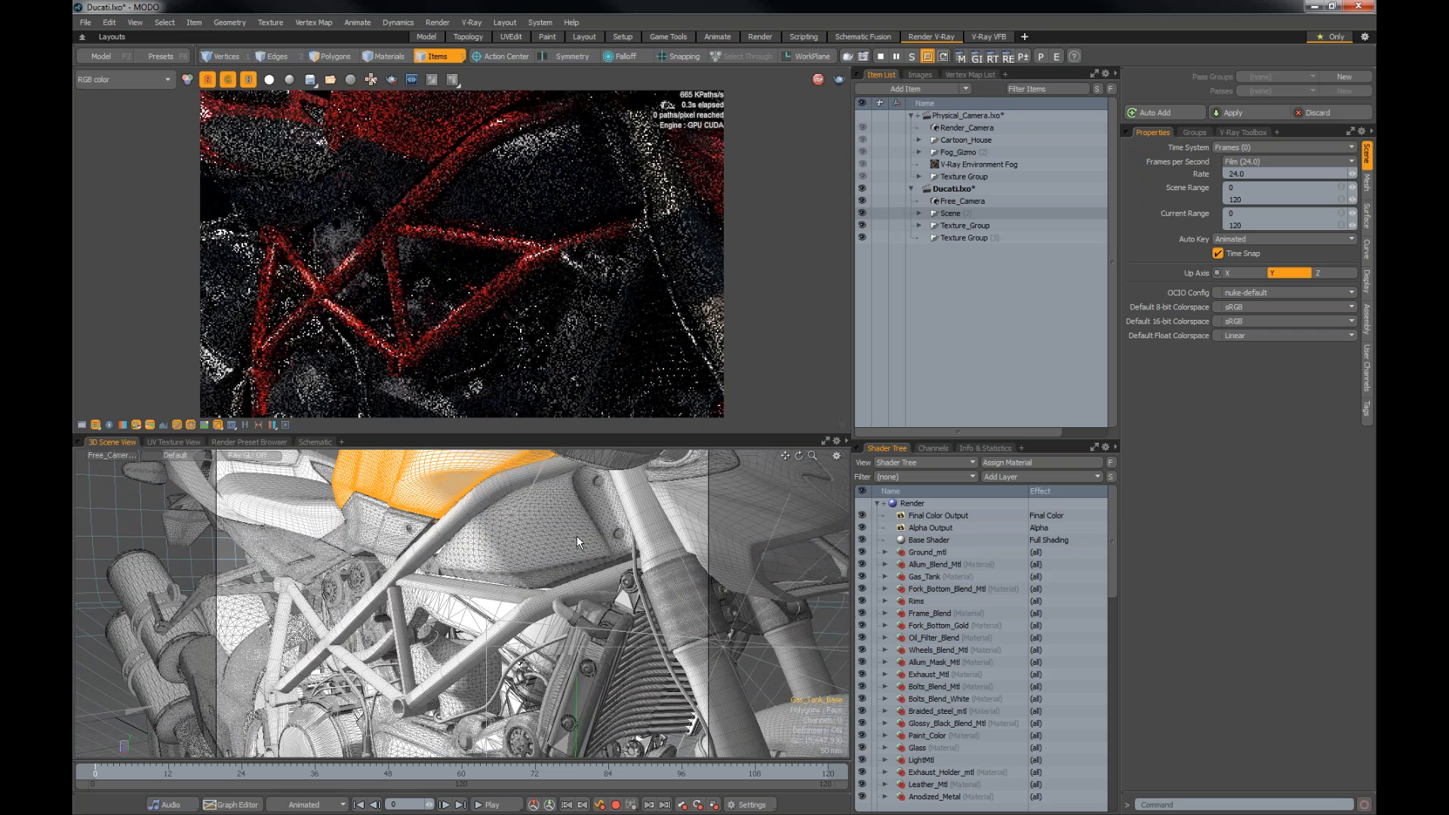
{"action": "scroll", "coordinate": [572, 545], "scroll_direction": "down", "scroll_amount": 1}
{"action": "left_click_drag", "start_coordinate": [572, 545], "coordinate": [465, 560], "text": "alt"}
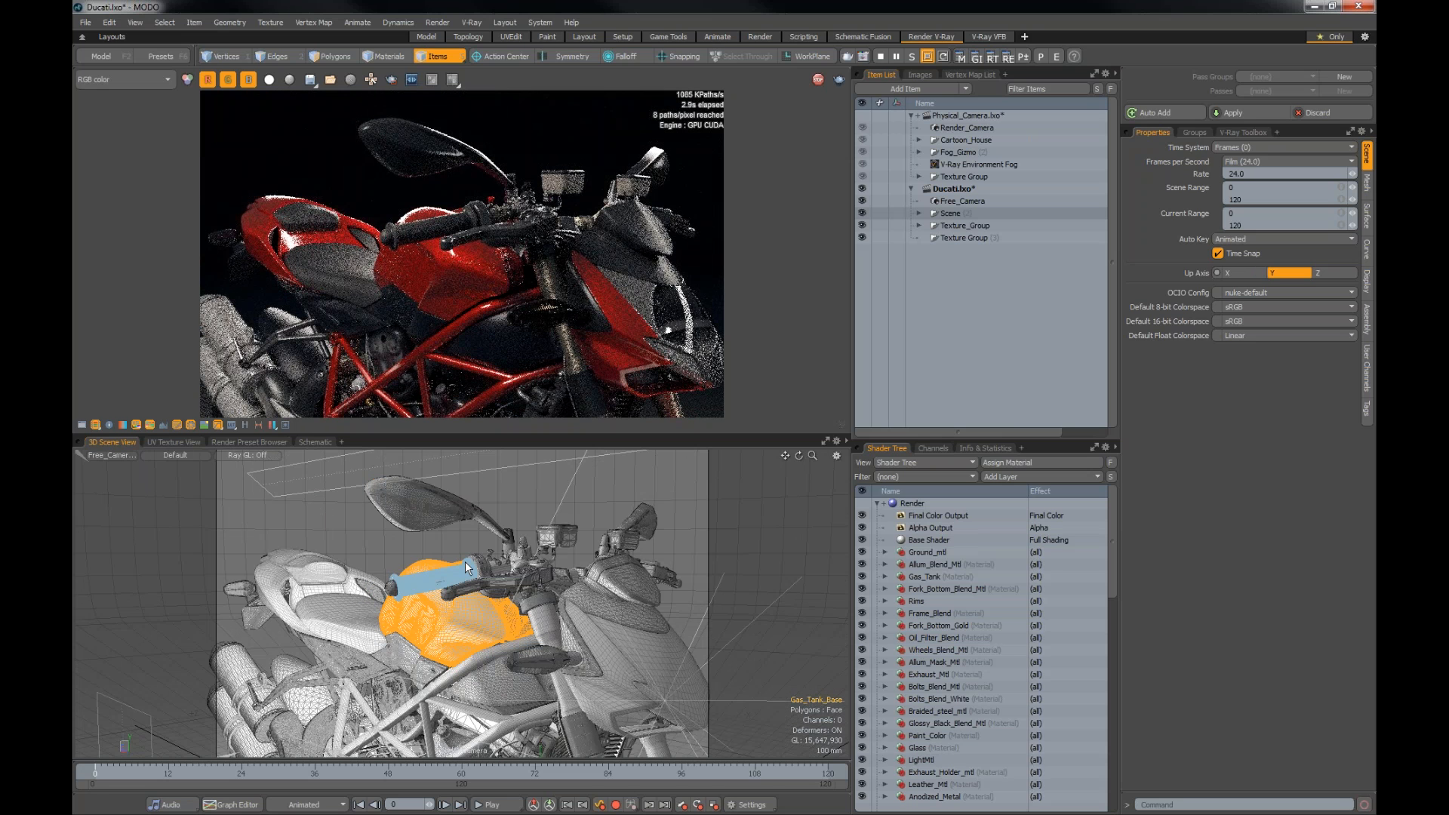
{"action": "left_click_drag", "start_coordinate": [465, 560], "coordinate": [450, 564], "text": "alt"}
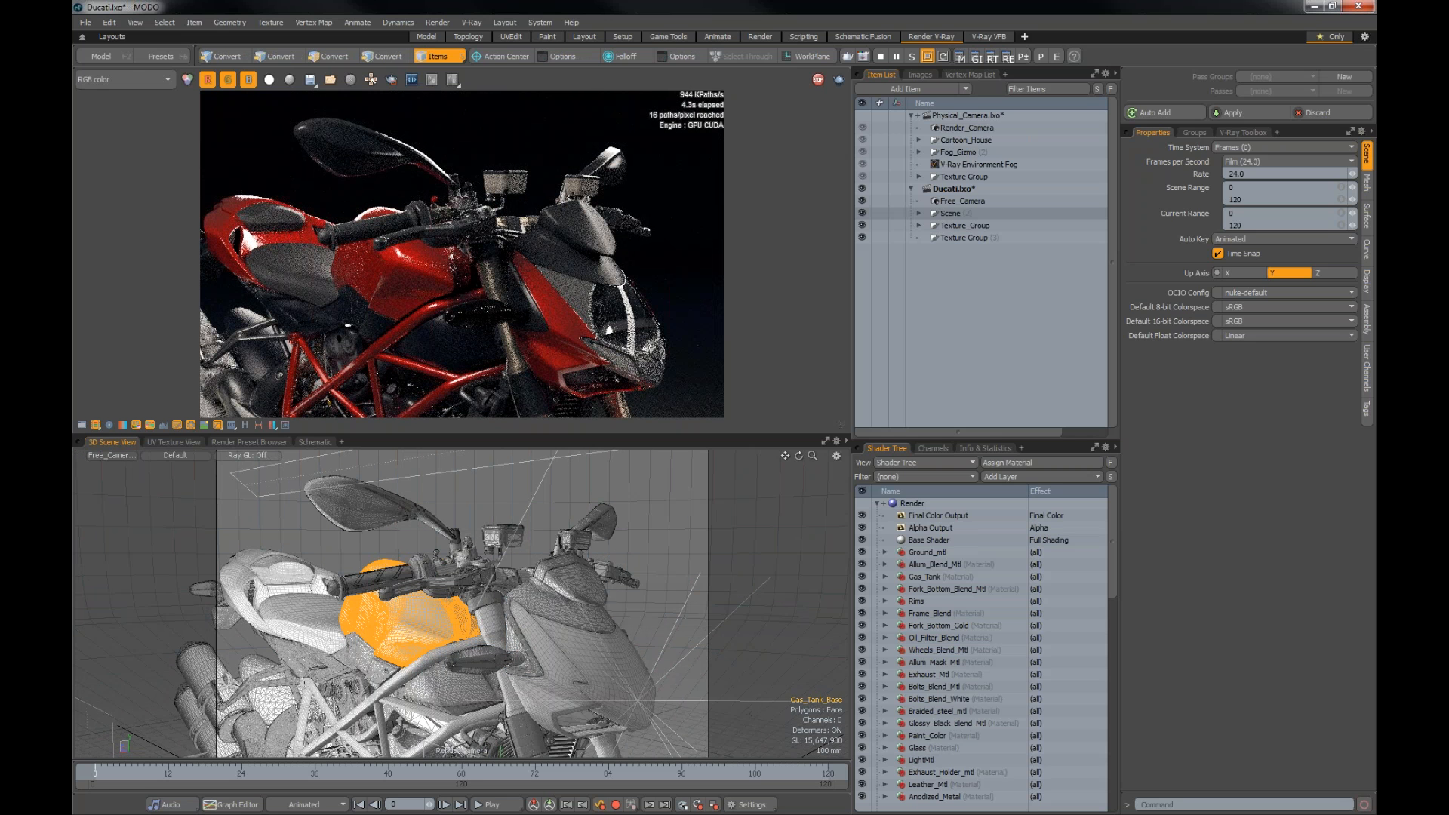
{"action": "left_click_drag", "start_coordinate": [528, 635], "coordinate": [502, 636], "text": "alt"}
{"action": "scroll", "coordinate": [517, 631], "scroll_direction": "up", "scroll_amount": 3}
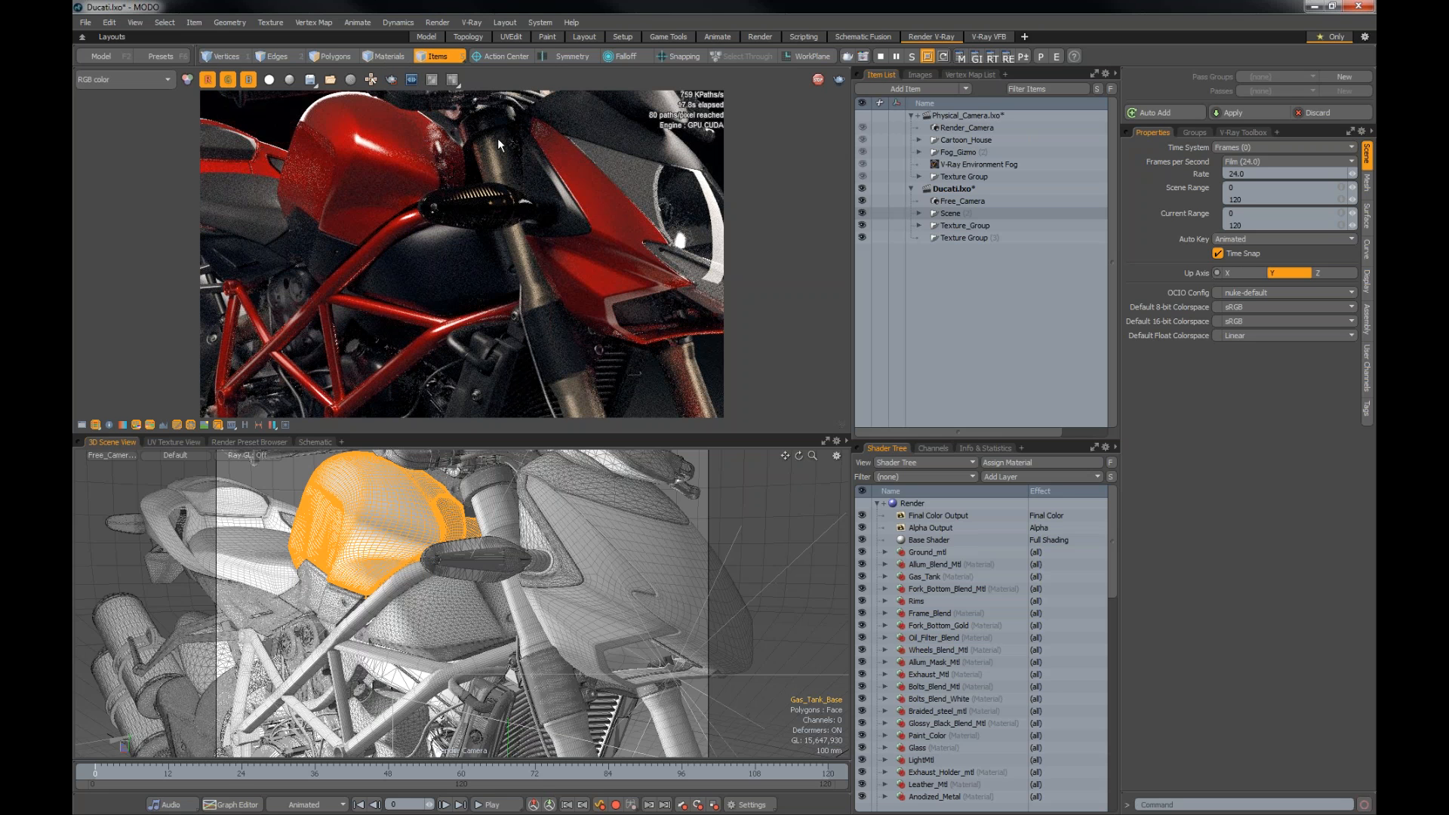
Step: Restrict the RT render to a rectangular region over the front fork, orbit the bike to test it, and turn region rendering off
{"action": "left_click", "coordinate": [390, 79]}
{"action": "left_click_drag", "start_coordinate": [410, 133], "coordinate": [604, 382]}
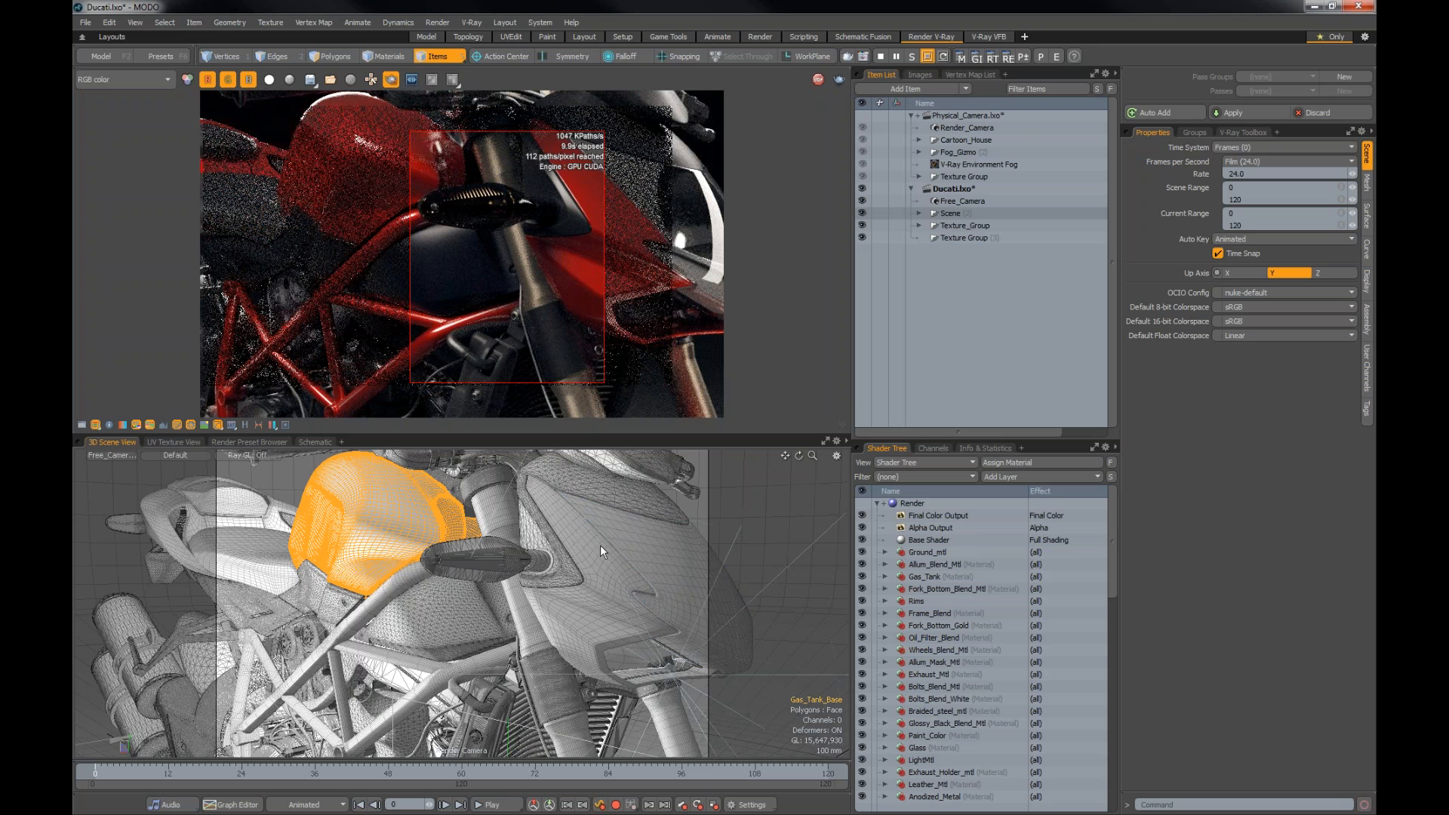
{"action": "left_click_drag", "start_coordinate": [600, 545], "coordinate": [543, 542], "text": "alt"}
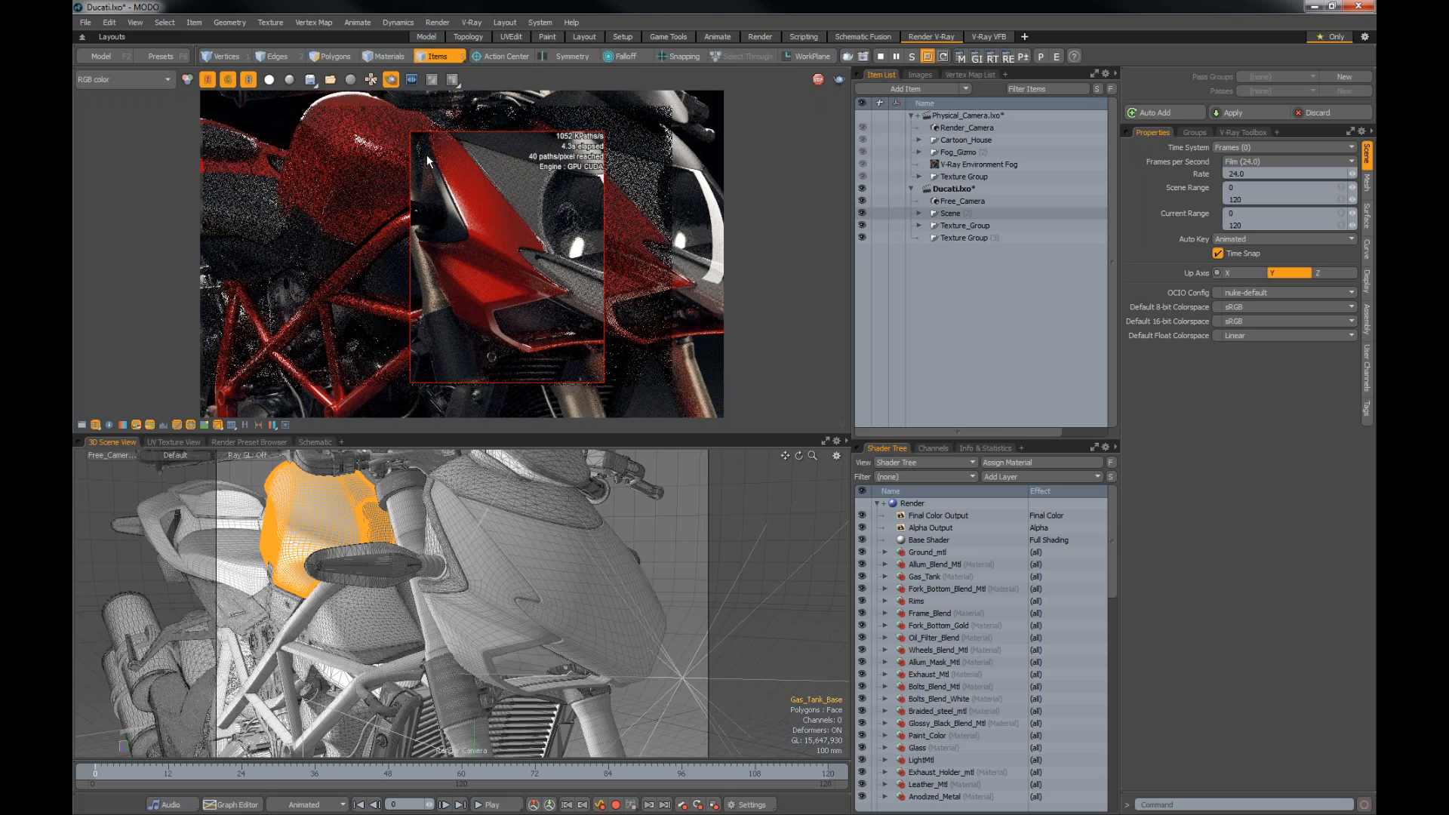
{"action": "left_click", "coordinate": [391, 80]}
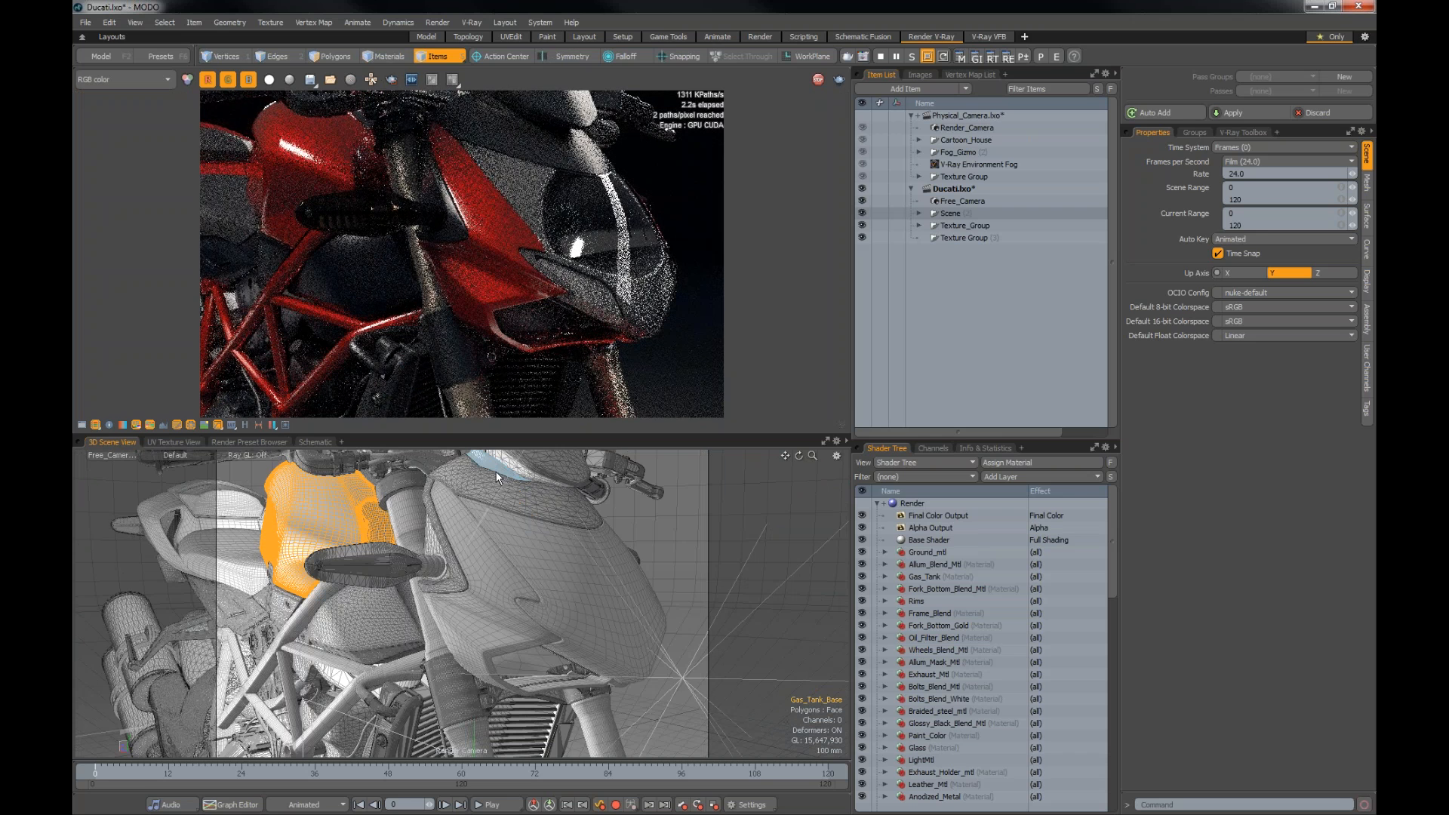
{"action": "left_click_drag", "start_coordinate": [476, 477], "coordinate": [528, 477], "text": "alt"}
Step: Use mouse tracking to prioritize RT sampling on the front fork and gas tank, turn tracking off, and examine the refined areas up close
{"action": "left_click", "coordinate": [371, 79]}
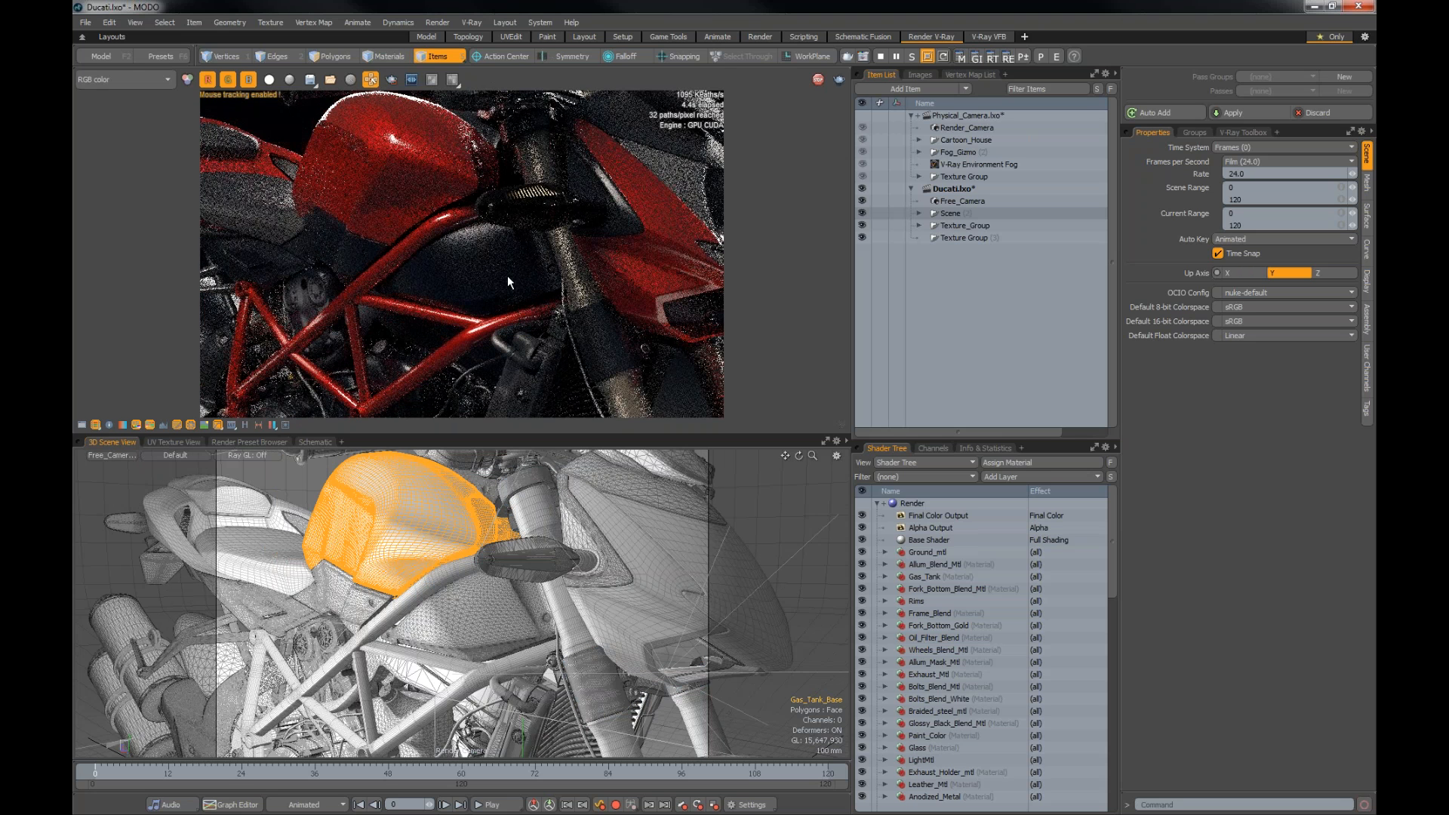
{"action": "scroll", "coordinate": [528, 207], "scroll_direction": "up", "scroll_amount": 3}
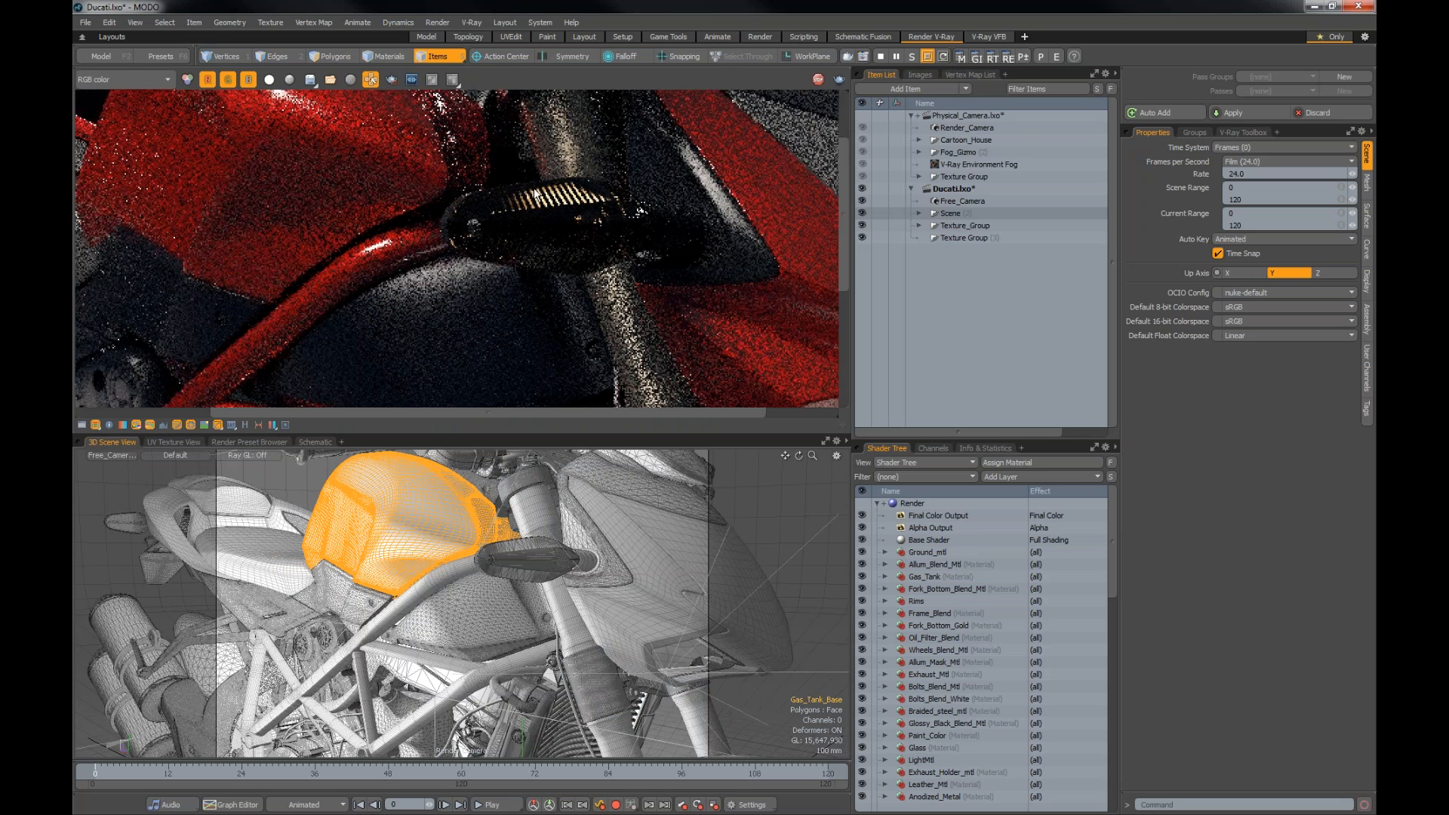
{"action": "middle_click_drag", "start_coordinate": [535, 204], "coordinate": [521, 266]}
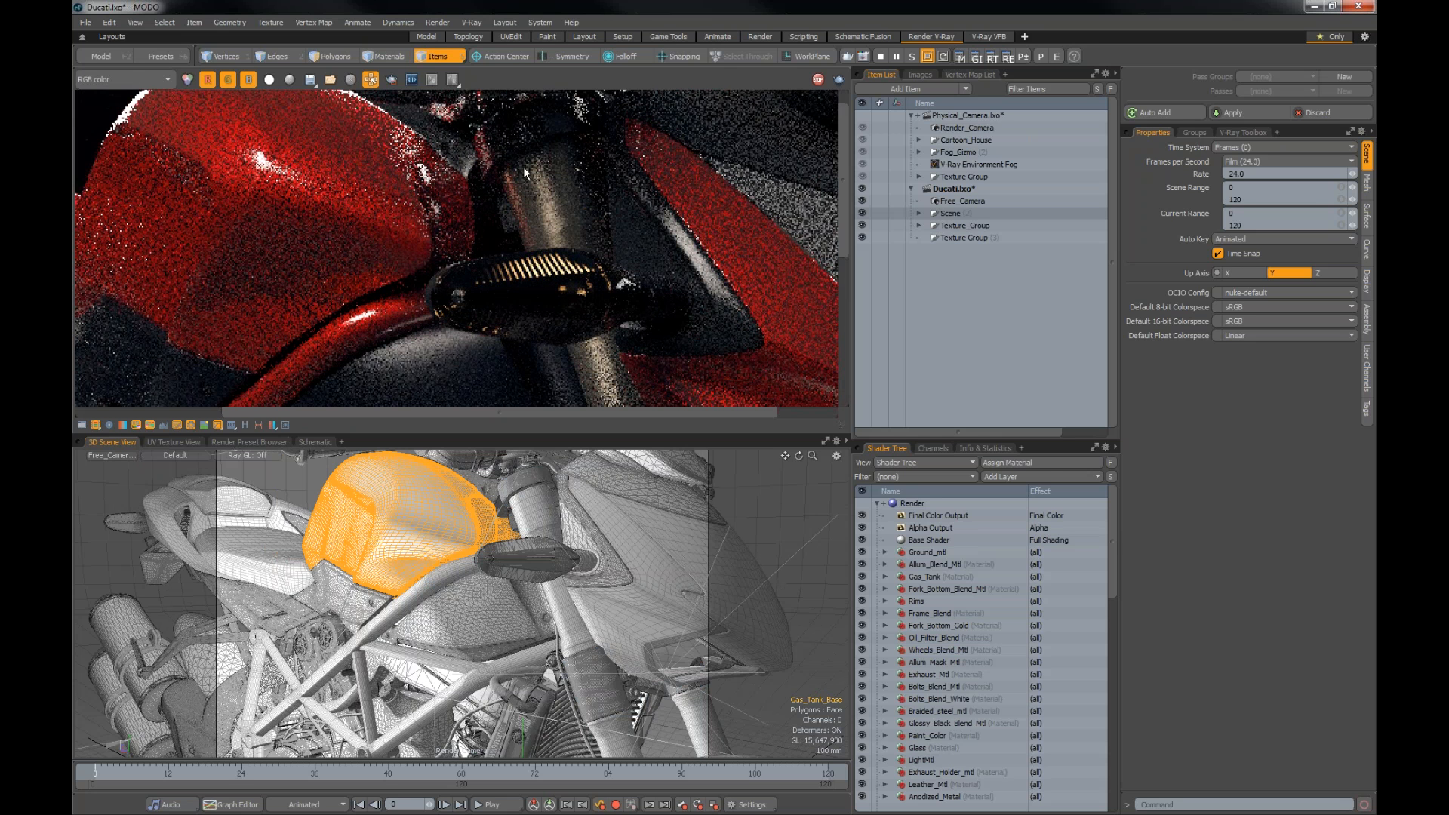
{"action": "left_click_drag", "start_coordinate": [526, 179], "coordinate": [691, 246], "text": "alt"}
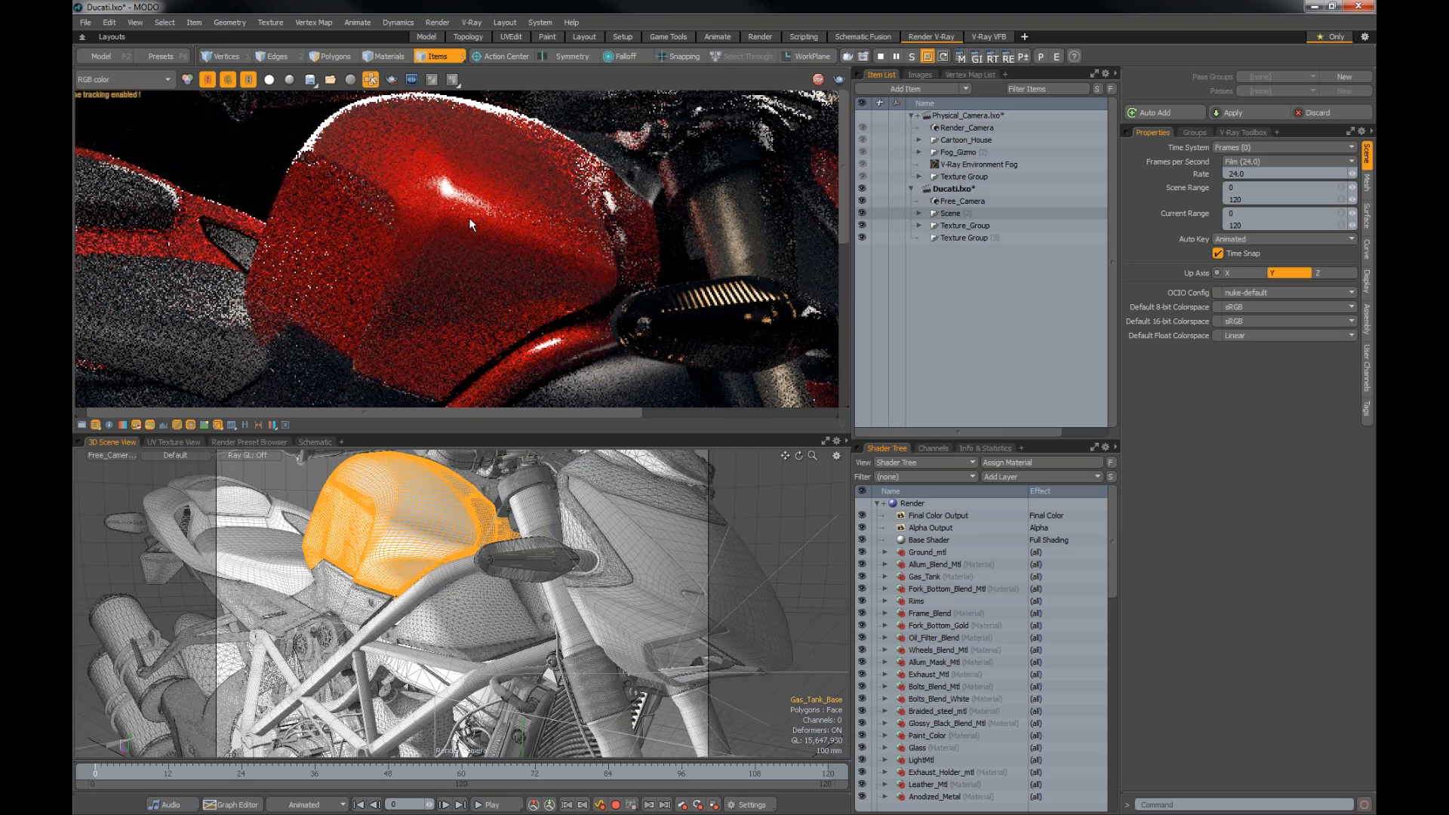
{"action": "left_click_drag", "start_coordinate": [468, 218], "coordinate": [582, 237], "text": "alt"}
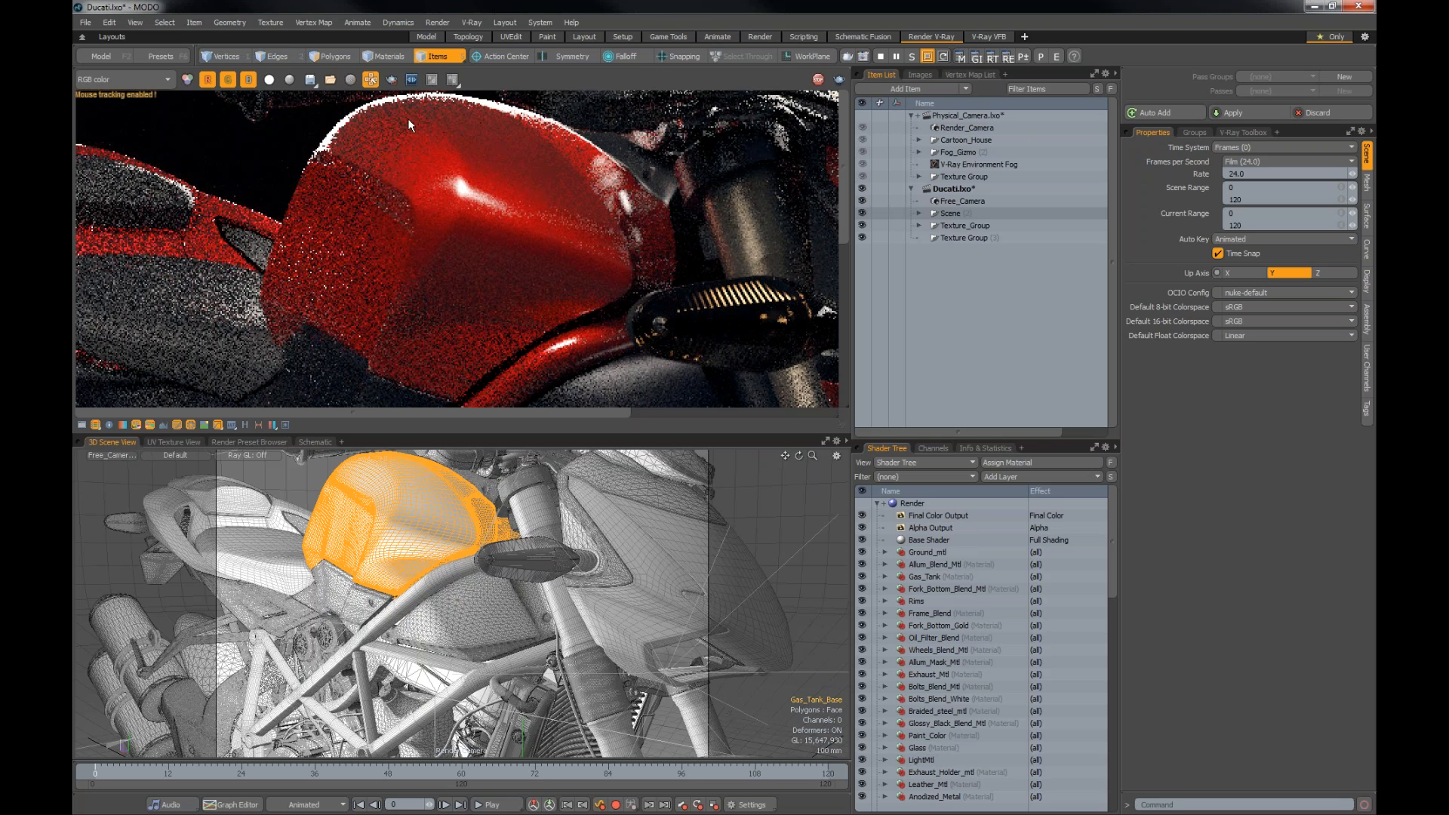
{"action": "left_click", "coordinate": [371, 80]}
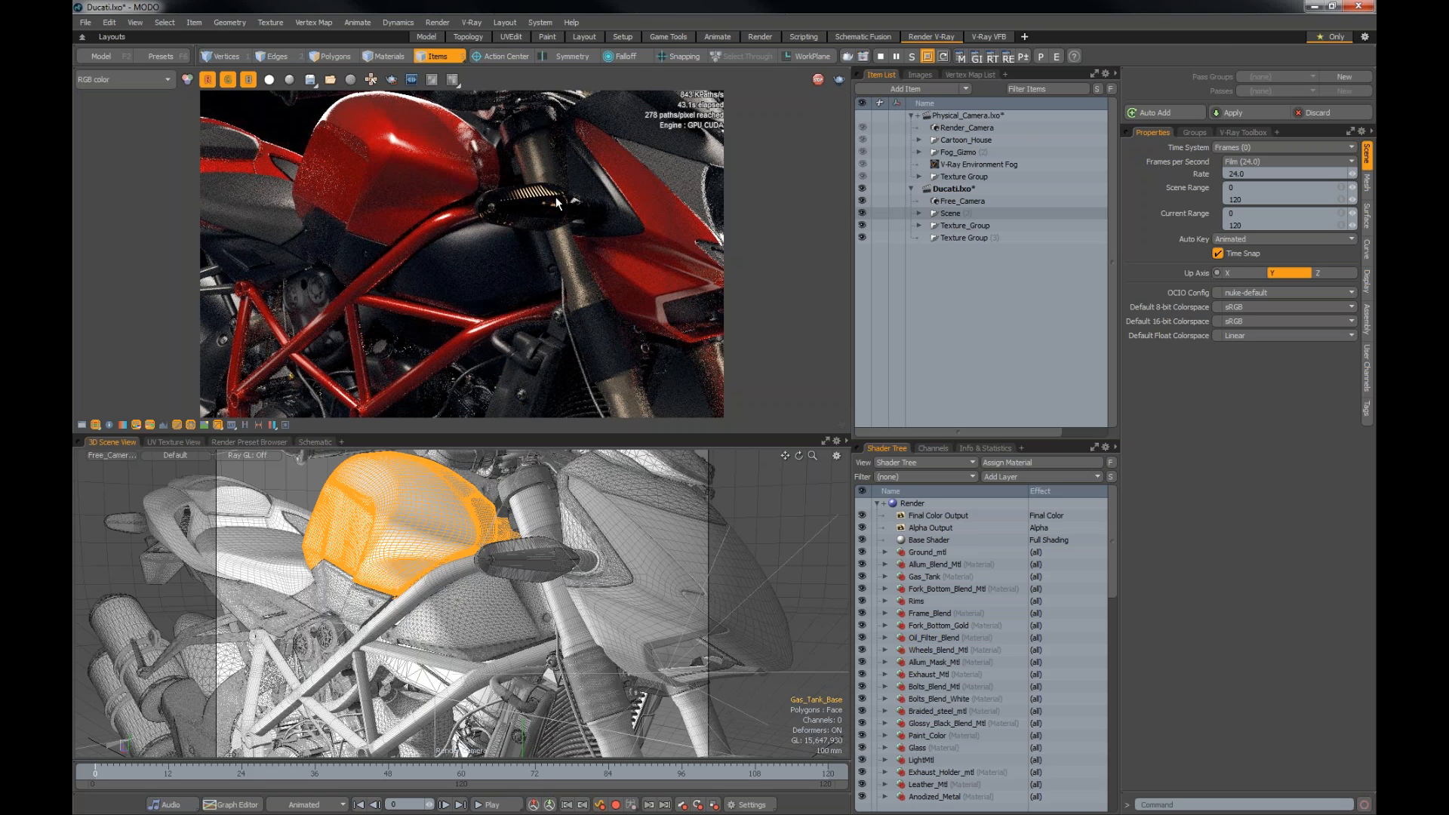
{"action": "scroll", "coordinate": [548, 202], "scroll_direction": "up", "scroll_amount": 5}
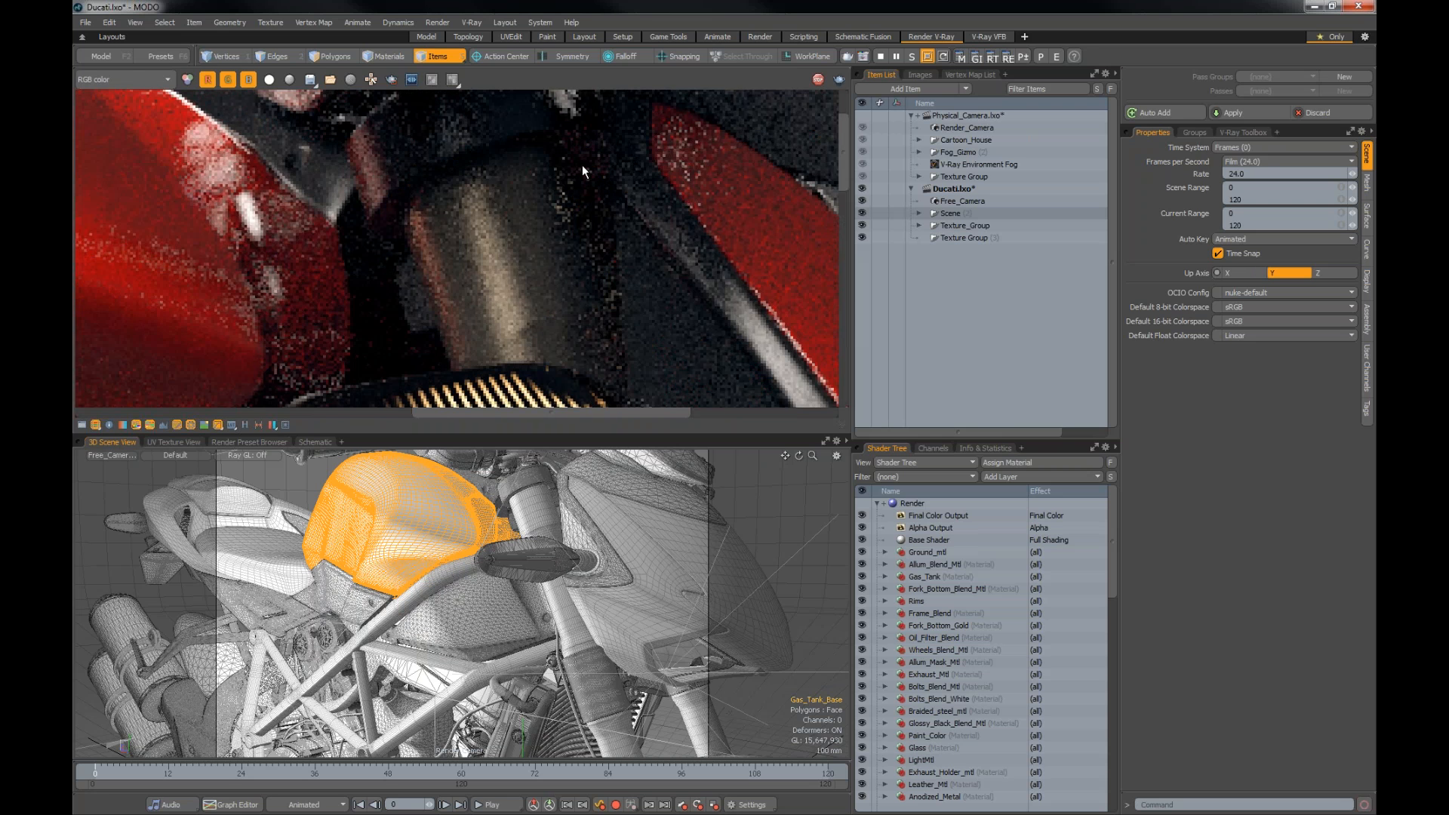
{"action": "scroll", "coordinate": [591, 151], "scroll_direction": "down", "scroll_amount": 2}
{"action": "scroll", "coordinate": [569, 200], "scroll_direction": "down", "scroll_amount": 2}
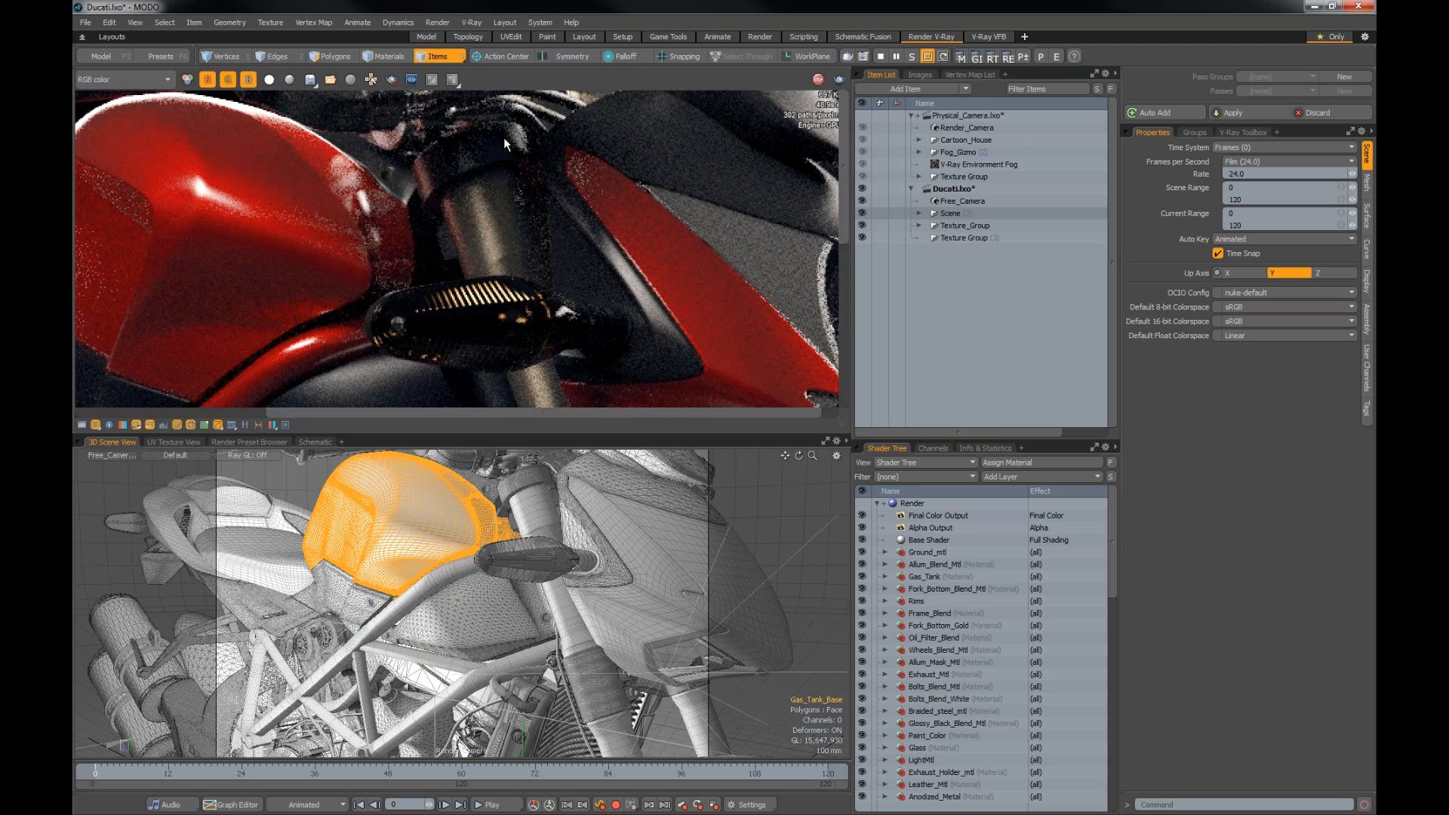
{"action": "scroll", "coordinate": [521, 182], "scroll_direction": "down", "scroll_amount": 3}
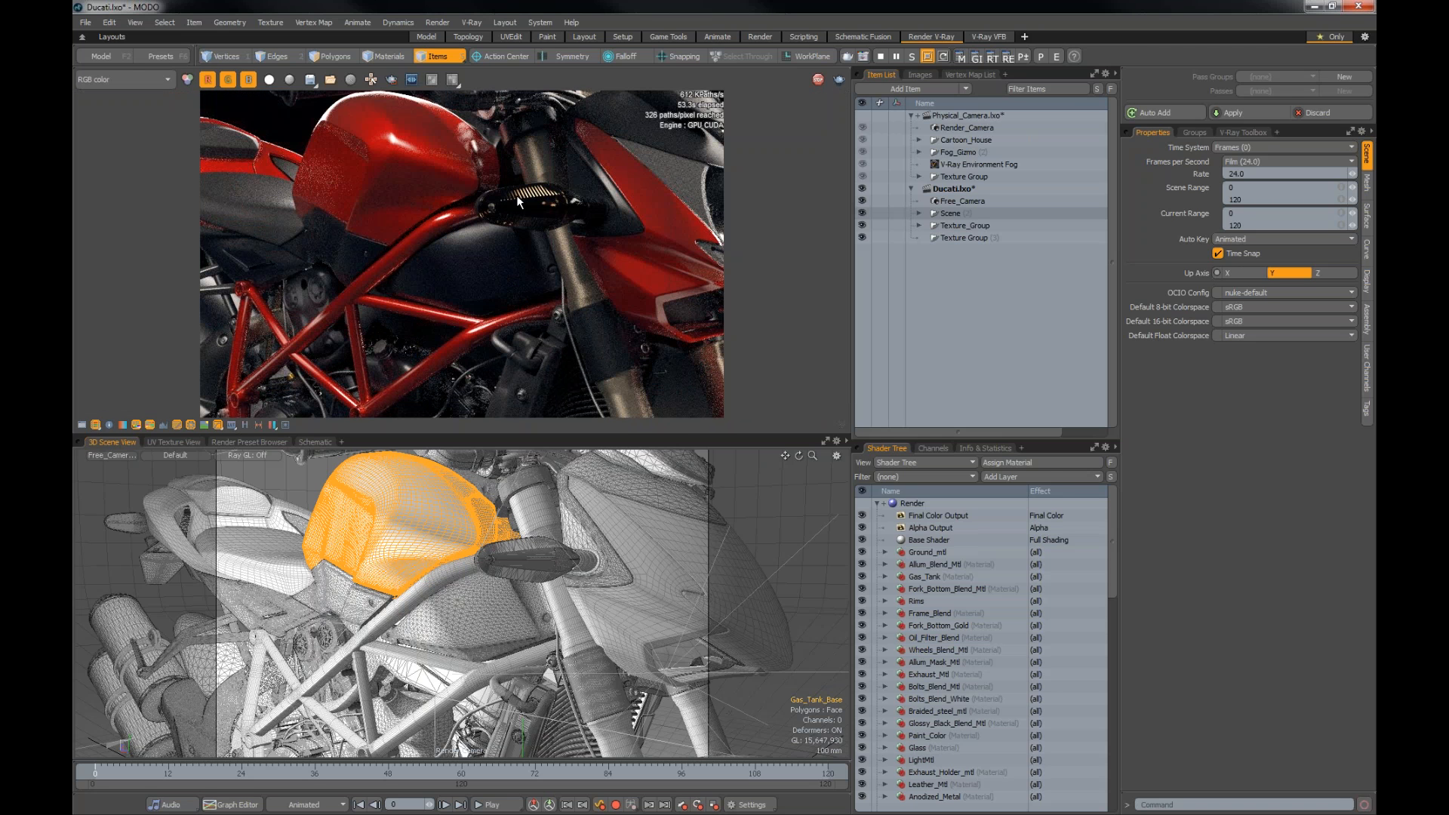
Step: Stop the V-Ray RT render, switch to the PowerPoint presentation and advance to the Rendering slide
{"action": "left_click", "coordinate": [817, 79]}
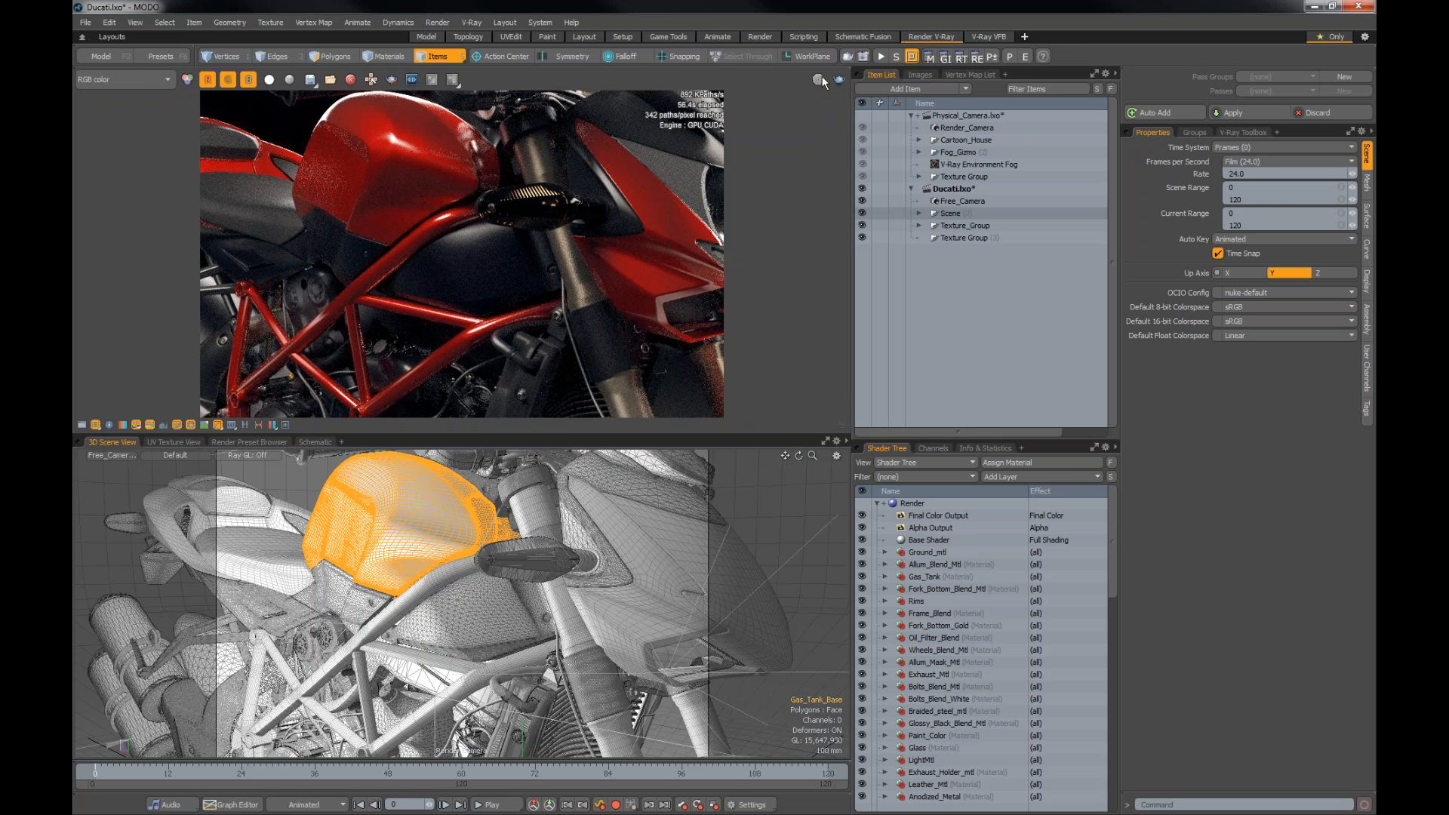
{"action": "key", "text": "alt+Tab"}
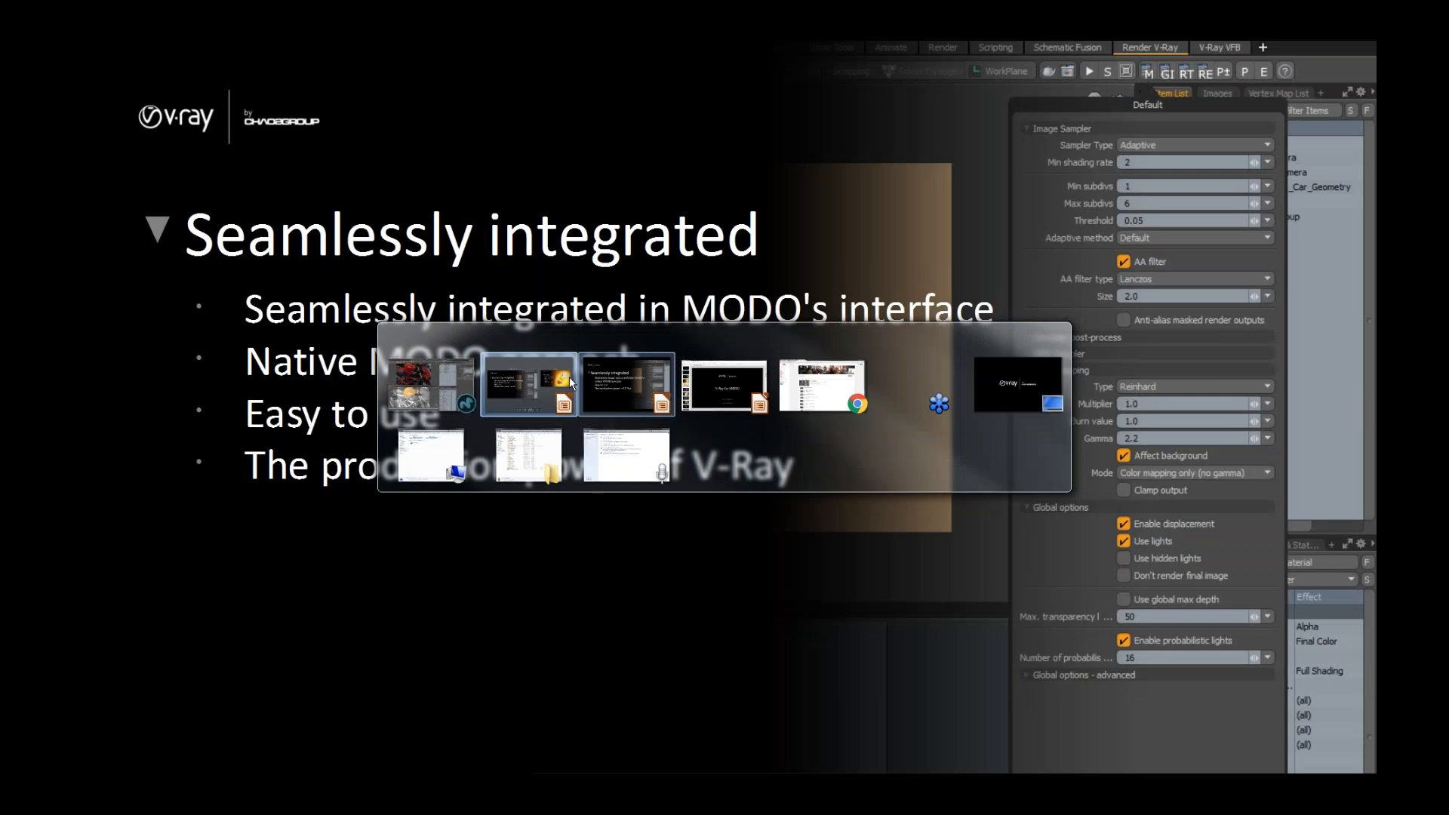
{"action": "key", "text": "Right"}
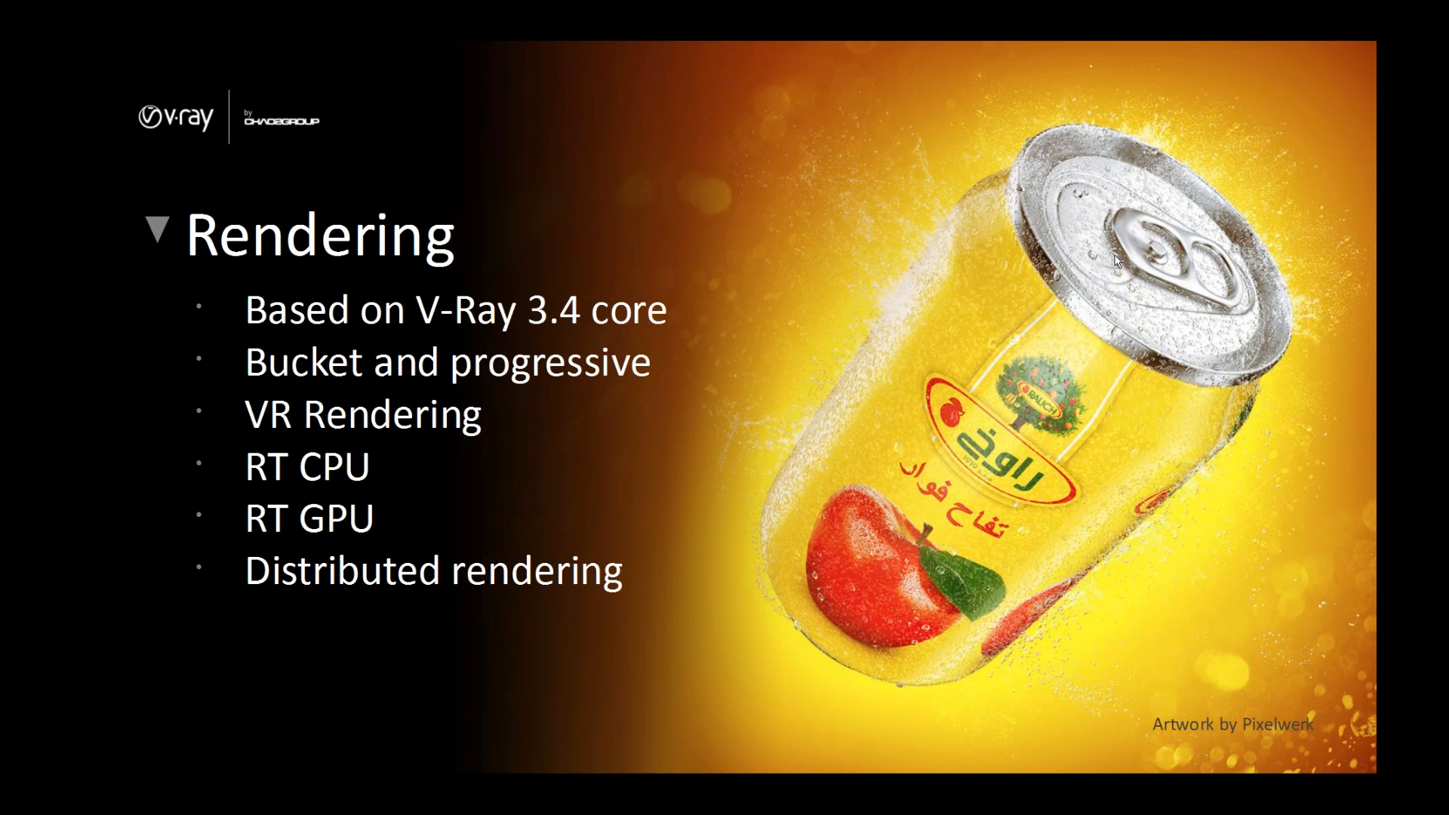
Step: Switch to VLC and play VR.mp4, pausing at the stereoscopic camera settings and again at the denoised stereo spherical panorama
{"action": "key", "text": "alt+Tab"}
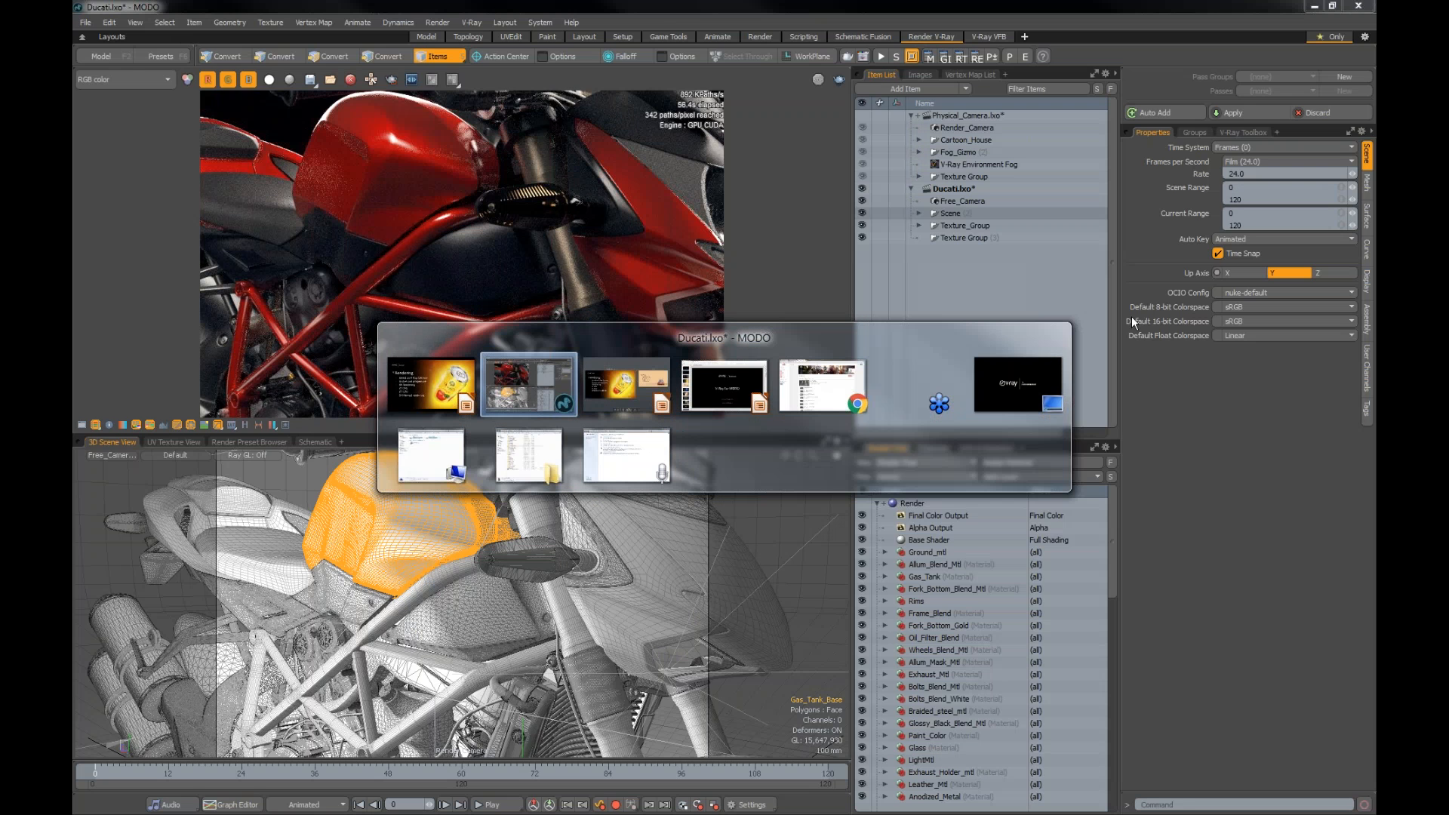
{"action": "key", "text": "alt+Tab"}
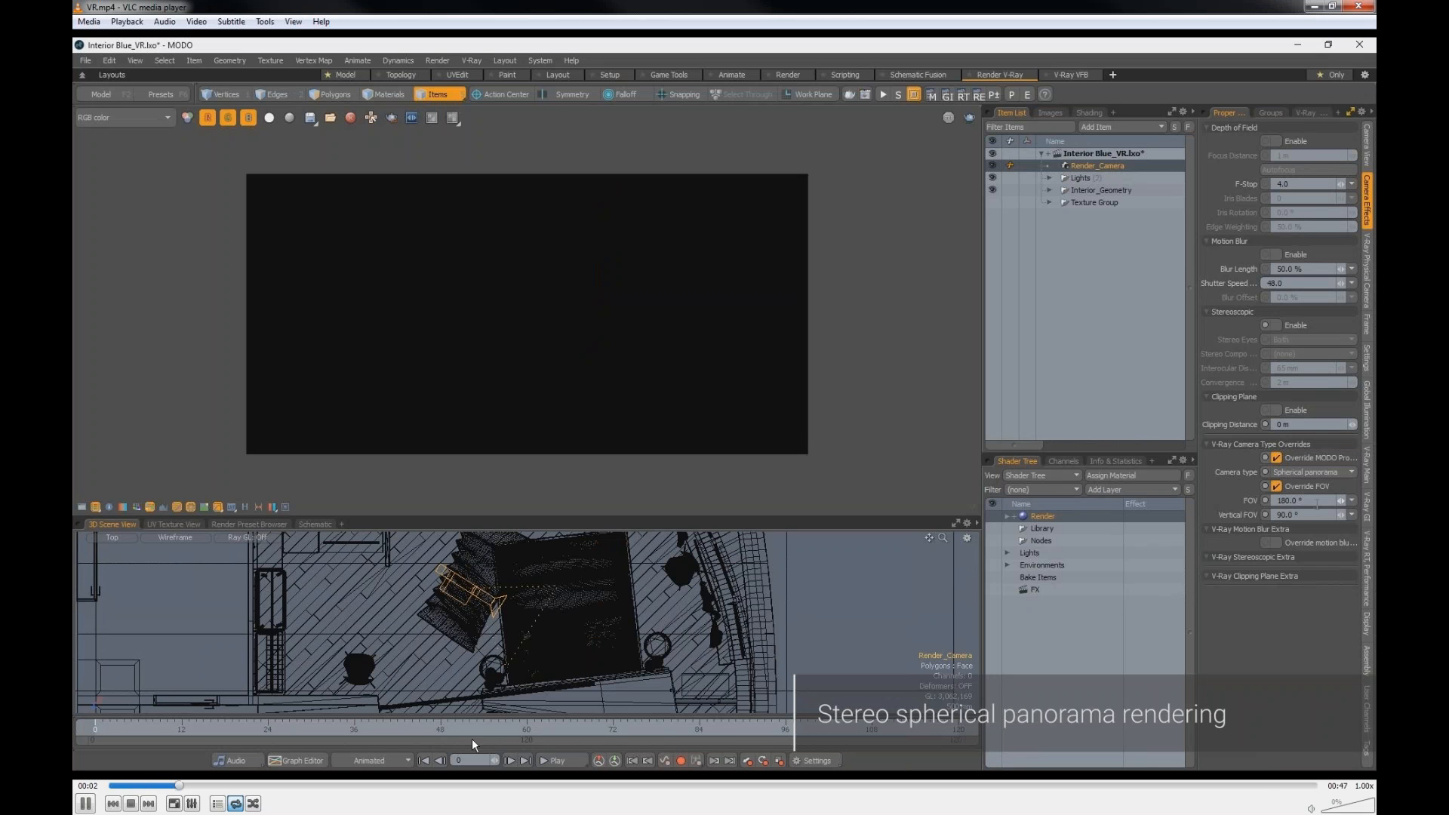
{"action": "key", "text": "space"}
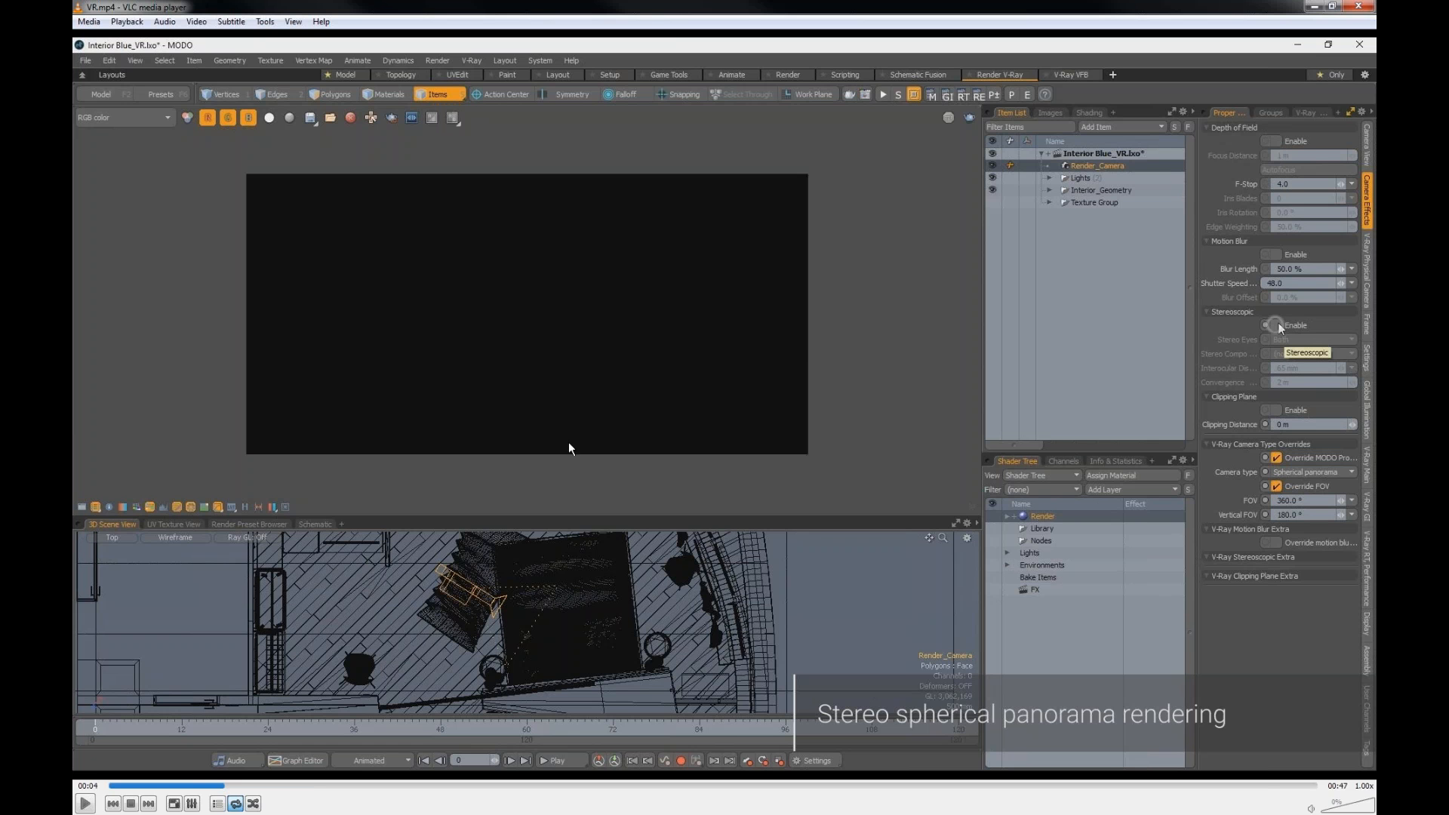
{"action": "key", "text": "space"}
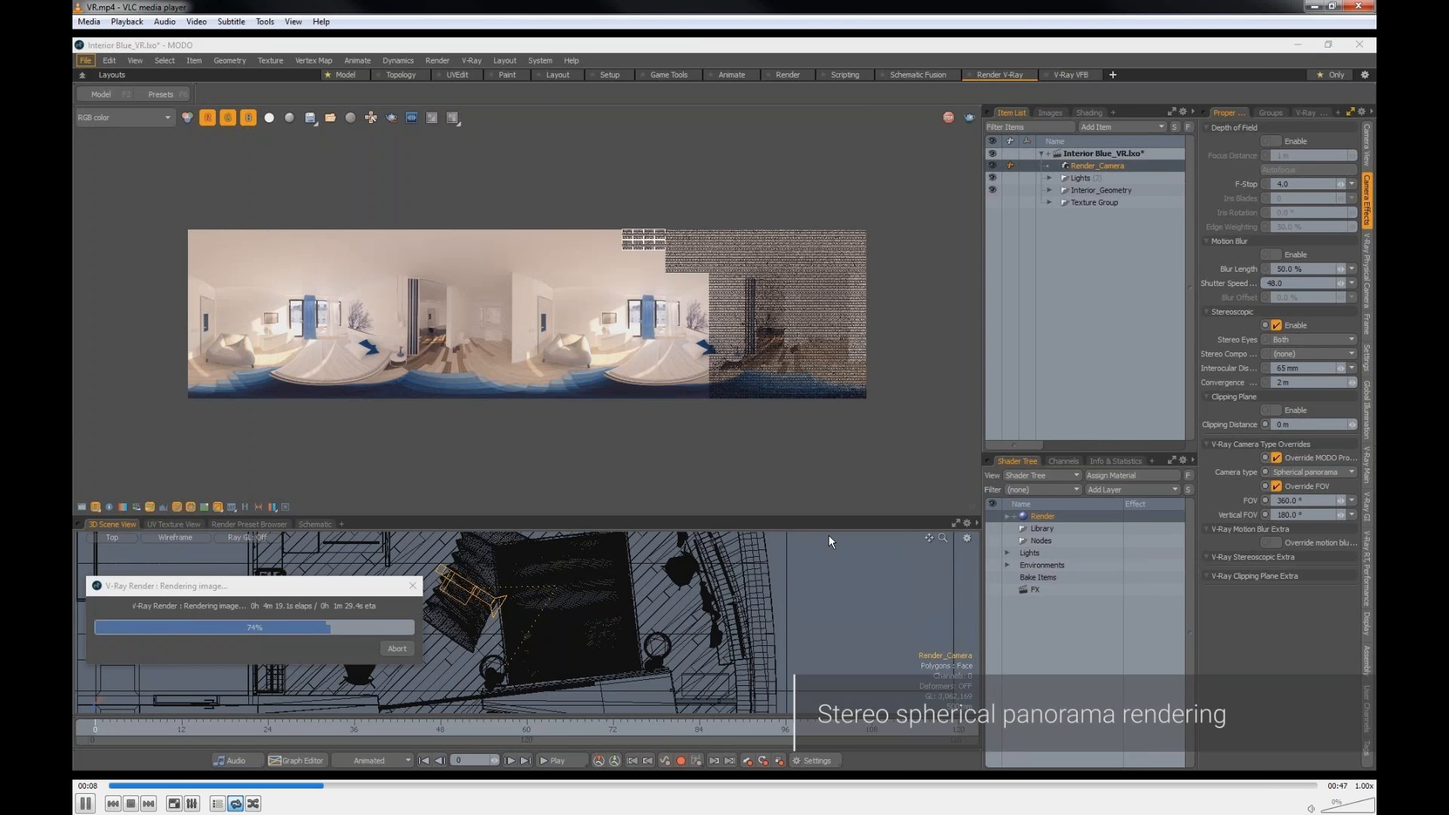
{"action": "key", "text": "space"}
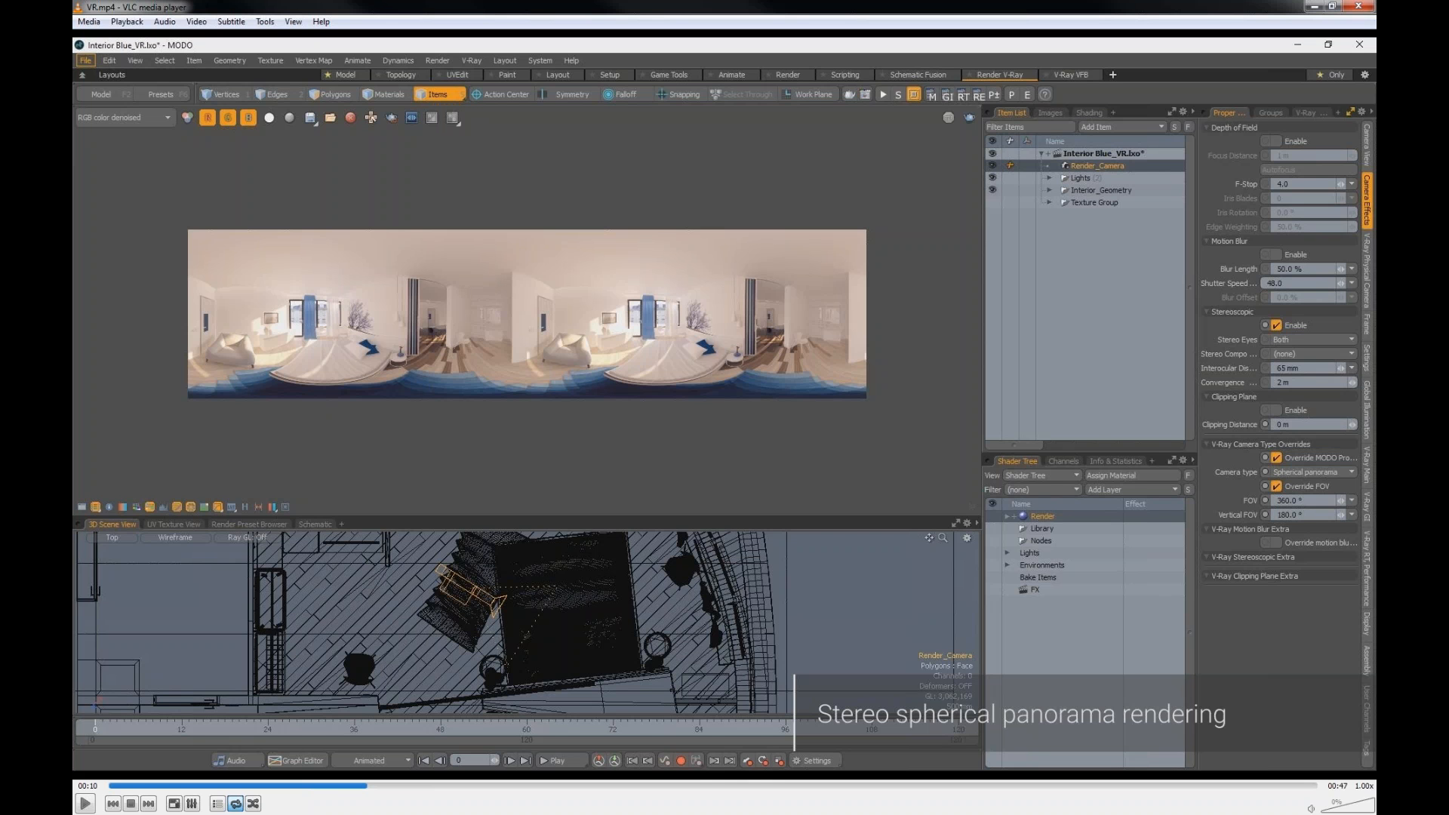
Step: Play VR.mp4 onward, pausing on the stereo headset views of the bedroom, and close the video
{"action": "key", "text": "space"}
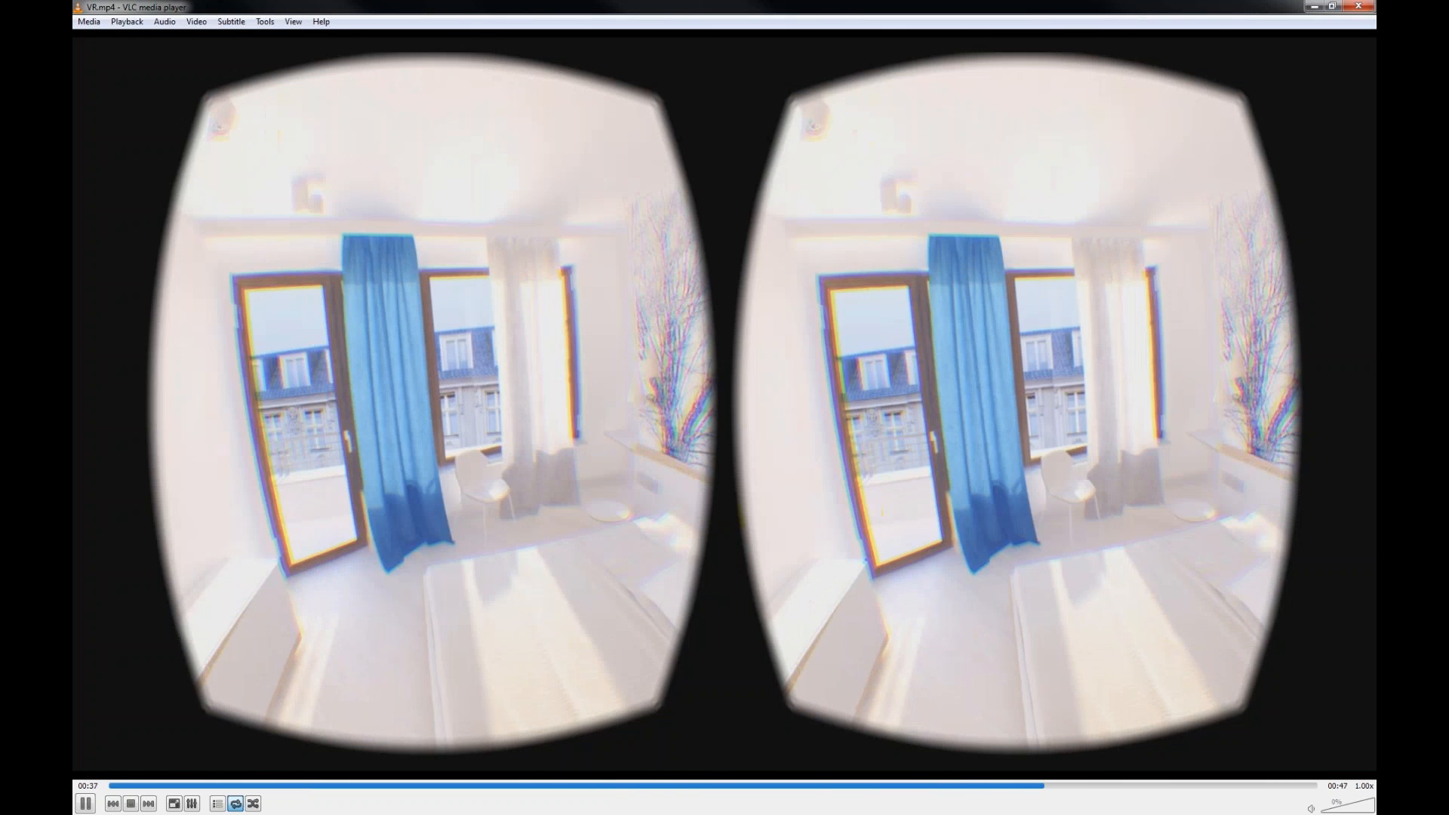
{"action": "key", "text": "space"}
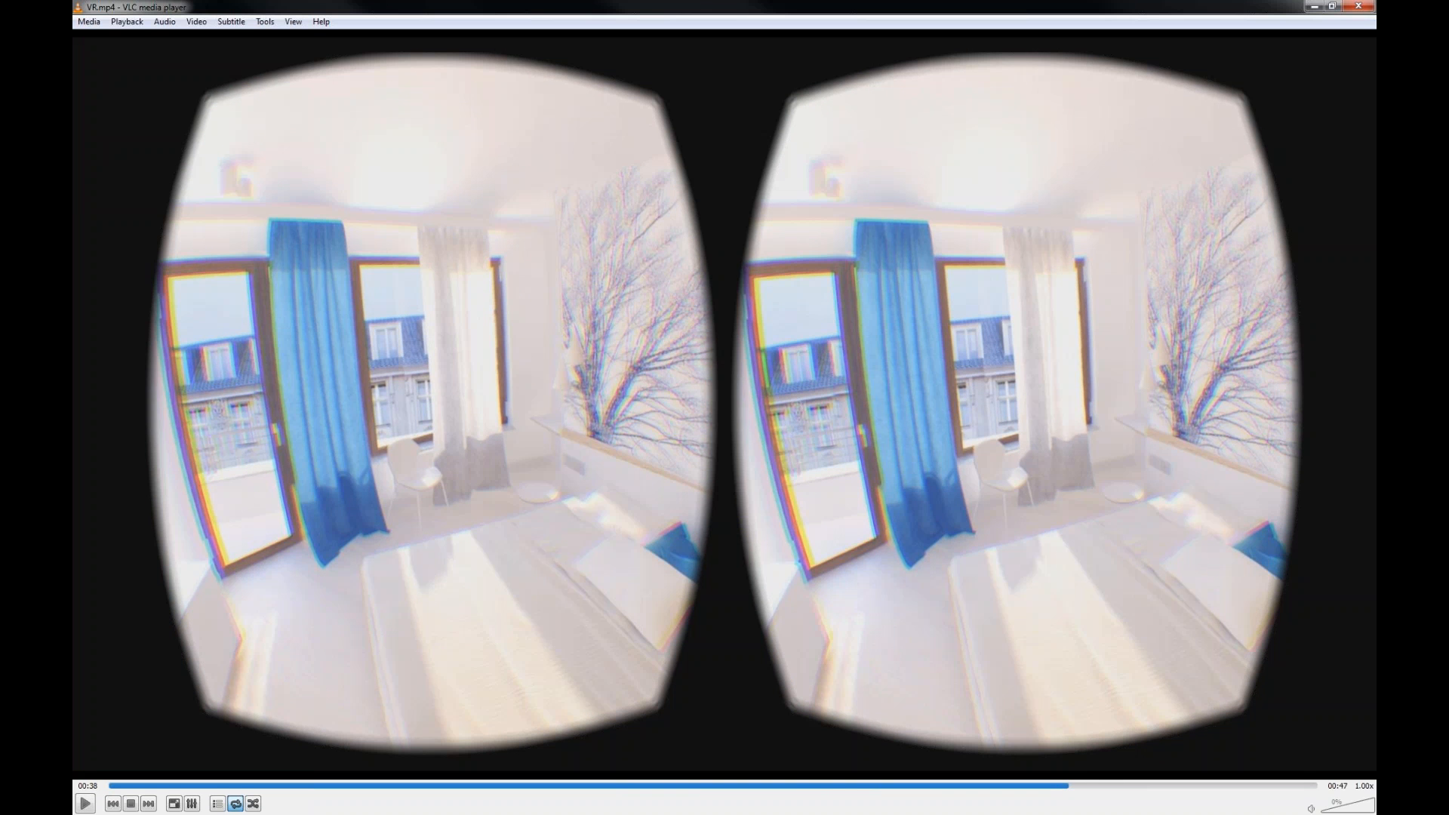
{"action": "key", "text": "space"}
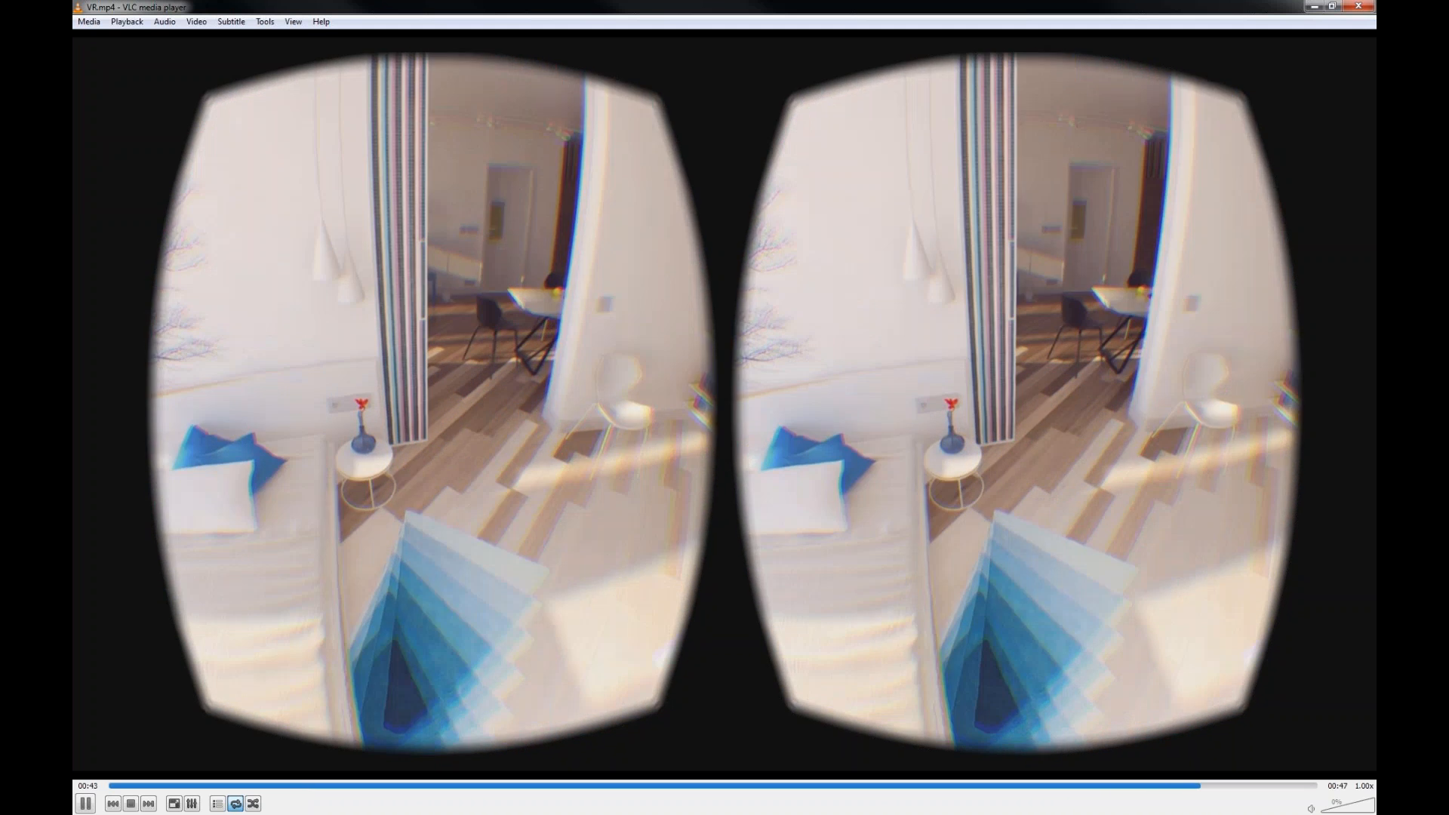
{"action": "key", "text": "space"}
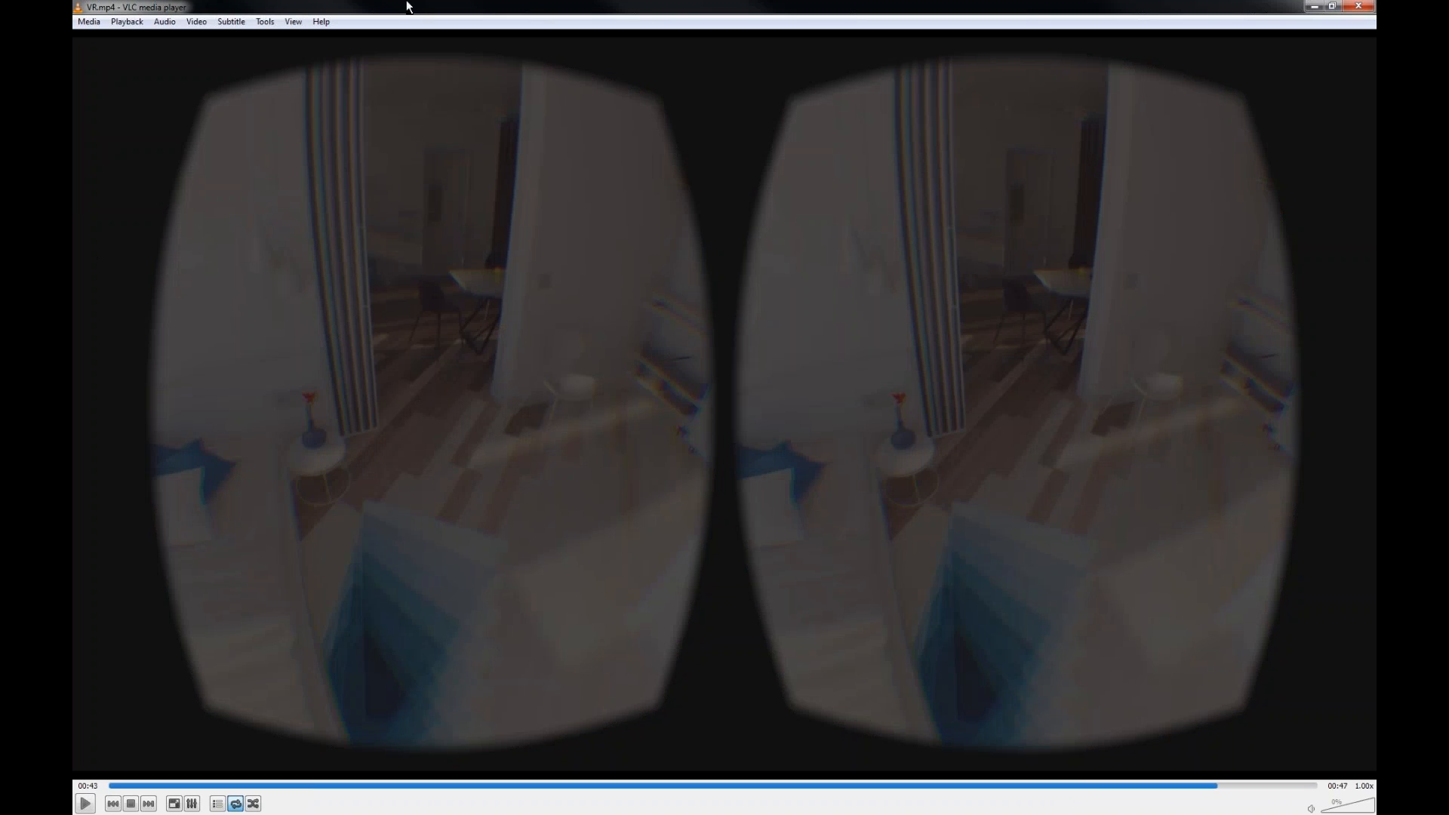
{"action": "left_click", "coordinate": [1349, 8]}
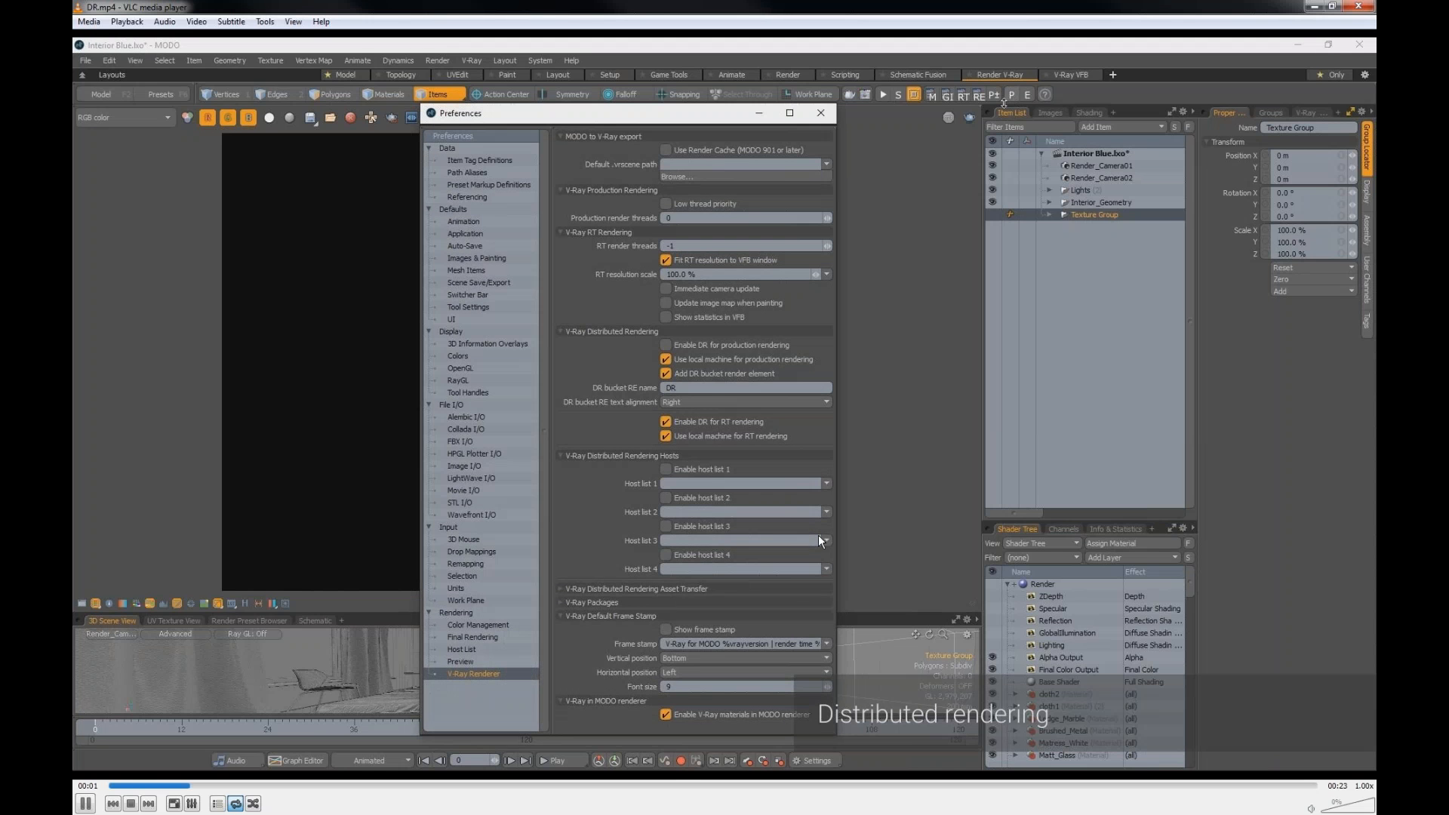
Step: Play DR.mp4 with pauses at the distributed rendering preferences and rendered interior, and advance the presentation to the Lighting slide
{"action": "key", "text": "space"}
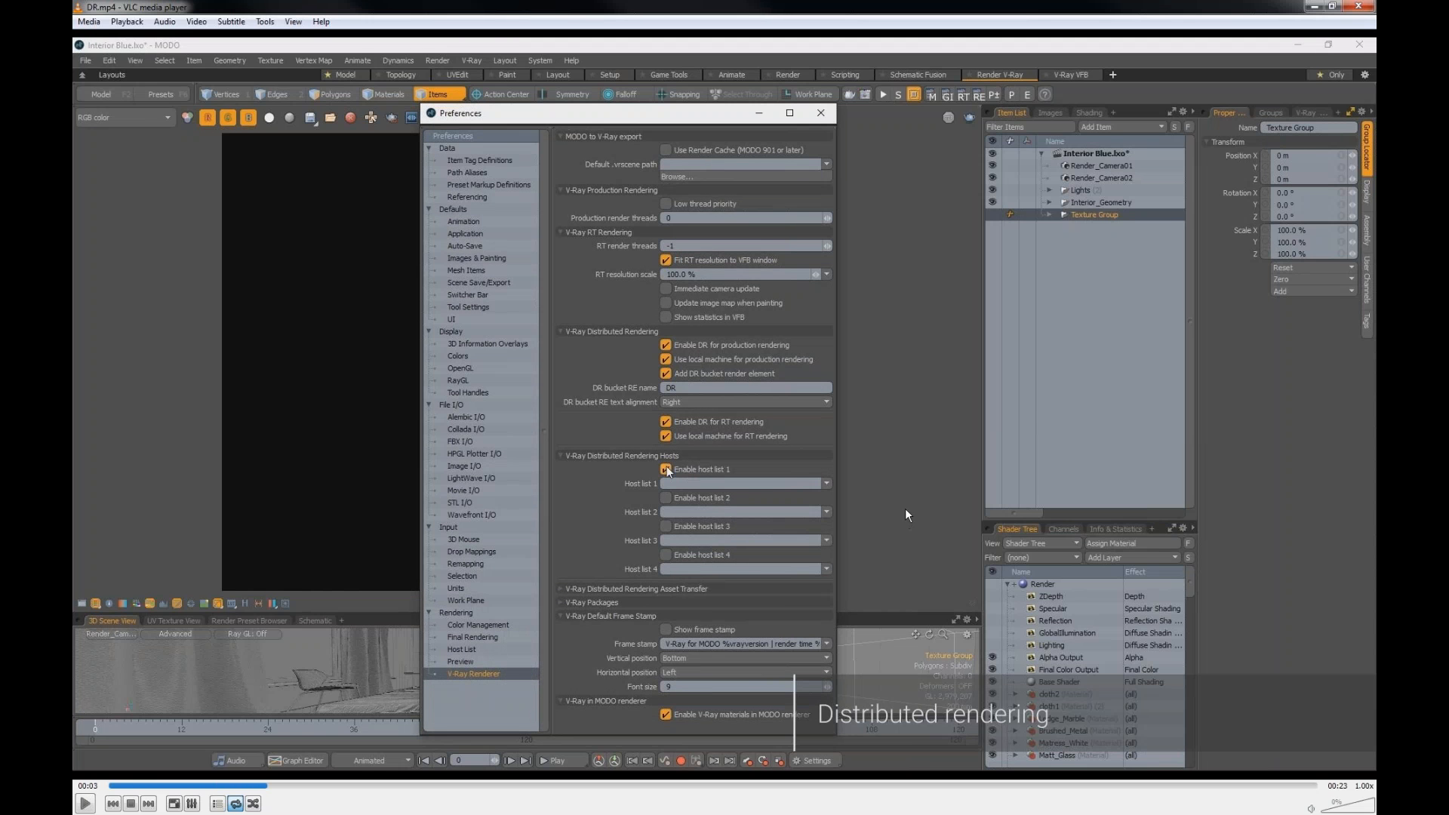
{"action": "key", "text": "space"}
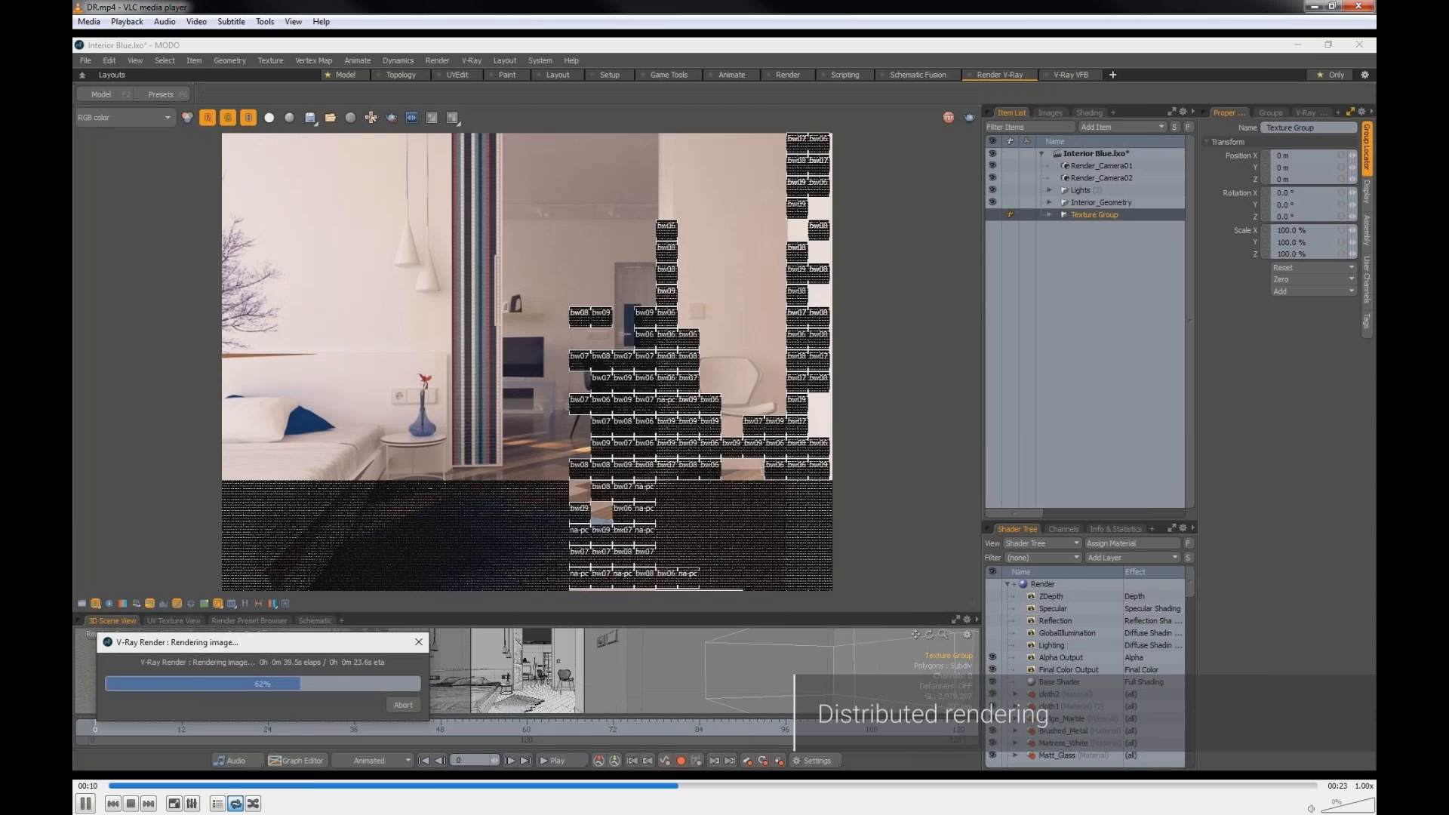
{"action": "key", "text": "space"}
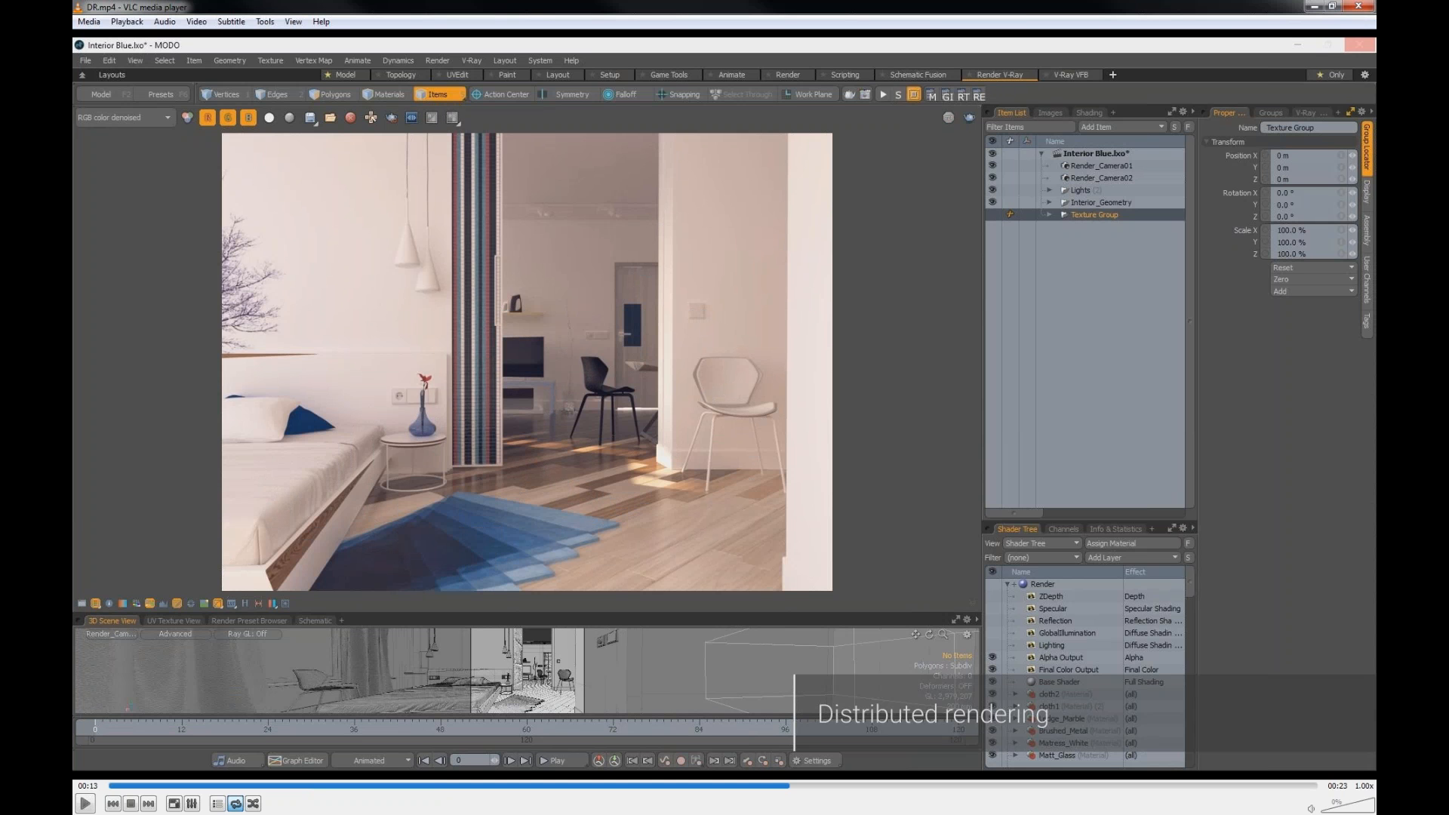
{"action": "key", "text": "space"}
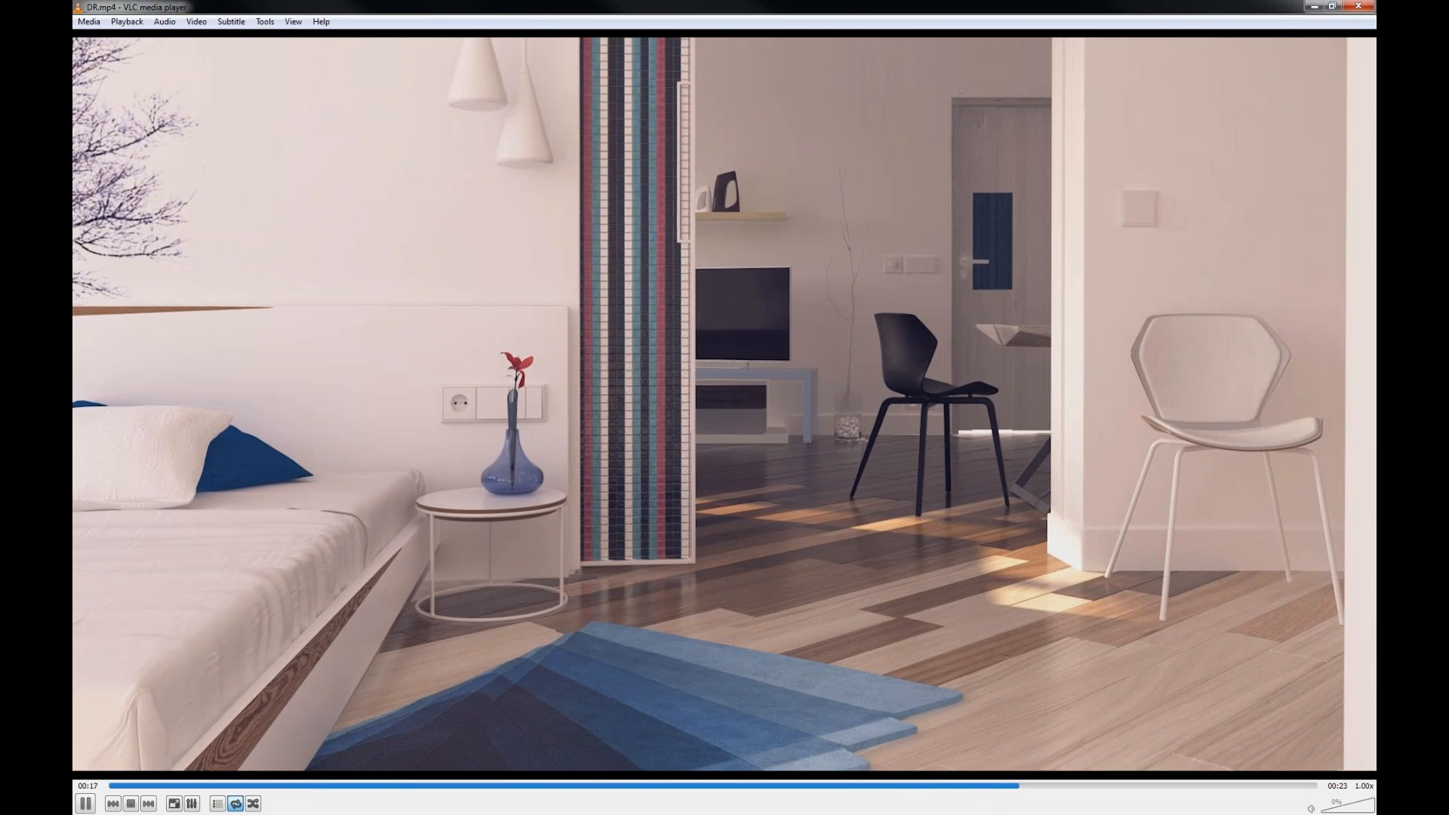
{"action": "key", "text": "space"}
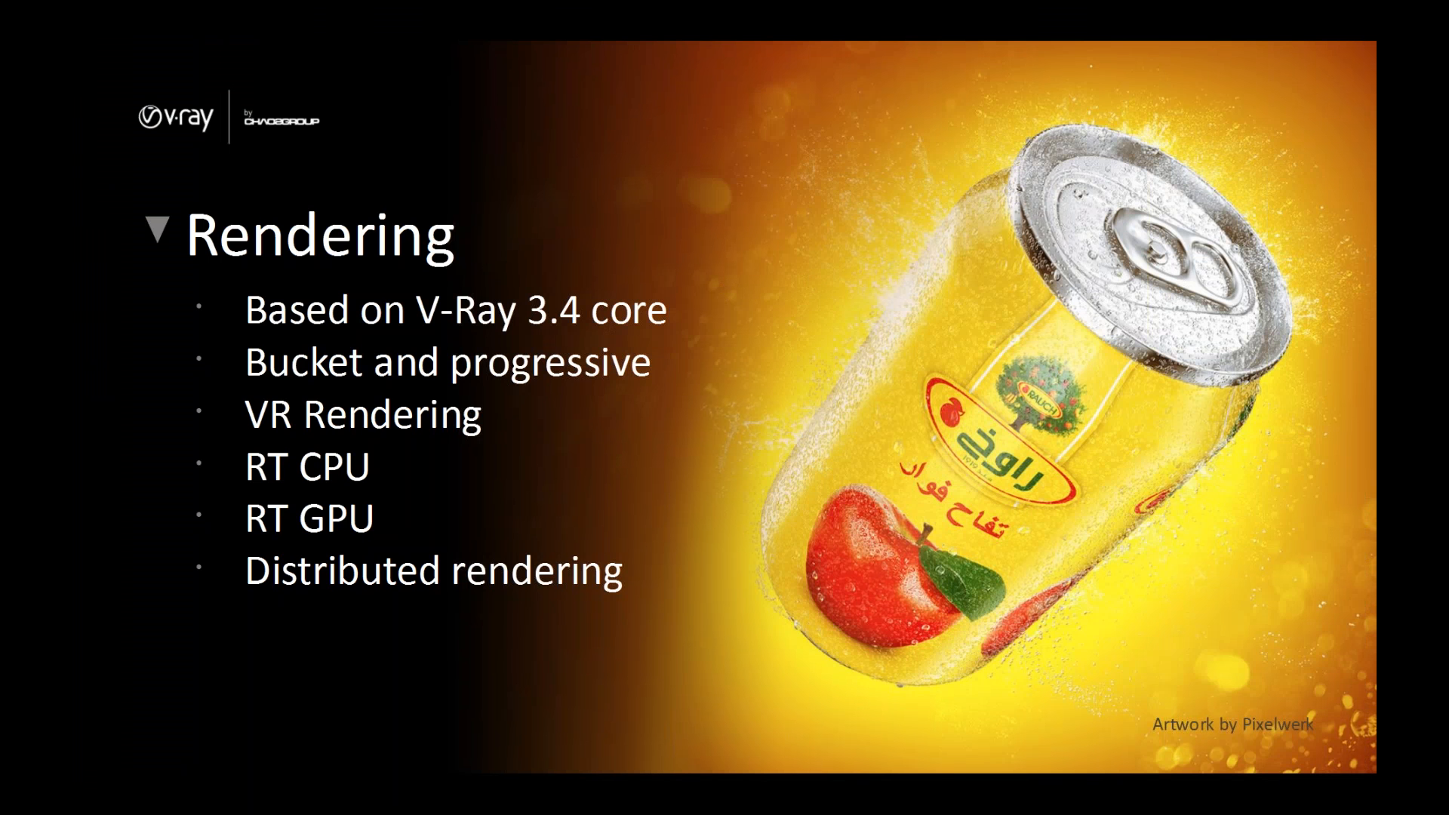
{"action": "key", "text": "Right"}
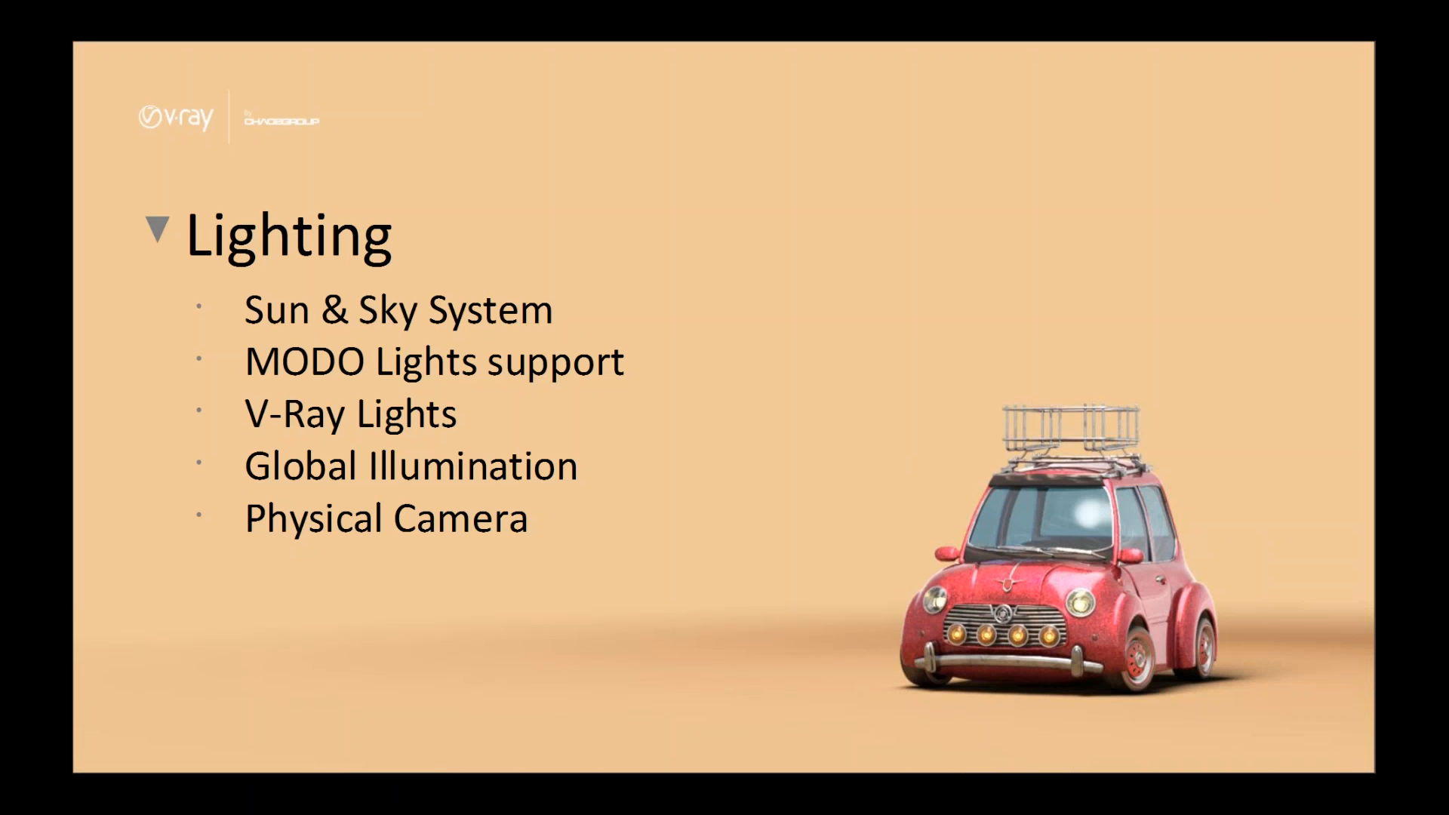
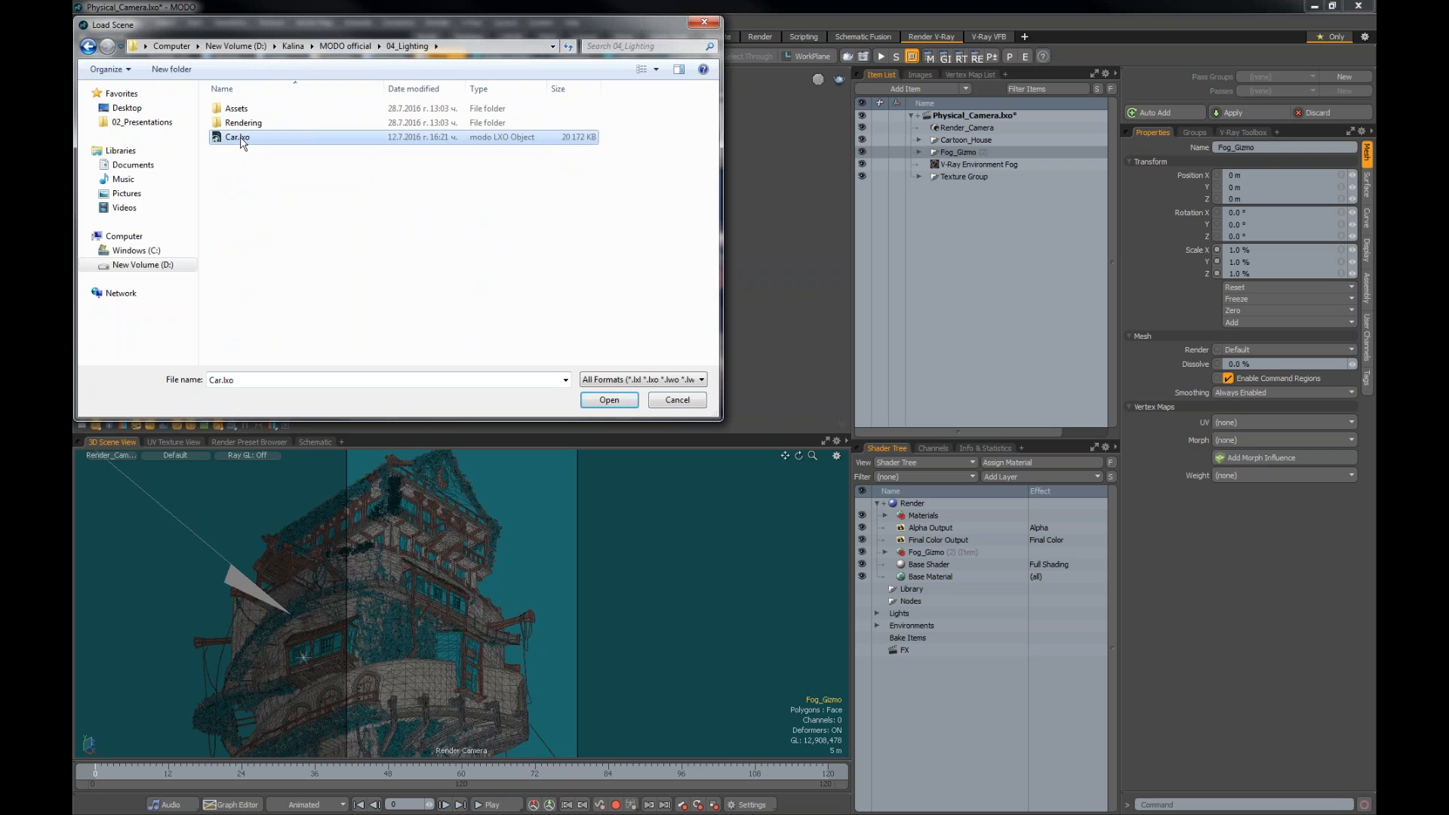
Step: Load the Car.lxo scene in MODO and start V-Ray RT rendering
{"action": "left_click", "coordinate": [612, 402]}
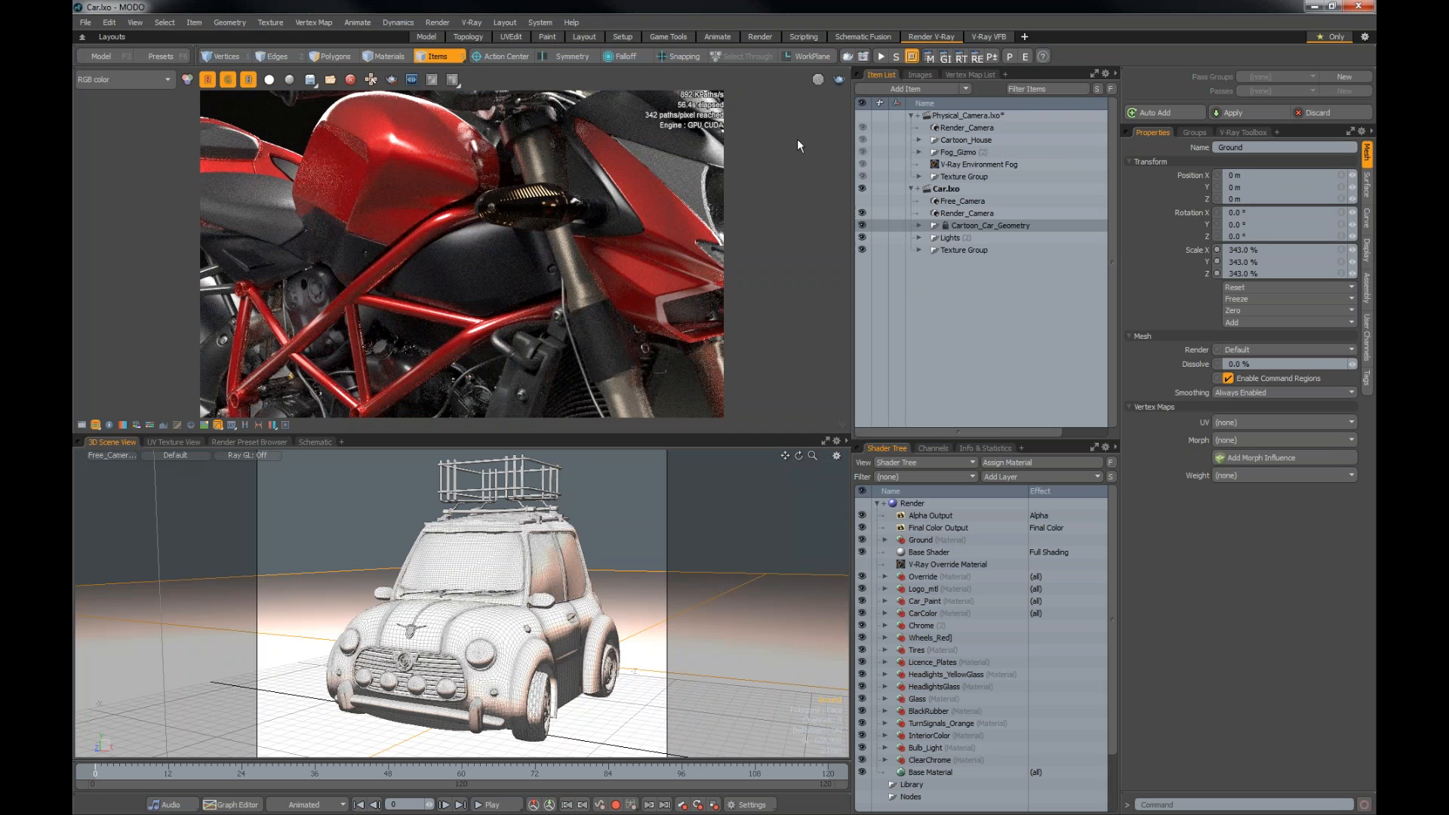
{"action": "left_click", "coordinate": [881, 57]}
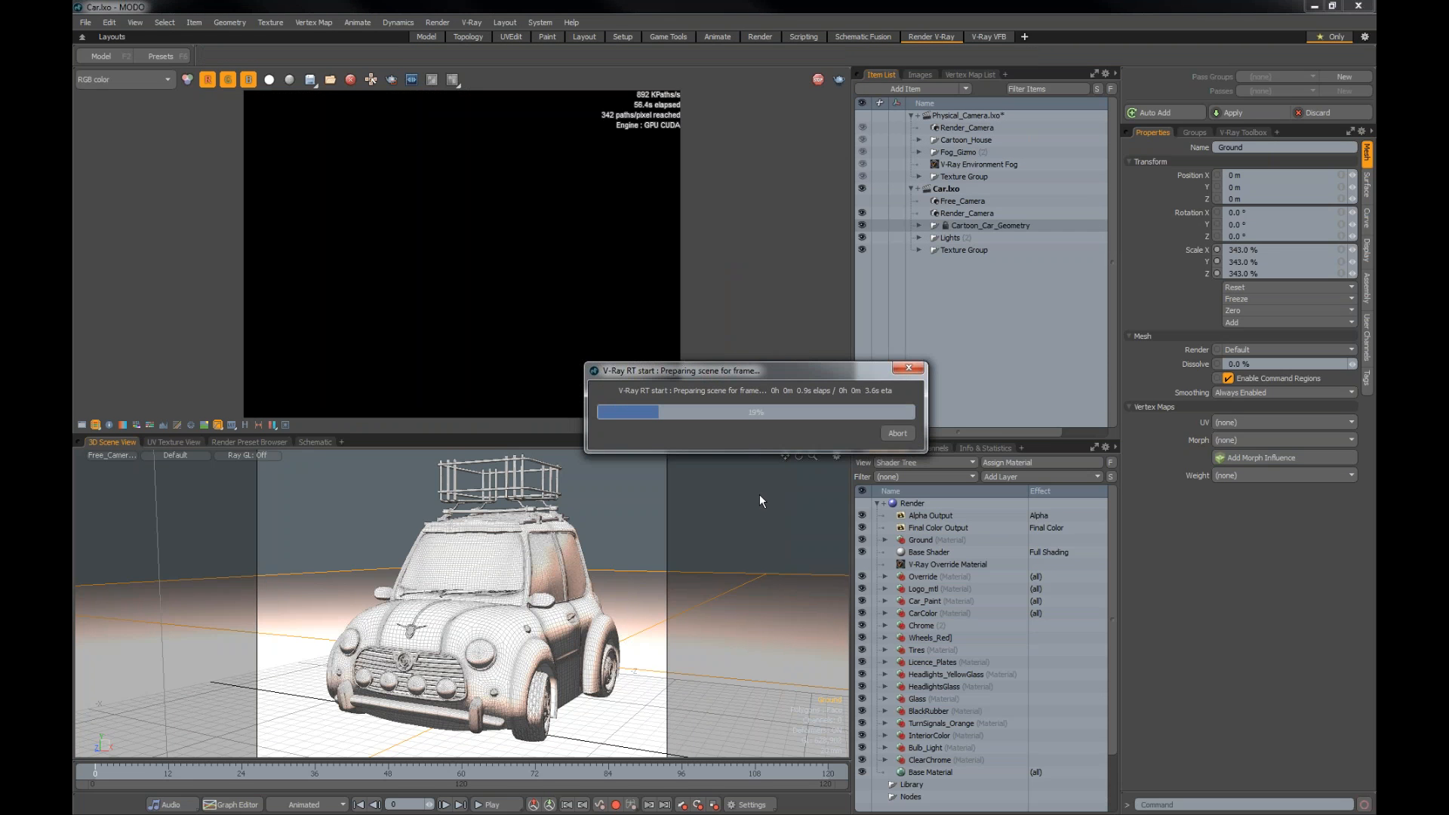
Step: Set the 3D viewport to Perspective to examine the area lights around the car, and expand the Lights group
{"action": "left_click", "coordinate": [121, 455]}
{"action": "mouse_move", "coordinate": [122, 468]}
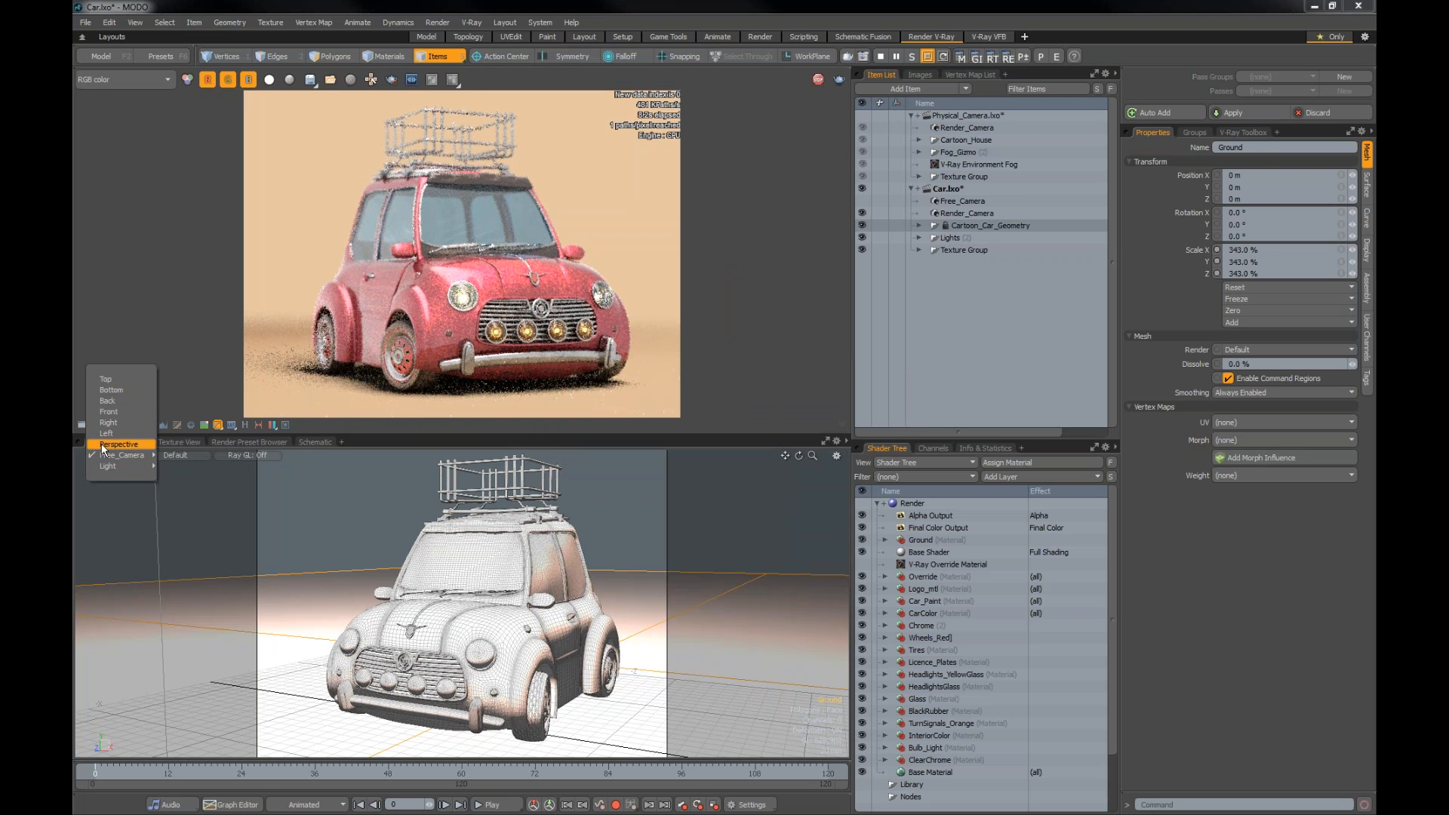
{"action": "left_click", "coordinate": [125, 446]}
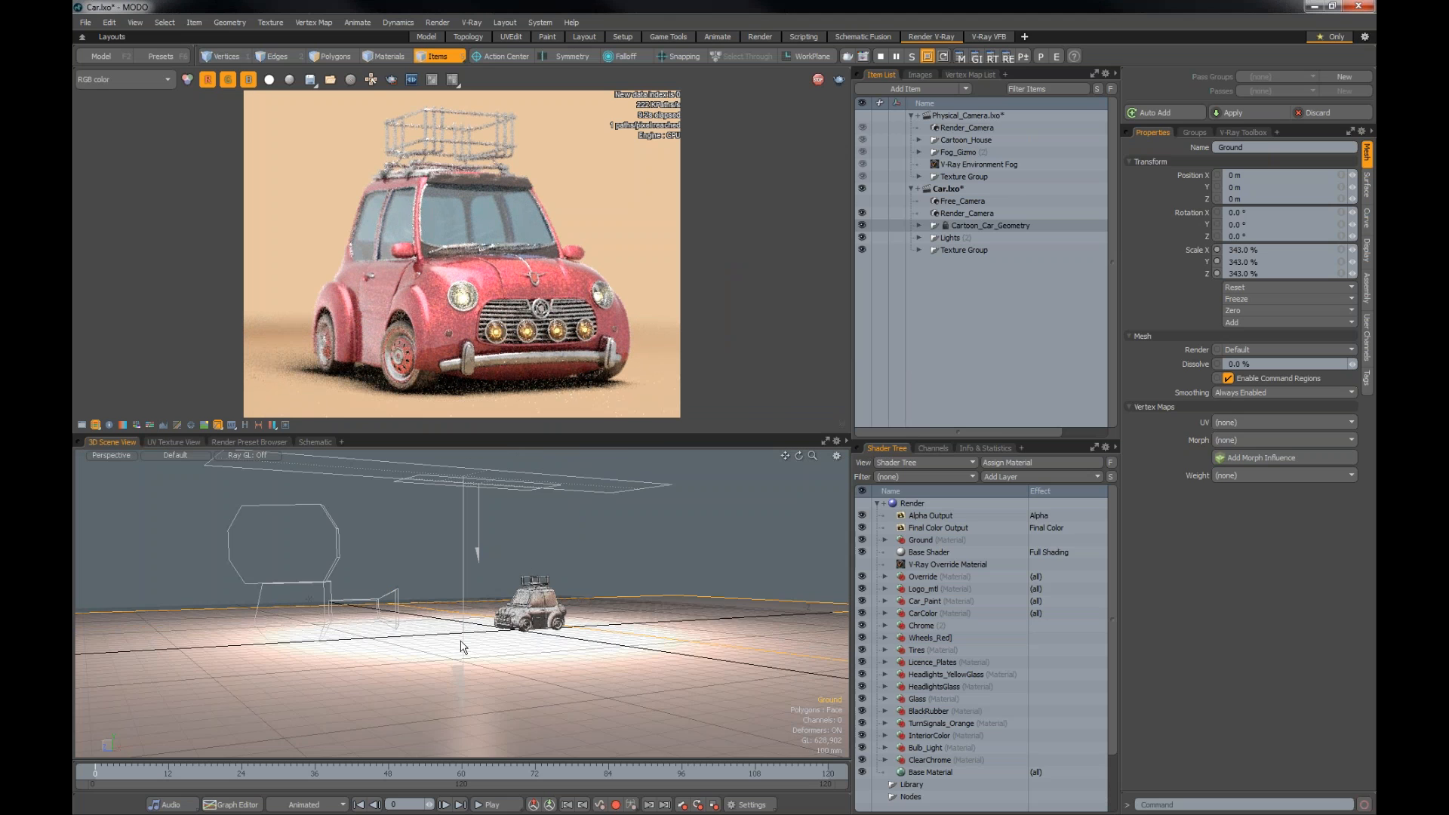
{"action": "left_click_drag", "start_coordinate": [501, 606], "coordinate": [594, 668], "text": "alt"}
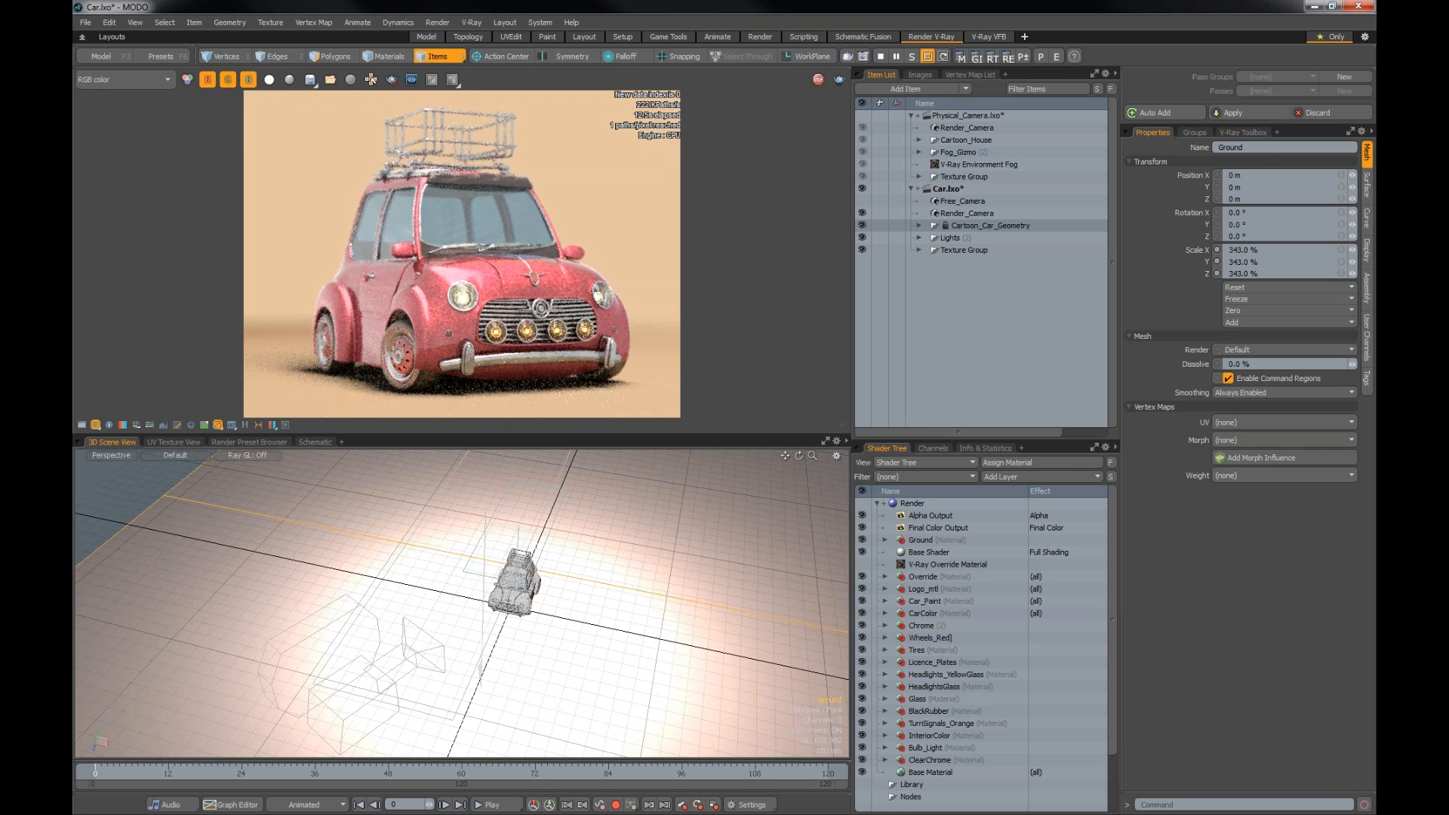
{"action": "left_click", "coordinate": [481, 558]}
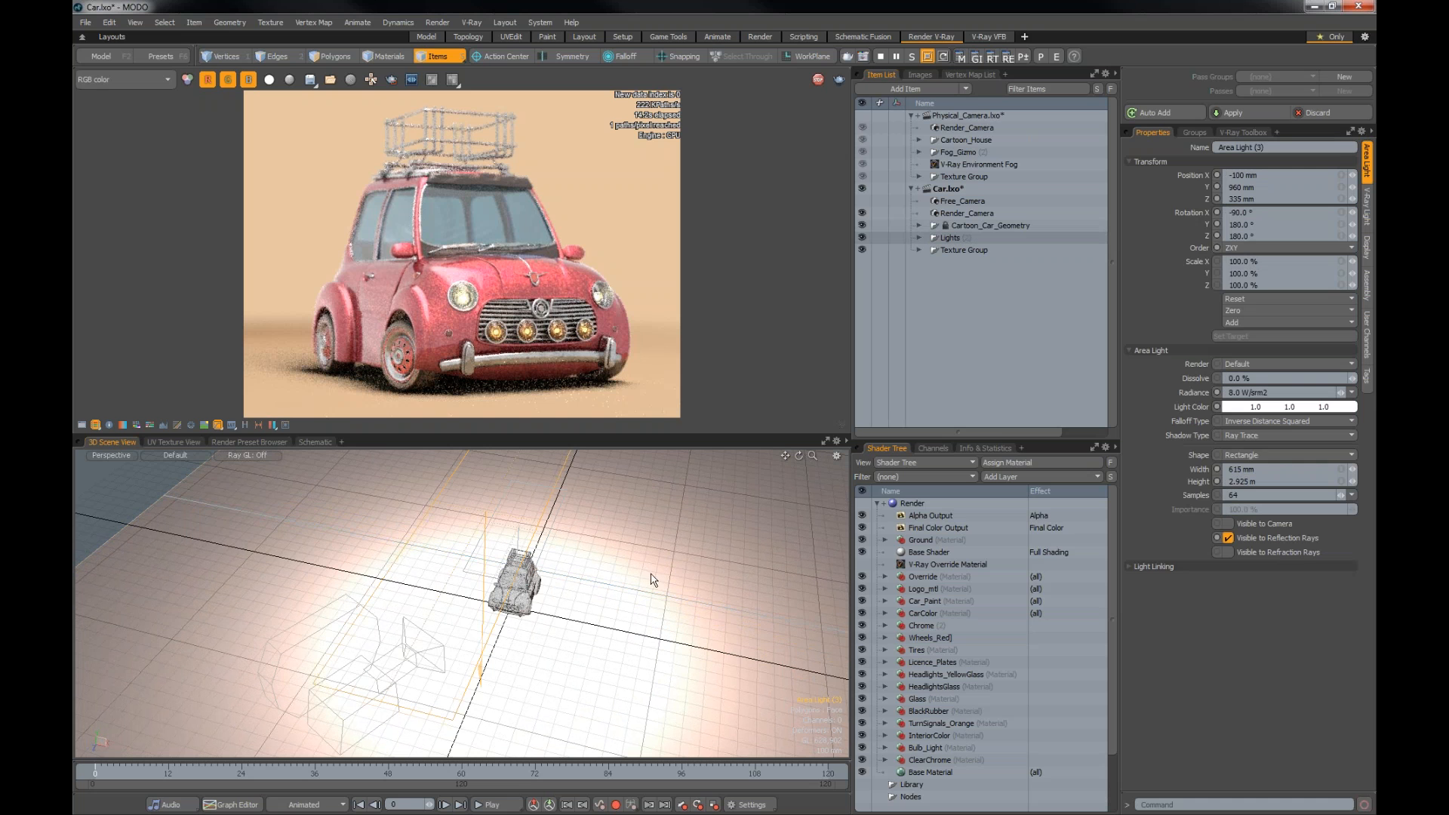
{"action": "left_click", "coordinate": [453, 483]}
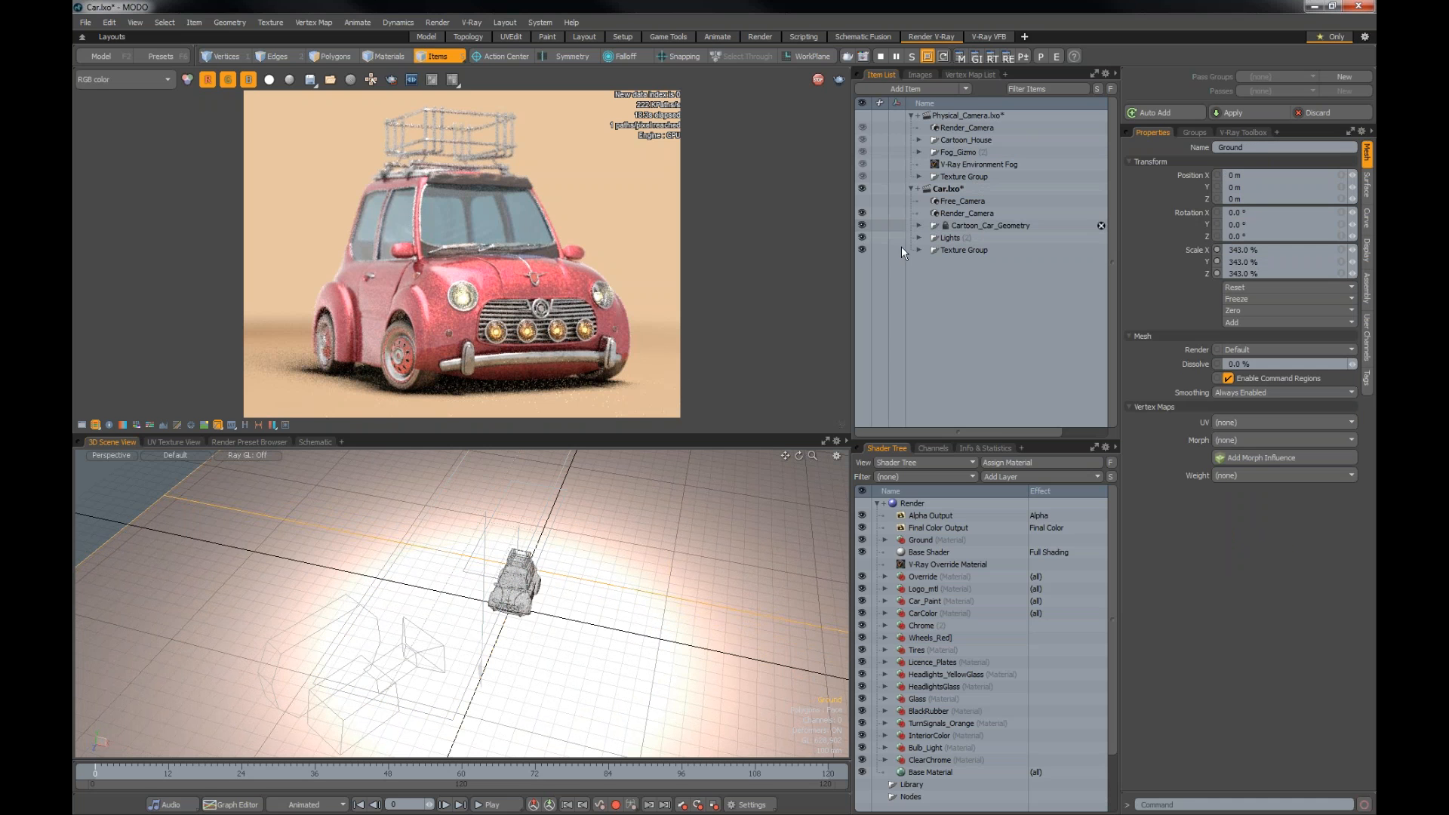
{"action": "left_click", "coordinate": [919, 237]}
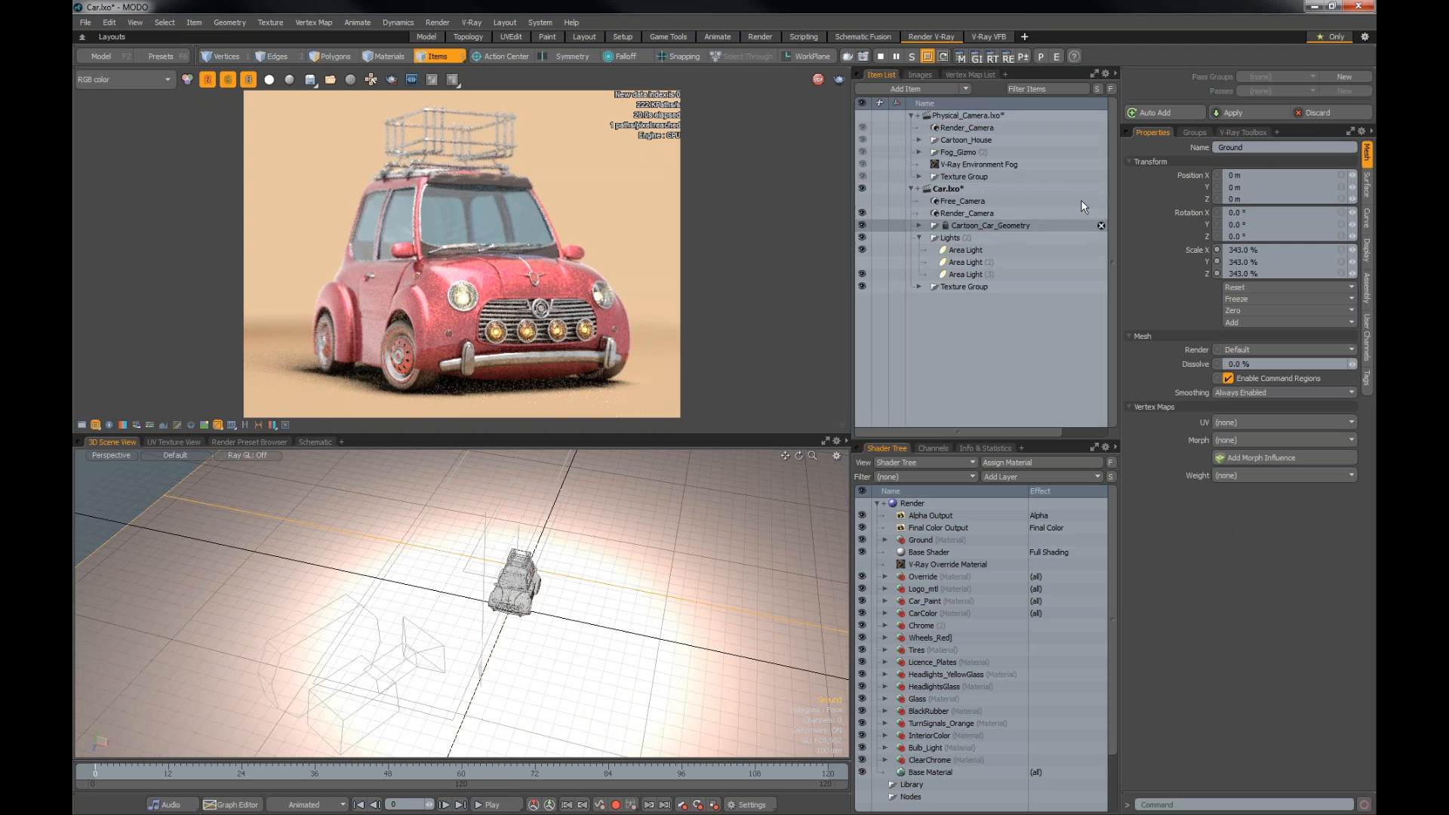
Step: Add a new Area Light to the car scene and expand the Cartoon_Car_Geometry group to show it
{"action": "left_click", "coordinate": [917, 88]}
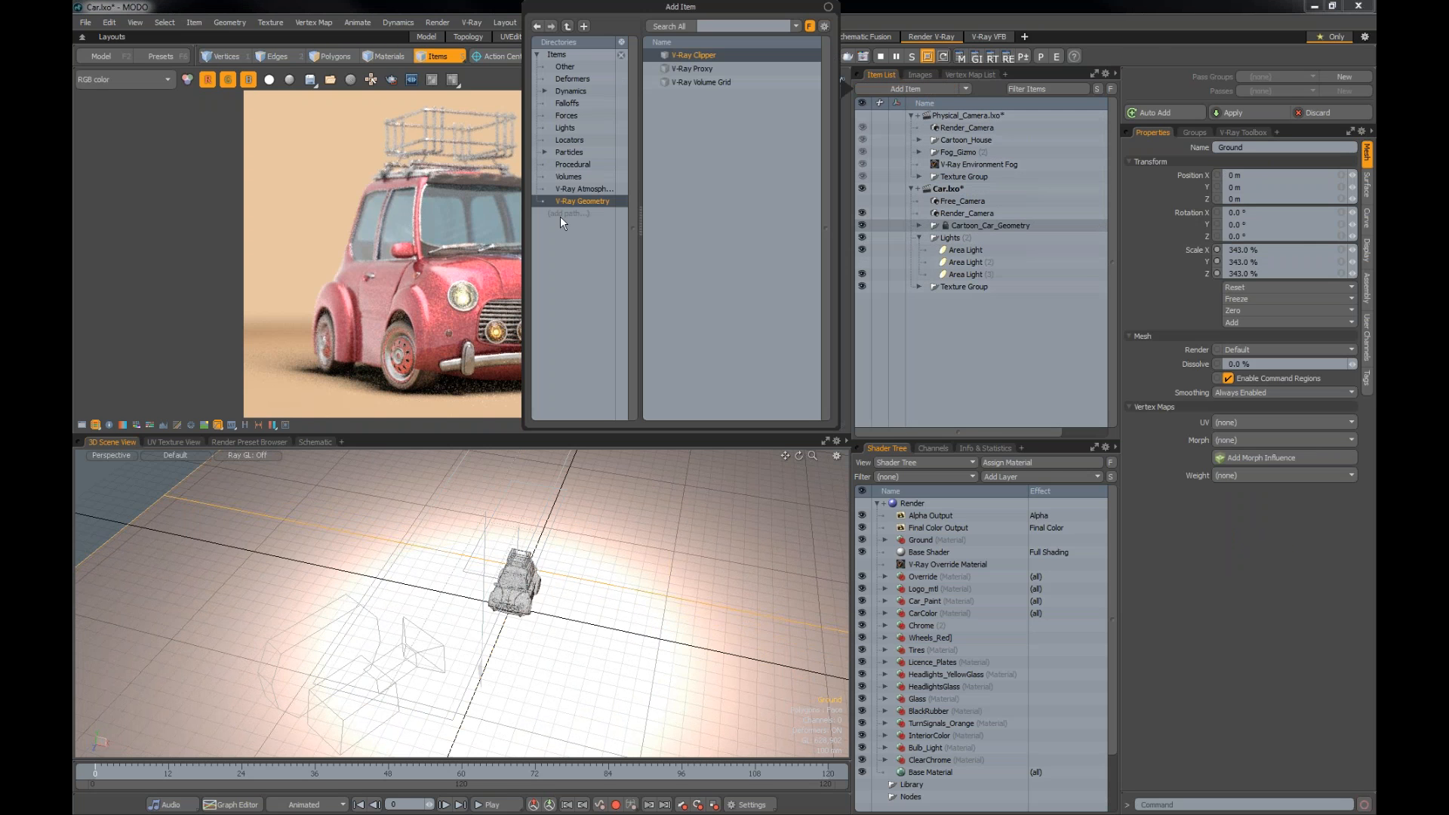
{"action": "left_click", "coordinate": [565, 128]}
{"action": "double_click", "coordinate": [688, 55]}
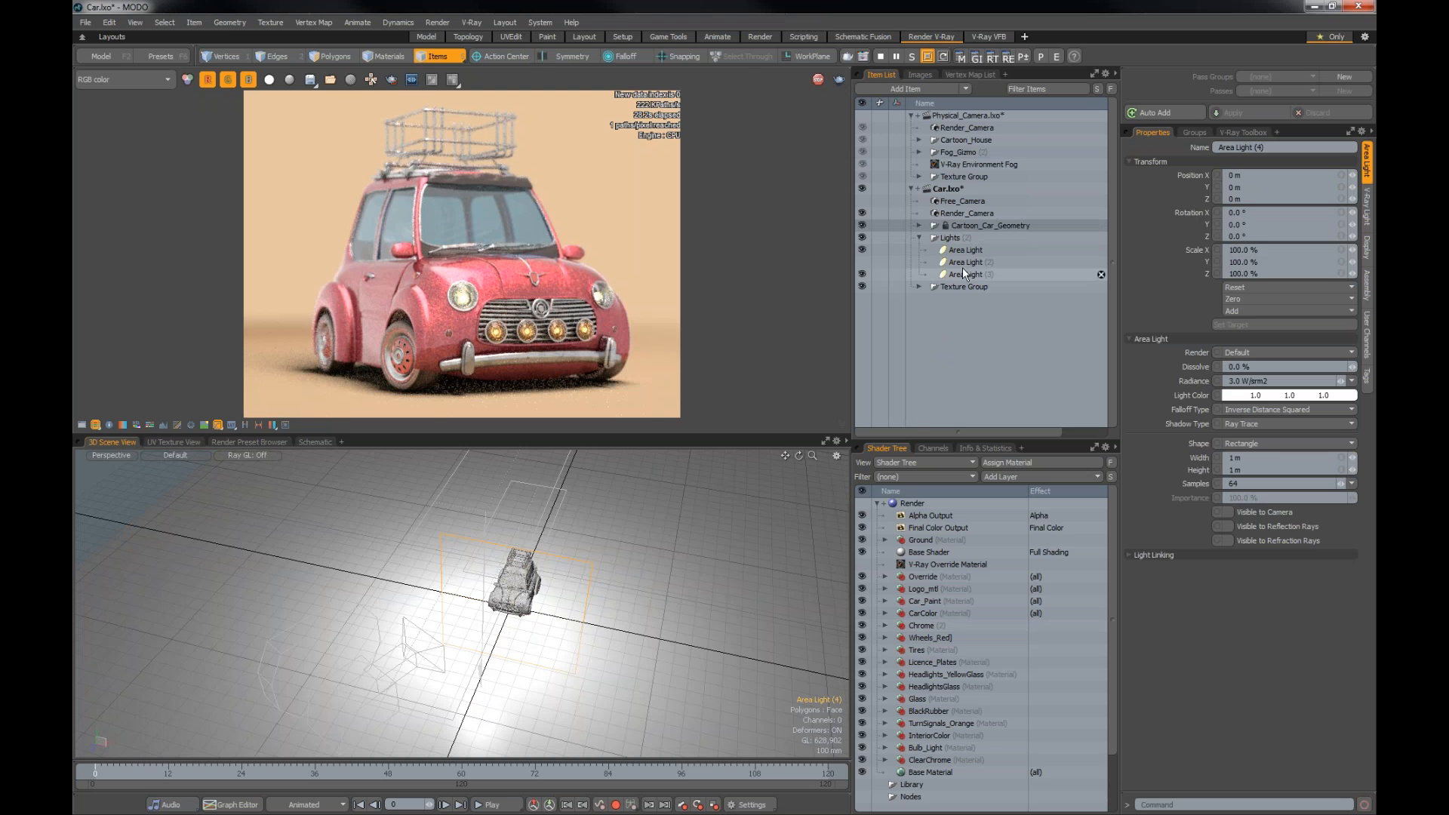
{"action": "left_click", "coordinate": [934, 165]}
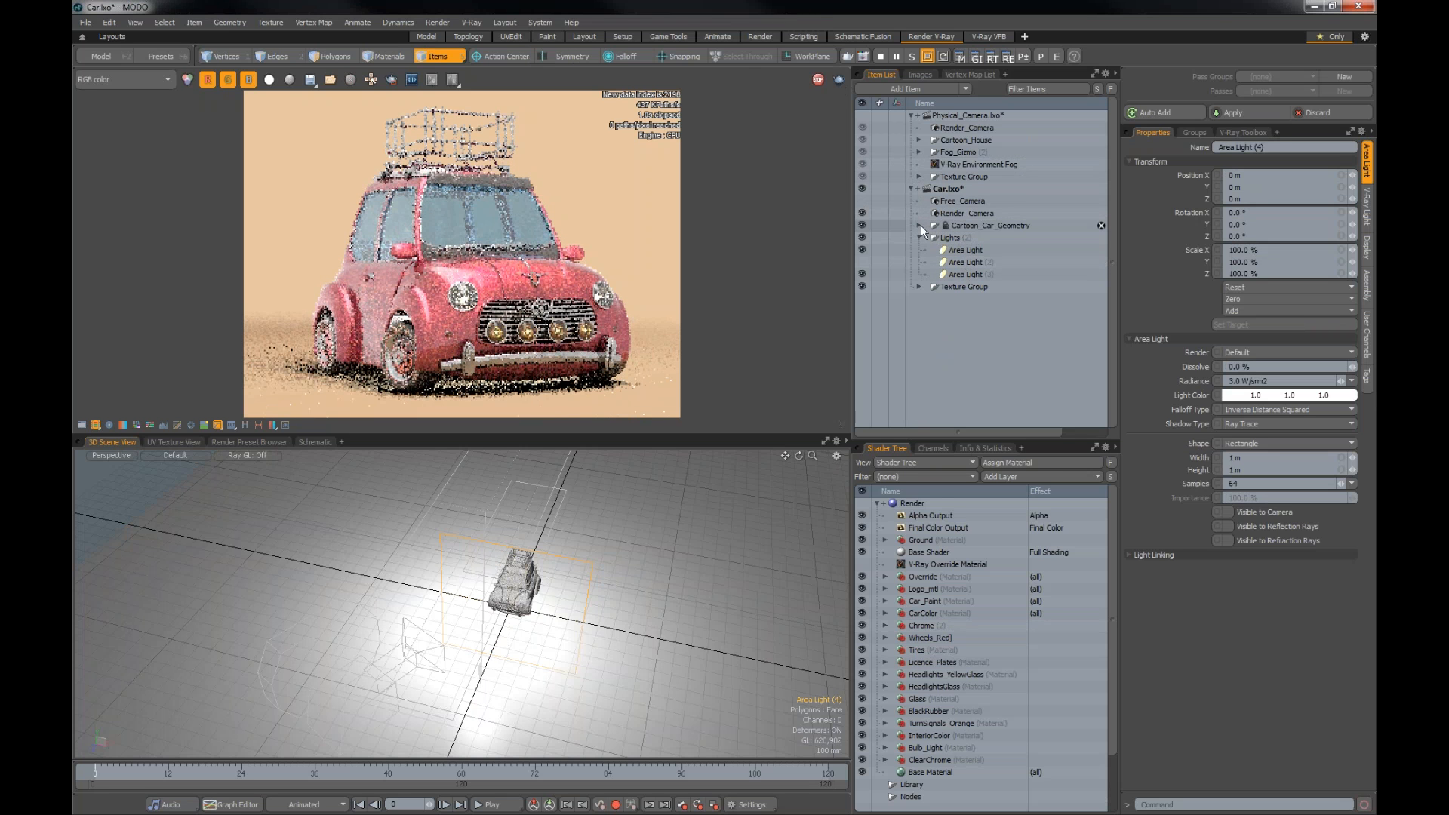
{"action": "left_click", "coordinate": [919, 225]}
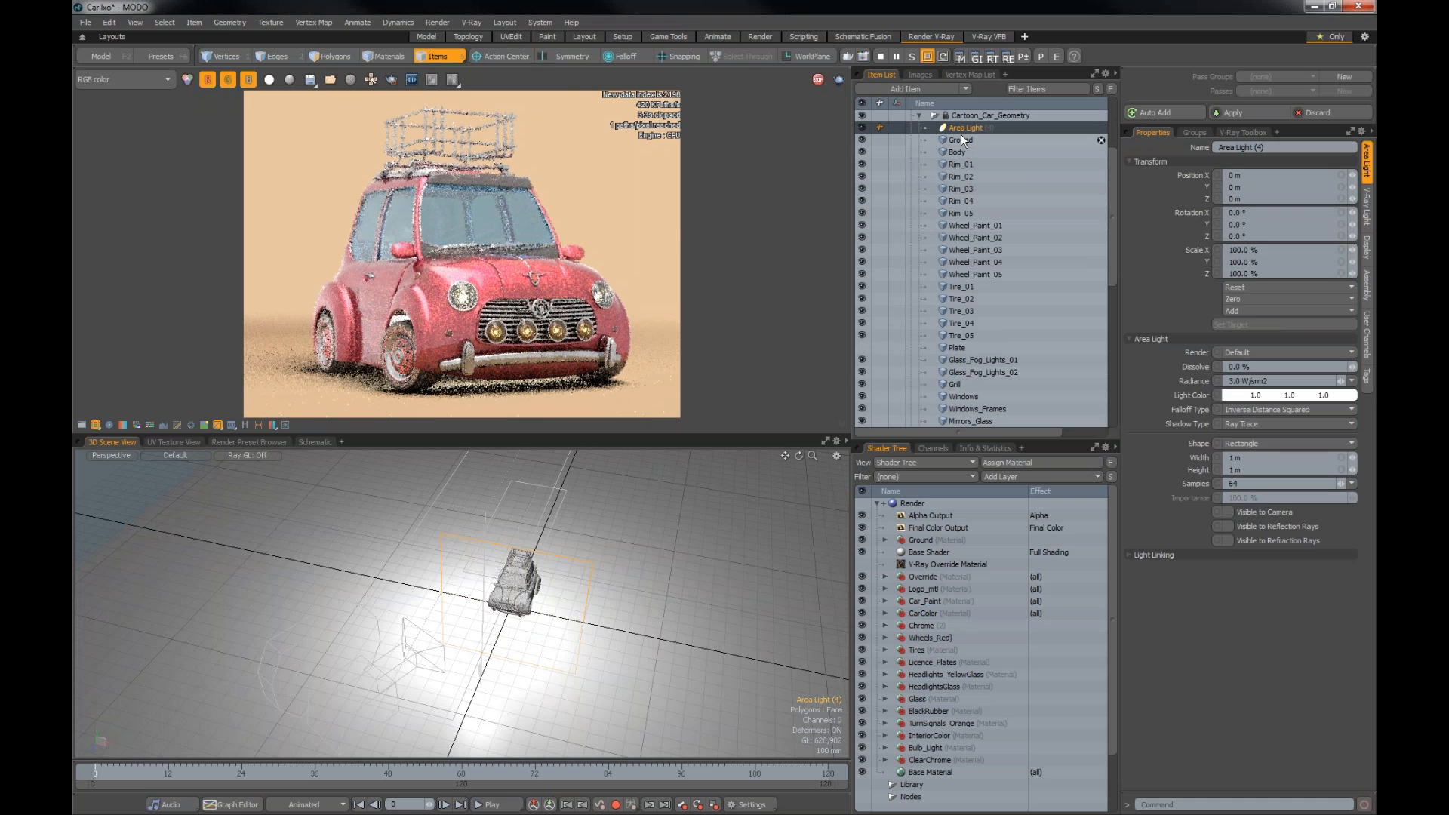
Step: Examine the new area light's V-Ray Light properties, and return to its main Area Light properties
{"action": "left_click", "coordinate": [1369, 209]}
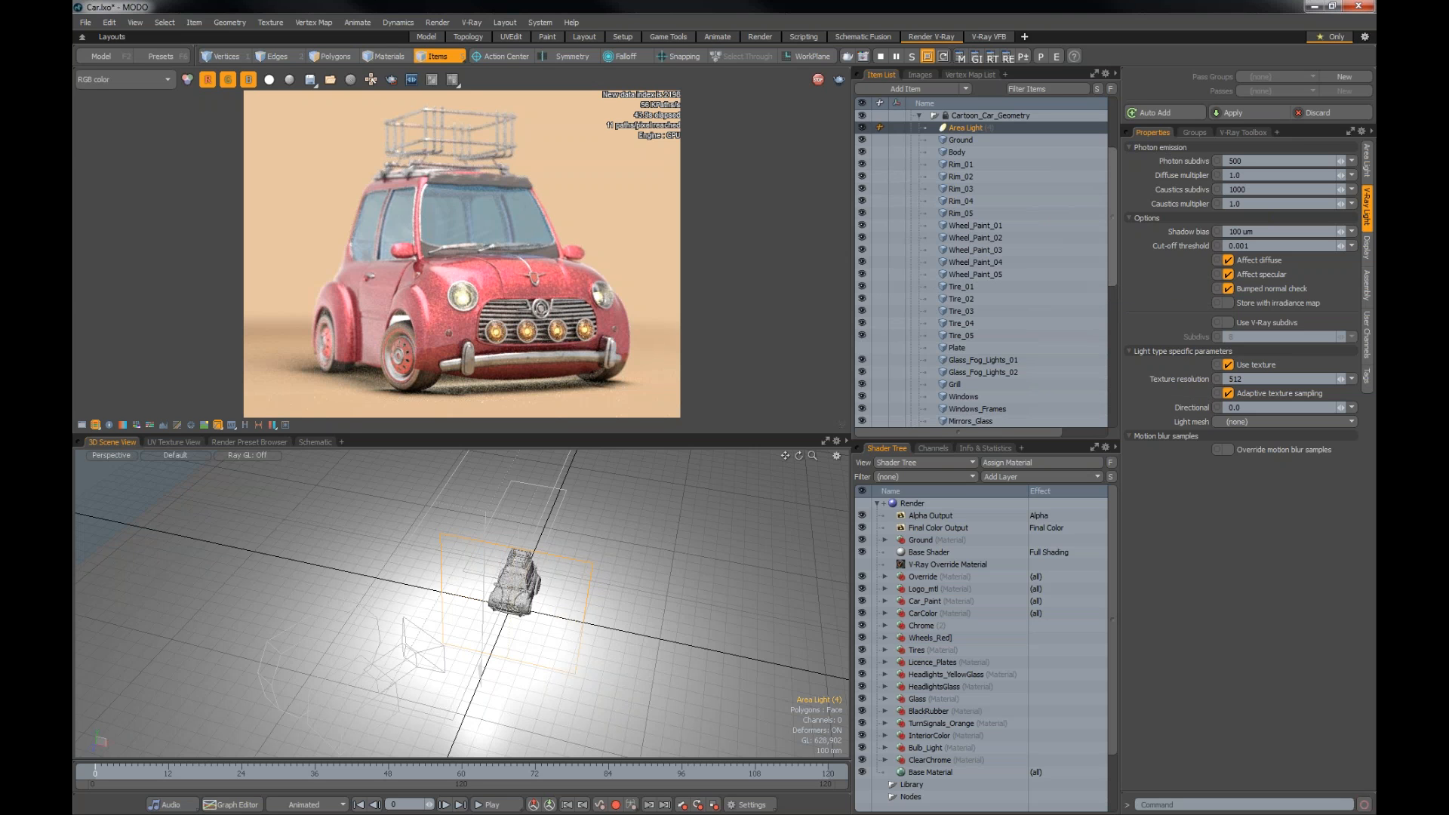
{"action": "scroll", "coordinate": [1111, 145], "scroll_direction": "up", "scroll_amount": 3}
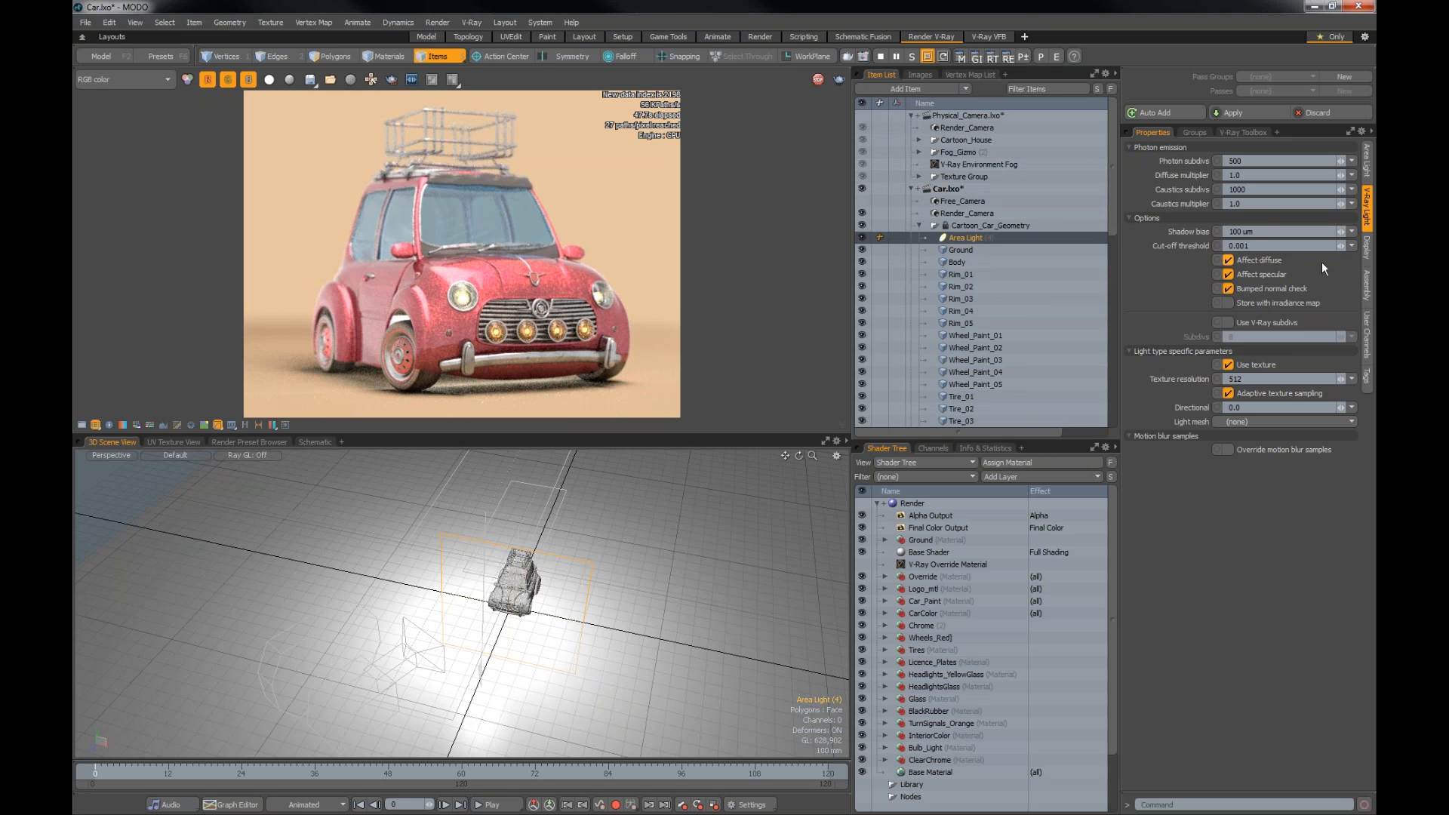
{"action": "left_click", "coordinate": [1368, 160]}
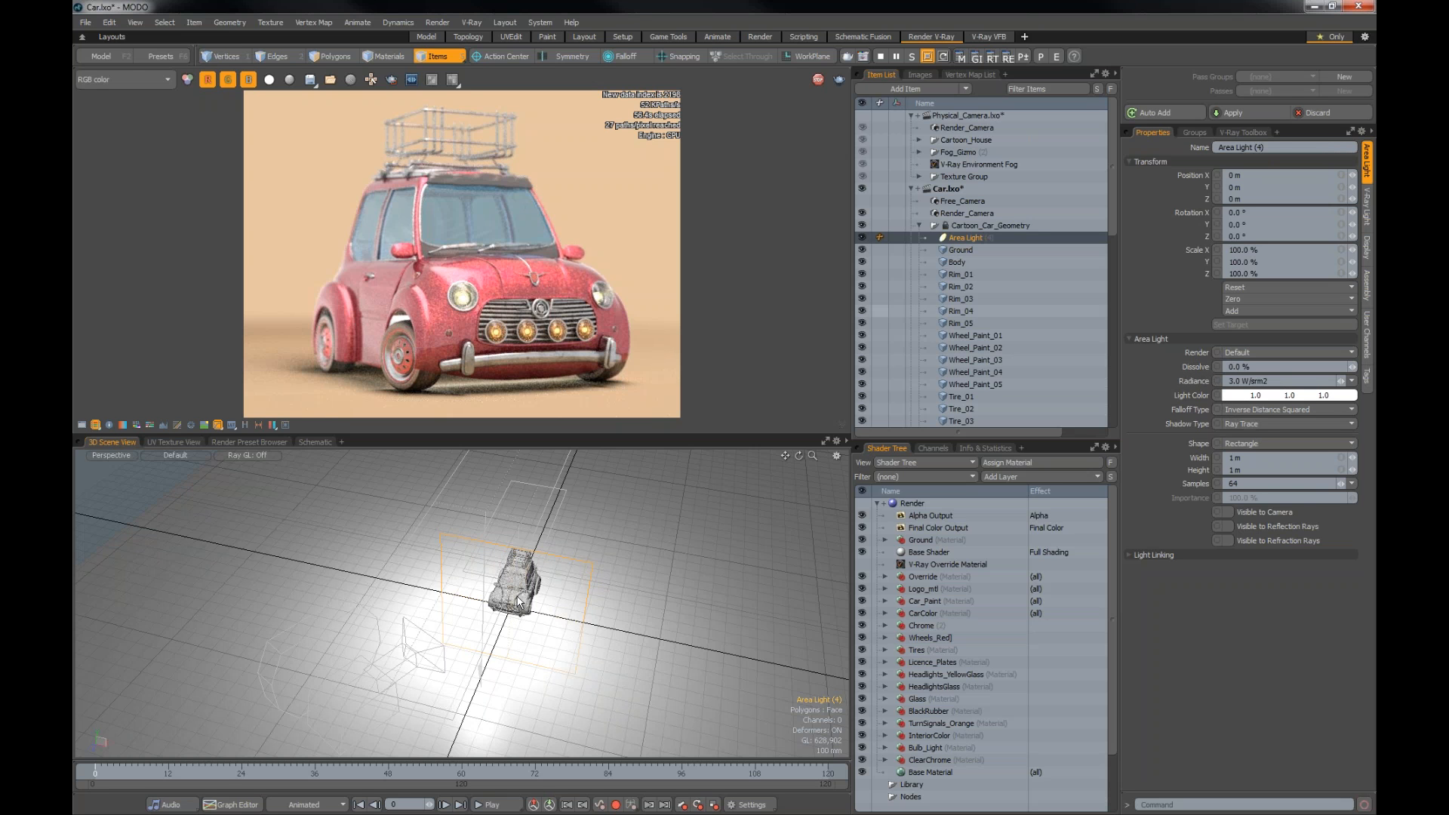
Step: Set the new area light's radiance to 3000 and move the light forward along Z in front of the car
{"action": "scroll", "coordinate": [519, 601], "scroll_direction": "up", "scroll_amount": 2}
{"action": "left_click", "coordinate": [1275, 379]}
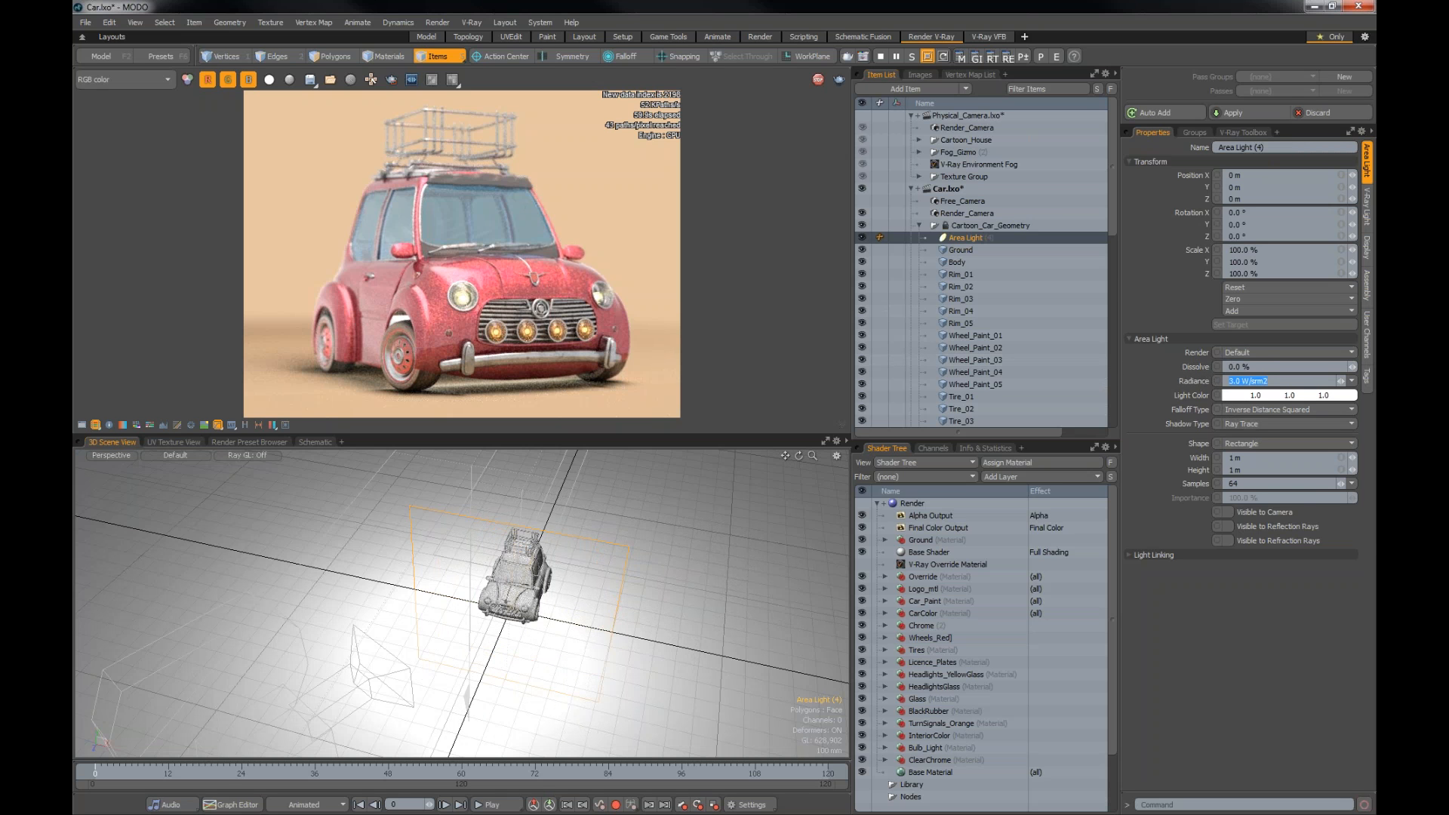
{"action": "type", "text": "3000"}
{"action": "key", "text": "Return"}
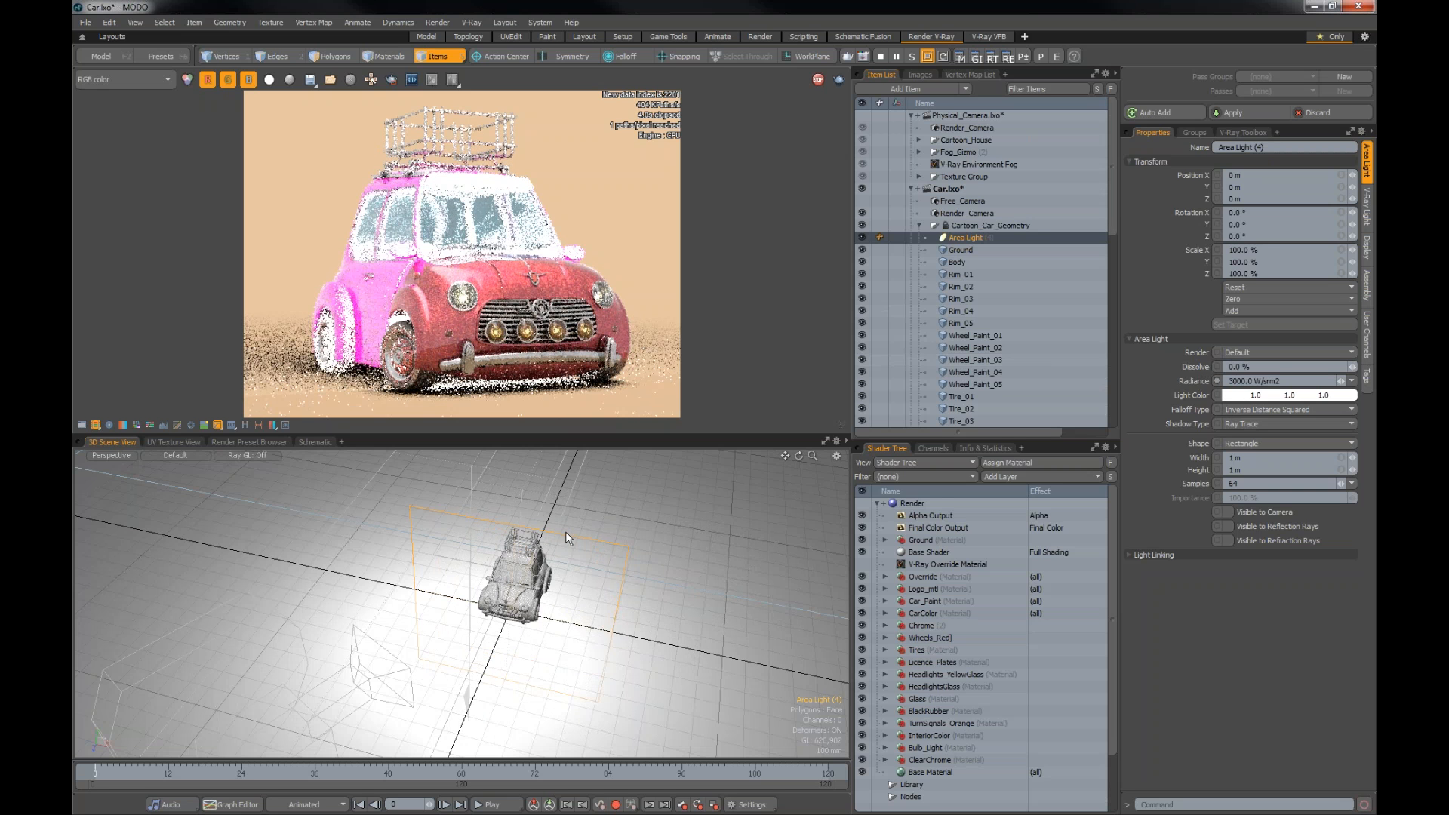
{"action": "key", "text": "w"}
{"action": "left_click_drag", "start_coordinate": [498, 640], "coordinate": [473, 701]}
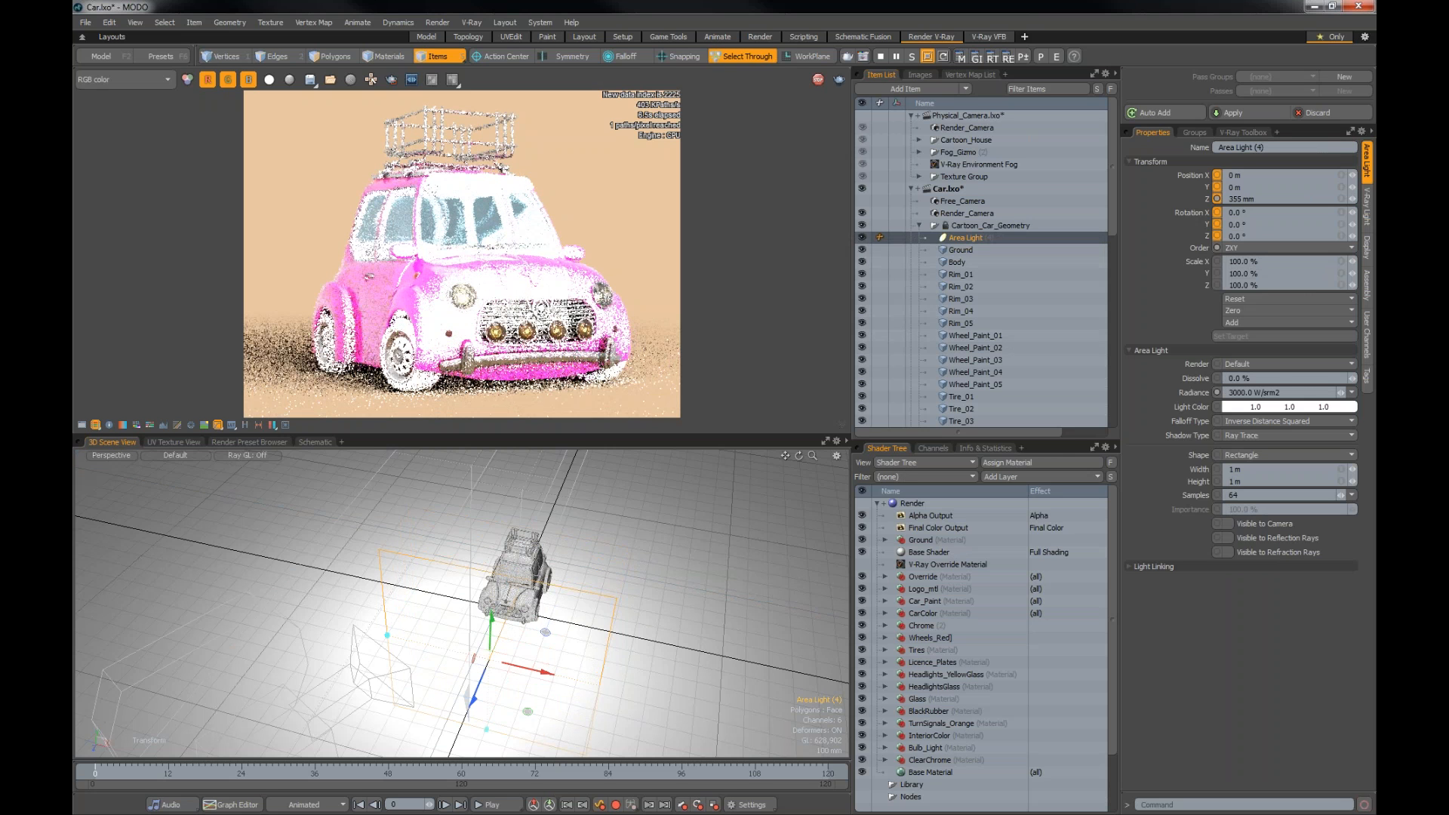
Step: Hide the new area light and the two area lights still visible in the car scene's Lights group
{"action": "left_click", "coordinate": [861, 237]}
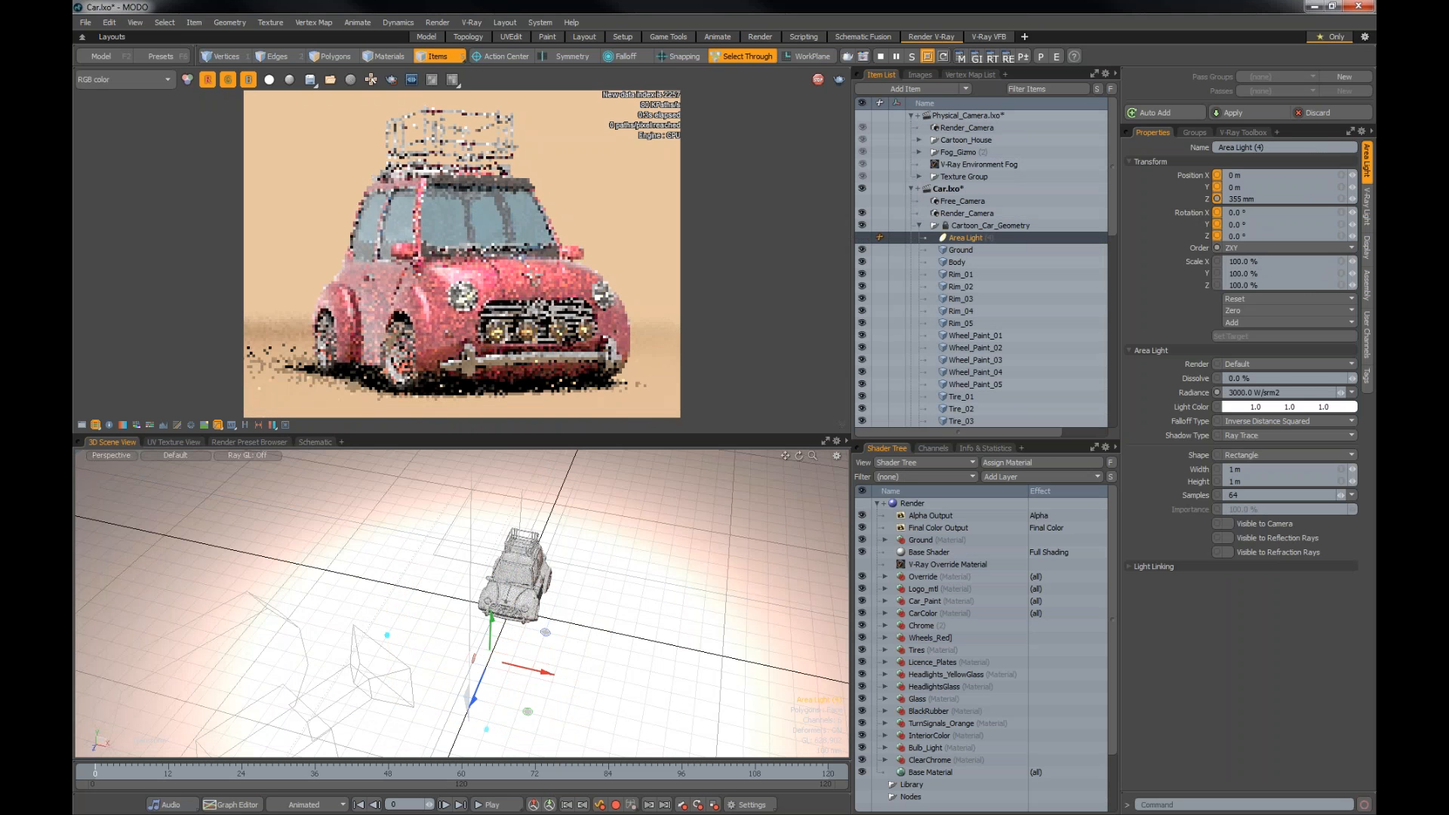
{"action": "left_click", "coordinate": [917, 225]}
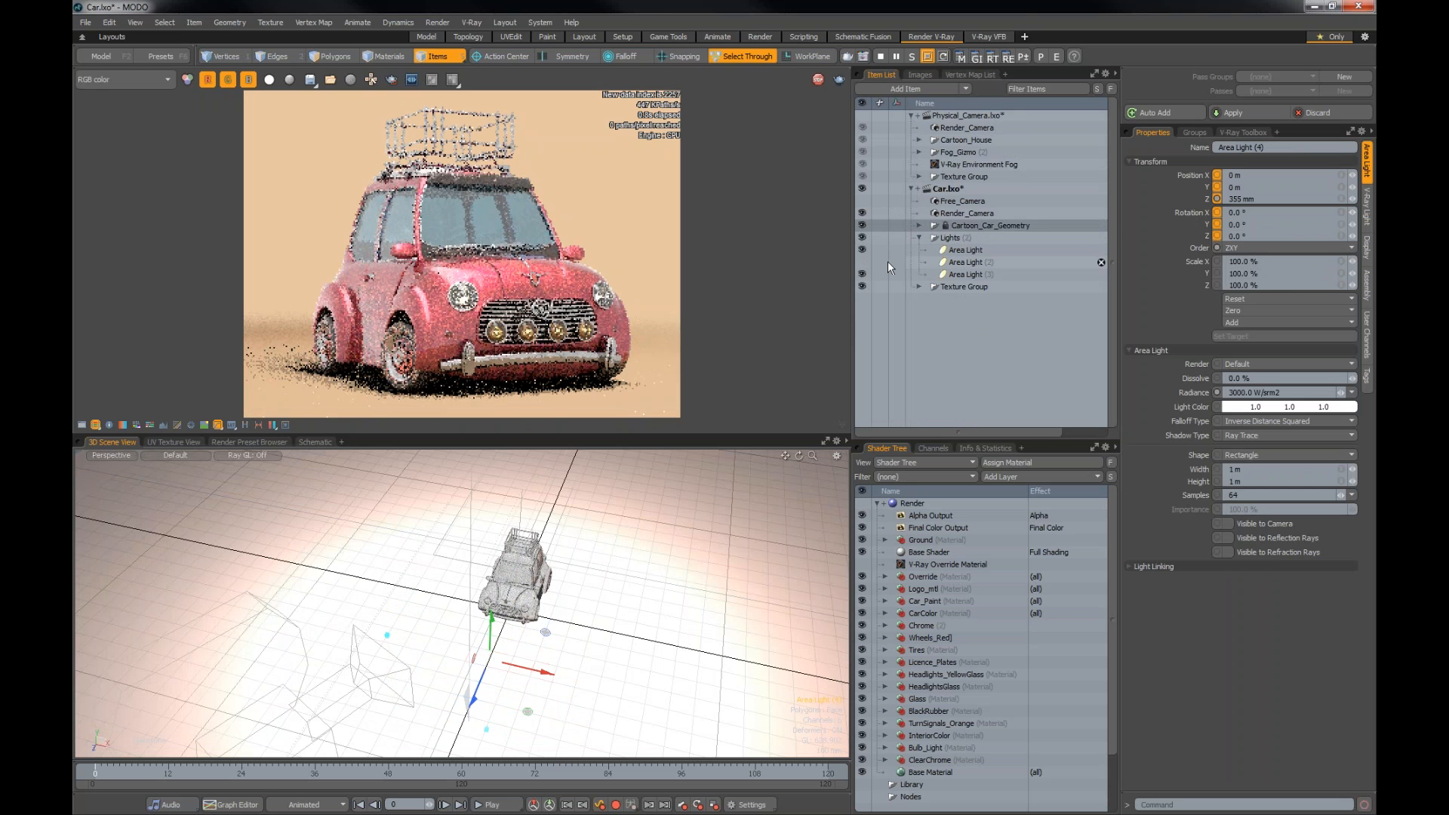
{"action": "left_click", "coordinate": [861, 249]}
{"action": "left_click", "coordinate": [861, 274]}
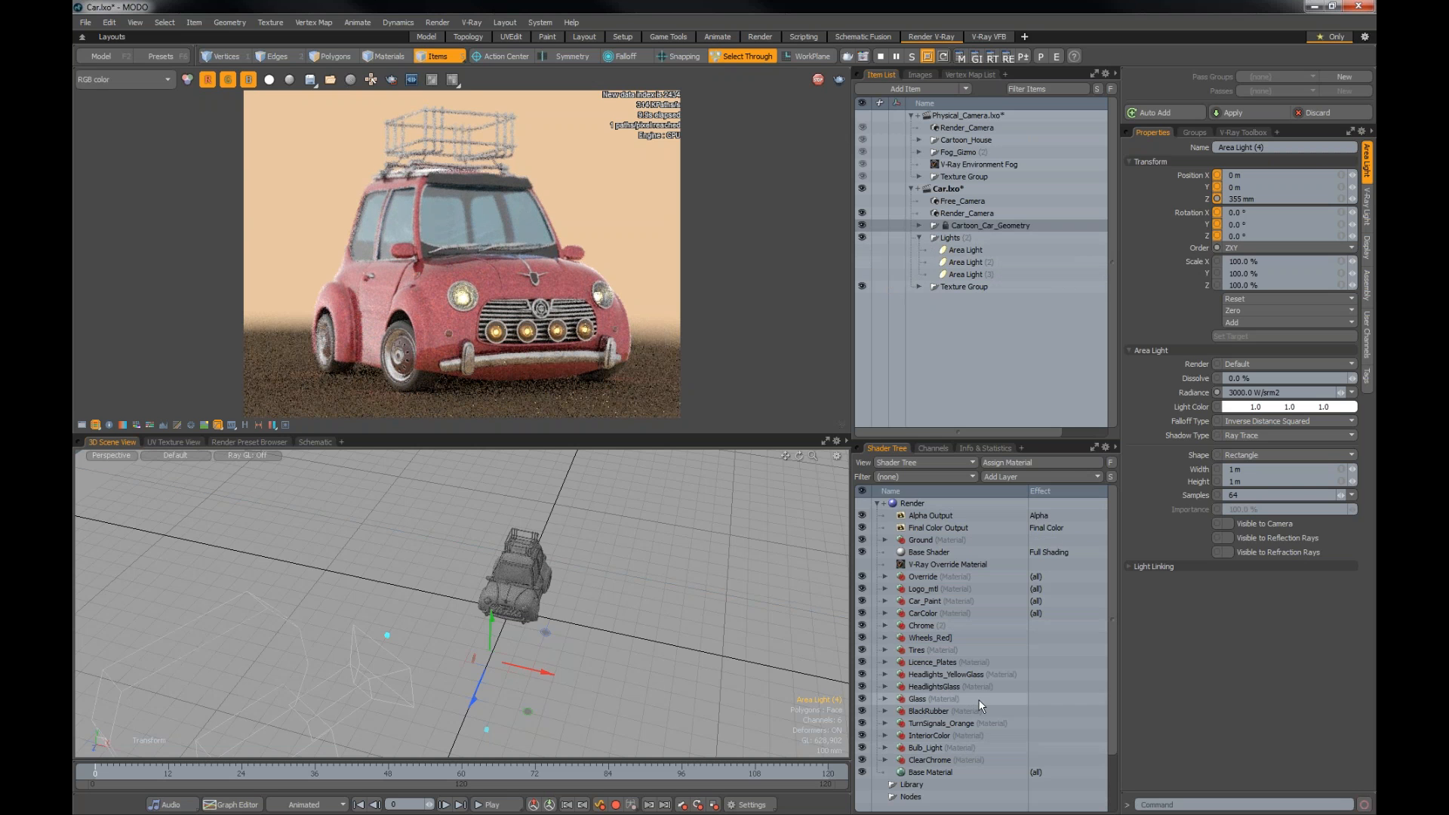
Step: Expand the Environments and examine the texture layers of ENV_BG, ENV_GI and ENV_REFL, including the BOX_12 image
{"action": "scroll", "coordinate": [885, 723], "scroll_direction": "down", "scroll_amount": 2}
{"action": "left_click", "coordinate": [877, 772]}
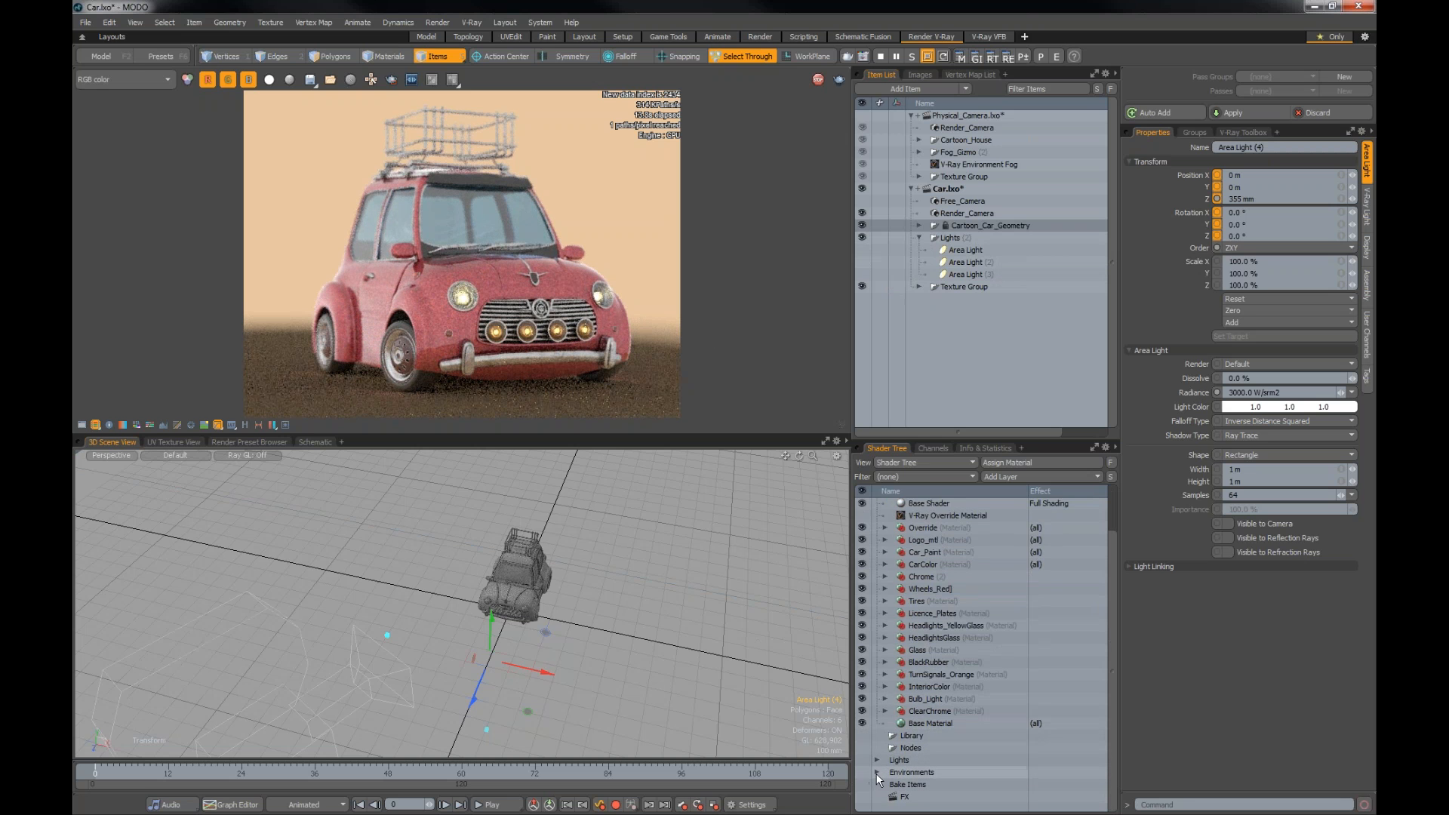
{"action": "scroll", "coordinate": [877, 770], "scroll_direction": "down", "scroll_amount": 2}
{"action": "left_click", "coordinate": [884, 760]}
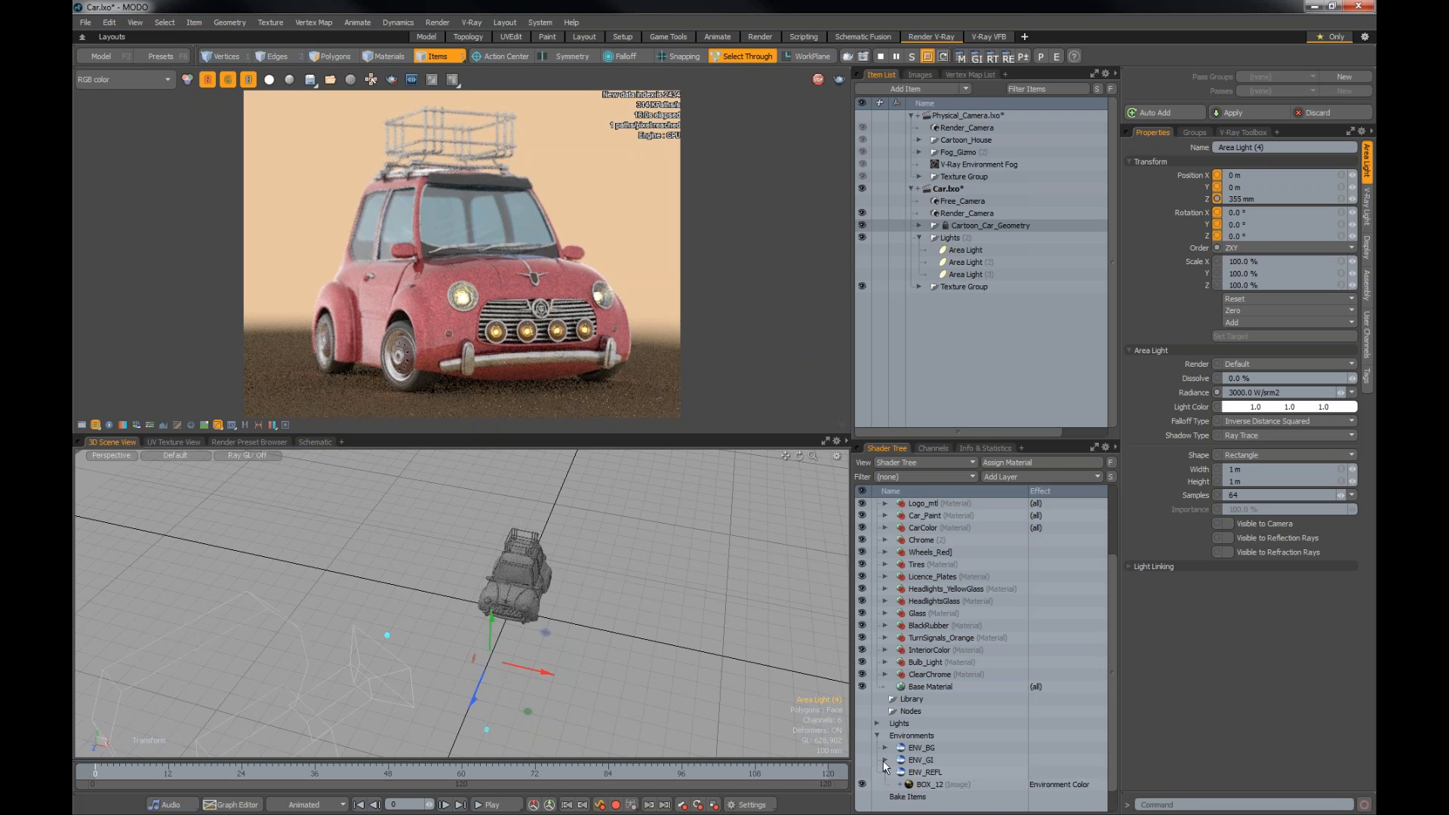
{"action": "left_click", "coordinate": [885, 747]}
{"action": "scroll", "coordinate": [914, 777], "scroll_direction": "down", "scroll_amount": 2}
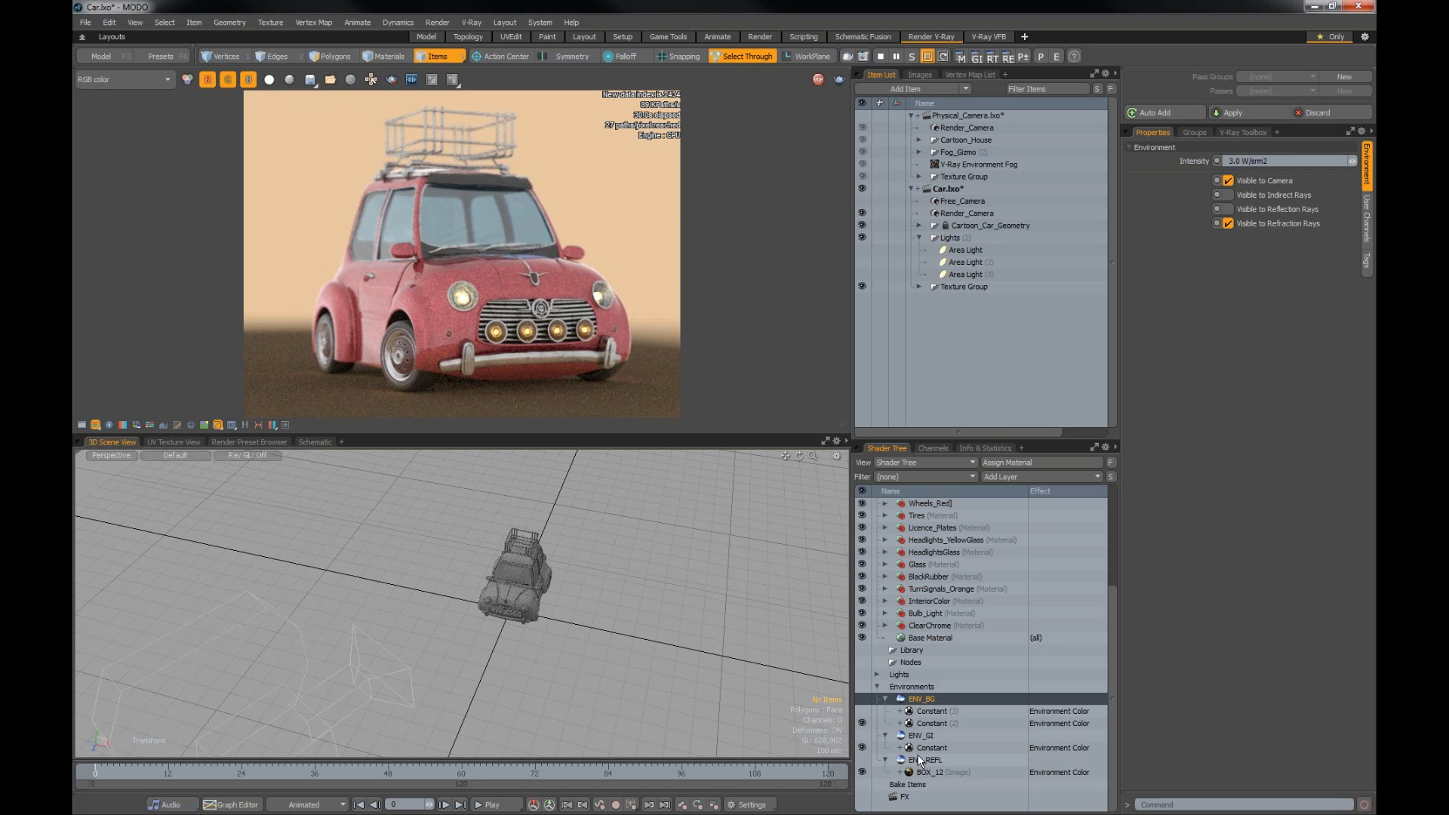
{"action": "left_click", "coordinate": [939, 744]}
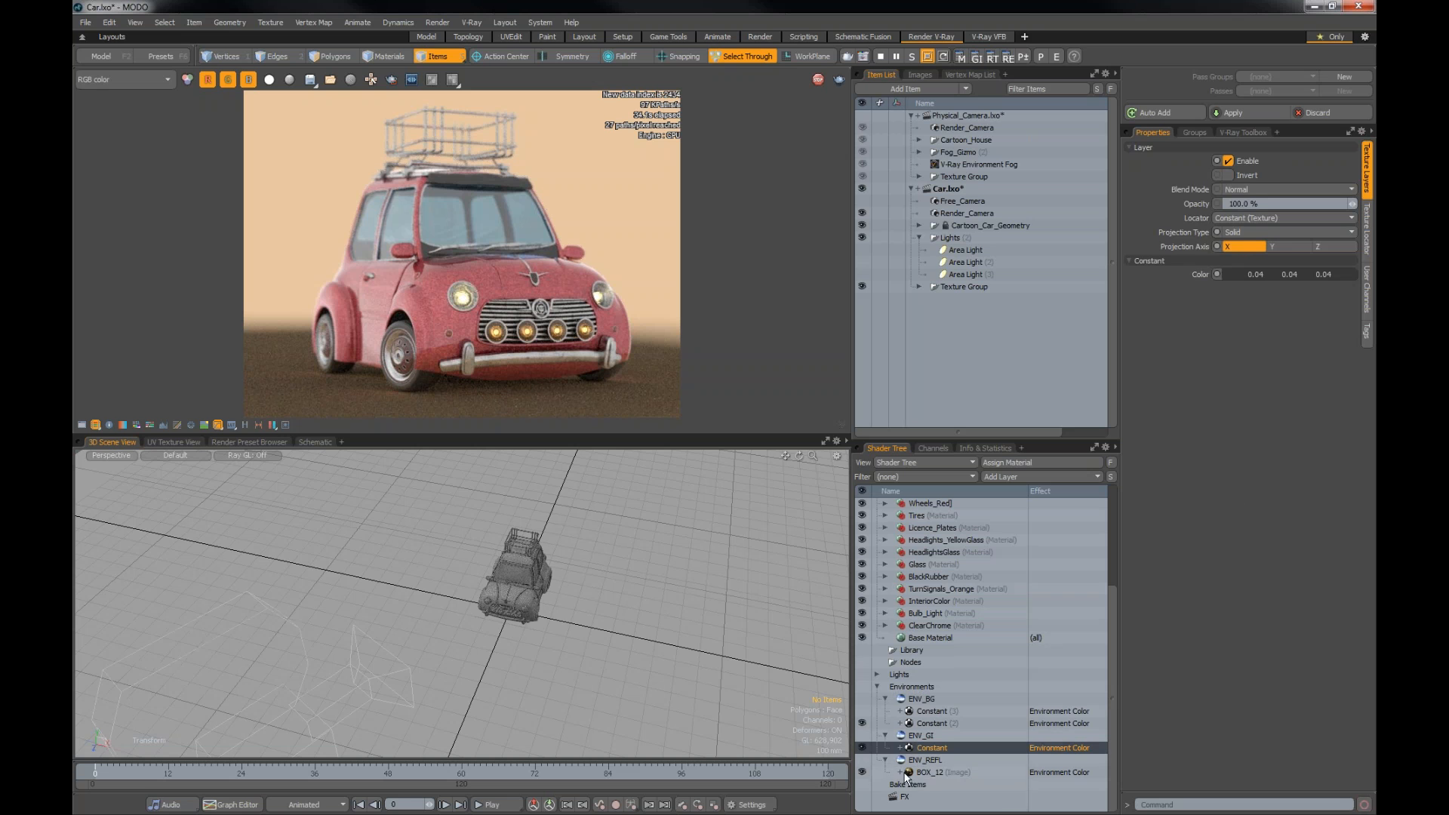
{"action": "left_click", "coordinate": [930, 772]}
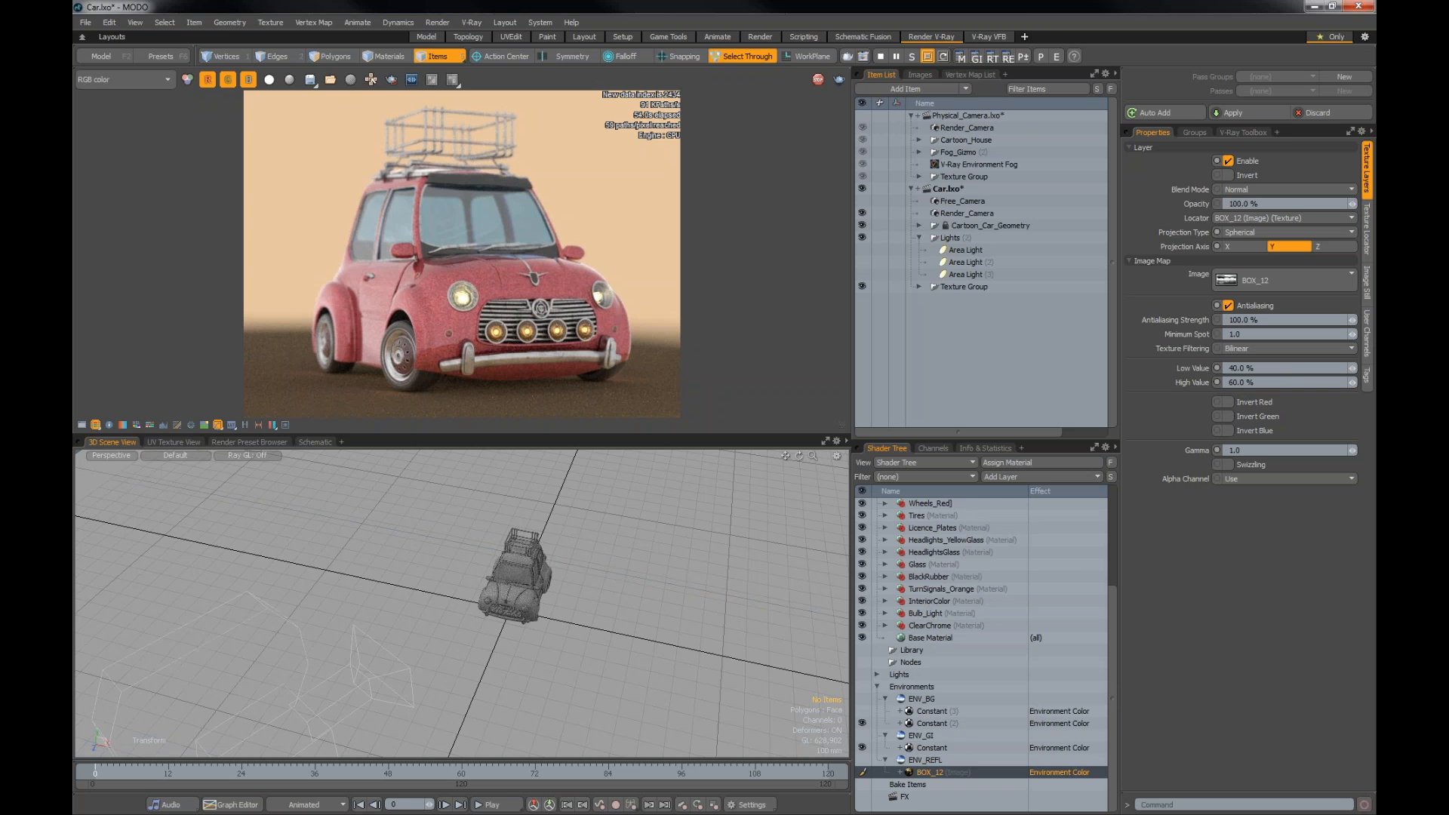
Step: Set the 3D viewport to Render_Camera and reframe it to show the car from farther away, slightly above the ground
{"action": "left_click", "coordinate": [111, 455]}
{"action": "mouse_move", "coordinate": [125, 467]}
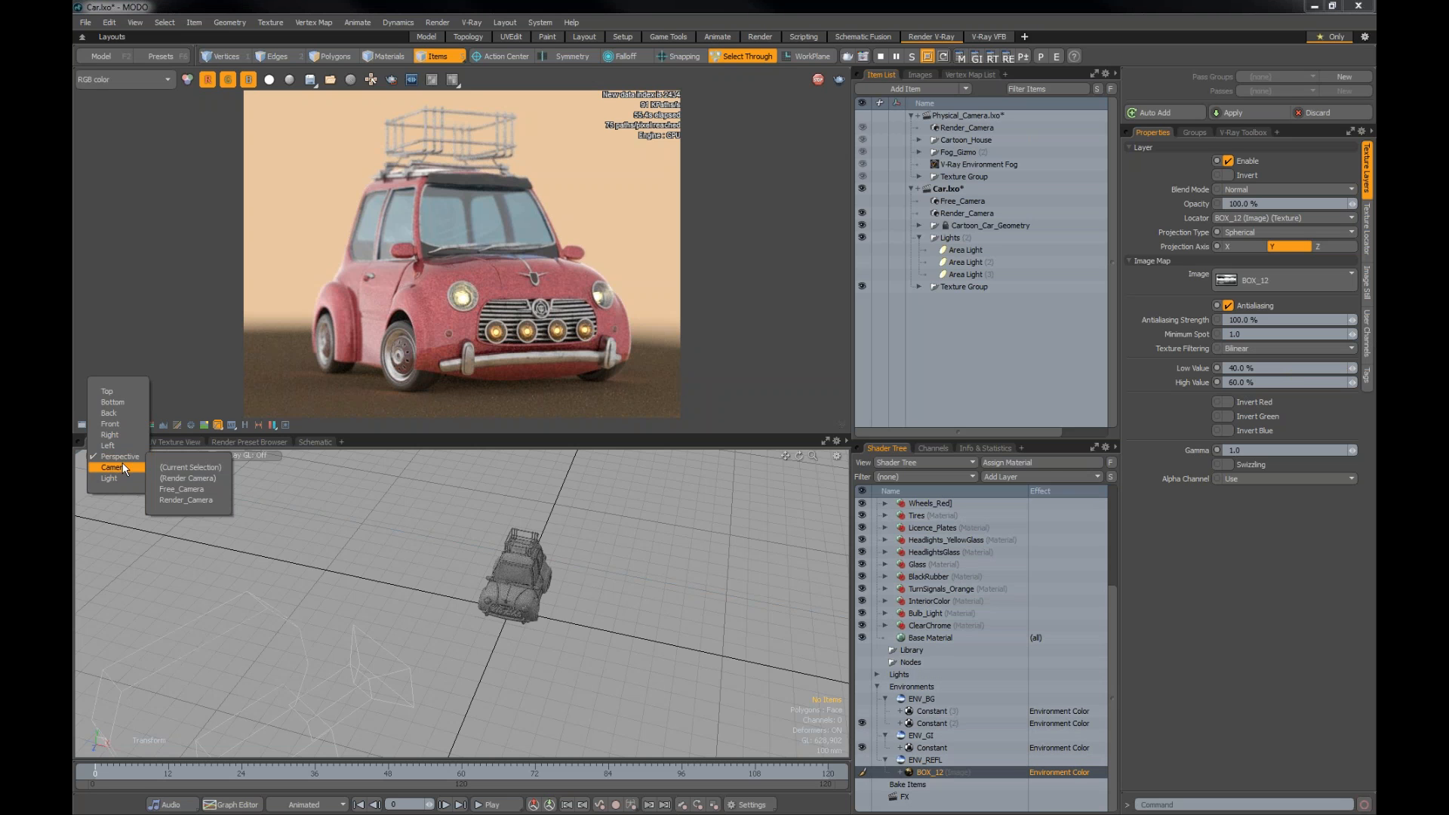
{"action": "left_click", "coordinate": [185, 500]}
{"action": "scroll", "coordinate": [476, 595], "scroll_direction": "down", "scroll_amount": 5}
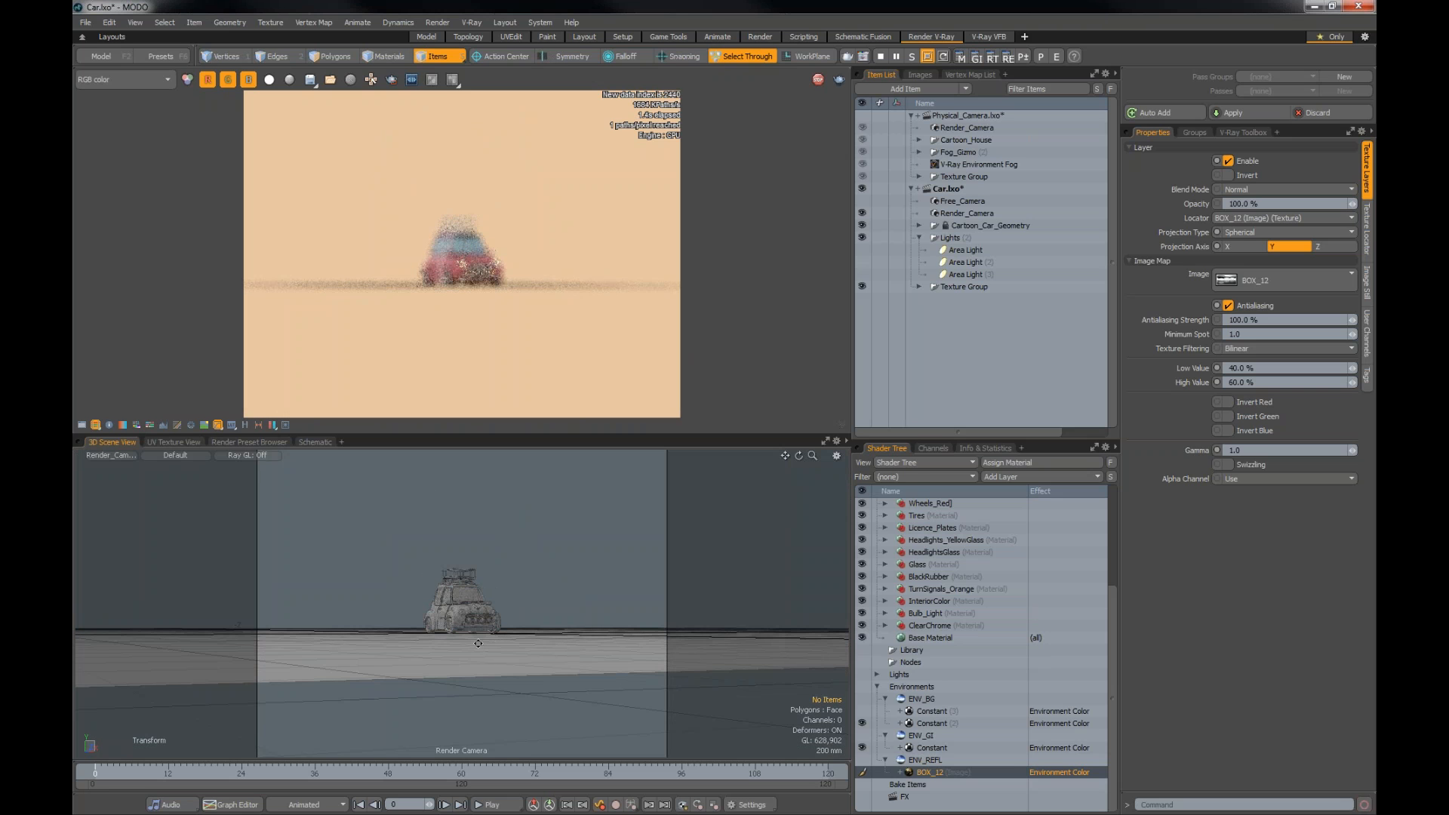
{"action": "left_click_drag", "start_coordinate": [478, 643], "coordinate": [487, 630], "text": "alt"}
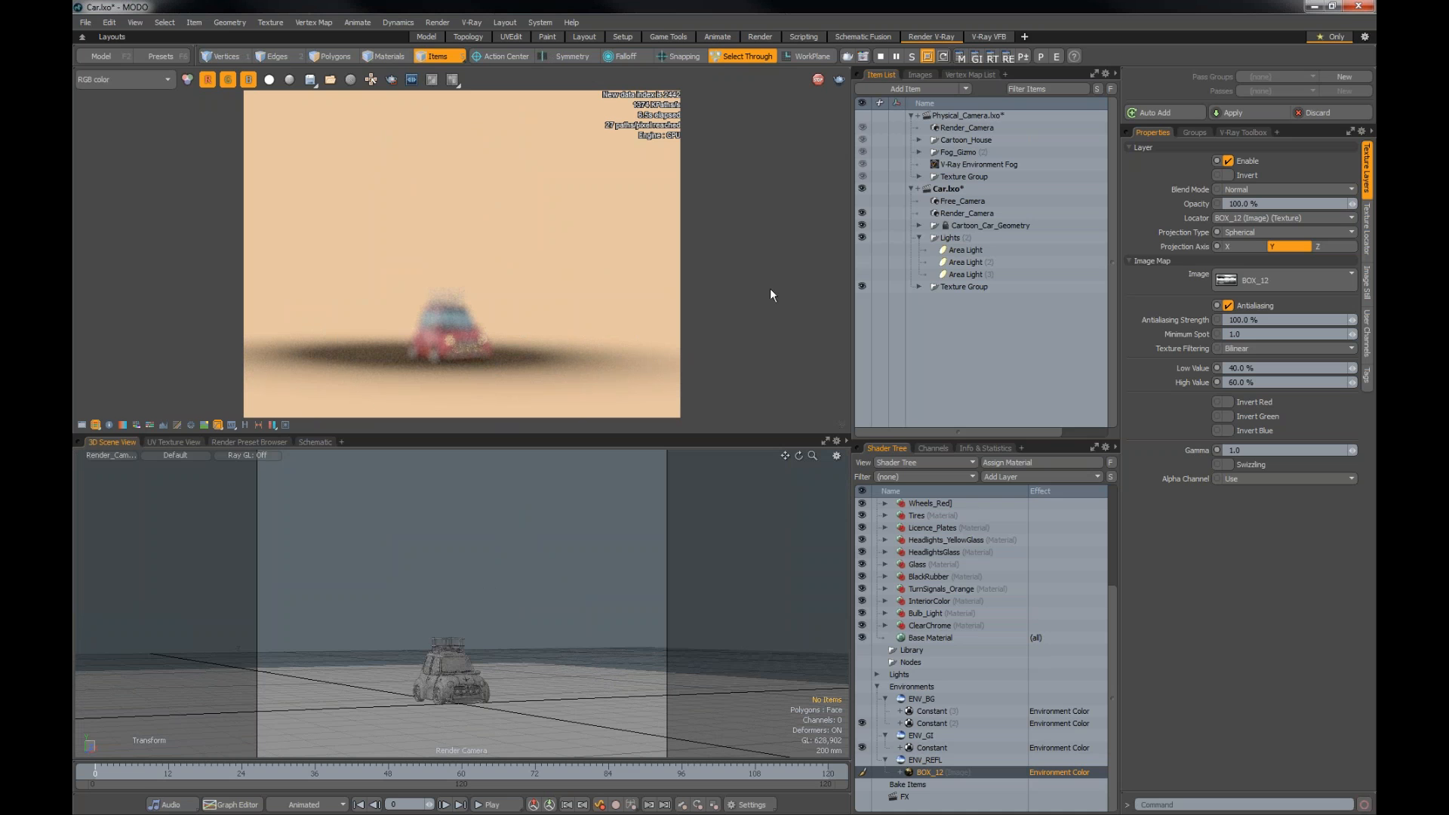
Step: Disable Depth of Field in the camera effects of the car scene's Render_Camera
{"action": "left_click", "coordinate": [115, 456]}
{"action": "mouse_move", "coordinate": [115, 452]}
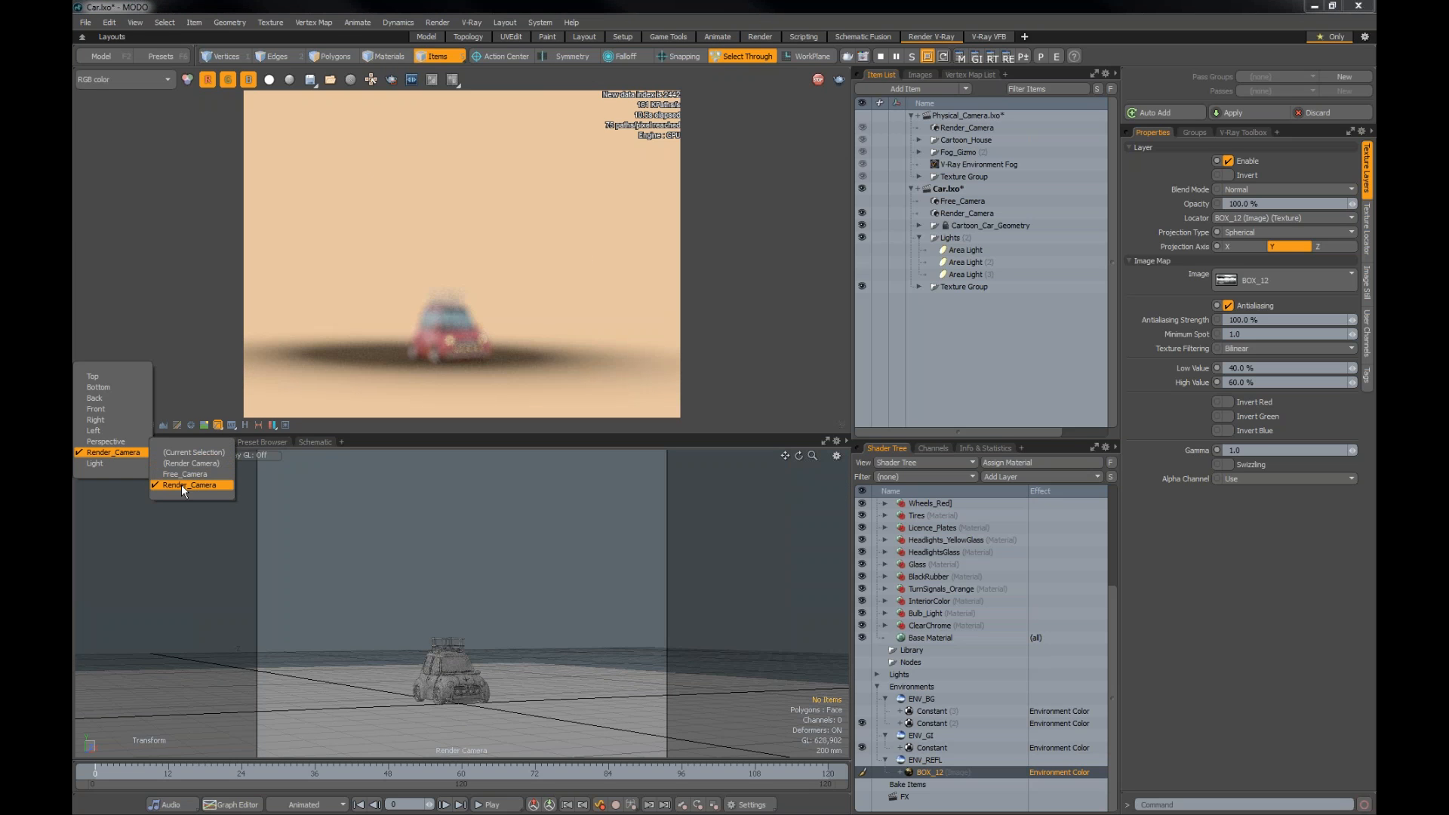
{"action": "left_click", "coordinate": [183, 486]}
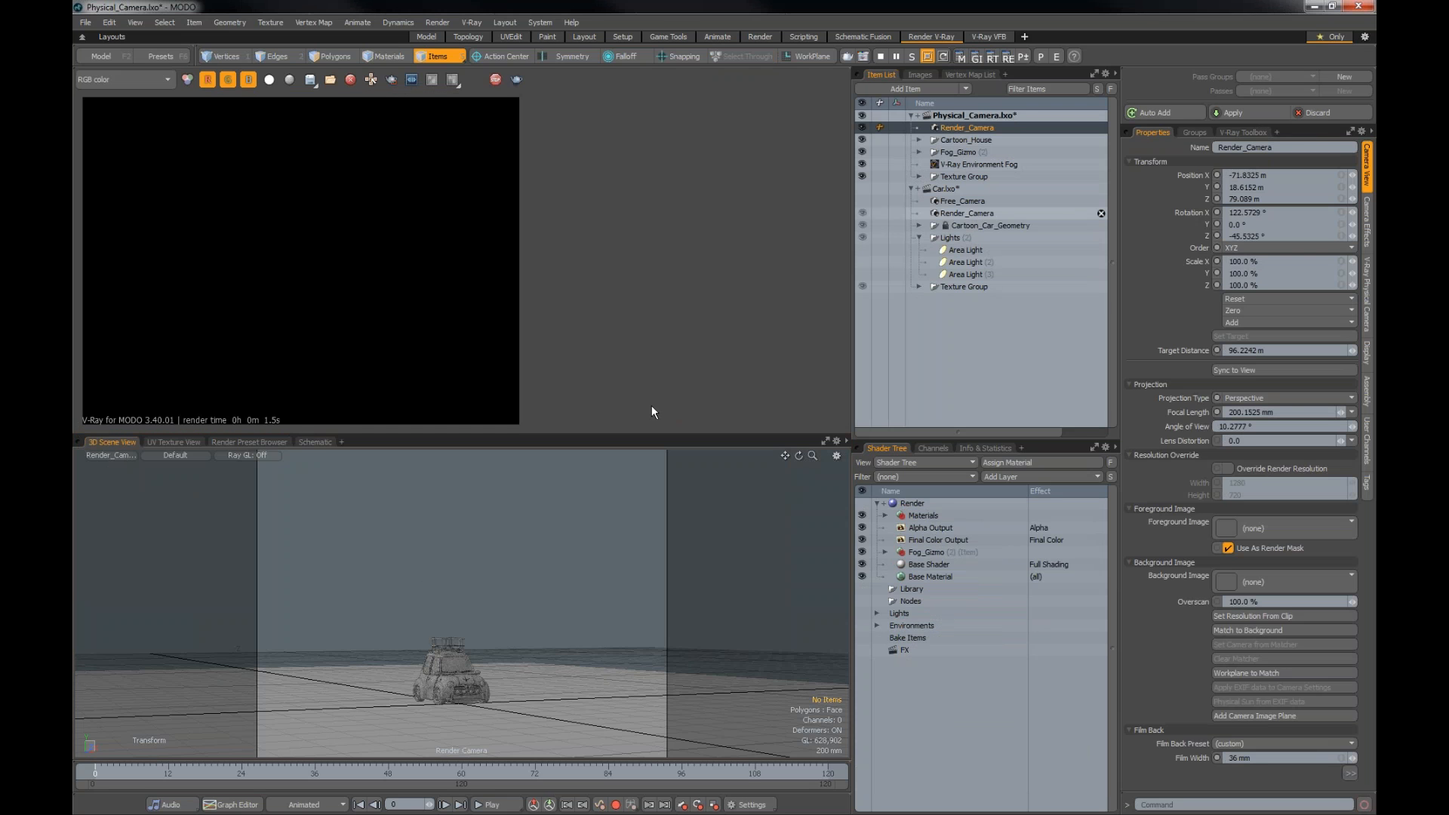
{"action": "left_click", "coordinate": [967, 213]}
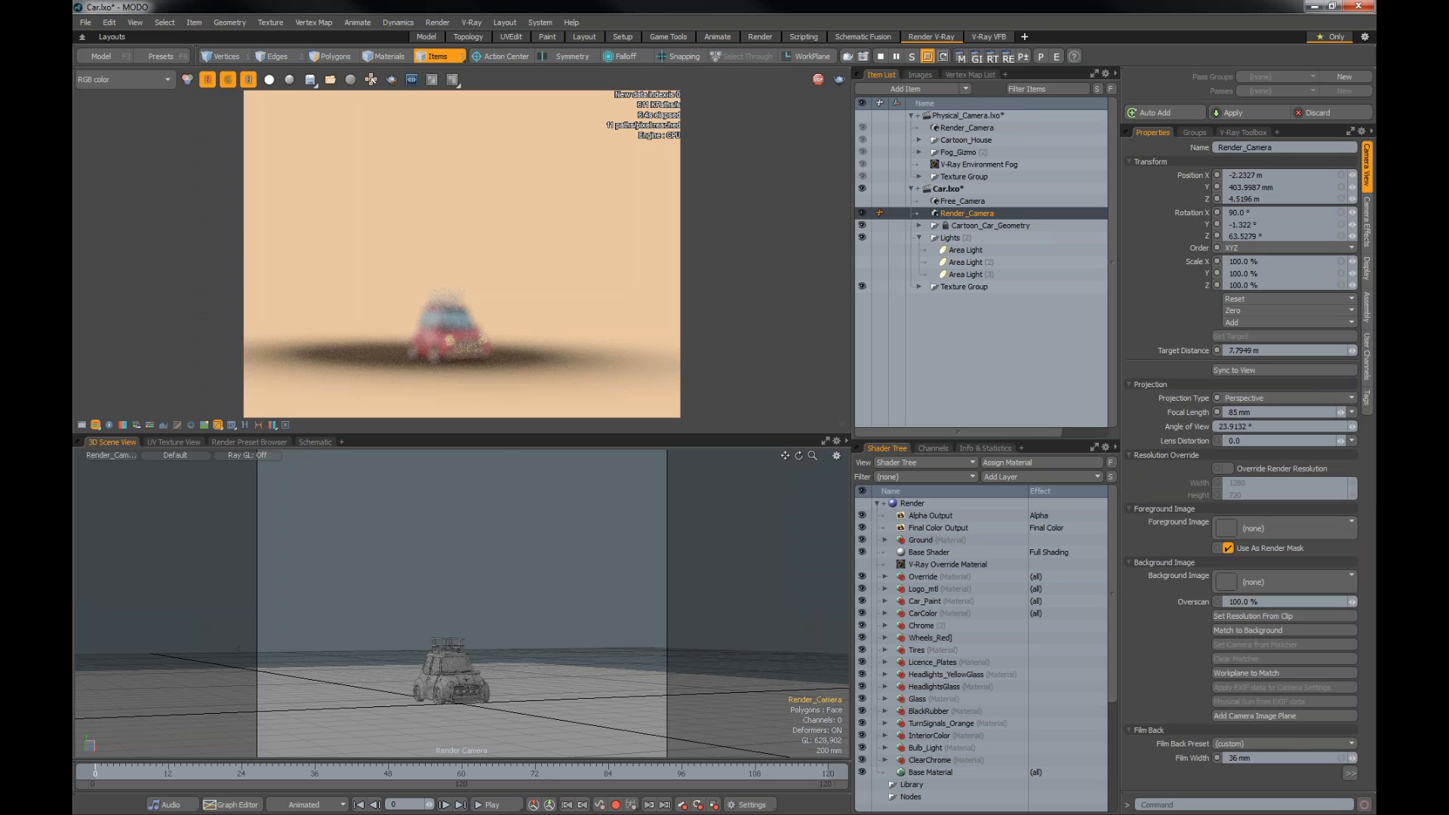
{"action": "left_click", "coordinate": [1367, 222]}
{"action": "left_click", "coordinate": [1227, 160]}
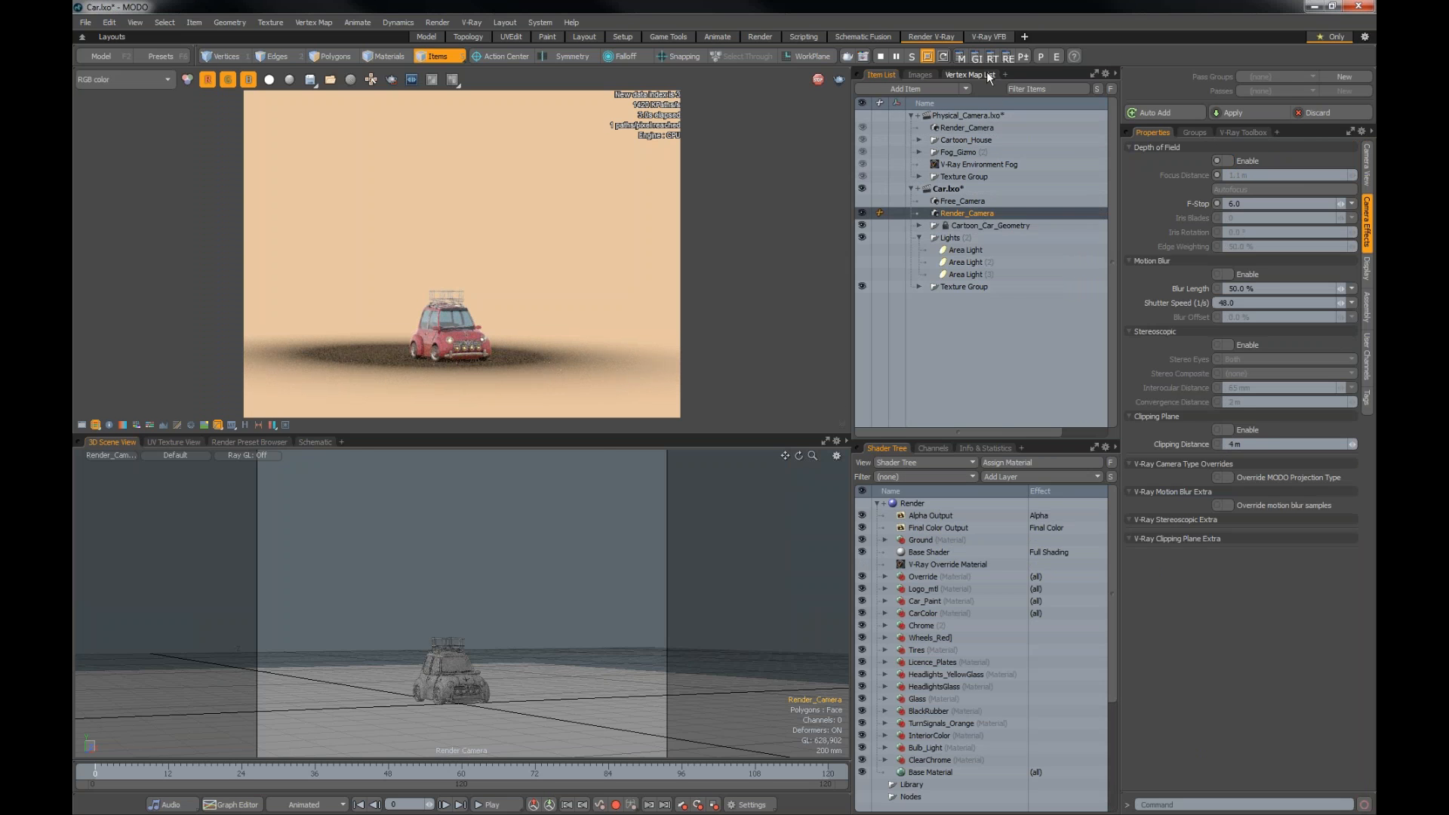
Step: Try to add V-Ray Render Settings while the camera is selected, and review the V-Ray packages available for it
{"action": "left_click", "coordinate": [1022, 57]}
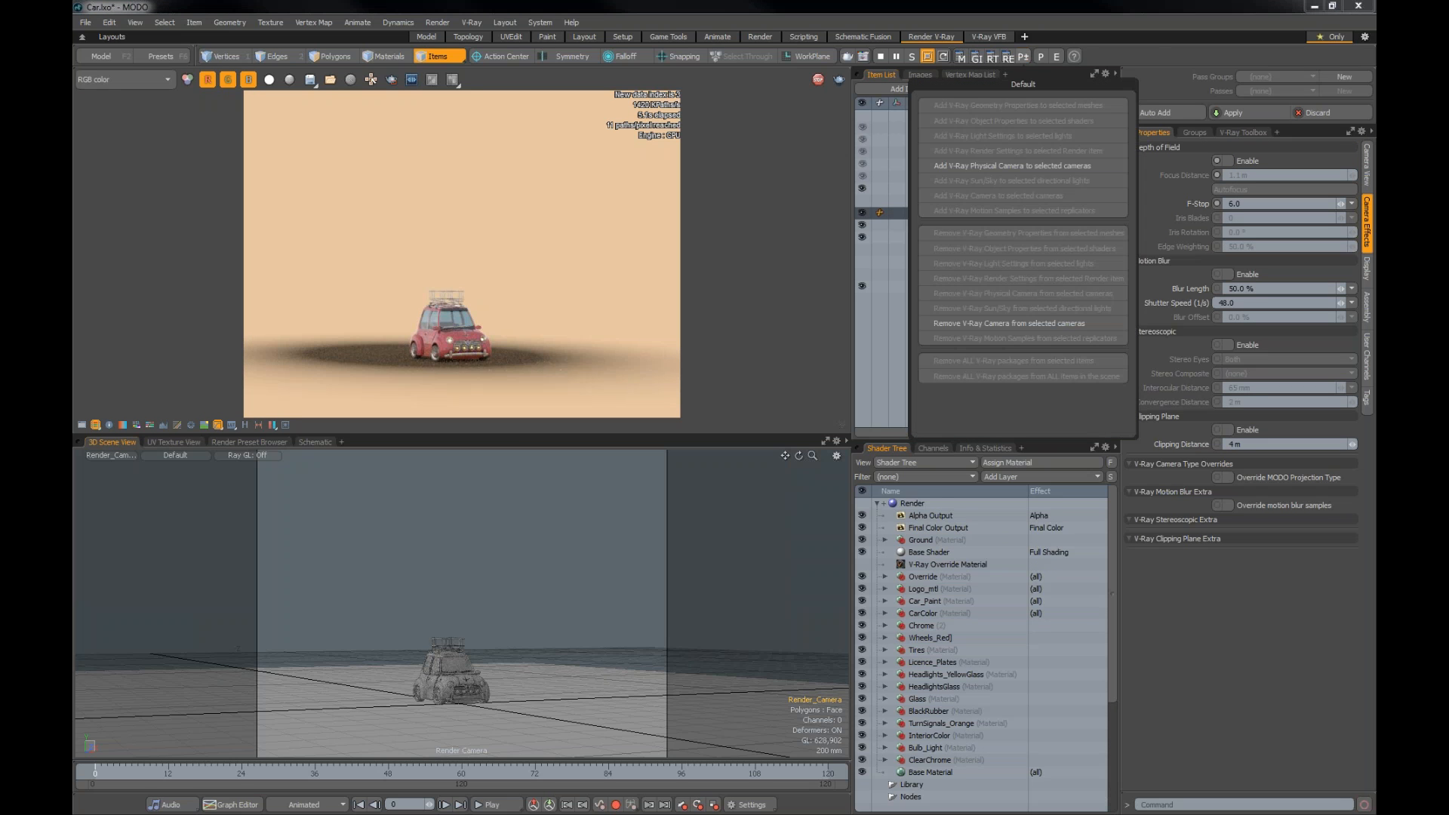
{"action": "left_click", "coordinate": [1011, 150]}
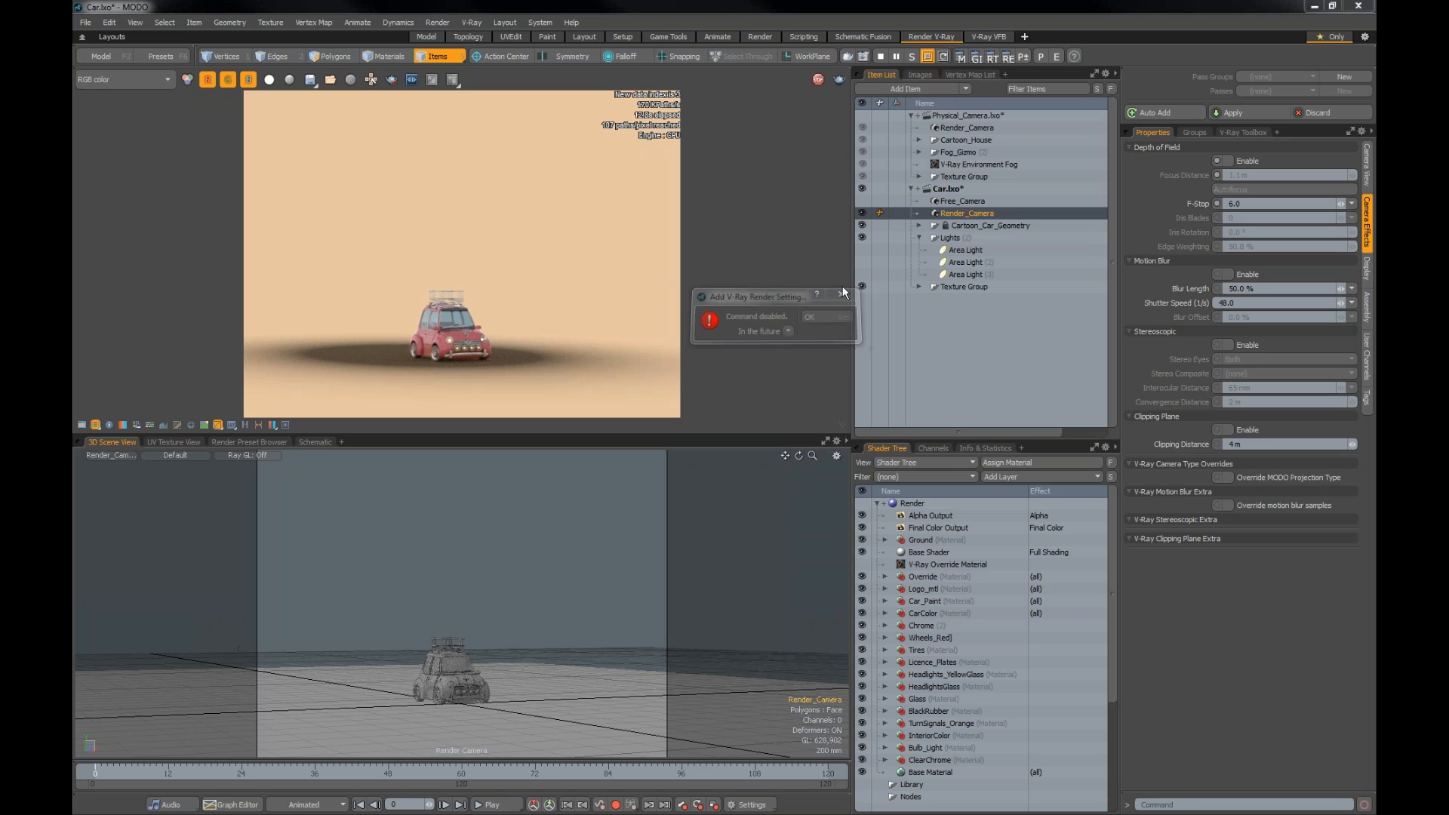
{"action": "left_click", "coordinate": [810, 317]}
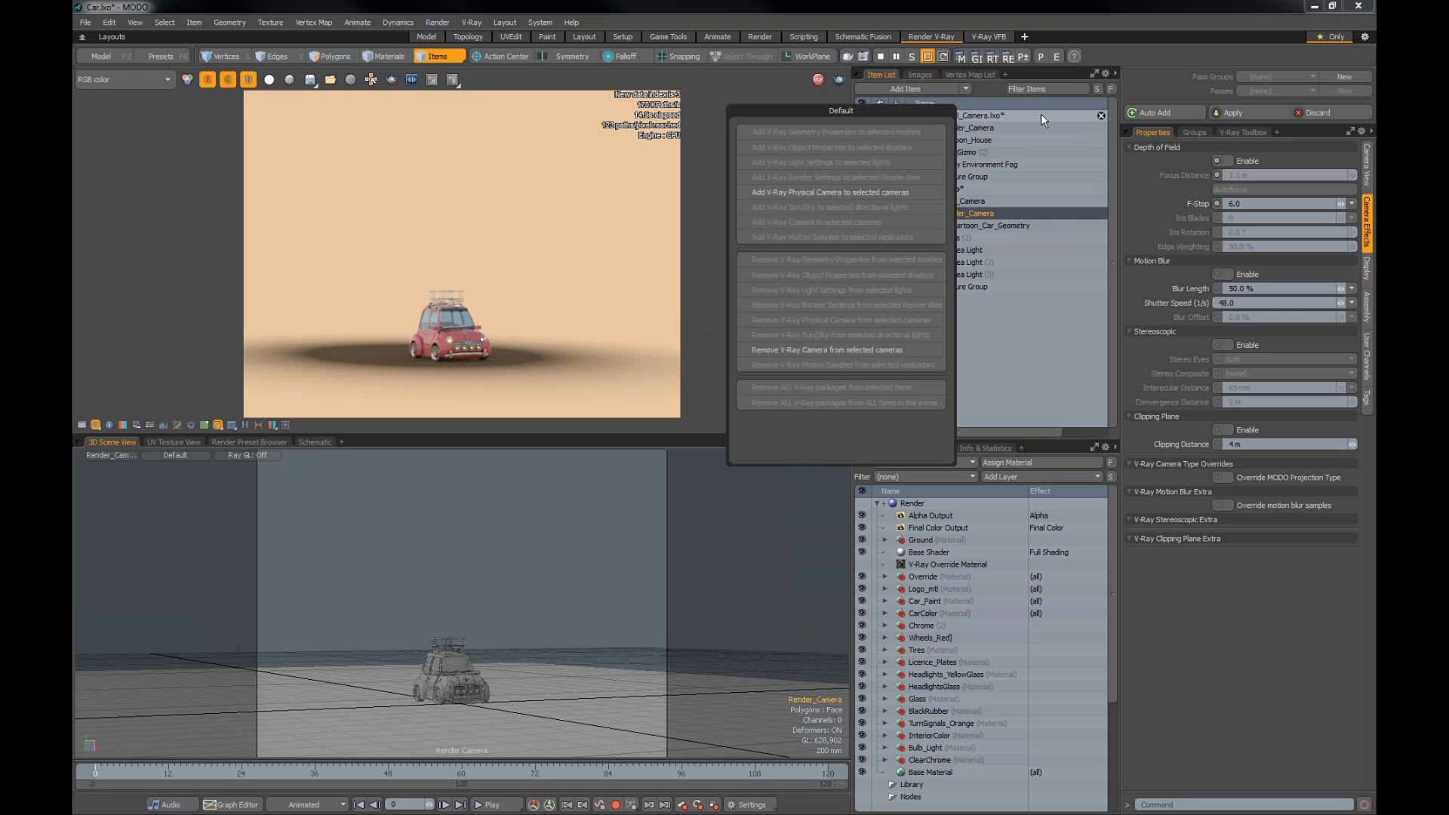
{"action": "left_click", "coordinate": [1020, 58]}
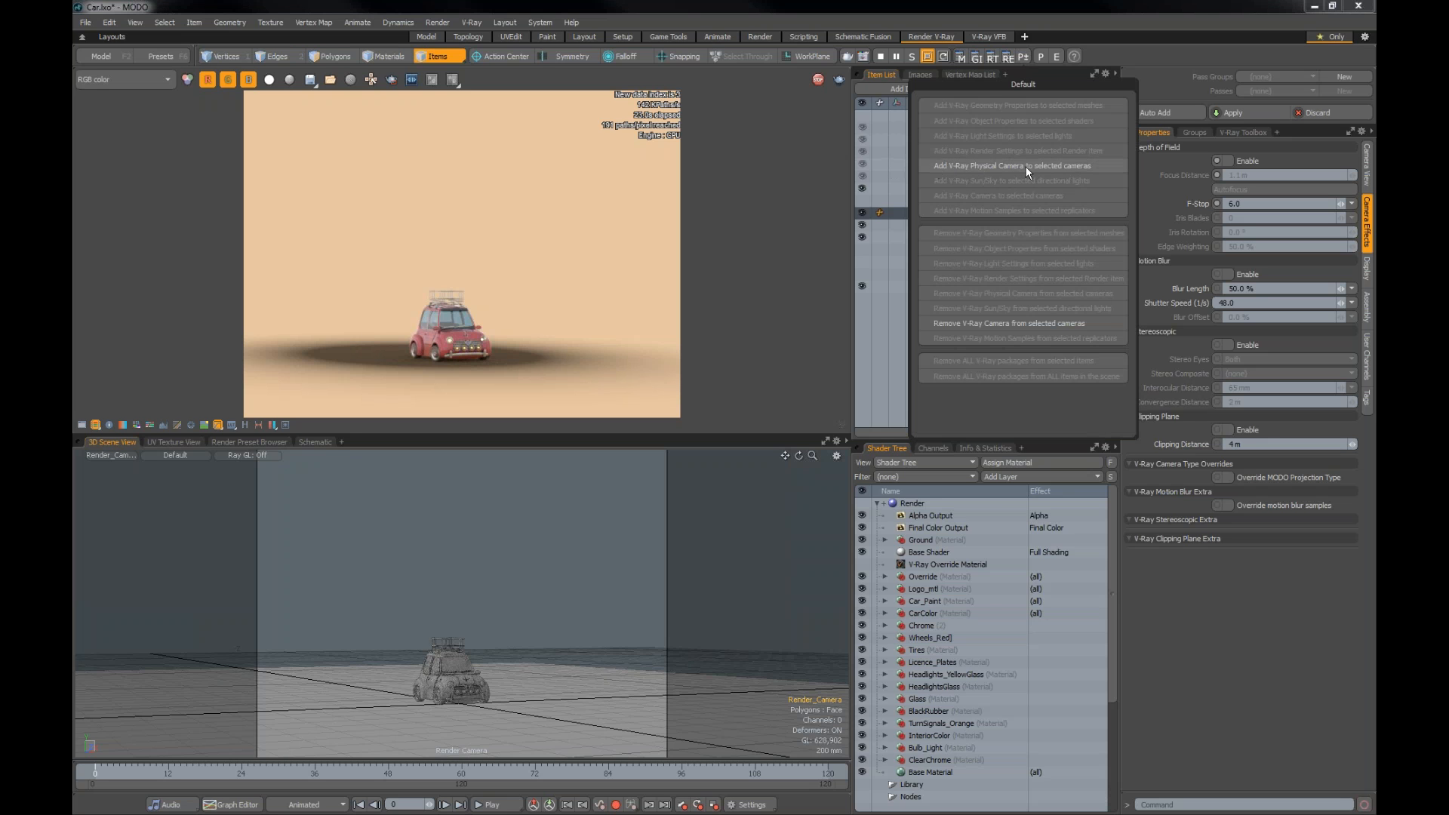
{"action": "left_click", "coordinate": [1162, 68]}
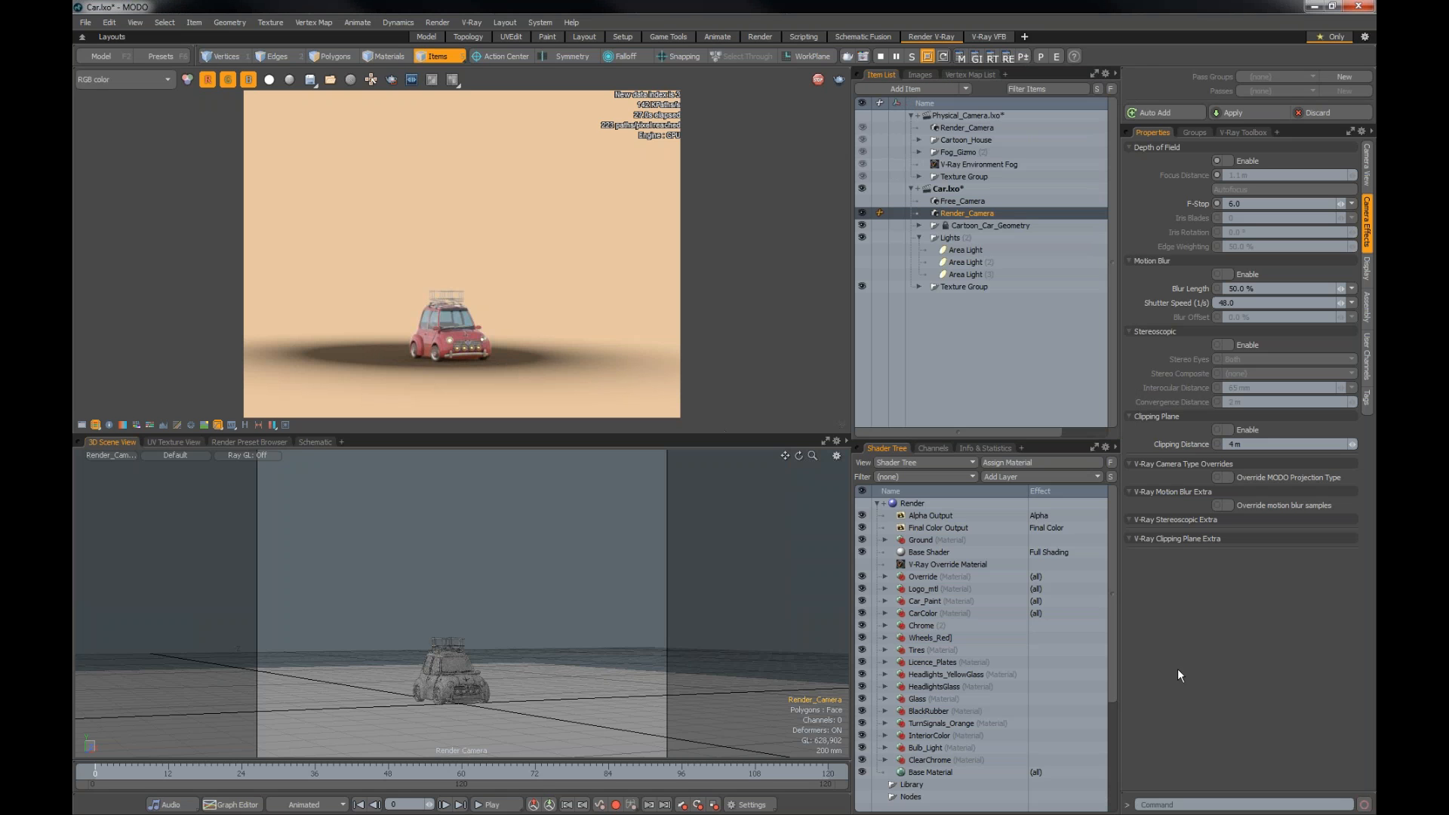
Step: Add a Directional Light to the car scene
{"action": "left_click", "coordinate": [885, 89]}
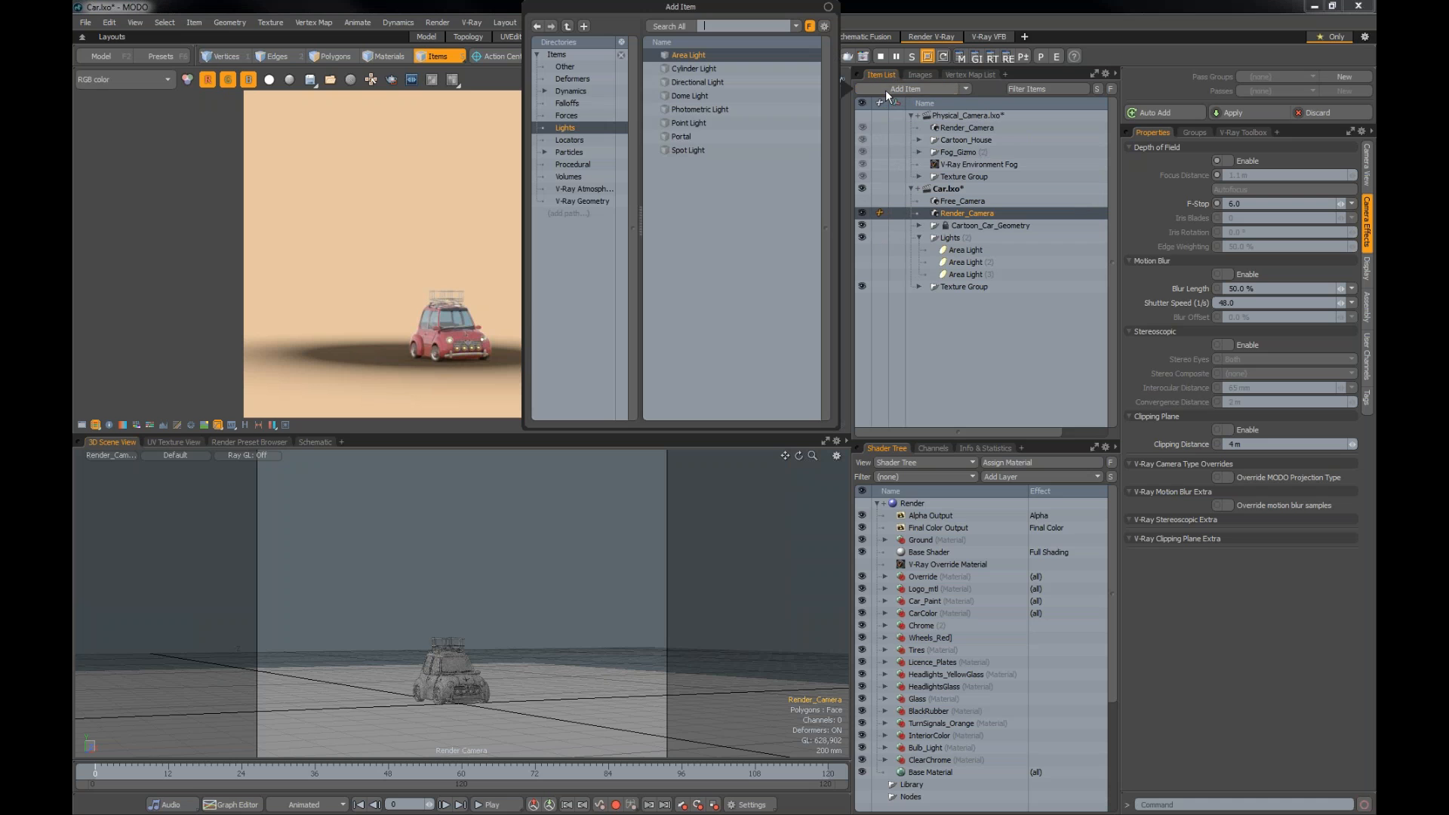
{"action": "left_click", "coordinate": [688, 82]}
{"action": "double_click", "coordinate": [713, 82]}
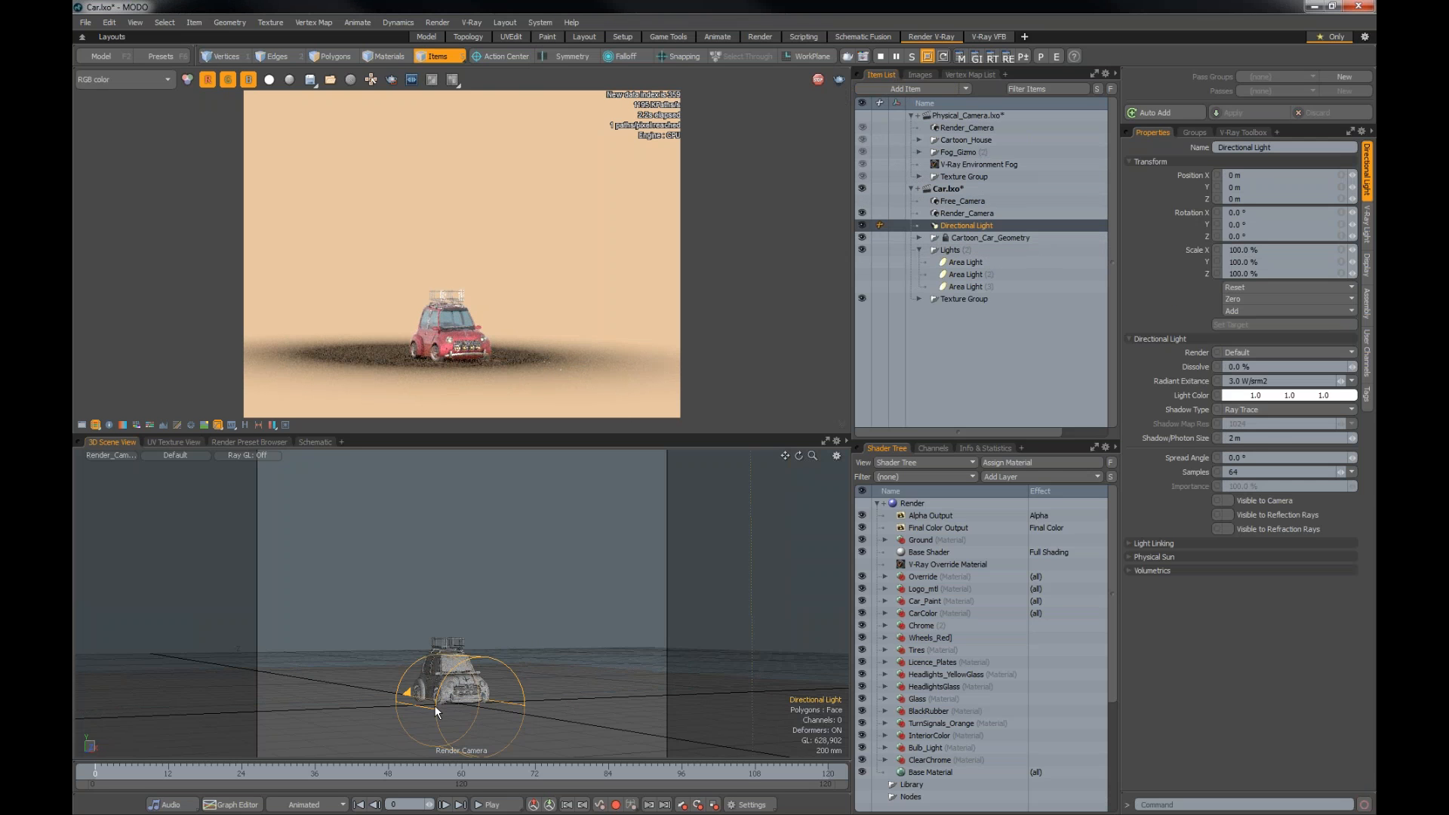
Step: Raise the directional light to about 790 mm in Y and rotate it about -50.6° around X to point downward
{"action": "key", "text": "y"}
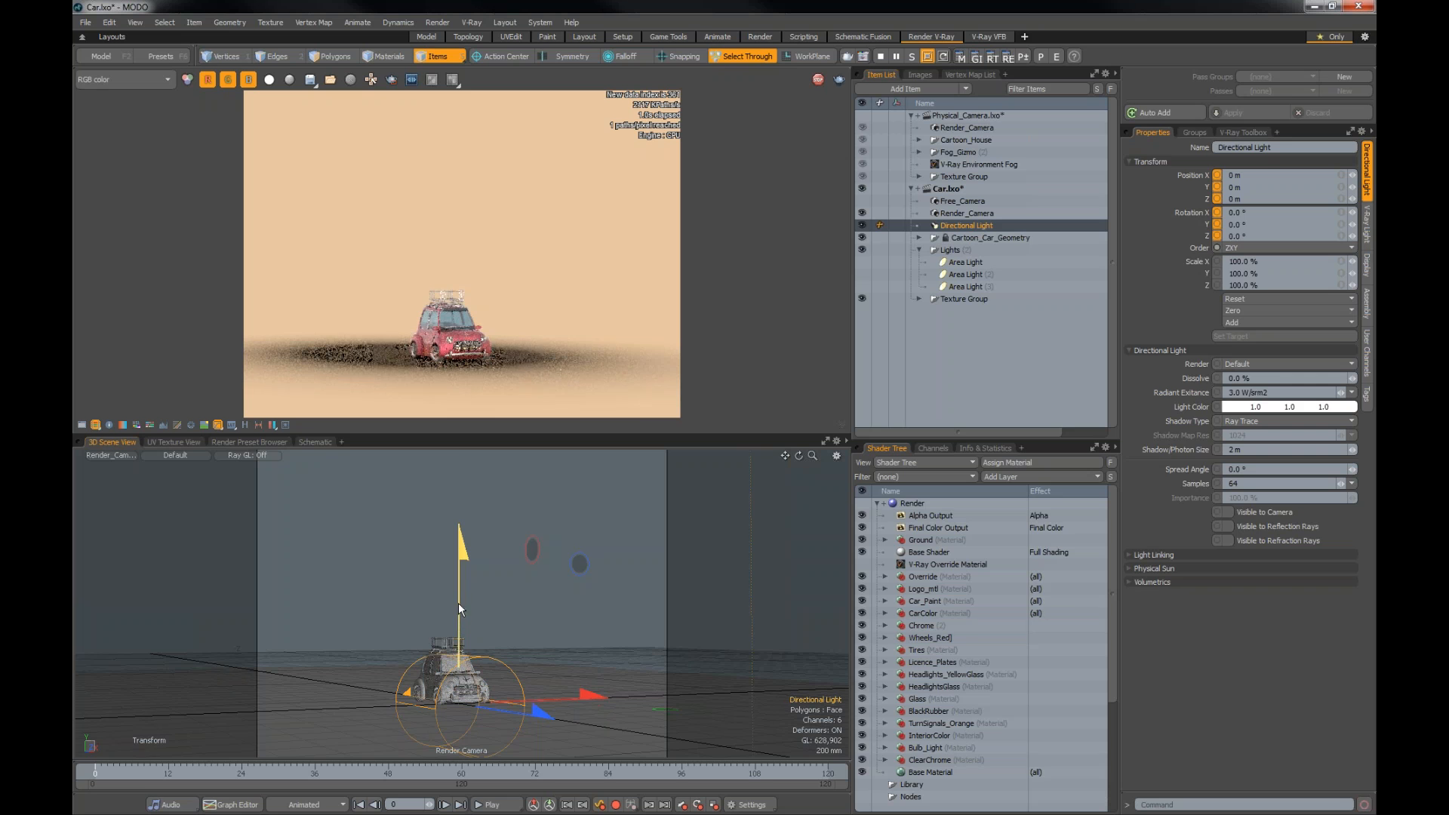
{"action": "left_click_drag", "start_coordinate": [459, 610], "coordinate": [472, 485]}
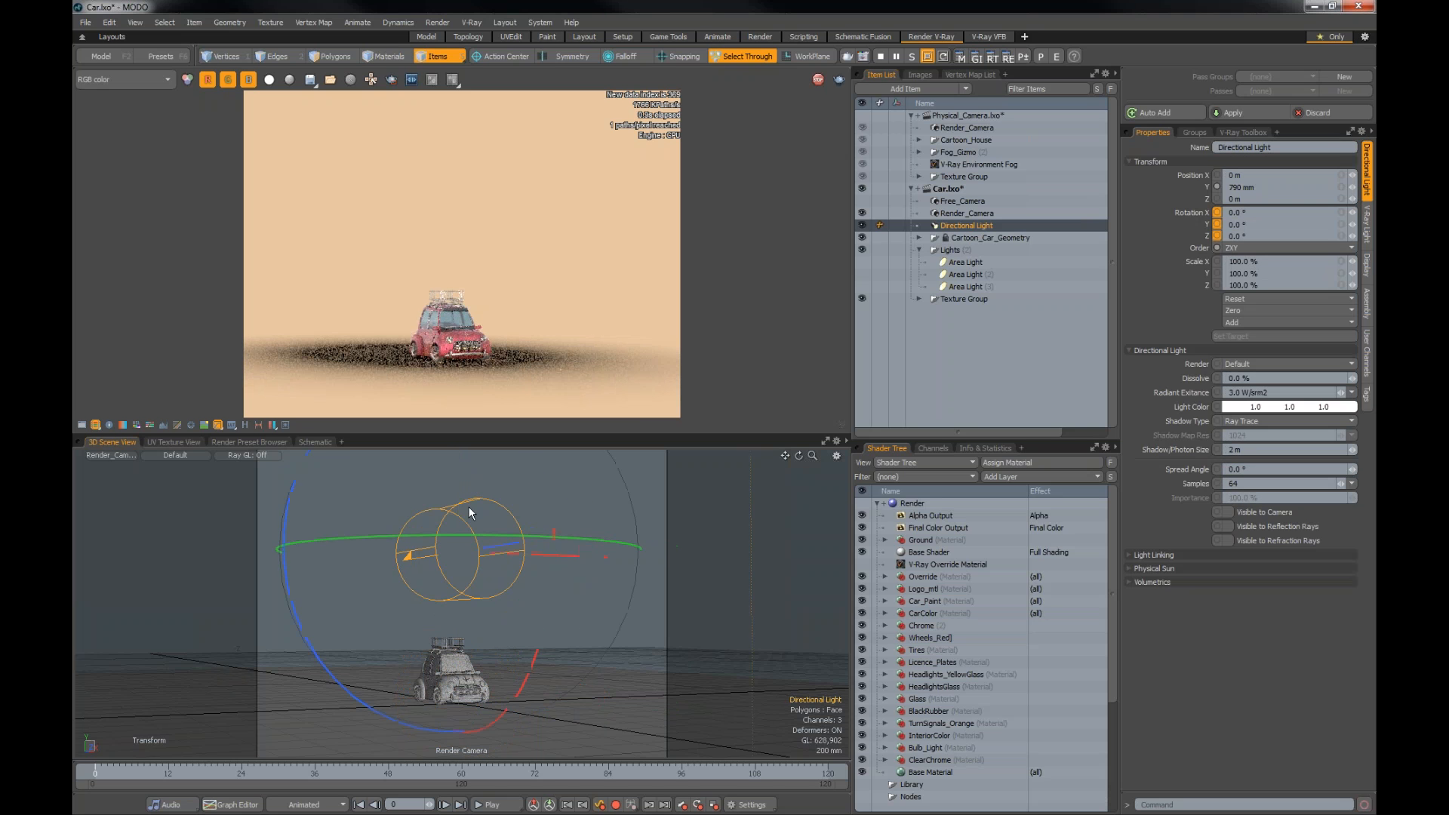
{"action": "left_click_drag", "start_coordinate": [553, 528], "coordinate": [548, 474]}
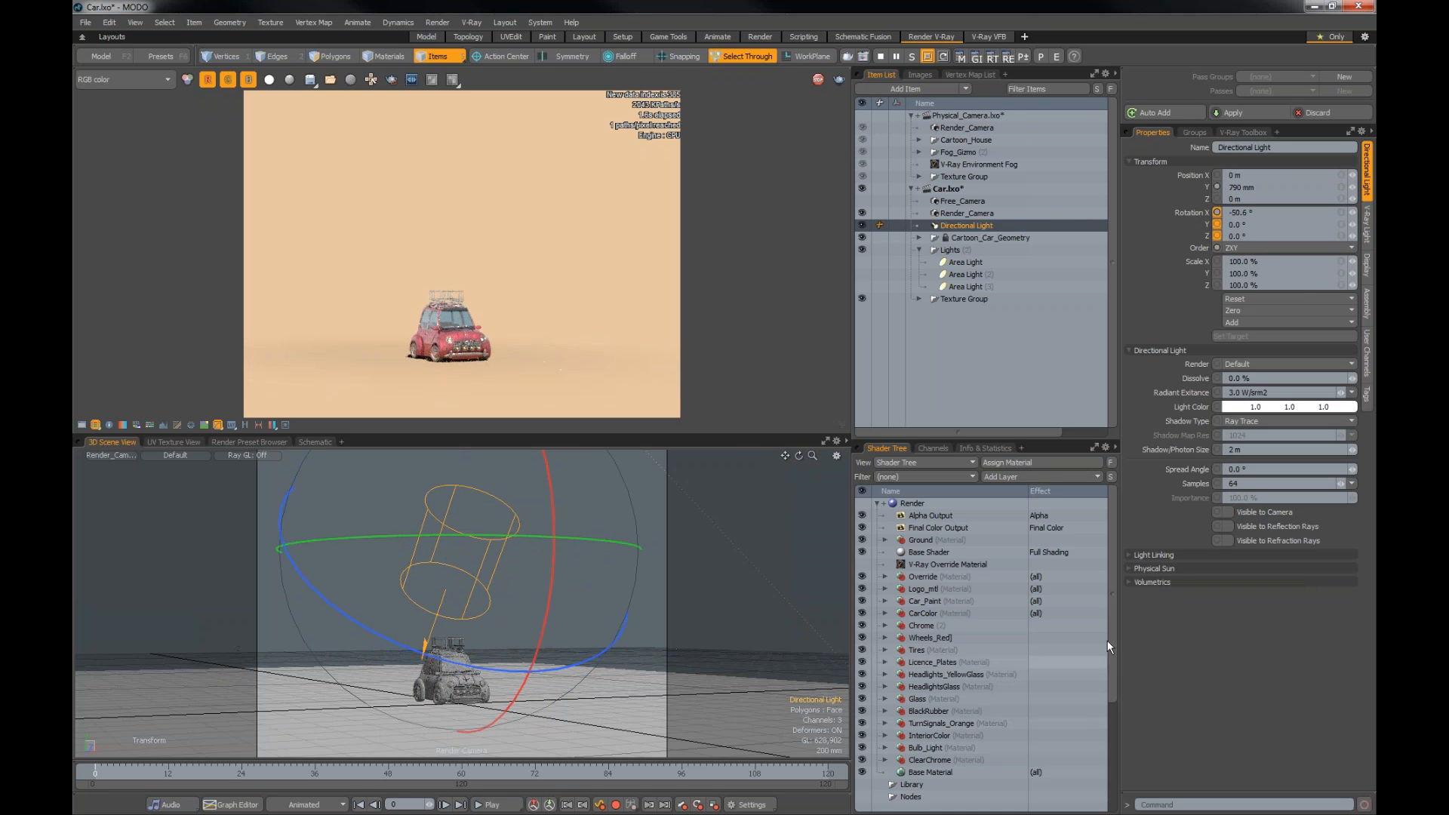
Step: Add V-Ray Sun/Sky to the directional light and frame the car closer in the camera view
{"action": "left_click_drag", "start_coordinate": [1116, 627], "coordinate": [1123, 709]}
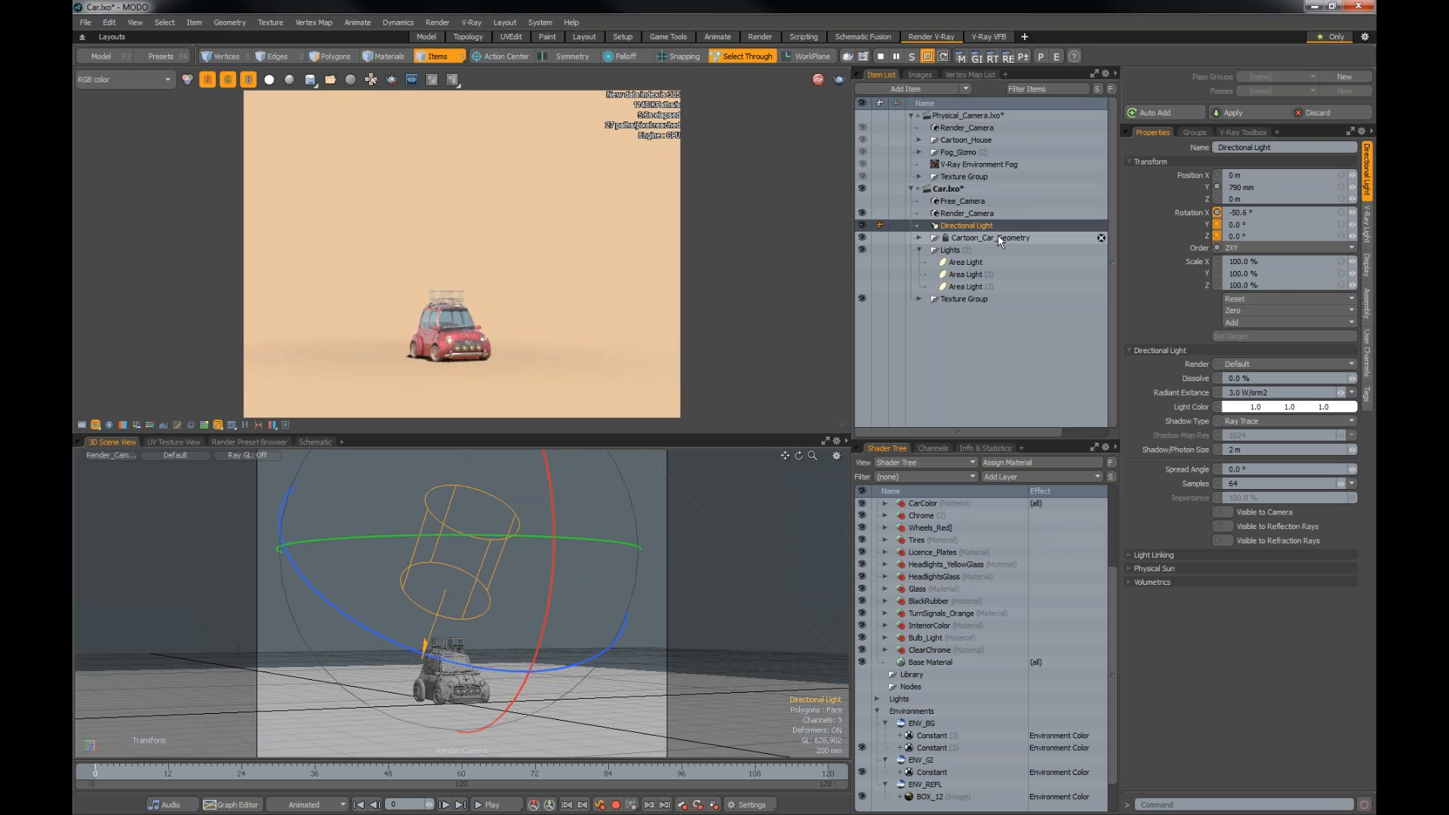
{"action": "left_click", "coordinate": [1024, 58]}
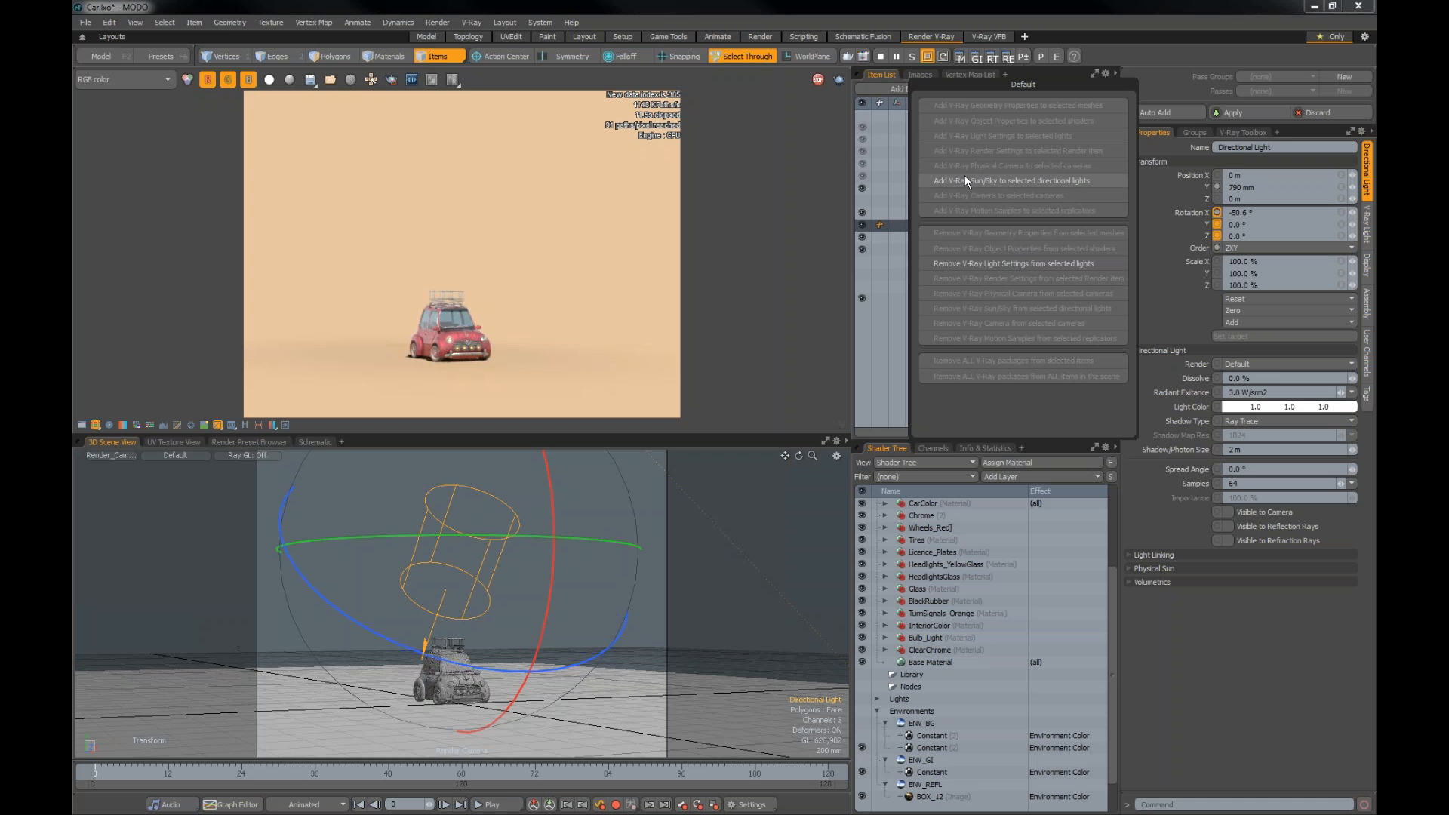
{"action": "left_click", "coordinate": [1065, 180]}
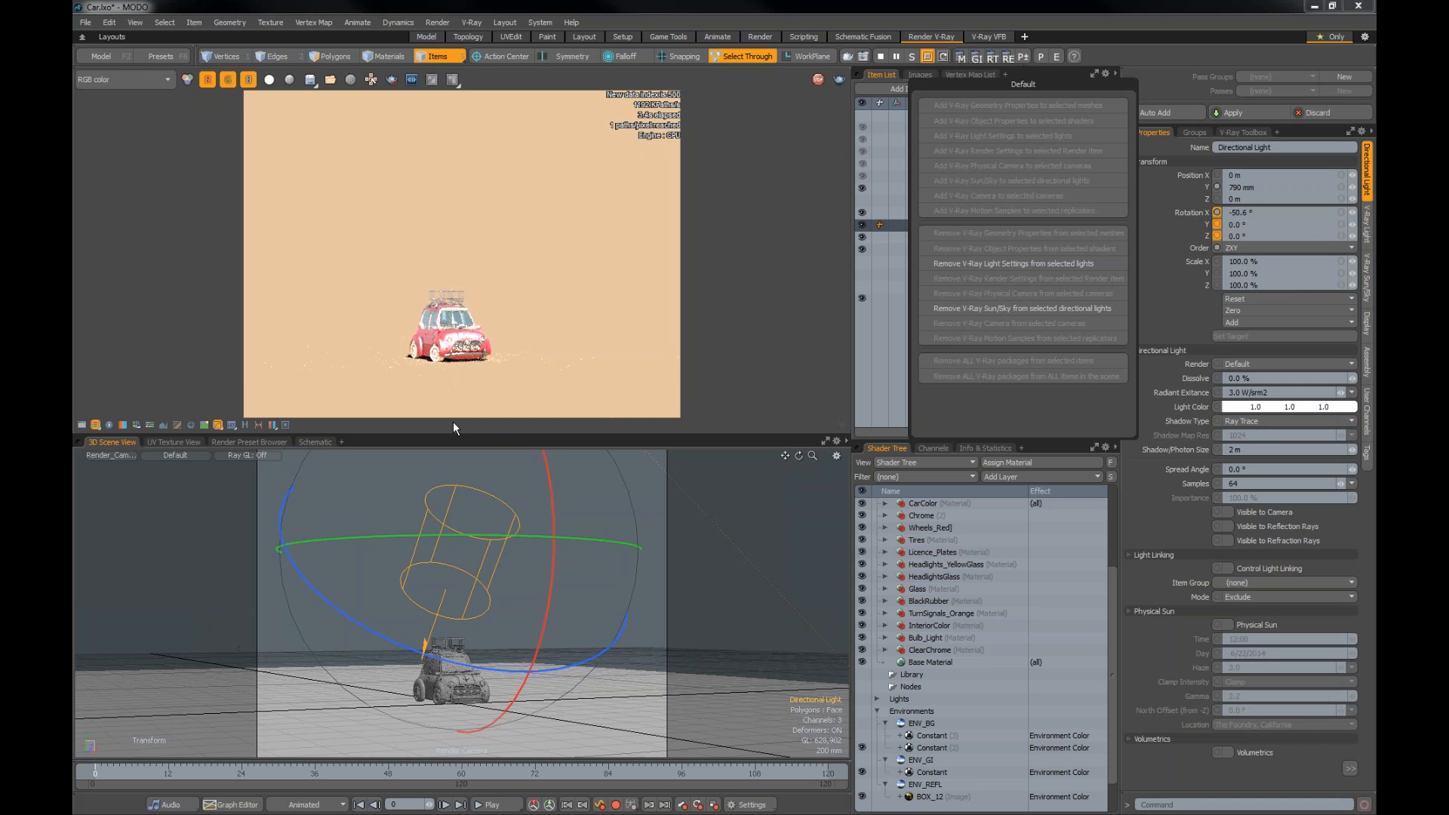
{"action": "scroll", "coordinate": [447, 701], "scroll_direction": "up", "scroll_amount": 5}
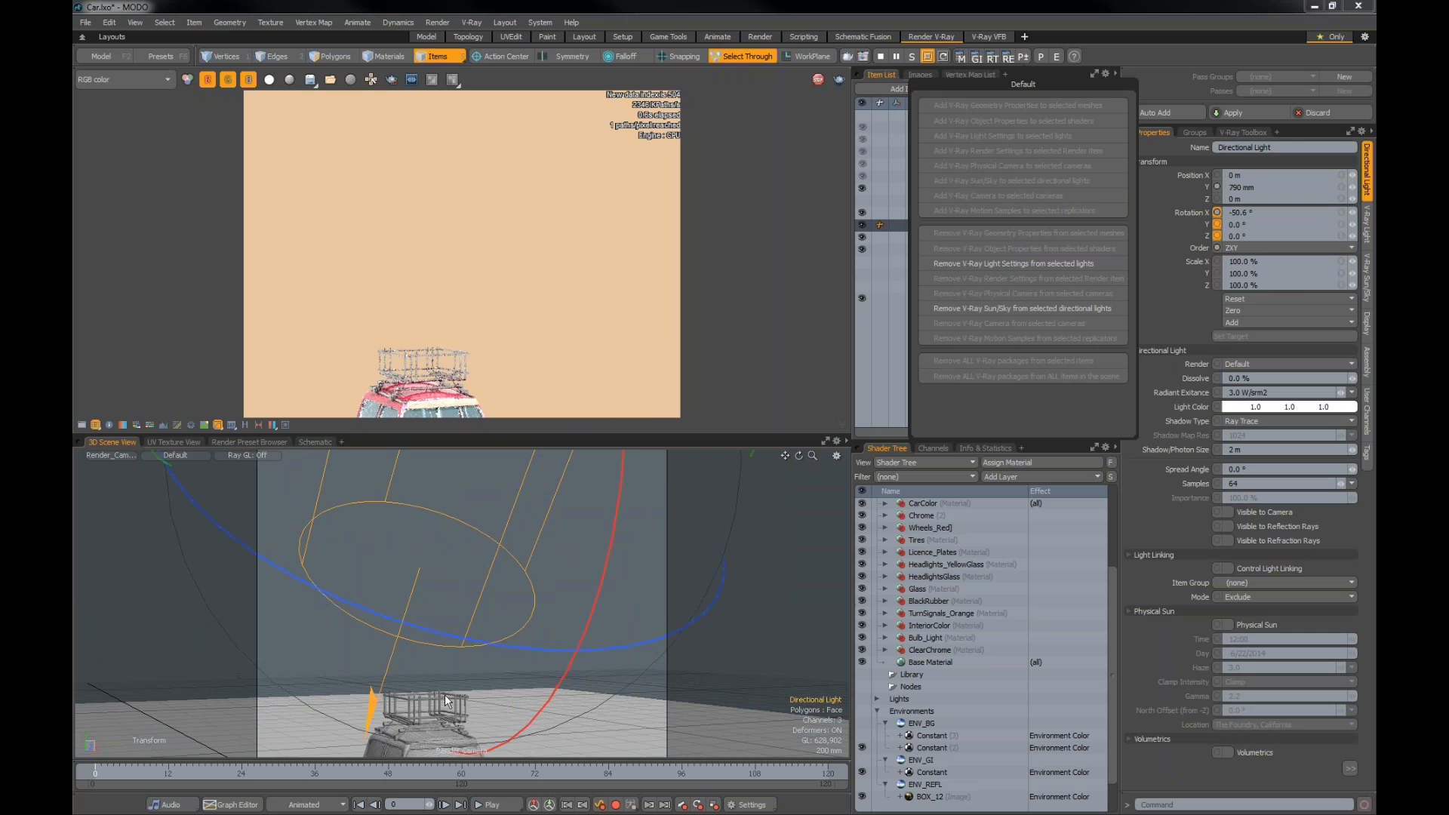
{"action": "scroll", "coordinate": [495, 659], "scroll_direction": "down", "scroll_amount": 5}
{"action": "scroll", "coordinate": [500, 633], "scroll_direction": "down", "scroll_amount": 2}
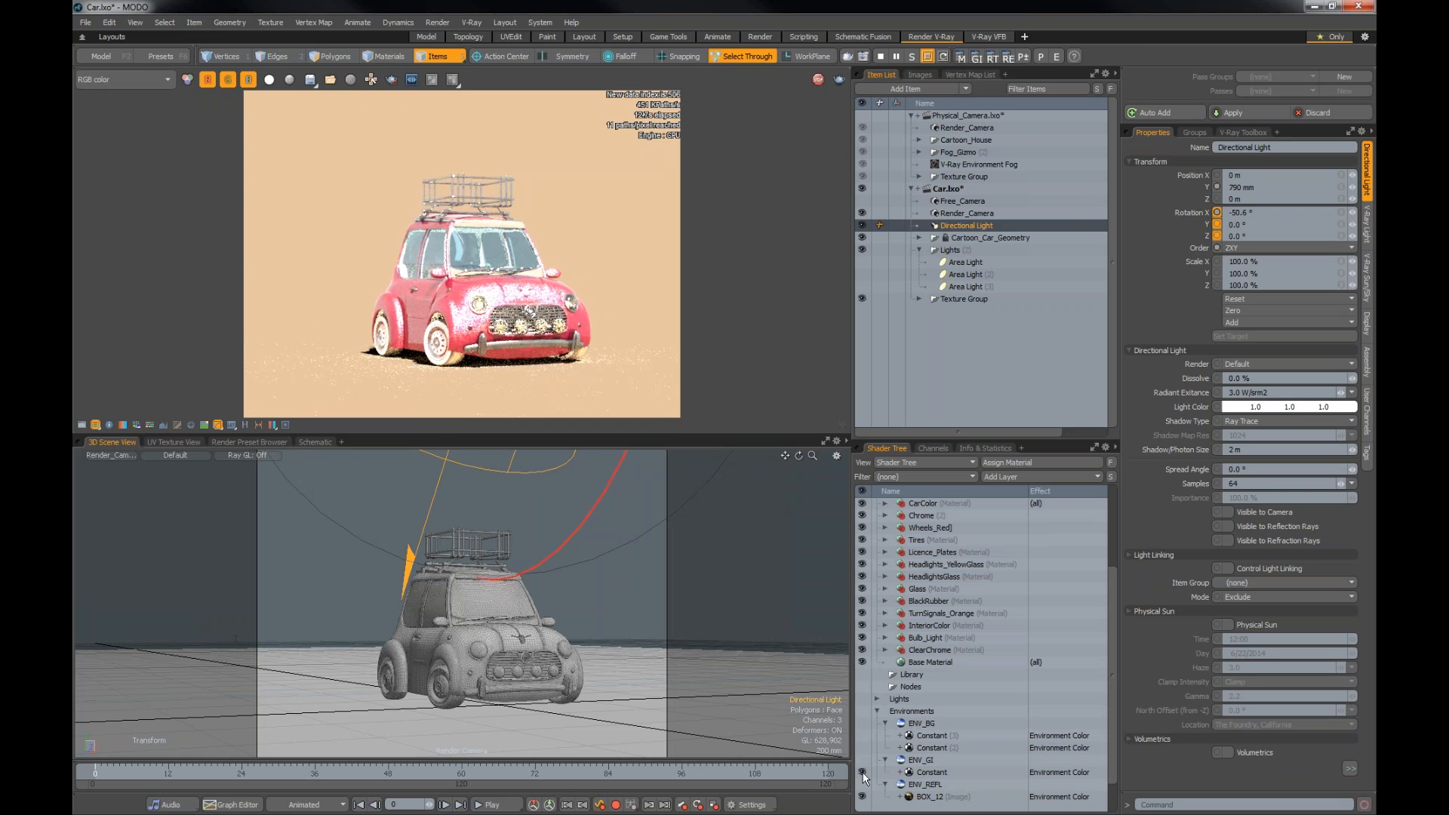
Step: Add an Environment Material to the Environments group of the car scene
{"action": "left_click", "coordinate": [928, 713]}
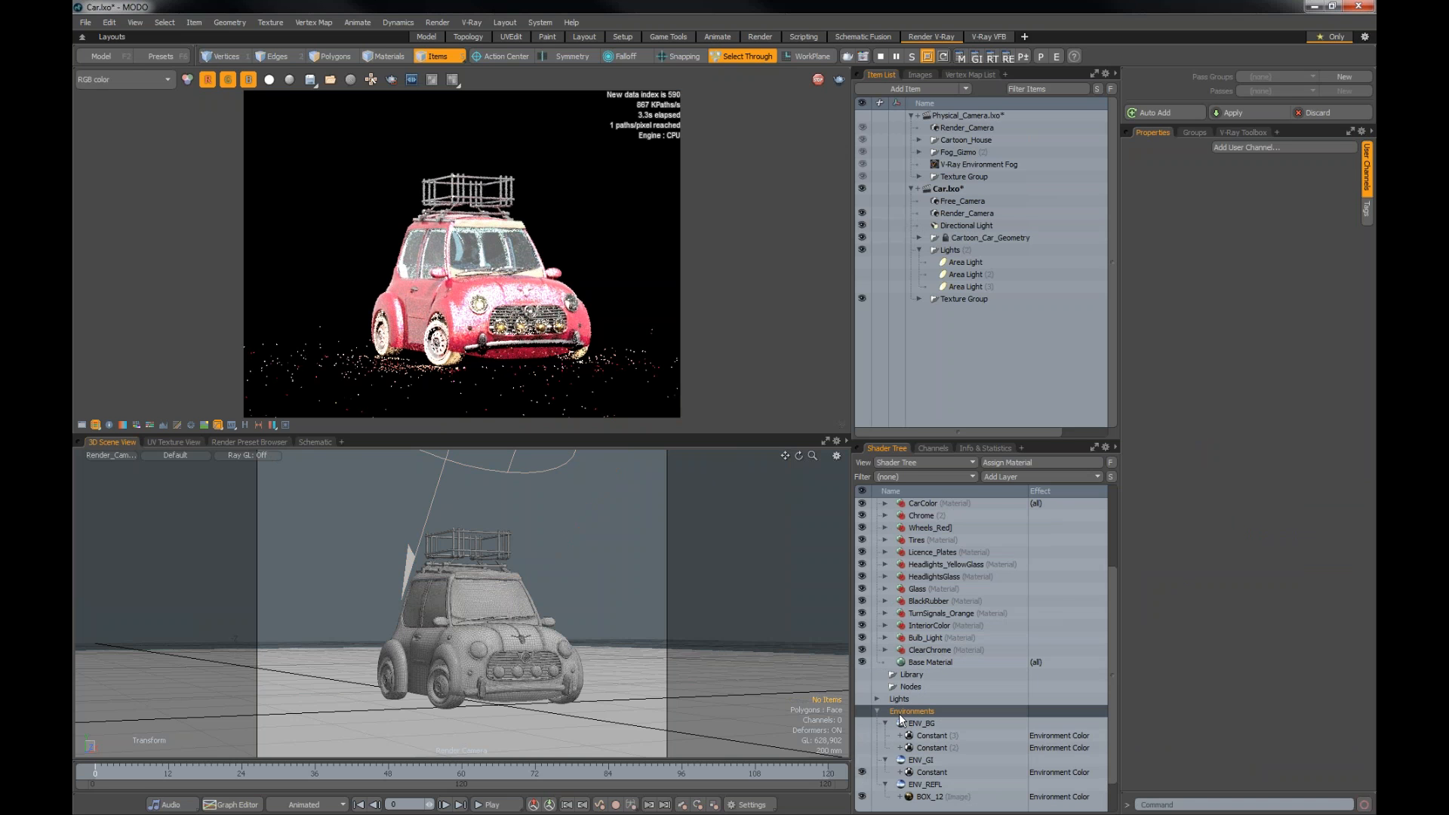
{"action": "left_click", "coordinate": [994, 480]}
{"action": "mouse_move", "coordinate": [989, 499]}
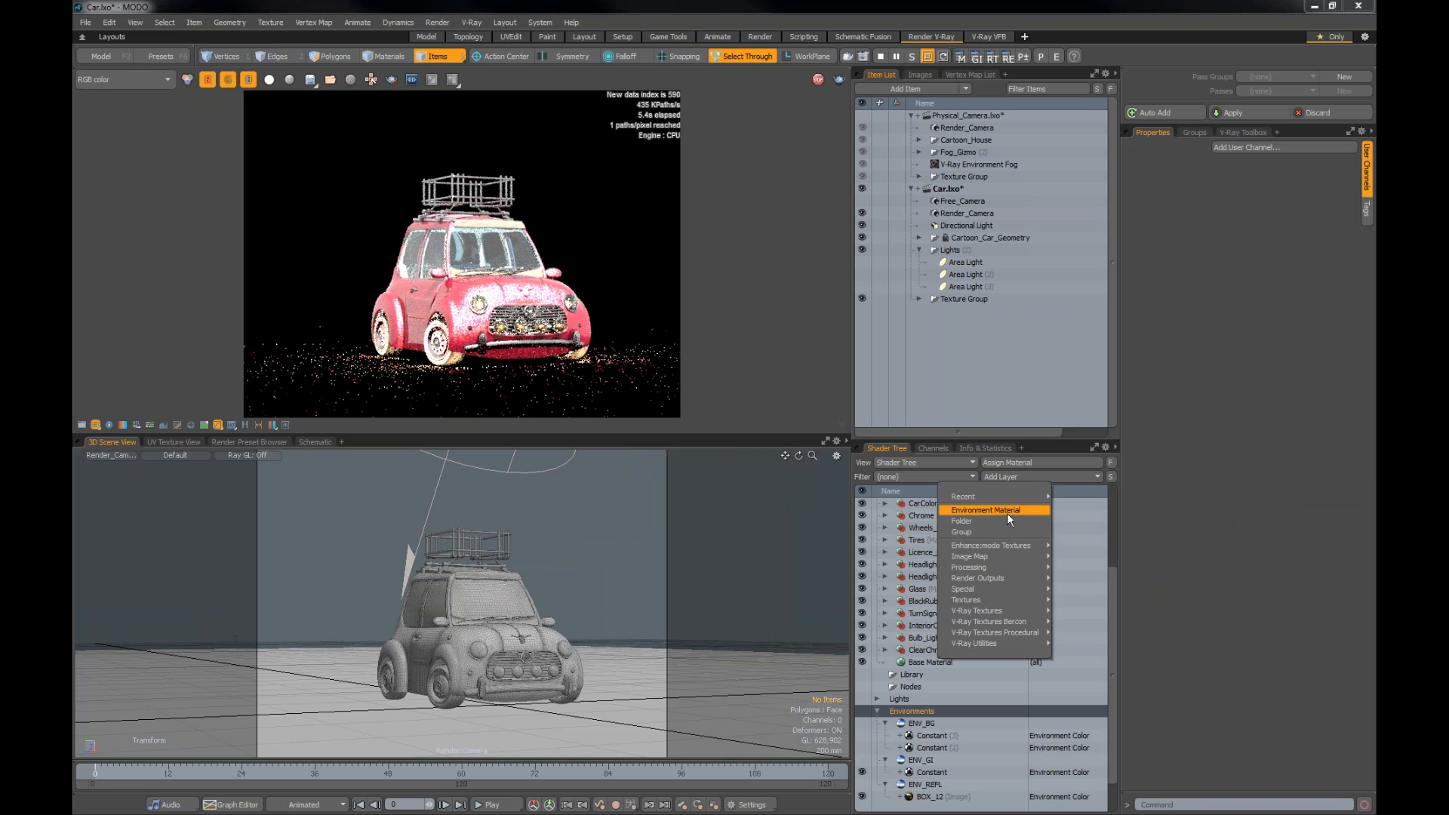
{"action": "left_click", "coordinate": [997, 508]}
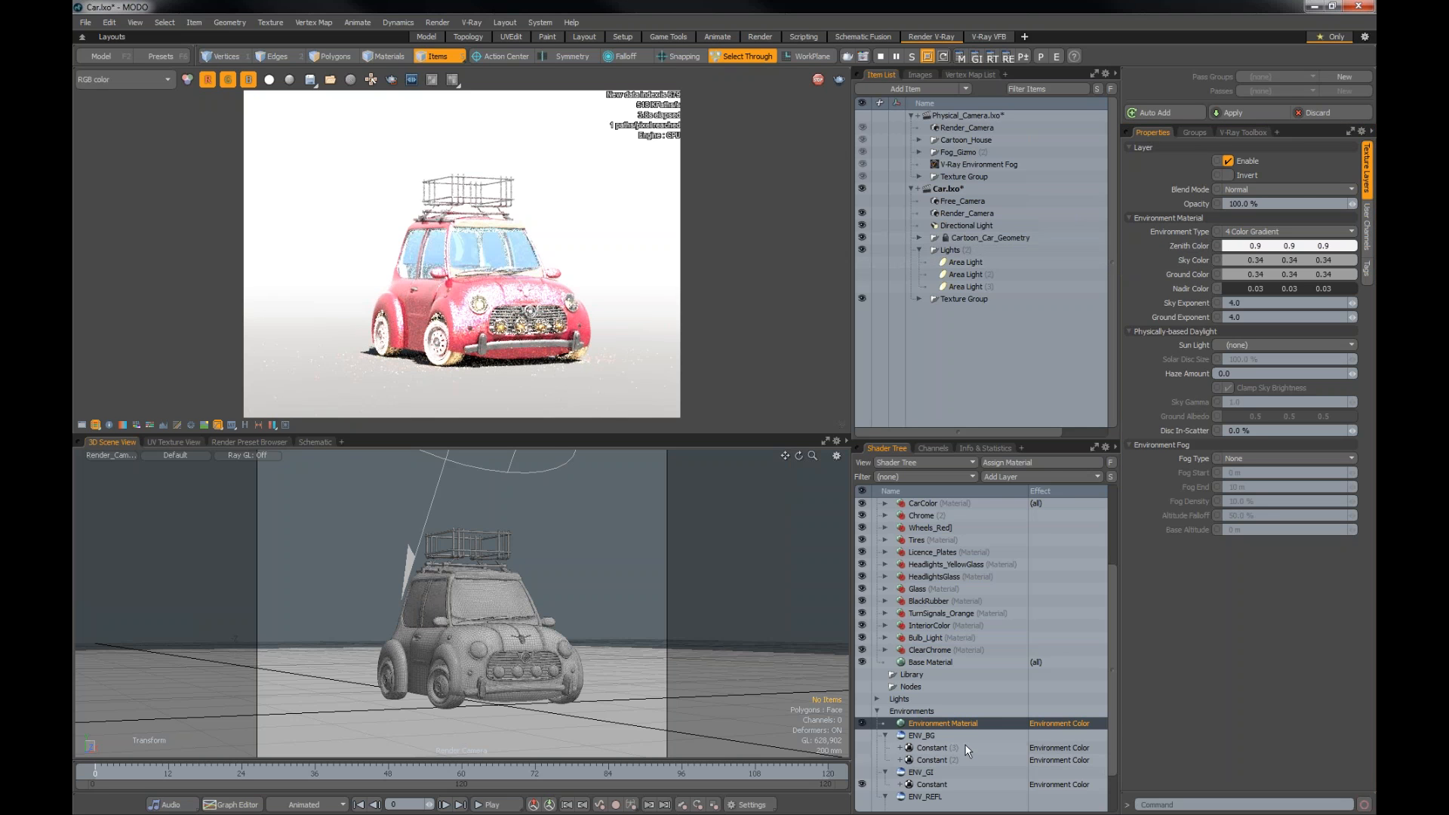
Step: Set the Environment Material's type to Physically-based Daylight and assign the Directional Light as its sun light
{"action": "left_click", "coordinate": [1249, 234]}
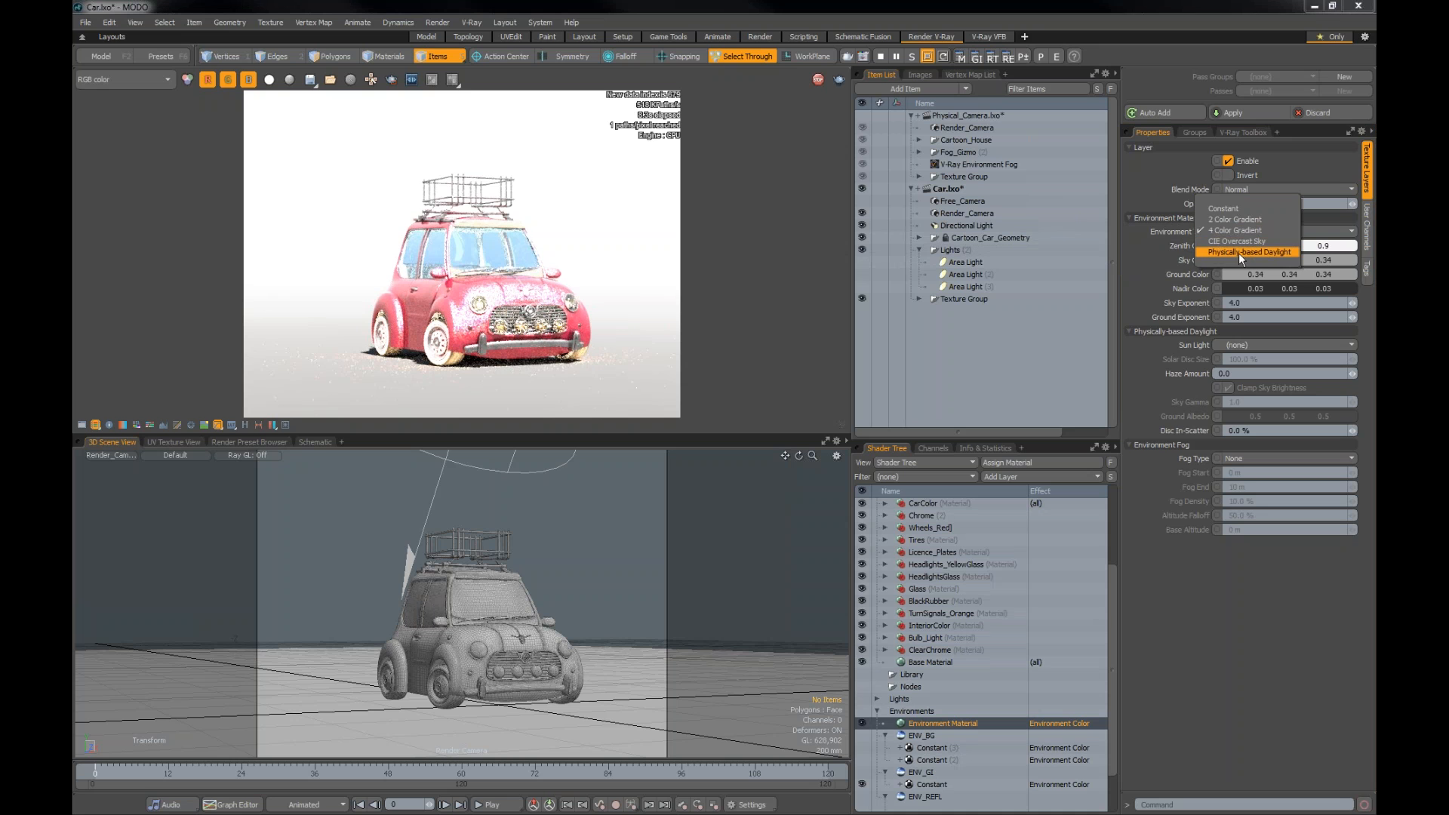
{"action": "left_click", "coordinate": [1259, 254]}
{"action": "left_click", "coordinate": [1244, 228]}
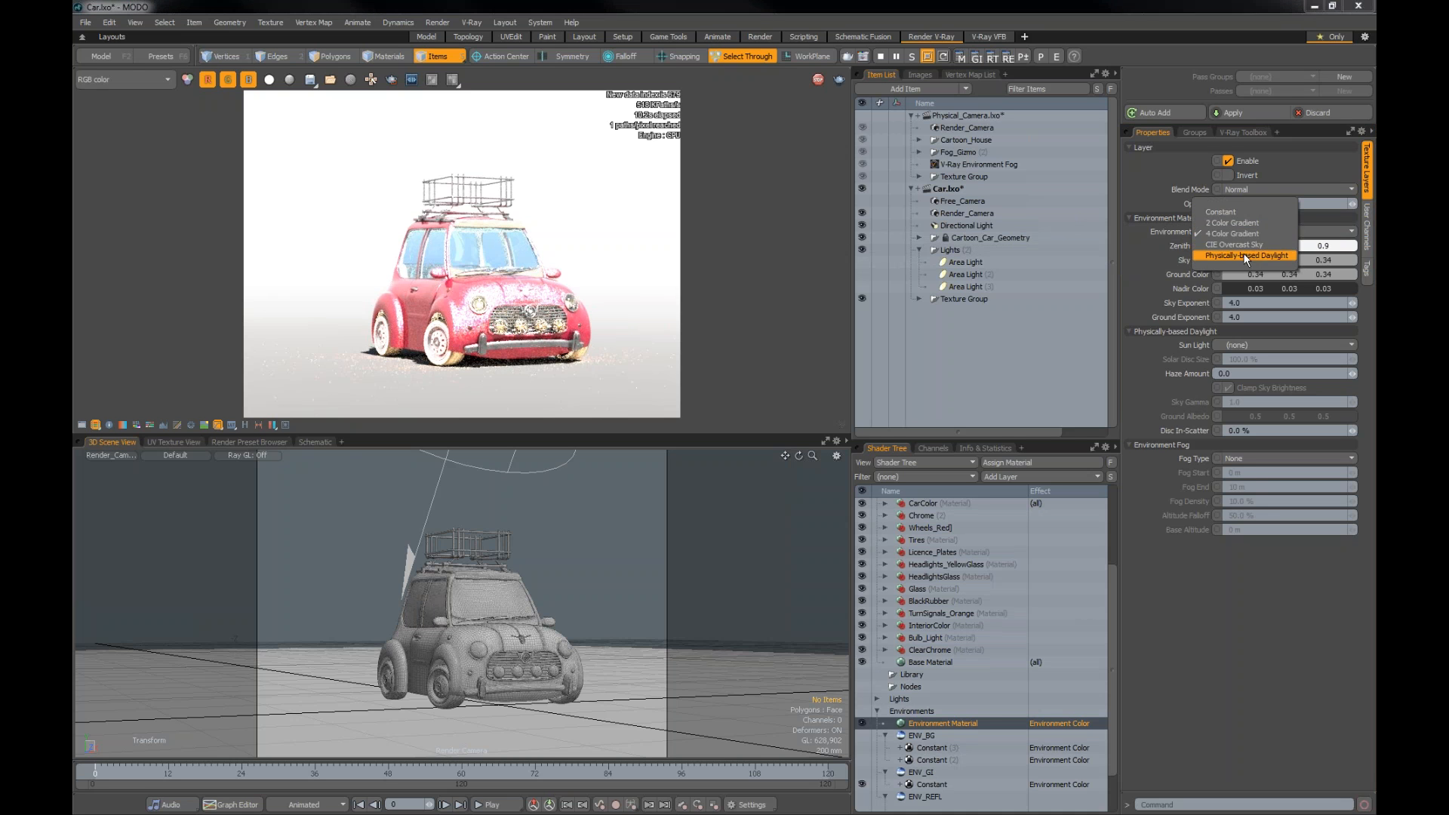
{"action": "left_click", "coordinate": [1246, 256]}
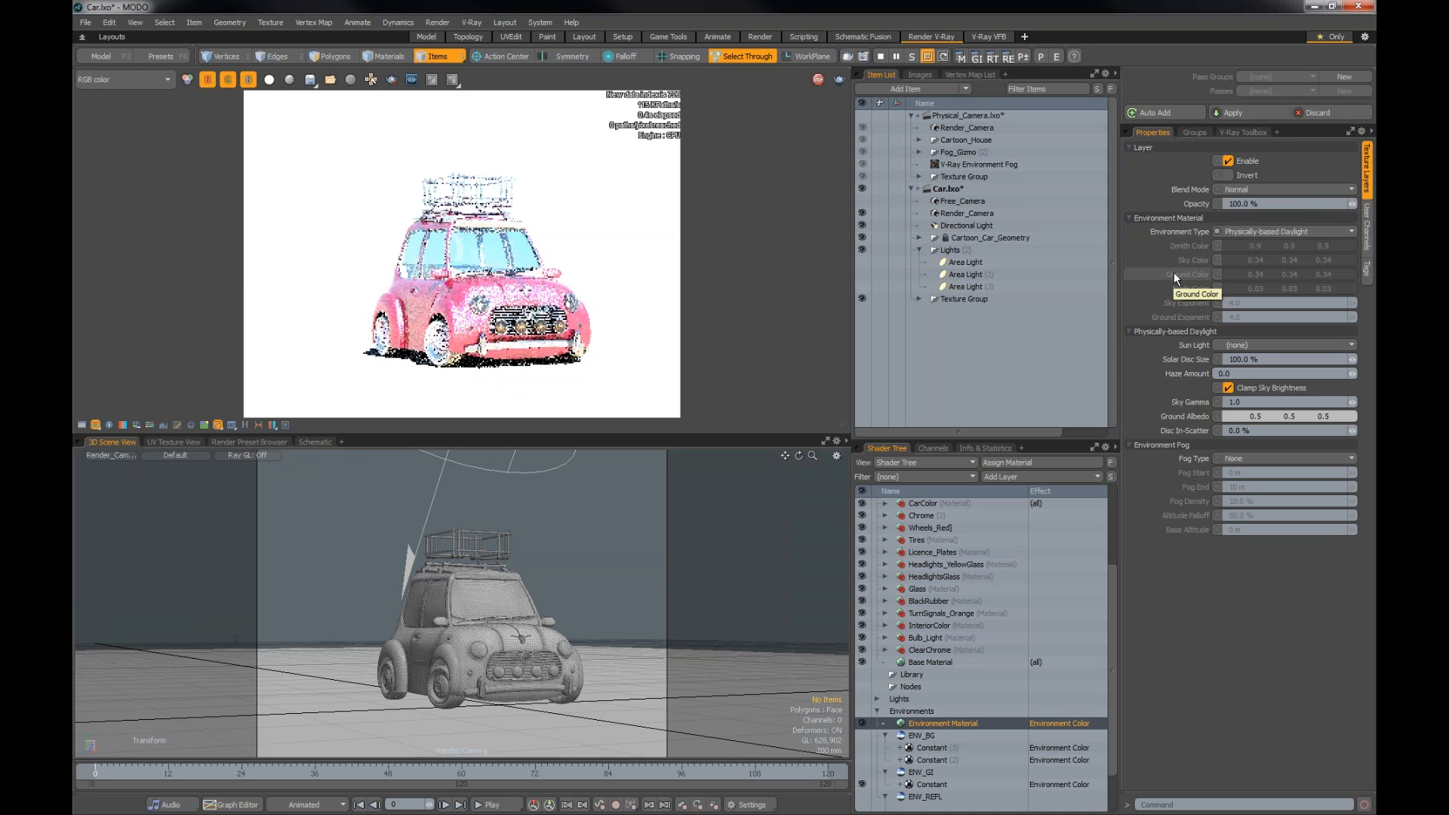
{"action": "left_click", "coordinate": [1262, 346]}
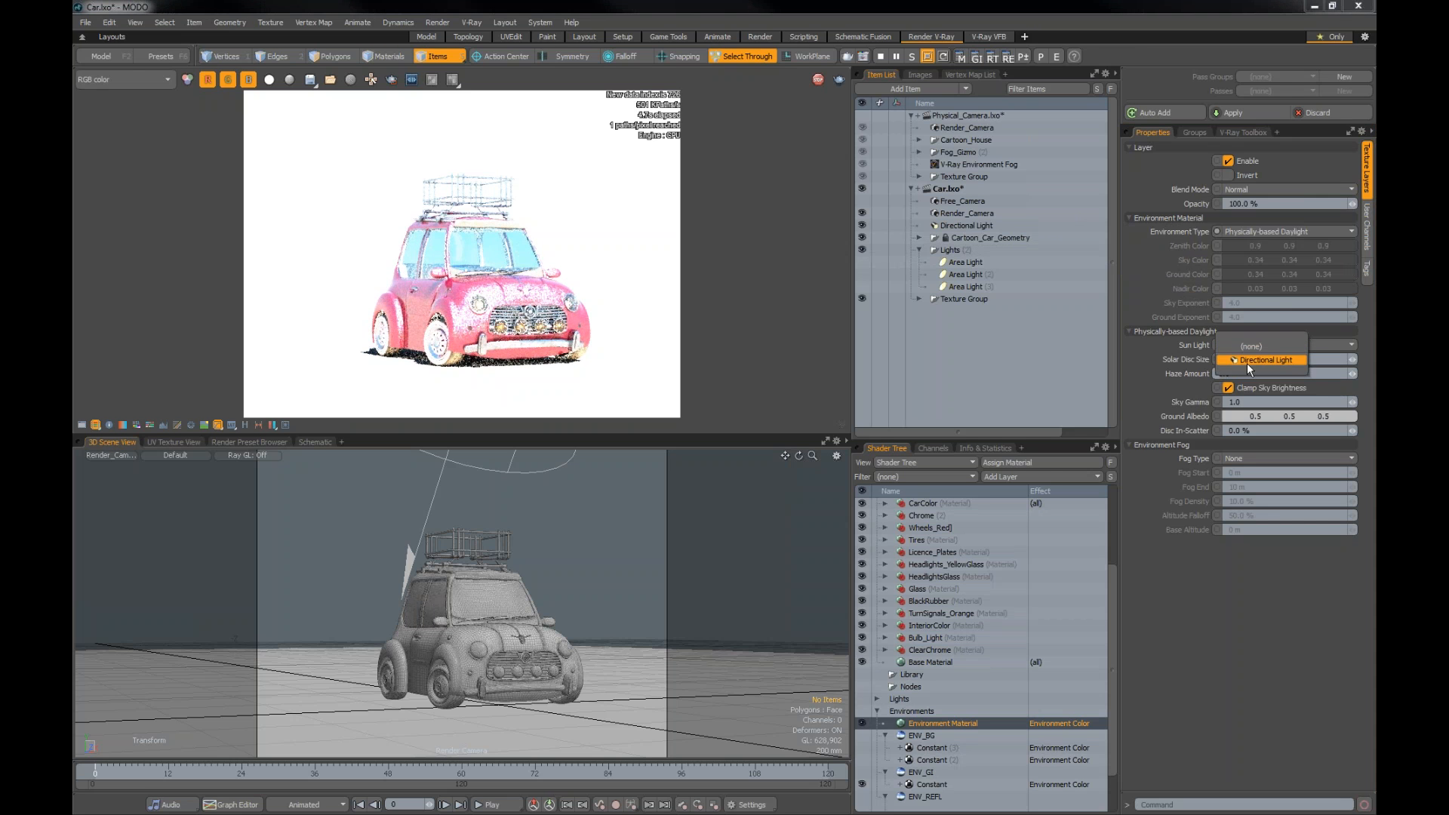
{"action": "left_click", "coordinate": [1246, 364]}
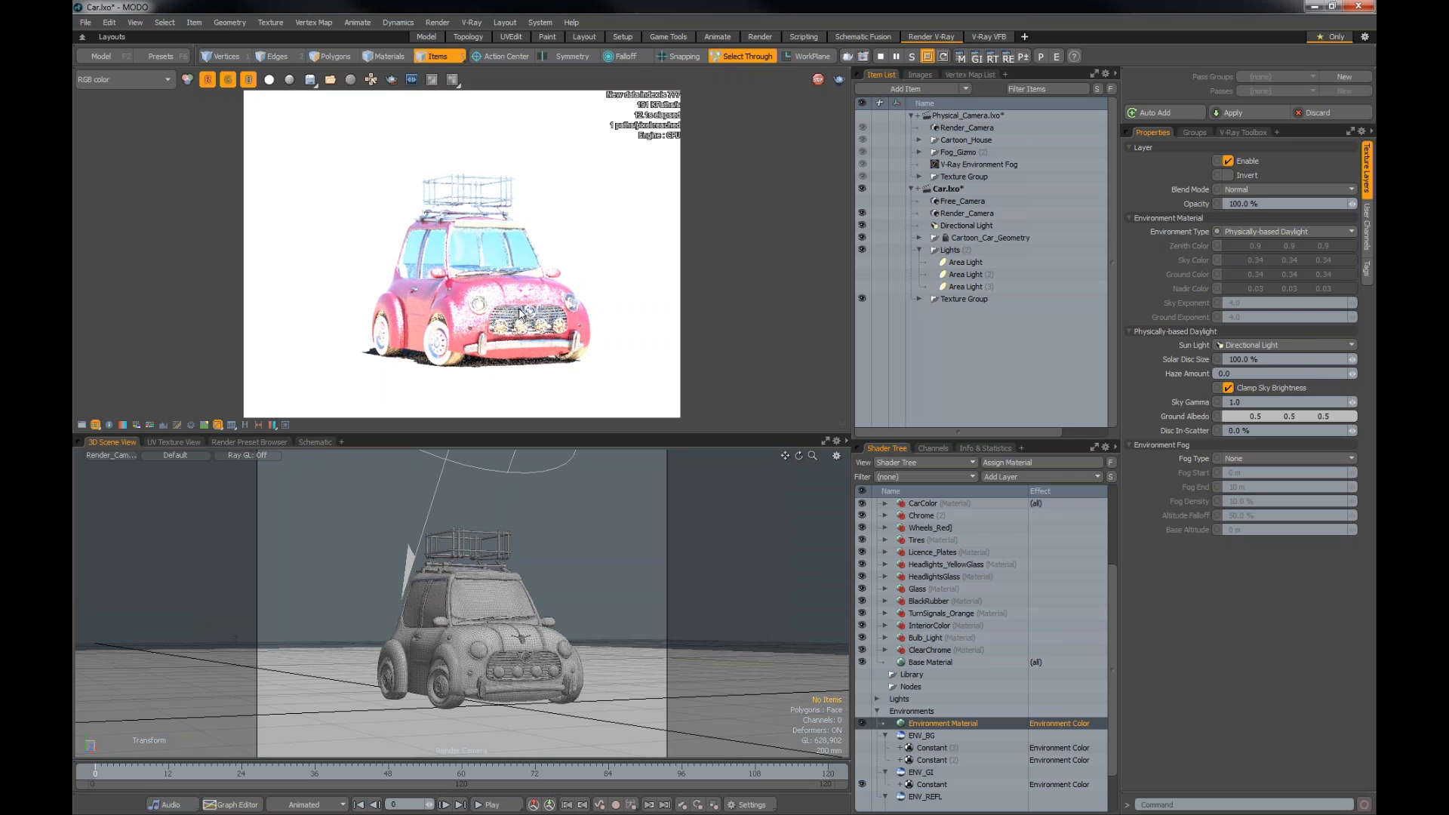
Step: Set the directional light's V-Ray Sun/Sky Intensity Multiplier to 0.01
{"action": "left_click", "coordinate": [109, 456]}
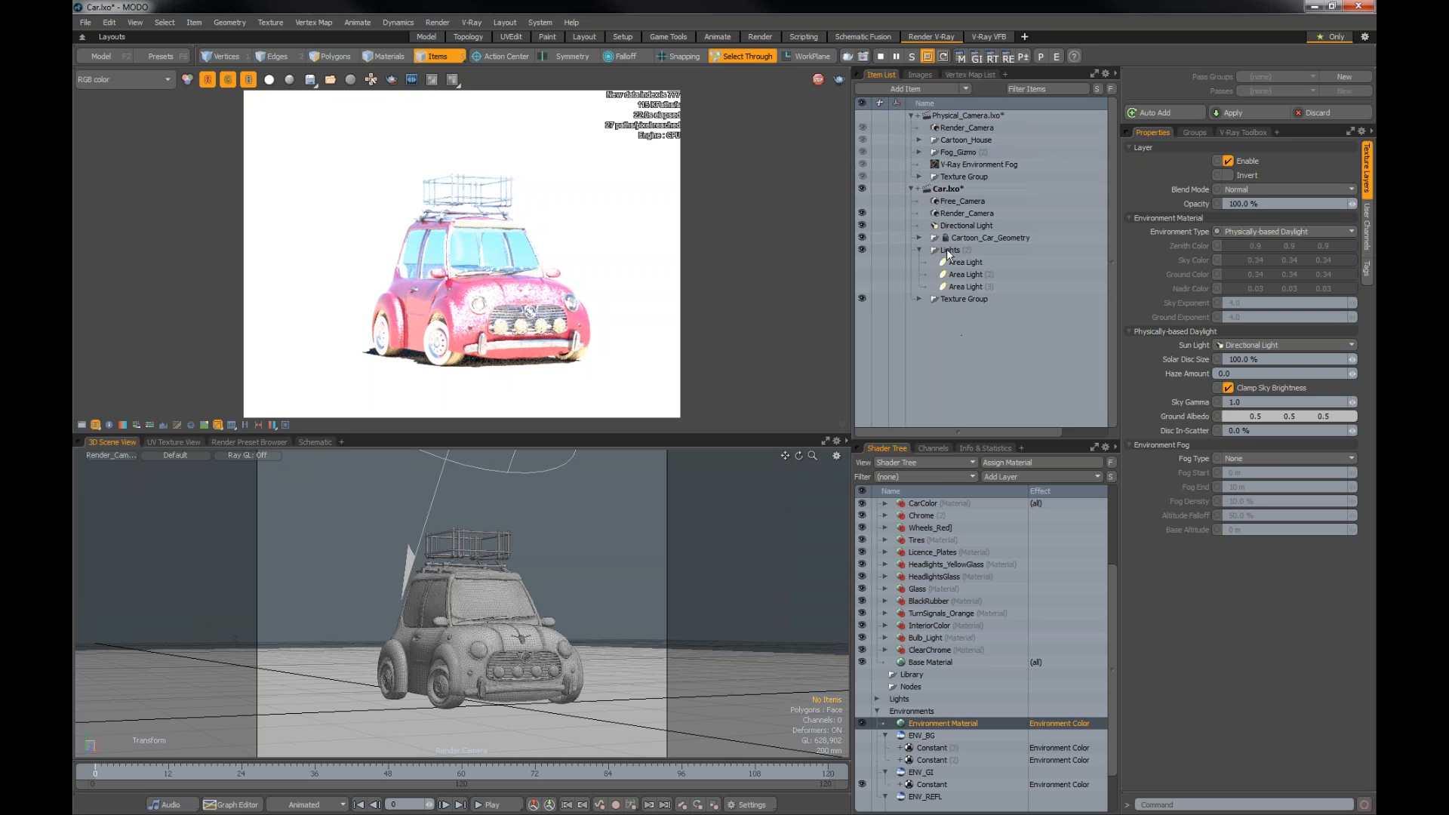
{"action": "left_click", "coordinate": [962, 225]}
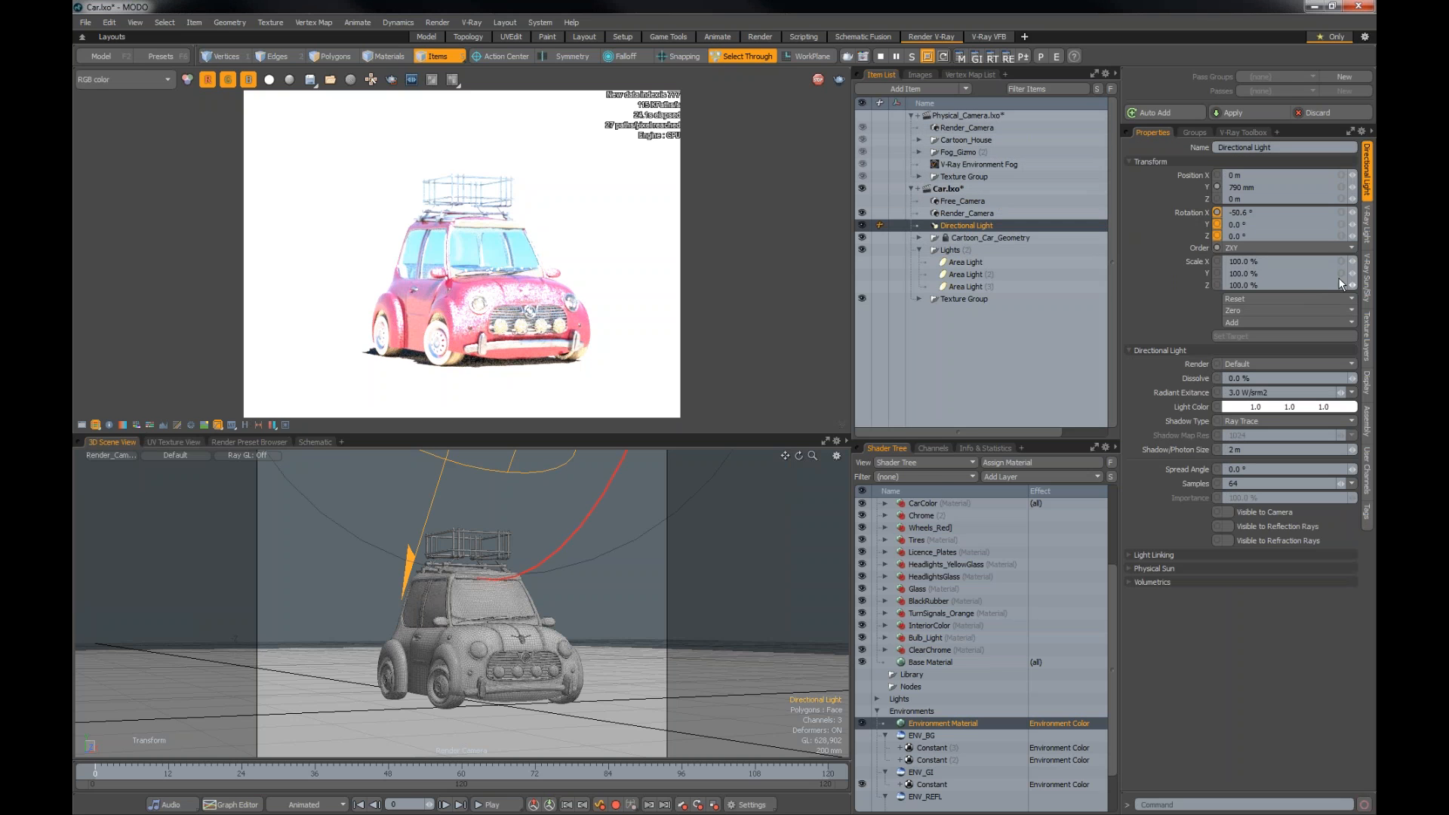
{"action": "left_click", "coordinate": [1367, 279]}
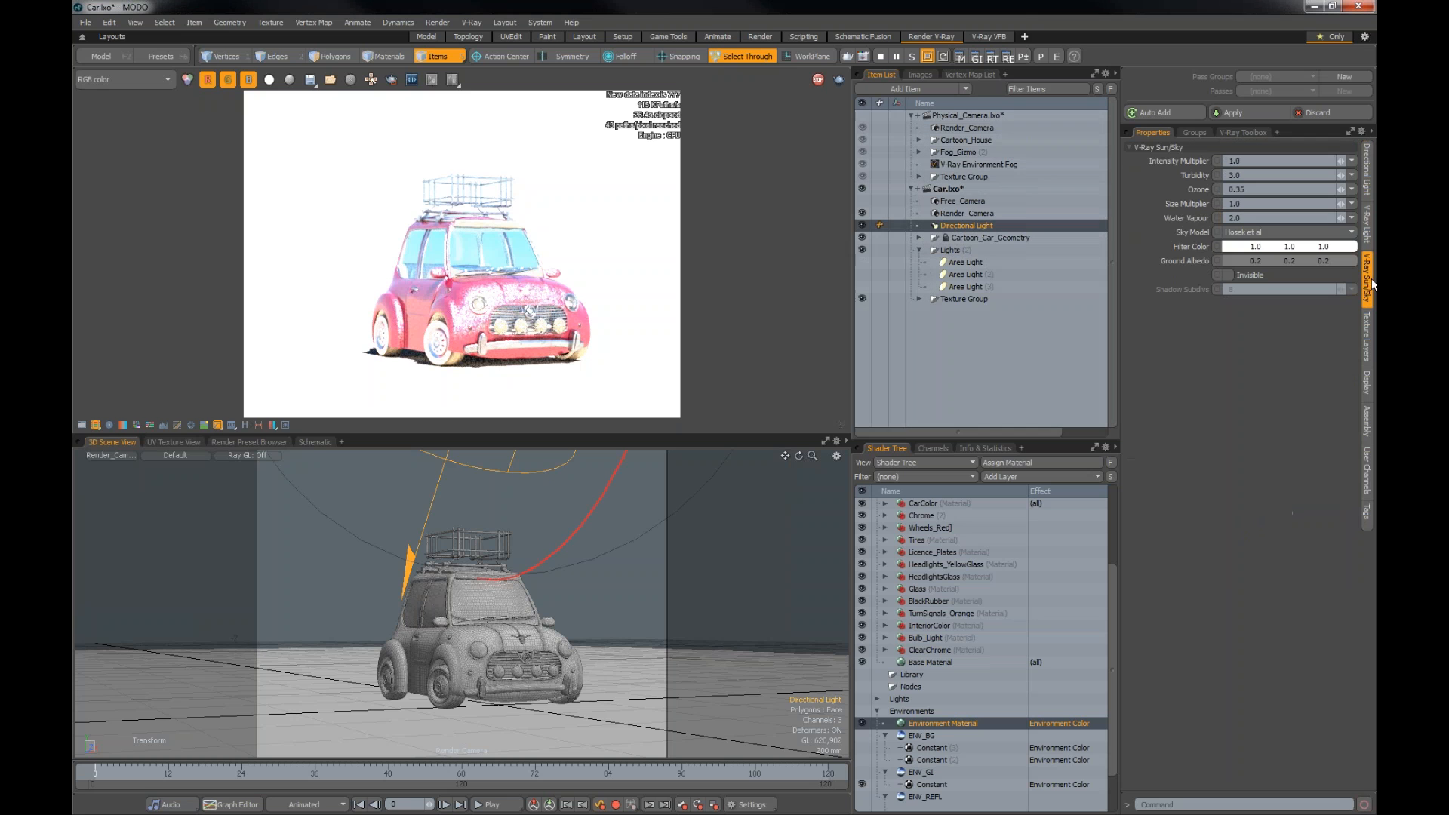
{"action": "left_click", "coordinate": [1256, 161]}
{"action": "type", "text": "0."}
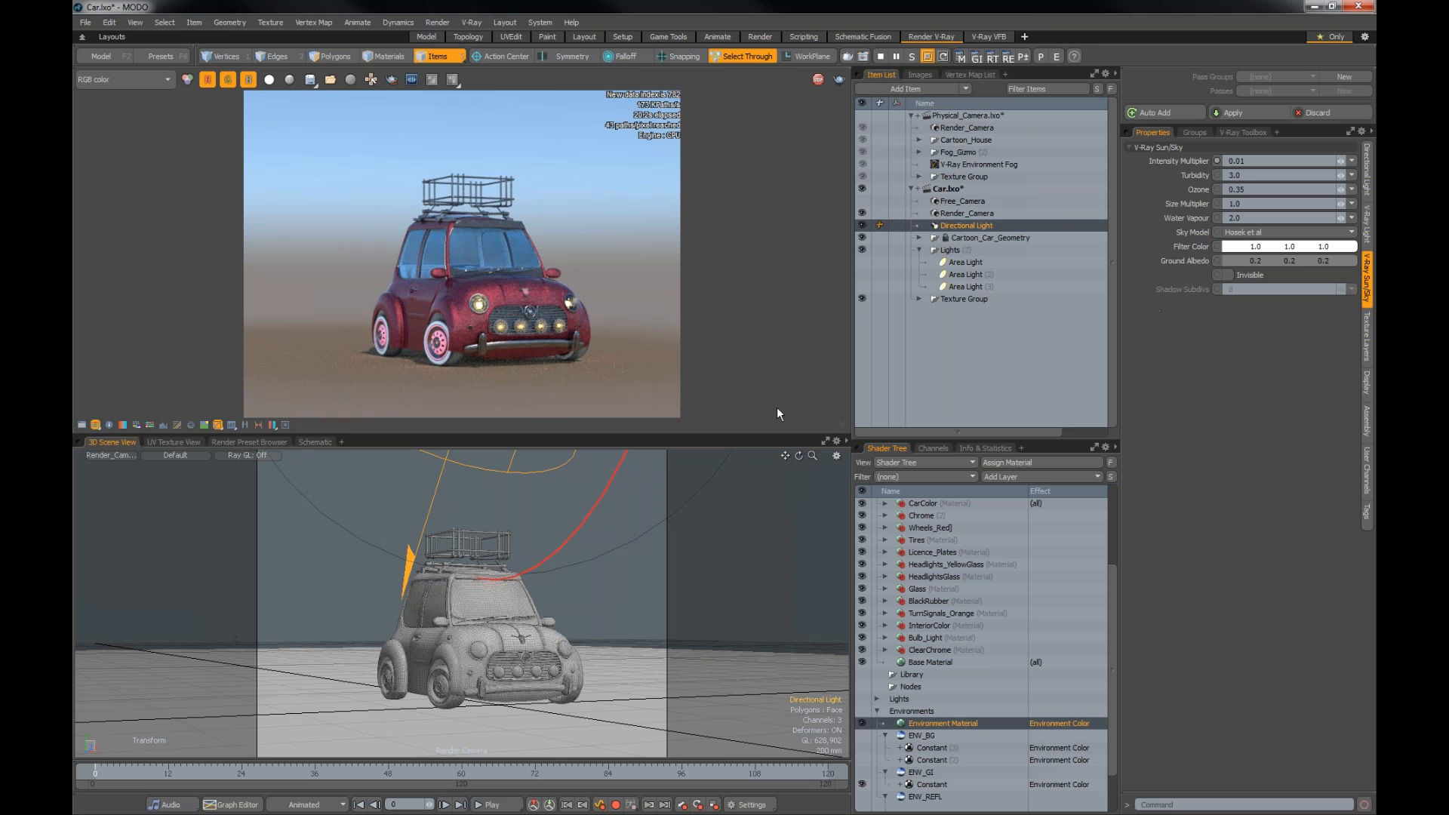
Step: Rotate the directional light around X to try several sun angles, then return it to its starting orientation
{"action": "left_click", "coordinate": [578, 530]}
{"action": "left_click_drag", "start_coordinate": [575, 532], "coordinate": [607, 499]}
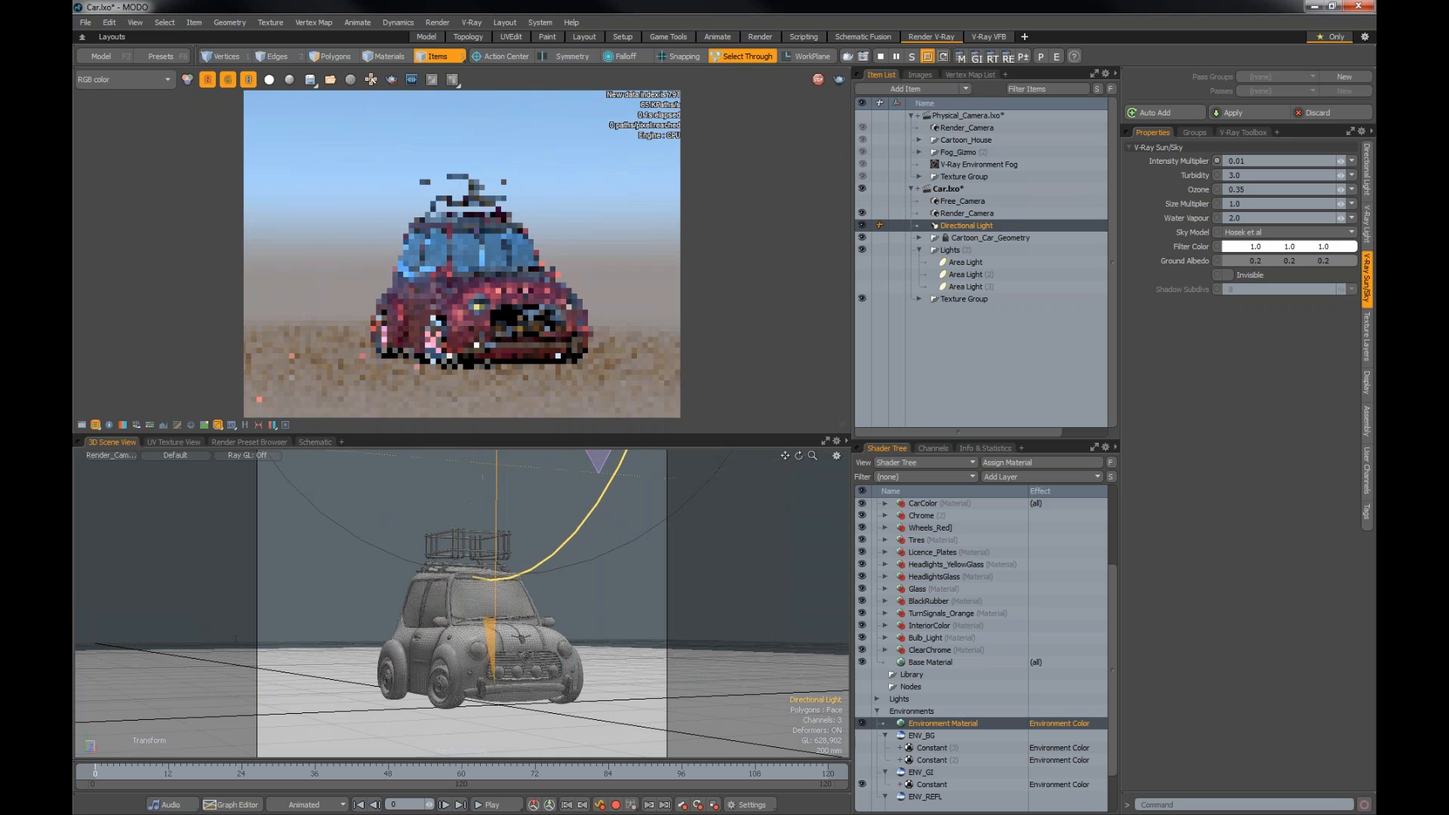
{"action": "left_click_drag", "start_coordinate": [539, 569], "coordinate": [580, 537]}
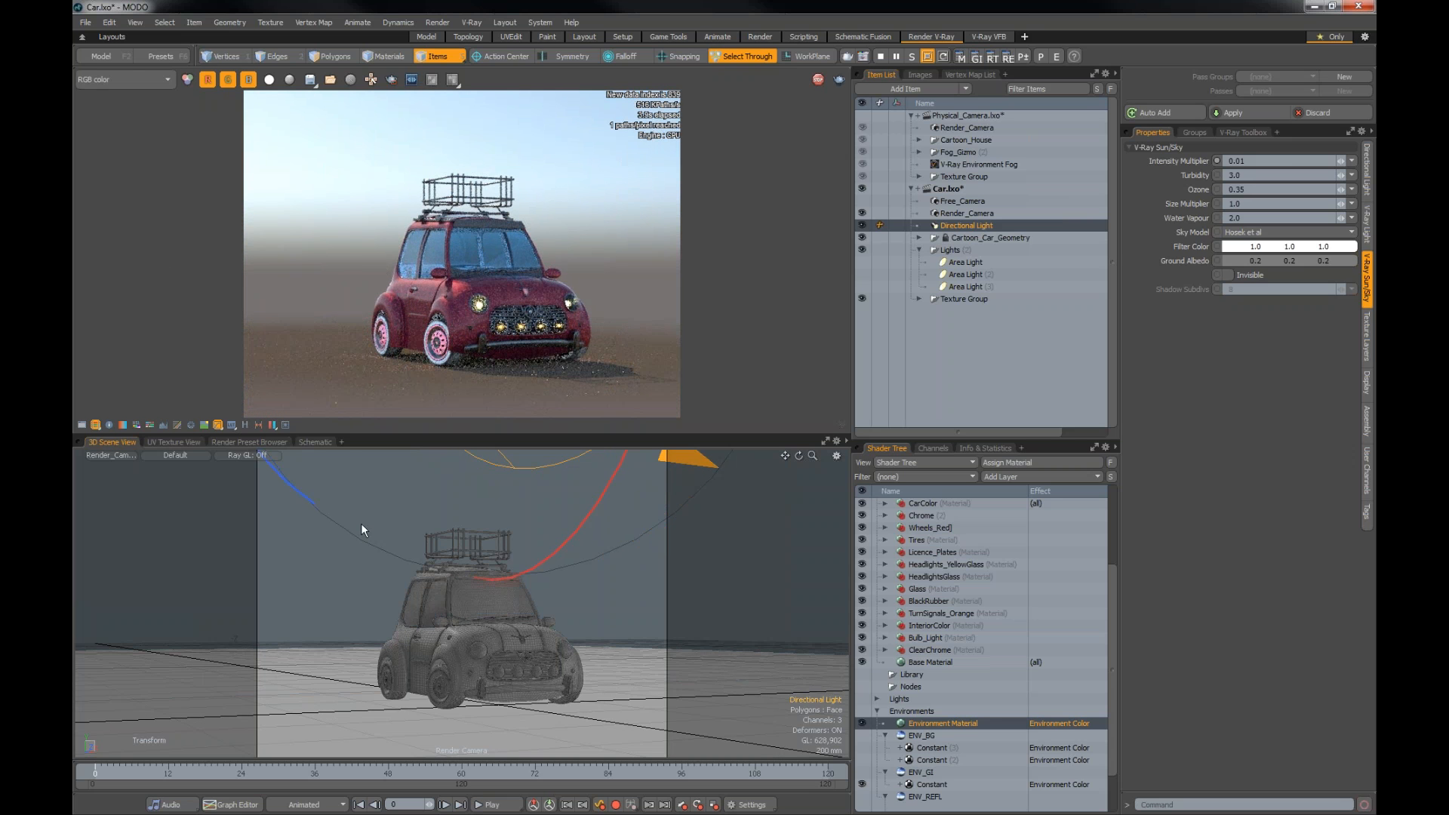
{"action": "left_click_drag", "start_coordinate": [616, 477], "coordinate": [712, 464]}
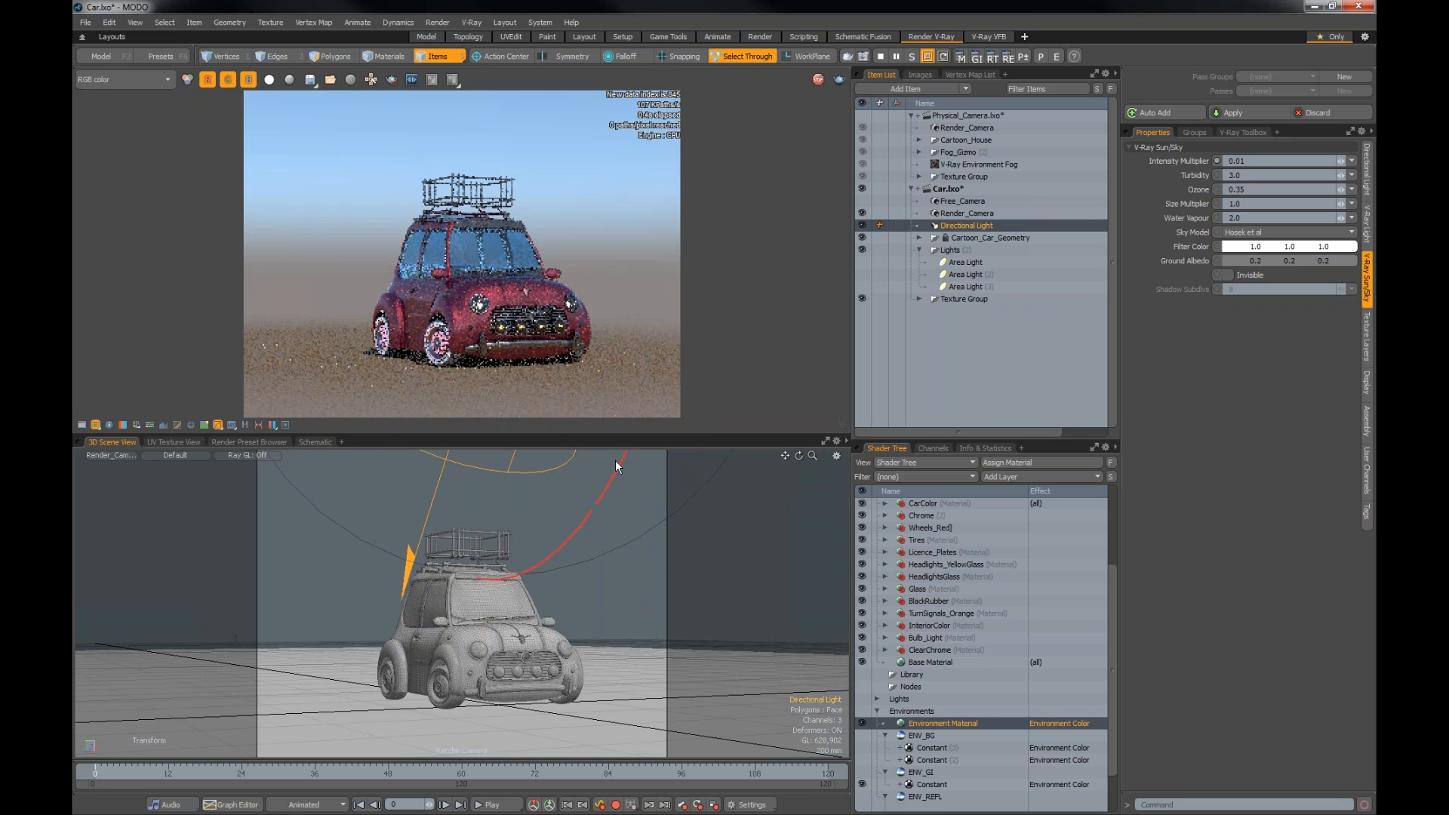
Step: Set the Sun/Sky Intensity Multiplier to 0.02 and rotate the directional light around X to a low sunset angle
{"action": "left_click", "coordinate": [1288, 159]}
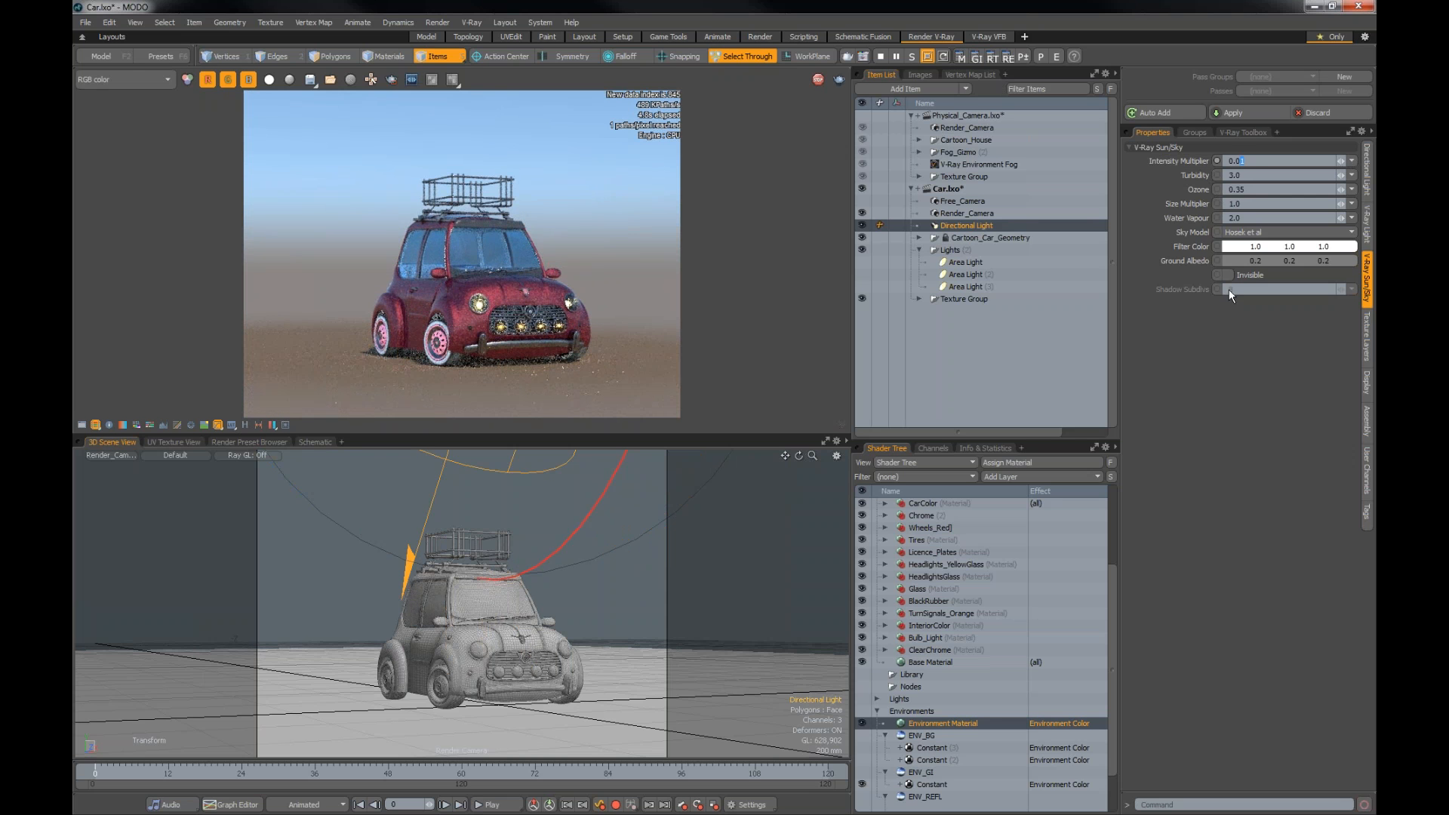
{"action": "type", "text": "2"}
{"action": "key", "text": "Return"}
{"action": "left_click_drag", "start_coordinate": [587, 521], "coordinate": [619, 514]}
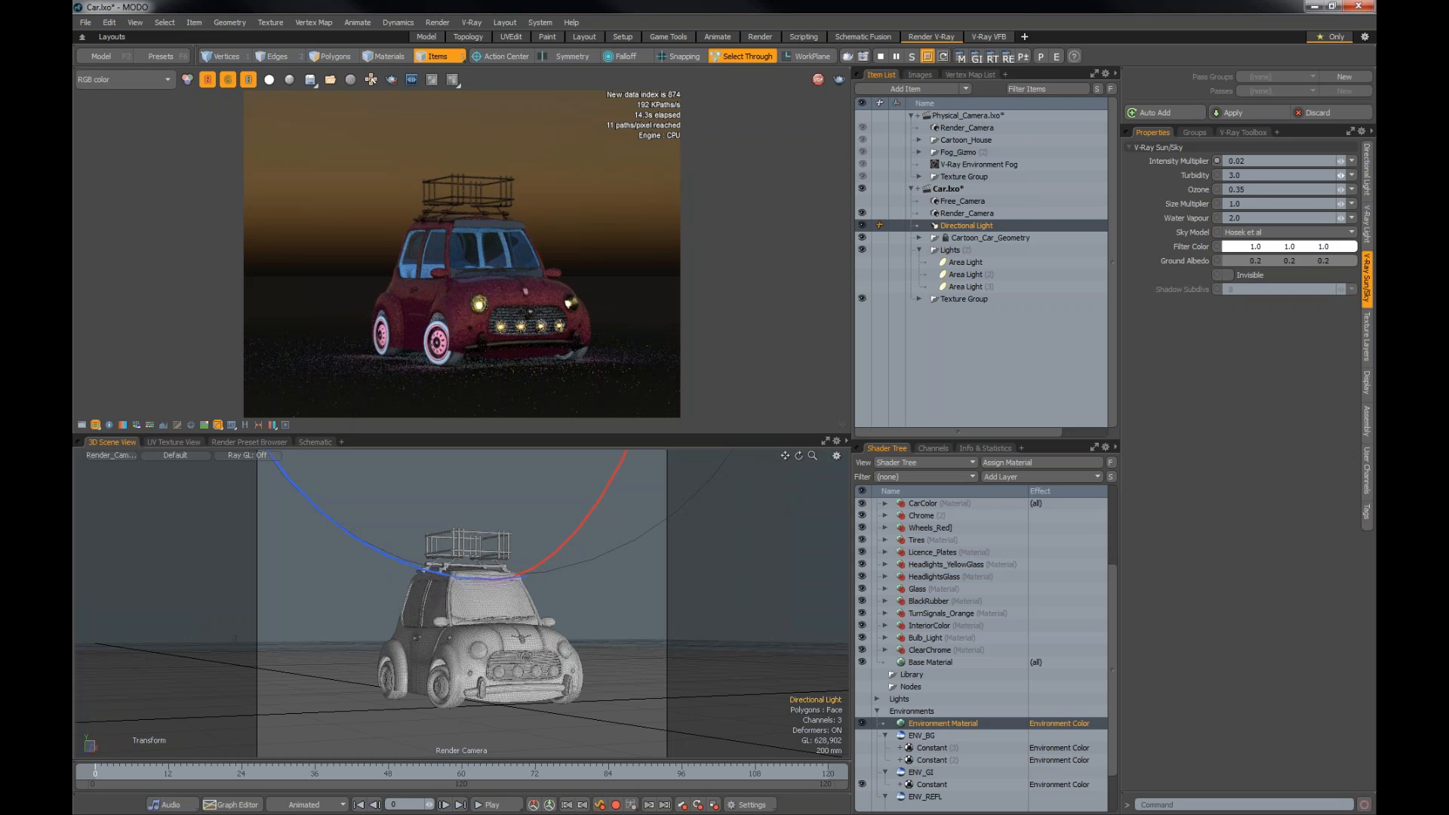
Step: Raise the Sun/Sky Intensity Multiplier to about 0.072 to brighten the sunset lighting
{"action": "left_click_drag", "start_coordinate": [1341, 161], "coordinate": [1353, 162]}
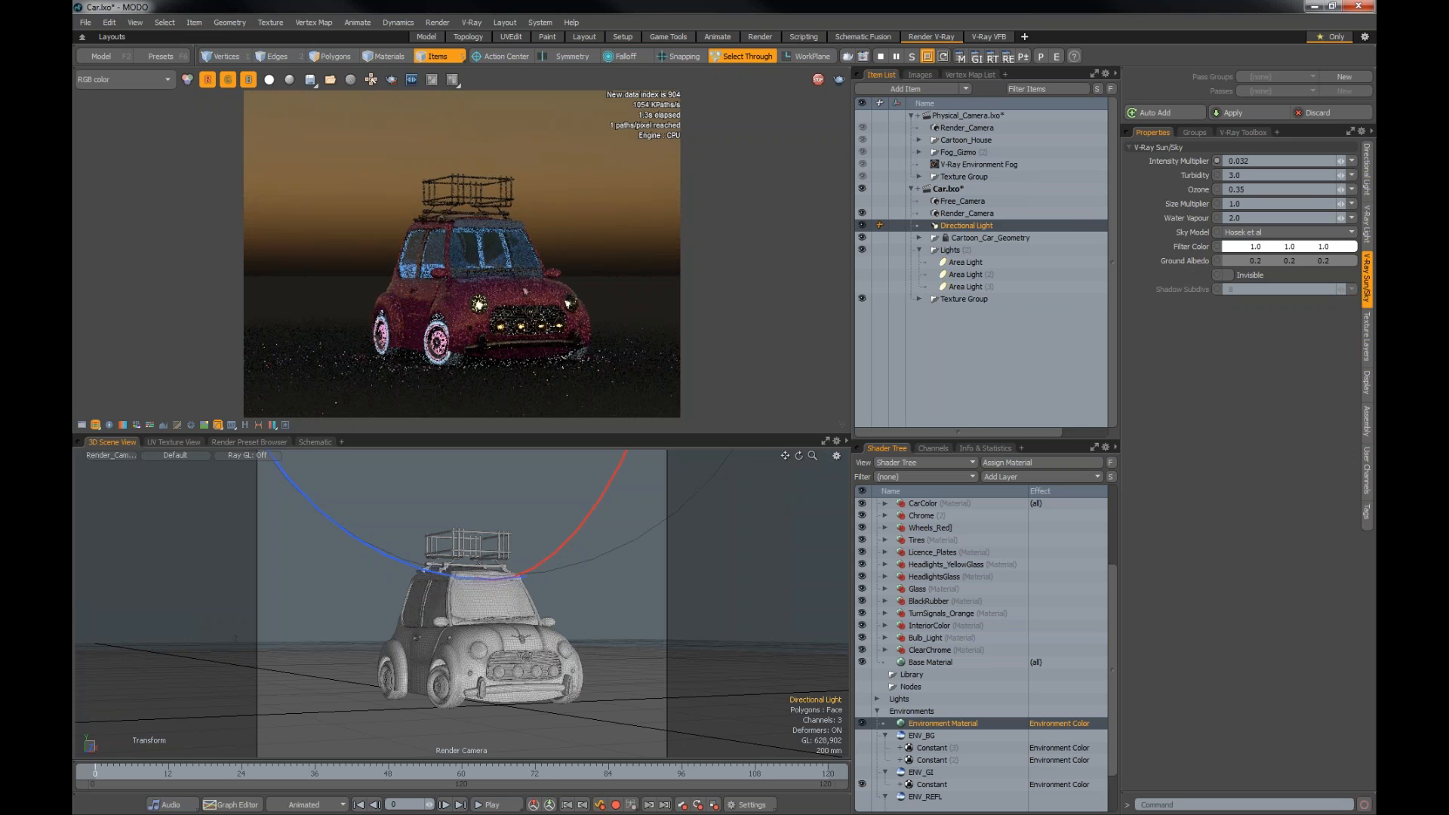
{"action": "left_click_drag", "start_coordinate": [1341, 162], "coordinate": [1355, 162]}
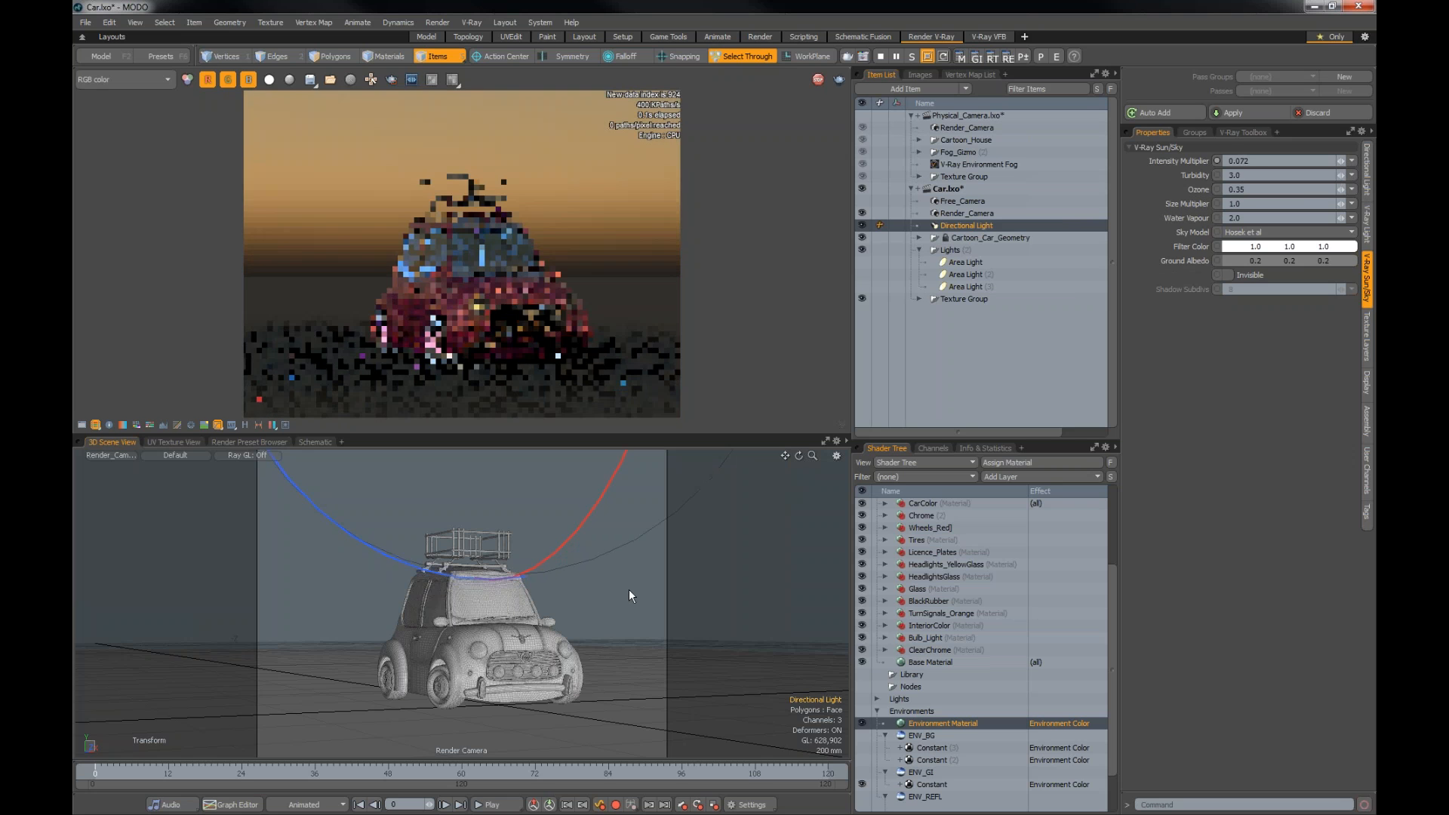
{"action": "left_click_drag", "start_coordinate": [585, 516], "coordinate": [600, 528]}
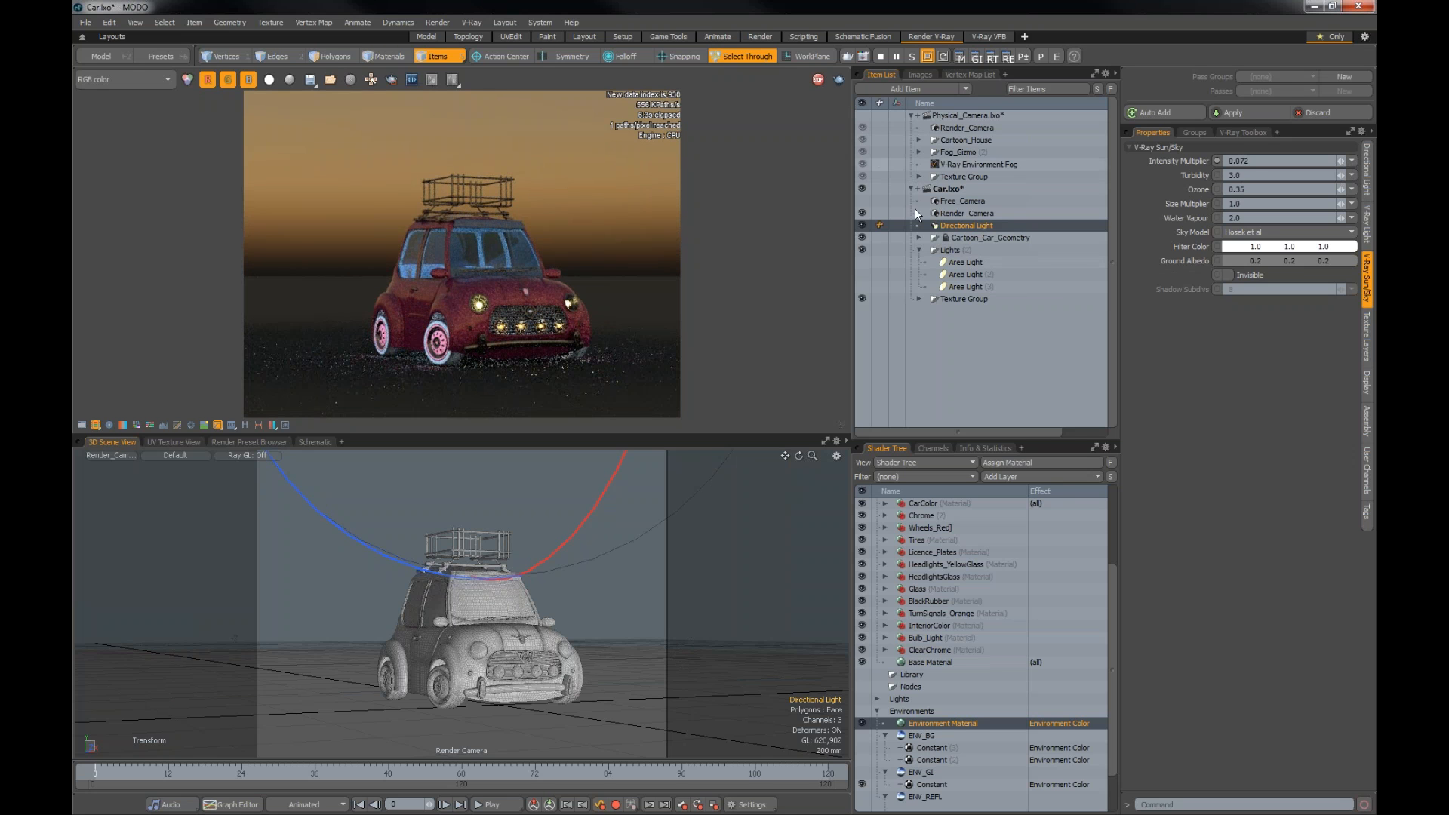
Step: Close the Car.lxo scene
{"action": "right_click", "coordinate": [950, 189]}
{"action": "left_click", "coordinate": [951, 248]}
{"action": "left_click", "coordinate": [858, 324]}
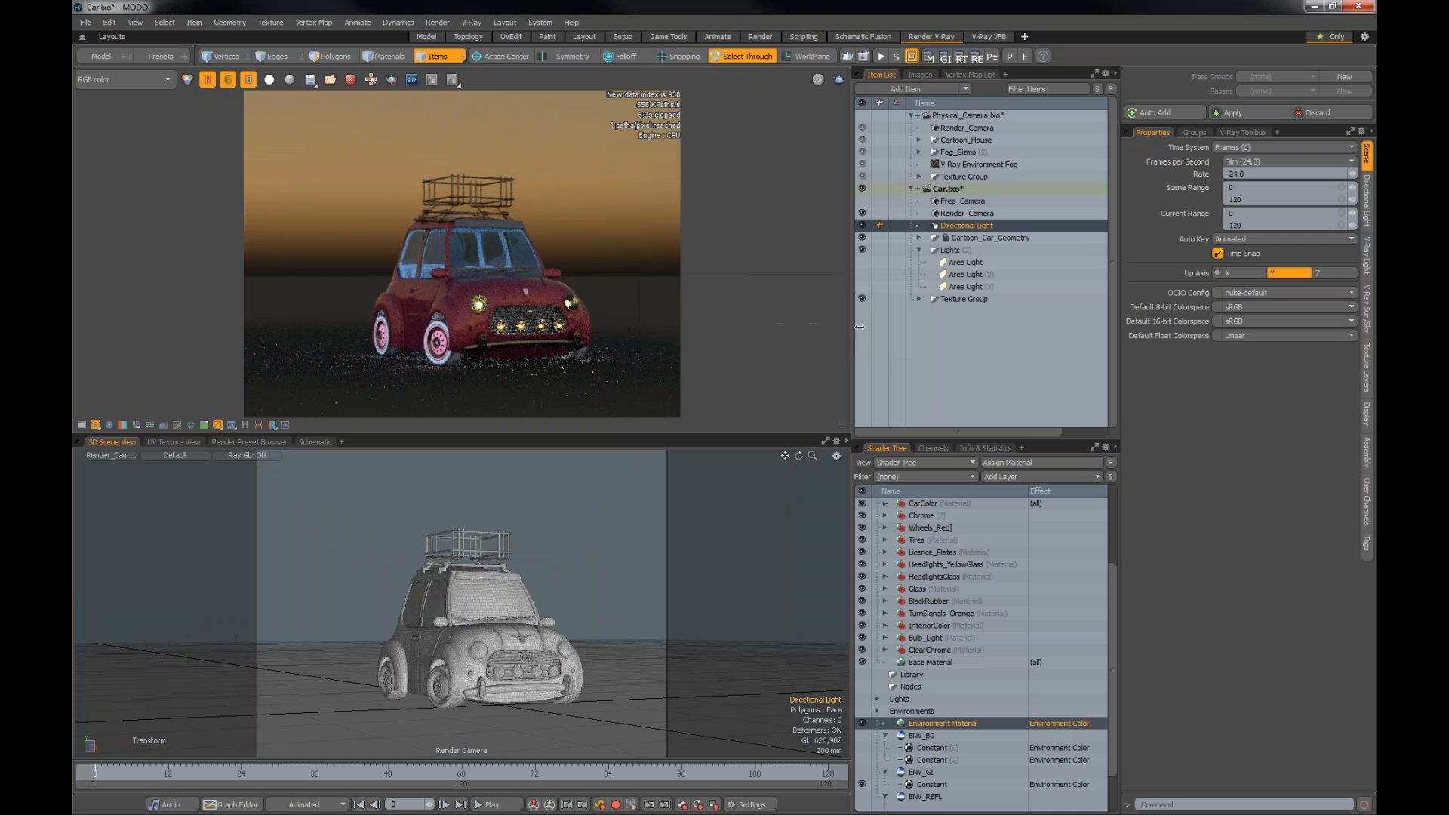
{"action": "key", "text": "alt+Tab"}
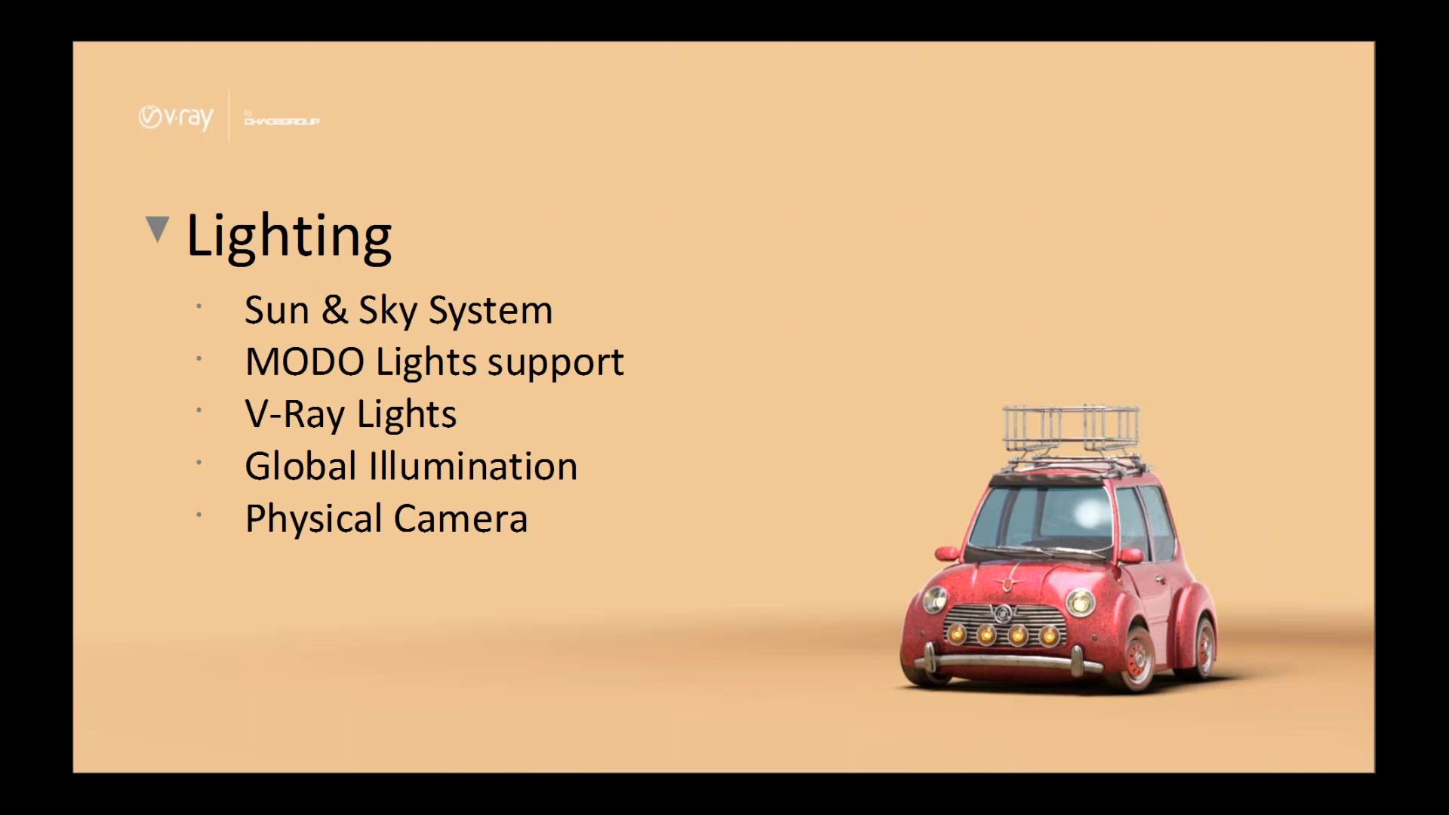
{"action": "key", "text": "Right"}
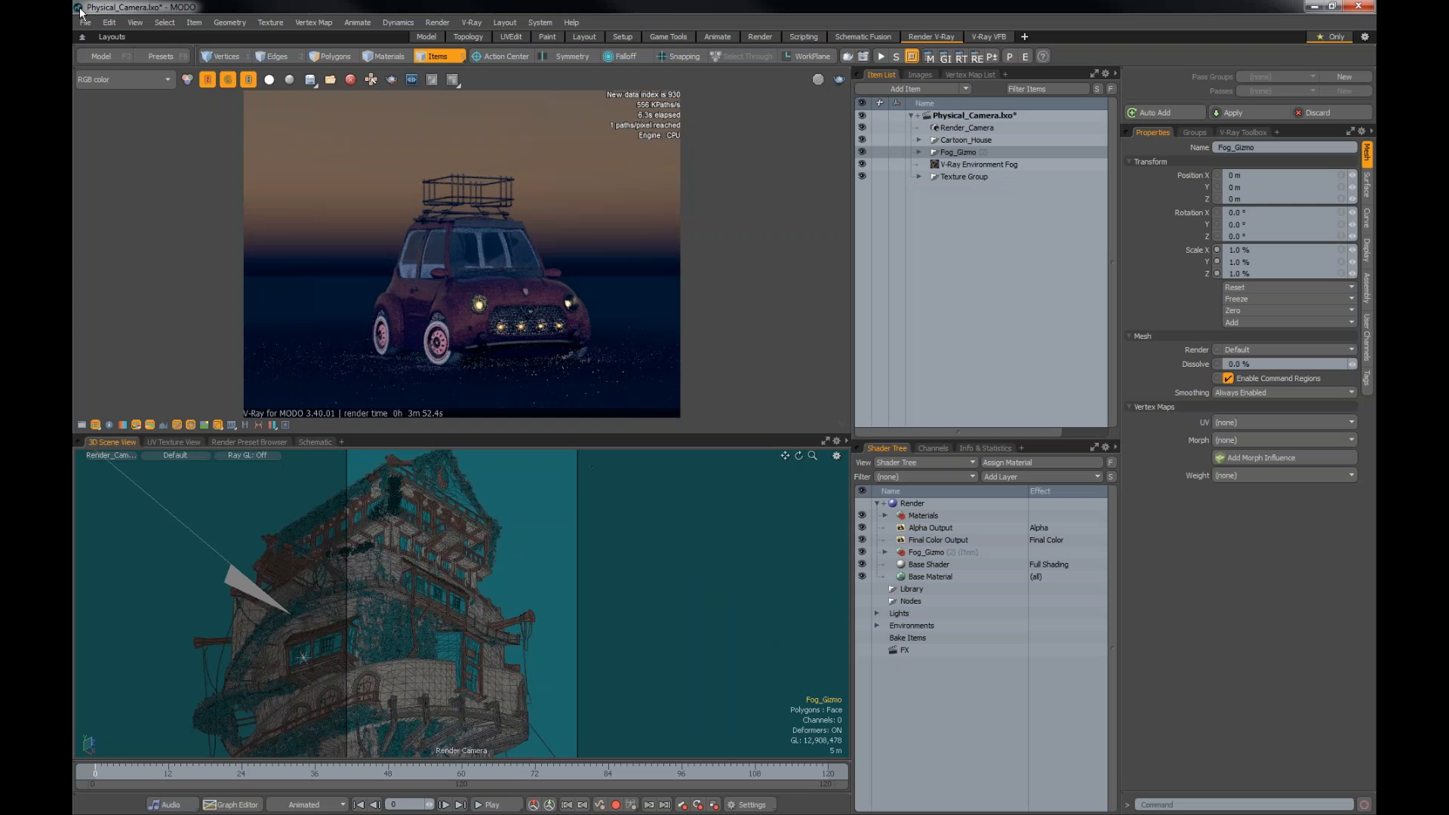
Step: Open Materials_Simple.lxo from the 05_Materials folder and start the V-Ray interactive render of its render camera
{"action": "left_click", "coordinate": [85, 22]}
{"action": "left_click", "coordinate": [91, 74]}
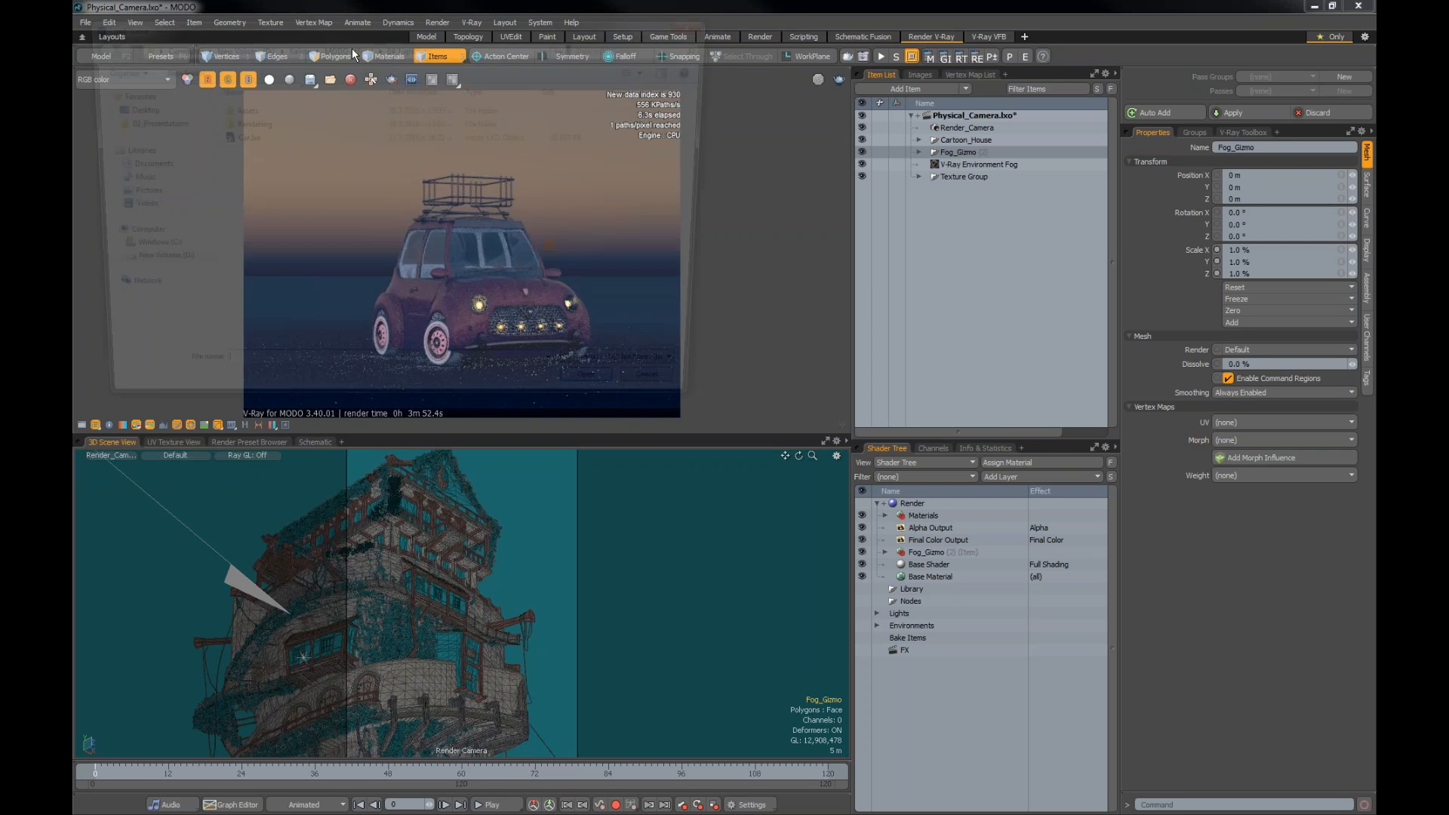
{"action": "left_click", "coordinate": [340, 46]}
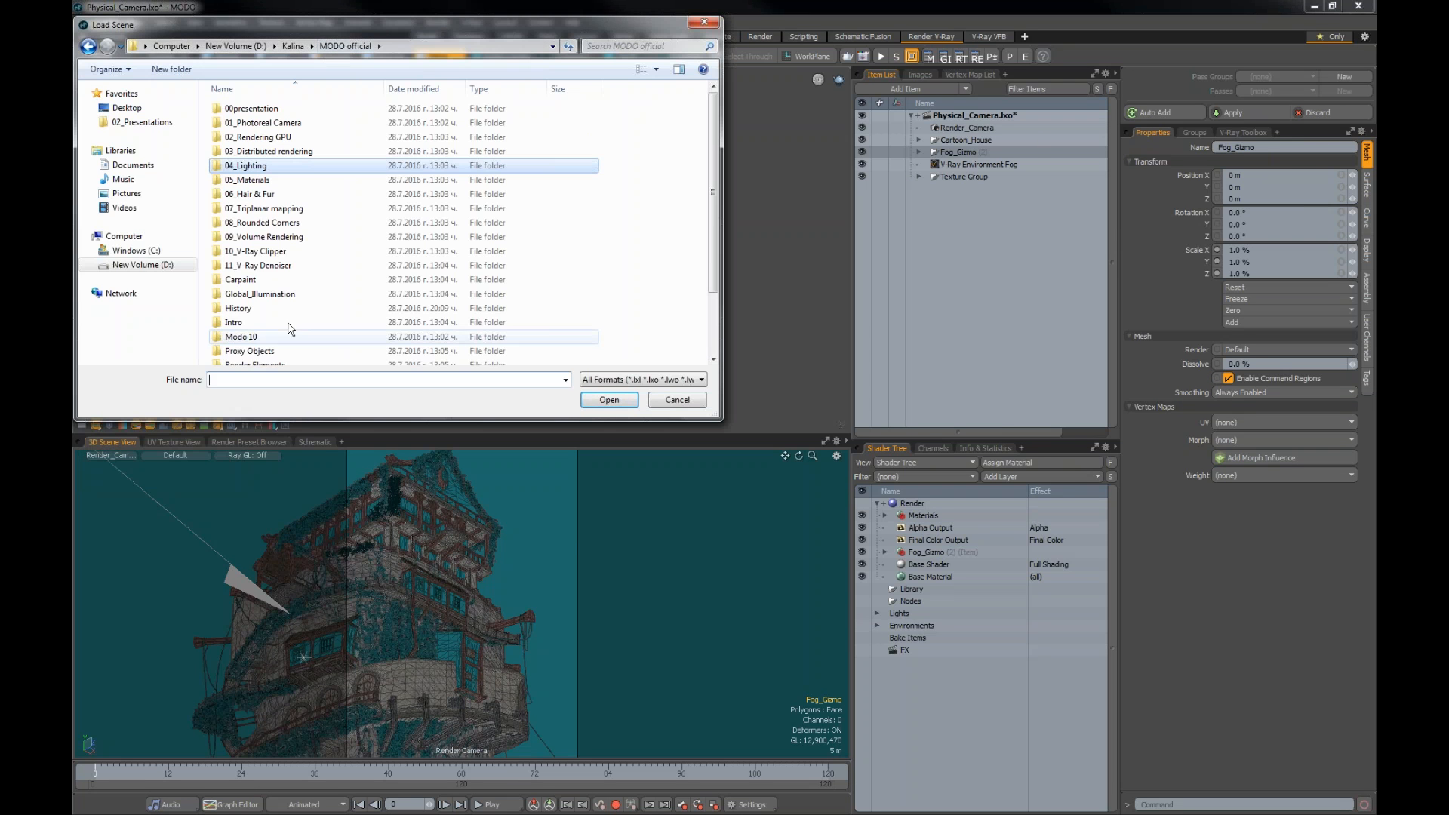
{"action": "double_click", "coordinate": [249, 179]}
{"action": "left_click", "coordinate": [261, 151]}
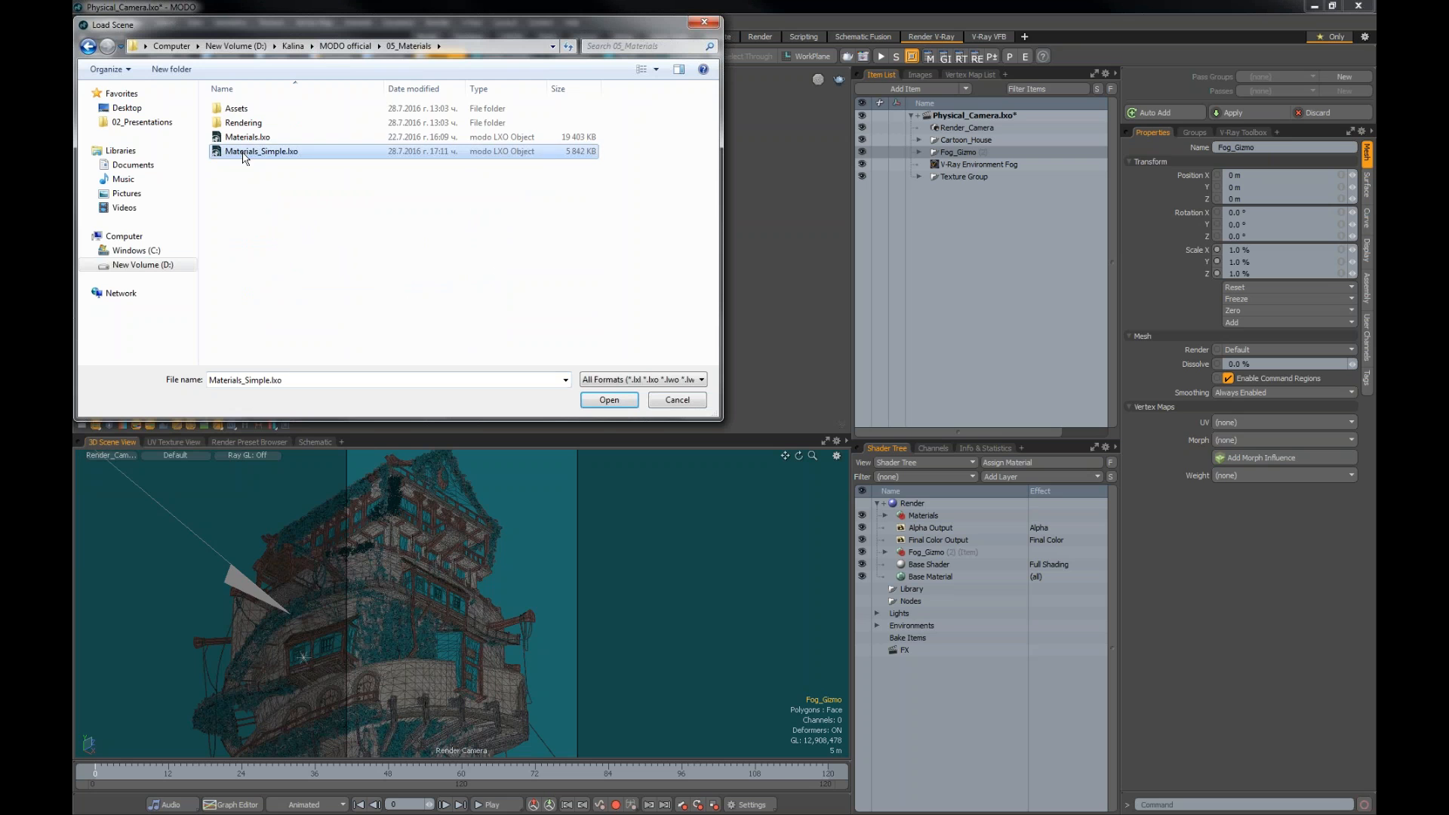
{"action": "left_click", "coordinate": [609, 401]}
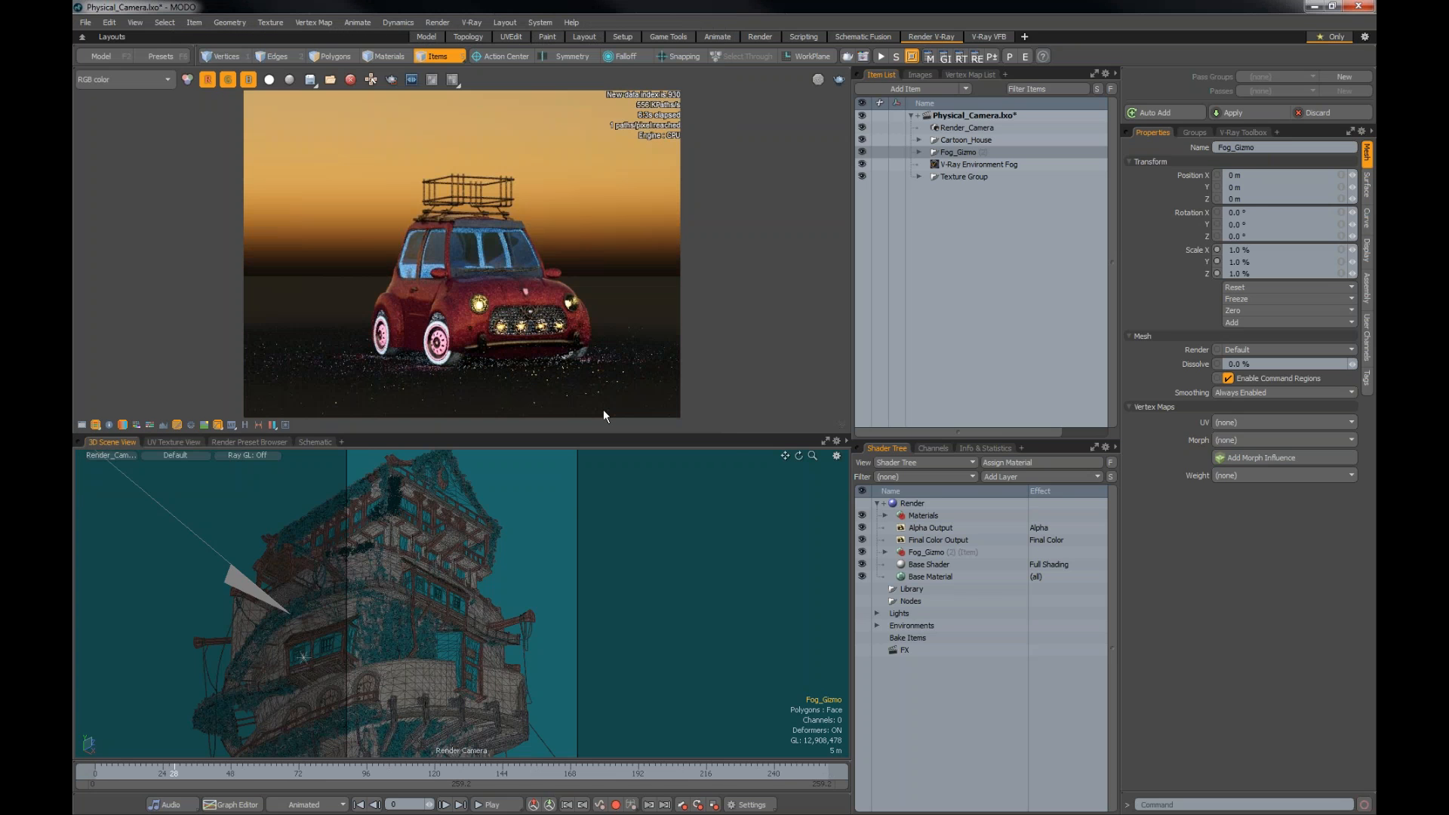
{"action": "left_click", "coordinate": [555, 498]}
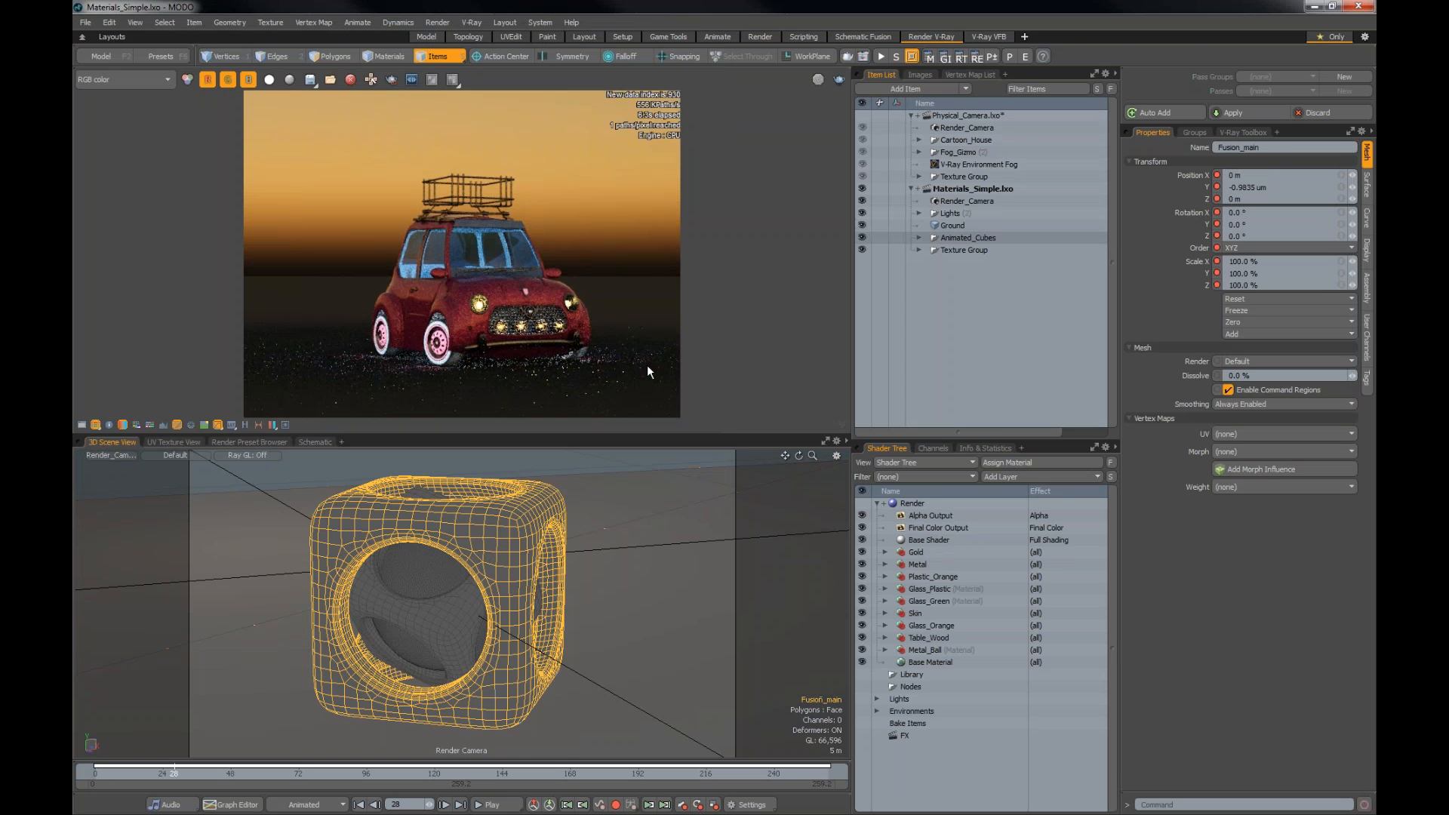
{"action": "left_click", "coordinate": [882, 56]}
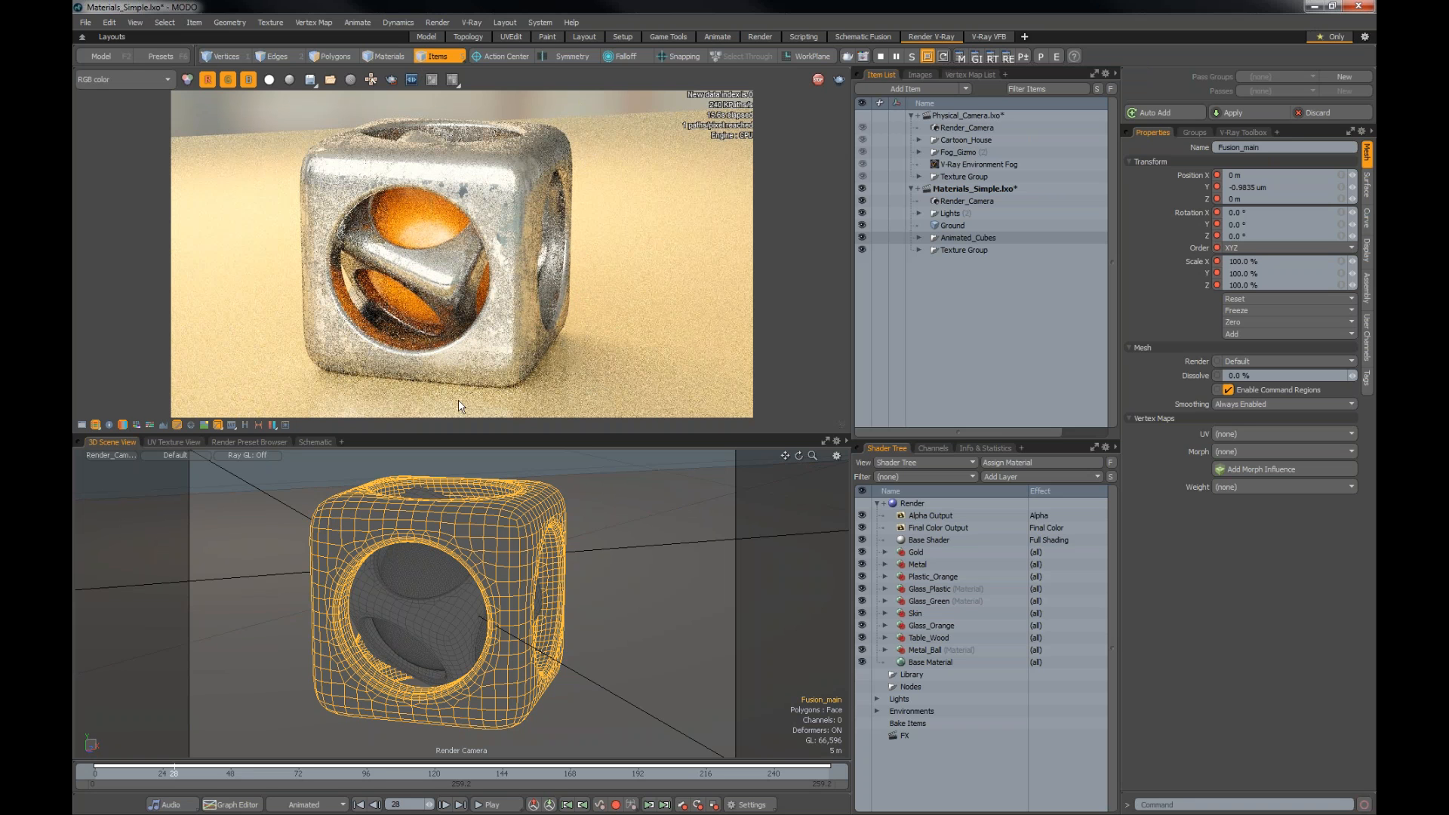
Step: Assign a new material named new_mtl to the selected outer cube mesh, keeping the default color, diffuse and specular settings
{"action": "left_click", "coordinate": [1039, 465]}
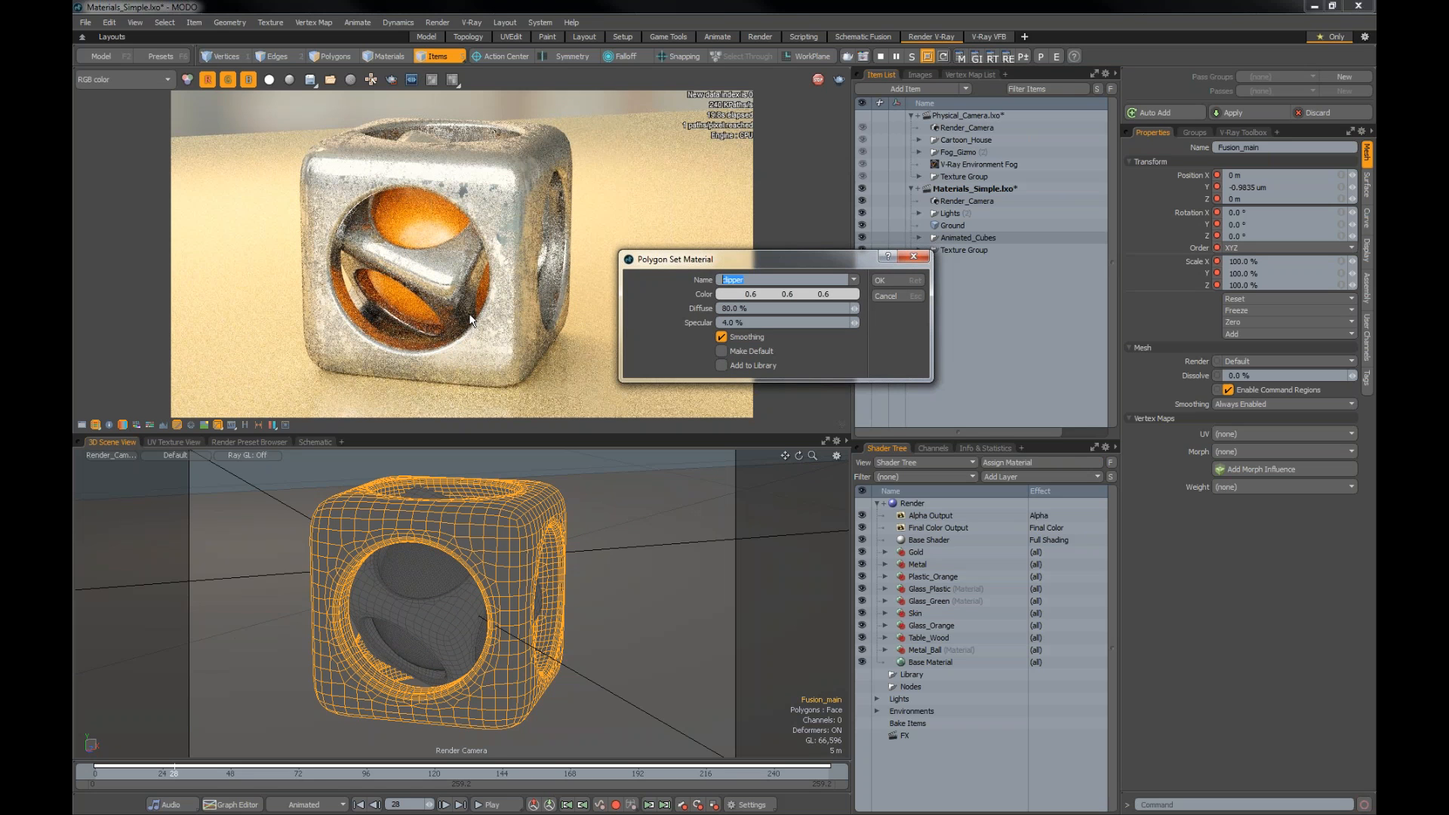
{"action": "type", "text": "new_mtl"}
{"action": "key", "text": "Return"}
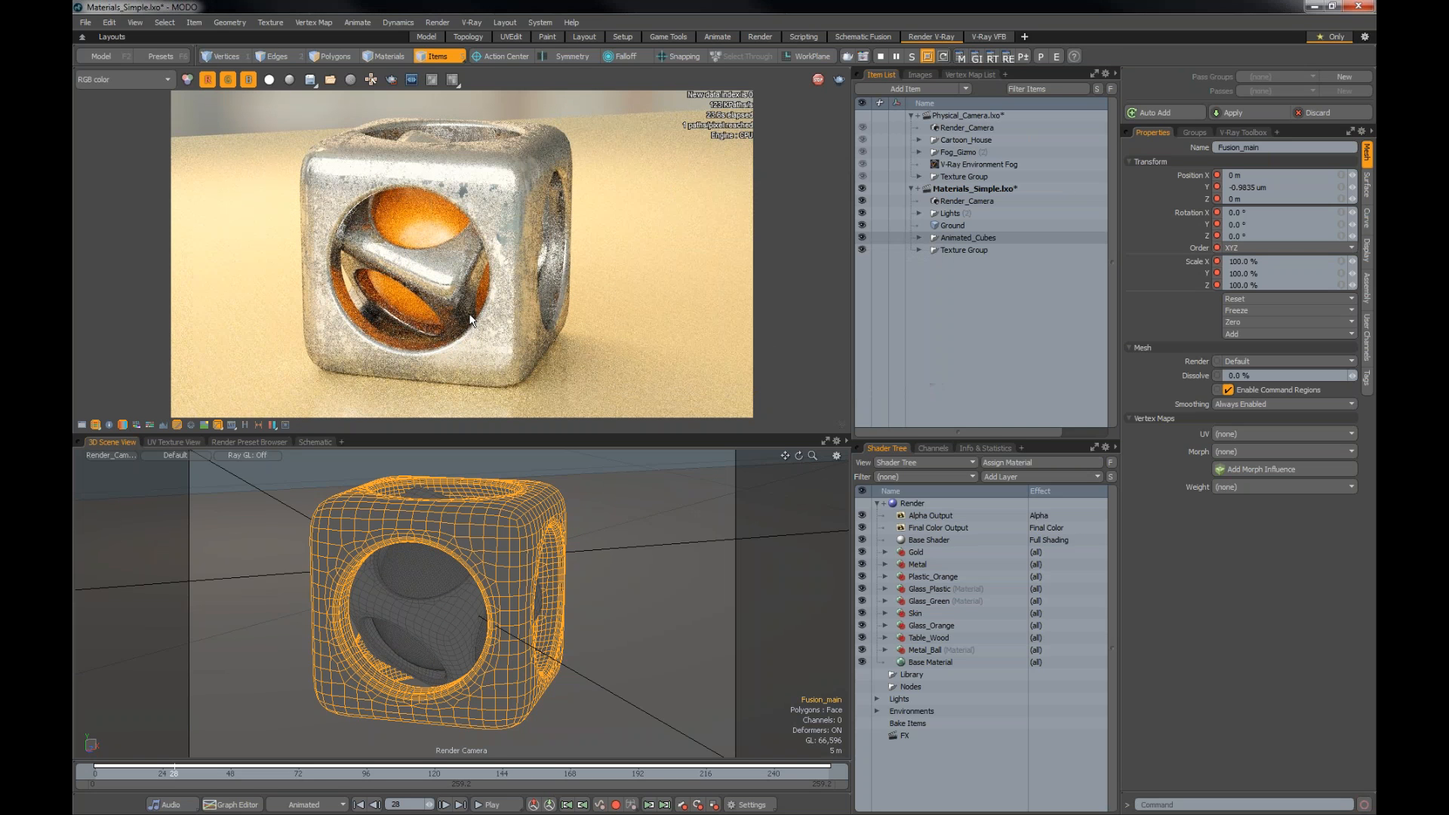
Step: Convert new_mtl's Material layer to a V-Ray Material and set its diffuse color to pink 0.5, 0.24, 0.35
{"action": "left_click", "coordinate": [931, 563]}
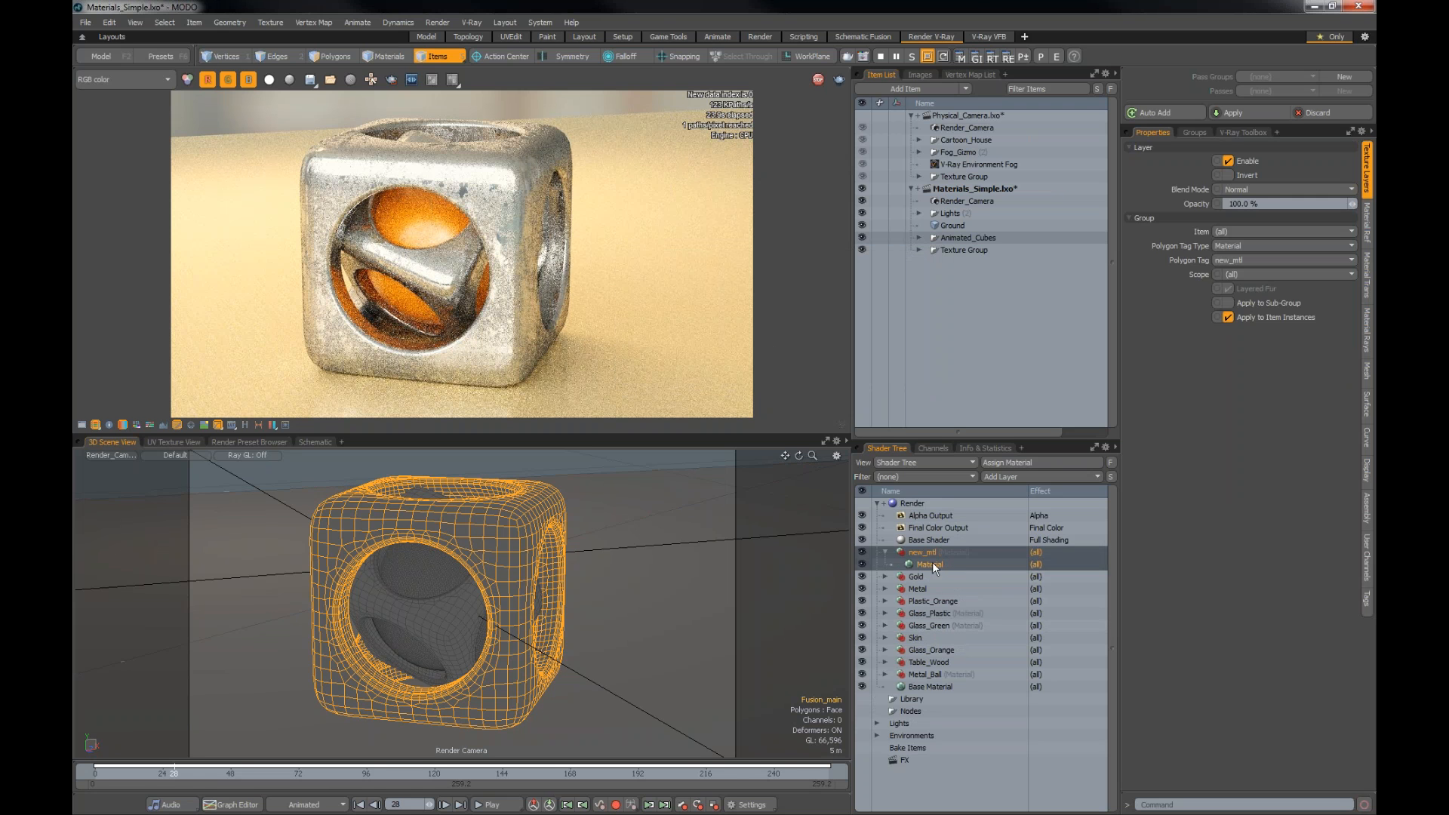
{"action": "right_click", "coordinate": [949, 563]}
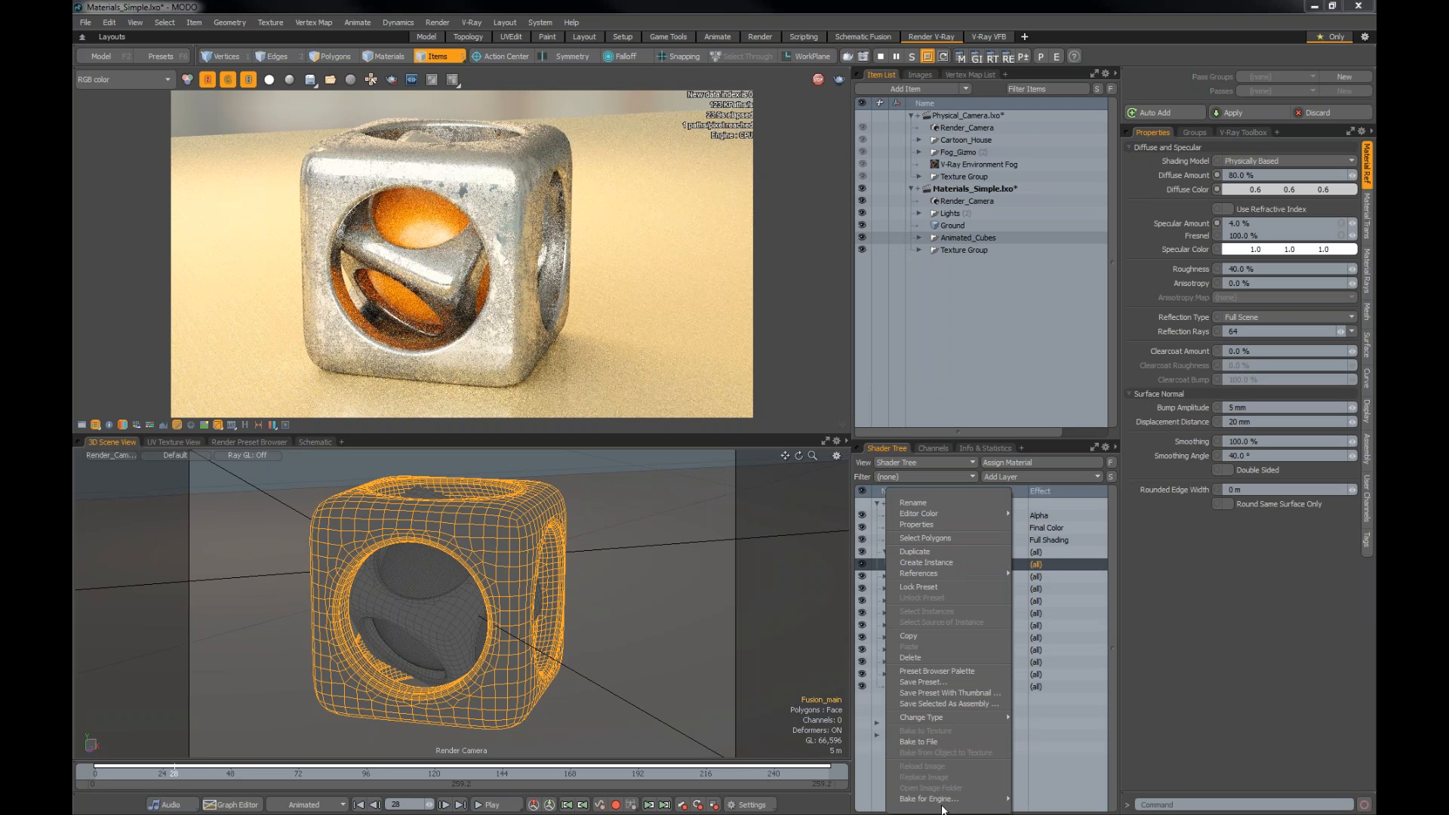
{"action": "mouse_move", "coordinate": [927, 715]}
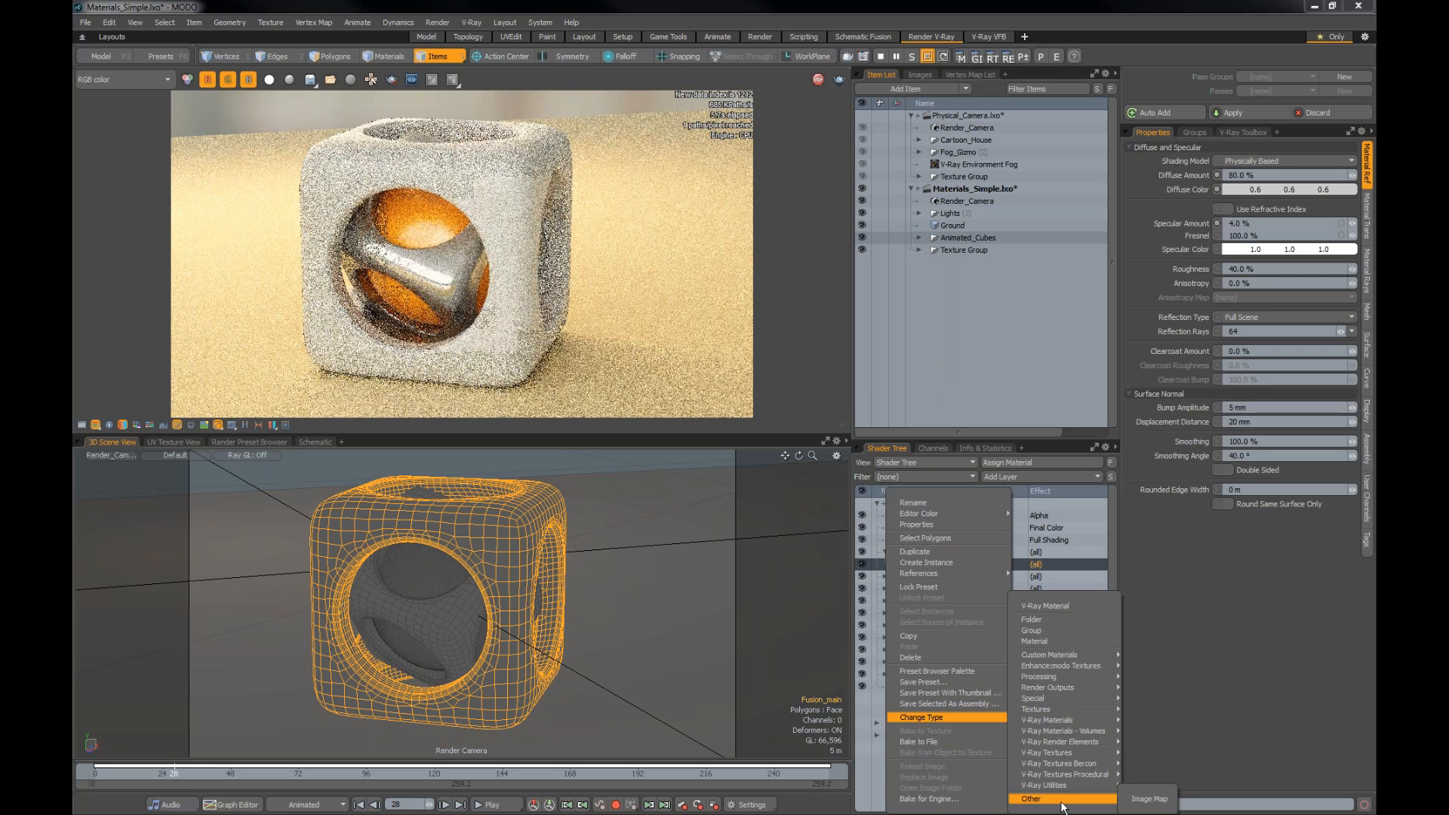
{"action": "mouse_move", "coordinate": [1066, 719]}
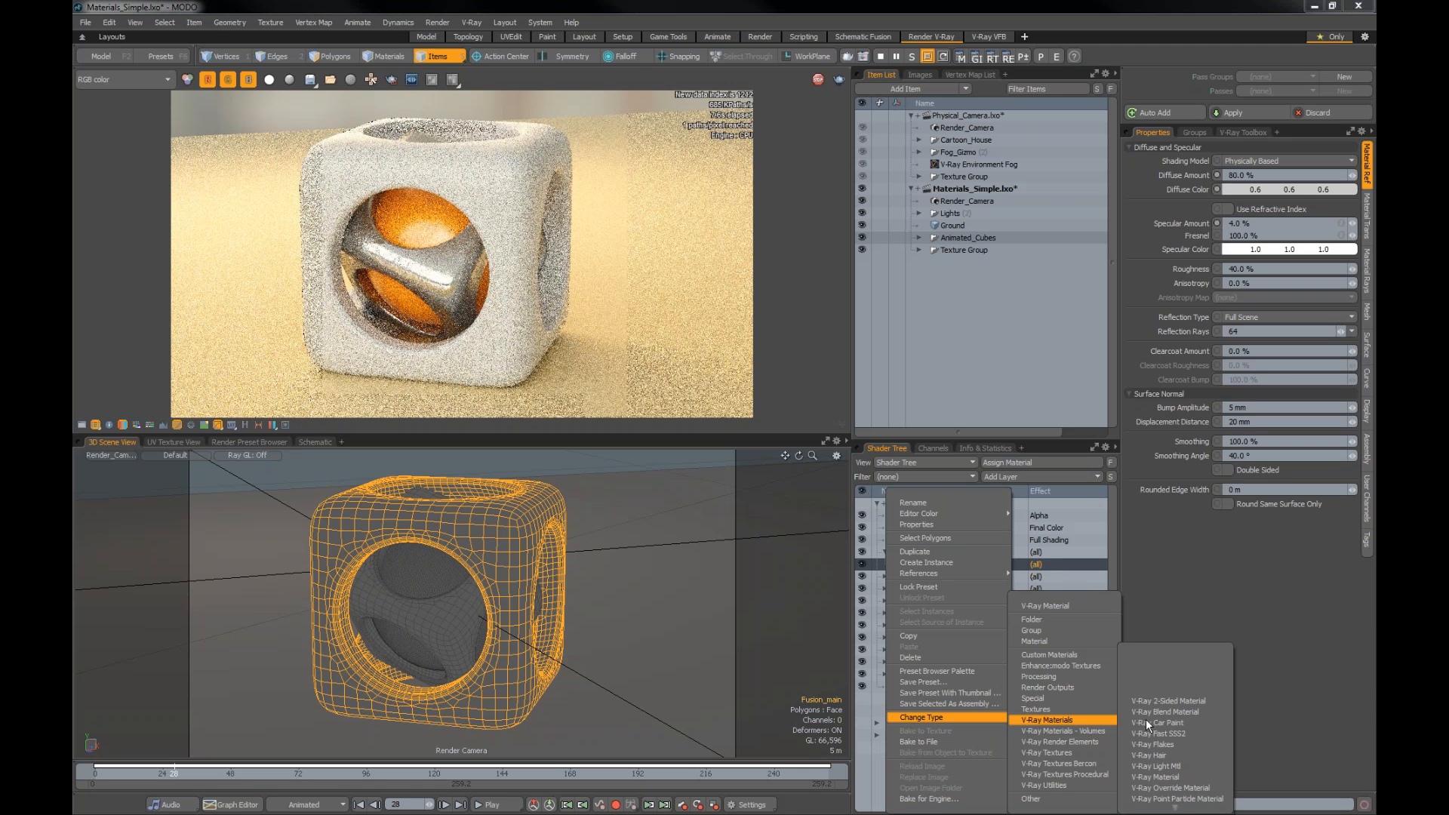
{"action": "mouse_move", "coordinate": [1177, 809]}
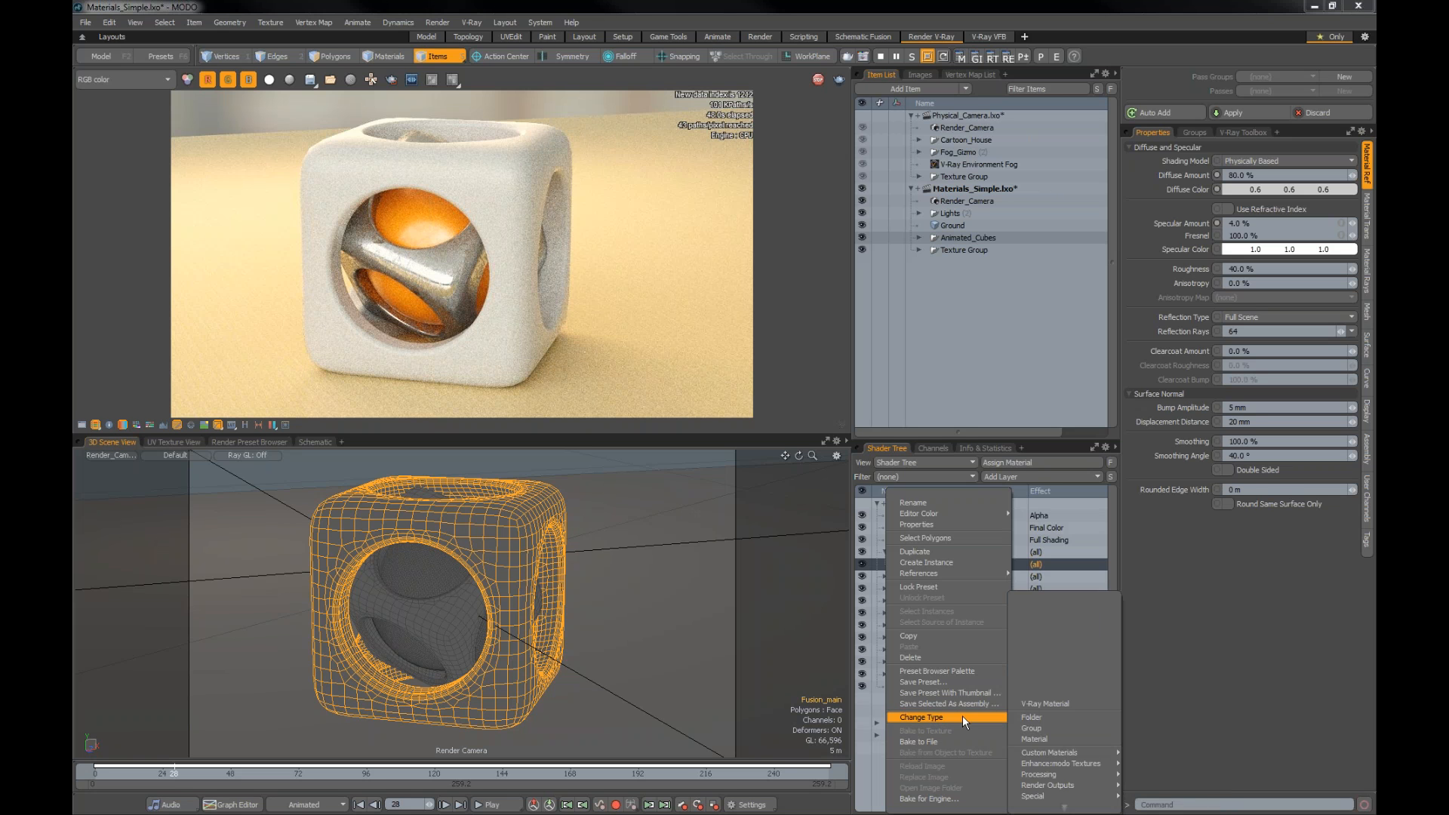
{"action": "mouse_move", "coordinate": [1064, 763]}
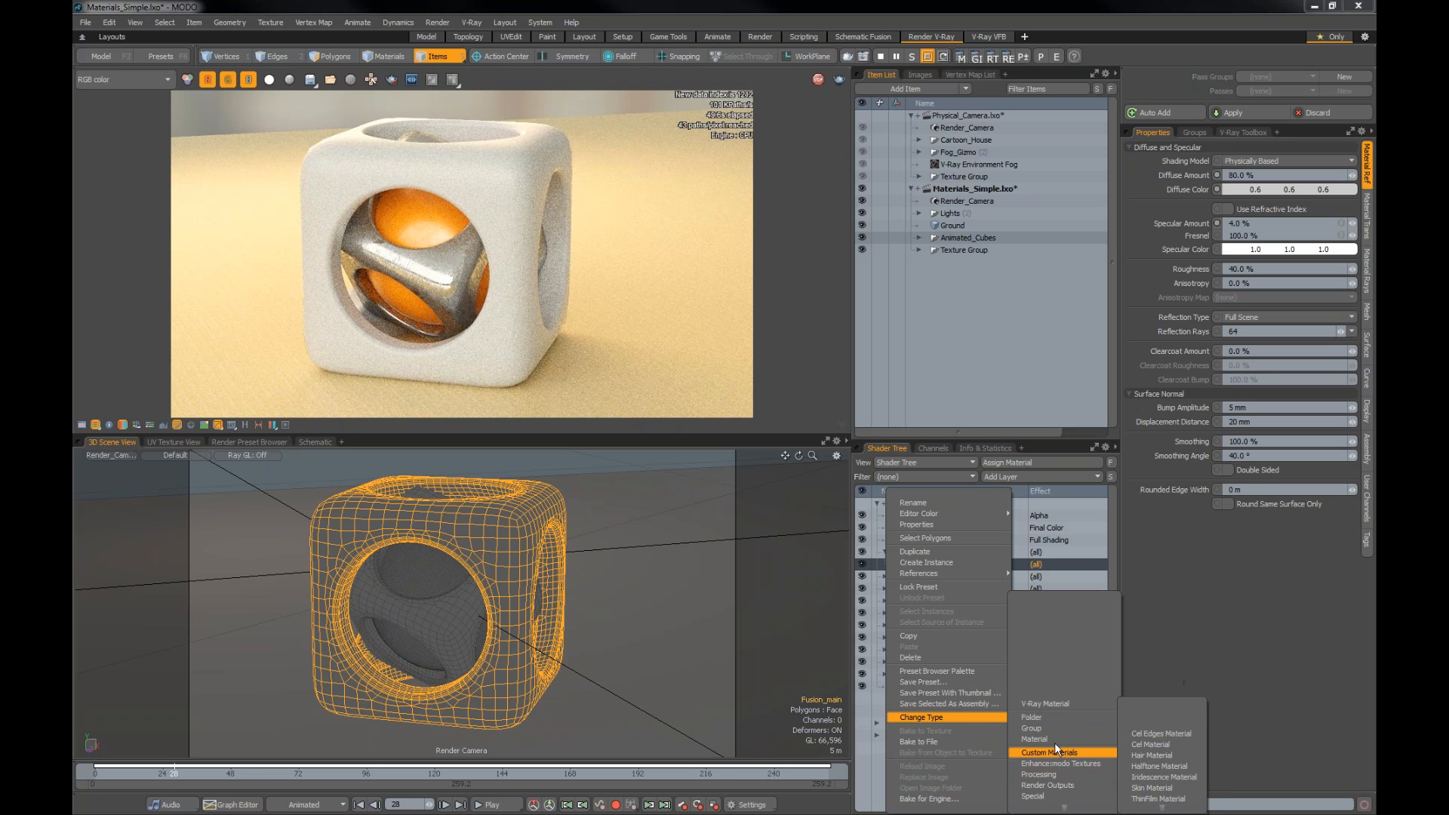
{"action": "scroll", "coordinate": [1062, 777], "scroll_direction": "down", "scroll_amount": 3}
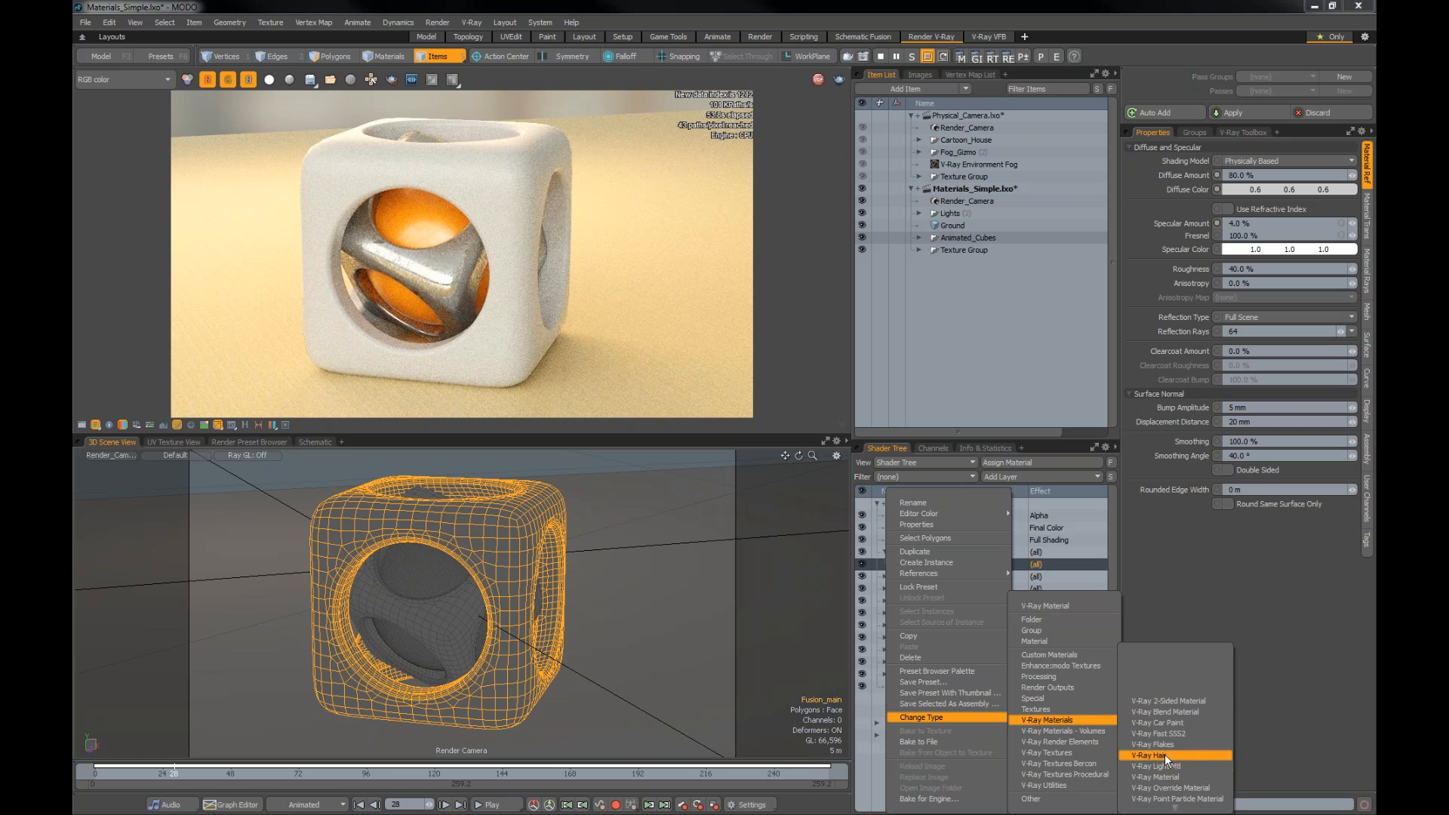
{"action": "left_click", "coordinate": [1172, 776]}
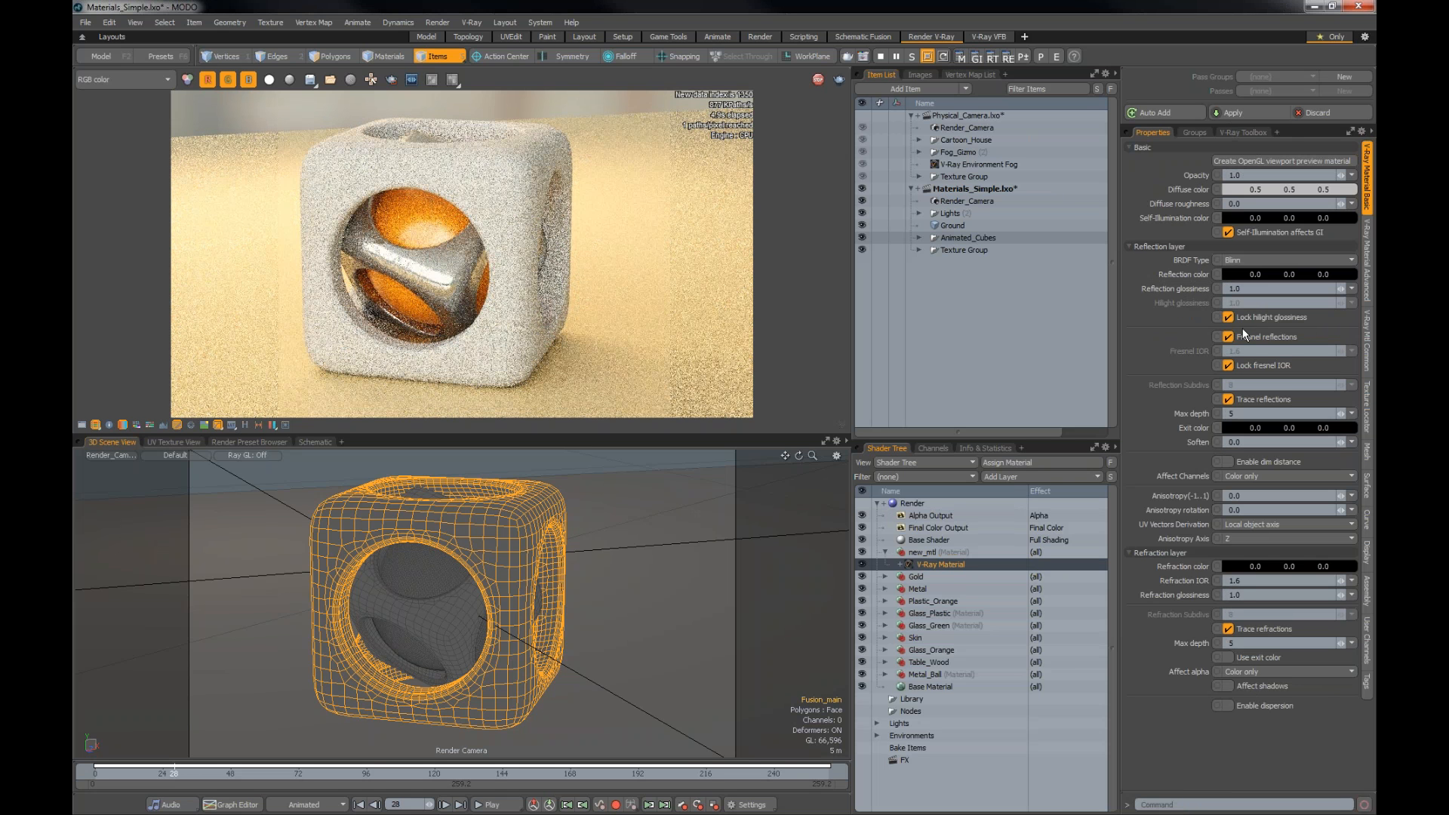
{"action": "left_click", "coordinate": [1222, 189]}
{"action": "left_click", "coordinate": [934, 136]}
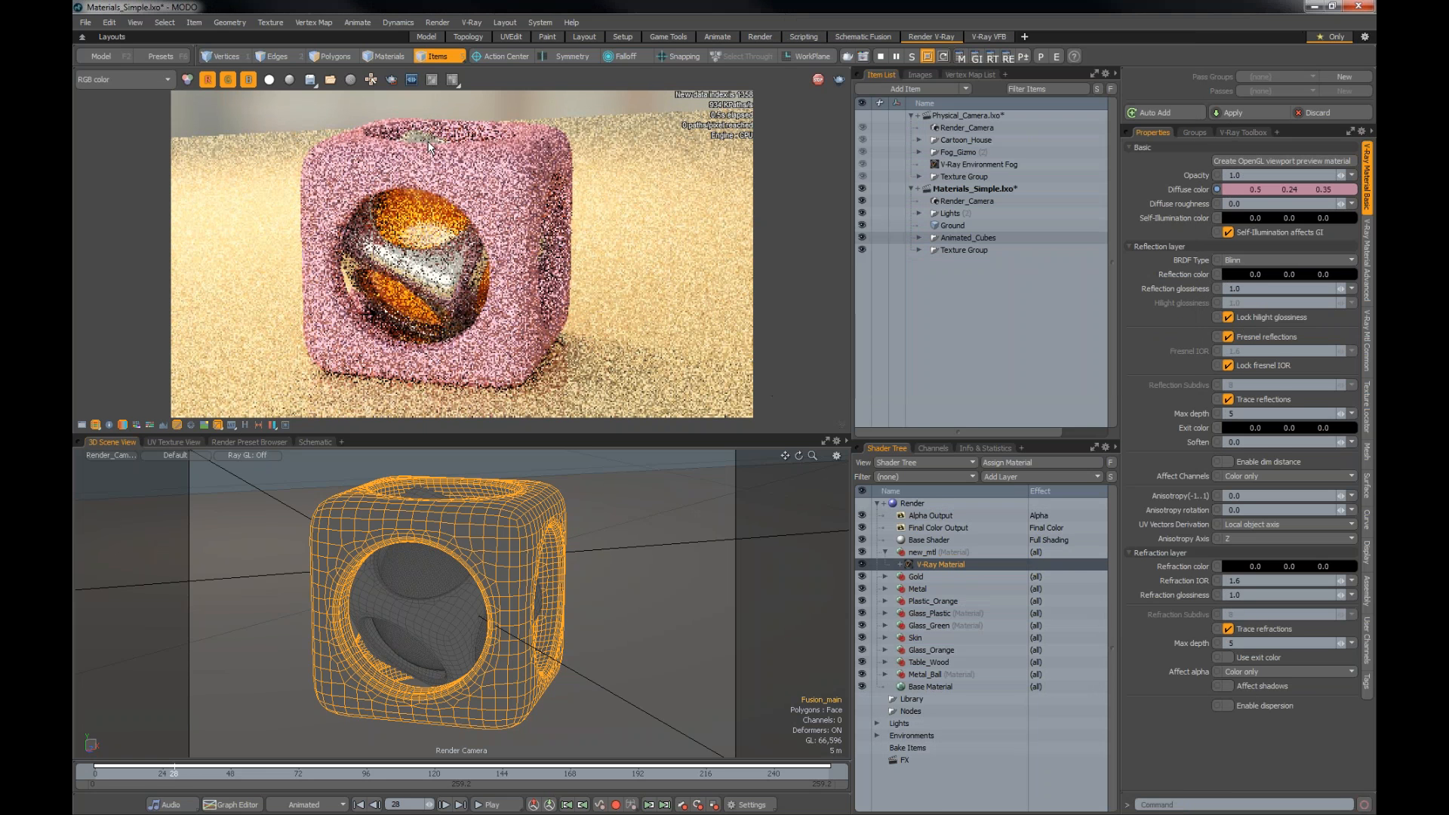
Step: Enable region rendering and limit it to the upper-right part of the outer cube in the interactive render
{"action": "left_click", "coordinate": [391, 80]}
{"action": "left_click_drag", "start_coordinate": [440, 112], "coordinate": [751, 407]}
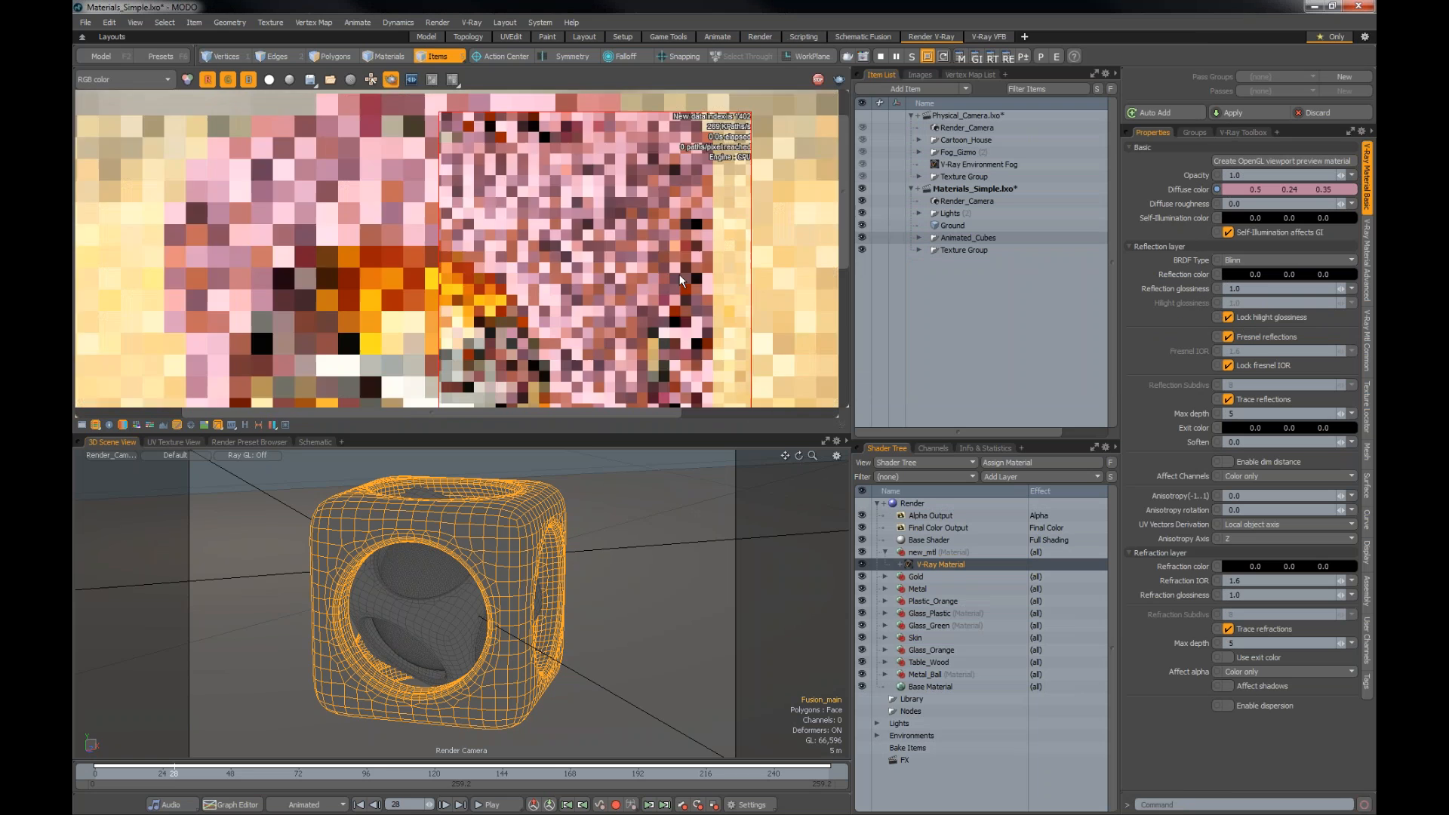
{"action": "scroll", "coordinate": [680, 280], "scroll_direction": "down", "scroll_amount": 2}
{"action": "left_click_drag", "start_coordinate": [415, 293], "coordinate": [655, 92]}
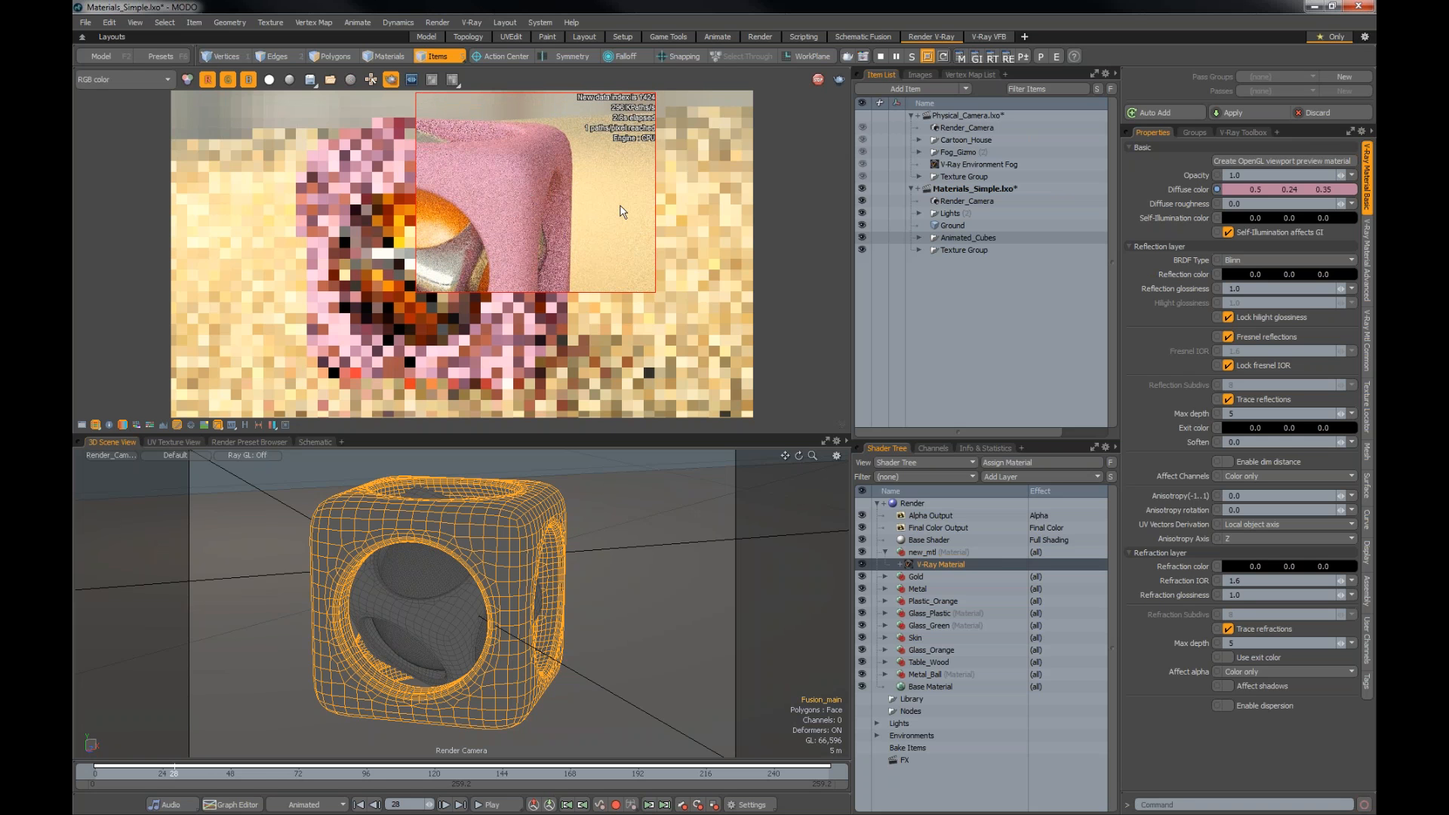
Step: Set the V-Ray Material's reflection color to 0.74 gray and its reflection glossiness to about 0.935
{"action": "double_click", "coordinate": [1245, 271]}
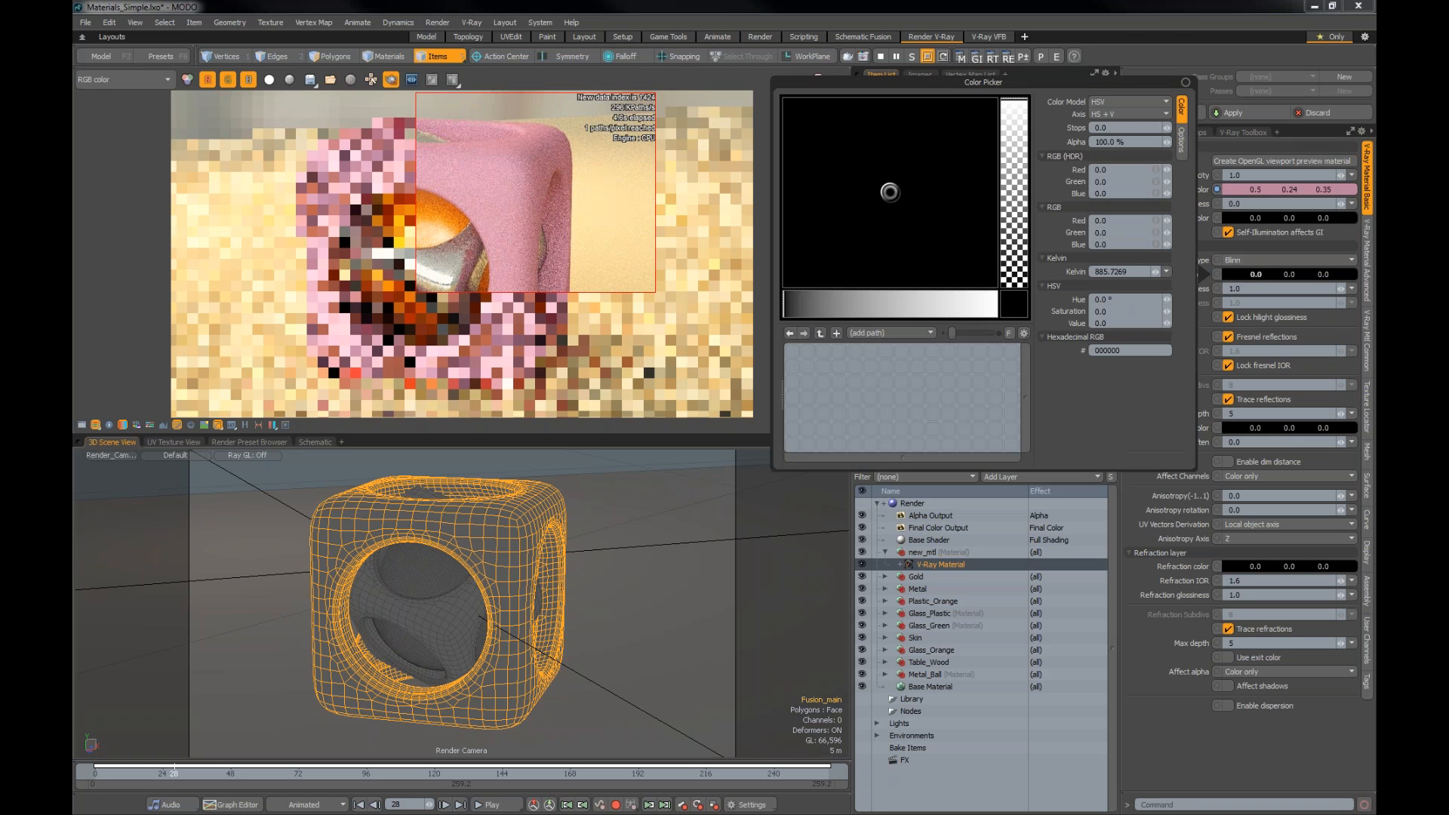
{"action": "left_click", "coordinate": [942, 304]}
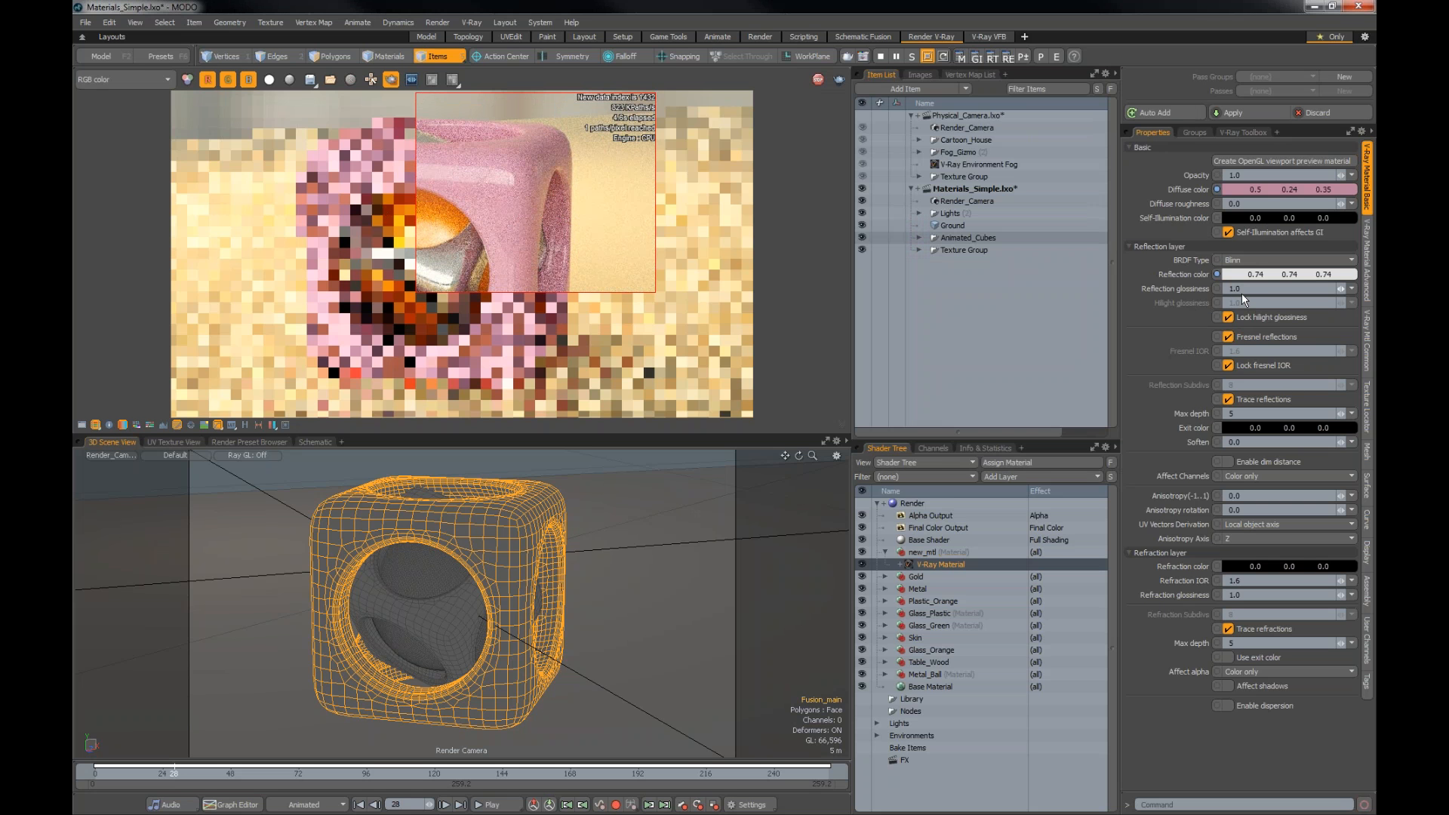
{"action": "mouse_move", "coordinate": [1340, 289]}
{"action": "left_mouse_down"}
{"action": "mouse_move", "coordinate": [1342, 338]}
{"action": "mouse_move", "coordinate": [1356, 275]}
{"action": "mouse_move", "coordinate": [1351, 291]}
{"action": "left_mouse_up"}
Step: Set the V-Ray Material's refraction color to 0.88 gray and enable Affect shadows
{"action": "left_click", "coordinate": [1226, 563]}
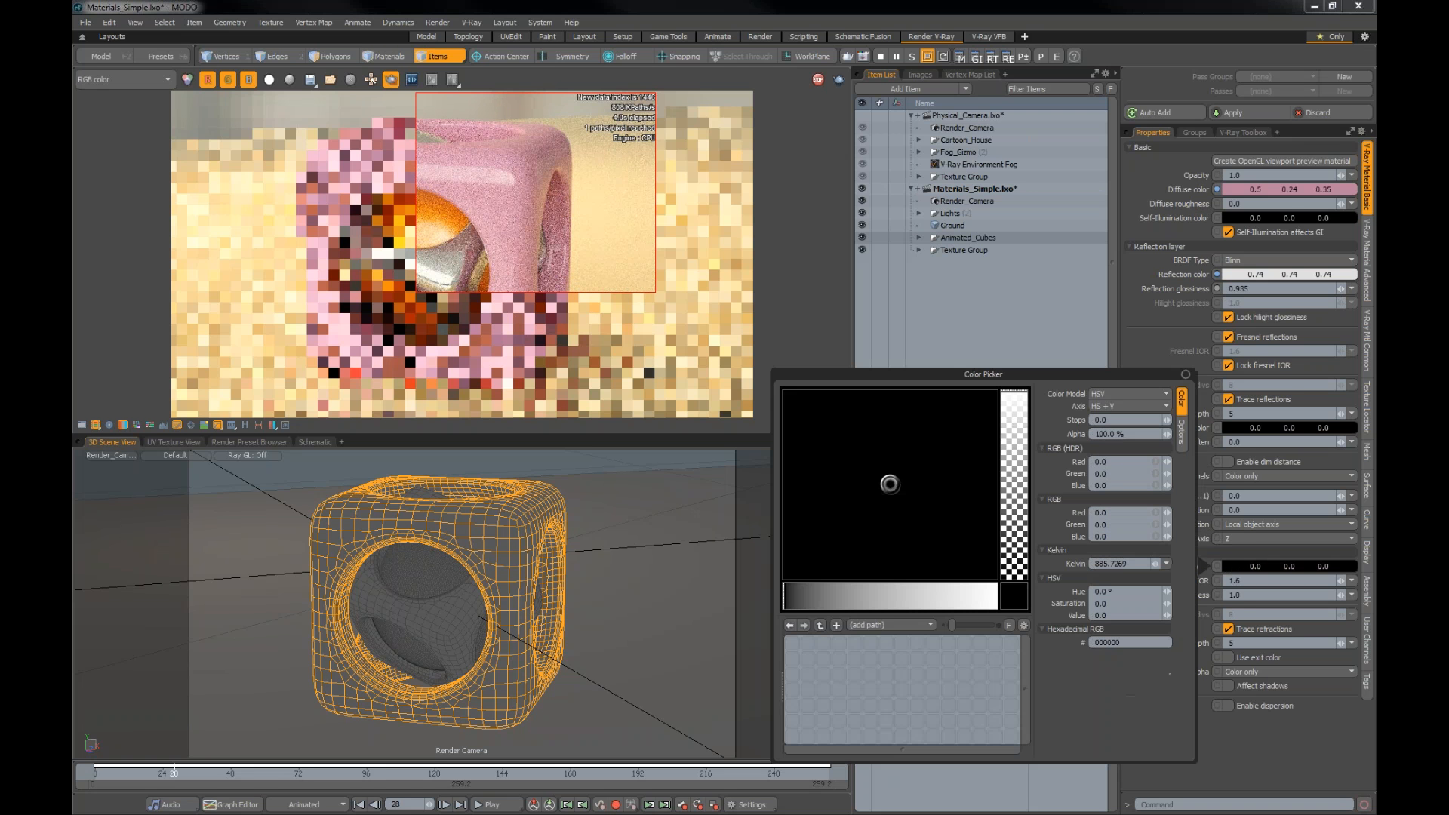
{"action": "left_click", "coordinate": [973, 594]}
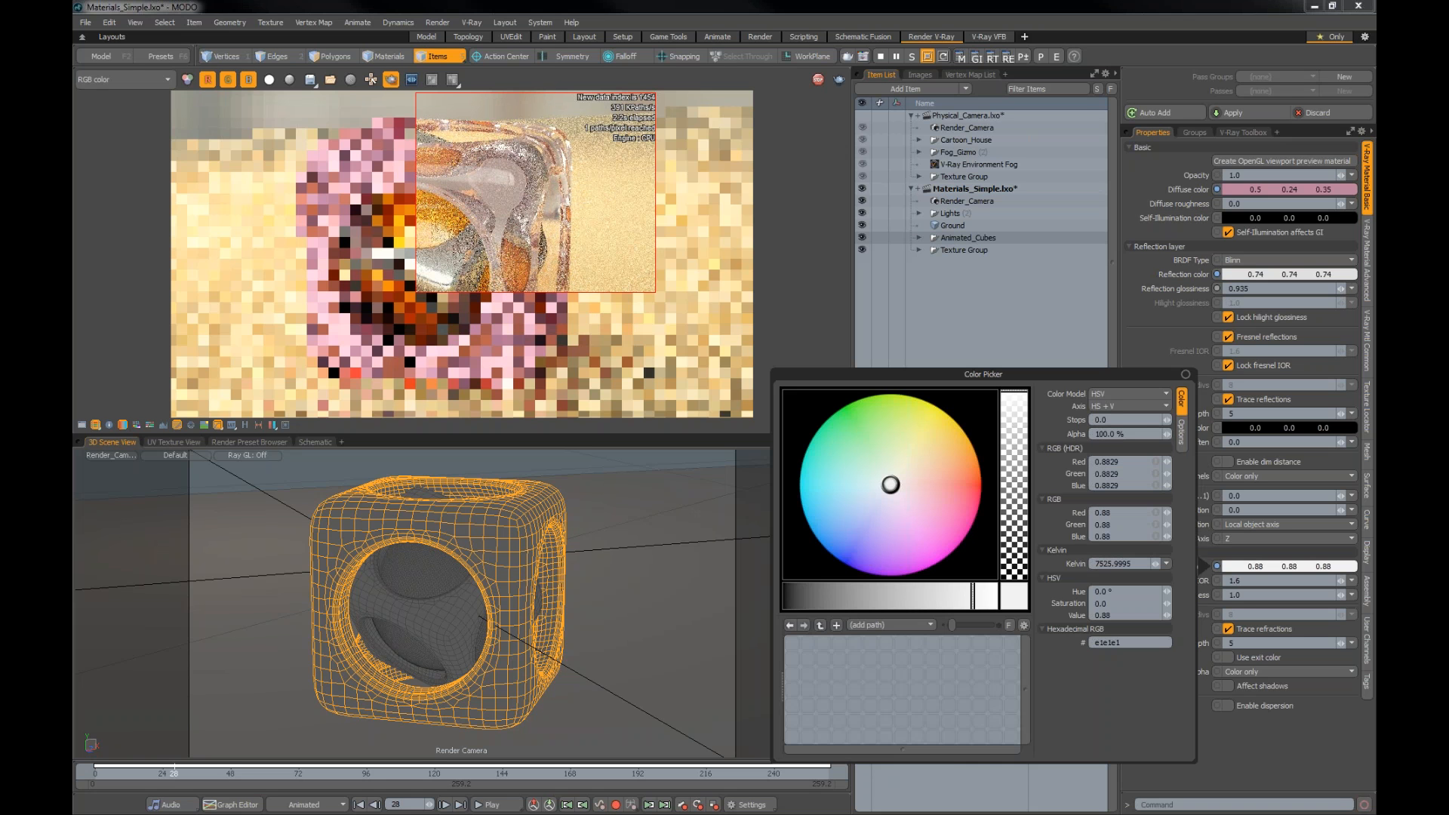
{"action": "left_click", "coordinate": [1225, 686]}
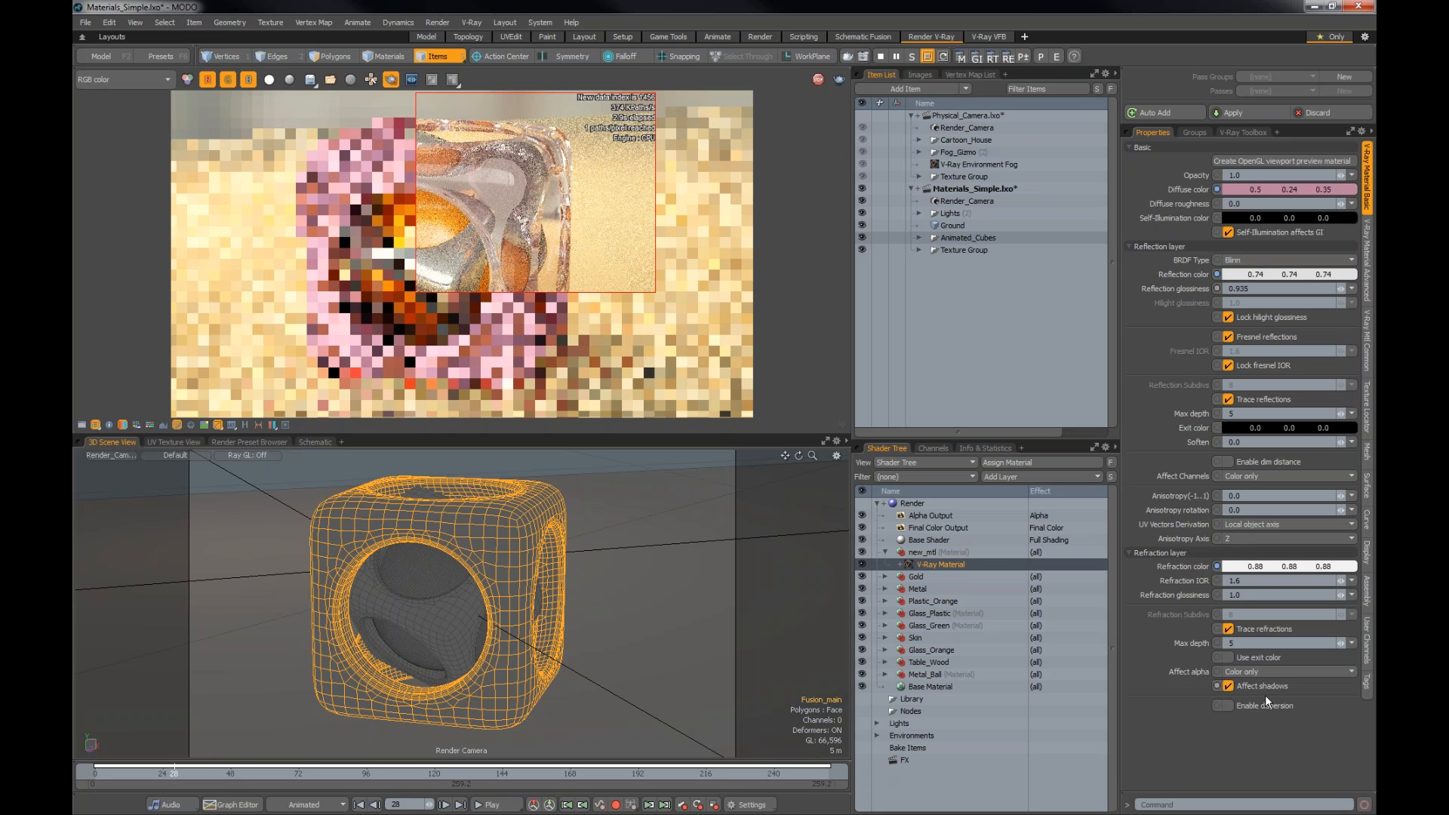
Step: Set the V-Ray Material's refraction color to black (0.0) to make the outer cube opaque
{"action": "left_click", "coordinate": [1217, 566]}
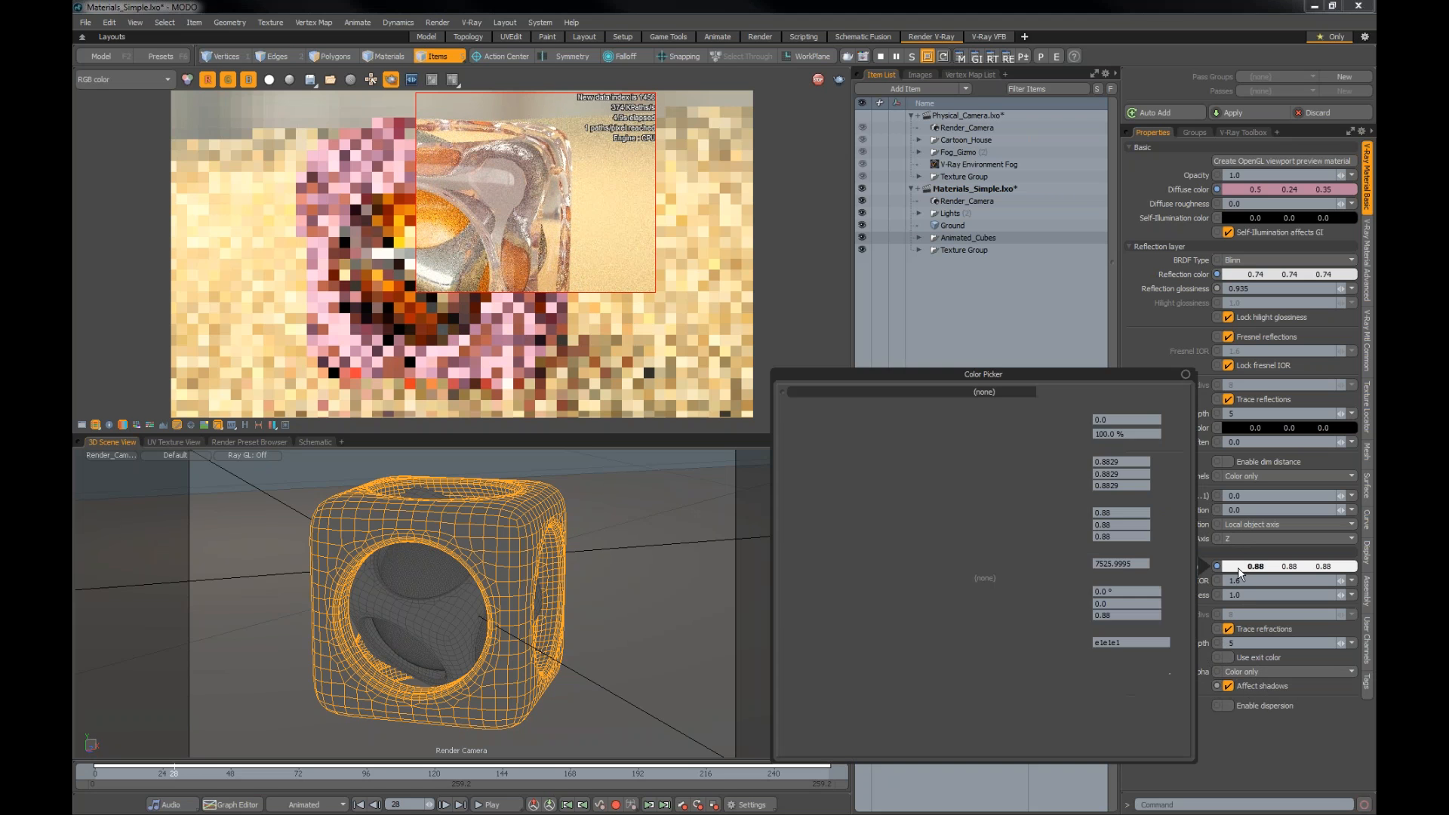
{"action": "left_click_drag", "start_coordinate": [859, 590], "coordinate": [731, 591]}
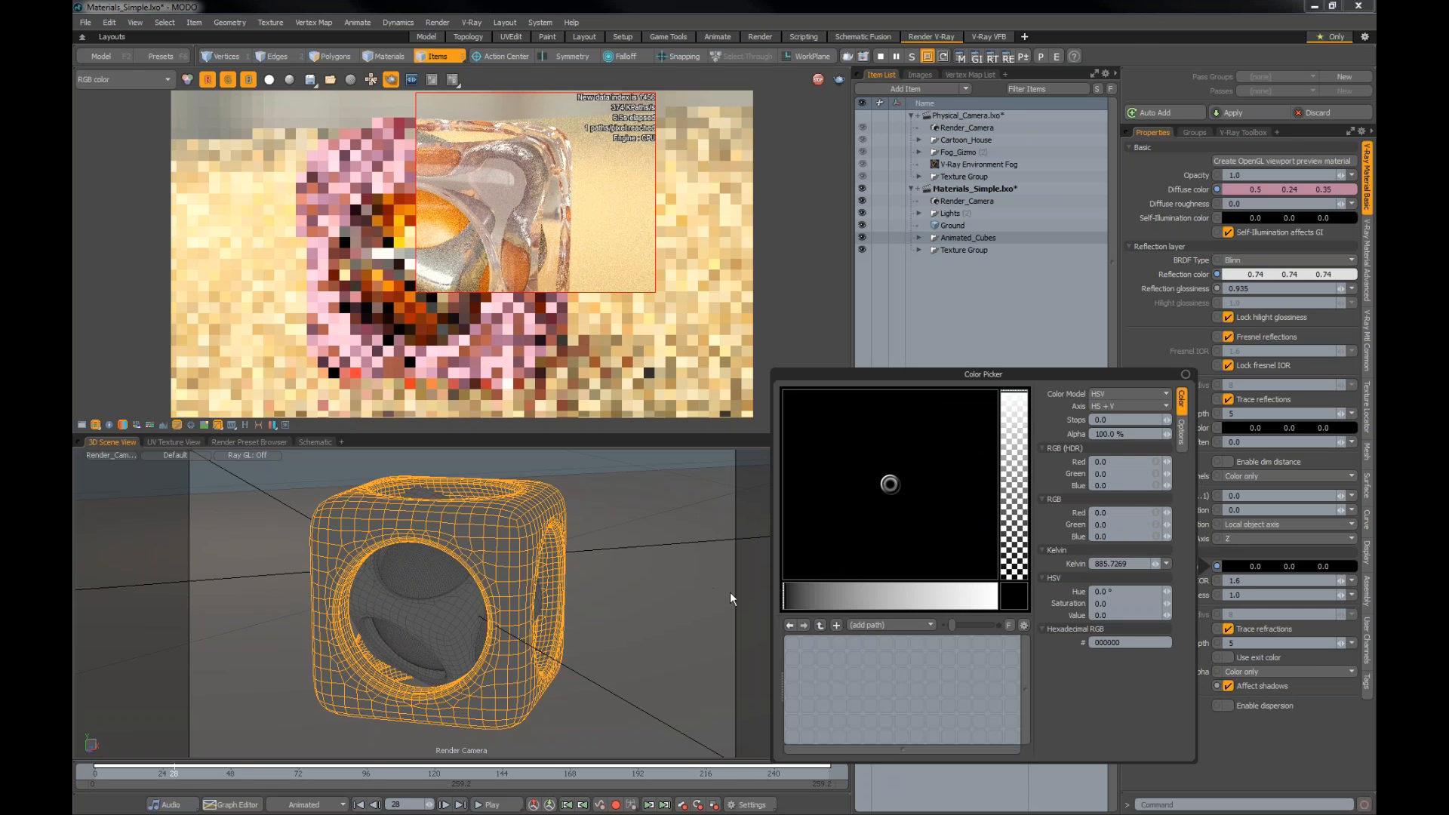
{"action": "left_click", "coordinate": [1174, 314]}
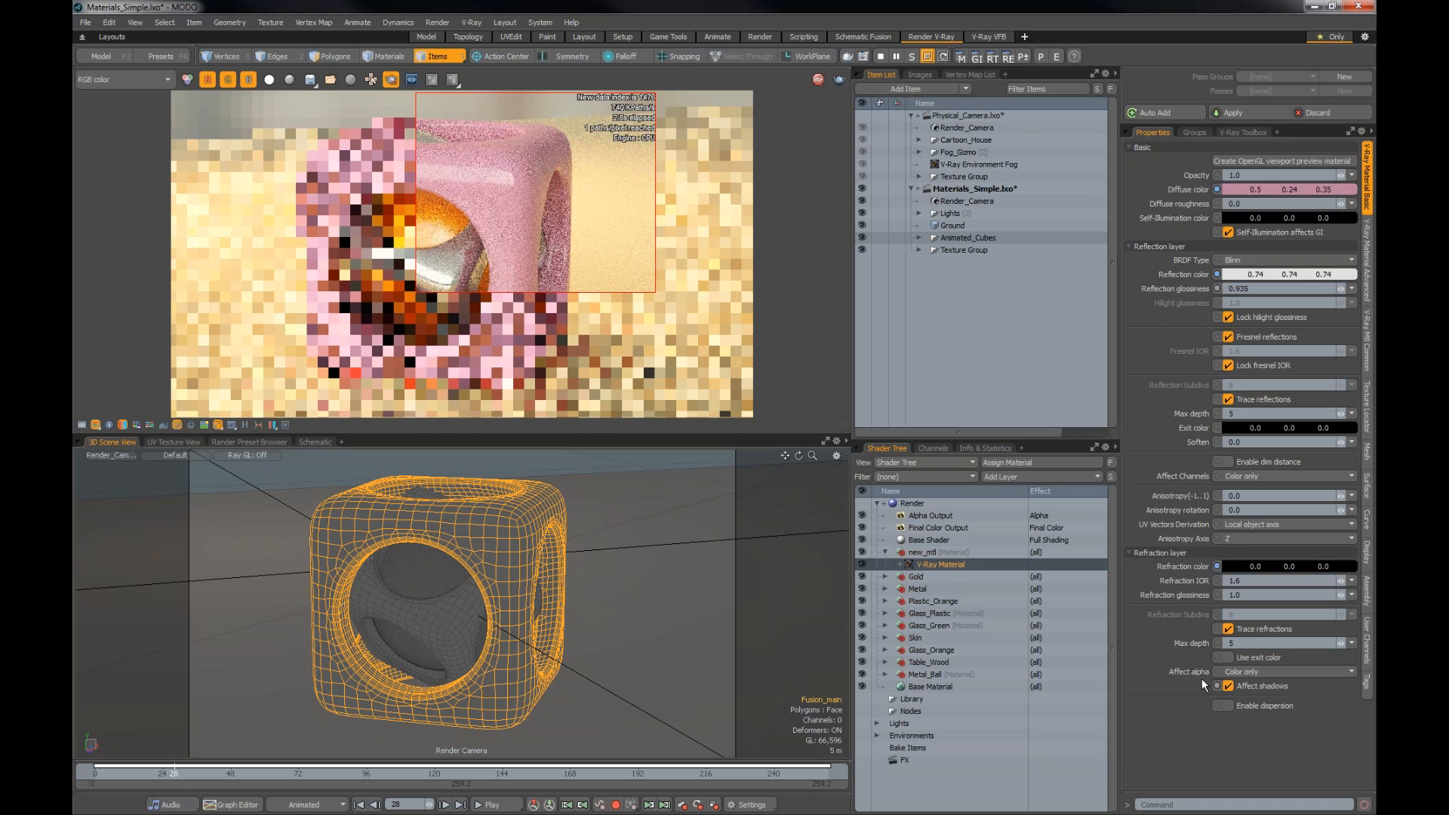
Step: Add a V-Ray Dirt texture above the V-Ray Material in new_mtl, keeping its effect as Diffuse Color
{"action": "left_click", "coordinate": [1005, 478]}
{"action": "mouse_move", "coordinate": [1045, 647]}
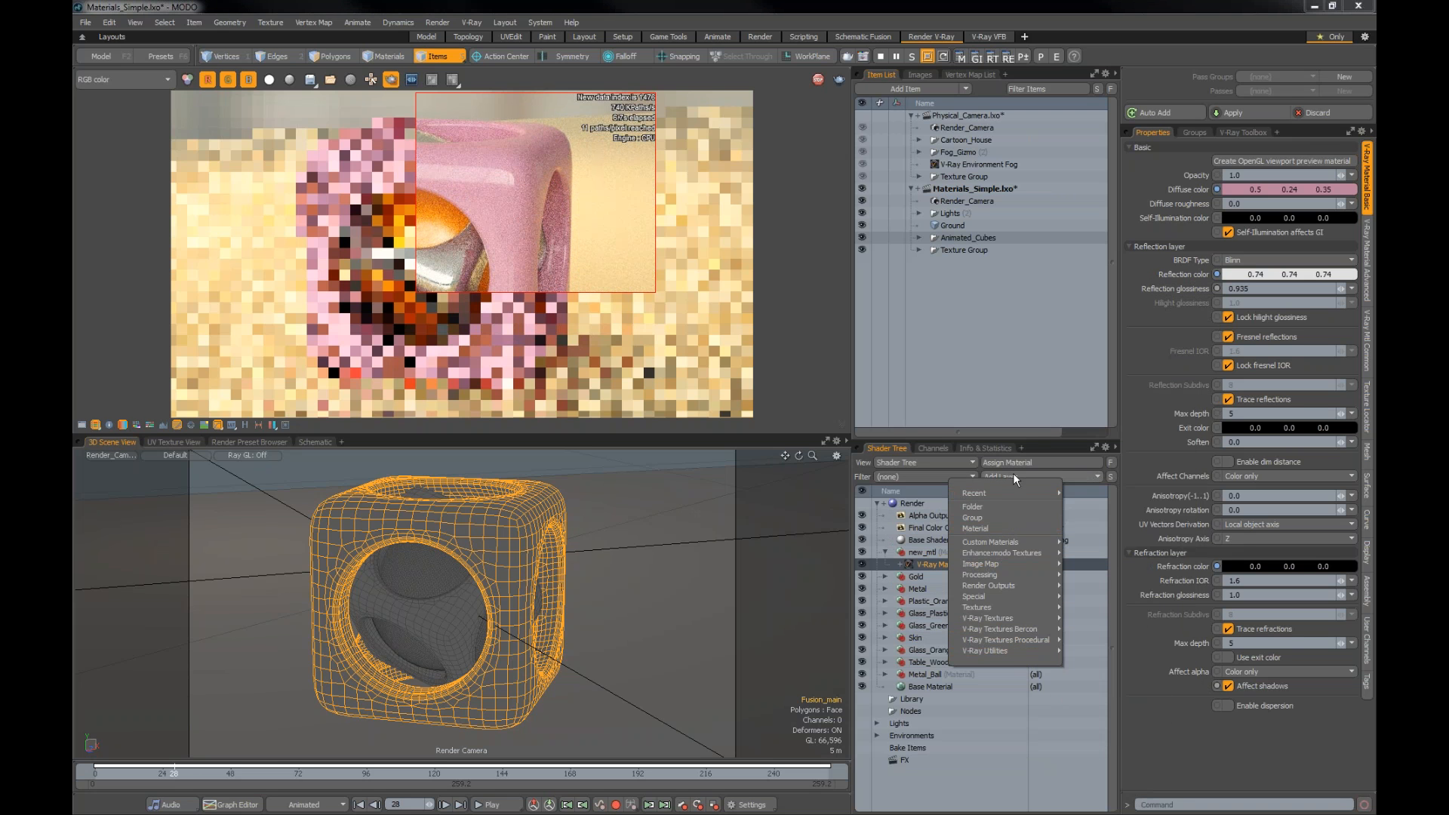
{"action": "mouse_move", "coordinate": [972, 566]}
{"action": "mouse_move", "coordinate": [981, 607]}
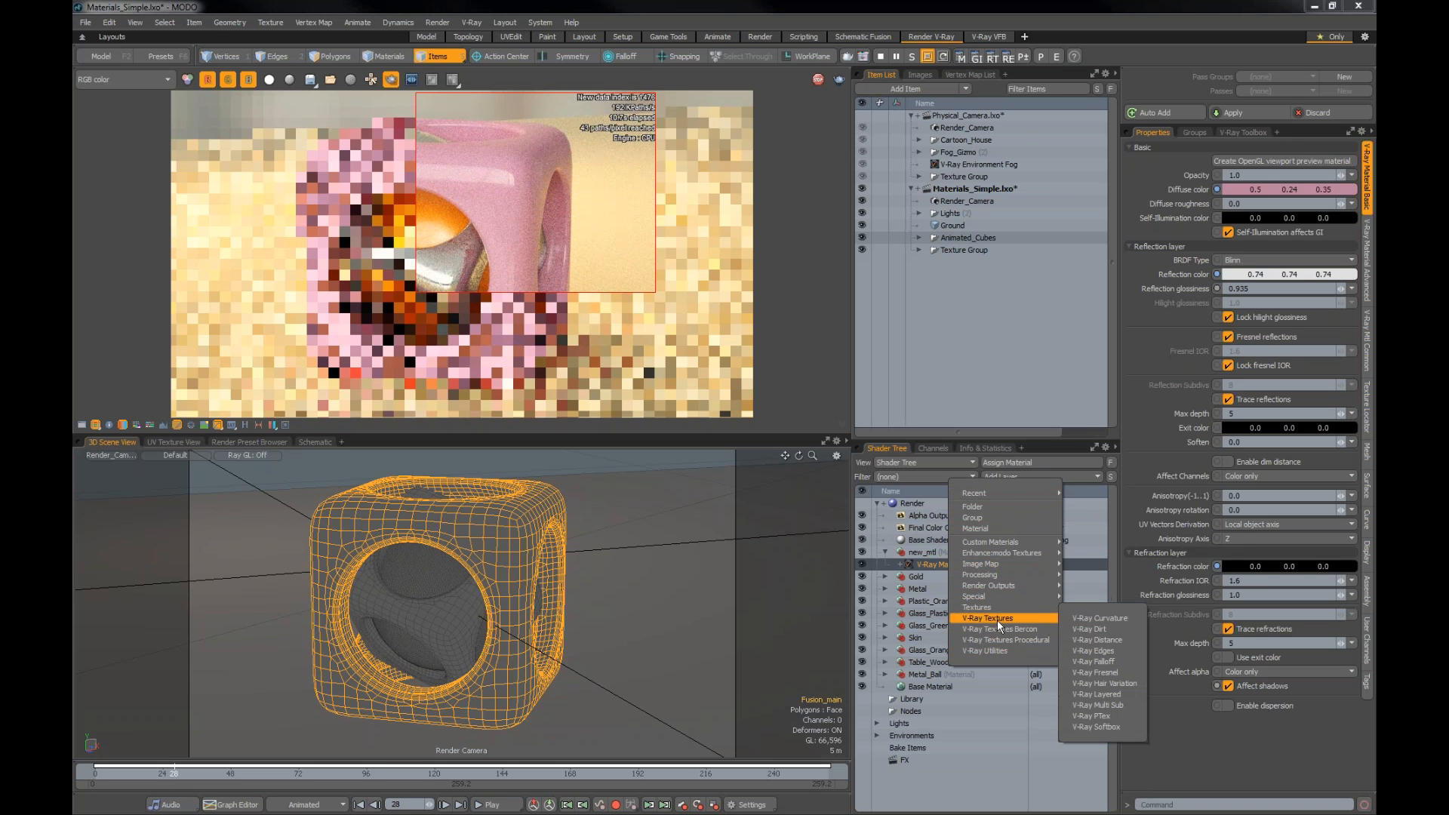
{"action": "left_click", "coordinate": [1089, 629]}
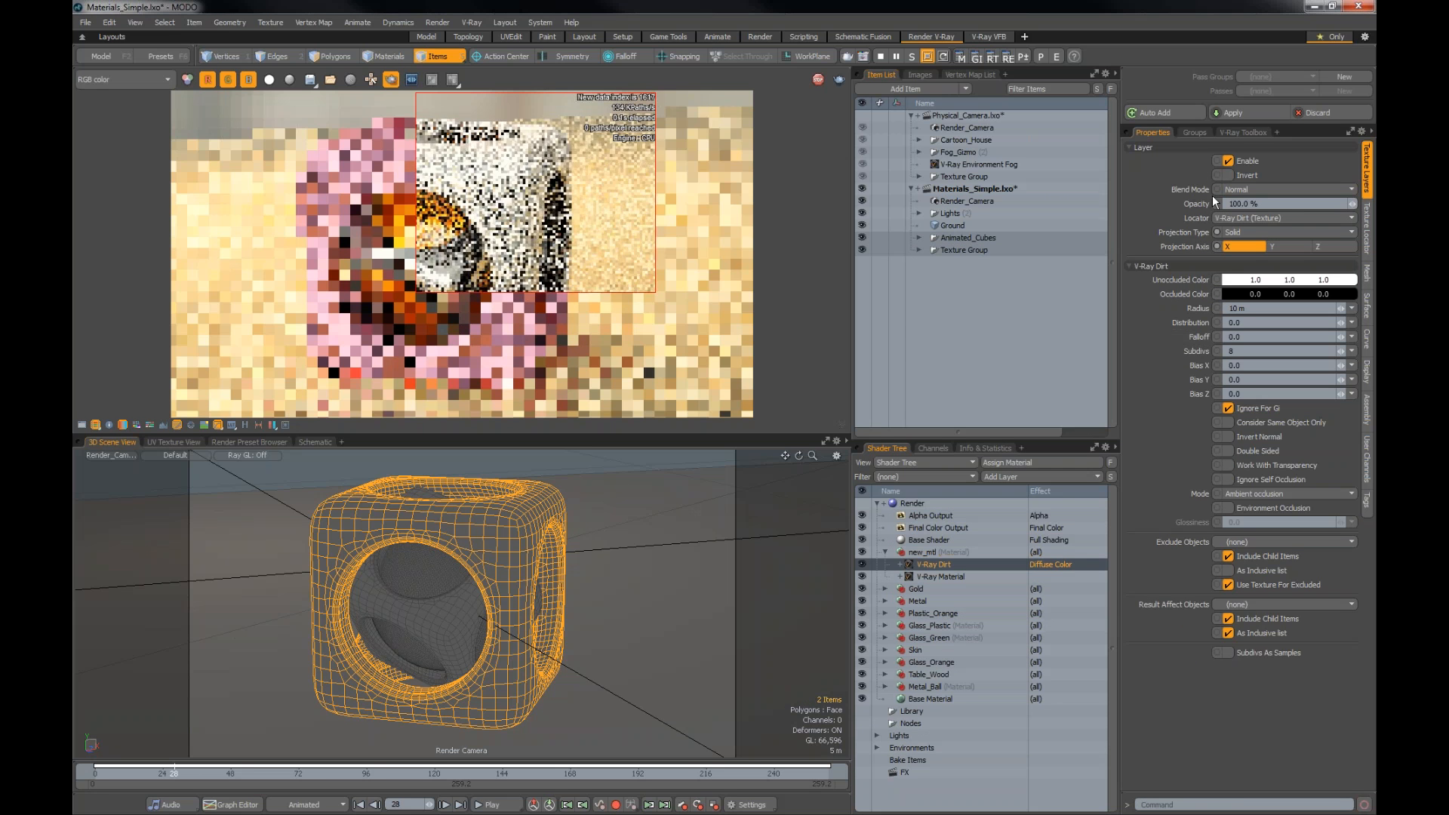
{"action": "left_click", "coordinate": [1050, 564]}
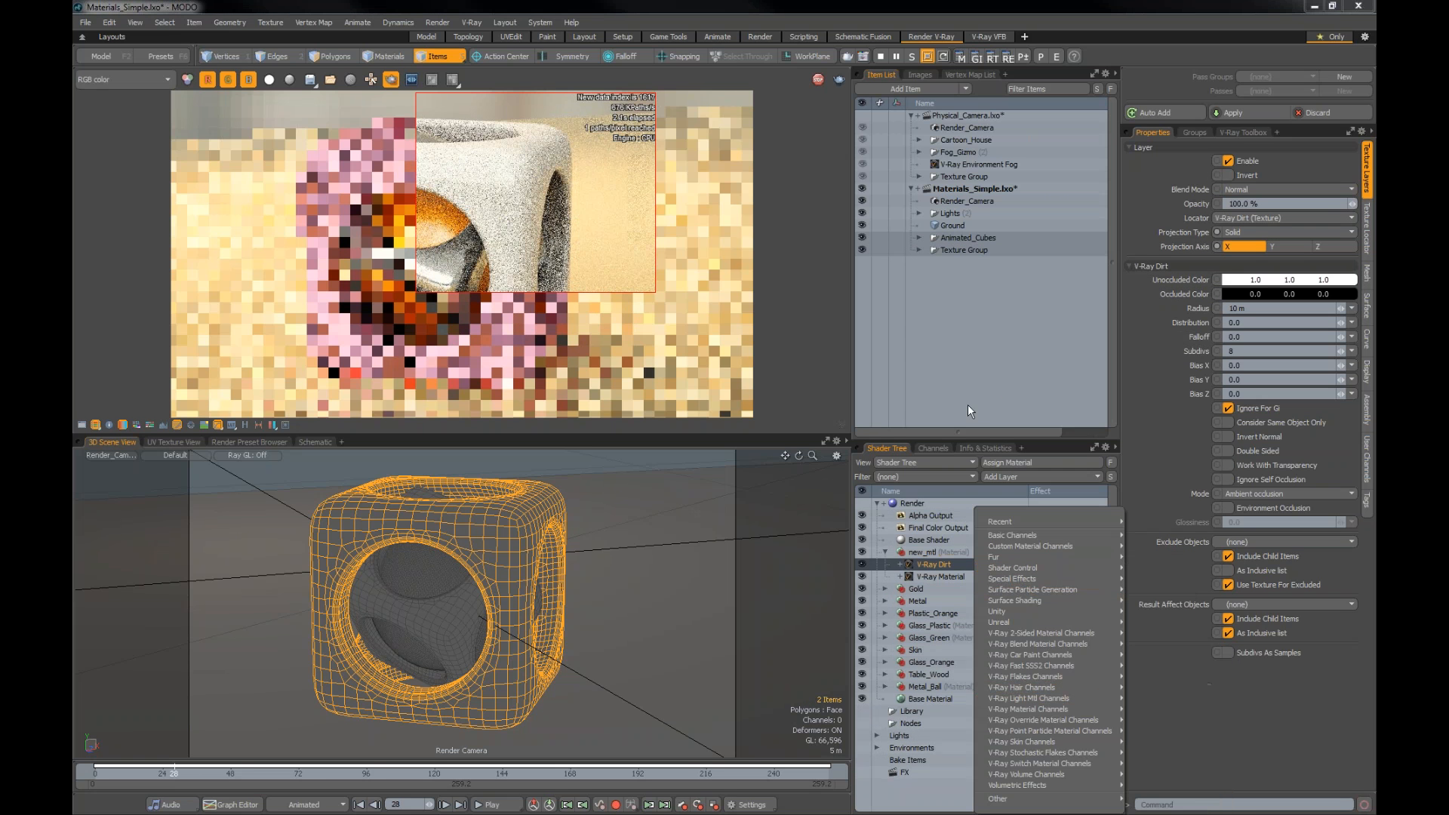
{"action": "left_click", "coordinate": [1197, 736]}
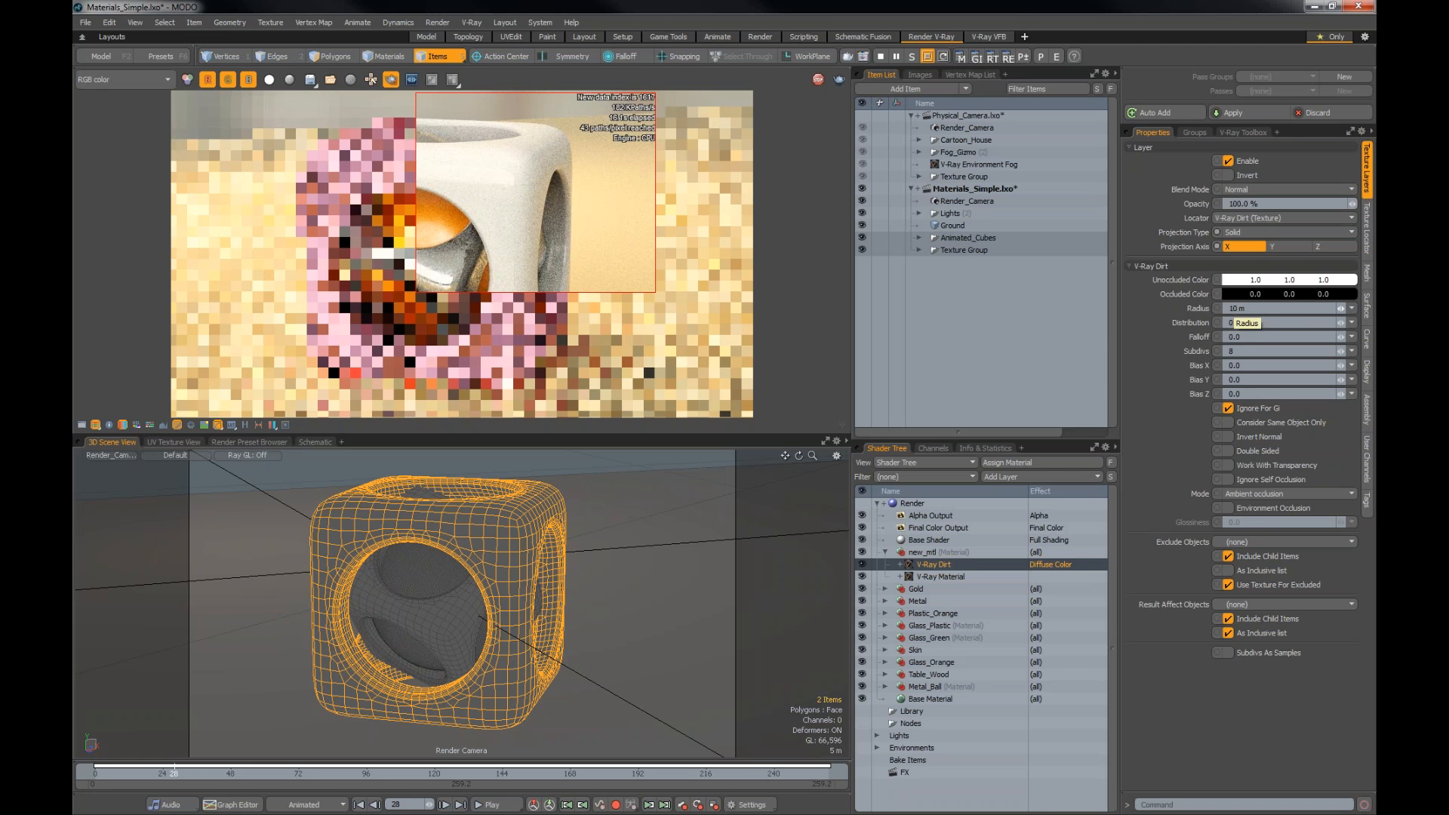
Step: Set V-Ray Dirt's unoccluded color to red 1.0, 0.0, 0.06 and its occluded color to blue 0.0, 0.15, 0.49
{"action": "left_click", "coordinate": [1232, 284]}
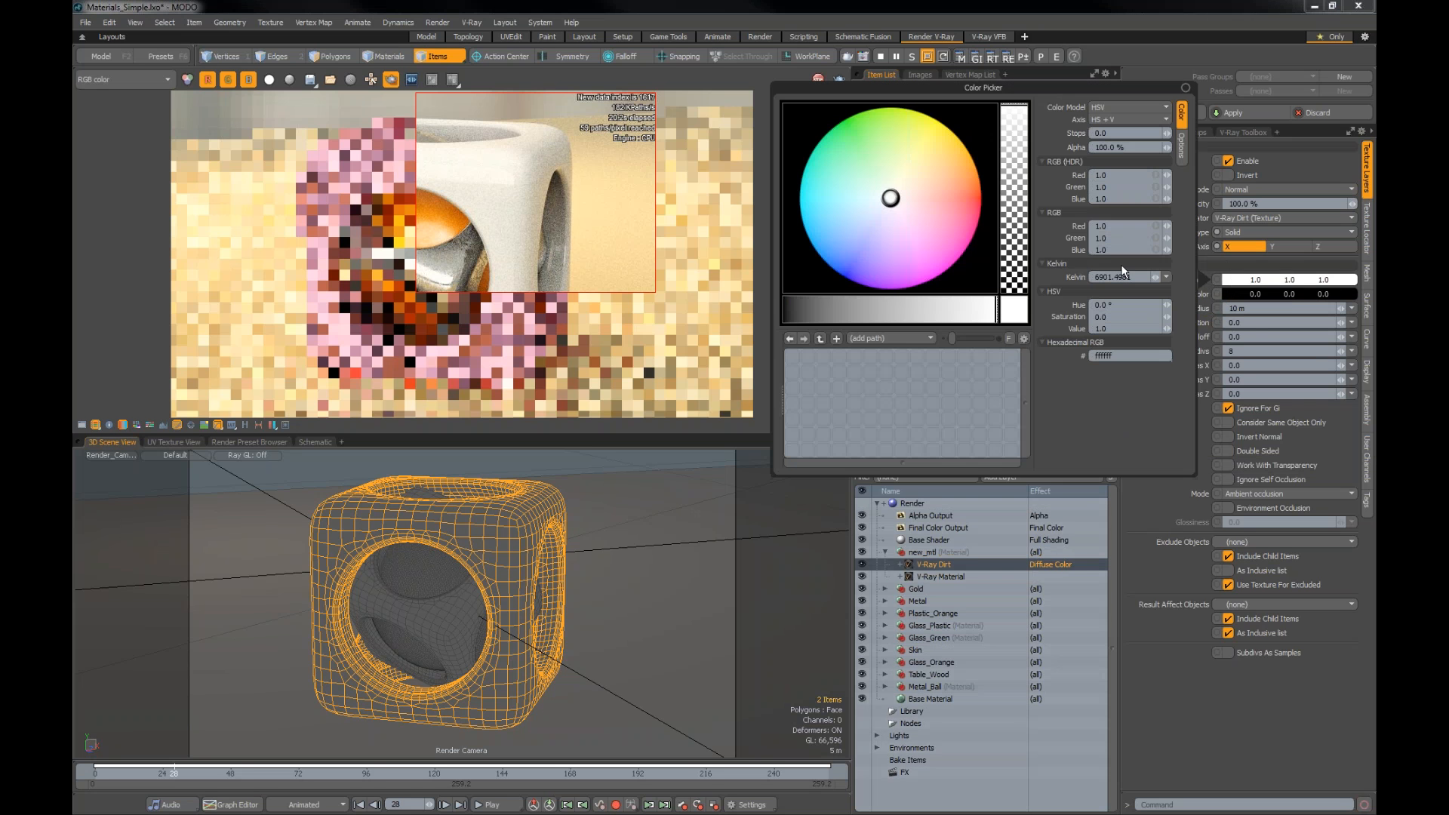
{"action": "left_click", "coordinate": [980, 204]}
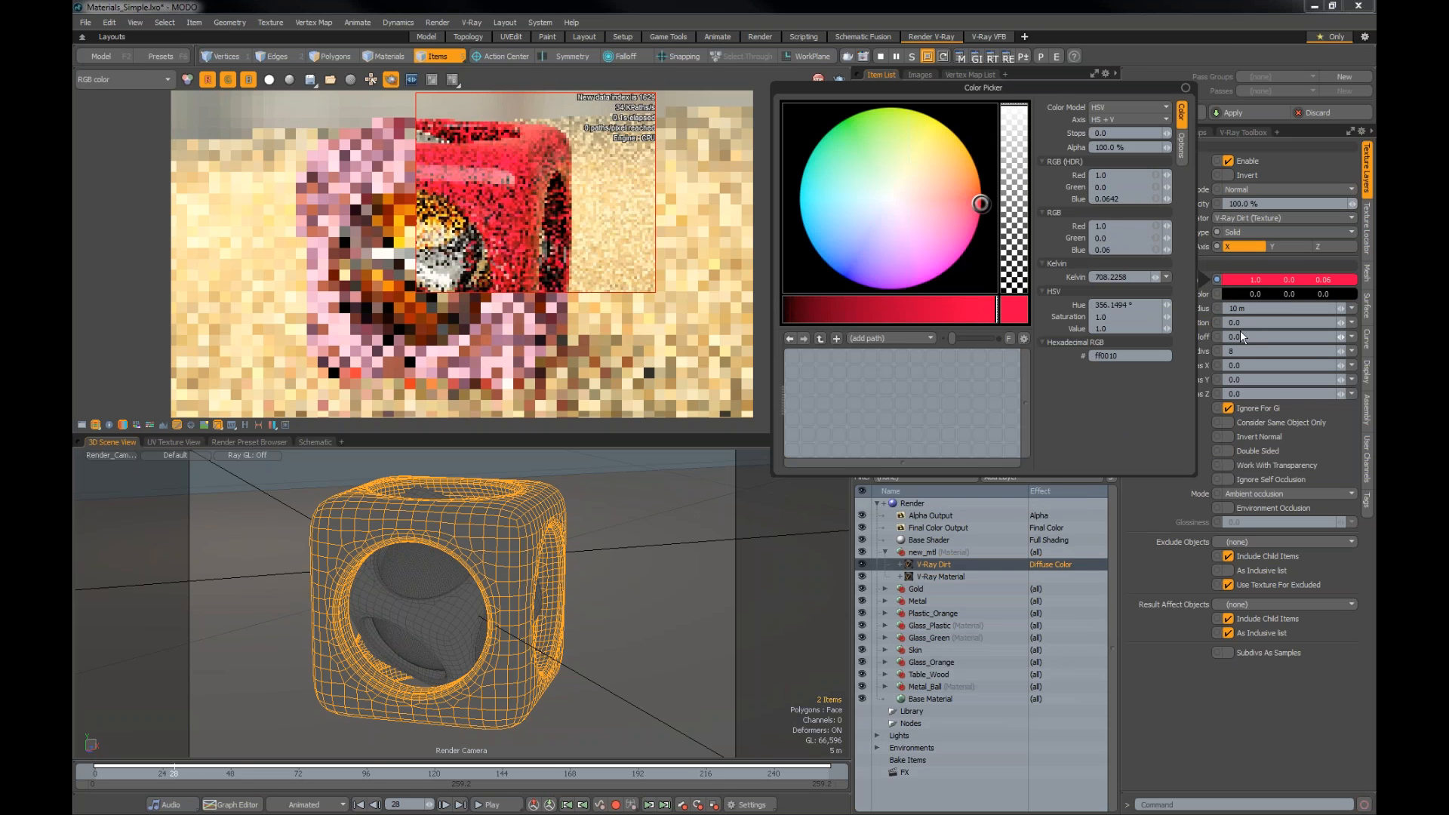
{"action": "left_click", "coordinate": [1230, 295]}
{"action": "left_click_drag", "start_coordinate": [890, 212], "coordinate": [821, 272]}
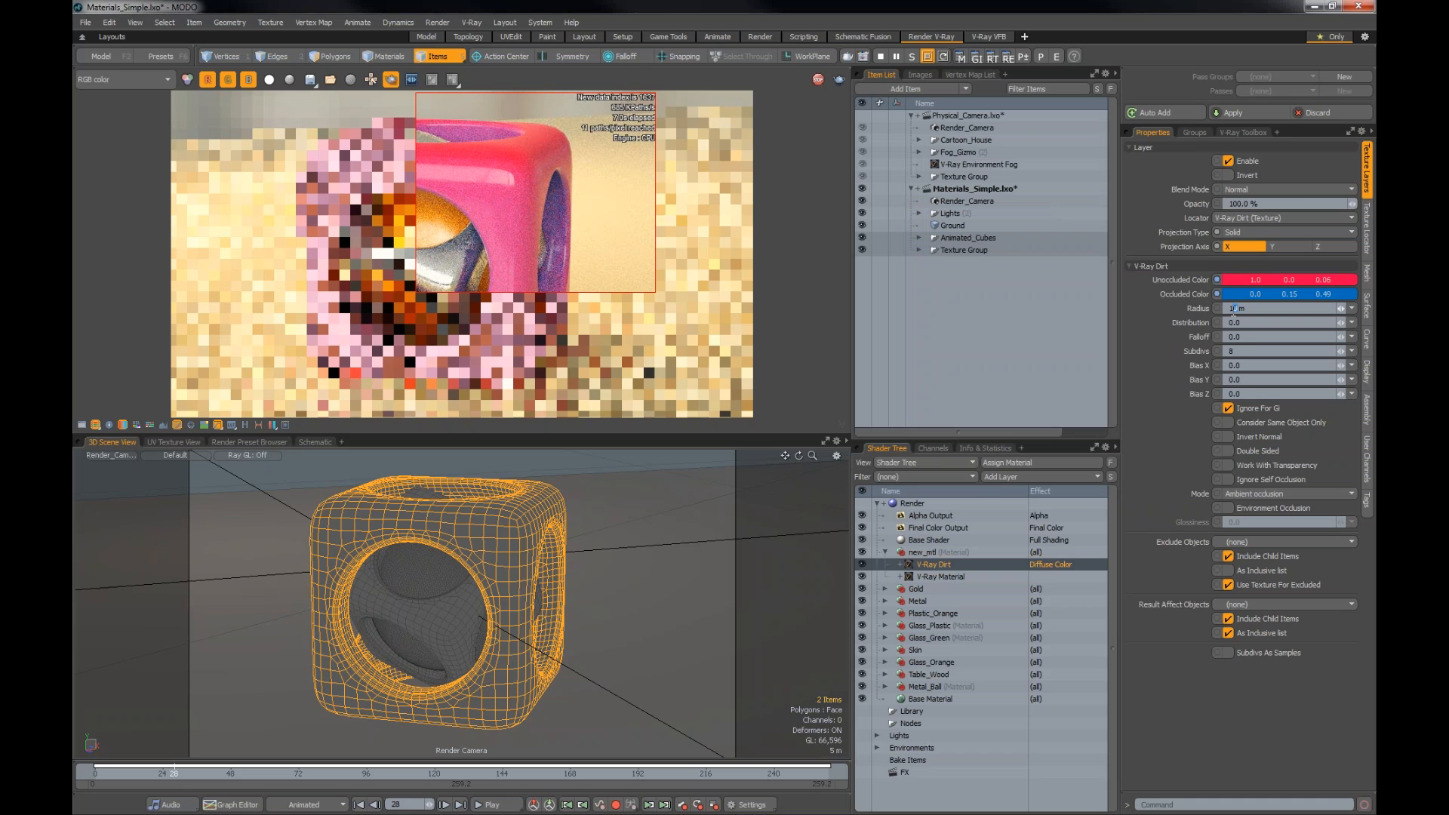
Step: Set V-Ray Dirt's radius to 200 mm and enable Invert Normal
{"action": "left_click", "coordinate": [1232, 308]}
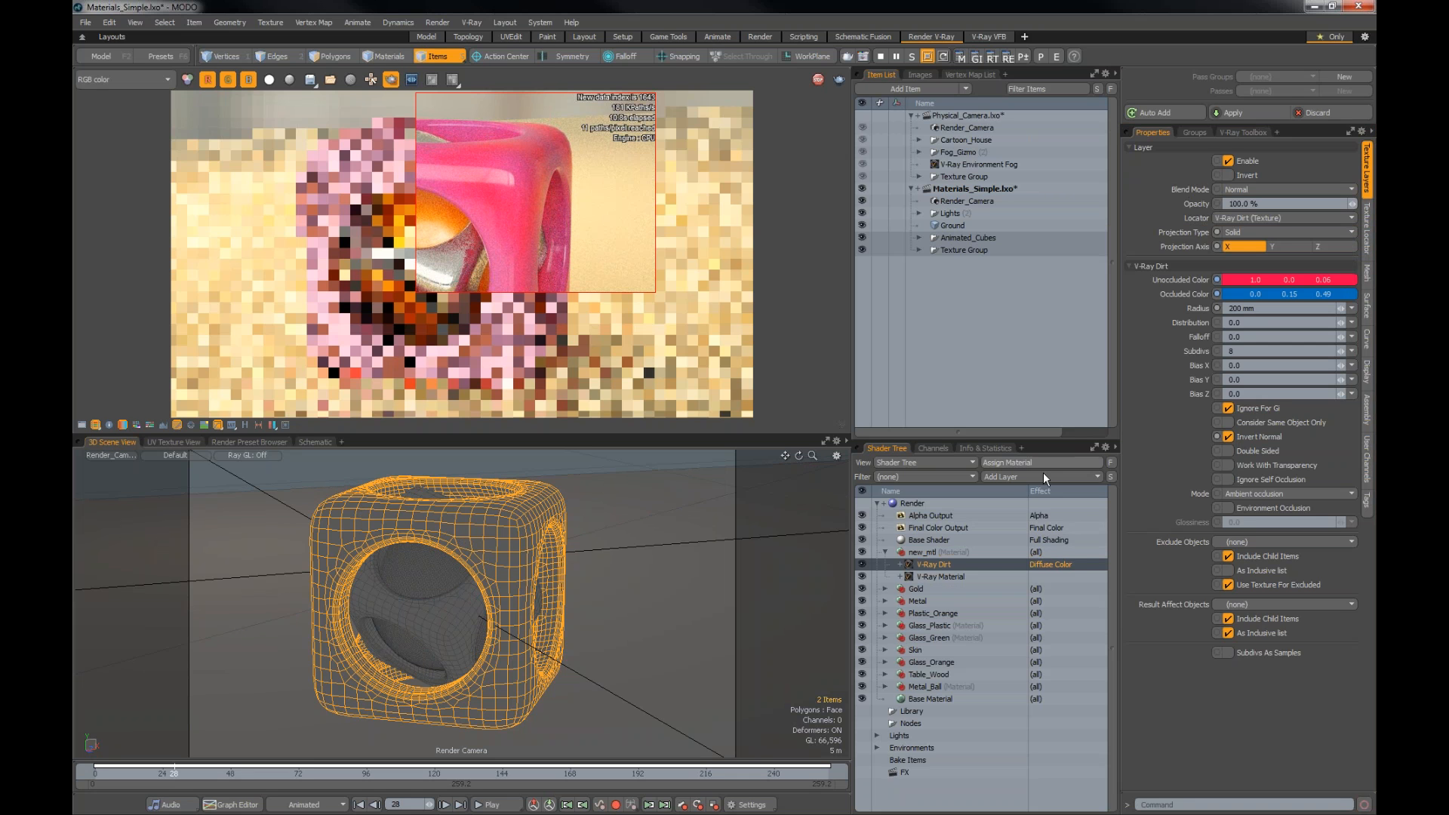
Step: Assign the existing Metal_01 material to the outer cube, keeping the default color, diffuse and specular settings
{"action": "left_click", "coordinate": [1023, 477]}
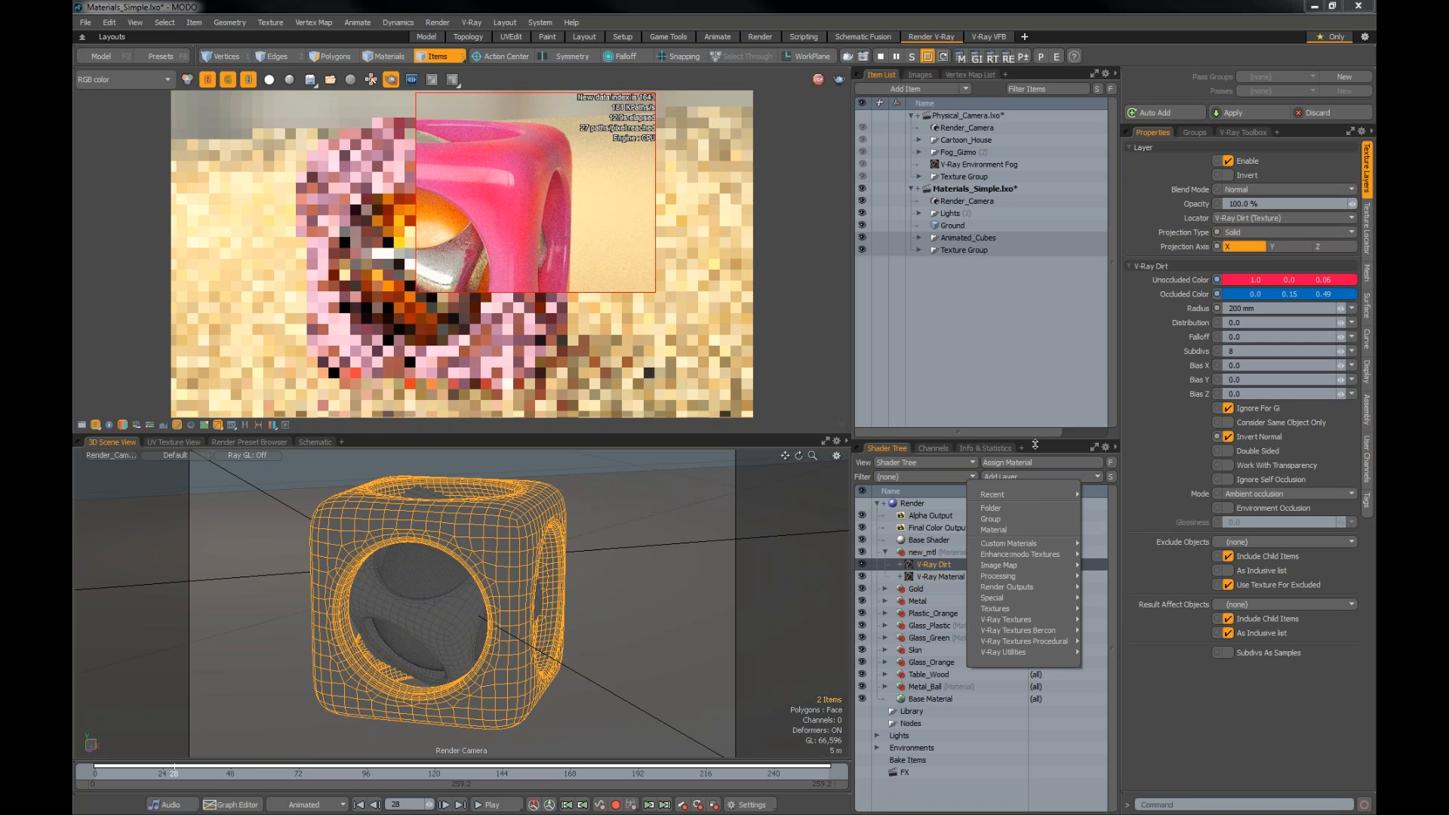
{"action": "key", "text": "Escape"}
{"action": "left_click", "coordinate": [1035, 474]}
{"action": "left_click", "coordinate": [1035, 462]}
{"action": "left_click", "coordinate": [1058, 461]}
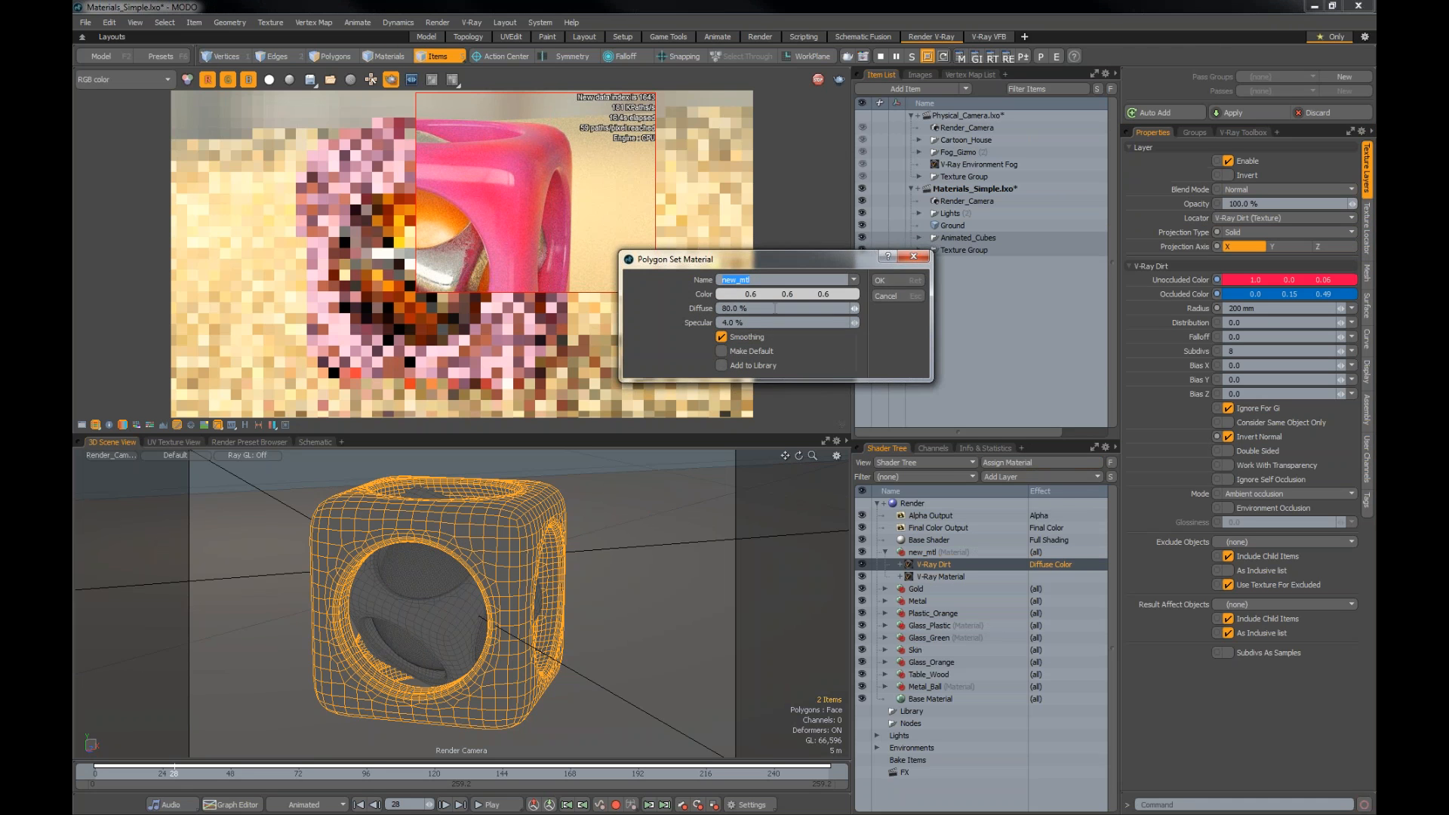
{"action": "left_click", "coordinate": [854, 281]}
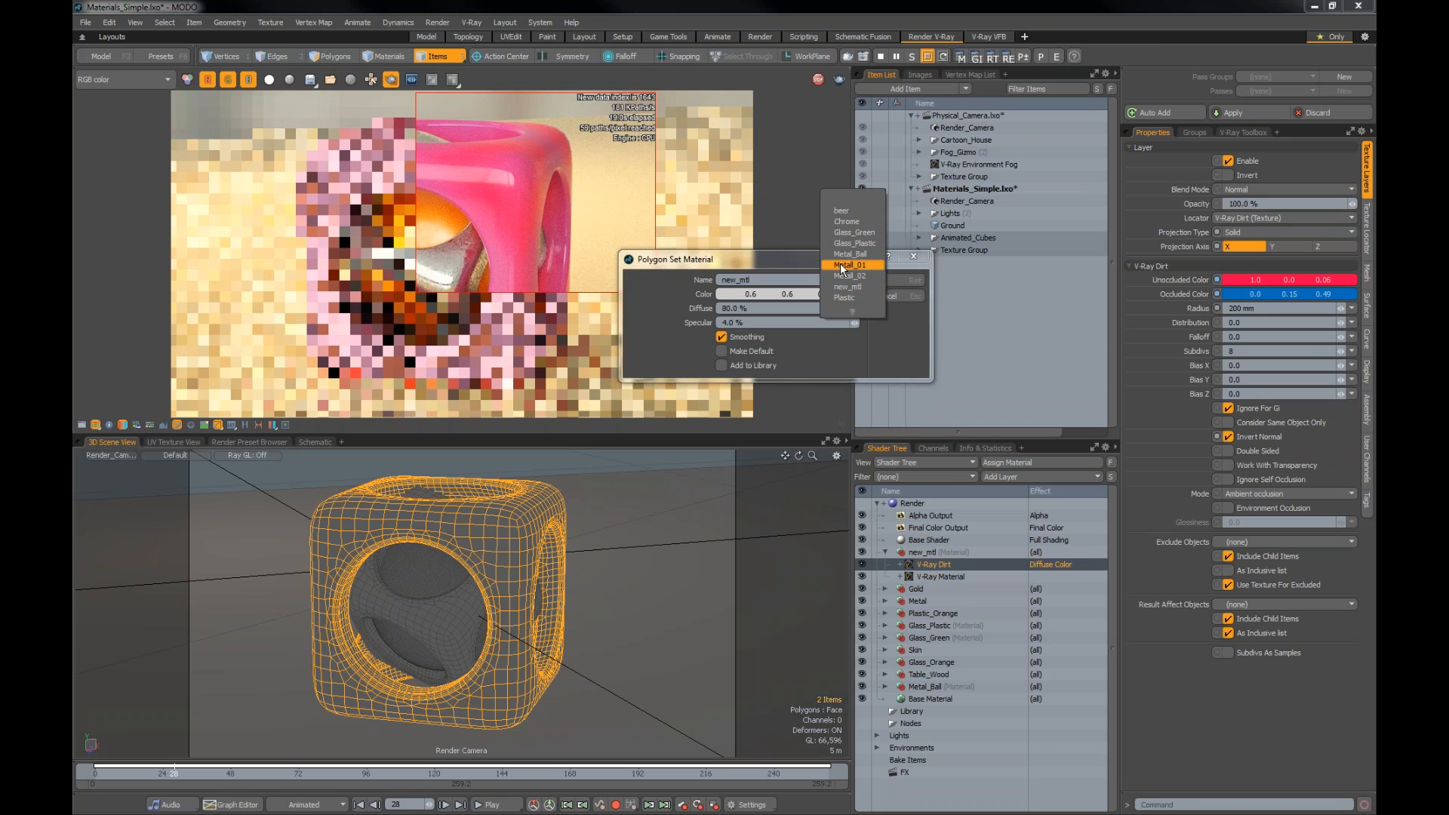
{"action": "left_click", "coordinate": [841, 265]}
{"action": "left_click", "coordinate": [881, 281]}
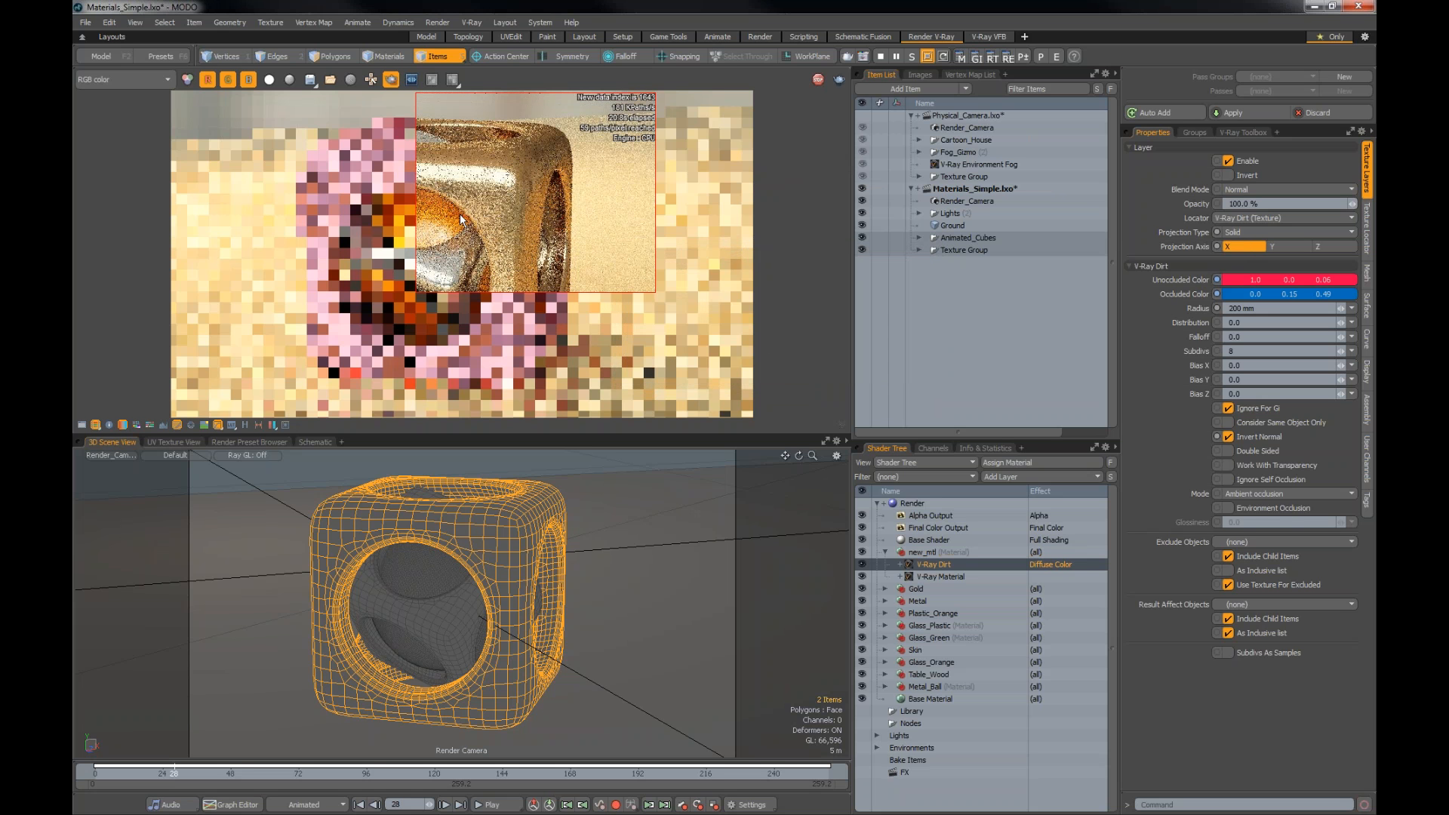
Step: Assign the existing Plastic material to the outer cube, keeping color 0.6, 0.6, 0.6, diffuse 80% and specular 4%
{"action": "left_click", "coordinate": [884, 687]}
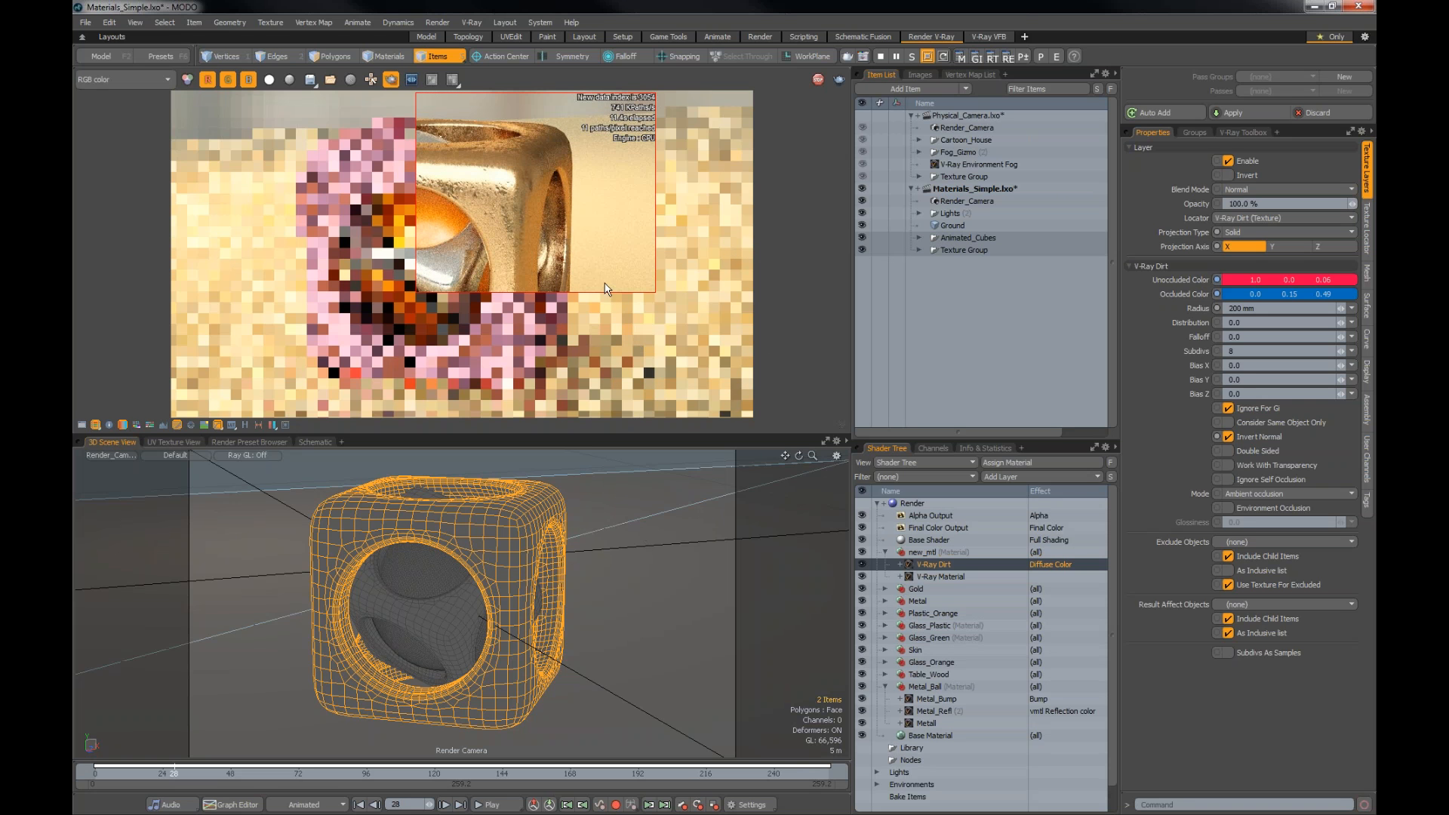
{"action": "left_click", "coordinate": [885, 602]}
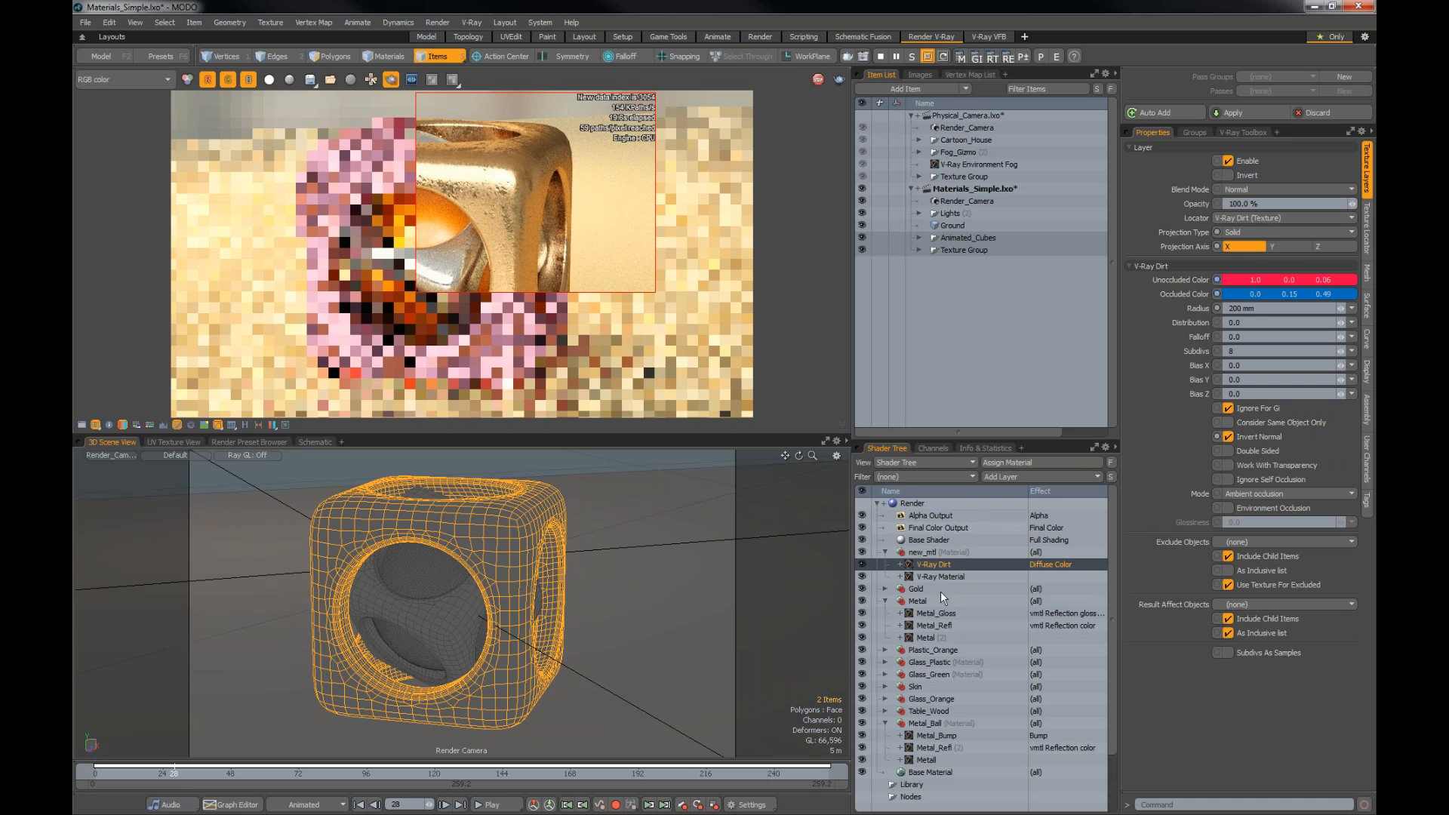
{"action": "left_click", "coordinate": [1022, 462]}
{"action": "left_click", "coordinate": [854, 280]}
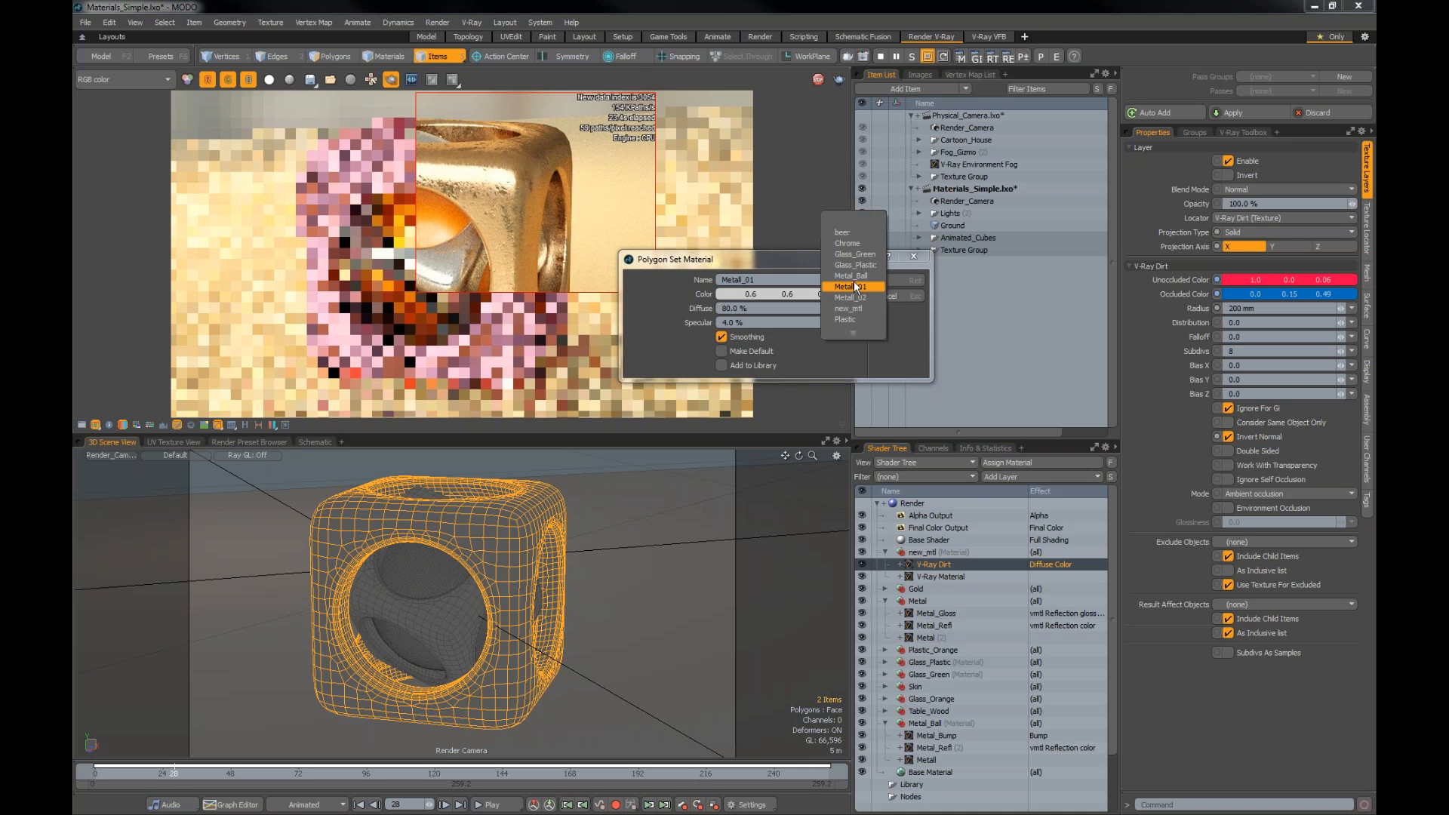
{"action": "left_click", "coordinate": [858, 320]}
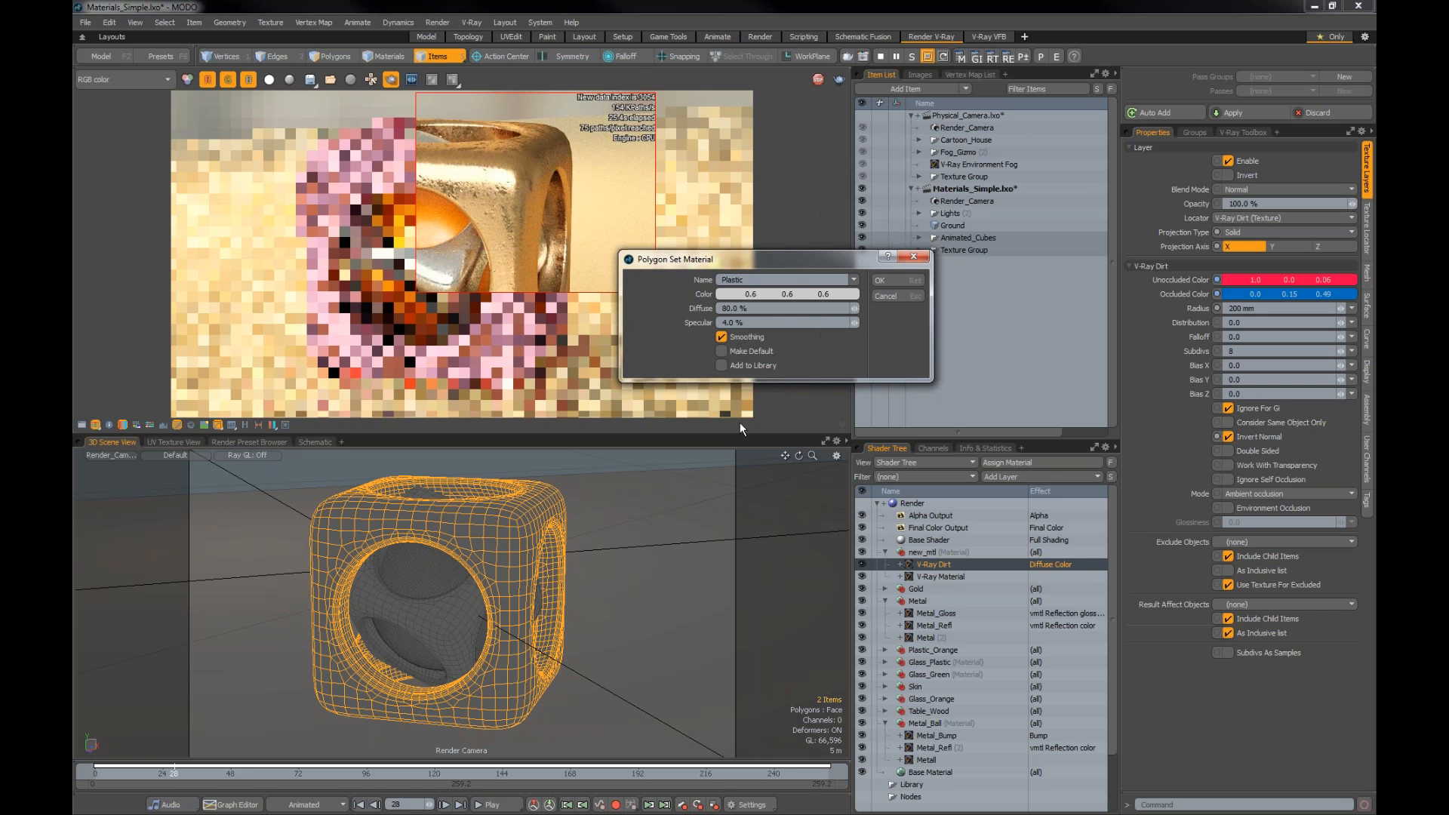
{"action": "left_click", "coordinate": [899, 276]}
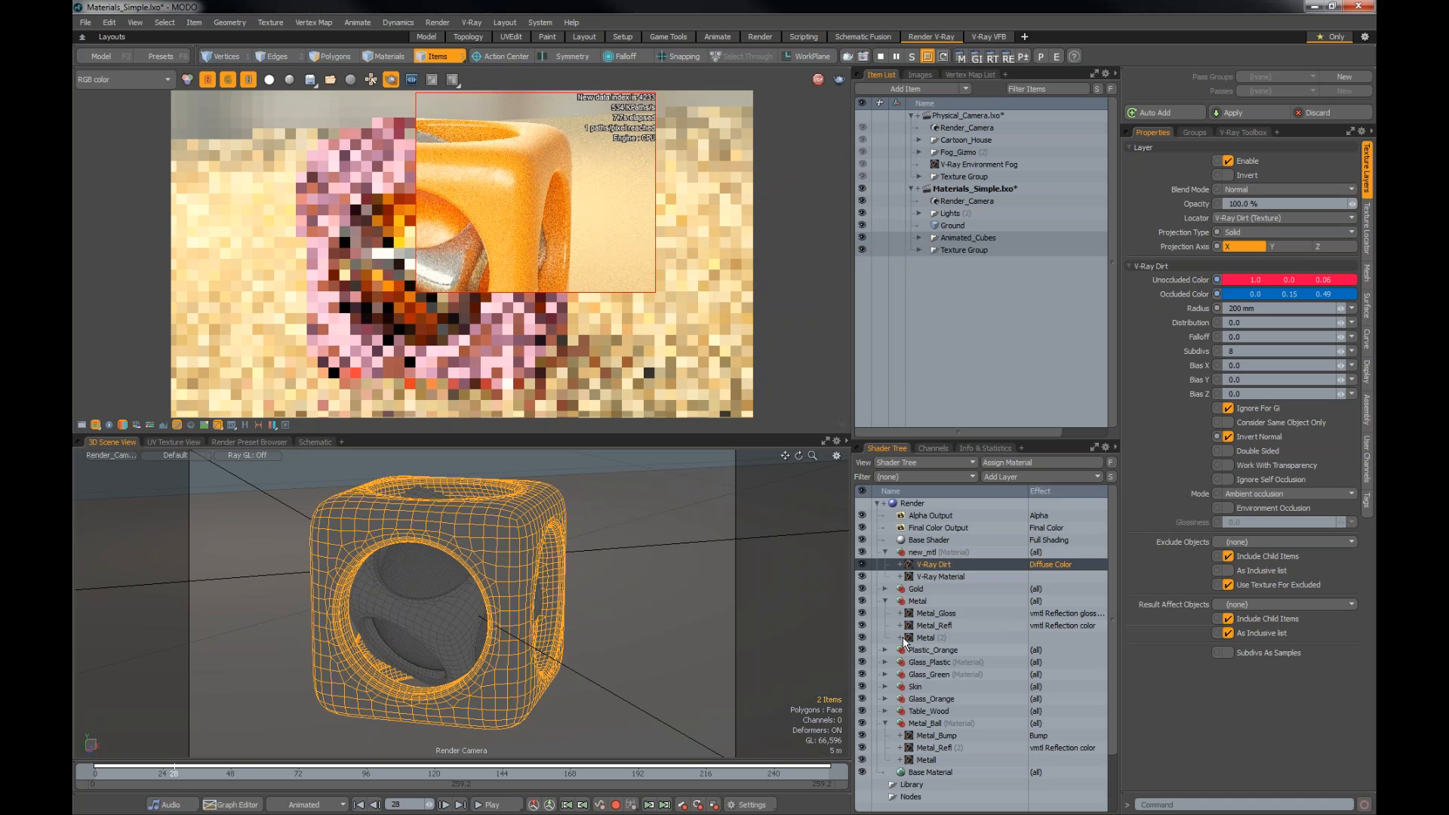
Step: Expand the Glass_Plastic, Table_Wood and Glass_Orange material groups to examine the layers they contain
{"action": "left_click", "coordinate": [885, 662]}
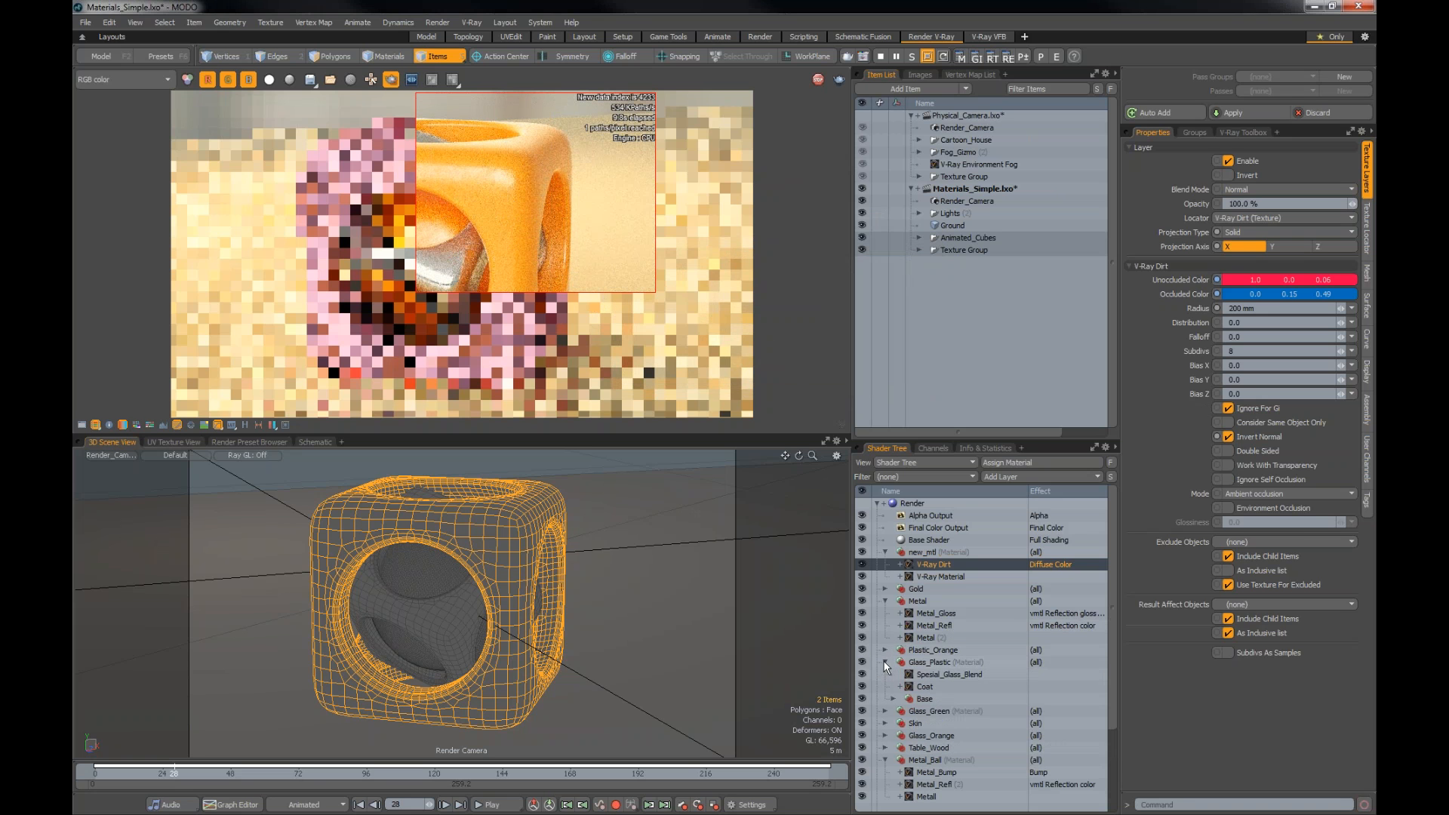
{"action": "scroll", "coordinate": [894, 695], "scroll_direction": "down", "scroll_amount": 1}
{"action": "left_click", "coordinate": [885, 710]}
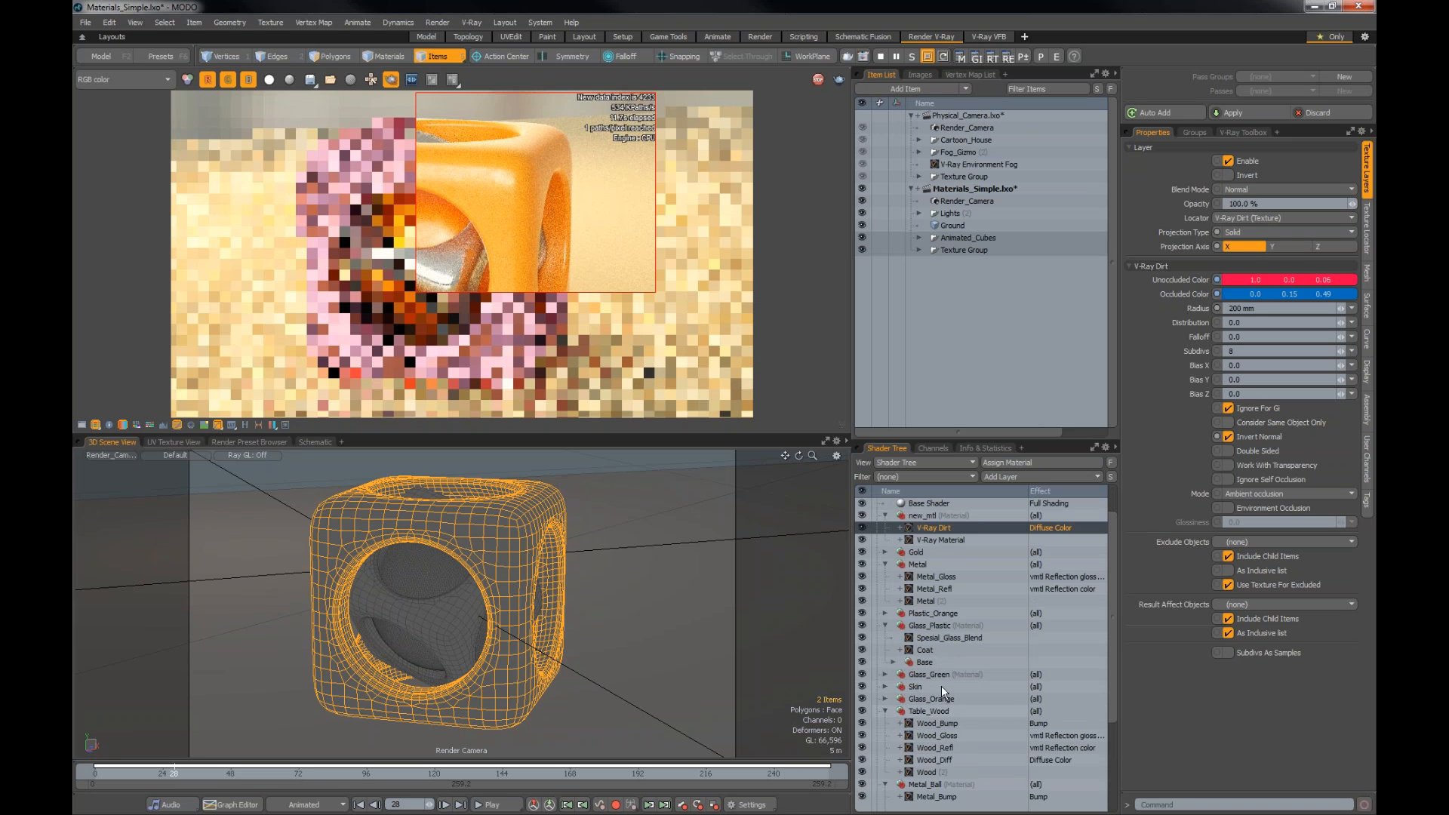
{"action": "left_click", "coordinate": [884, 699]}
{"action": "scroll", "coordinate": [902, 683], "scroll_direction": "down", "scroll_amount": 1}
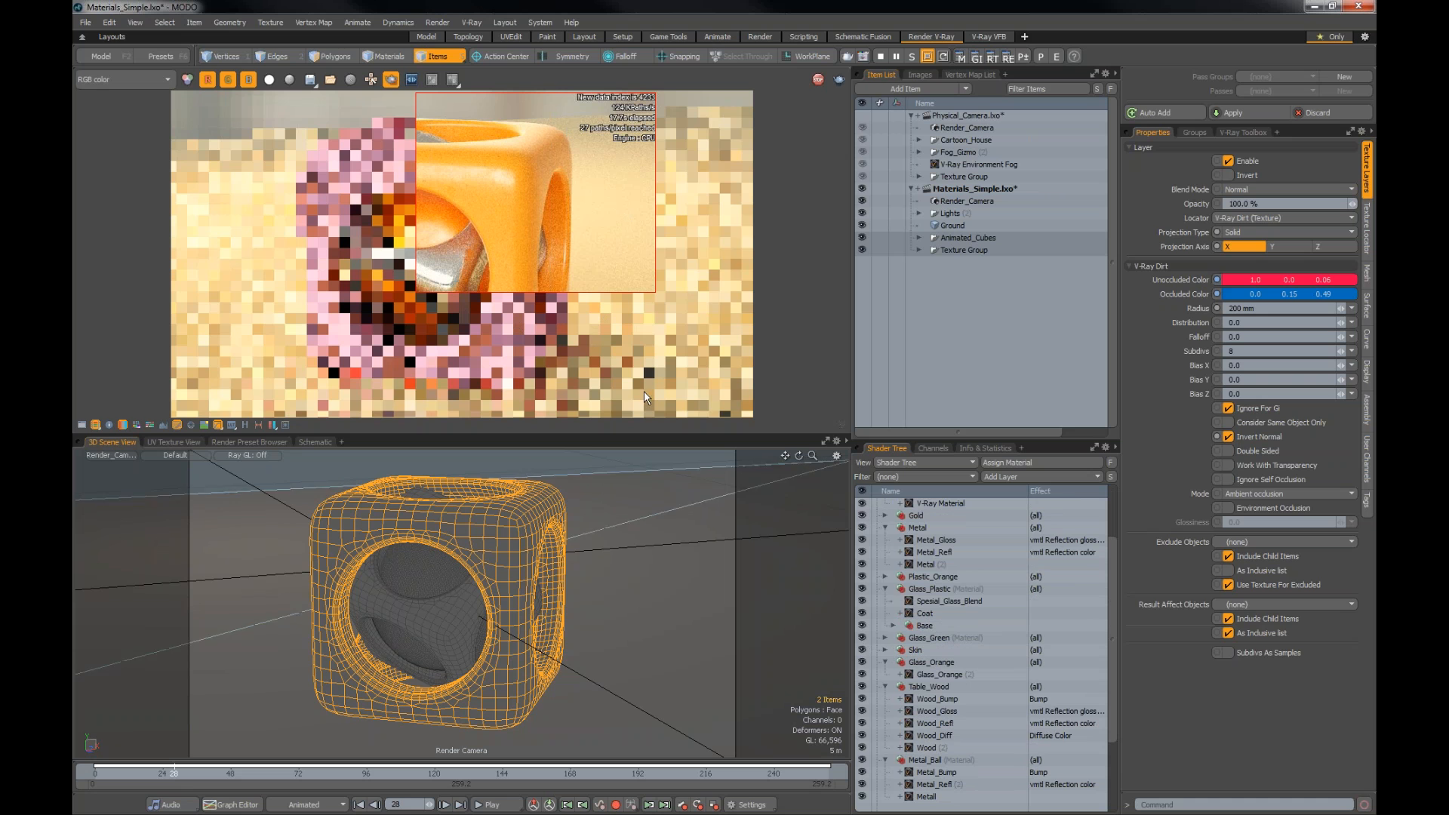
Step: Stop the interactive render and load the saved blue glass cube image from the render history, with region rendering turned off
{"action": "left_click", "coordinate": [819, 80]}
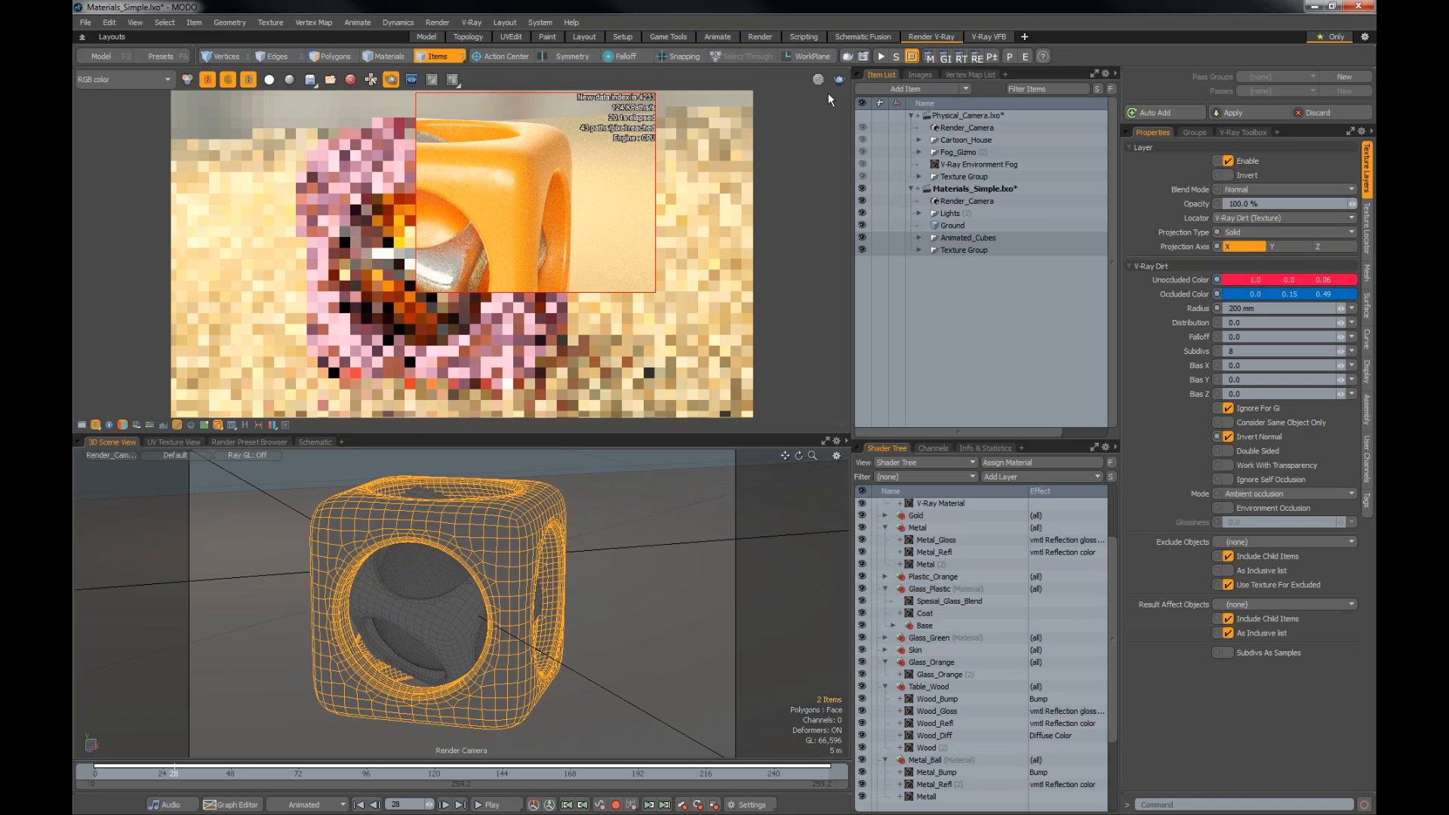
{"action": "left_click", "coordinate": [149, 425]}
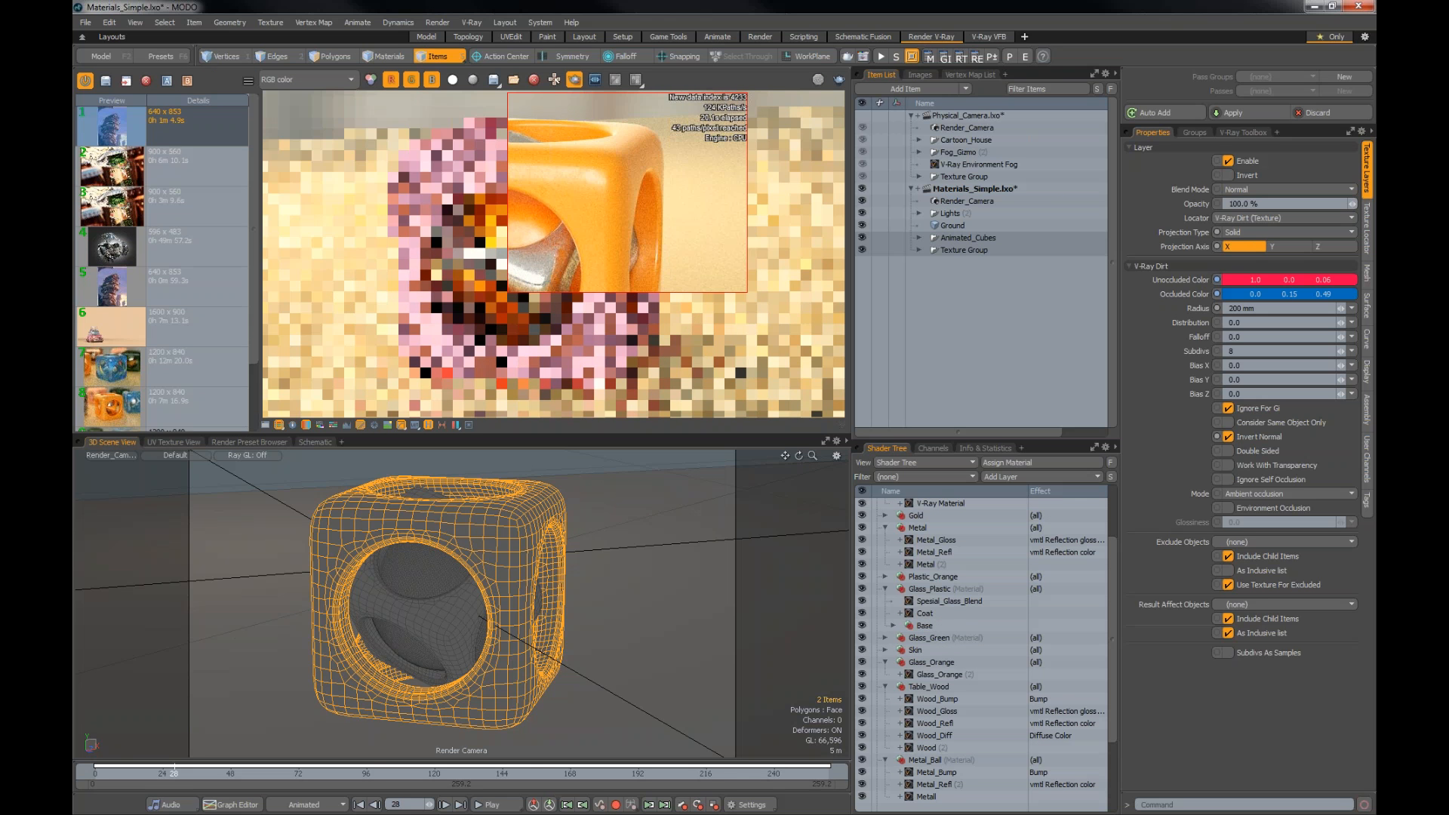
{"action": "left_click", "coordinate": [185, 350]}
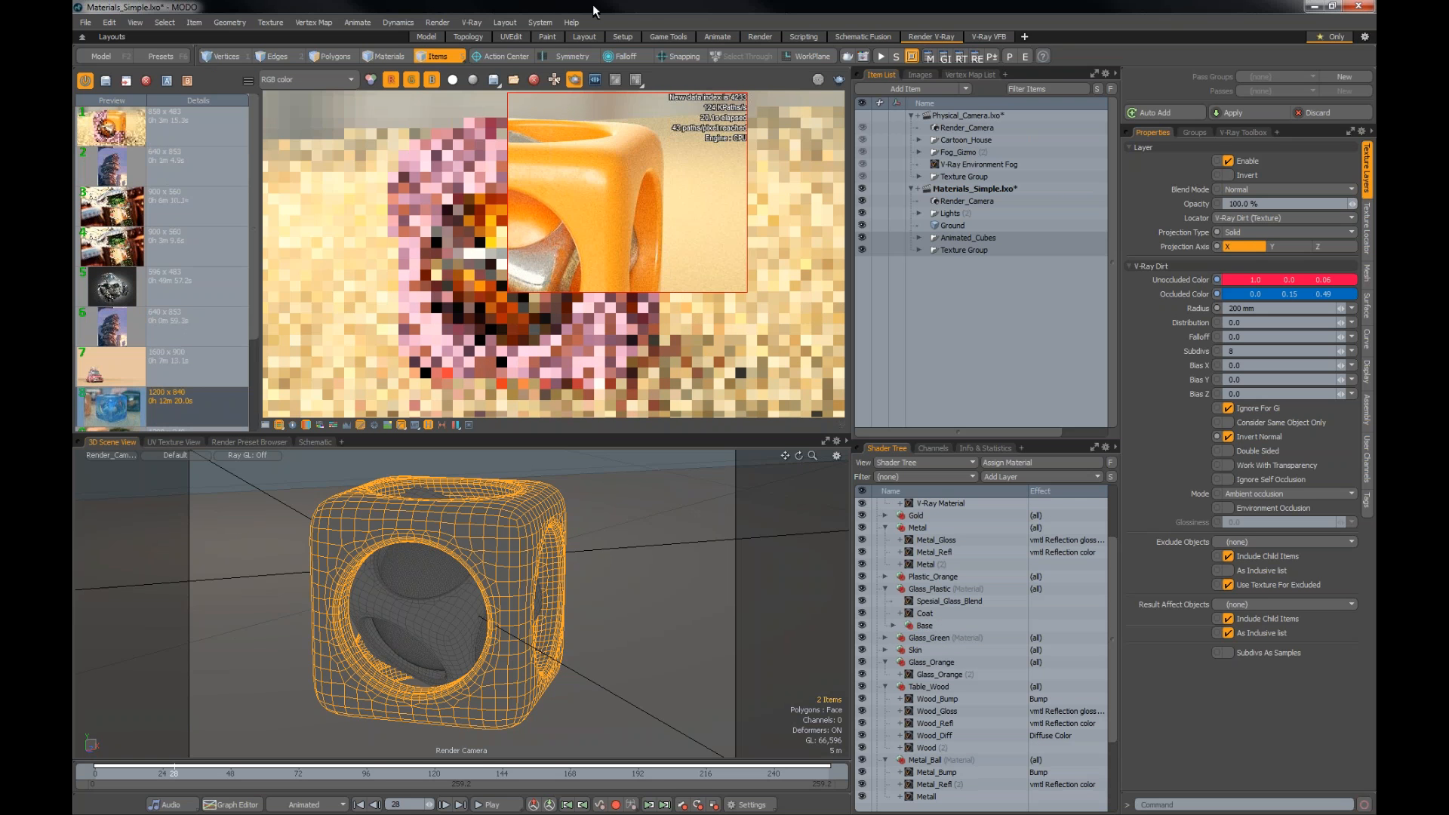
{"action": "left_click", "coordinate": [580, 84]}
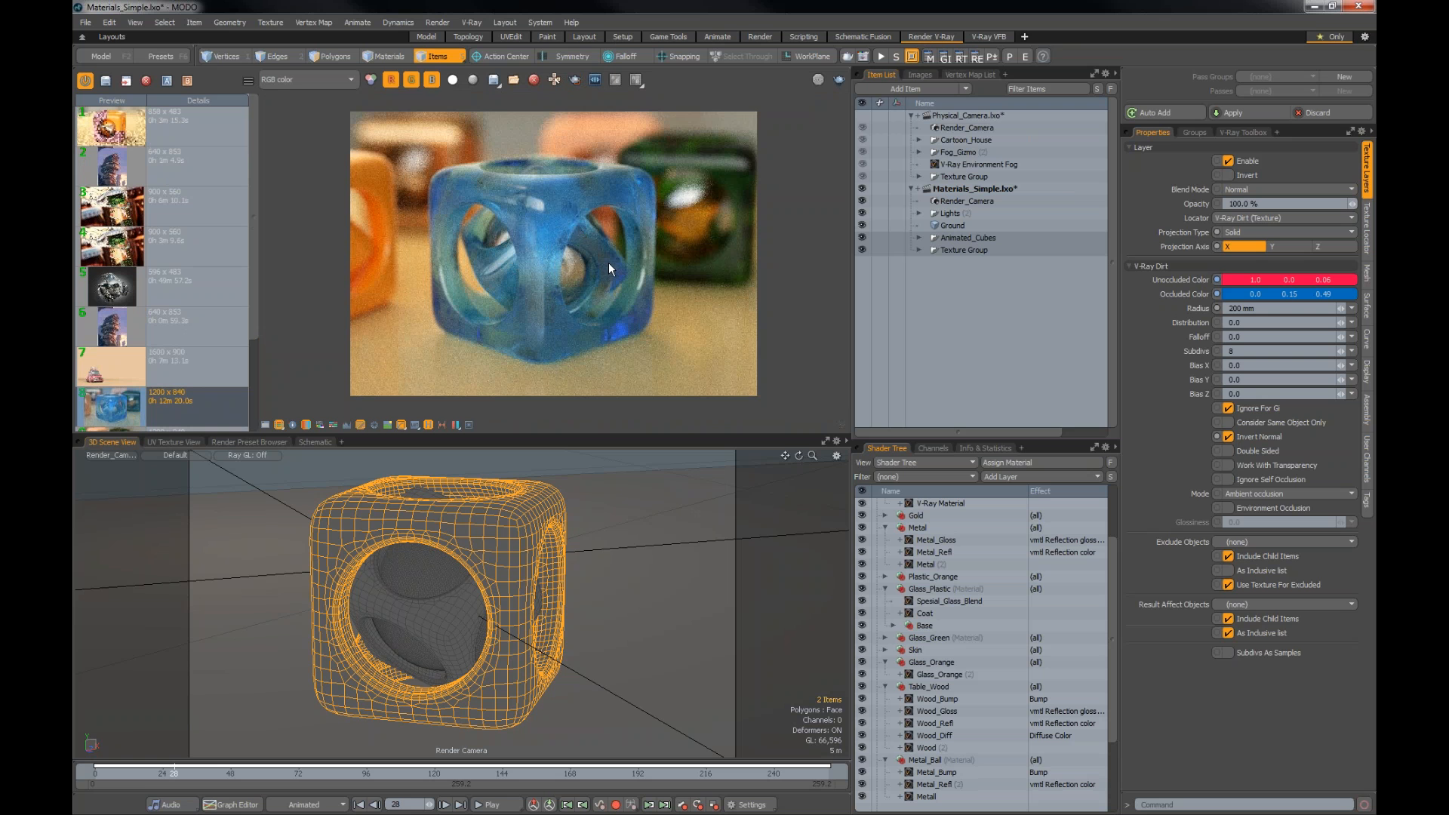
Step: Examine the surface detail of the blue glass cube in the saved render up close
{"action": "scroll", "coordinate": [608, 266], "scroll_direction": "up", "scroll_amount": 4}
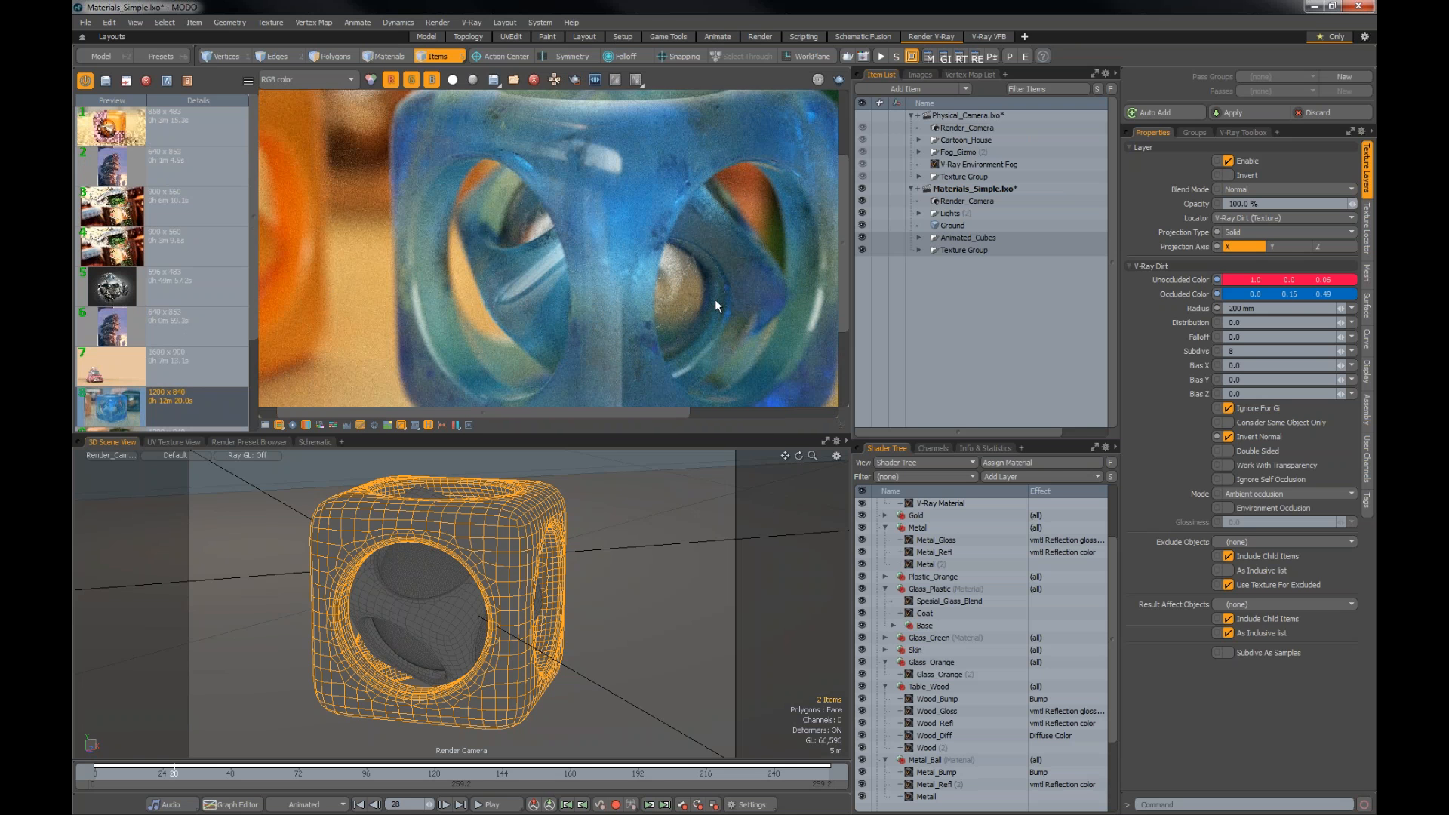
{"action": "scroll", "coordinate": [706, 311], "scroll_direction": "up", "scroll_amount": 2}
{"action": "scroll", "coordinate": [655, 209], "scroll_direction": "down", "scroll_amount": 3}
{"action": "scroll", "coordinate": [682, 240], "scroll_direction": "up", "scroll_amount": 2}
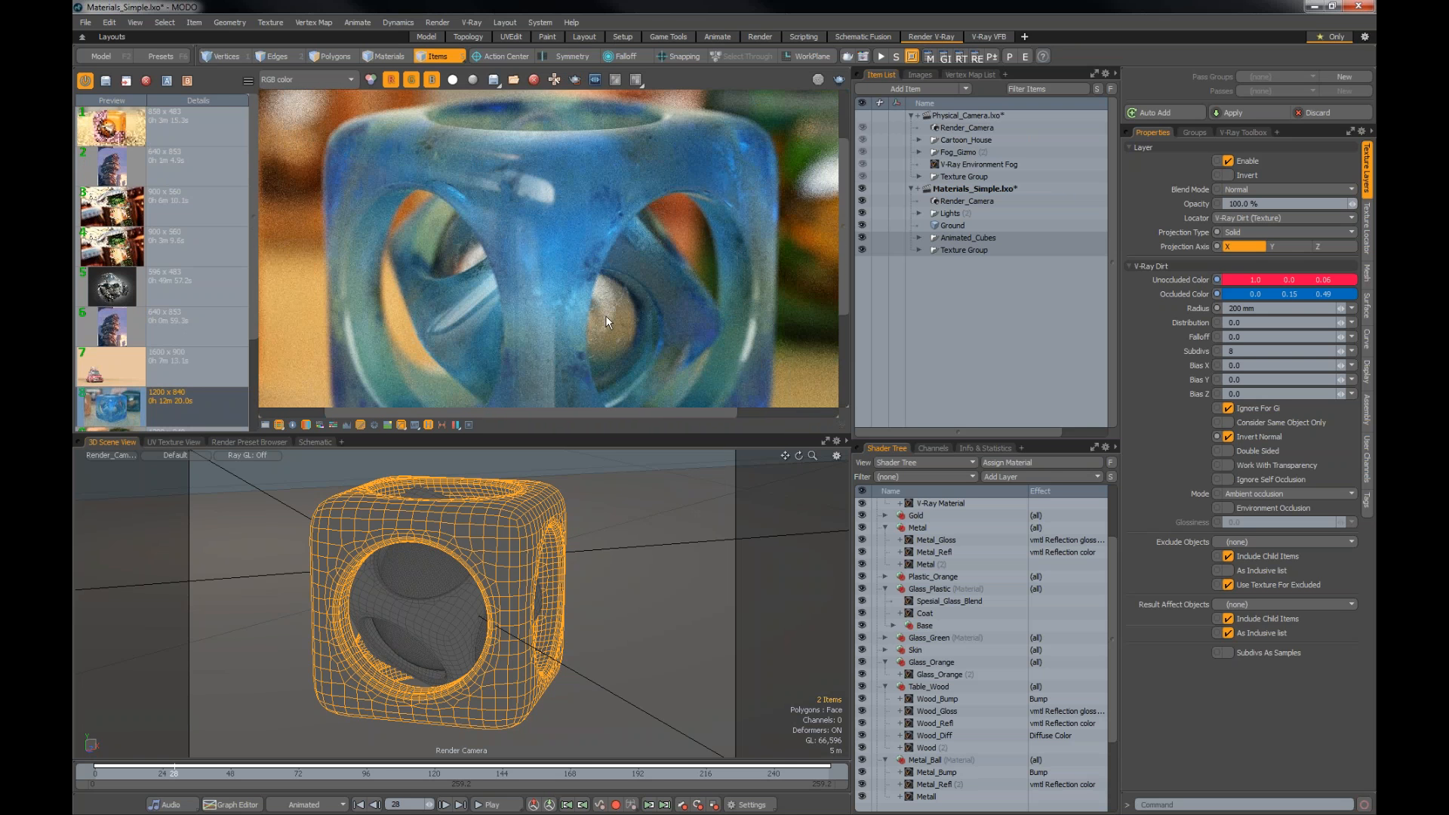
{"action": "middle_click_drag", "start_coordinate": [659, 143], "coordinate": [614, 238]}
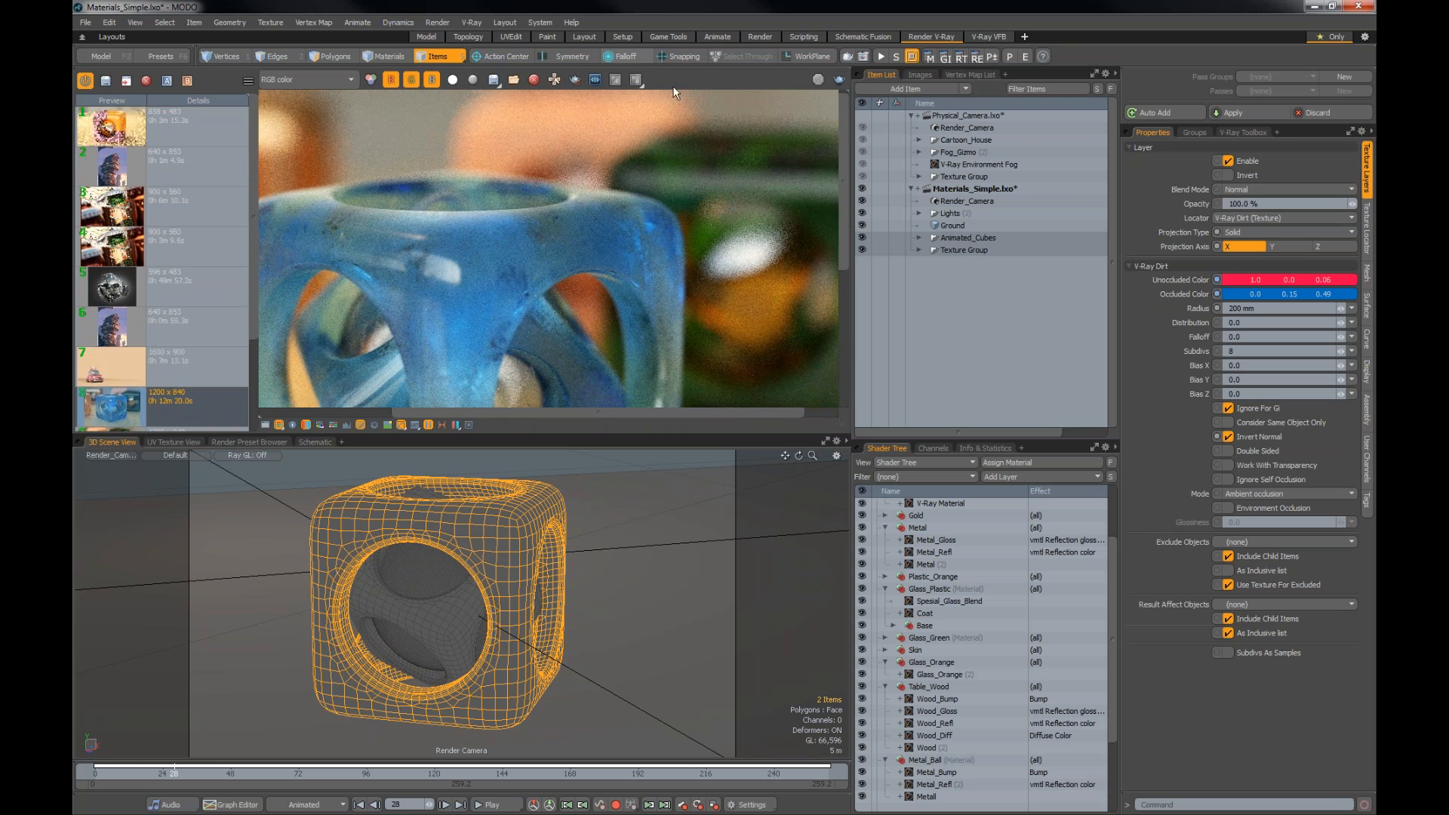
{"action": "middle_click_drag", "start_coordinate": [488, 242], "coordinate": [512, 213]}
{"action": "scroll", "coordinate": [186, 362], "scroll_direction": "down", "scroll_amount": 2}
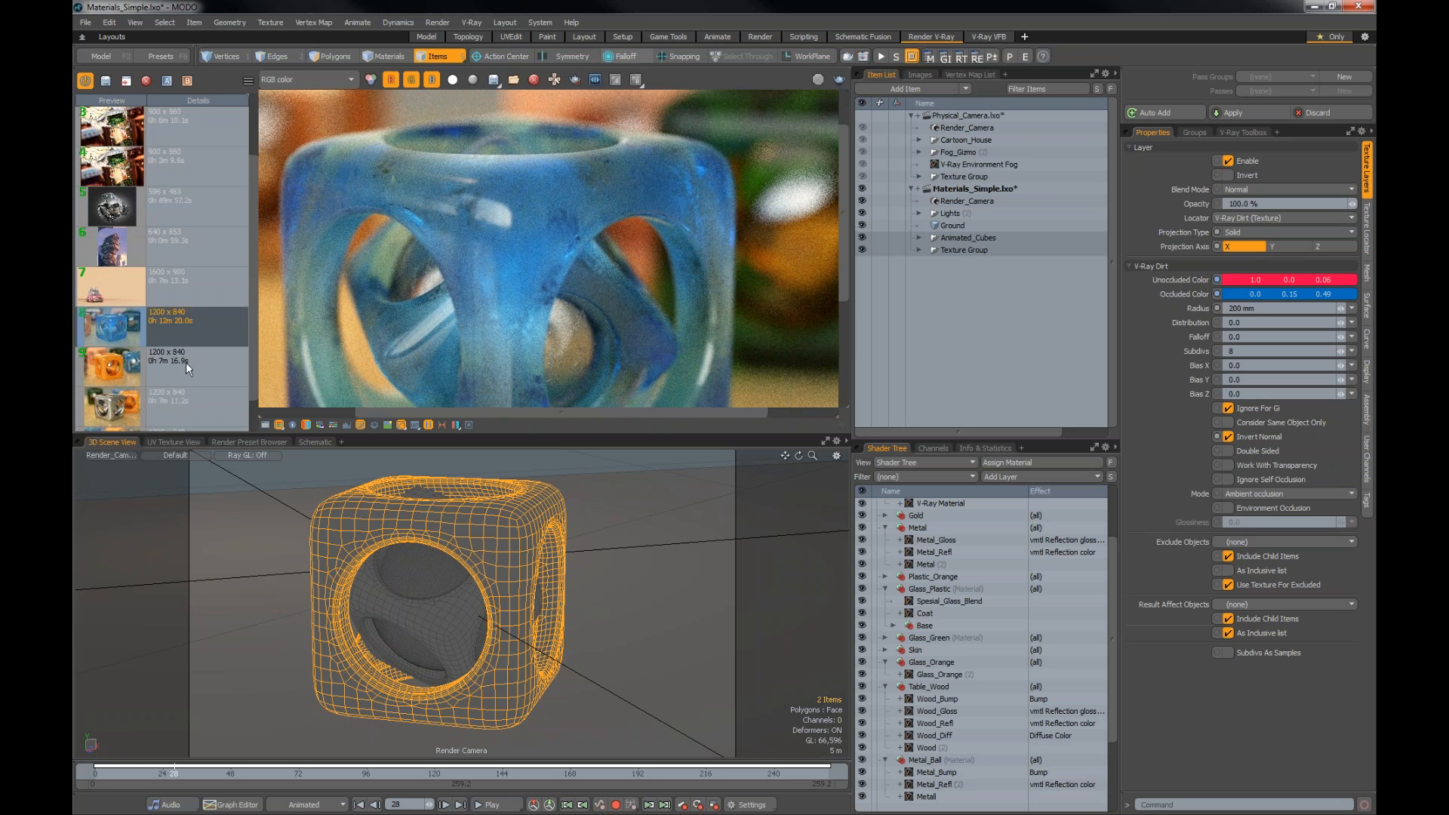
Step: Load the saved orange plastic, grey metal and gold cube renders one after another and examine their surfaces
{"action": "left_click", "coordinate": [193, 369]}
{"action": "scroll", "coordinate": [632, 207], "scroll_direction": "up", "scroll_amount": 3}
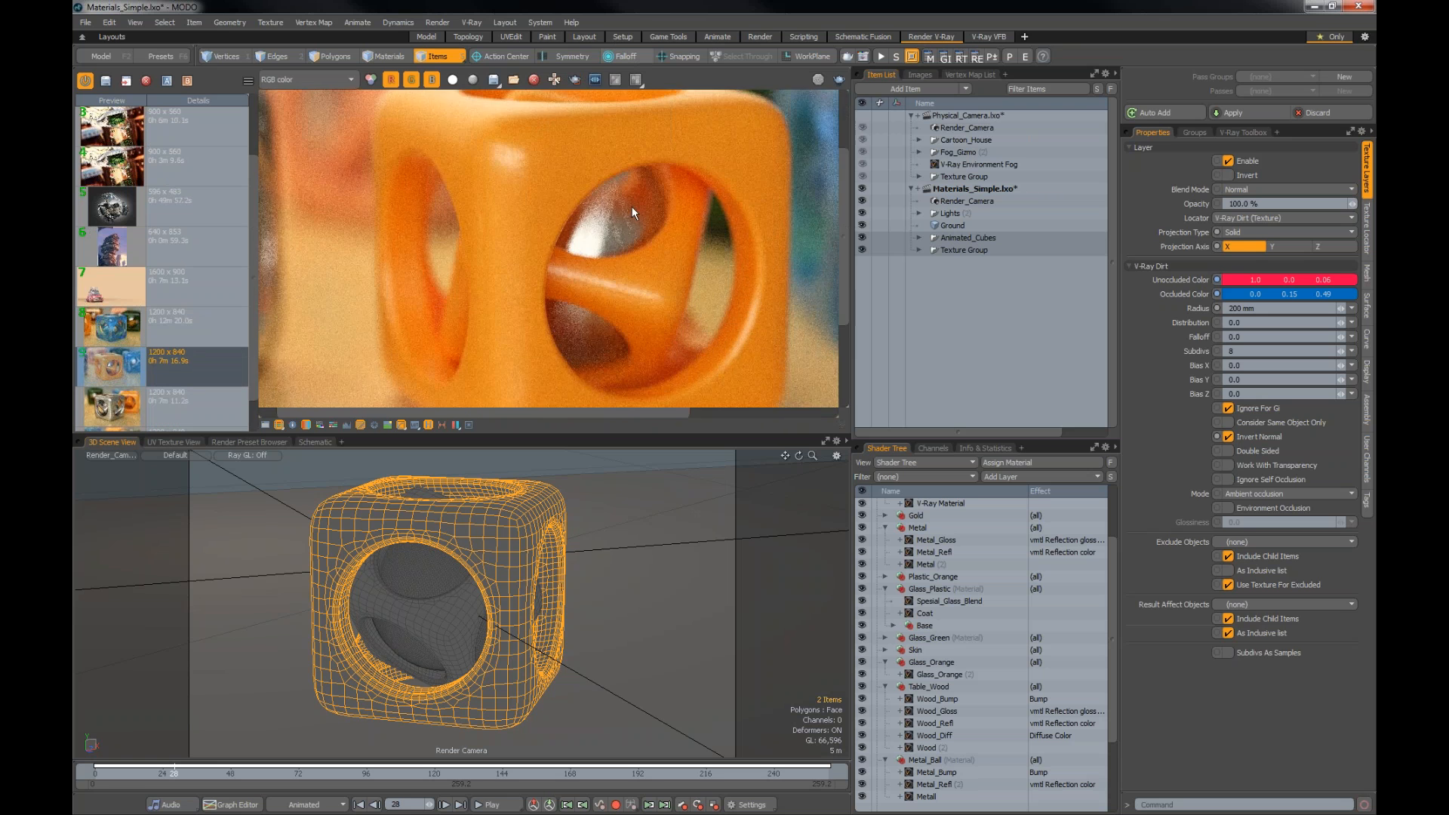
{"action": "scroll", "coordinate": [566, 253], "scroll_direction": "down", "scroll_amount": 2}
{"action": "scroll", "coordinate": [173, 368], "scroll_direction": "down", "scroll_amount": 1}
{"action": "left_click", "coordinate": [175, 374]}
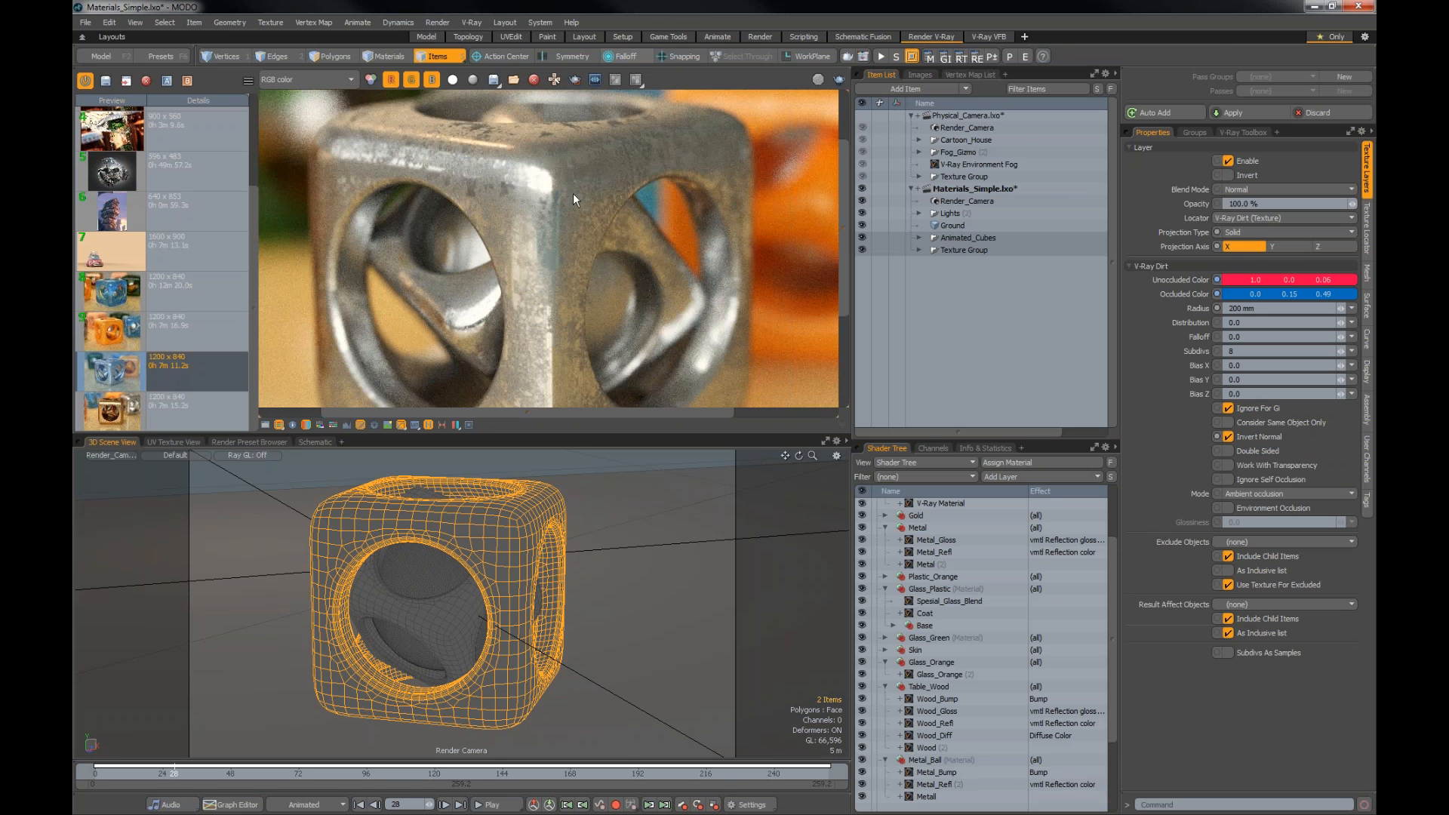
{"action": "scroll", "coordinate": [498, 216], "scroll_direction": "down", "scroll_amount": 3}
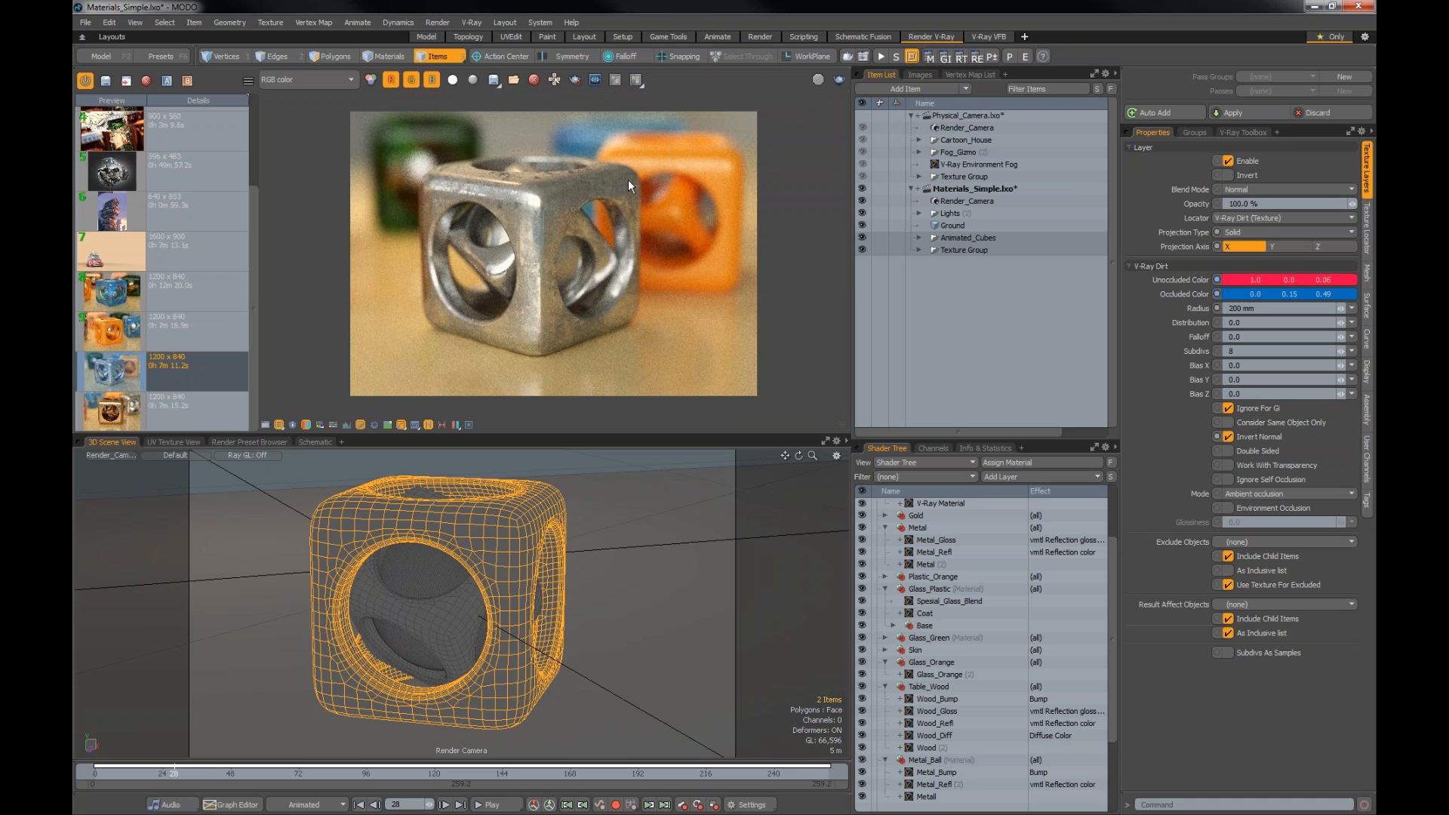
{"action": "scroll", "coordinate": [548, 184], "scroll_direction": "up", "scroll_amount": 3}
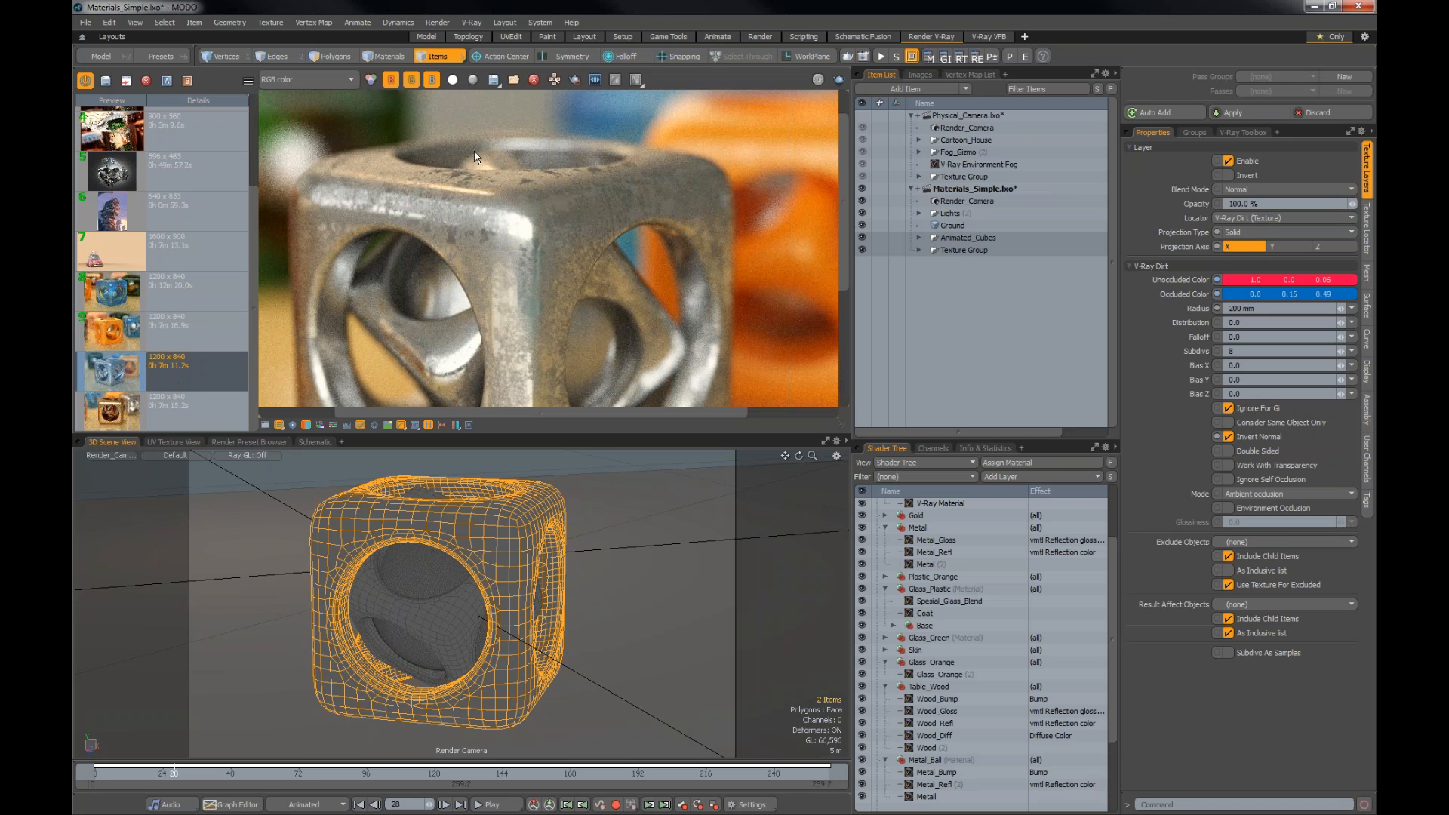
{"action": "left_click", "coordinate": [198, 400]}
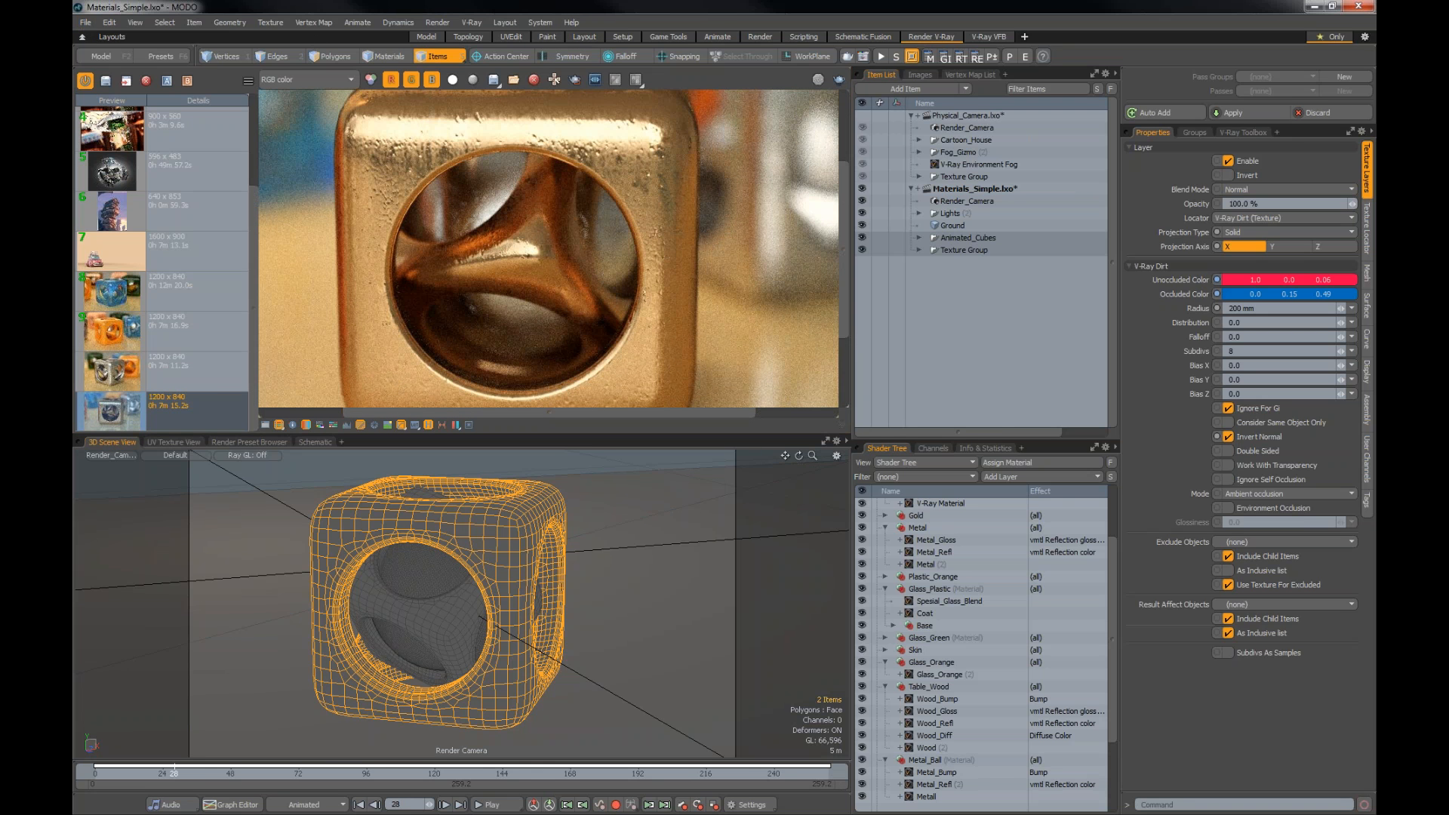
Step: Close the Materials_Simple.lxo scene
{"action": "left_click", "coordinate": [961, 192]}
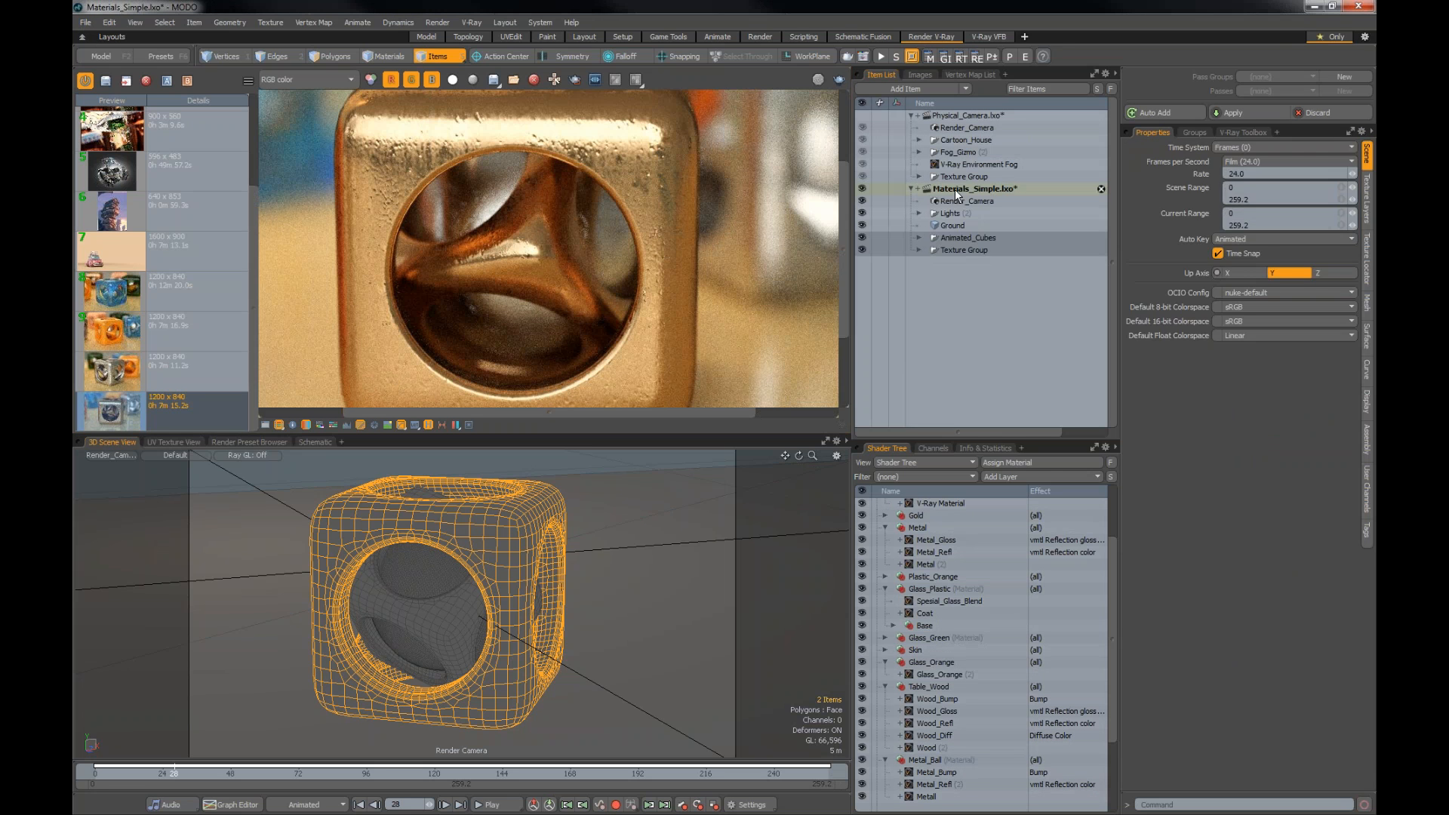
{"action": "right_click", "coordinate": [954, 186]}
{"action": "left_click", "coordinate": [962, 237]}
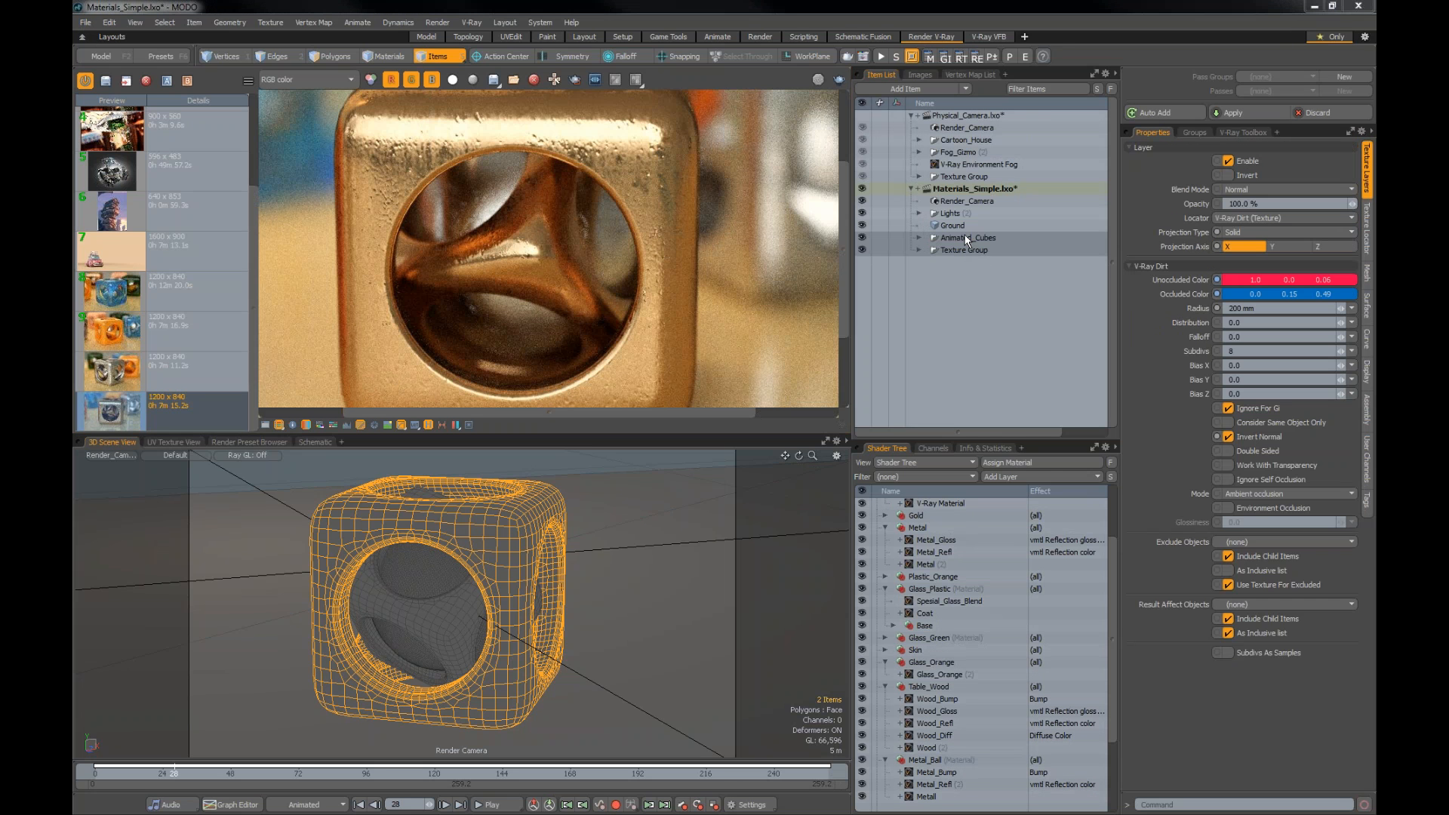
{"action": "left_click", "coordinate": [884, 326]}
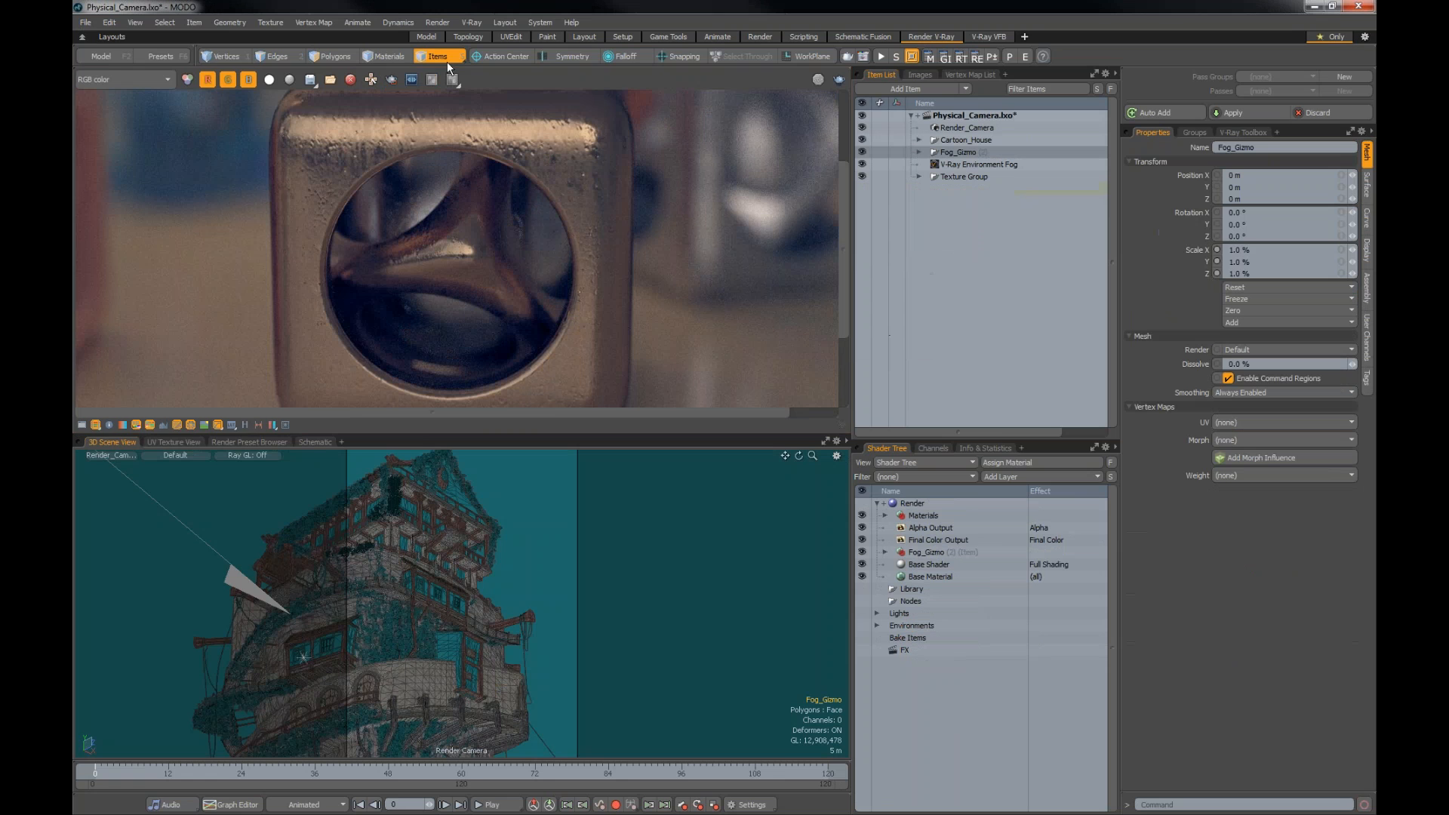
Step: Open the Trolls.lxo scene from the hair project folder inside the MODO official directory
{"action": "left_click", "coordinate": [87, 23]}
{"action": "left_click", "coordinate": [113, 56]}
{"action": "left_click", "coordinate": [345, 46]}
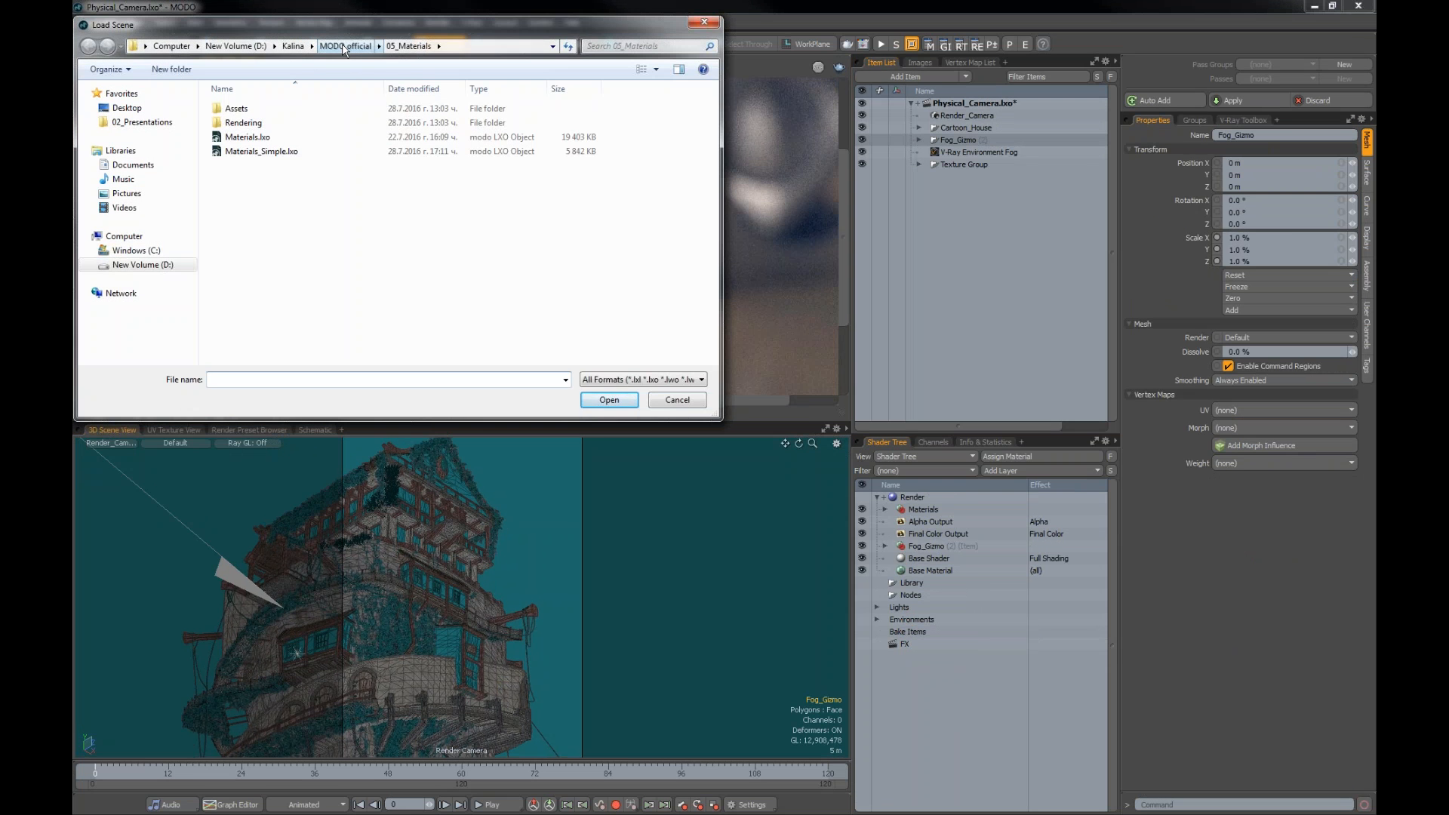
{"action": "double_click", "coordinate": [273, 196]}
{"action": "left_click", "coordinate": [253, 139]}
{"action": "left_click", "coordinate": [591, 406]}
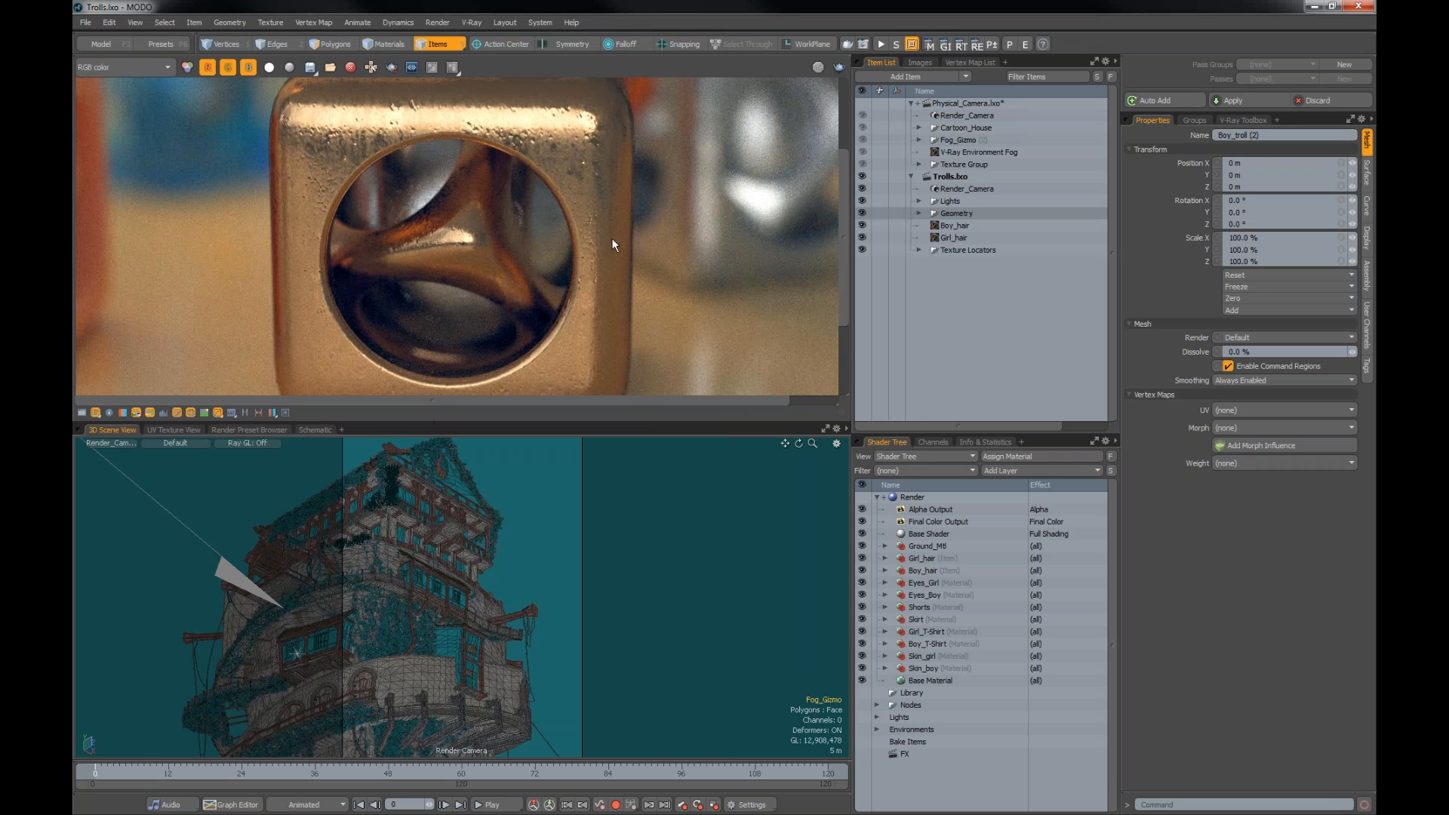
Step: Select the Boy_hair proxy and the boy troll mesh in turn, and start the interactive render of the trolls
{"action": "left_click", "coordinate": [989, 225]}
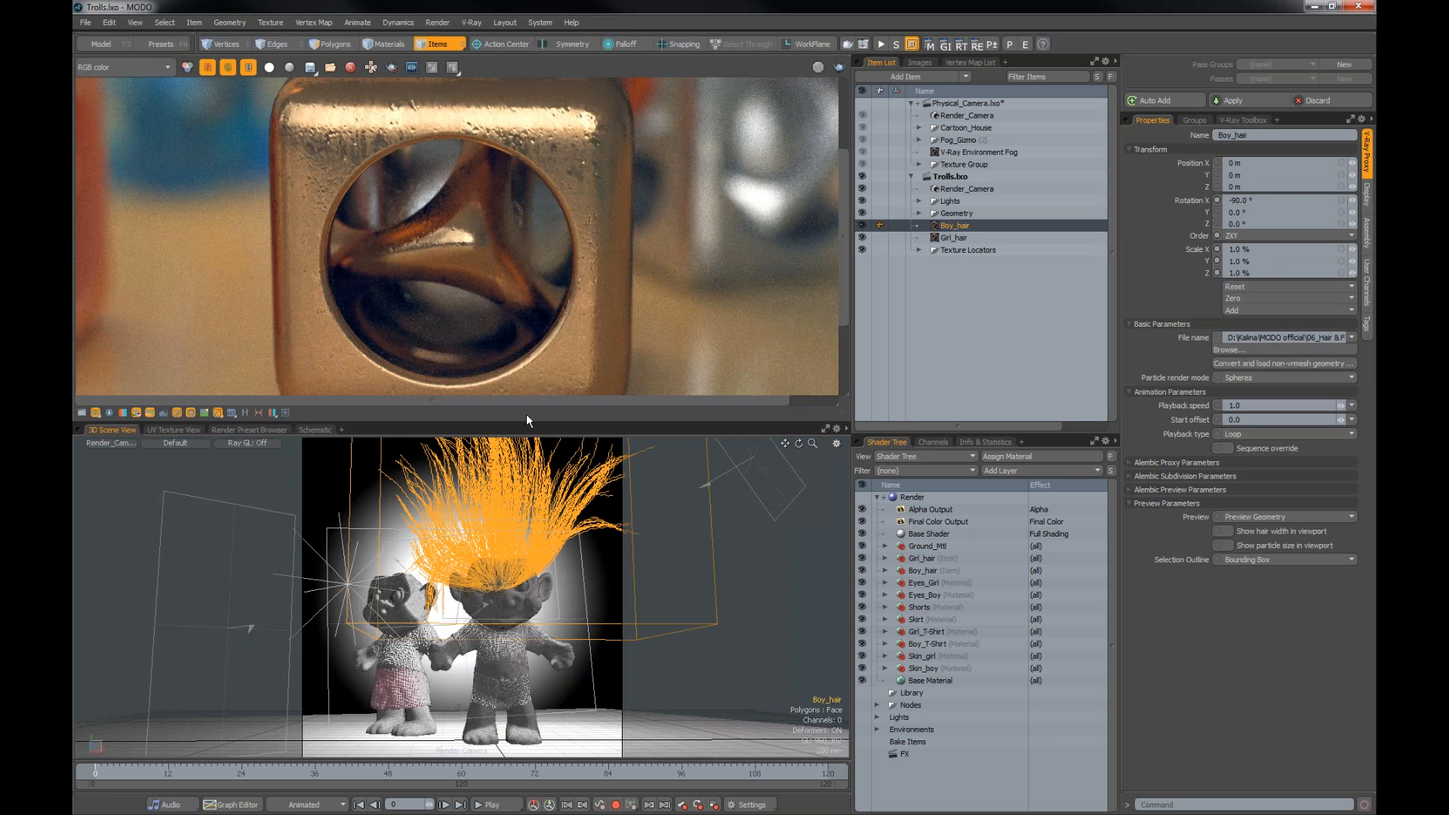
{"action": "left_click", "coordinate": [511, 614]}
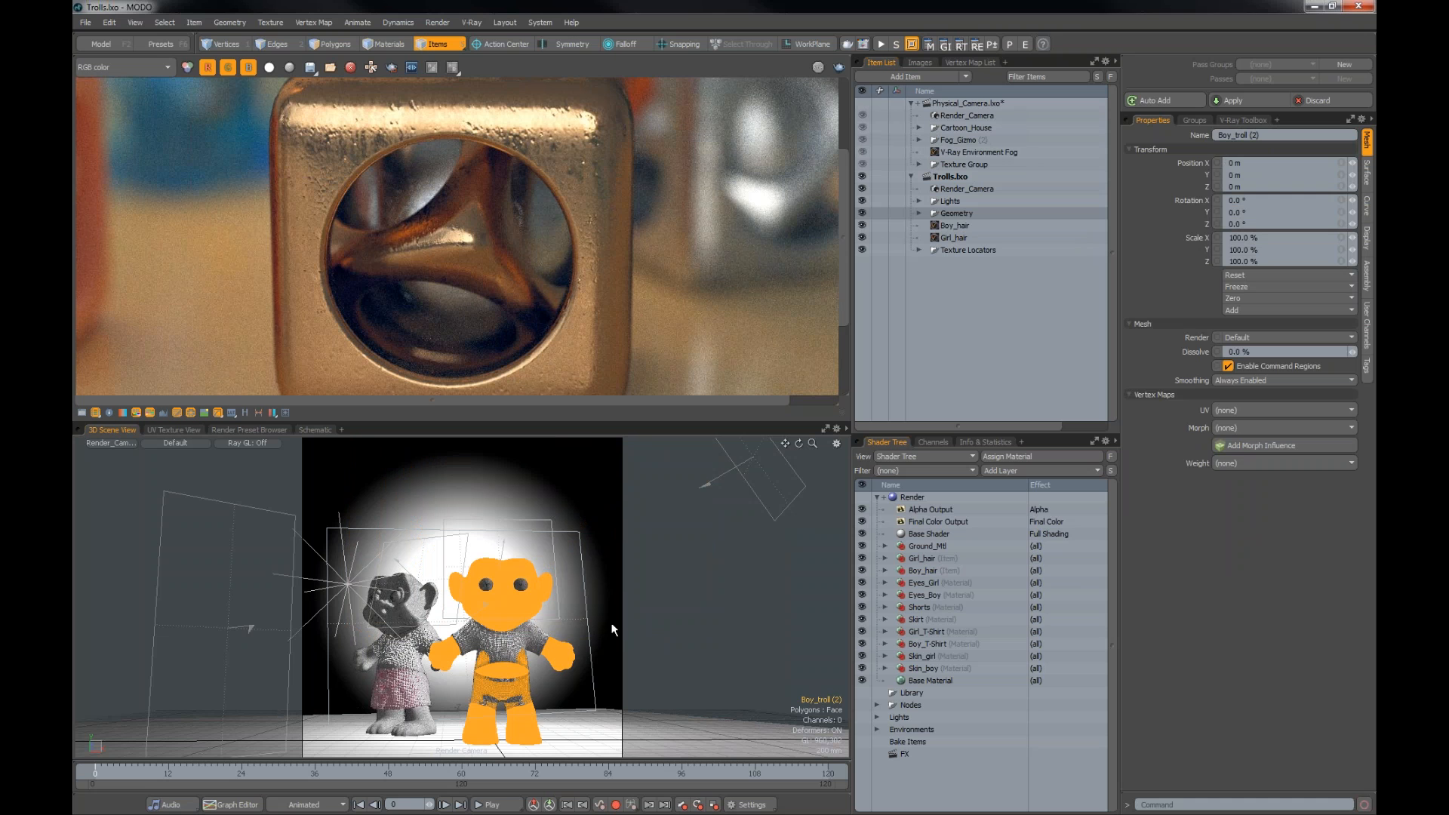
{"action": "right_click", "coordinate": [587, 549]}
{"action": "left_click", "coordinate": [599, 520]}
{"action": "left_click", "coordinate": [880, 44]}
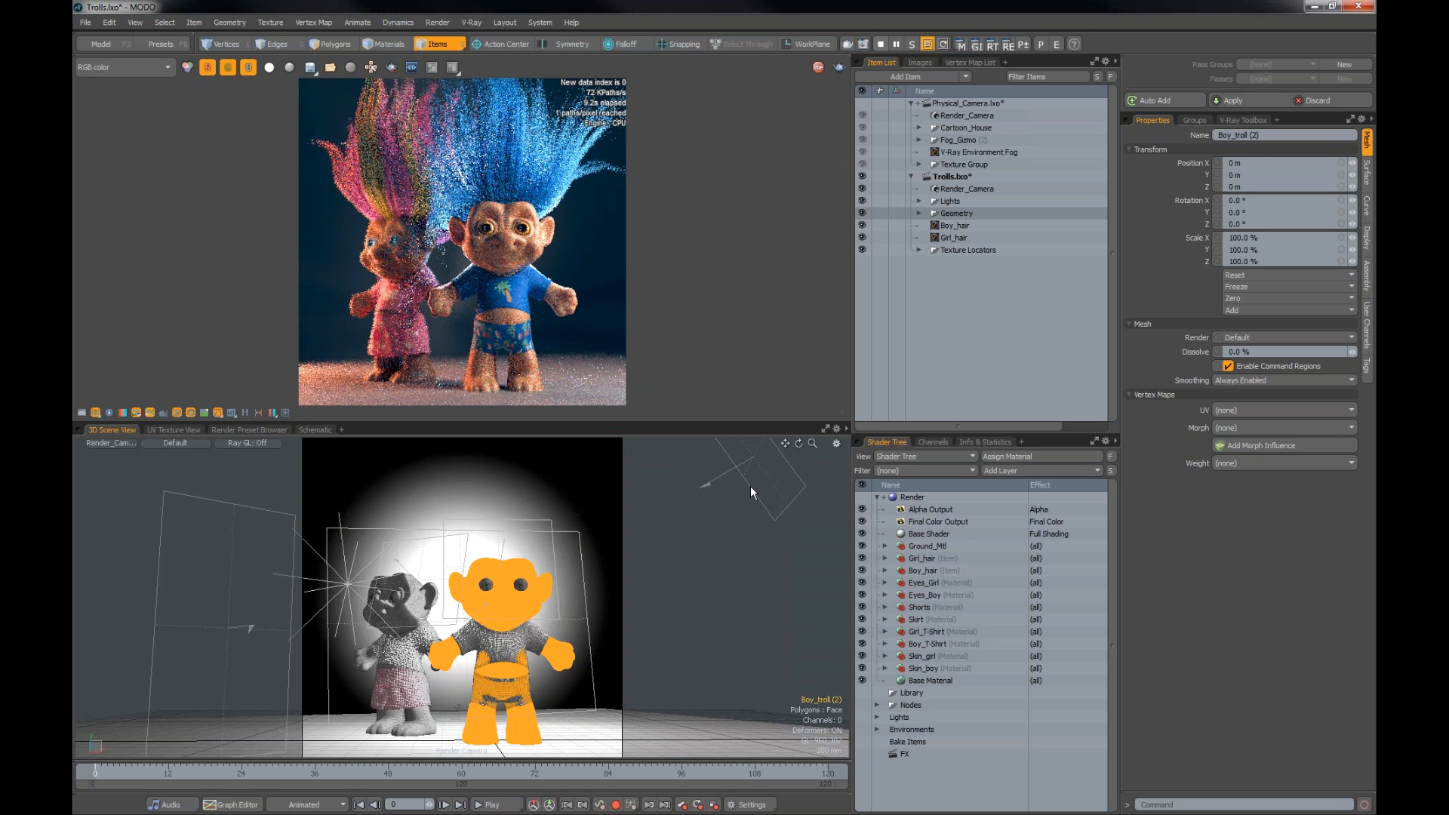
Step: Select the Boy_hair proxy and examine the settings of its Blue_Hair material
{"action": "left_click", "coordinate": [954, 225]}
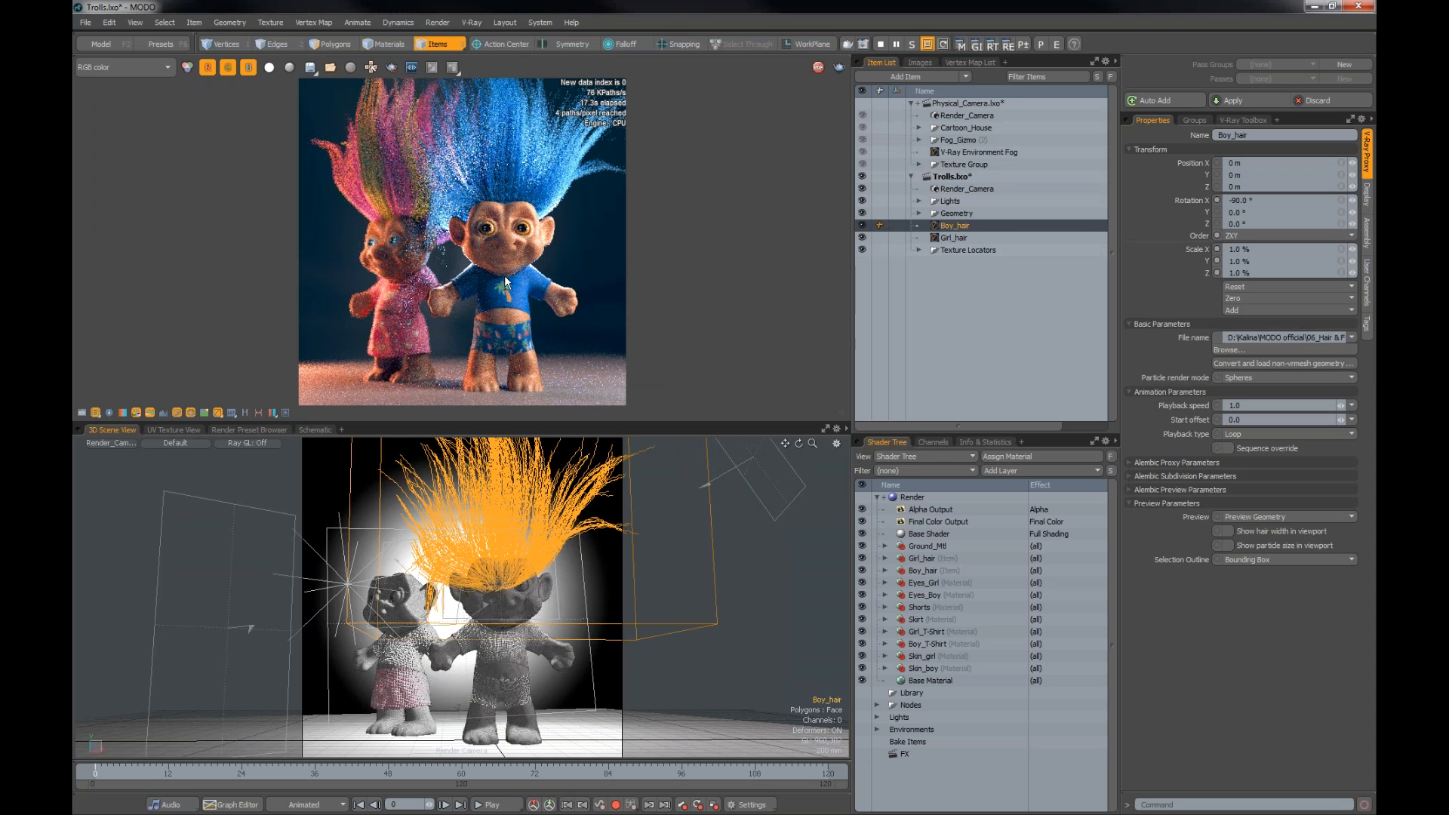
{"action": "scroll", "coordinate": [501, 202], "scroll_direction": "up", "scroll_amount": 1}
{"action": "middle_click_drag", "start_coordinate": [441, 120], "coordinate": [438, 186]}
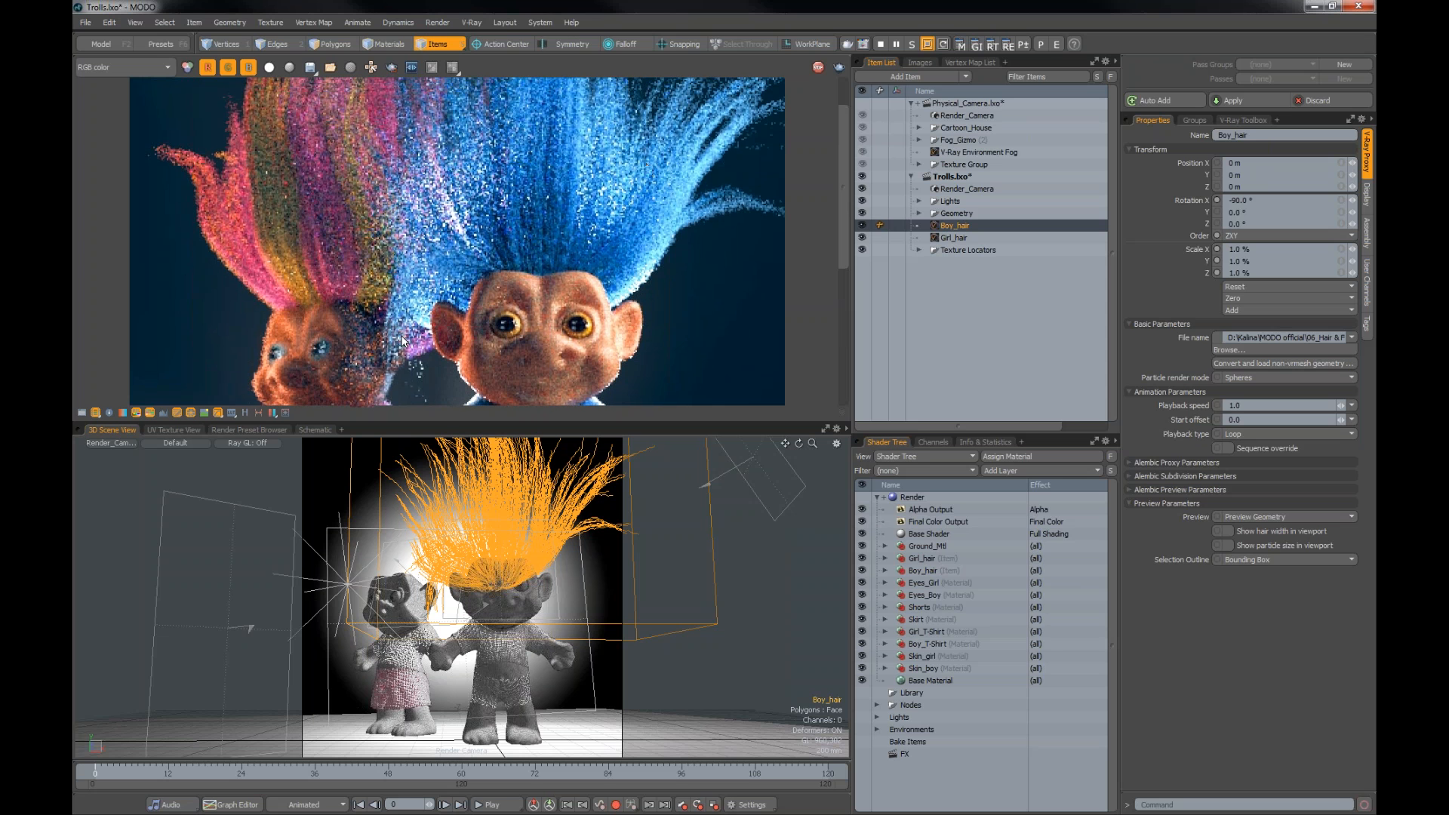
{"action": "left_click", "coordinate": [885, 571]}
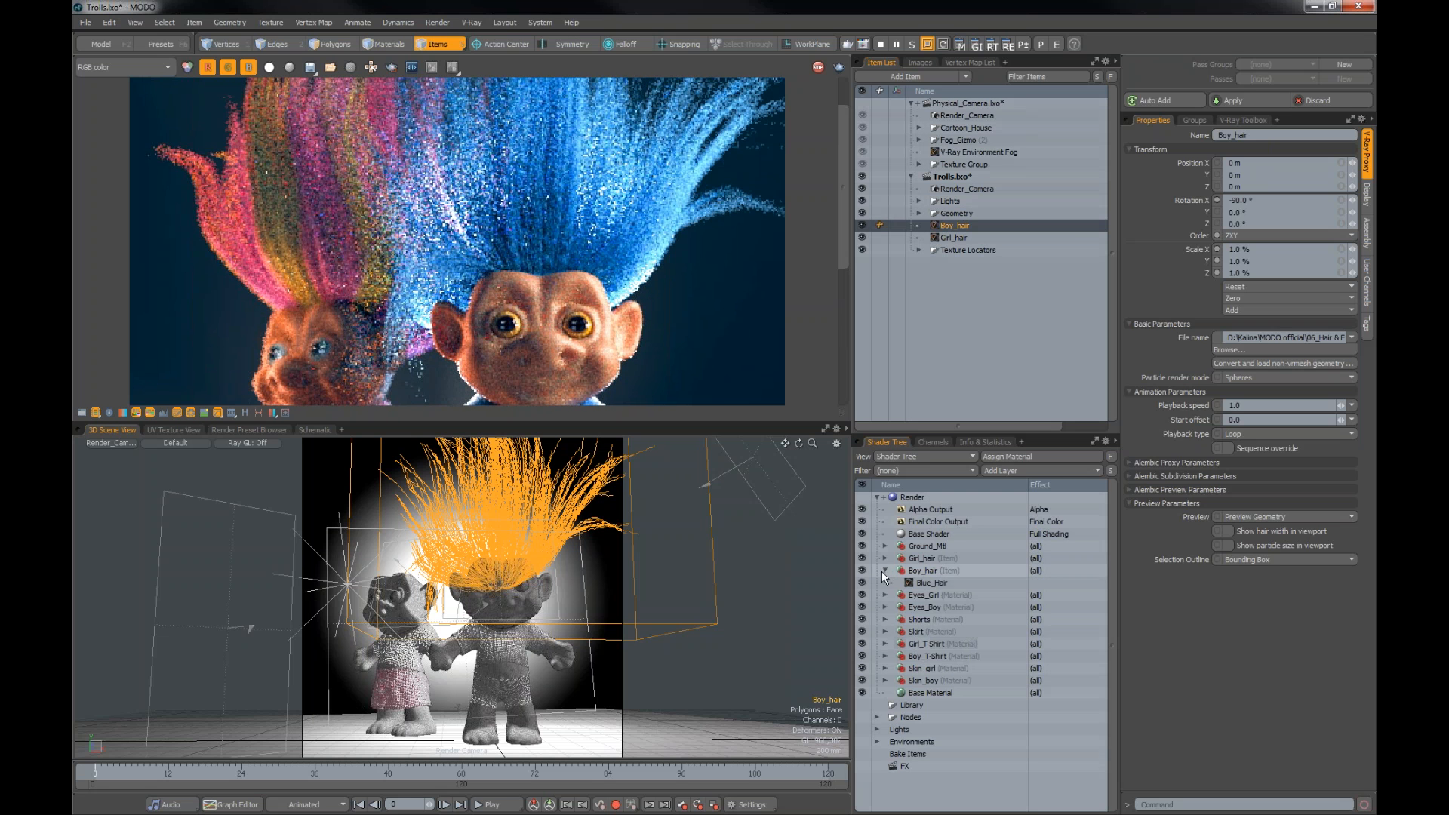
{"action": "left_click", "coordinate": [947, 583]}
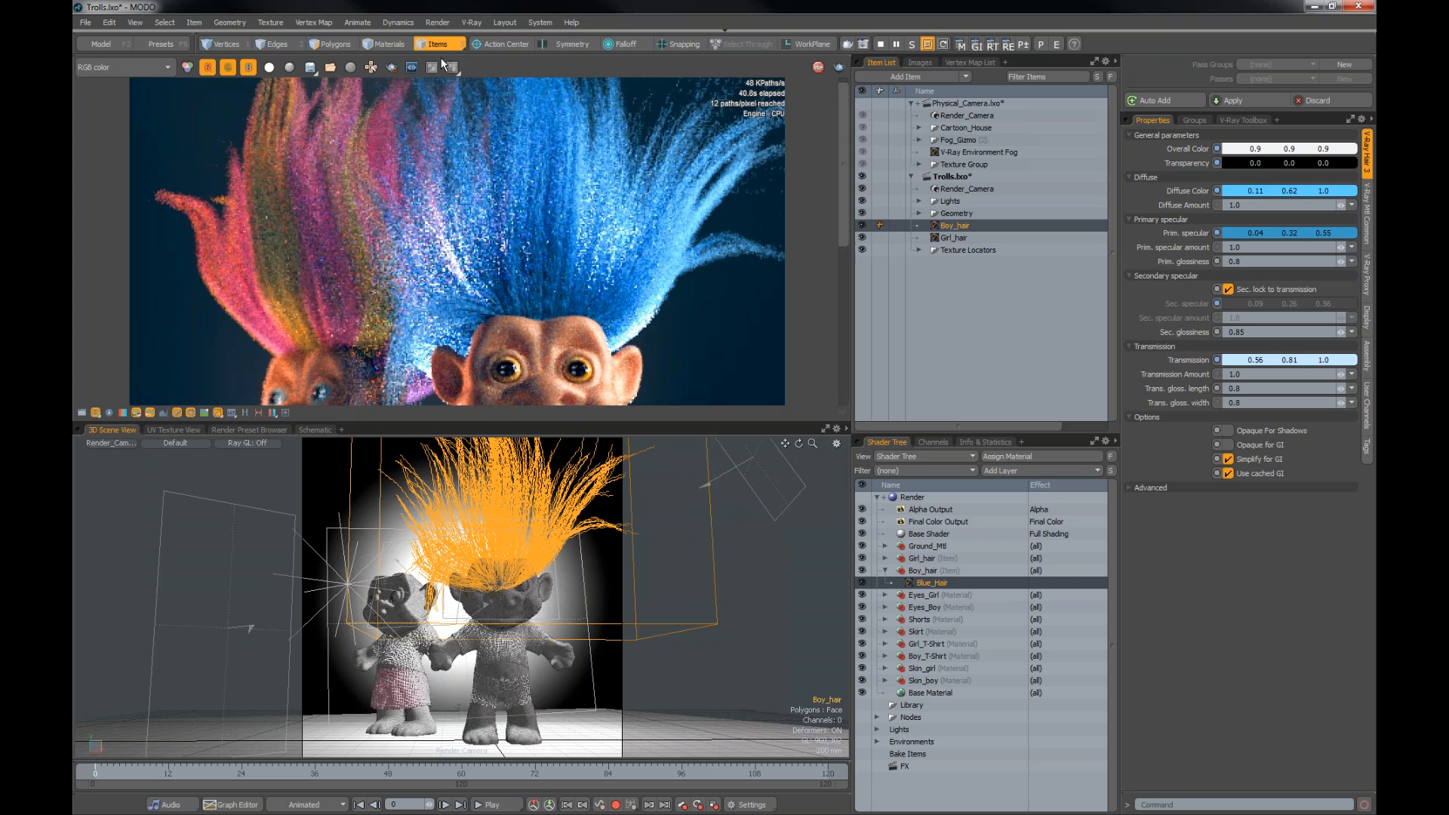
Step: Restrict the interactive render to a rectangular region around the boy troll's face and upper chest
{"action": "scroll", "coordinate": [560, 190], "scroll_direction": "down", "scroll_amount": 3}
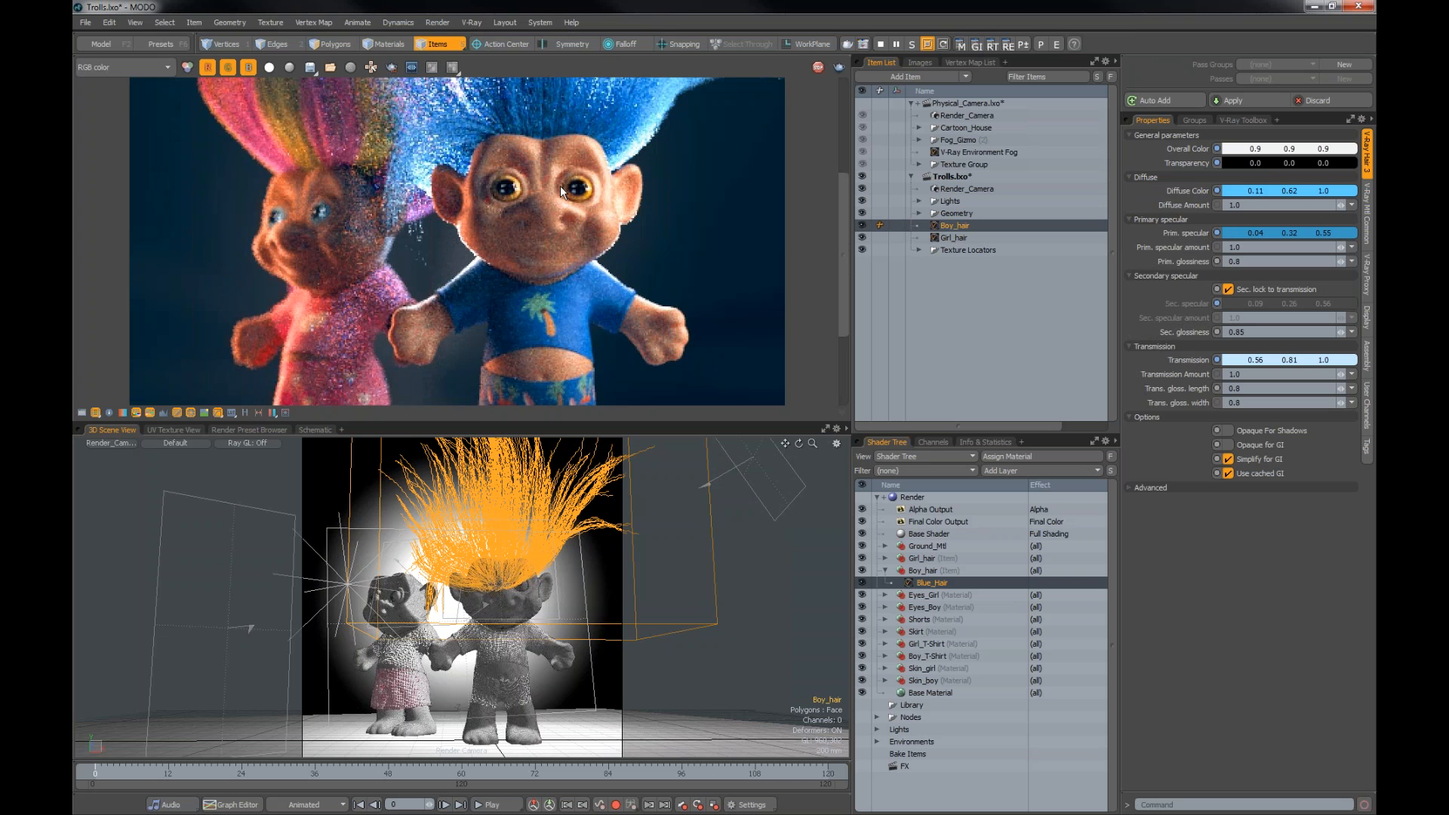
{"action": "left_click", "coordinate": [391, 67]}
{"action": "left_click_drag", "start_coordinate": [402, 109], "coordinate": [665, 304]}
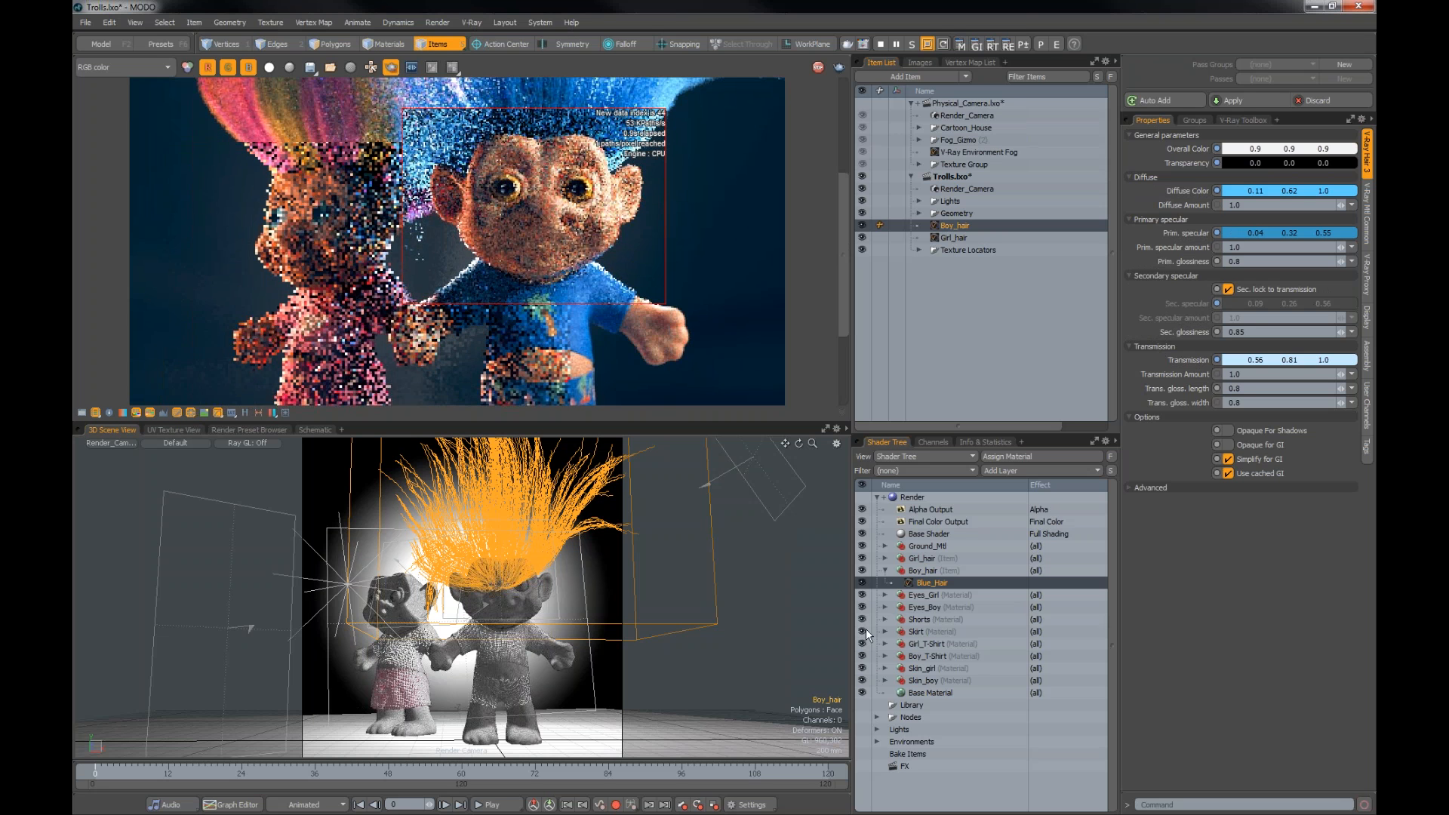
Step: Set the scatter color of the SKIN_Boy material to a purple of 0.52, 0.07, 0.41
{"action": "left_click", "coordinate": [886, 680]}
{"action": "left_click", "coordinate": [924, 692]}
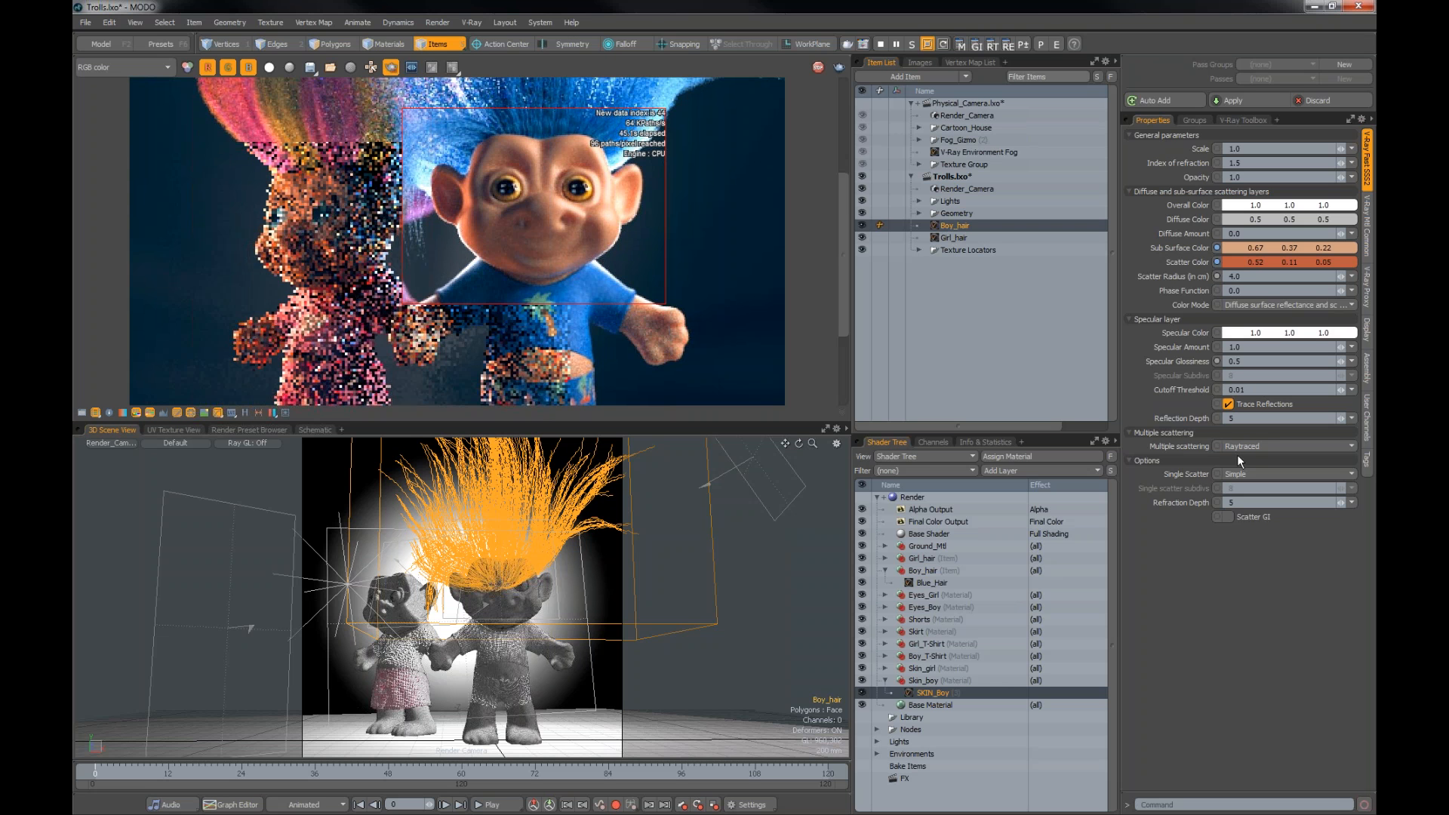
{"action": "left_click", "coordinate": [1238, 261]}
{"action": "left_click", "coordinate": [945, 225]}
{"action": "left_click_drag", "start_coordinate": [945, 225], "coordinate": [945, 237]}
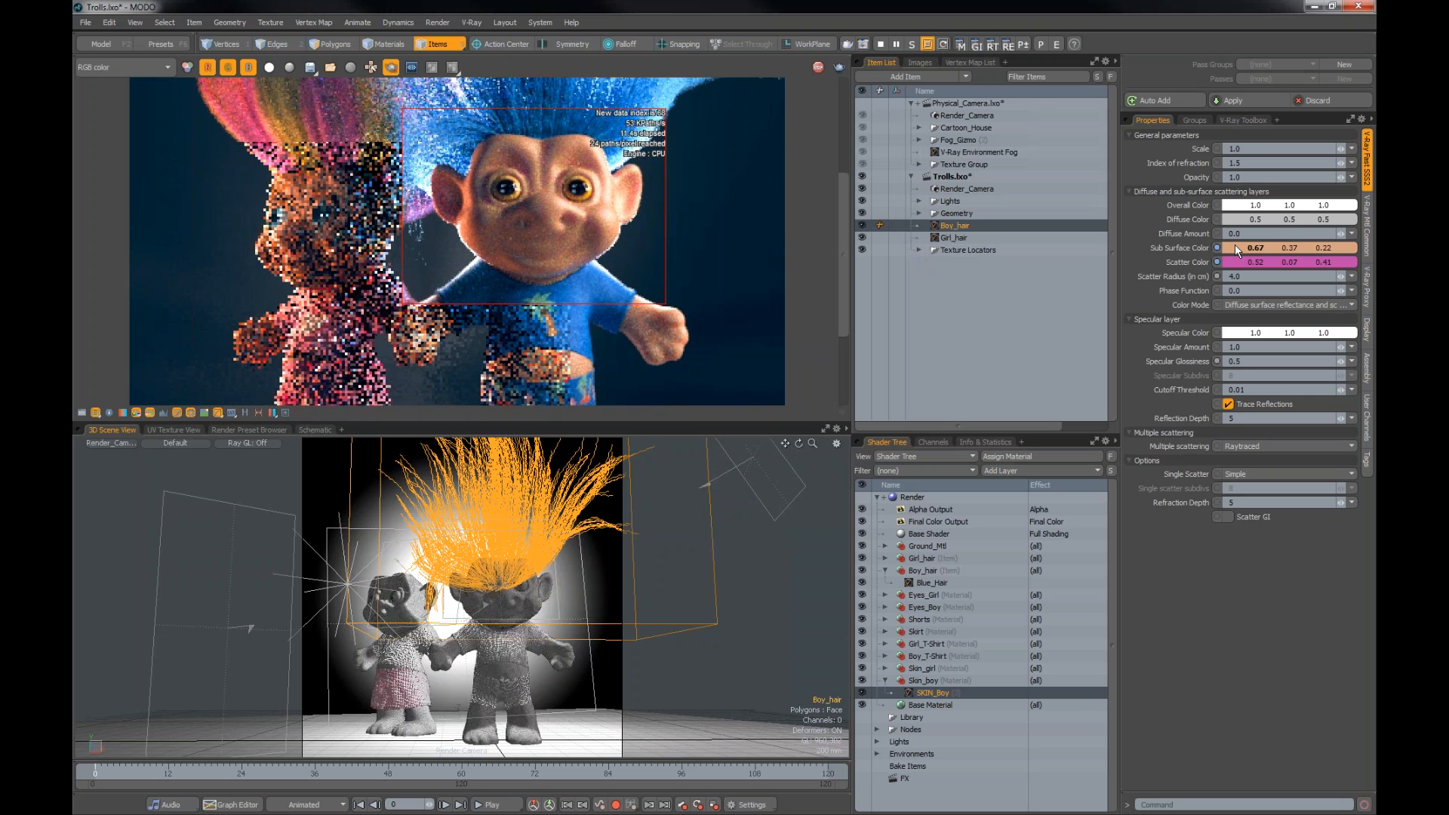
Step: Set the SKIN_Boy sub surface color to a blue of 0.25, 0.36, 0.67 and stop the interactive render
{"action": "left_click", "coordinate": [1226, 251]}
{"action": "left_click", "coordinate": [849, 205]}
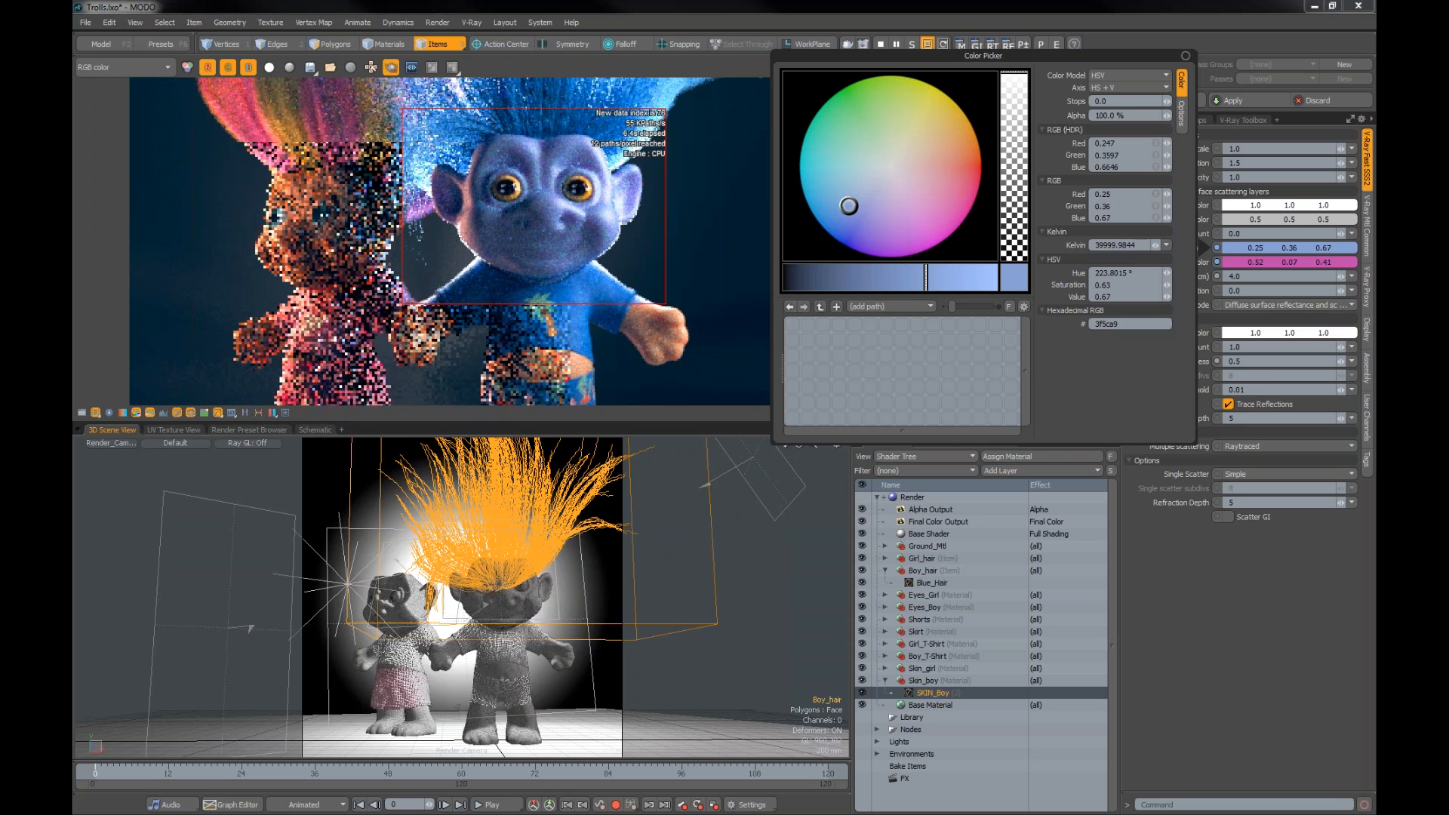
{"action": "key", "text": "Escape"}
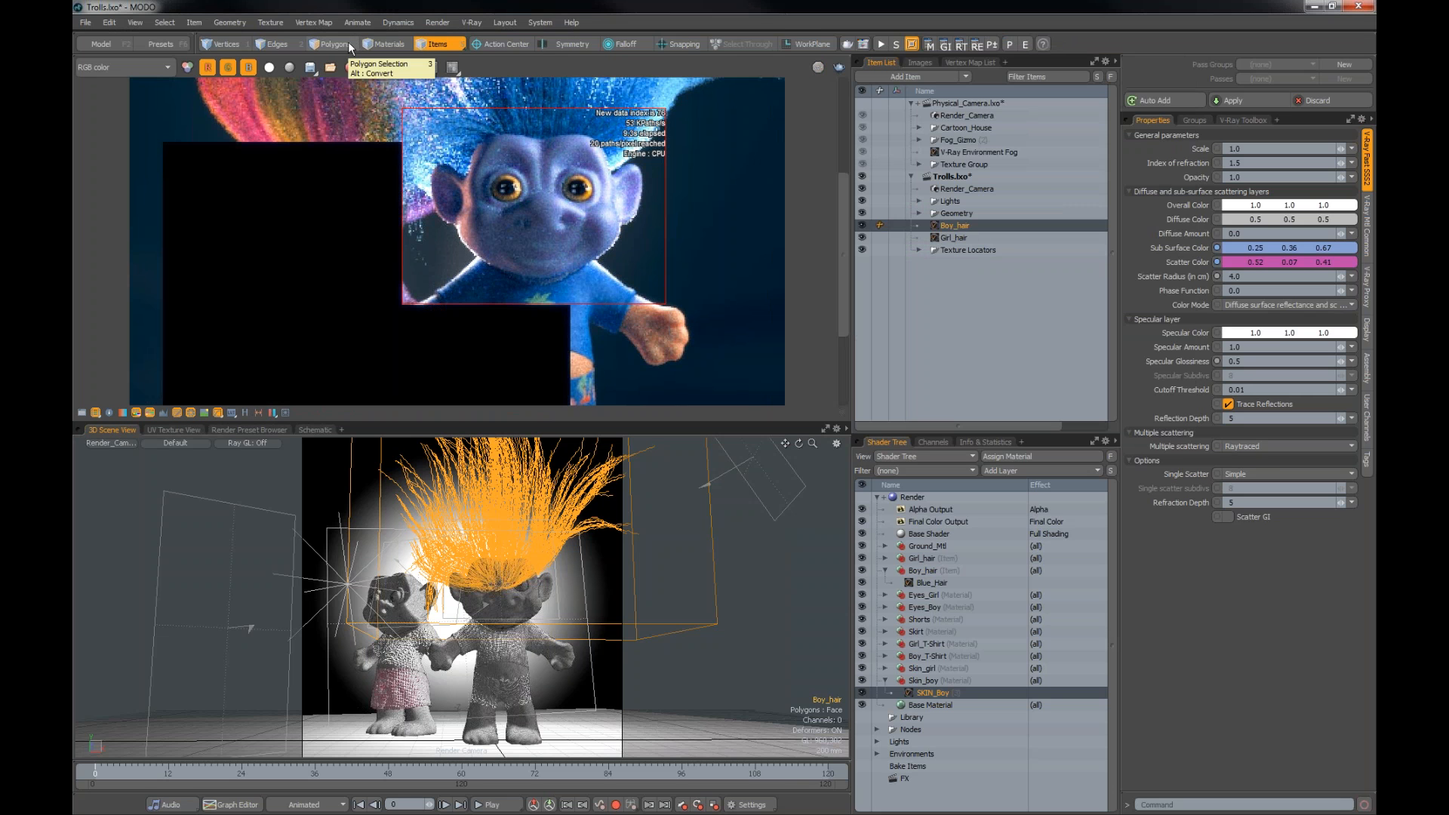
Step: Open the Chocolate_Bar.lxo scene from the 08_Rounded Corners folder inside the MODO official directory
{"action": "left_click", "coordinate": [82, 23]}
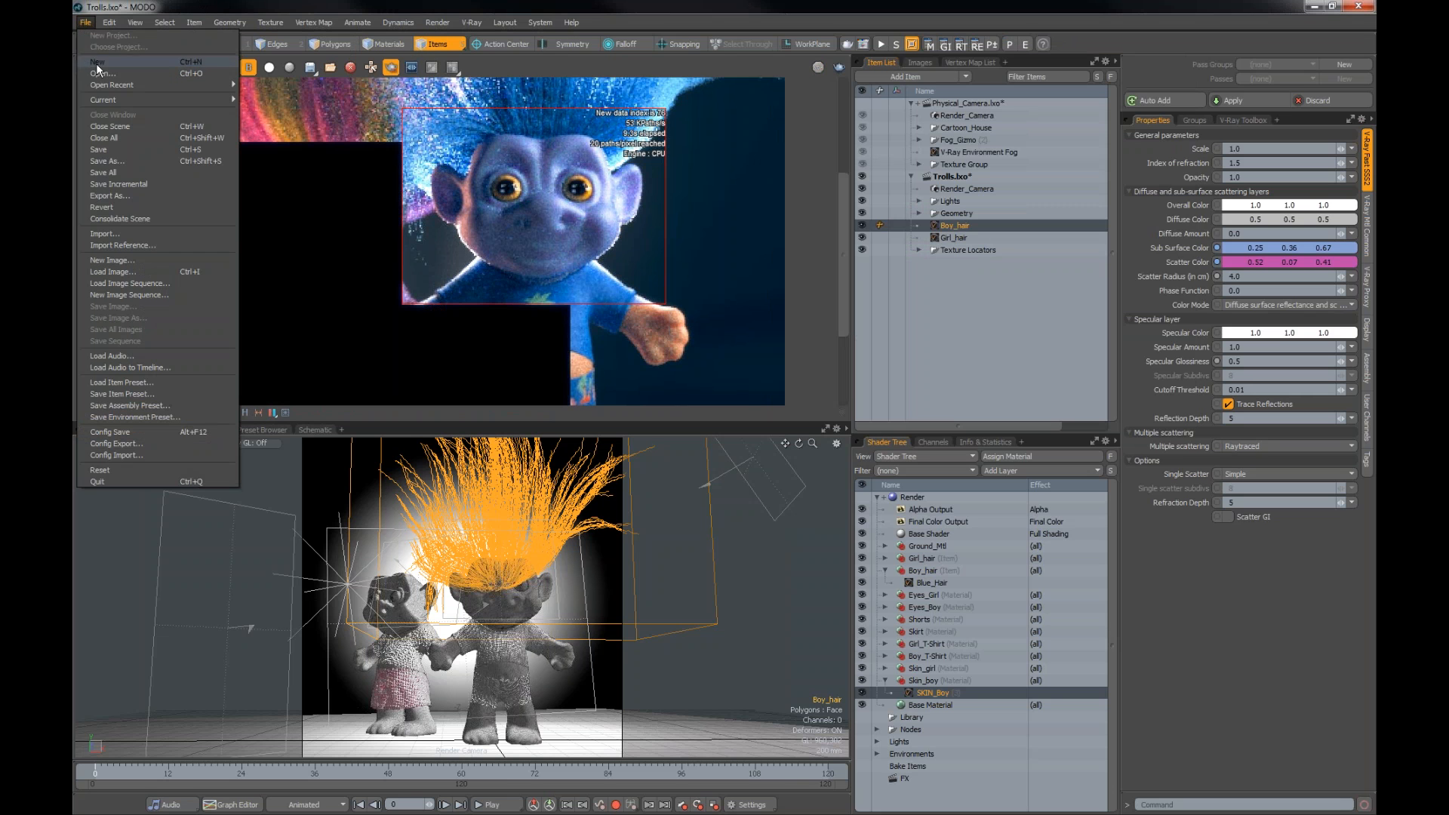
{"action": "left_click", "coordinate": [101, 77]}
{"action": "left_click", "coordinate": [346, 45]}
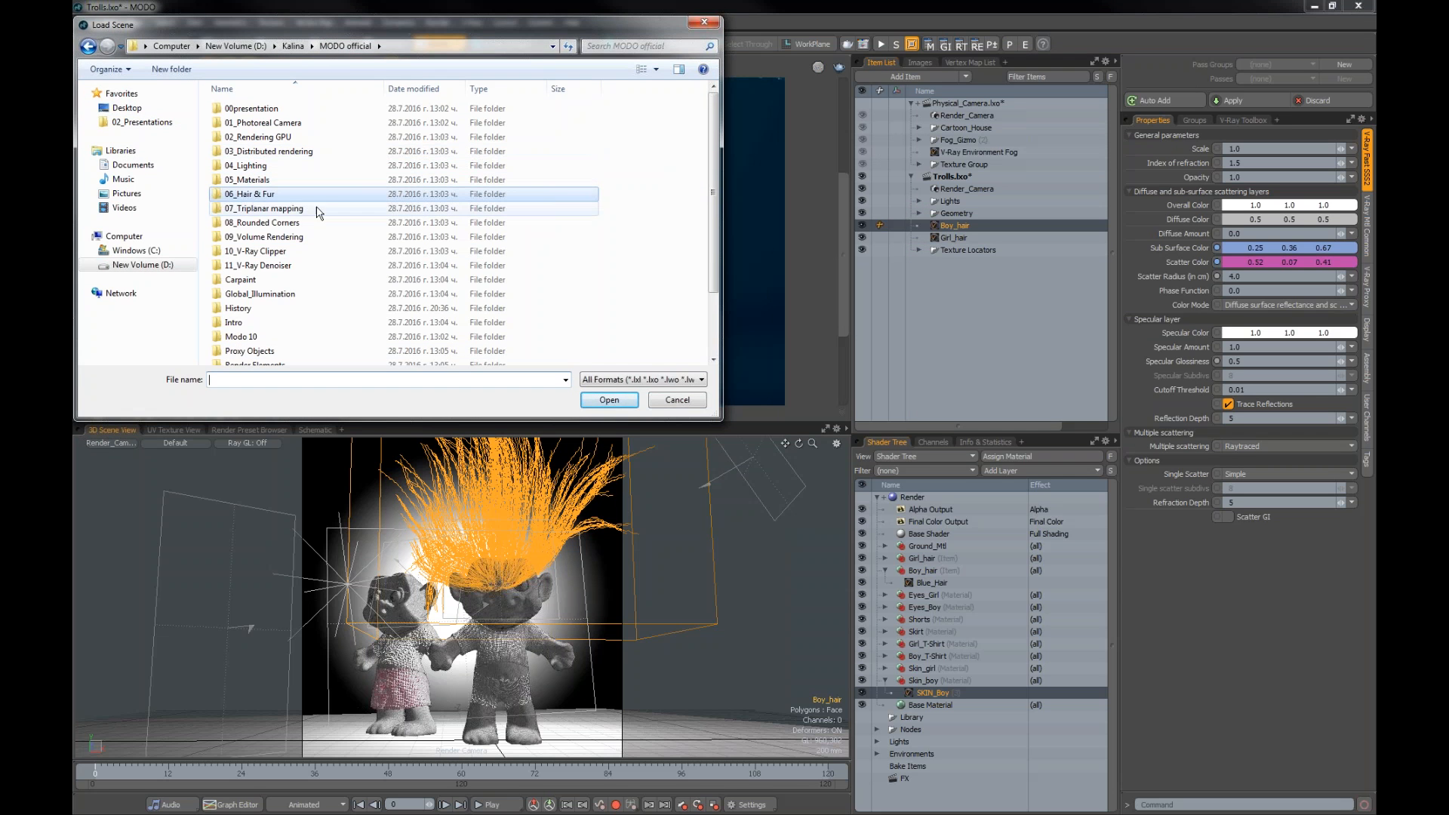
{"action": "left_click_drag", "start_coordinate": [362, 48], "coordinate": [770, 198]}
{"action": "left_click", "coordinate": [654, 375]}
{"action": "double_click", "coordinate": [653, 375]}
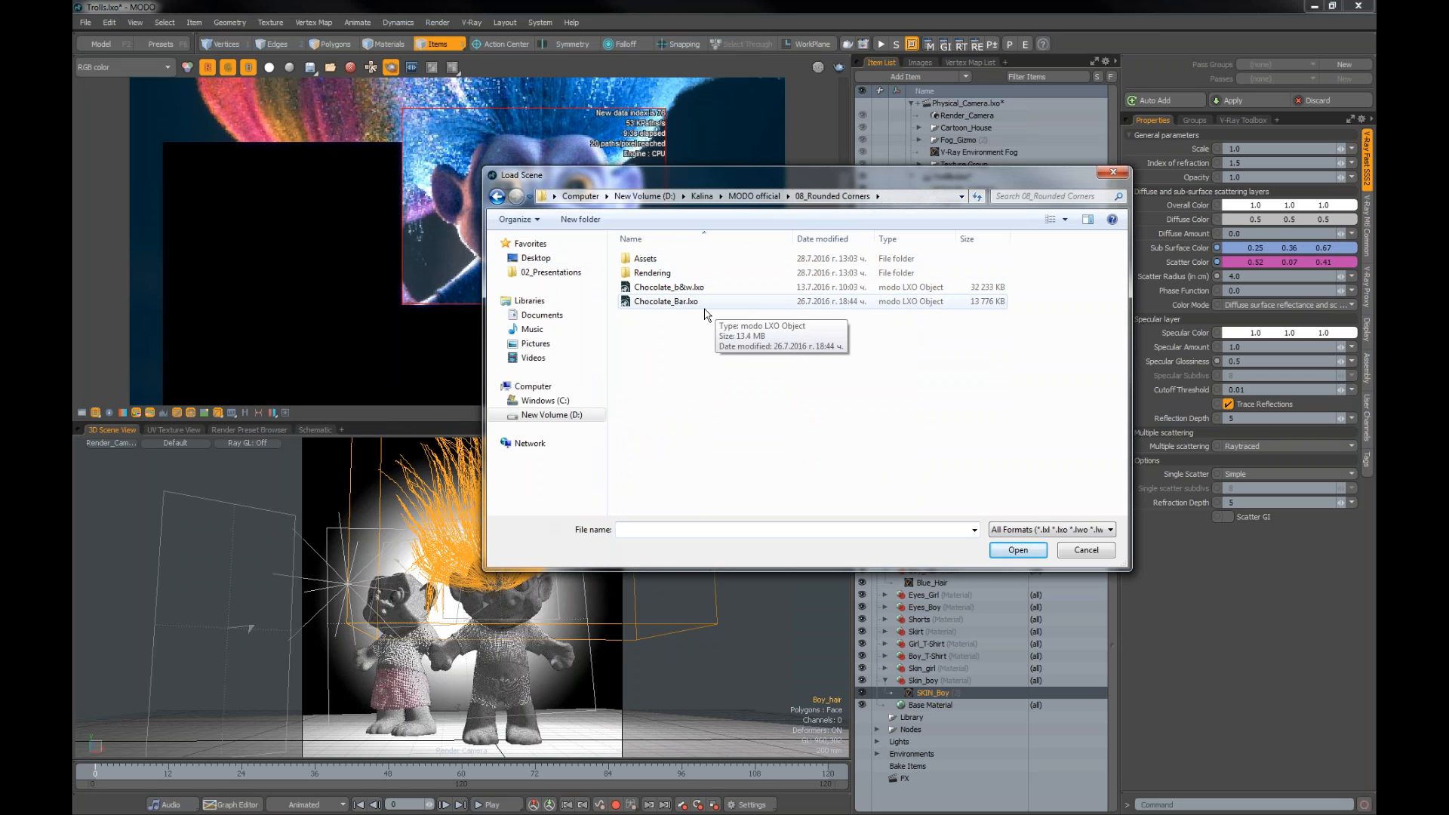
{"action": "left_click", "coordinate": [648, 303]}
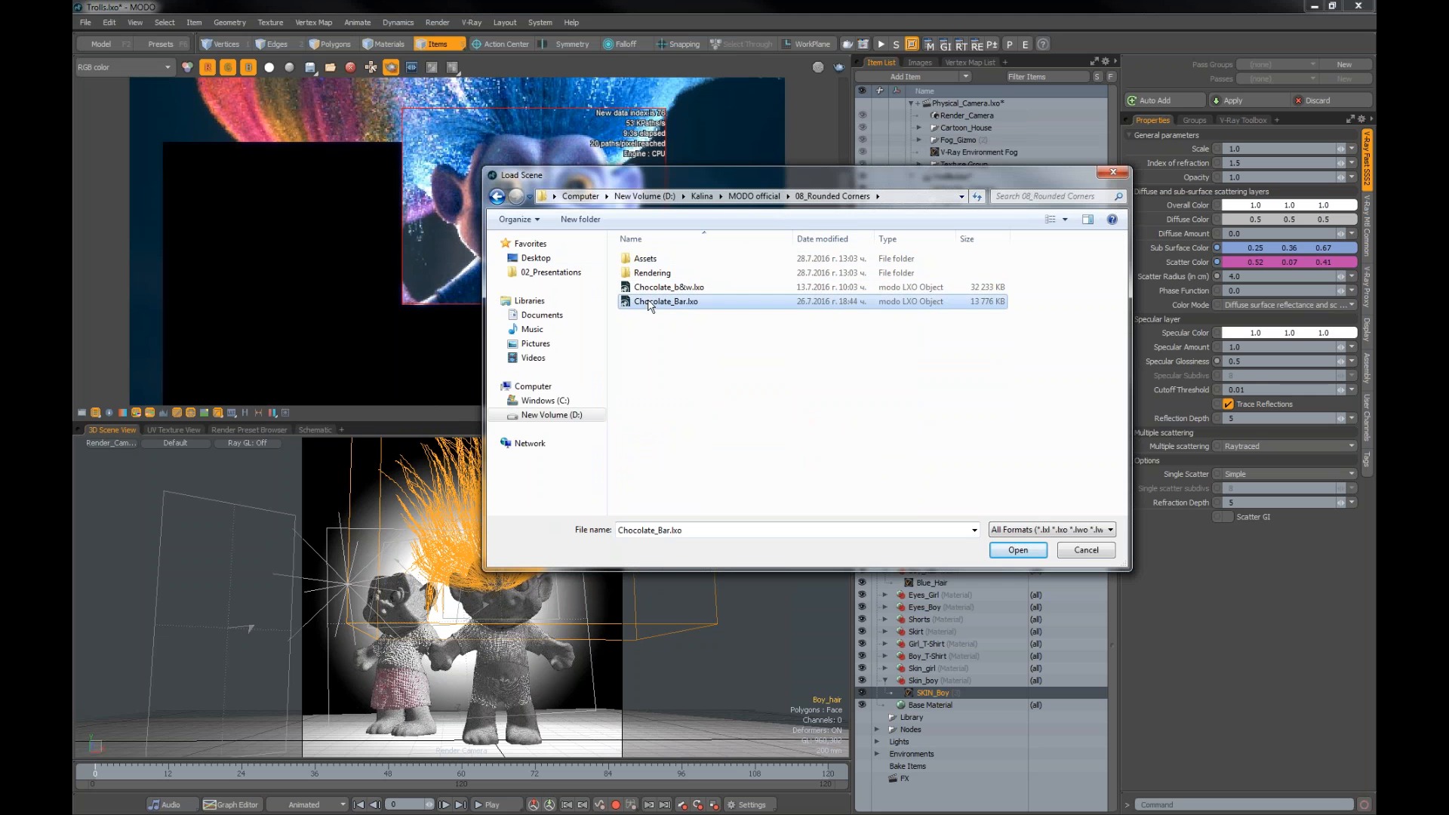
{"action": "left_click", "coordinate": [1002, 557]}
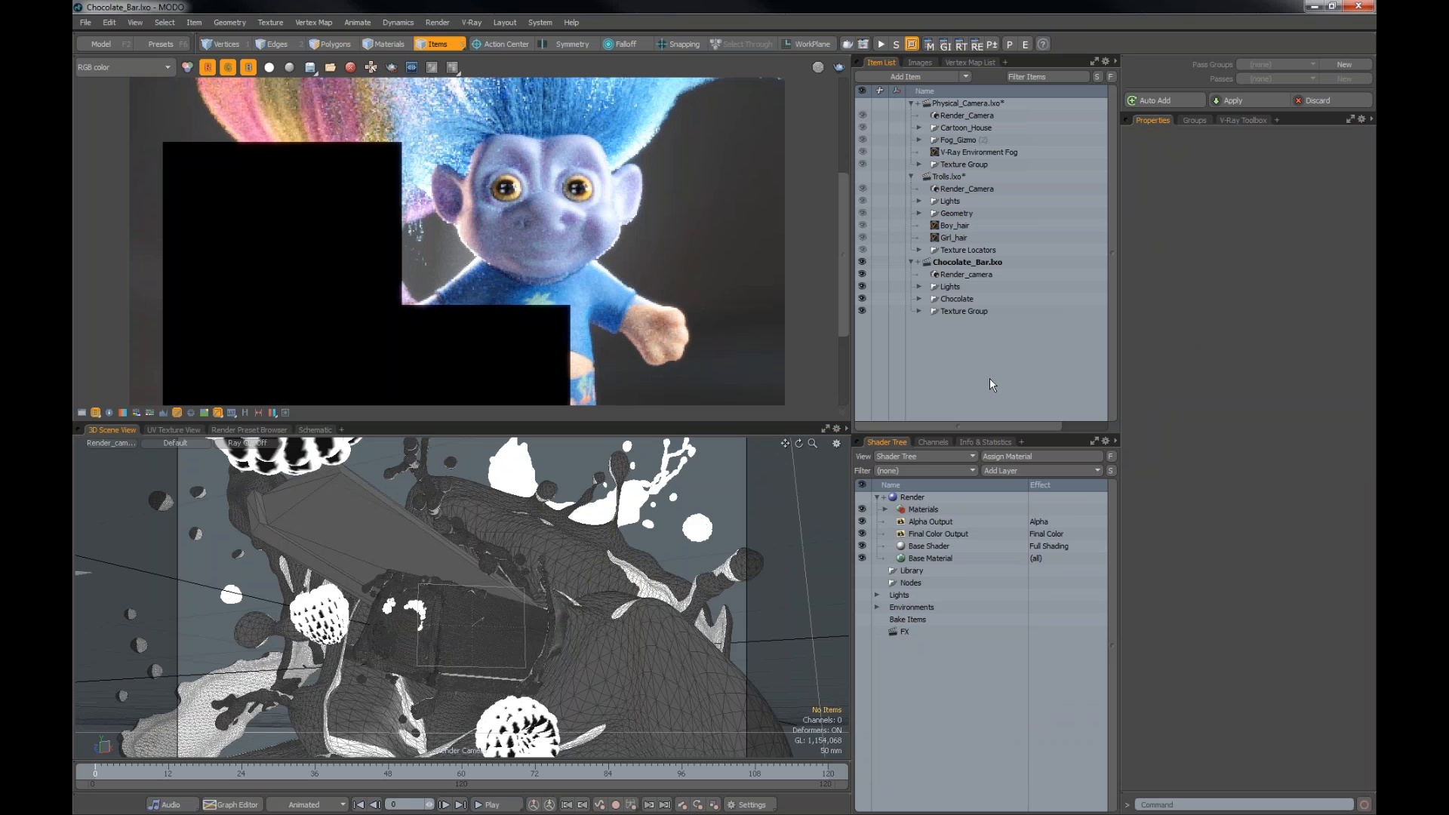
Step: Select the main chocolate bar mesh and start an interactive render restricted to a rectangular region around the bar
{"action": "left_click", "coordinate": [427, 518]}
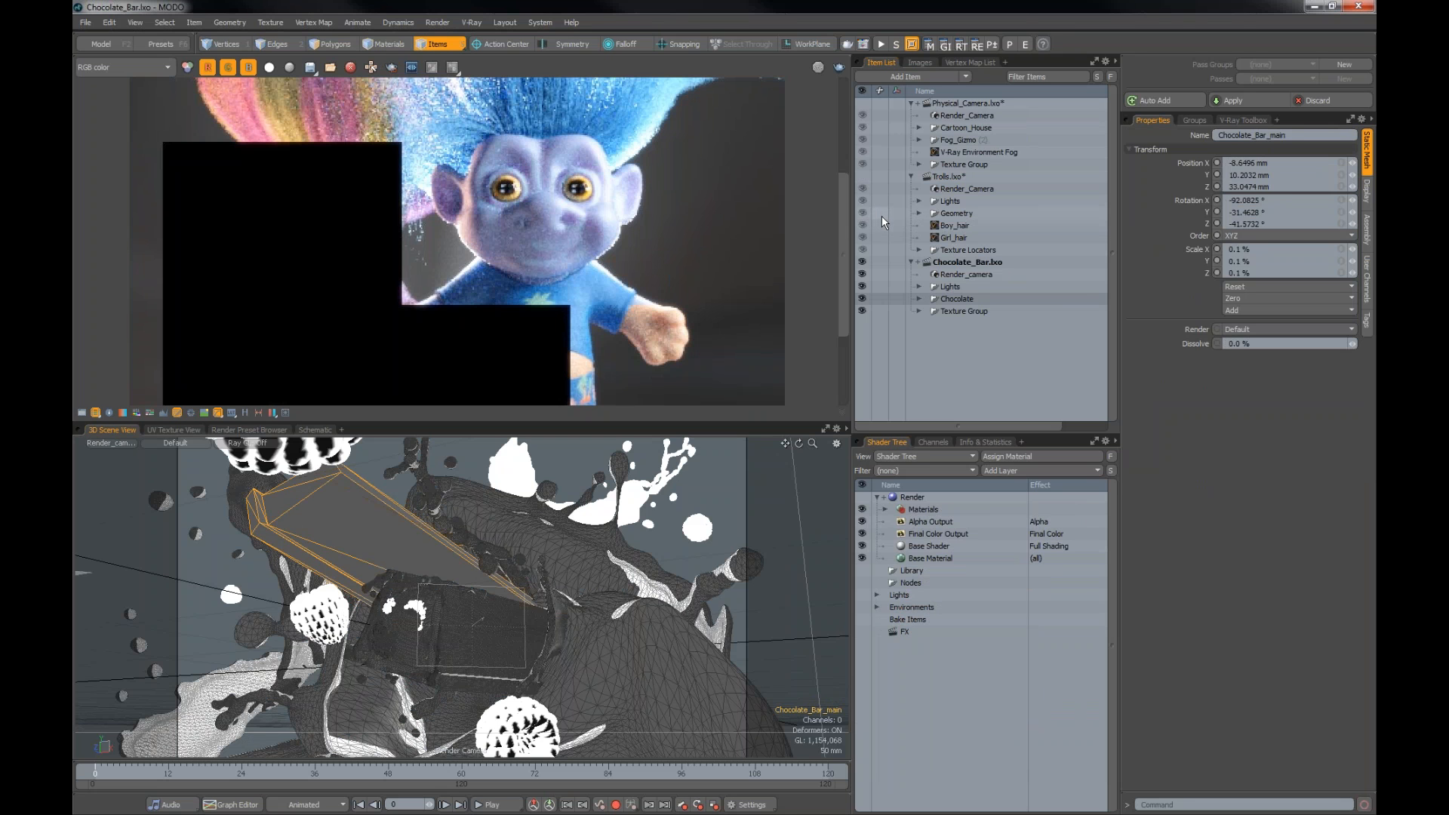
{"action": "left_click", "coordinate": [881, 45]}
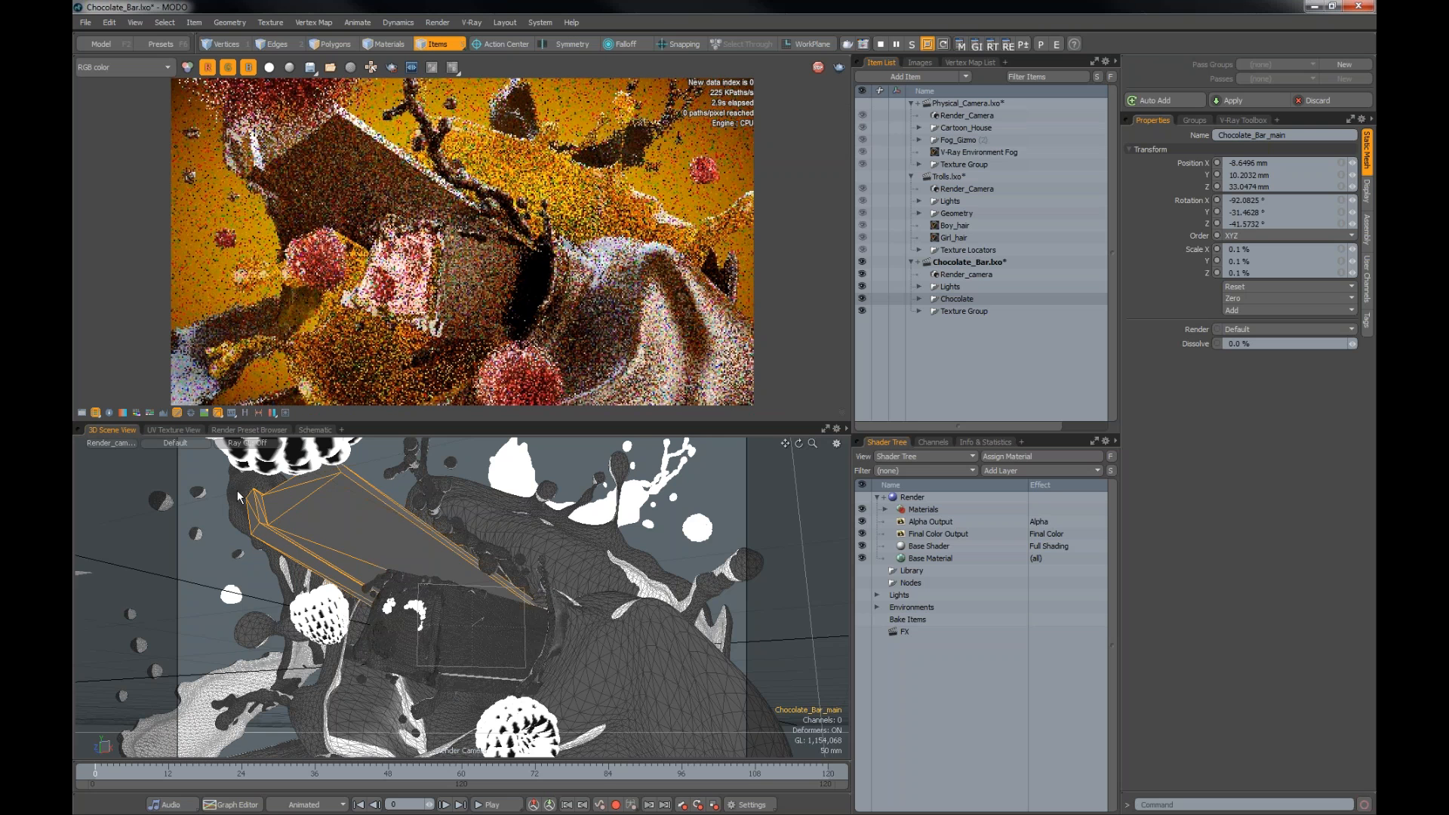
{"action": "left_click", "coordinate": [391, 67]}
{"action": "left_click_drag", "start_coordinate": [276, 145], "coordinate": [433, 277]}
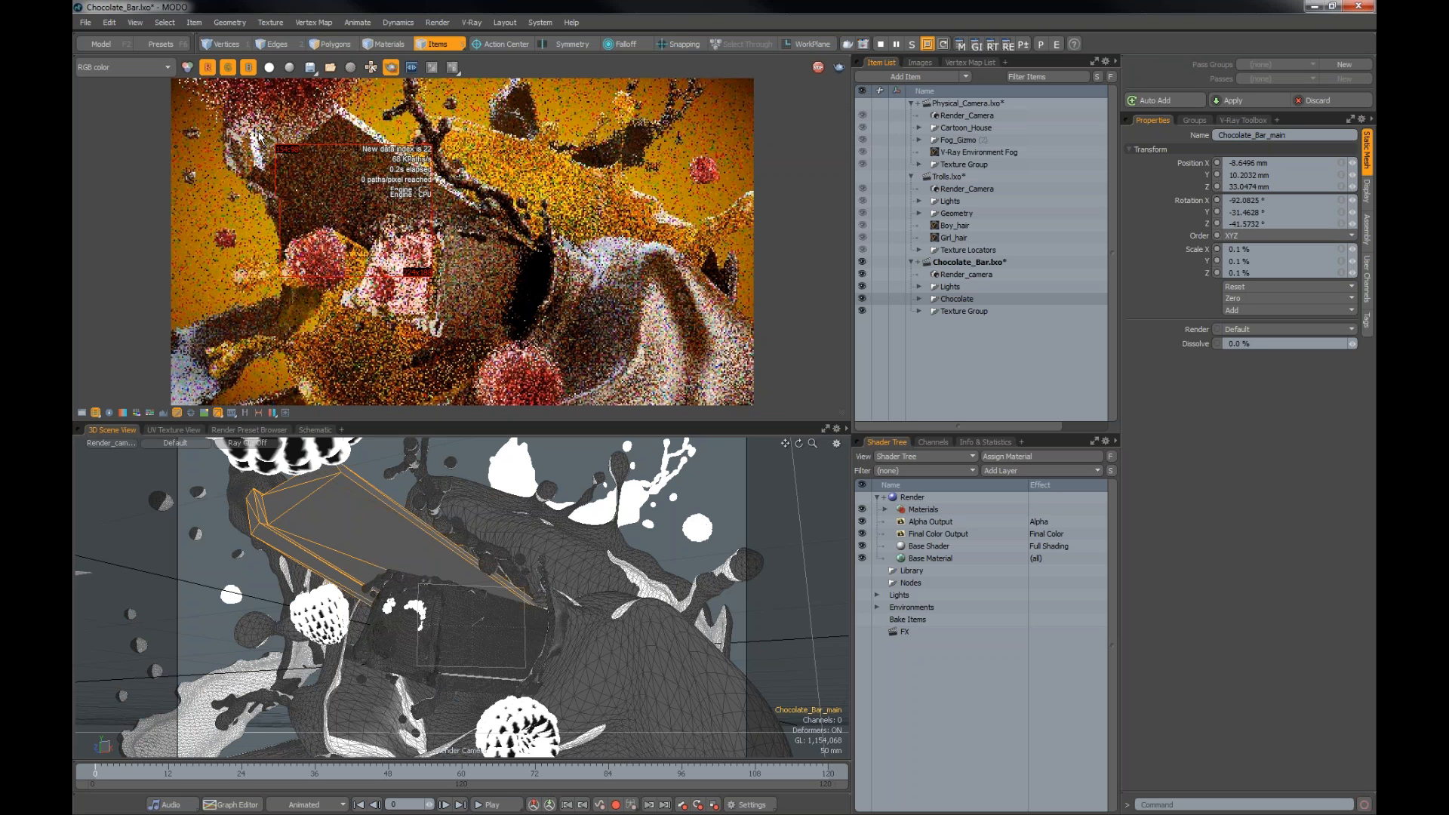
{"action": "left_click_drag", "start_coordinate": [219, 100], "coordinate": [469, 347]}
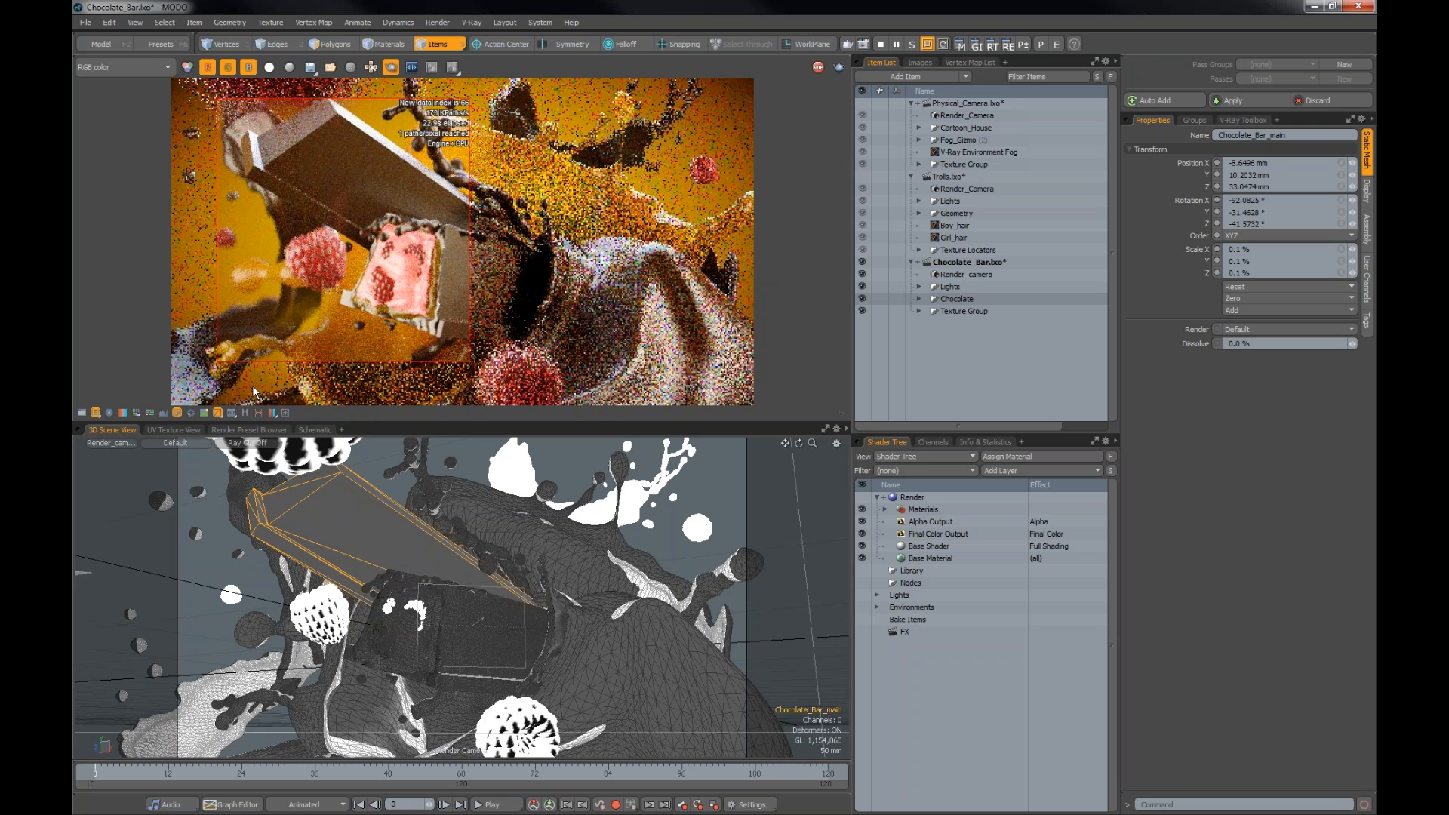
Step: Show the render history beside the rendered image, starting from its first entry
{"action": "left_click", "coordinate": [245, 412]}
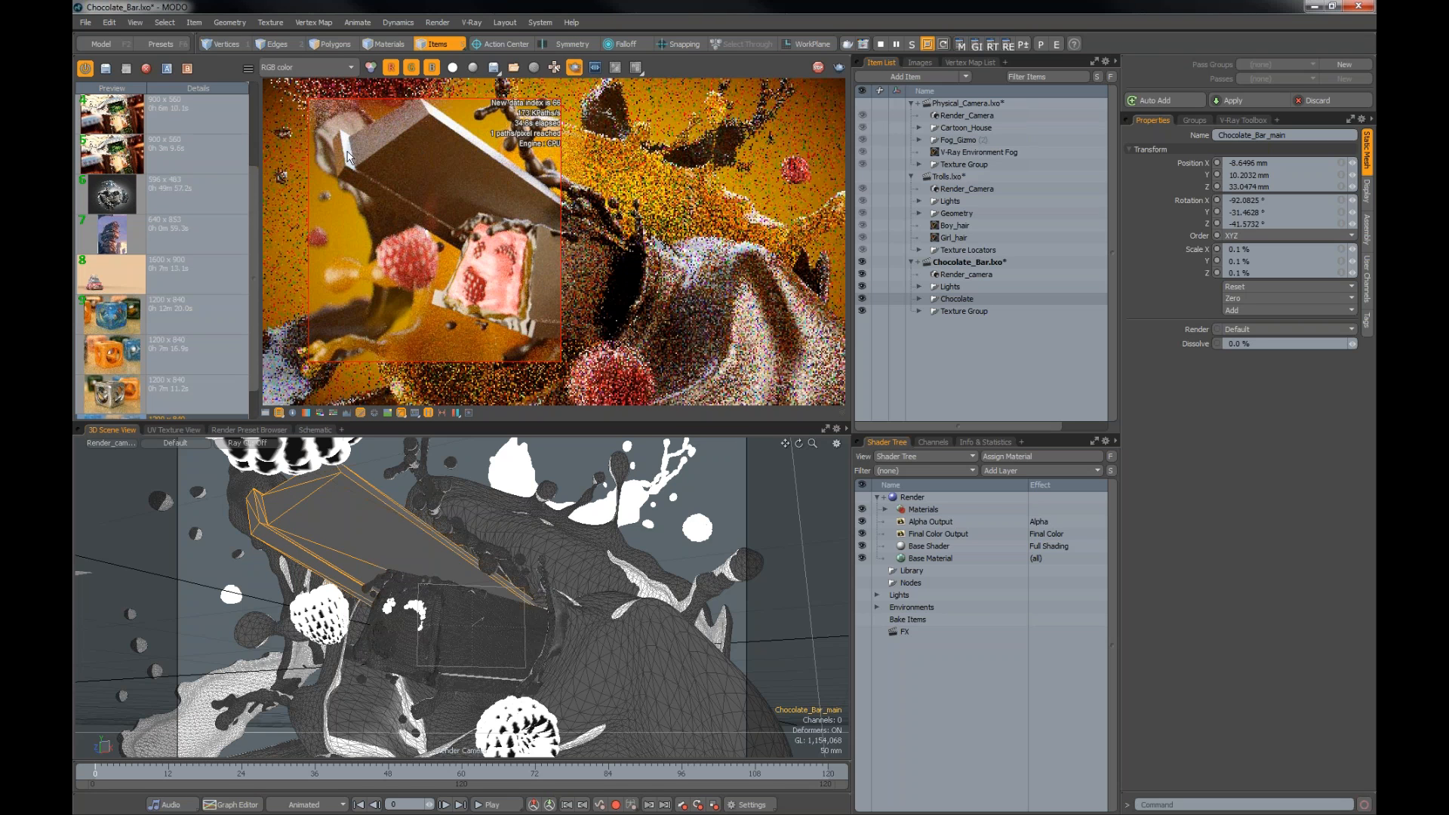
{"action": "left_click_drag", "start_coordinate": [261, 157], "coordinate": [261, 85]}
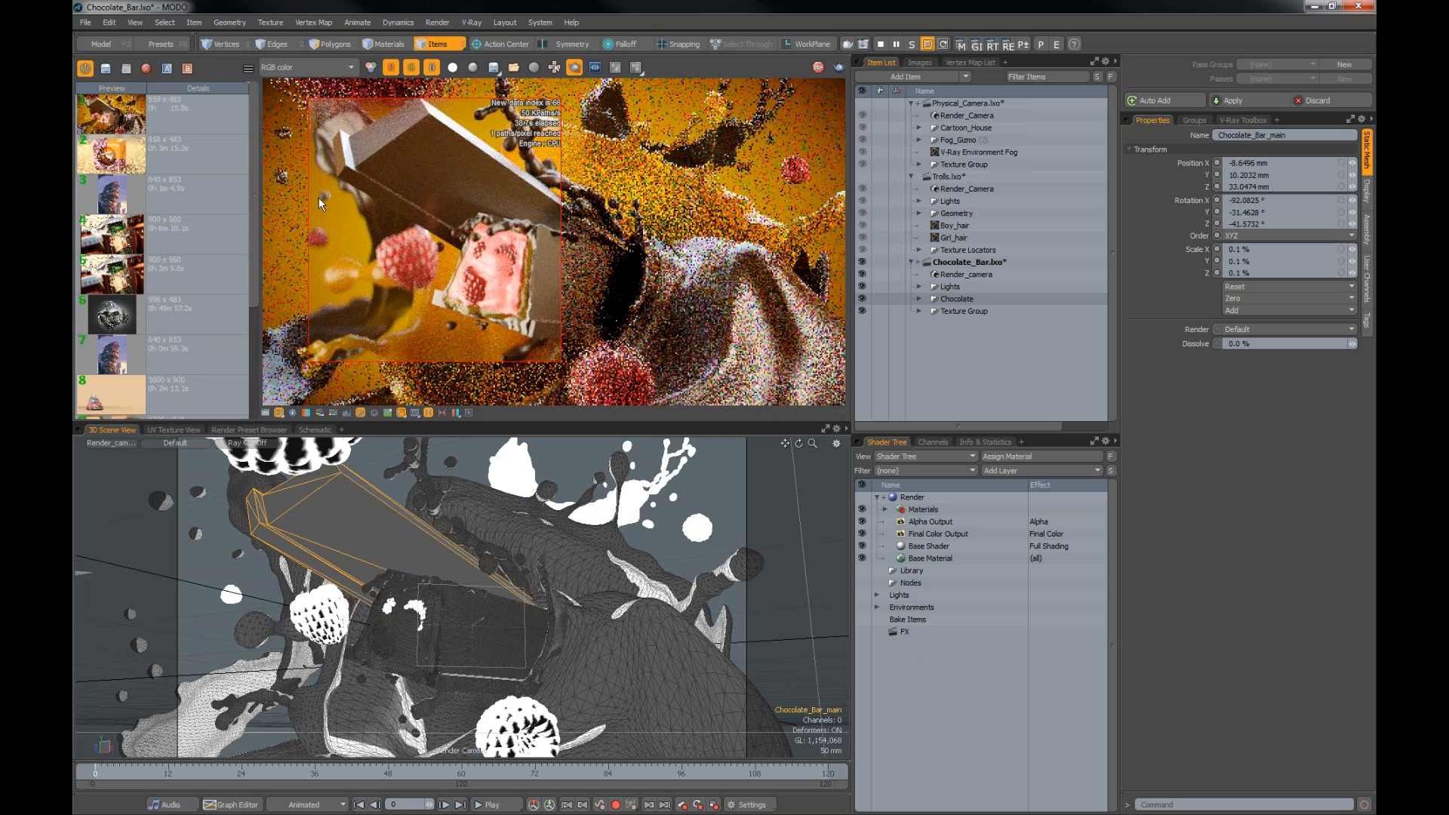
Step: Look up the shaders of the chocolate bar and select the Blend_Chocolate material inside Chocolate_Bar_Mtl in the shader tree
{"action": "right_click", "coordinate": [299, 500]}
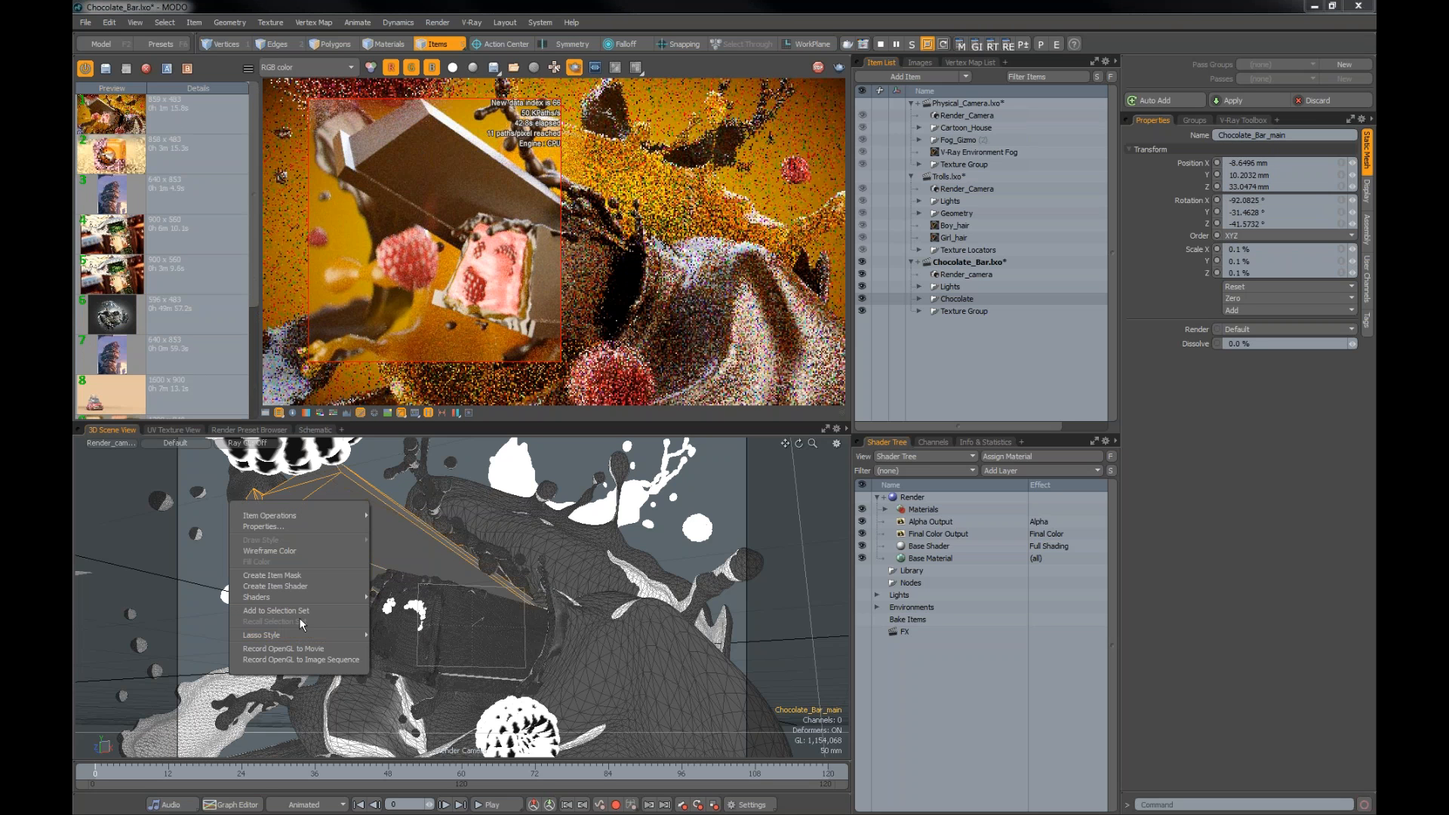
{"action": "mouse_move", "coordinate": [298, 602]}
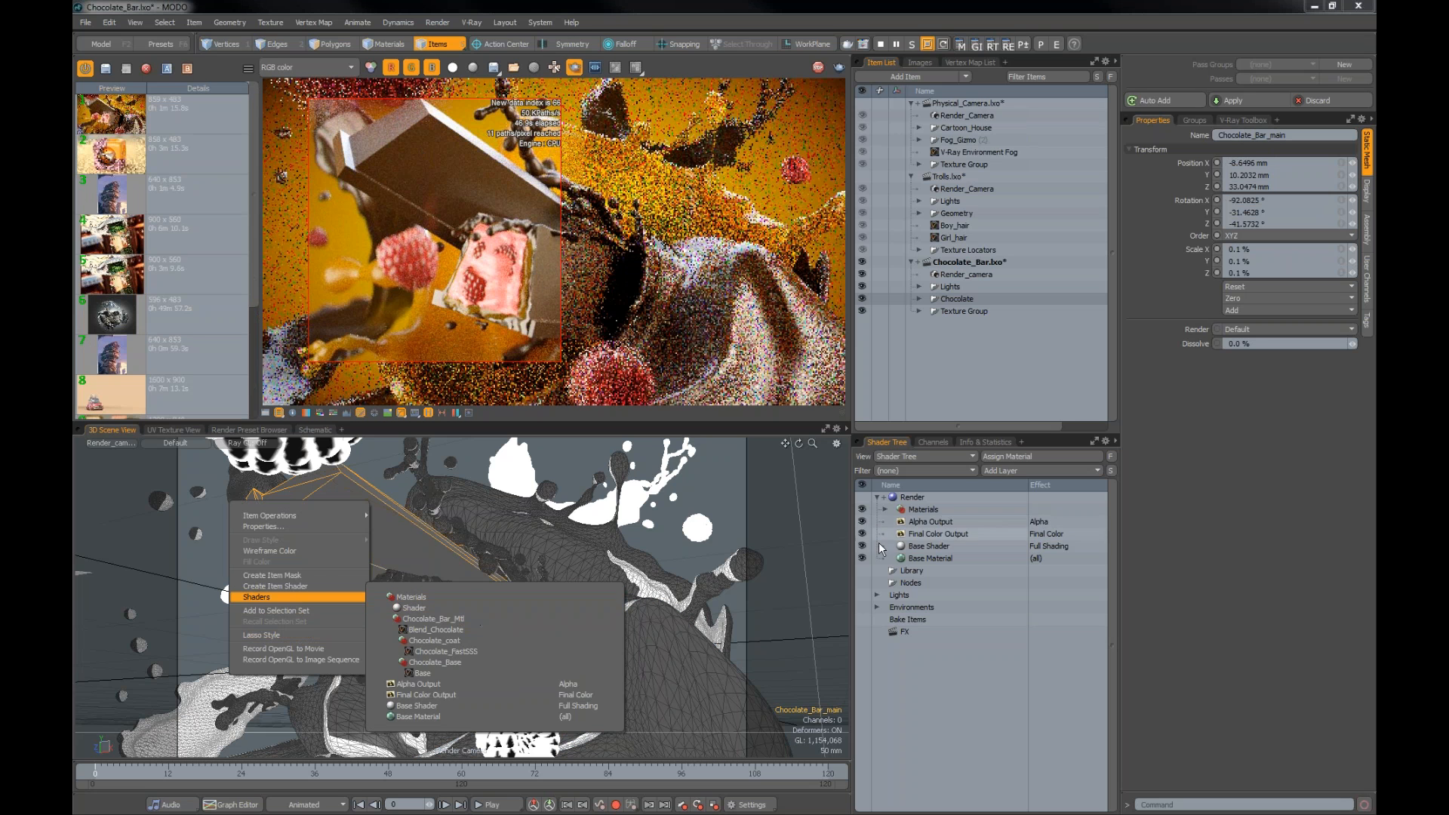
{"action": "left_click", "coordinate": [887, 513]}
{"action": "left_click", "coordinate": [887, 511]}
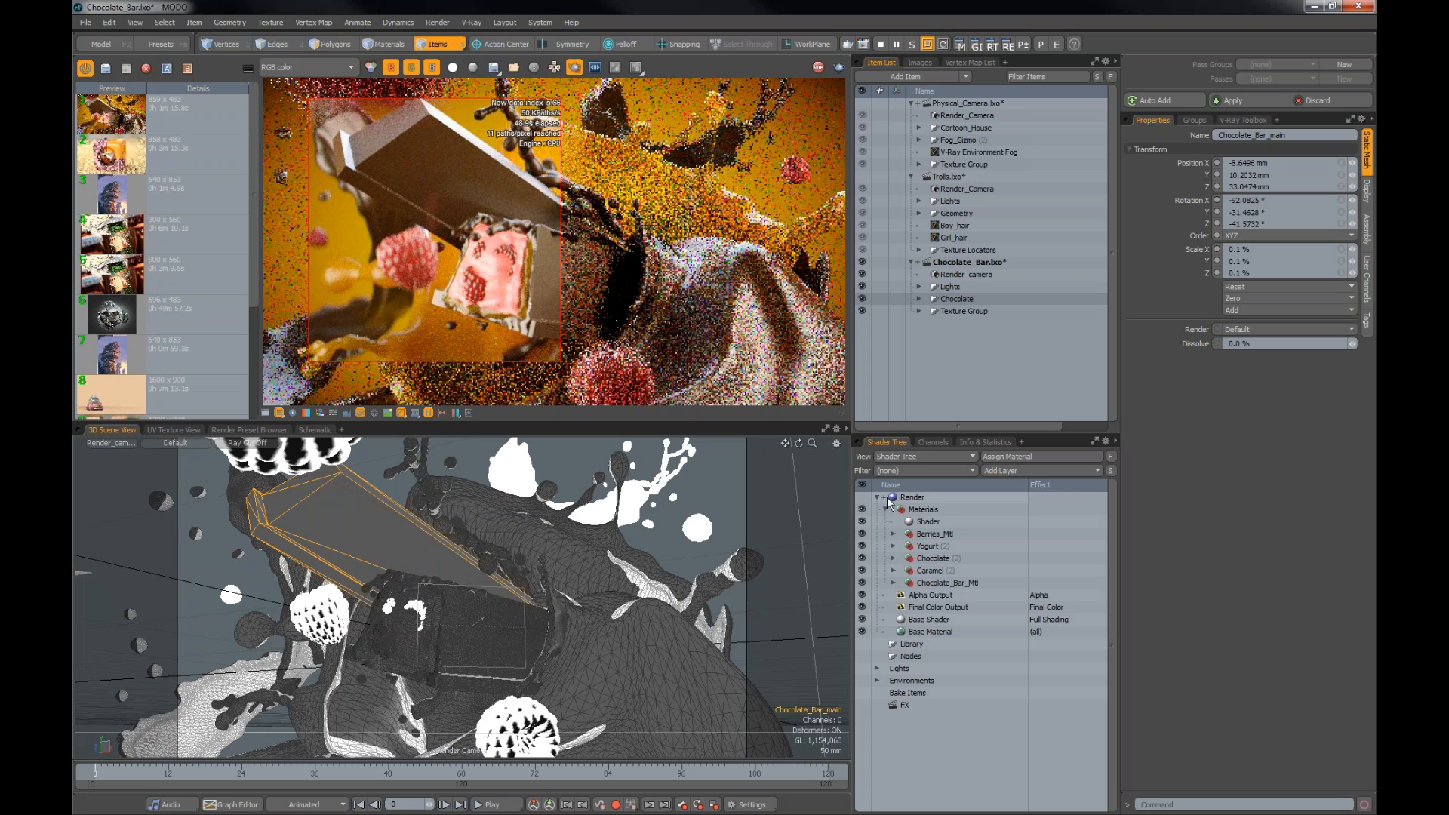
{"action": "left_click", "coordinate": [894, 583]}
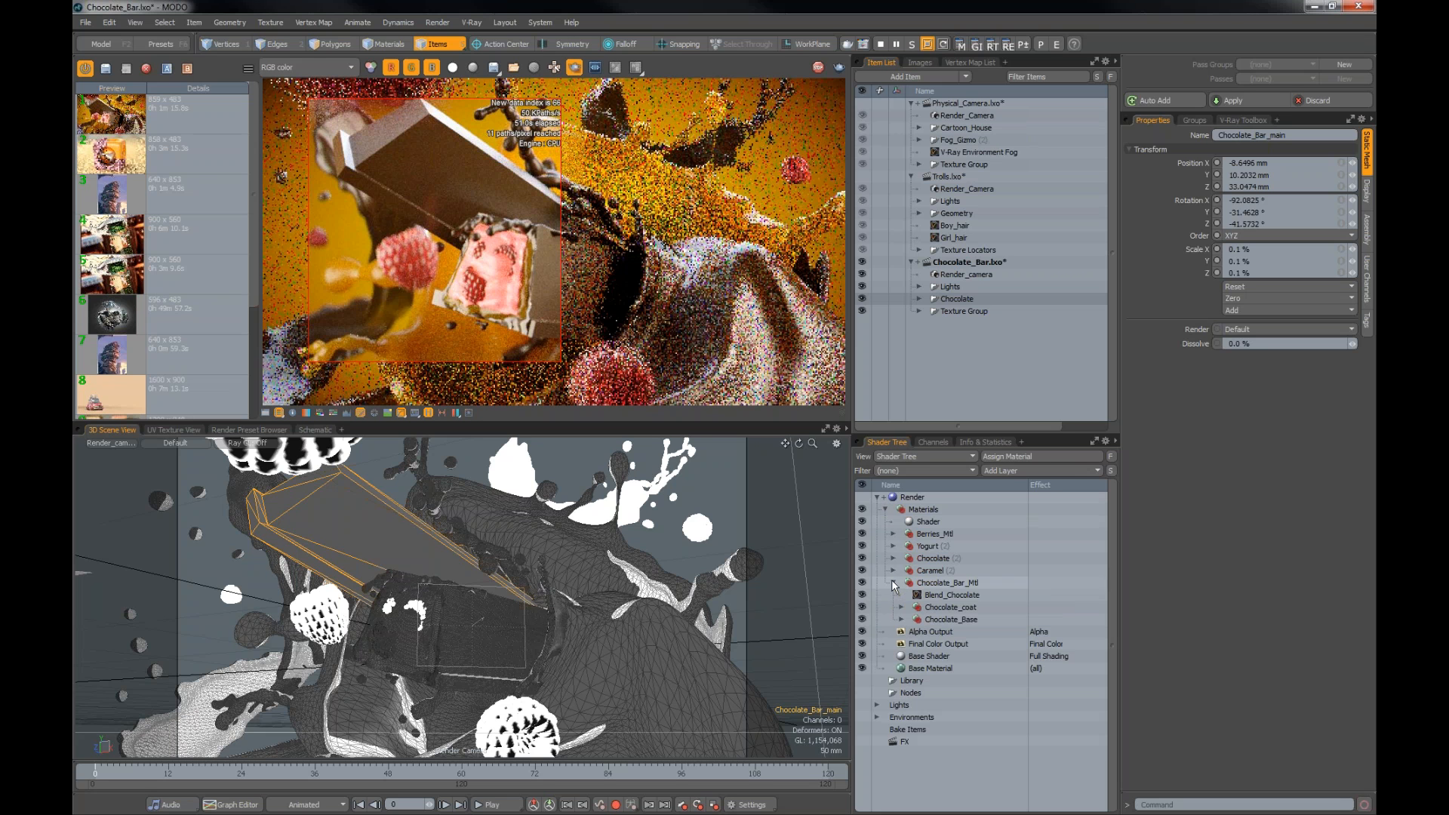
{"action": "left_click", "coordinate": [936, 593]}
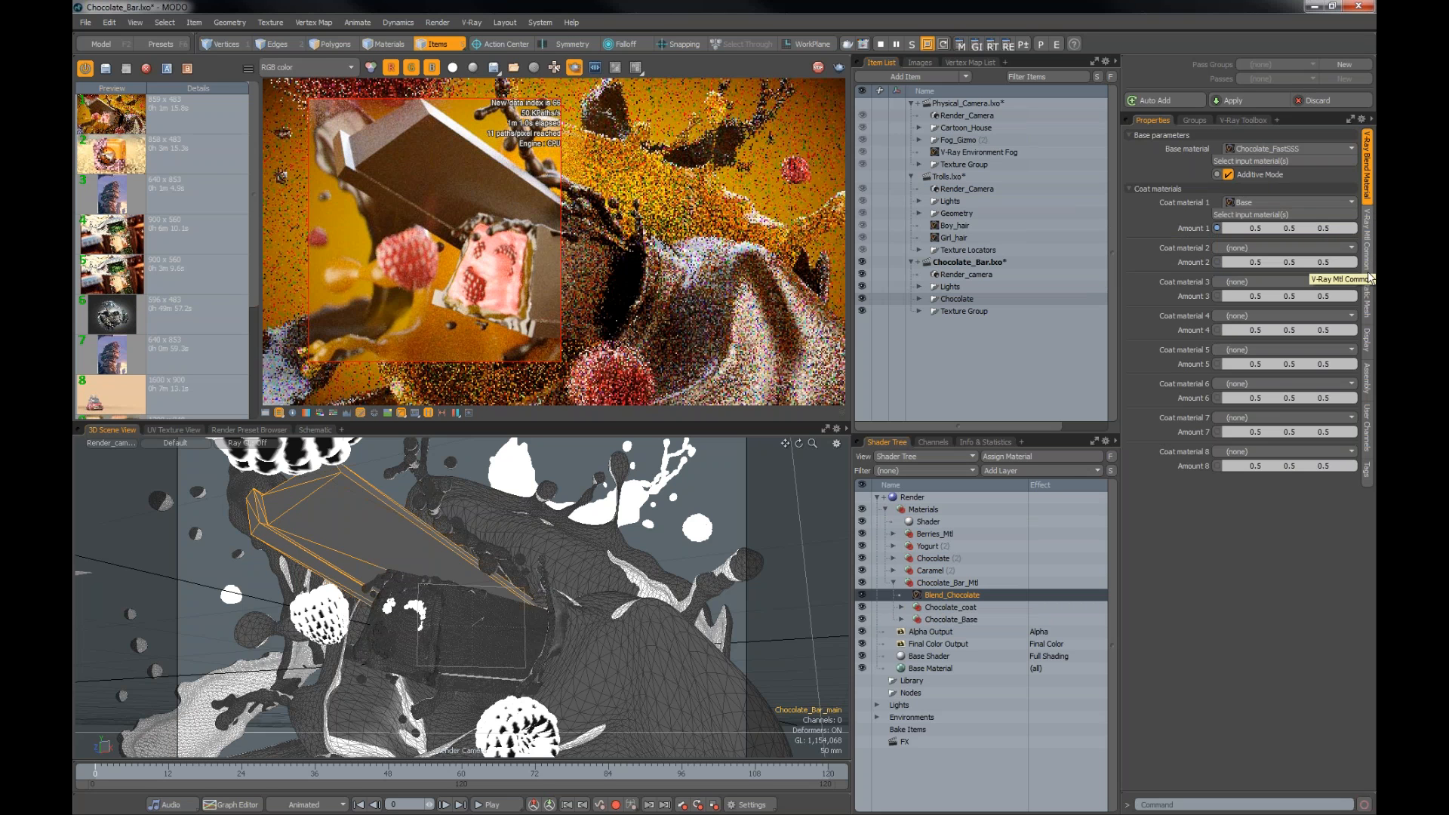
Step: Set the rounded edge width of the Blend_Chocolate material to 1 mm
{"action": "left_click", "coordinate": [1369, 262]}
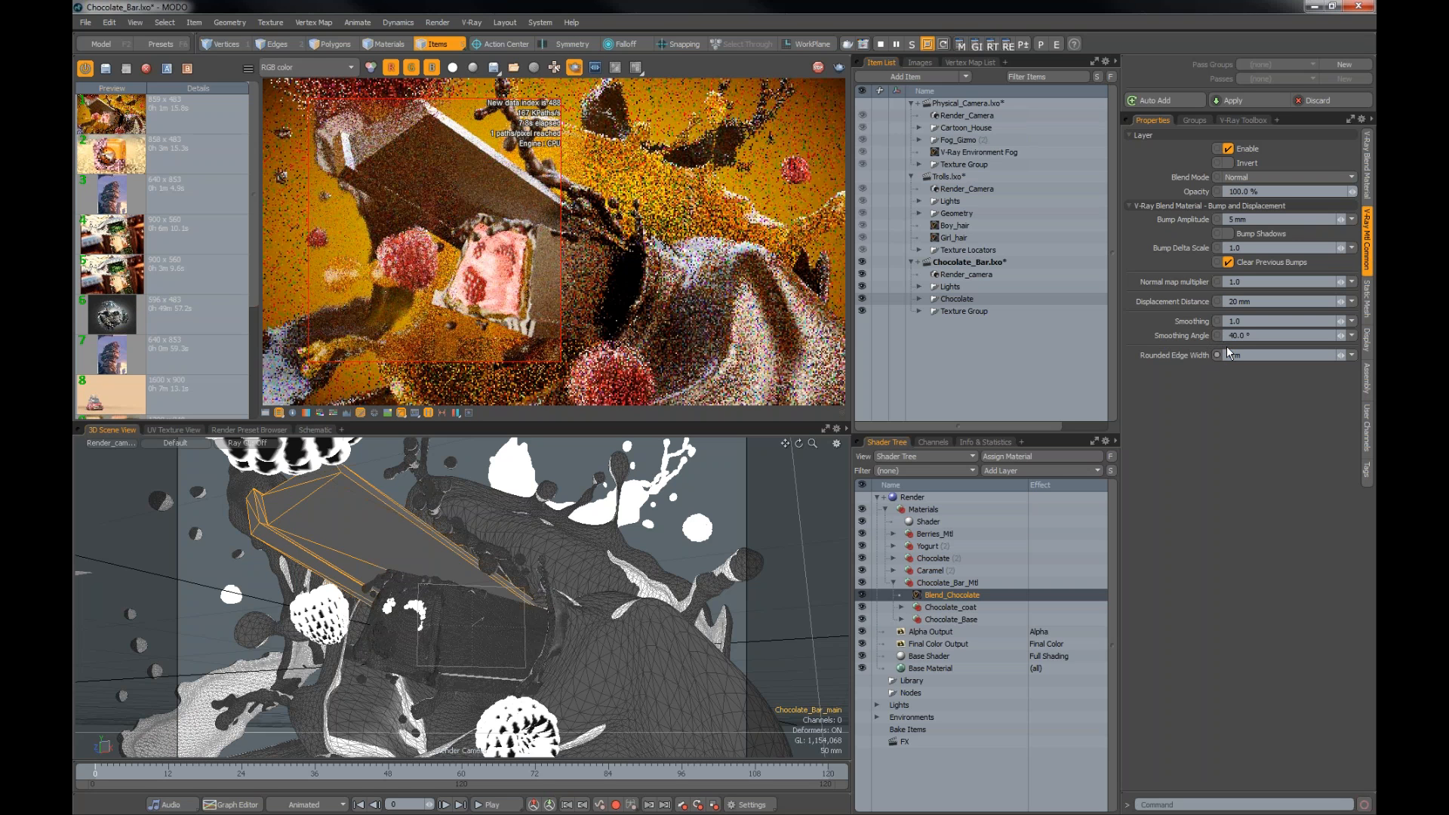
{"action": "type", "text": "0.01"}
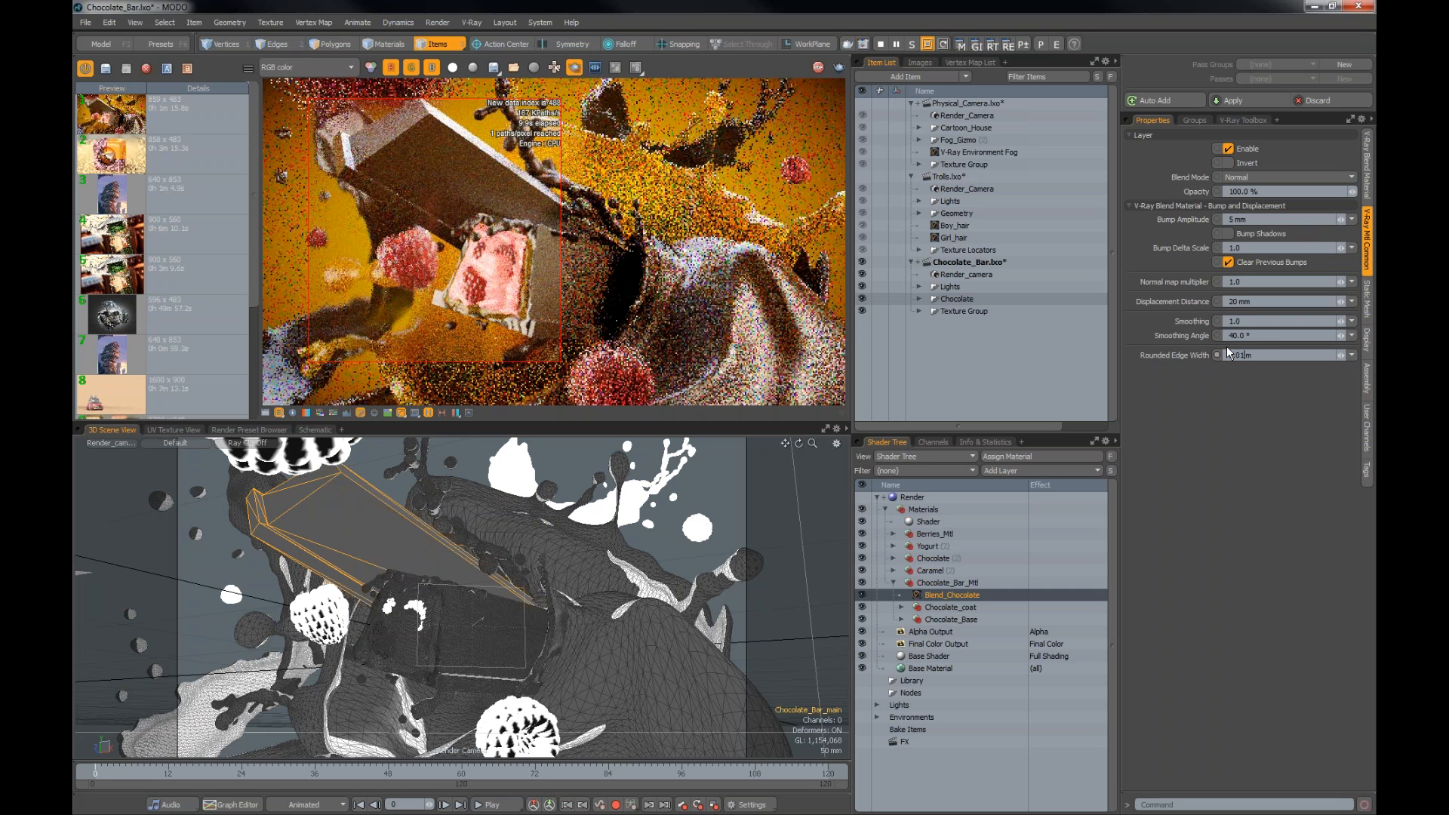
{"action": "key", "text": "Return"}
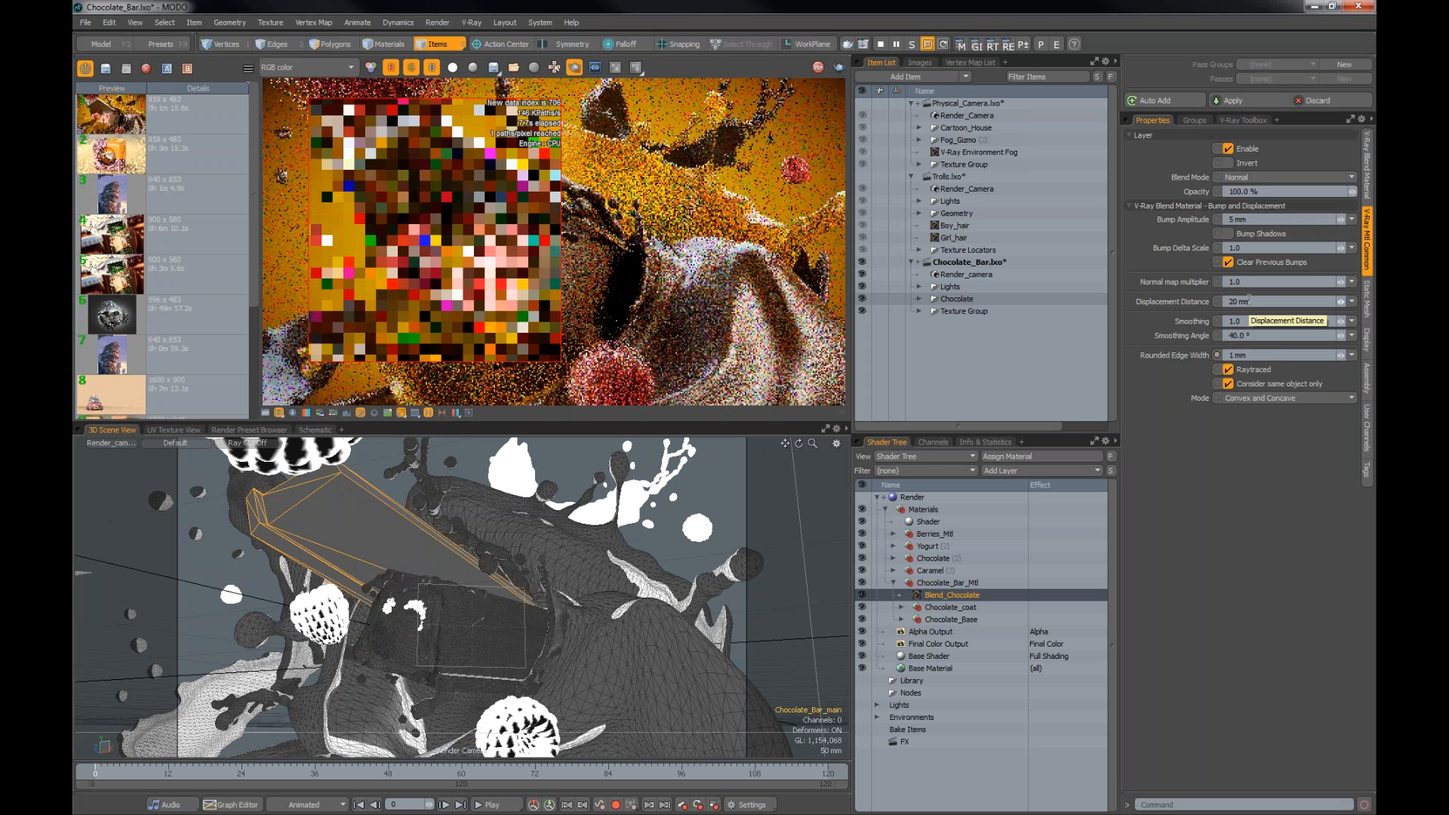
{"action": "scroll", "coordinate": [435, 239], "scroll_direction": "up", "scroll_amount": 3}
{"action": "scroll", "coordinate": [434, 238], "scroll_direction": "down", "scroll_amount": 3}
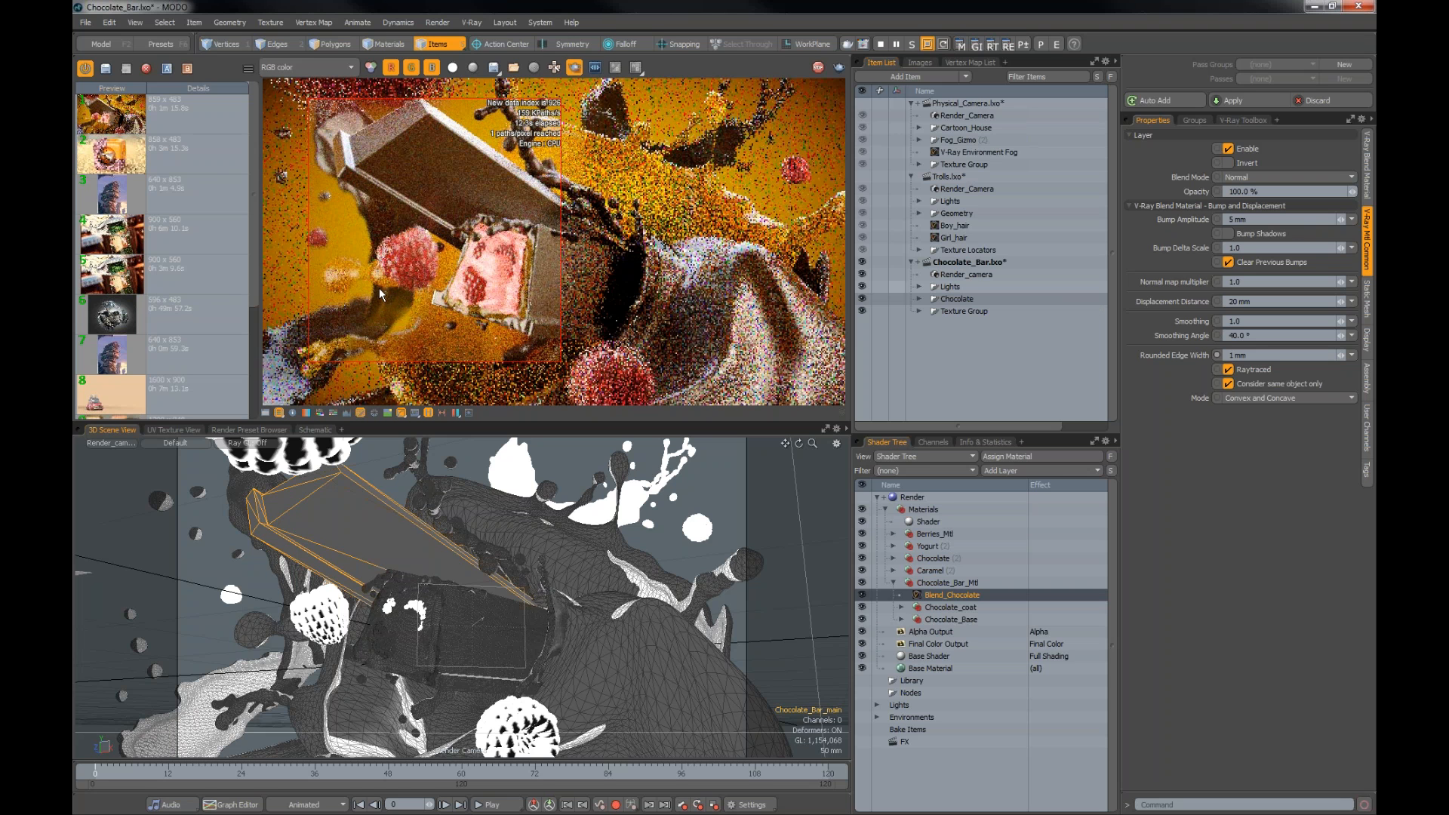
Step: Compare the first render in the history with the current render, moving the divider across the chocolate bar
{"action": "left_click", "coordinate": [162, 111]}
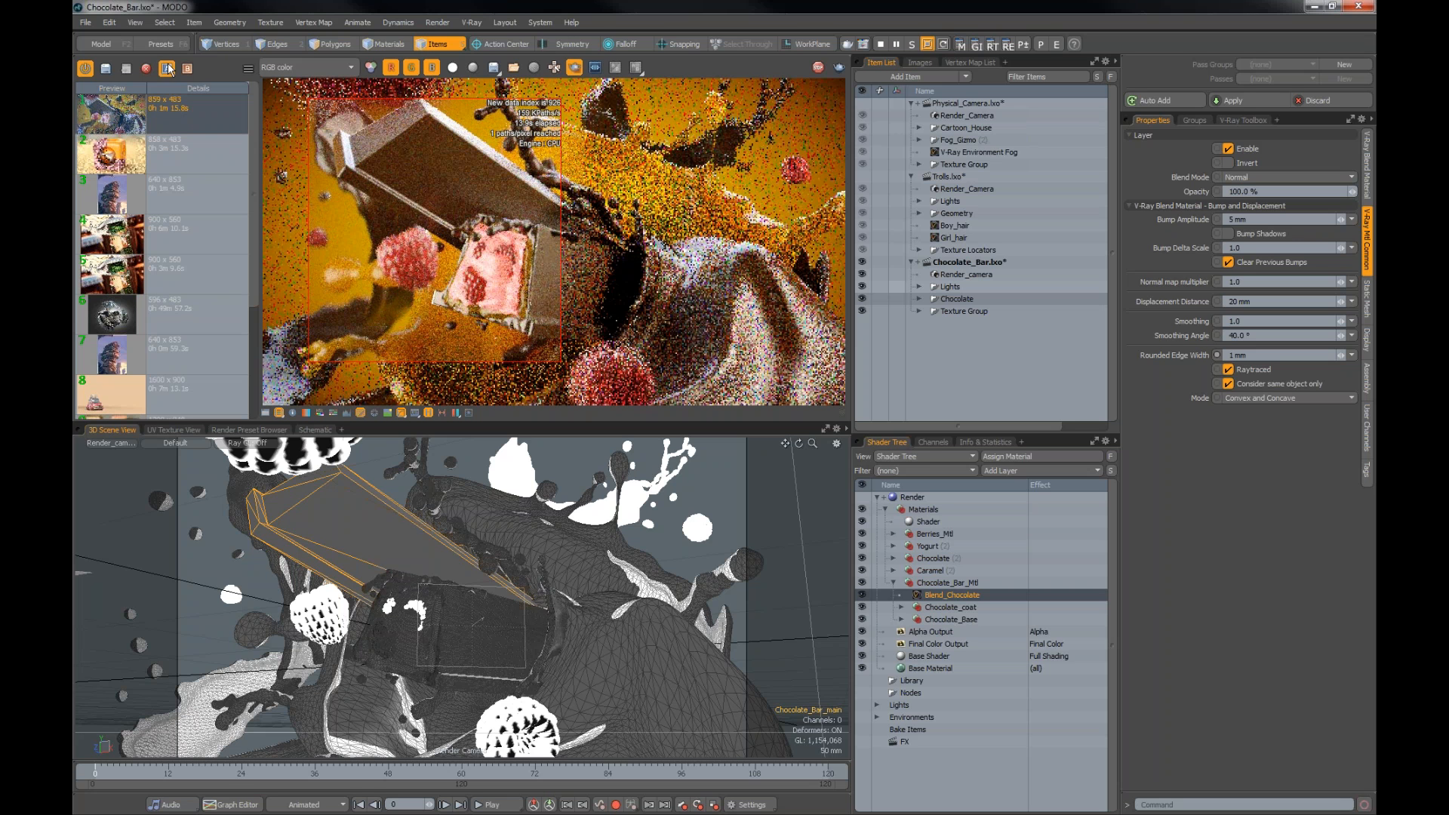
{"action": "left_click", "coordinate": [167, 68]}
{"action": "left_click_drag", "start_coordinate": [440, 170], "coordinate": [317, 226]}
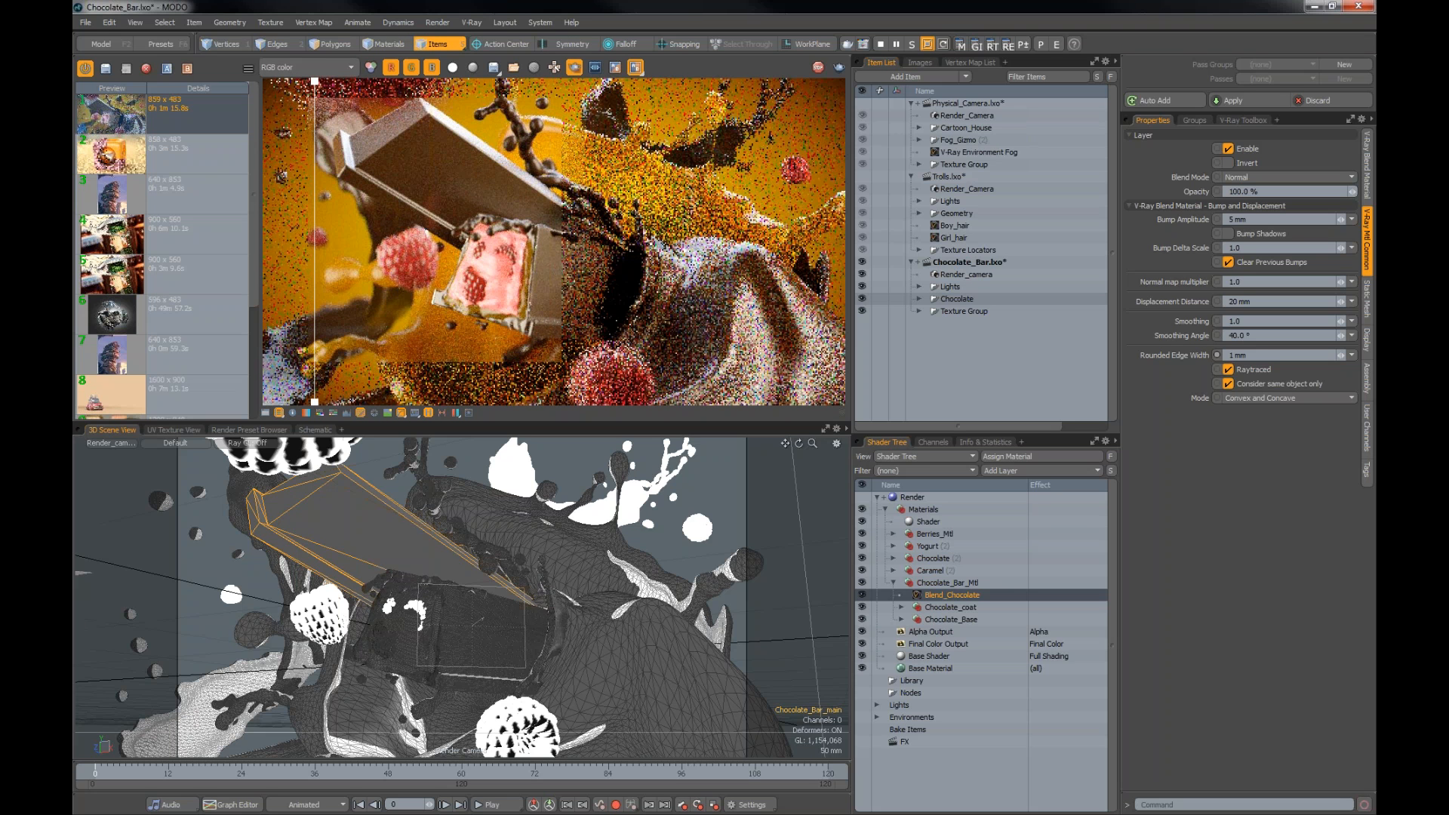
Step: Turn off the region render and the history comparison, and stop the interactive render
{"action": "left_click", "coordinate": [573, 67]}
{"action": "left_click", "coordinate": [636, 67]}
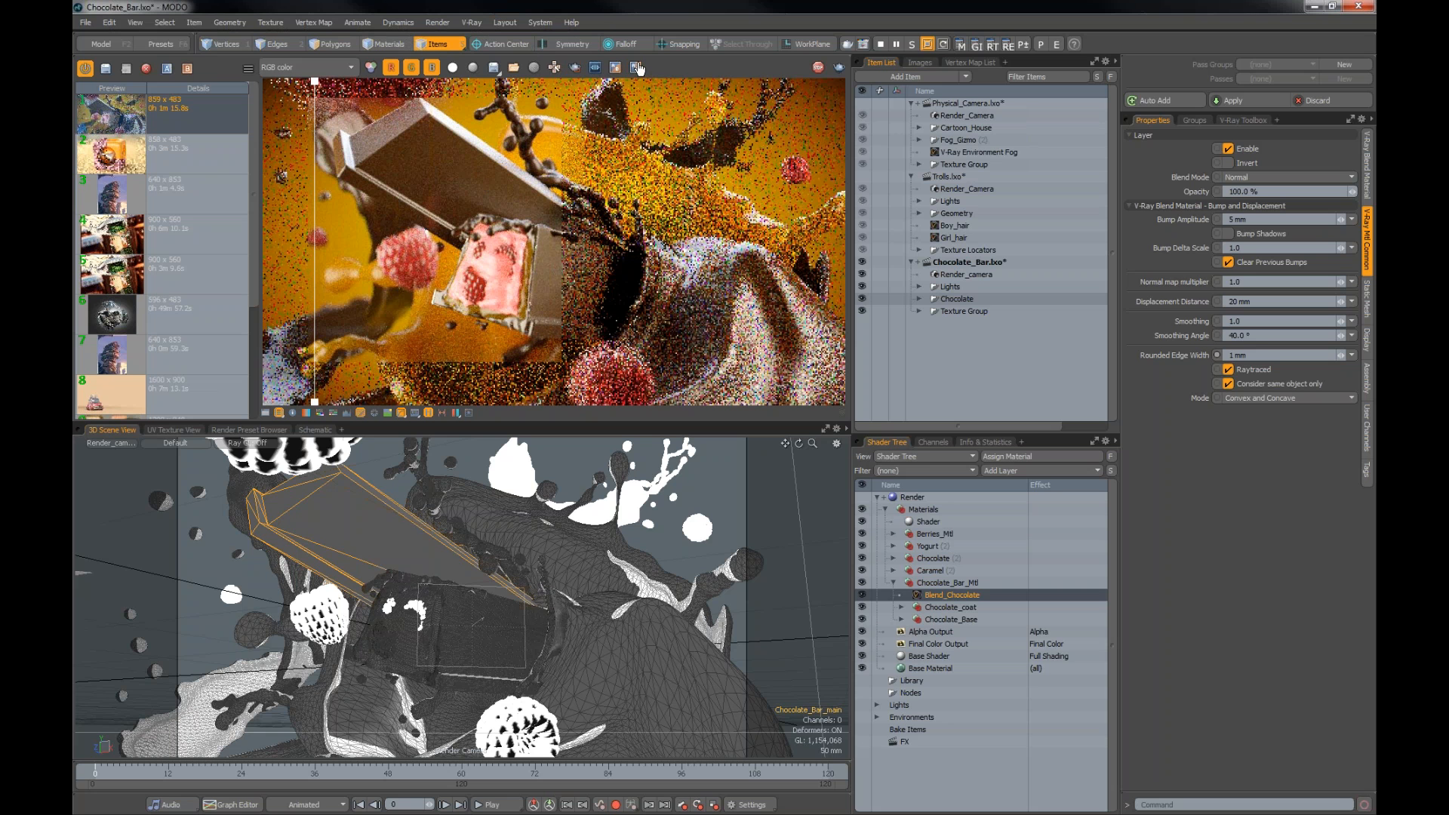
{"action": "left_click", "coordinate": [817, 68]}
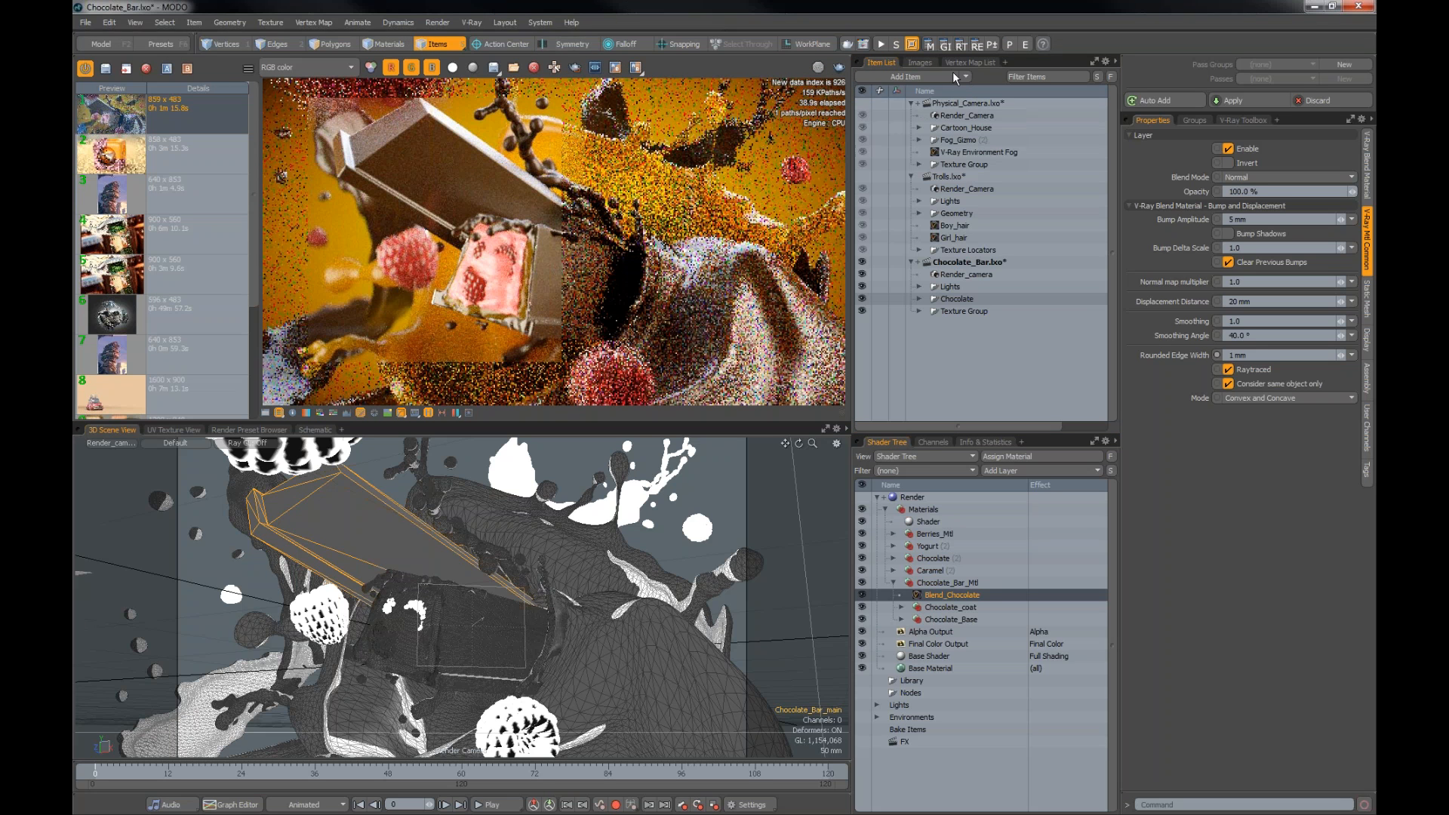
Step: Switch to the V-Ray presentation and show the Volumetrics slide
{"action": "key", "text": "alt+Tab"}
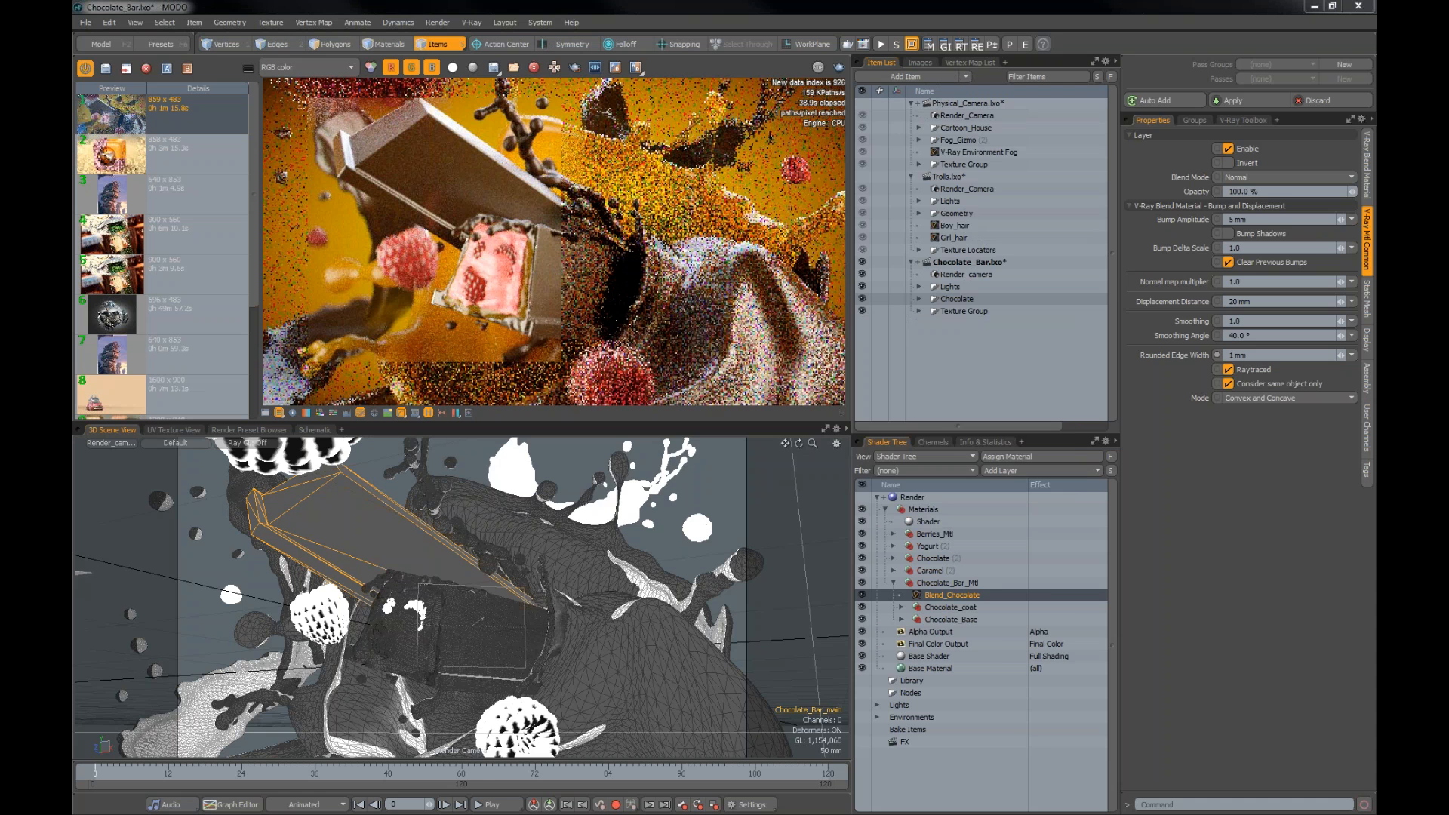
{"action": "key", "text": "alt+Tab"}
{"action": "left_click", "coordinate": [598, 387]}
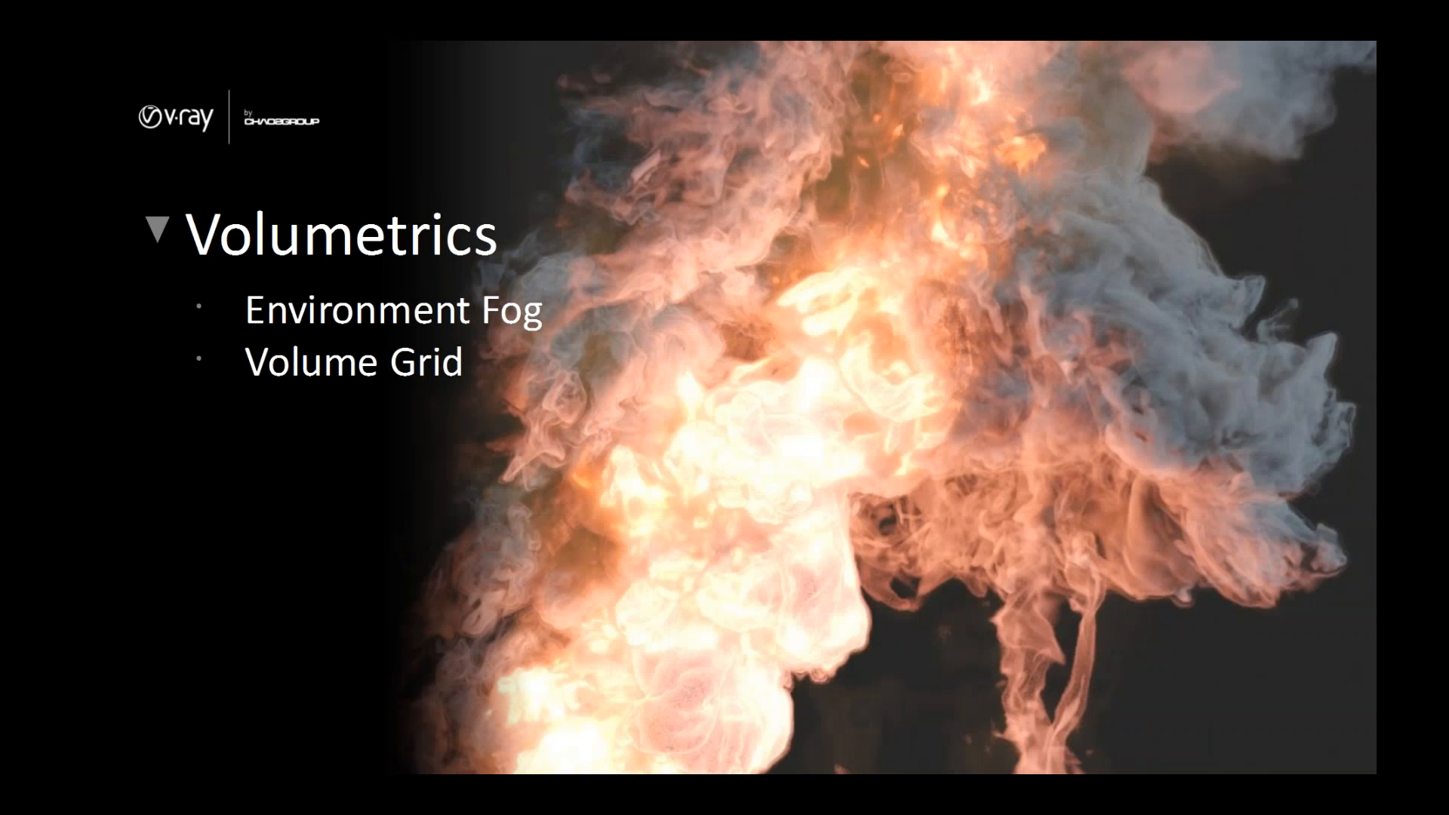
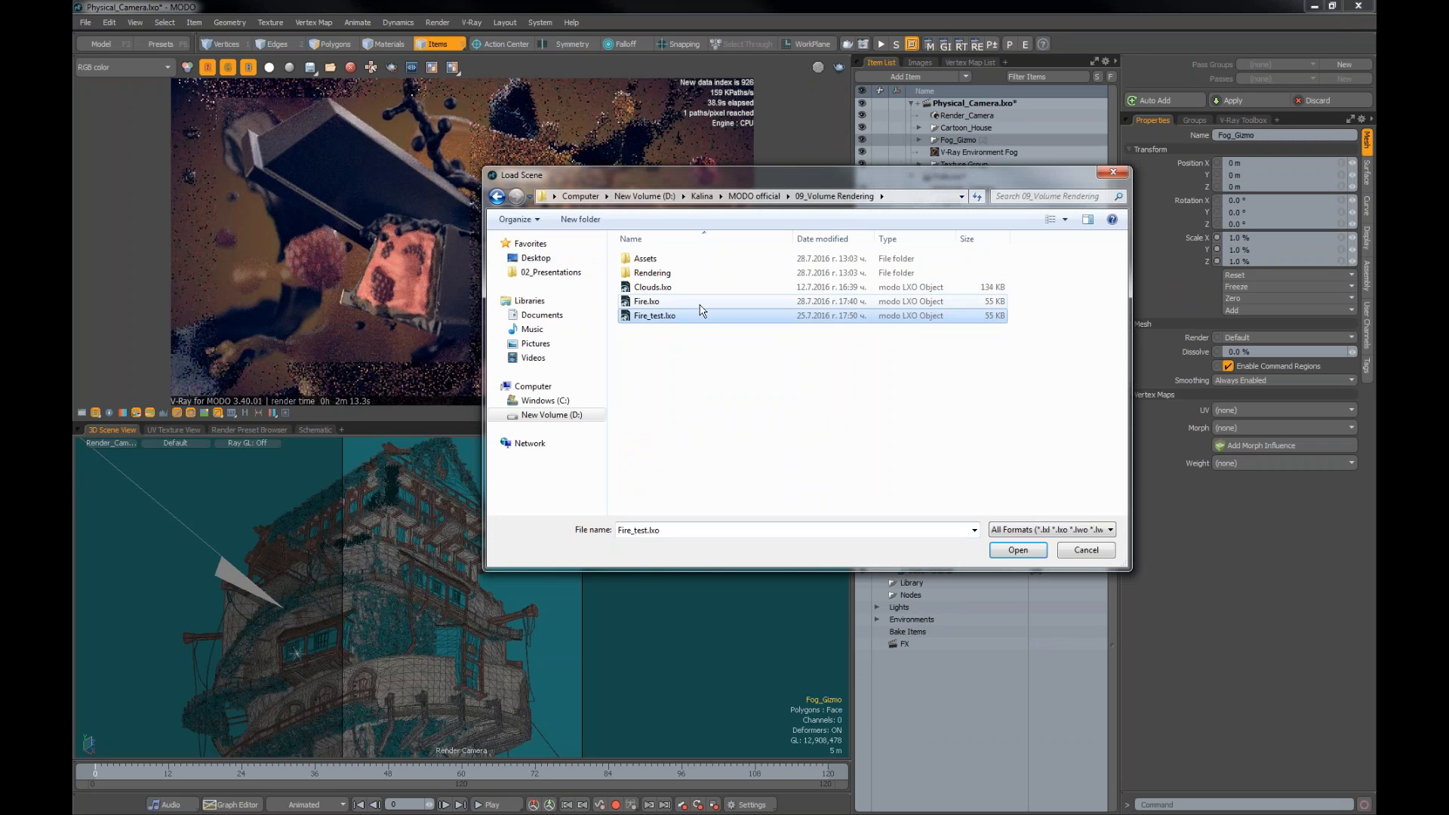
Step: Open the Fire.lxo scene from the 09_Volume Rendering folder and select its V-Ray Volume Grid item
{"action": "left_click", "coordinate": [683, 302]}
{"action": "left_click", "coordinate": [1016, 549]}
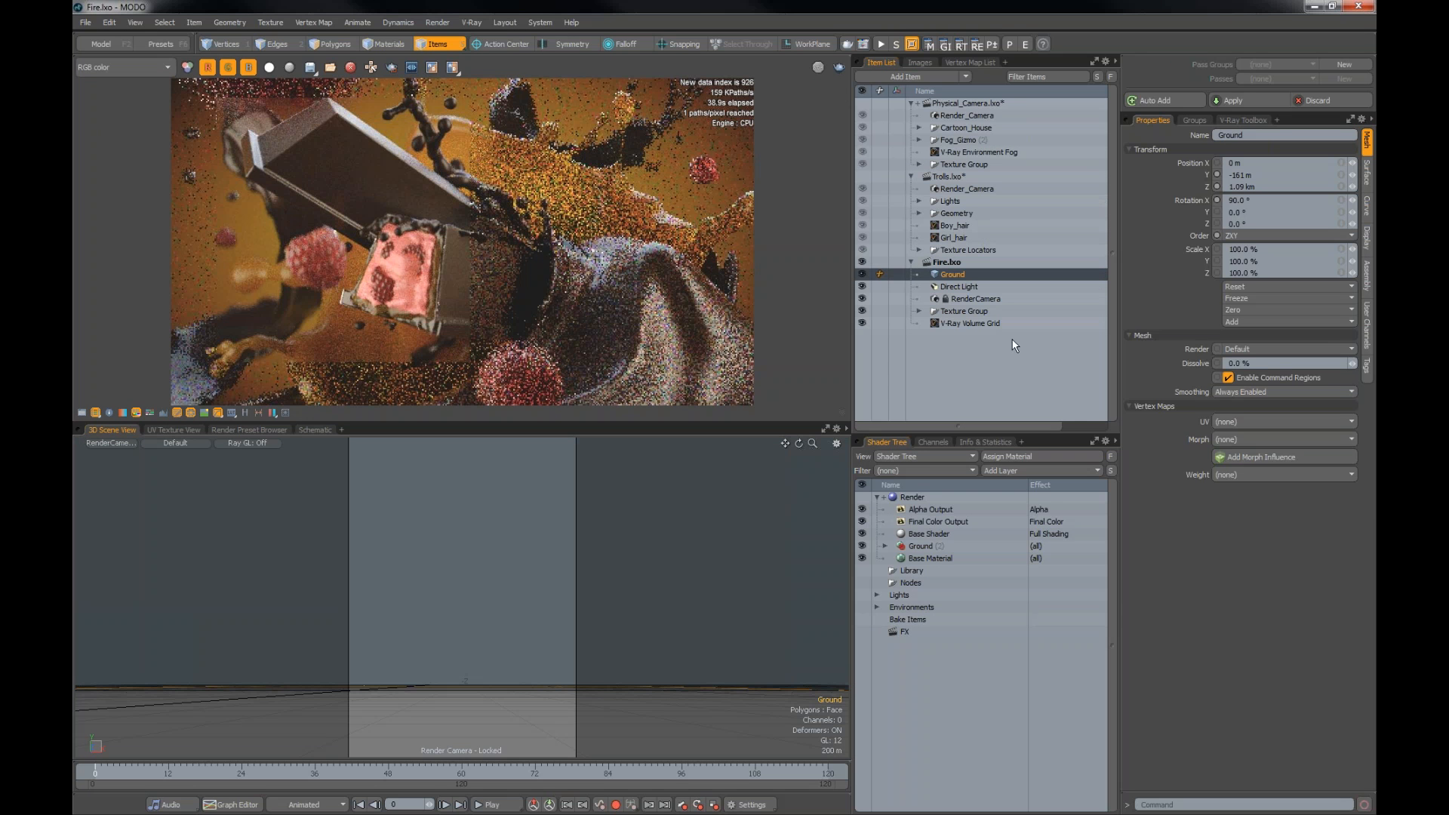
{"action": "left_click", "coordinate": [1009, 325]}
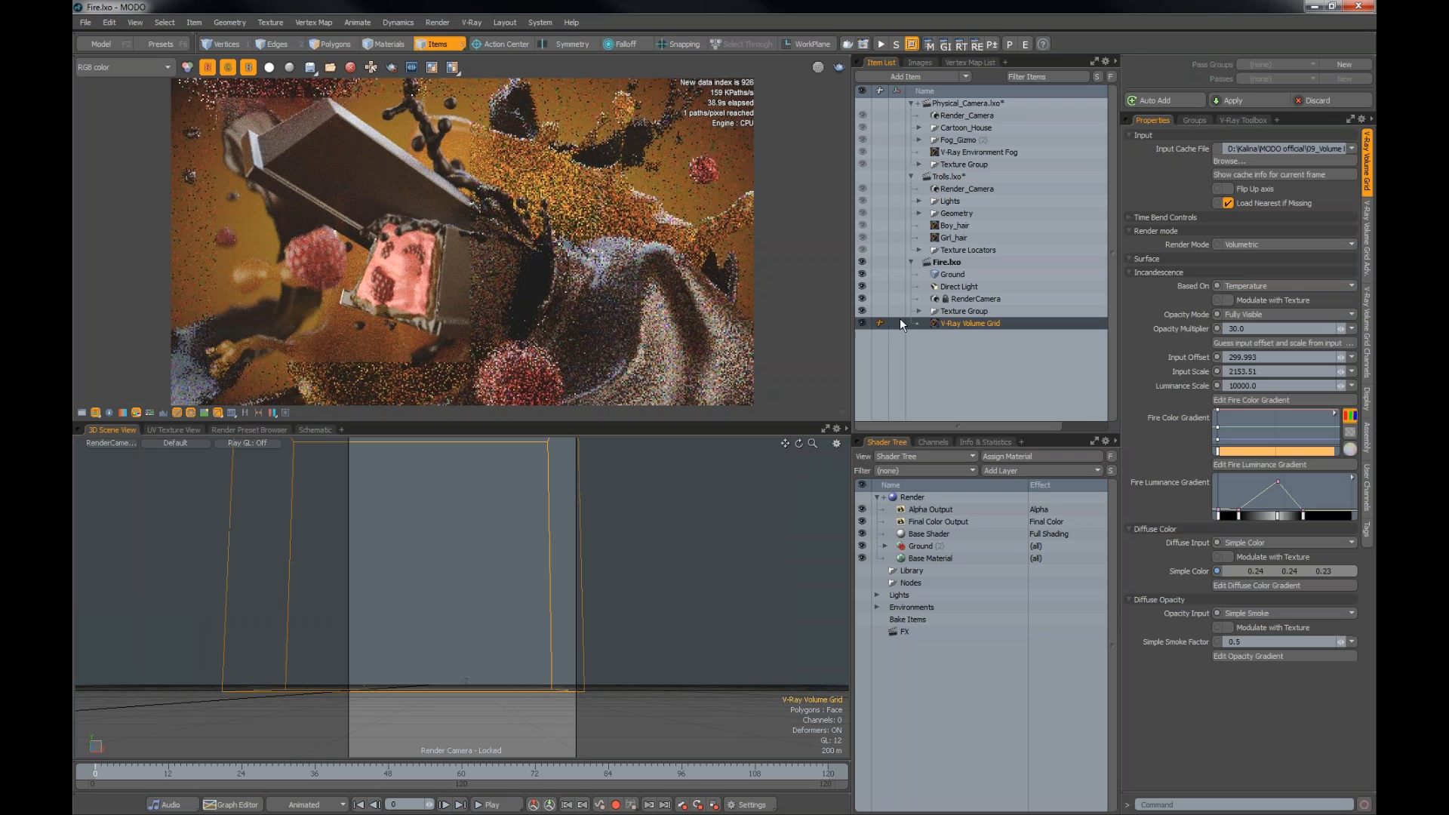
Step: Browse the addable V-Ray atmospherics and V-Ray Geometry items, including V-Ray Volume Grid, without adding any
{"action": "left_click", "coordinate": [875, 72]}
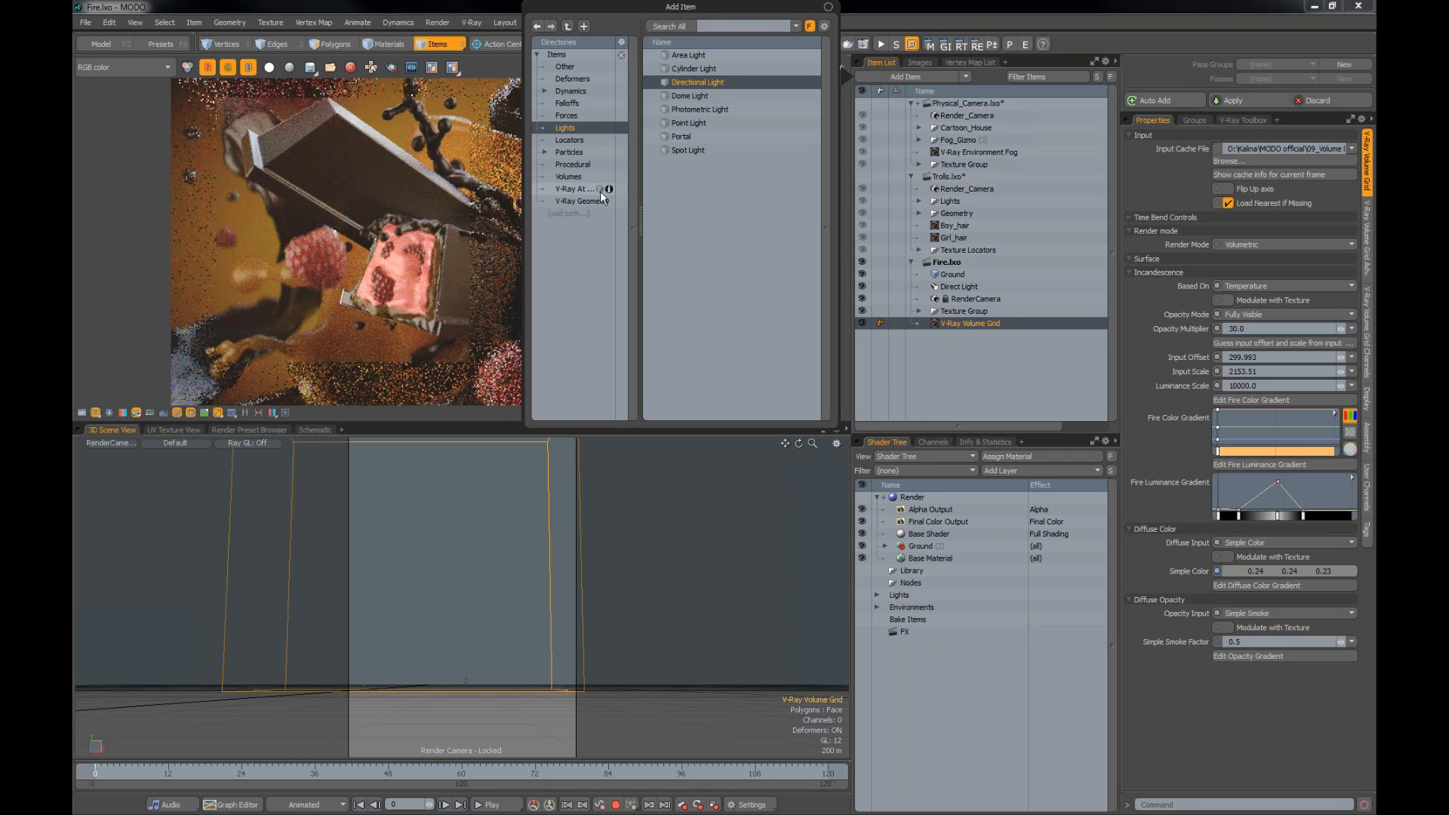
{"action": "left_click", "coordinate": [576, 189]}
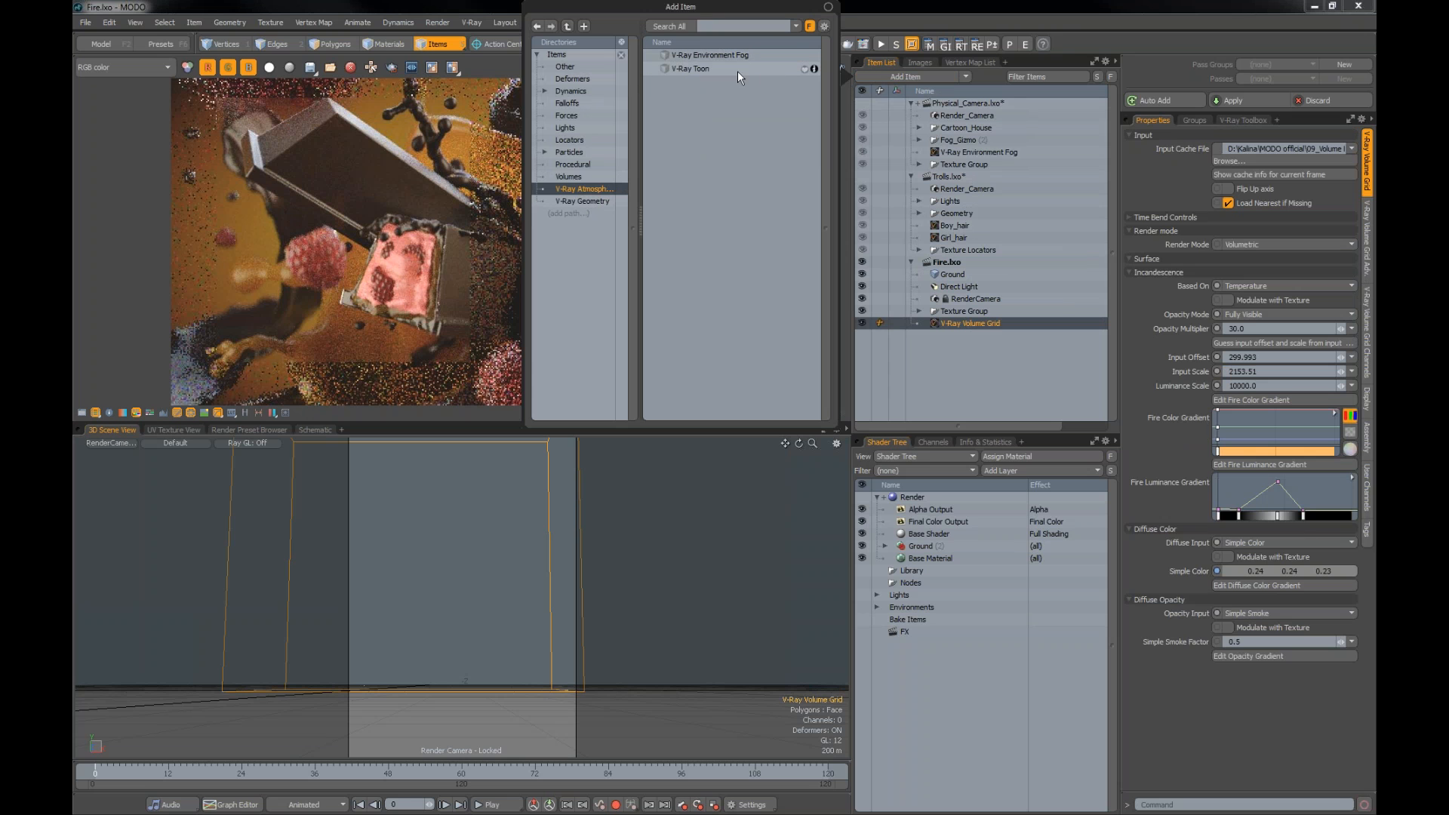
{"action": "left_click", "coordinate": [576, 202]}
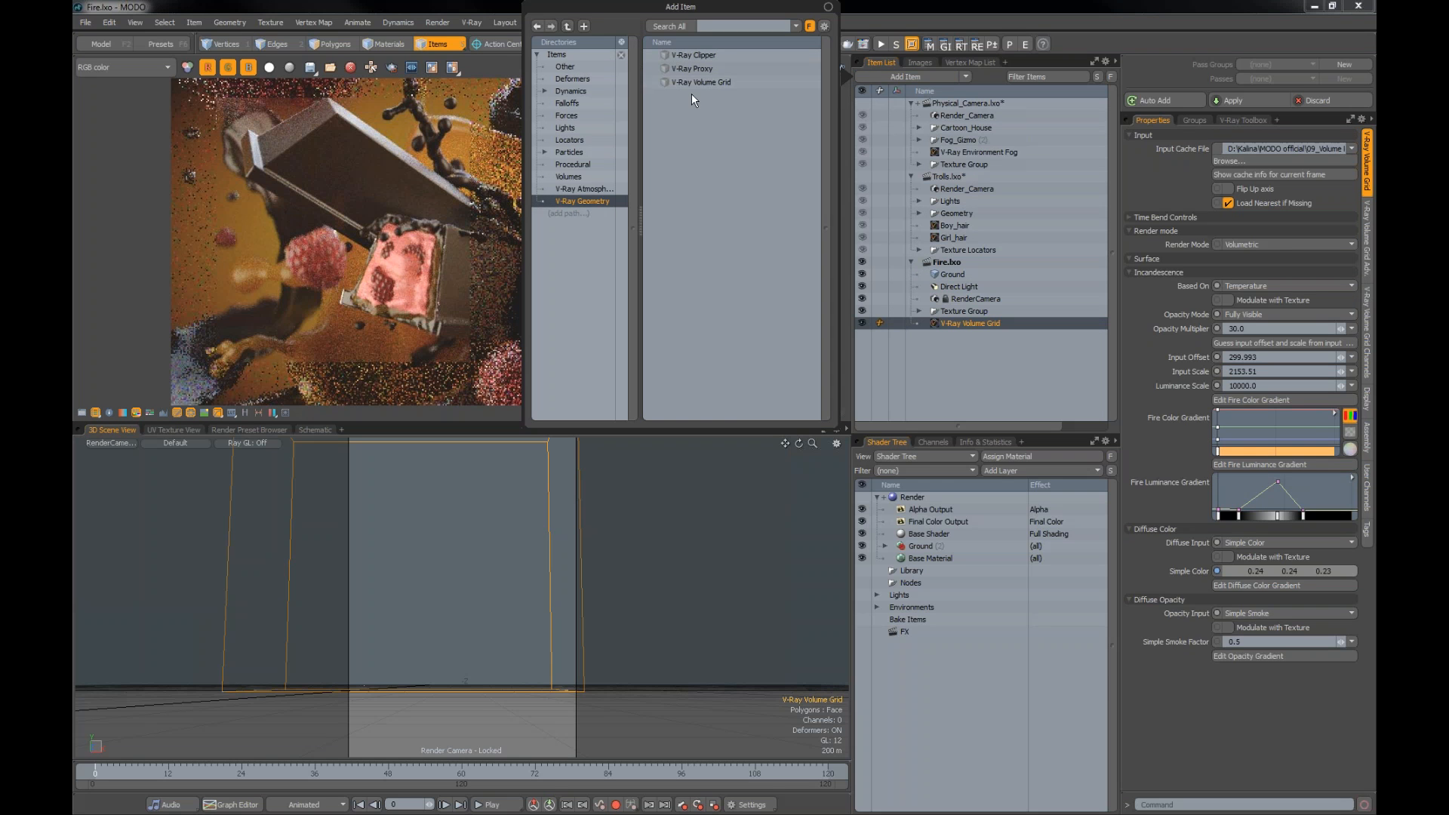
{"action": "left_click", "coordinate": [592, 189]}
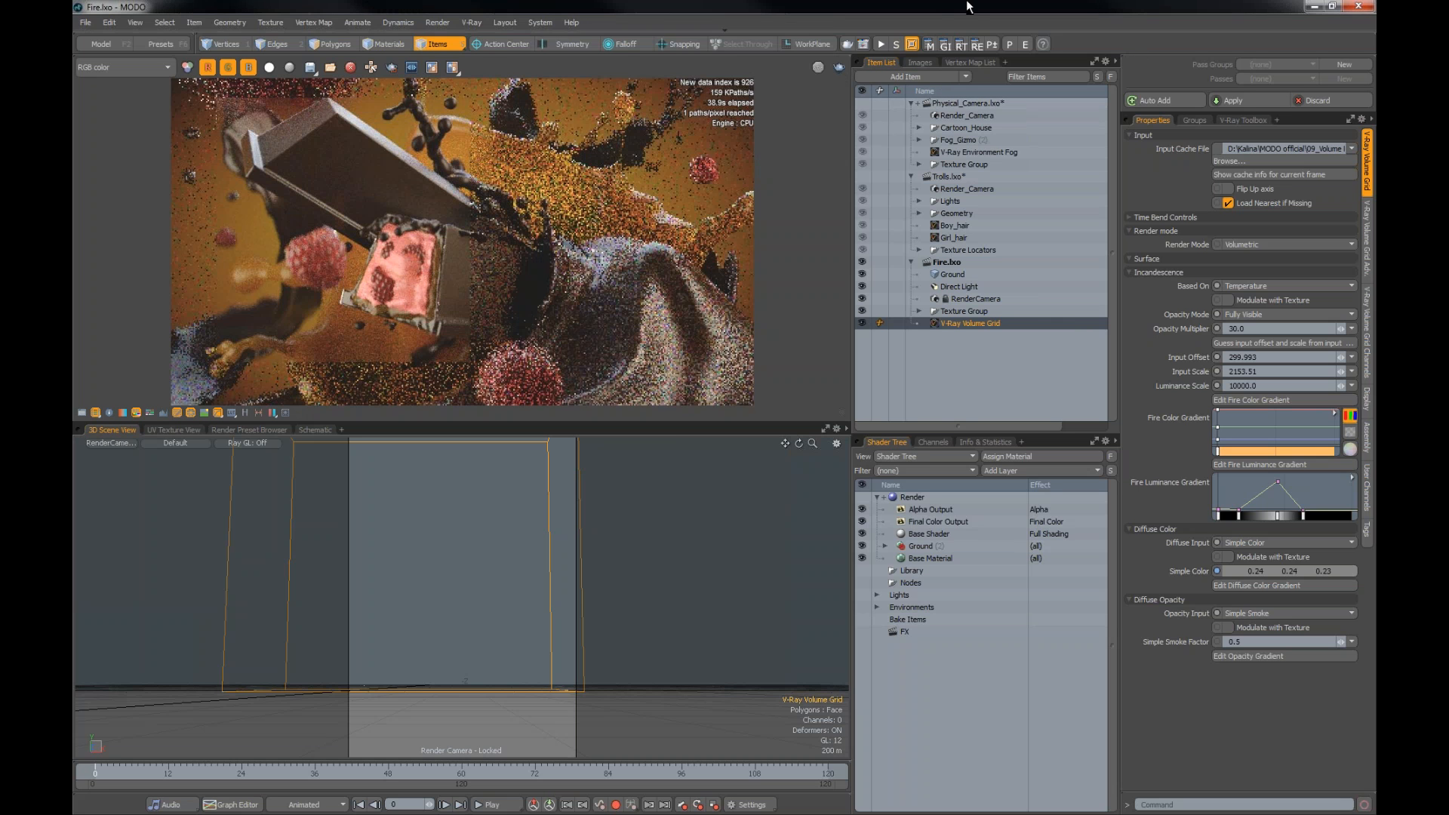
Step: Start the interactive render and shift the Fire Color Gradient's key inward, coloring it pink with RGB 1.0, 0.26, 0.46
{"action": "left_click", "coordinate": [808, 66]}
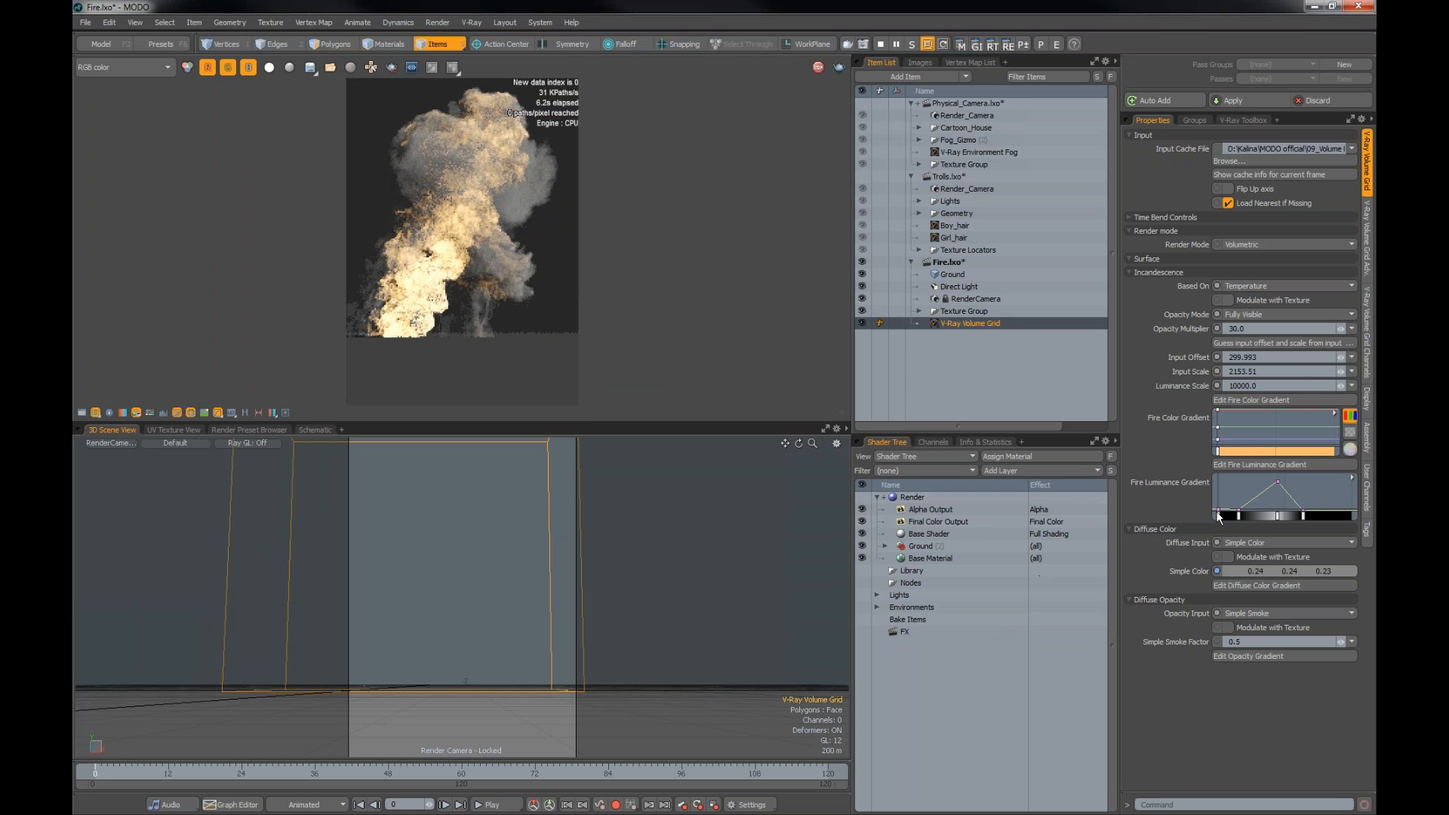
{"action": "left_click_drag", "start_coordinate": [1220, 450], "coordinate": [1247, 451]}
{"action": "left_click", "coordinate": [1346, 452]}
{"action": "left_click", "coordinate": [1088, 203]}
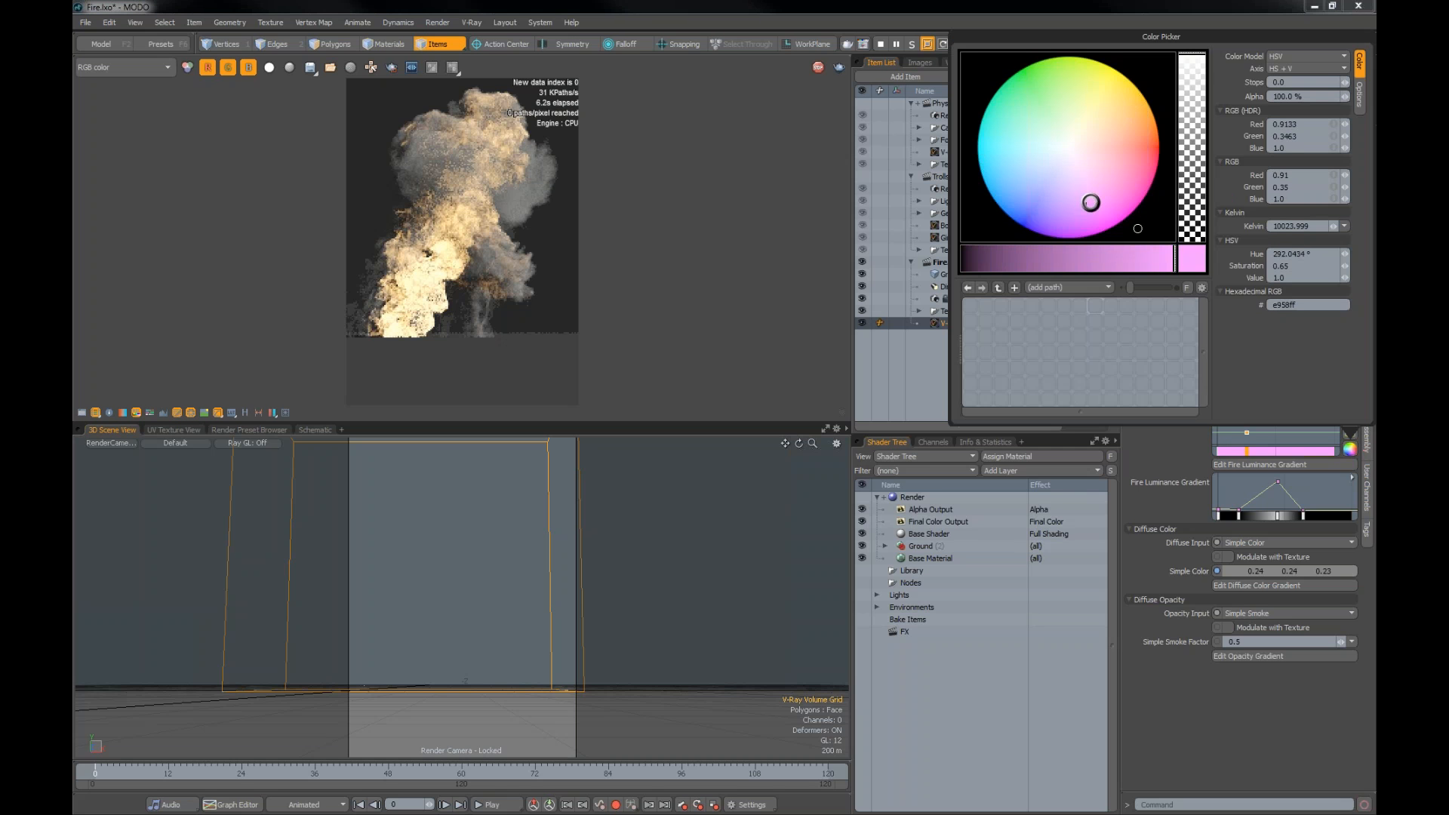
{"action": "left_click", "coordinate": [1142, 191]}
{"action": "left_click", "coordinate": [1134, 165]}
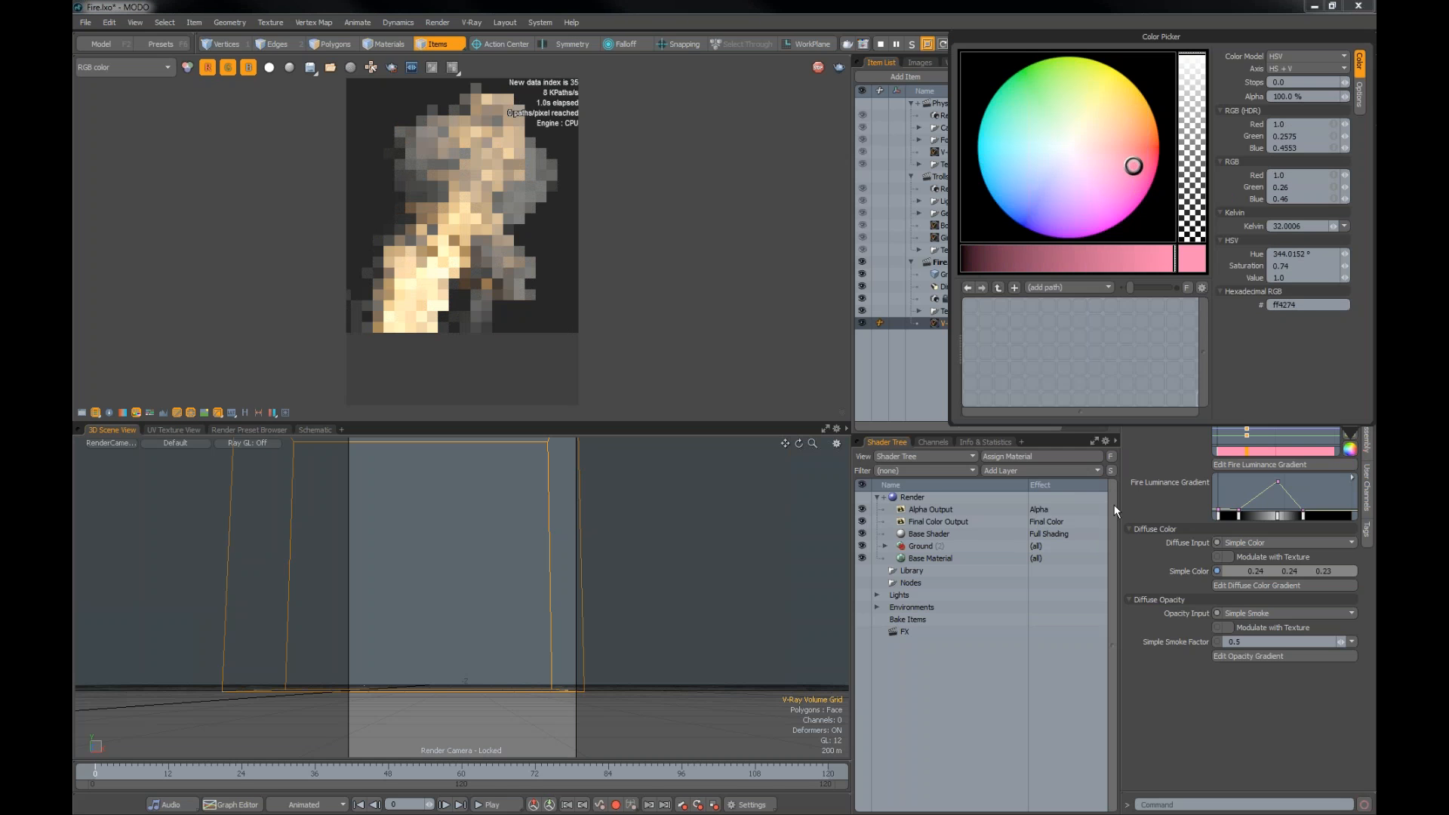
{"action": "left_click", "coordinate": [1143, 450]}
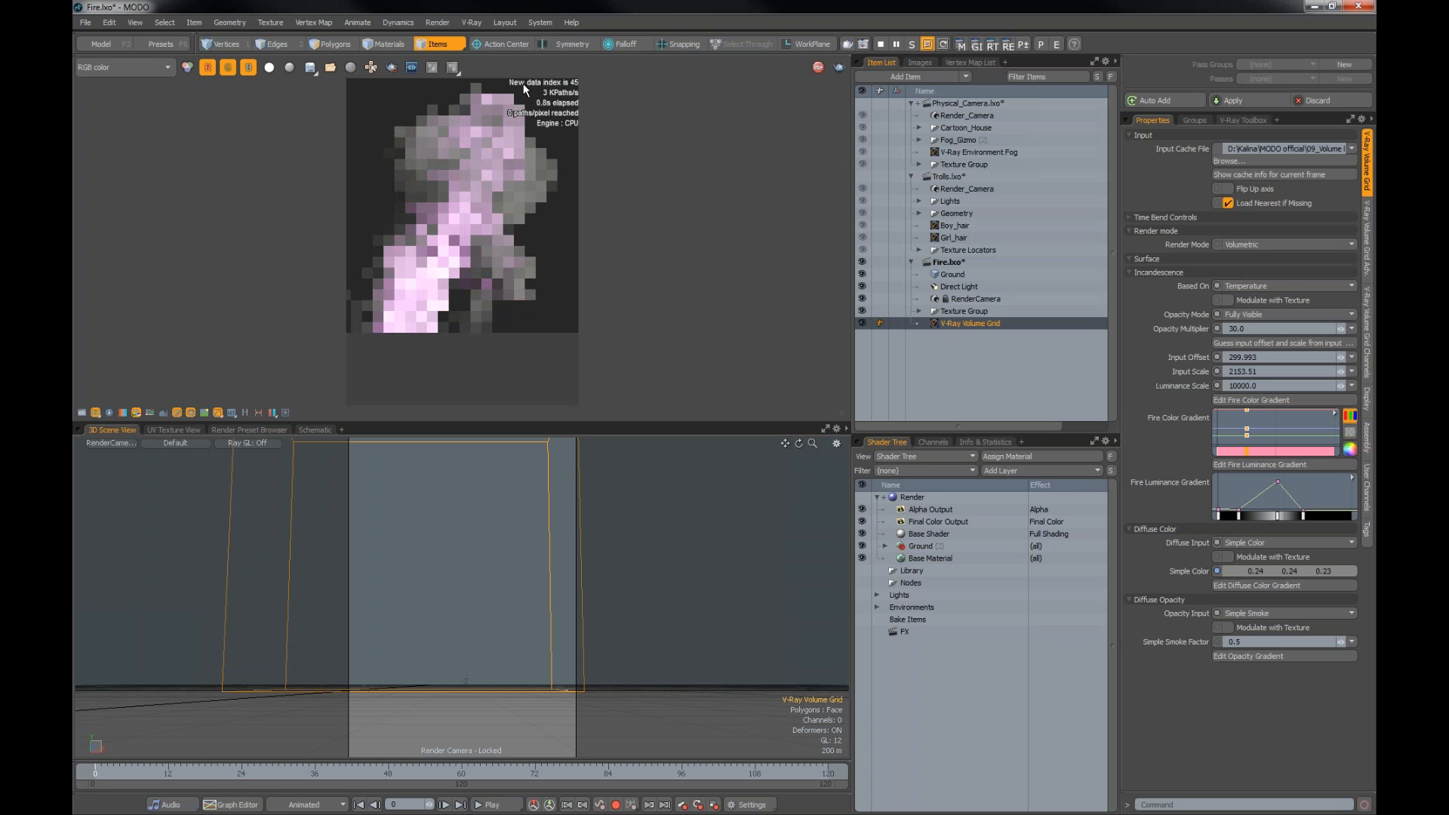
Step: Turn on region rendering and draw a render region around the lower middle part of the fire and smoke
{"action": "left_click", "coordinate": [391, 67]}
{"action": "left_click_drag", "start_coordinate": [420, 209], "coordinate": [513, 311]}
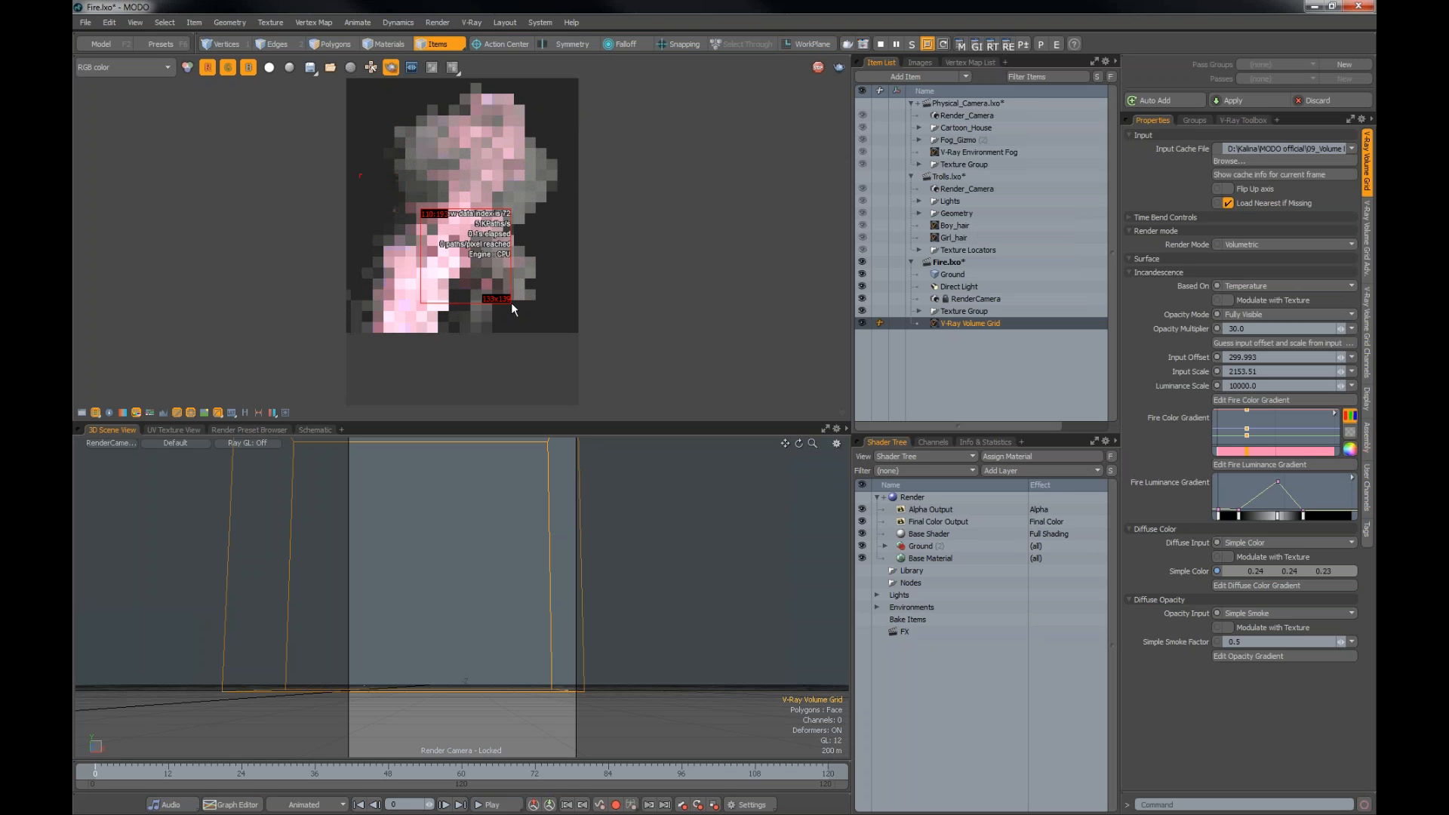
{"action": "scroll", "coordinate": [489, 261], "scroll_direction": "up", "scroll_amount": 2}
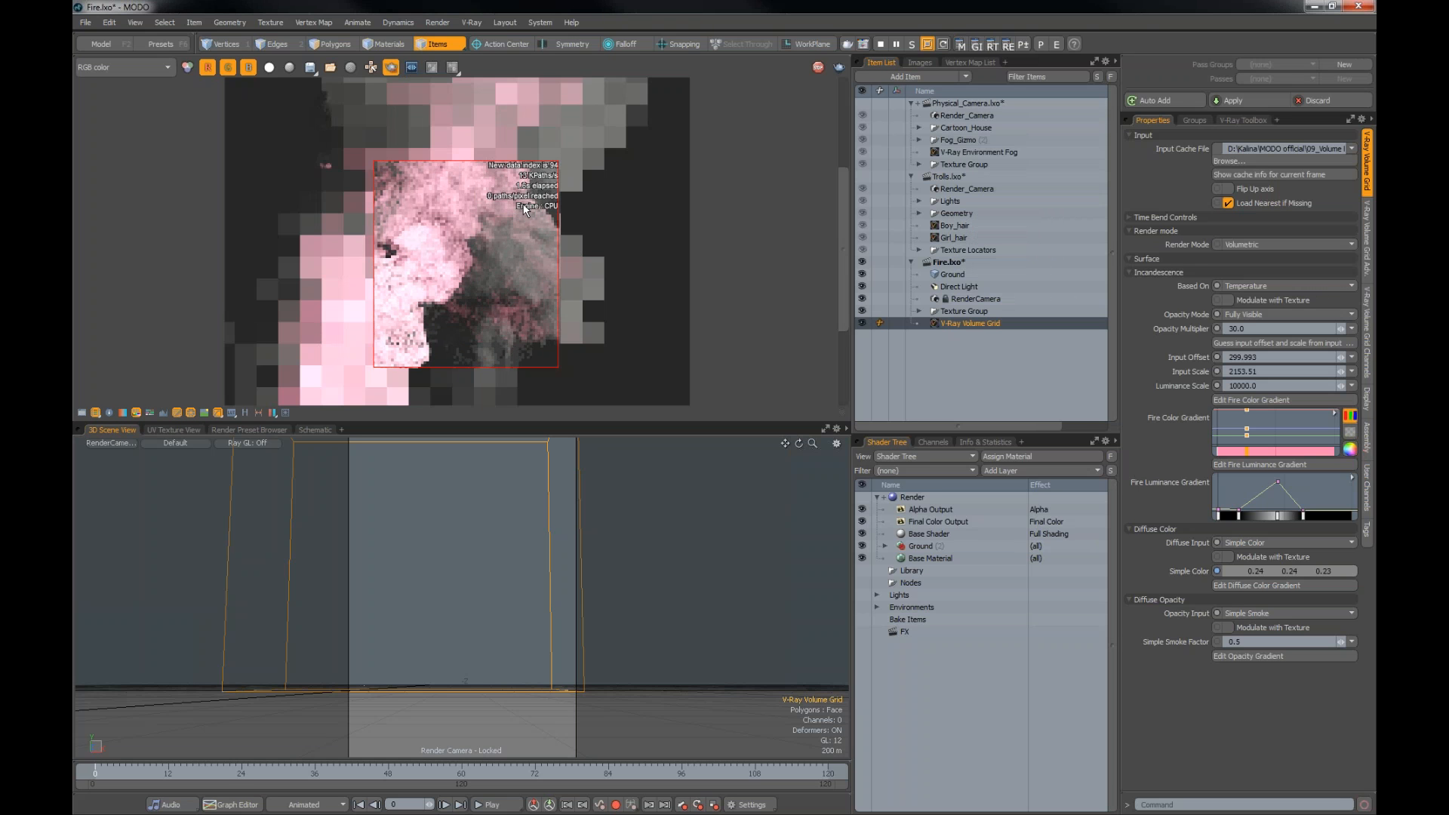
Step: Set the diffuse Simple Color to dark blue, RGB 0.04, 0.08, 0.24, and enlarge the render region over the smoke
{"action": "double_click", "coordinate": [1236, 569]}
{"action": "left_click", "coordinate": [838, 546]}
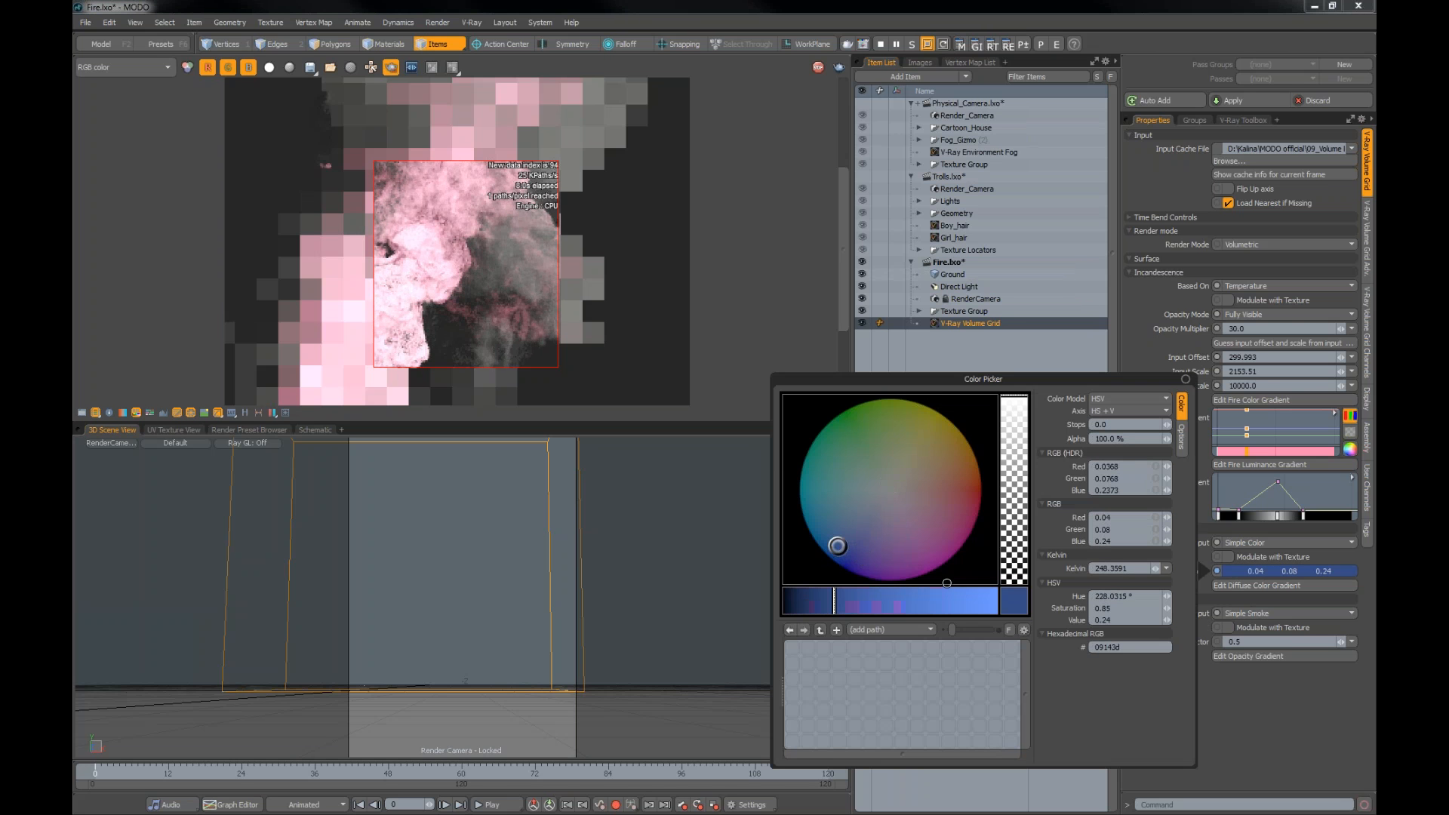
{"action": "left_click", "coordinate": [1256, 726]}
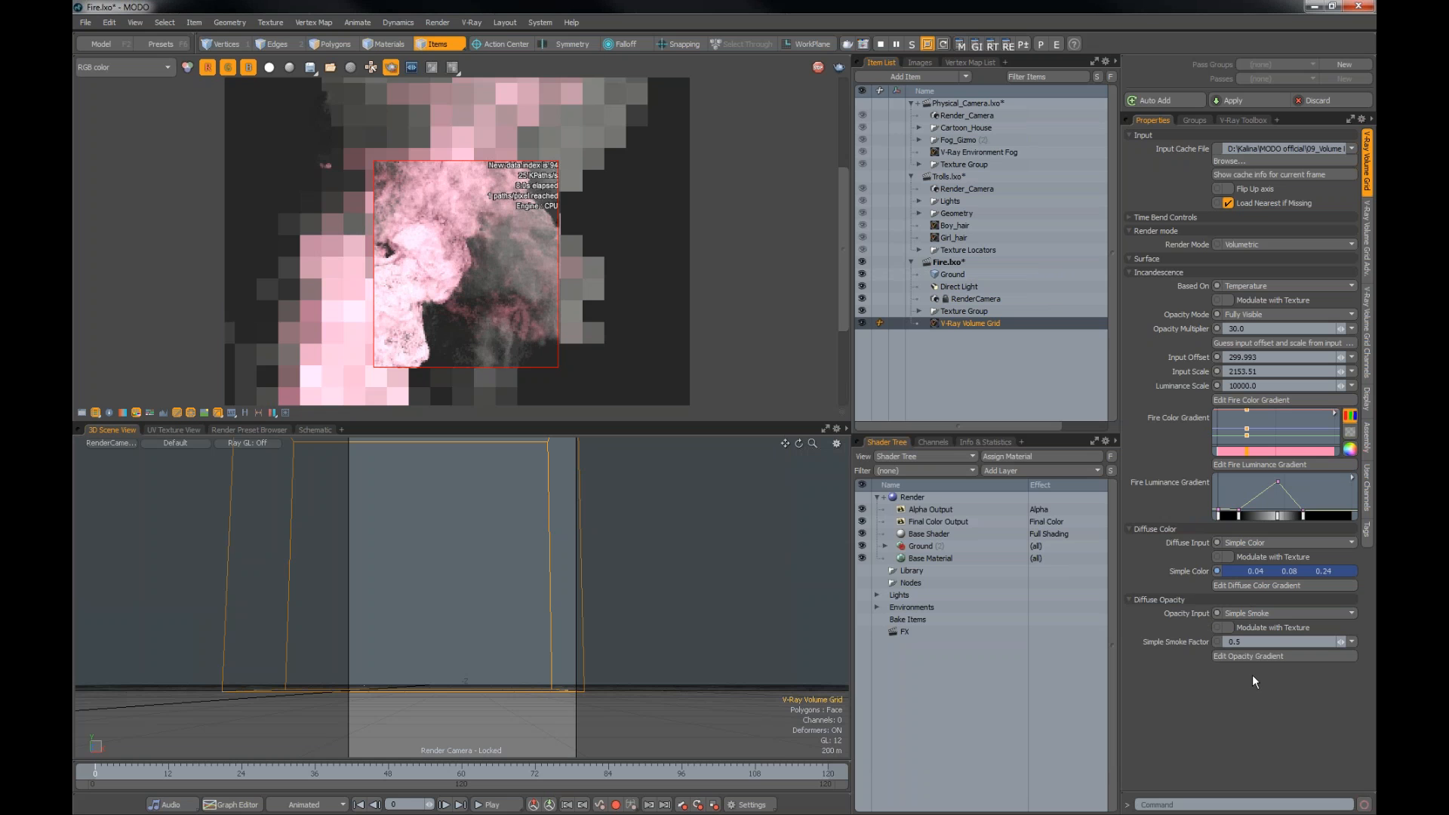
{"action": "left_click_drag", "start_coordinate": [375, 154], "coordinate": [556, 336]}
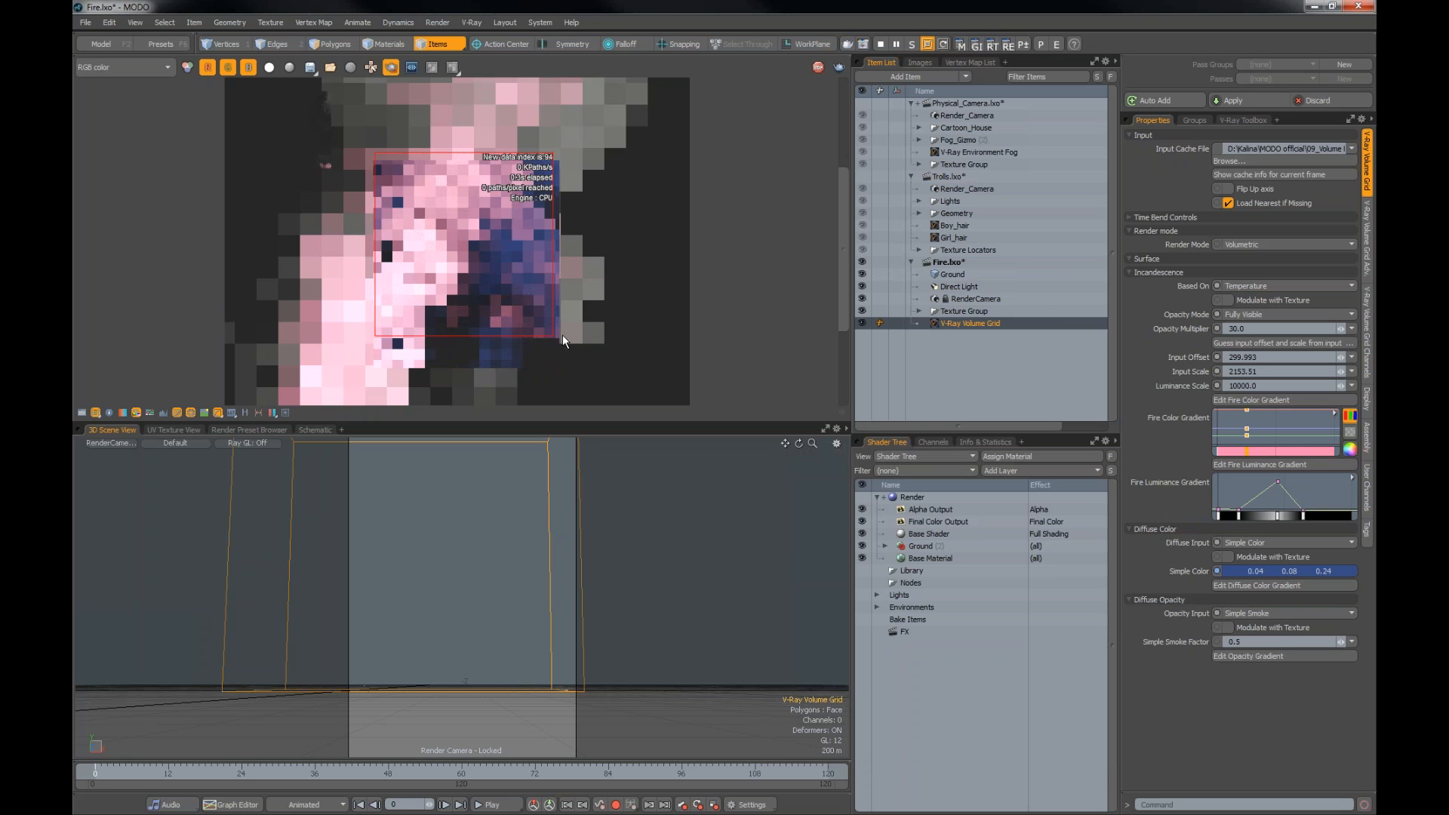
{"action": "left_click_drag", "start_coordinate": [360, 146], "coordinate": [614, 388]}
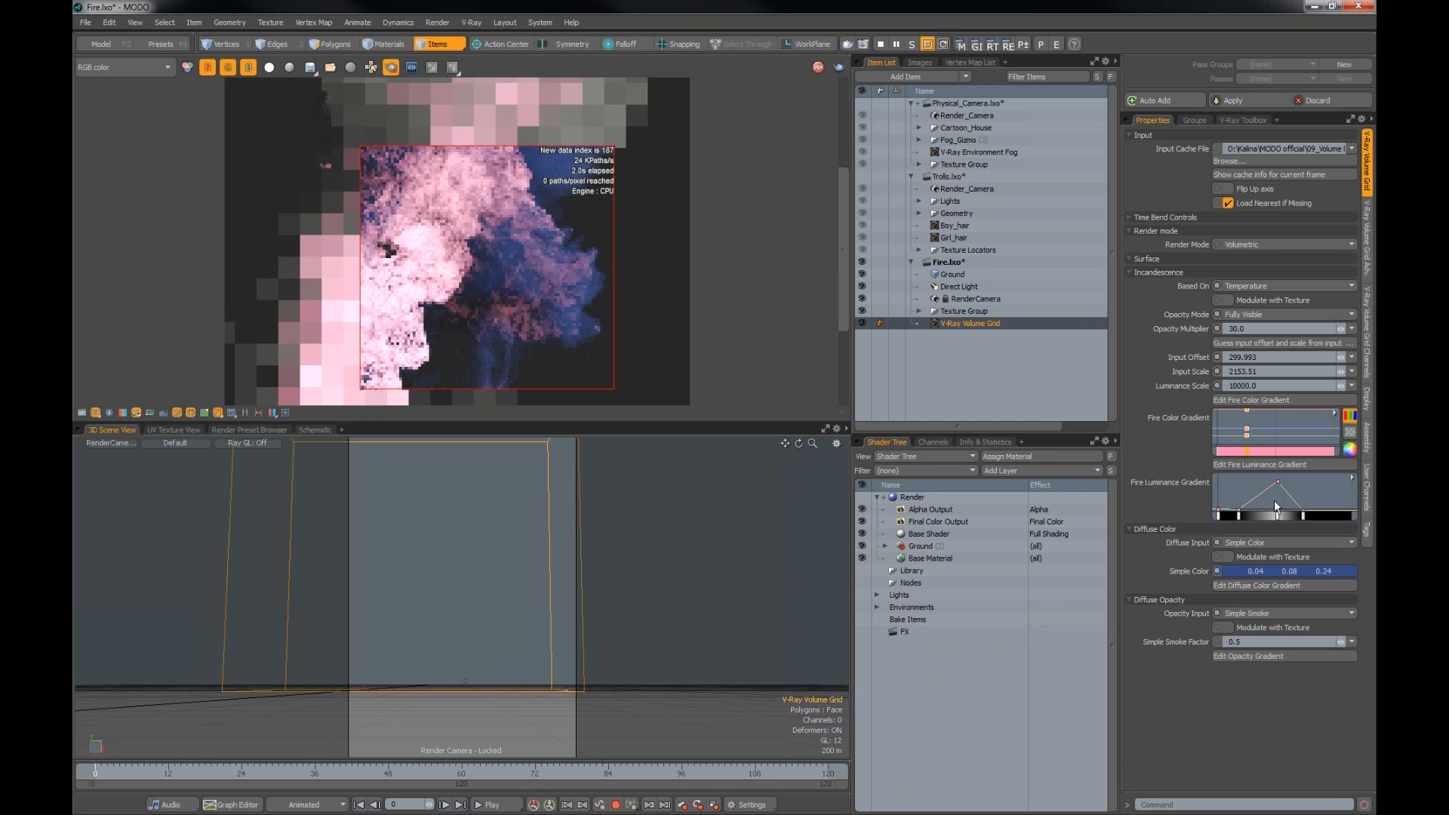
Step: Open the Fire Luminance Gradient for editing and bend the curve with the tangent of its peak key
{"action": "left_click", "coordinate": [1283, 464]}
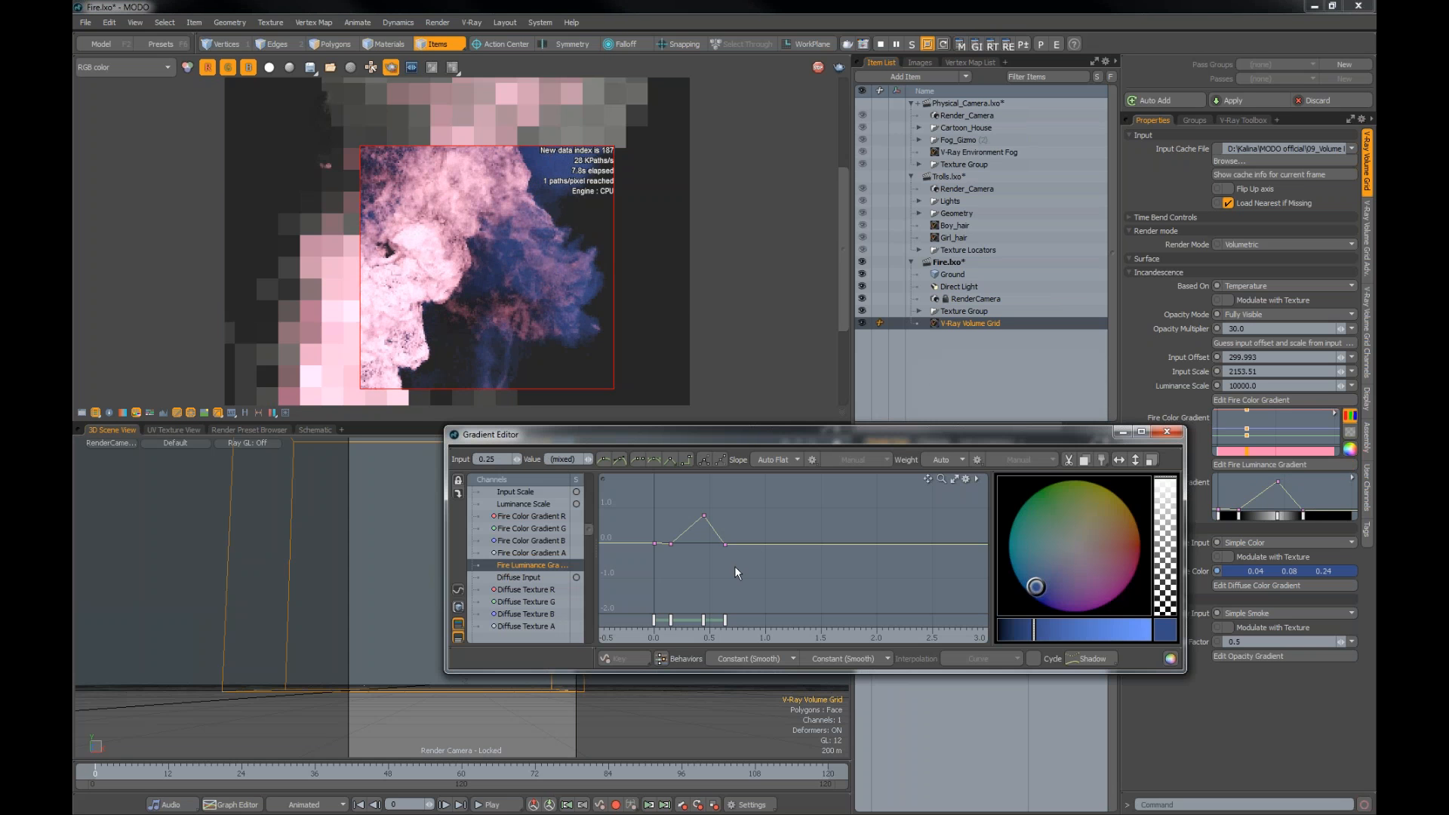
{"action": "left_click", "coordinate": [723, 543]}
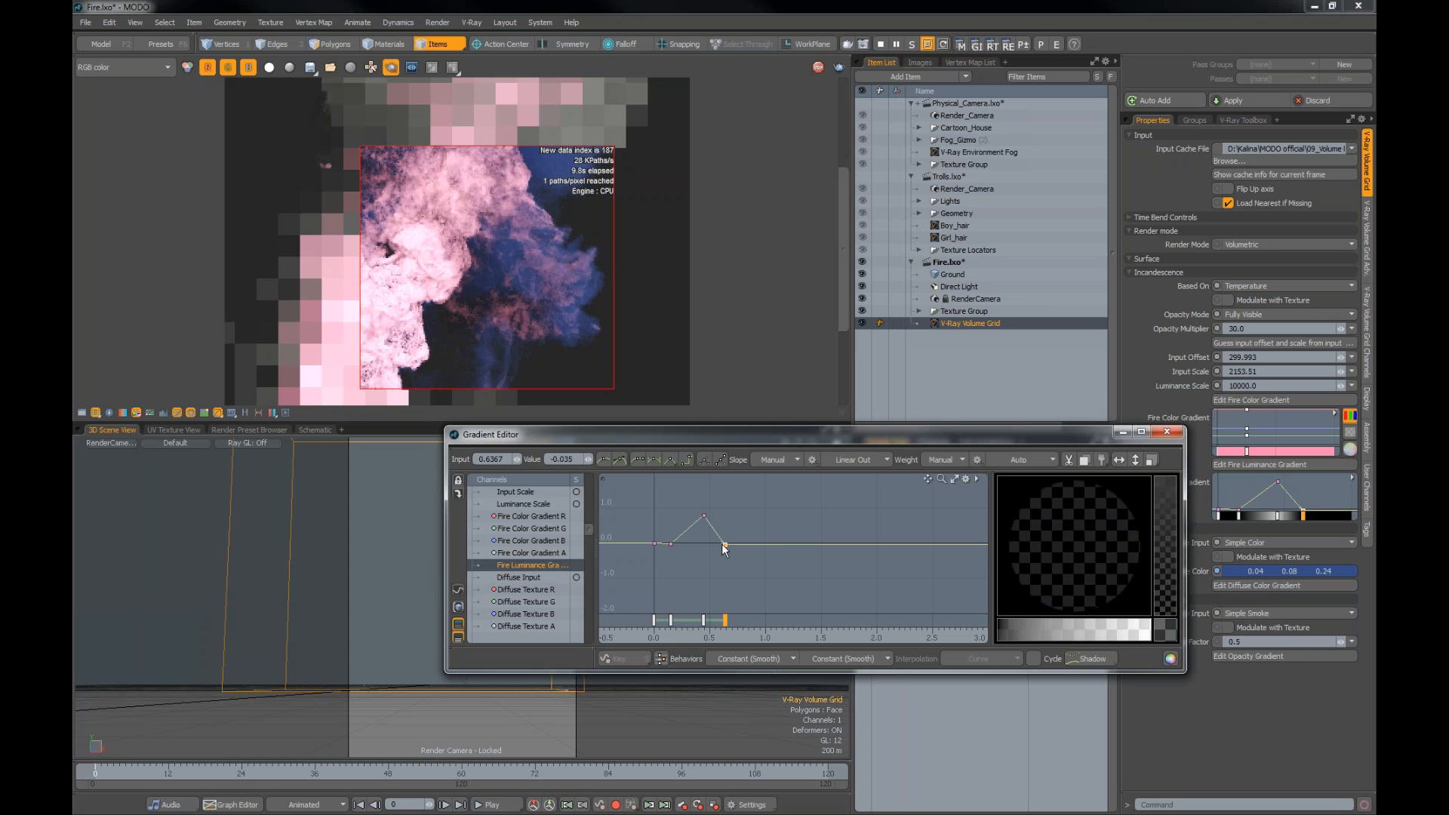
{"action": "left_click_drag", "start_coordinate": [722, 541], "coordinate": [695, 602]}
{"action": "left_click", "coordinate": [704, 517]}
{"action": "left_click_drag", "start_coordinate": [709, 526], "coordinate": [668, 483]}
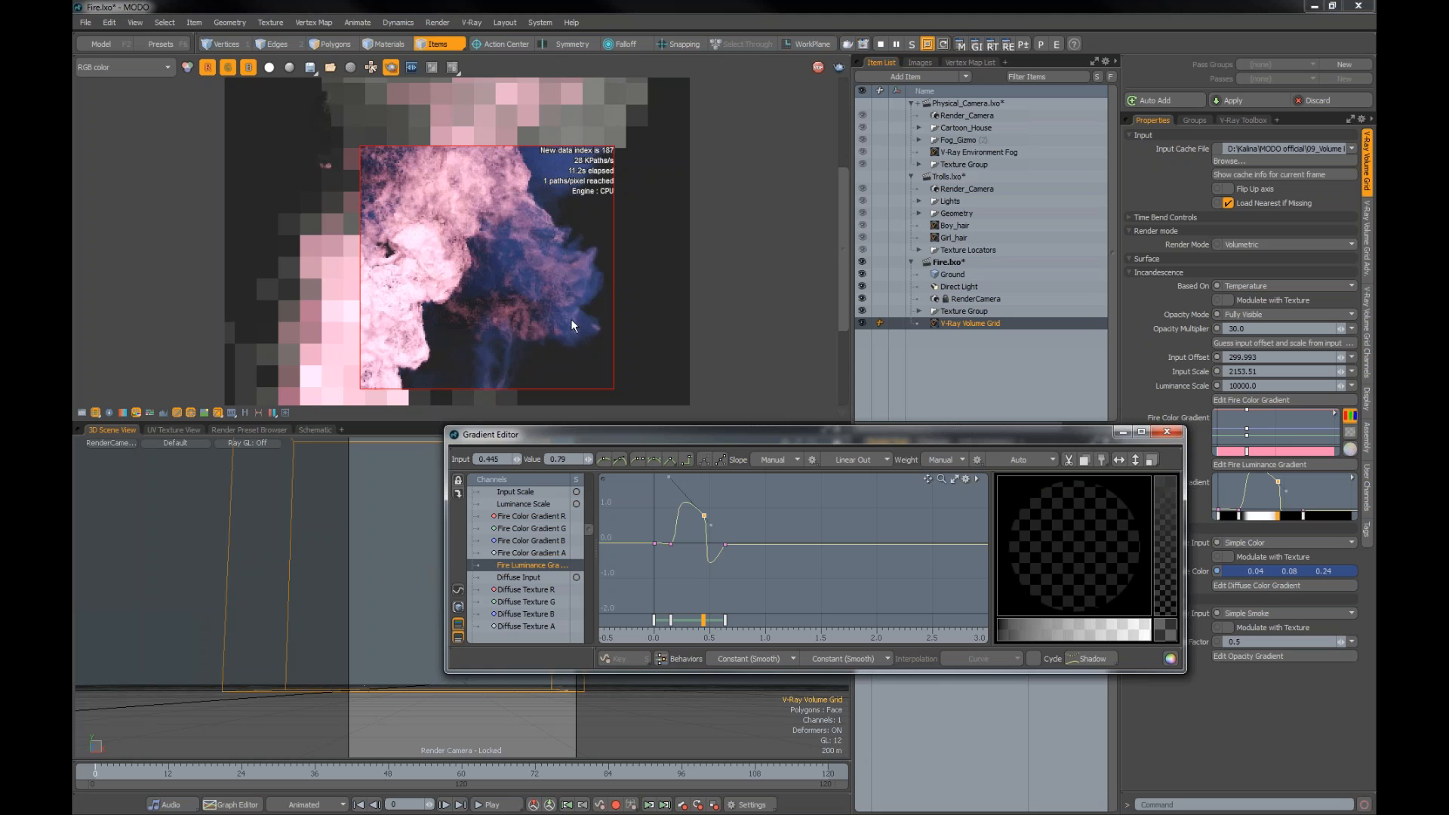
Step: Redraw the render region over the upper part of the fire, inspect the result, and close the gradient editor
{"action": "left_click_drag", "start_coordinate": [605, 305], "coordinate": [282, 76]}
{"action": "middle_click_drag", "start_coordinate": [482, 224], "coordinate": [513, 252]}
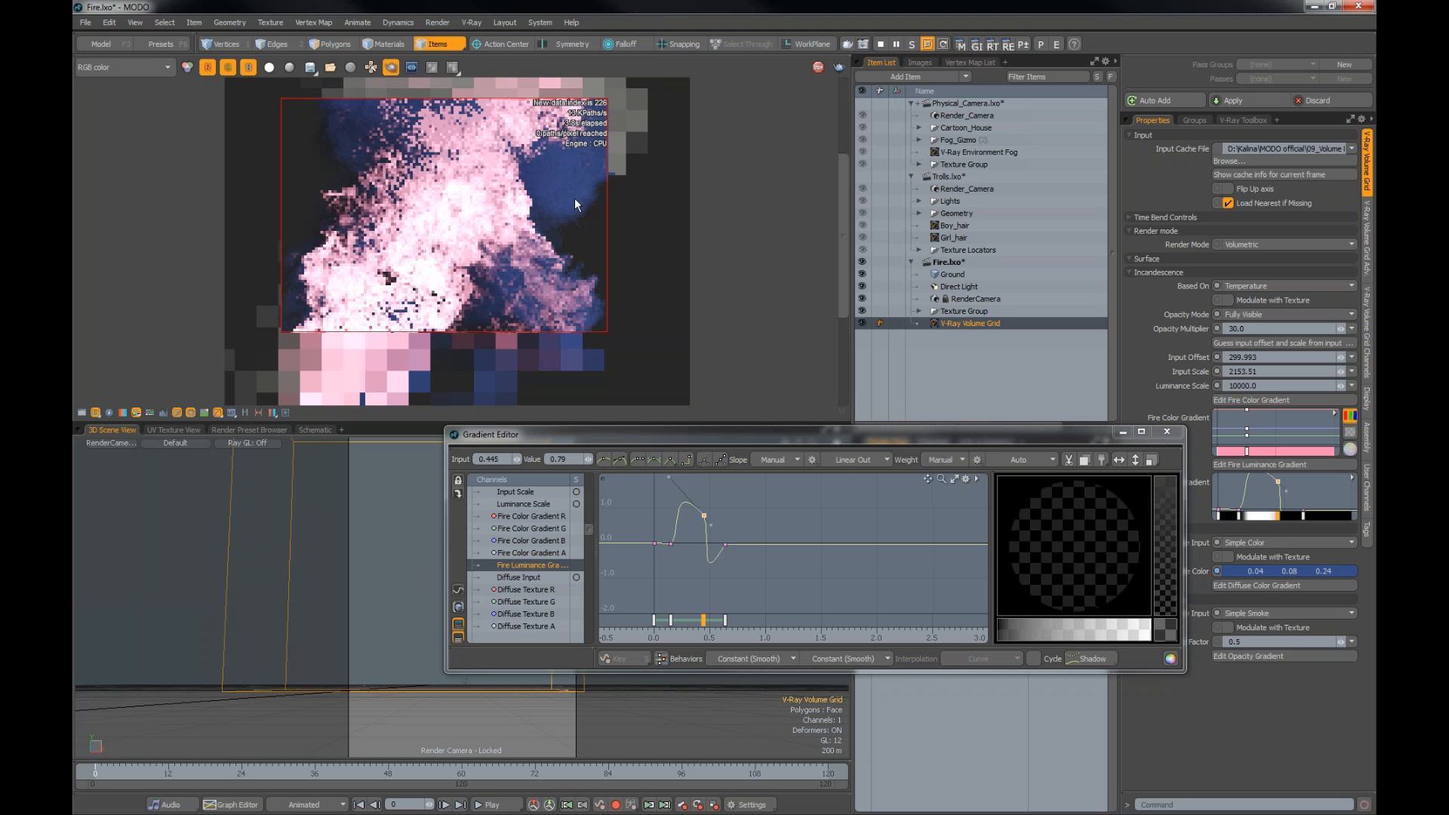
{"action": "scroll", "coordinate": [492, 219], "scroll_direction": "down", "scroll_amount": 2}
{"action": "scroll", "coordinate": [493, 219], "scroll_direction": "up", "scroll_amount": 2}
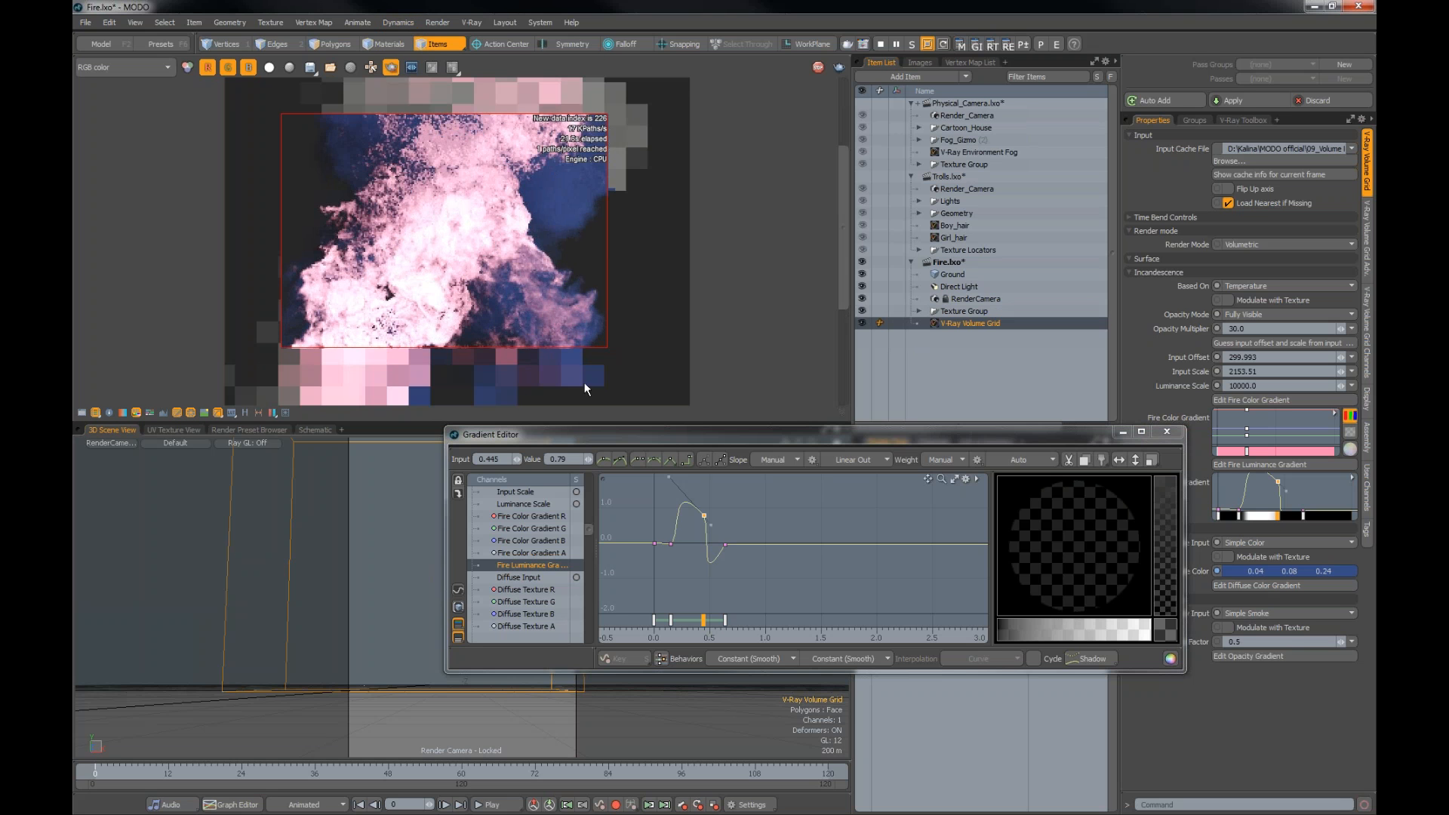
{"action": "left_click", "coordinate": [1159, 431]}
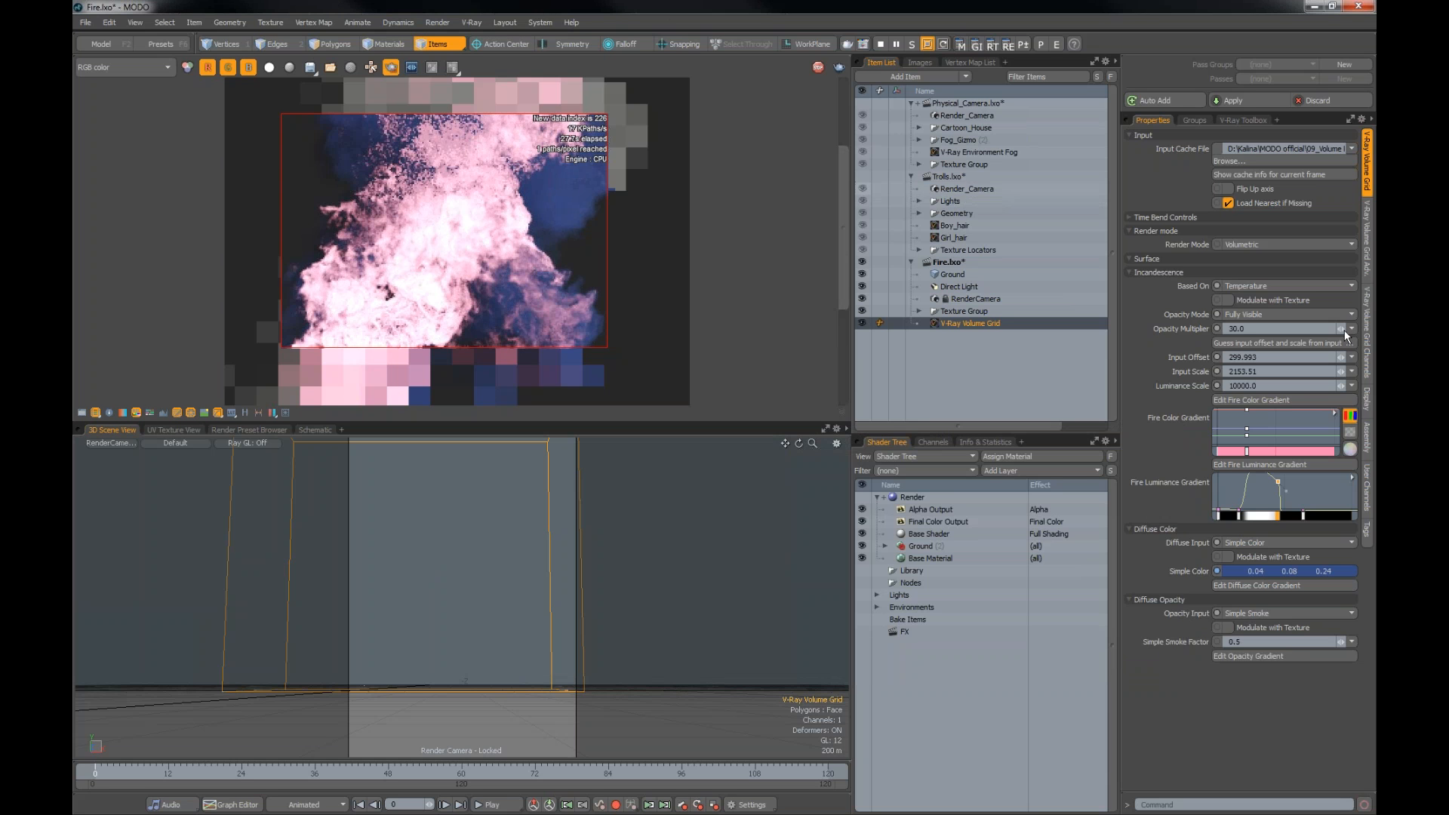
Step: Show the V-Ray Volume Grid's advanced properties and stop the interactive render
{"action": "left_click", "coordinate": [1368, 268]}
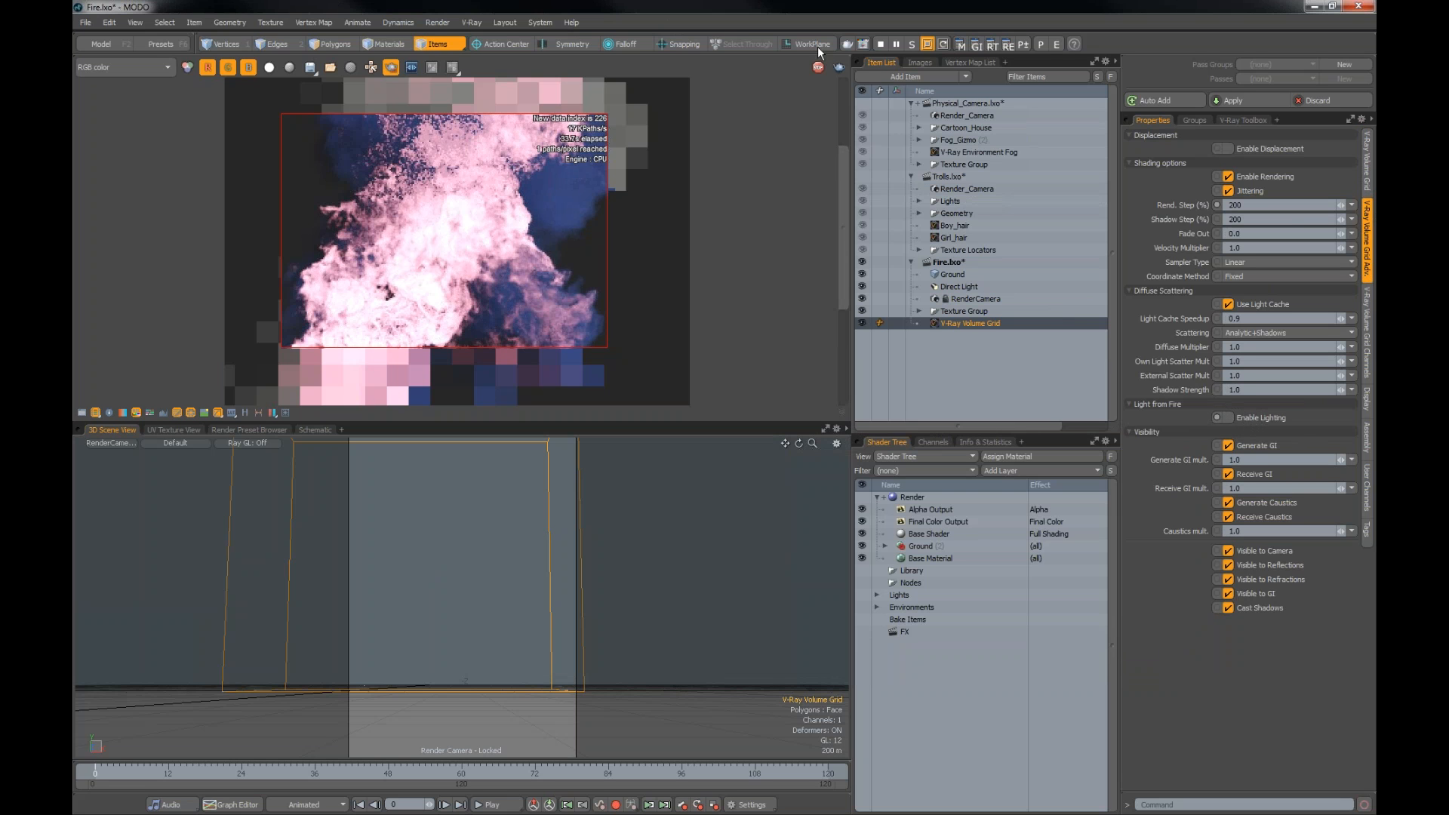
{"action": "left_click", "coordinate": [391, 68]}
{"action": "left_click", "coordinate": [819, 68]}
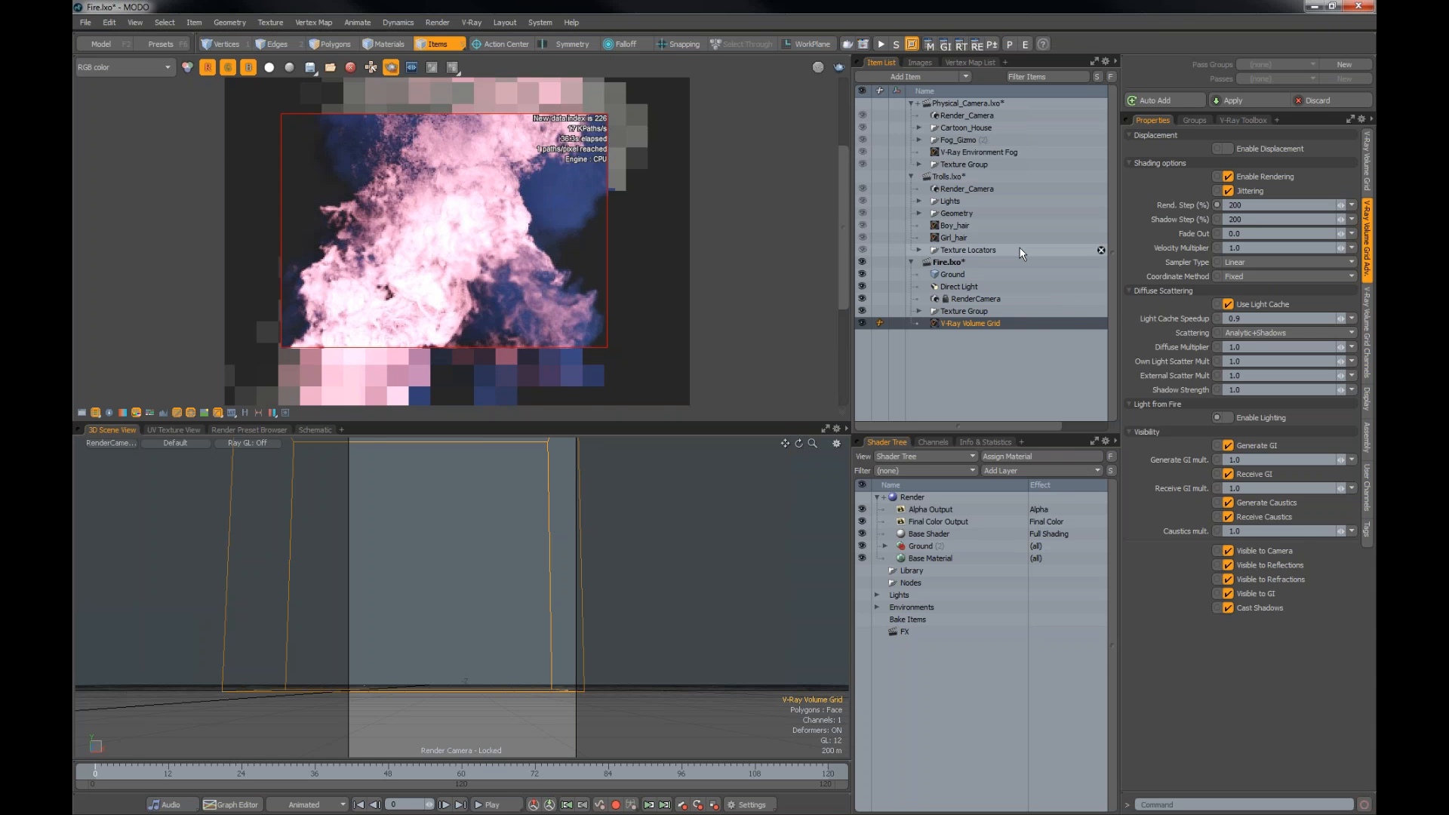
Step: Switch to the V-Ray presentation and advance to the Dynamic Geometry slide
{"action": "key", "text": "alt+Tab"}
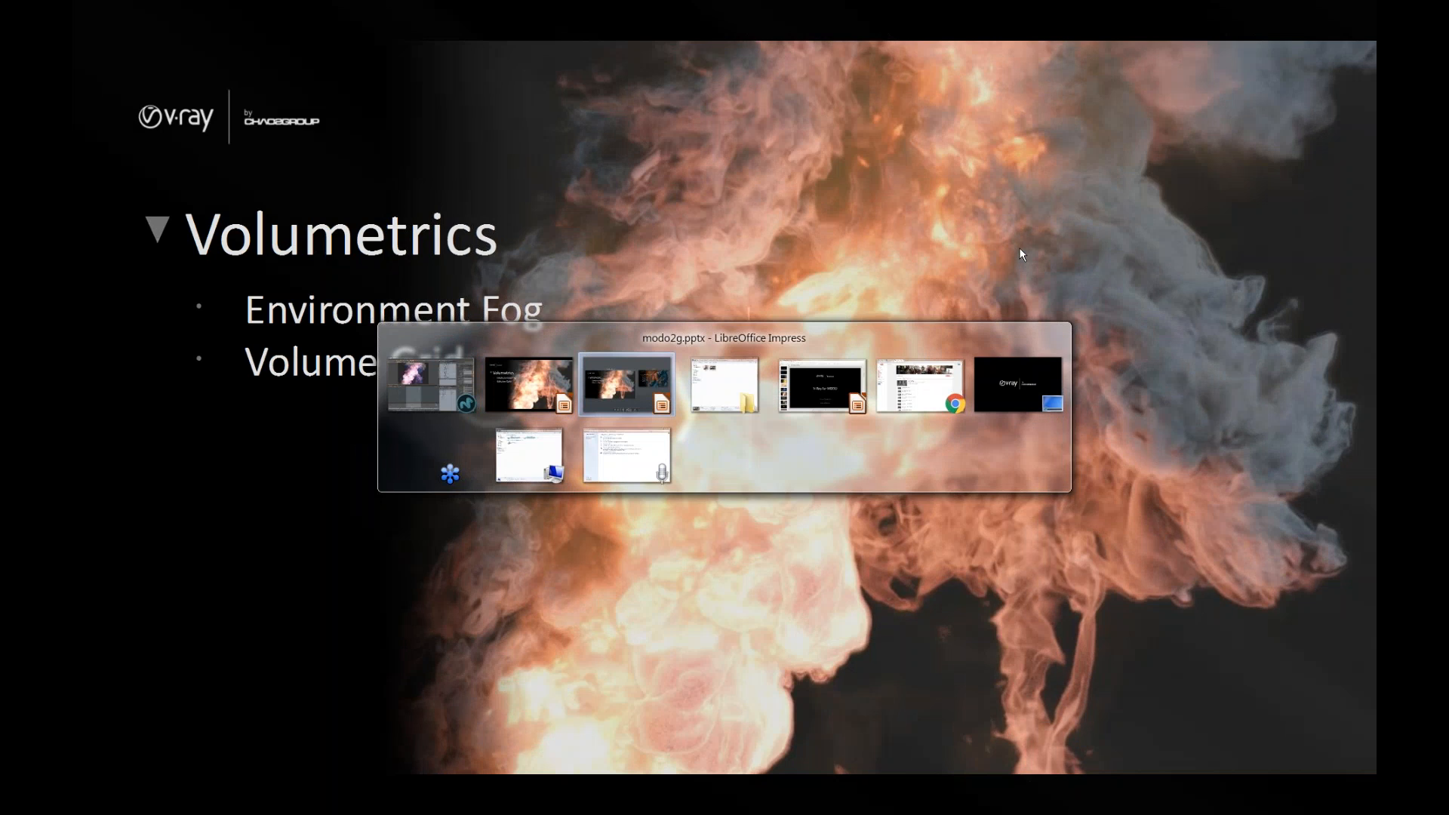
{"action": "key", "text": "alt+Tab"}
{"action": "key", "text": "alt+Tab"}
{"action": "key", "text": "alt+Tab"}
{"action": "key", "text": "alt+Tab"}
{"action": "key", "text": "alt+Tab"}
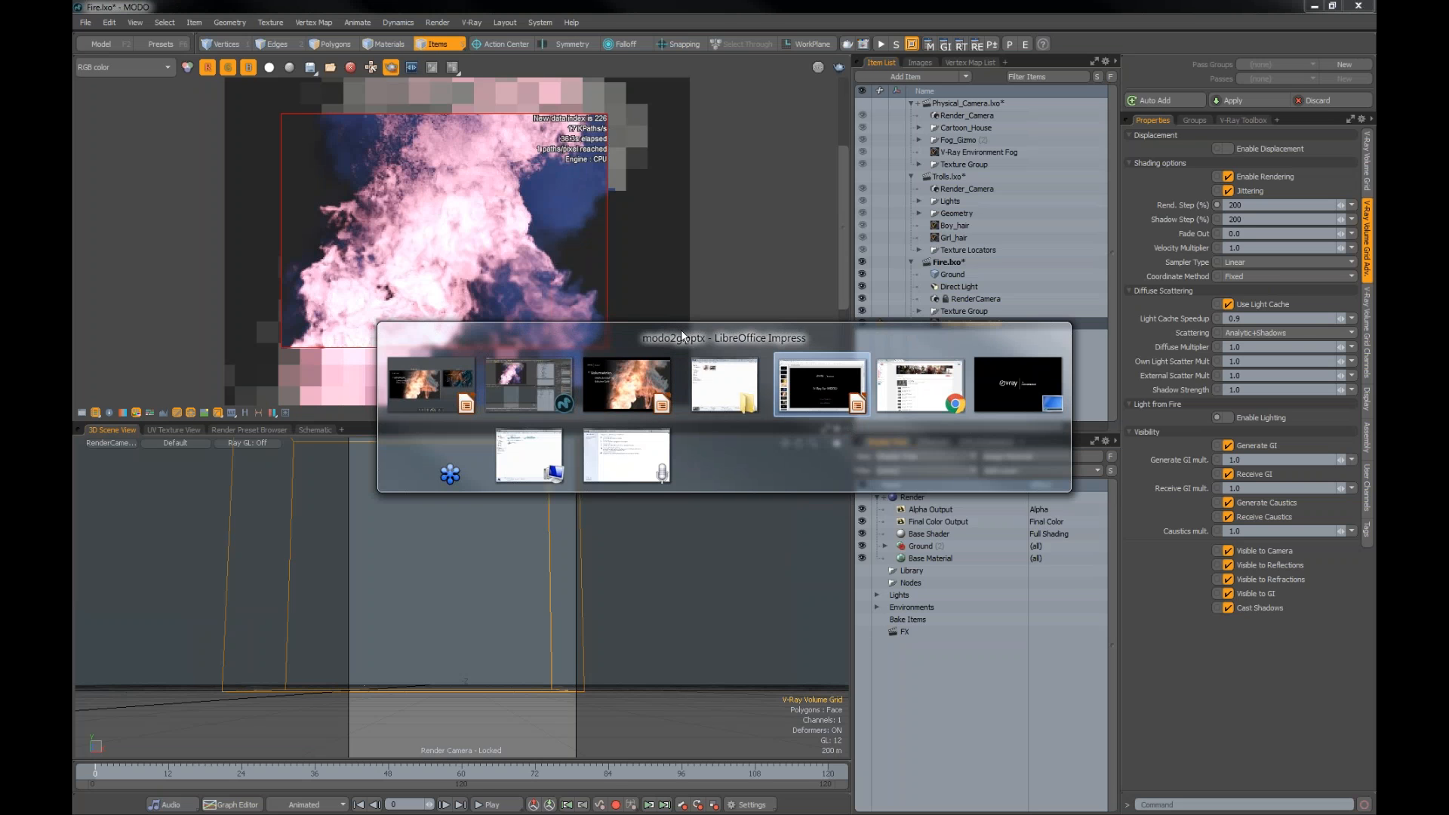
{"action": "left_click", "coordinate": [596, 396]}
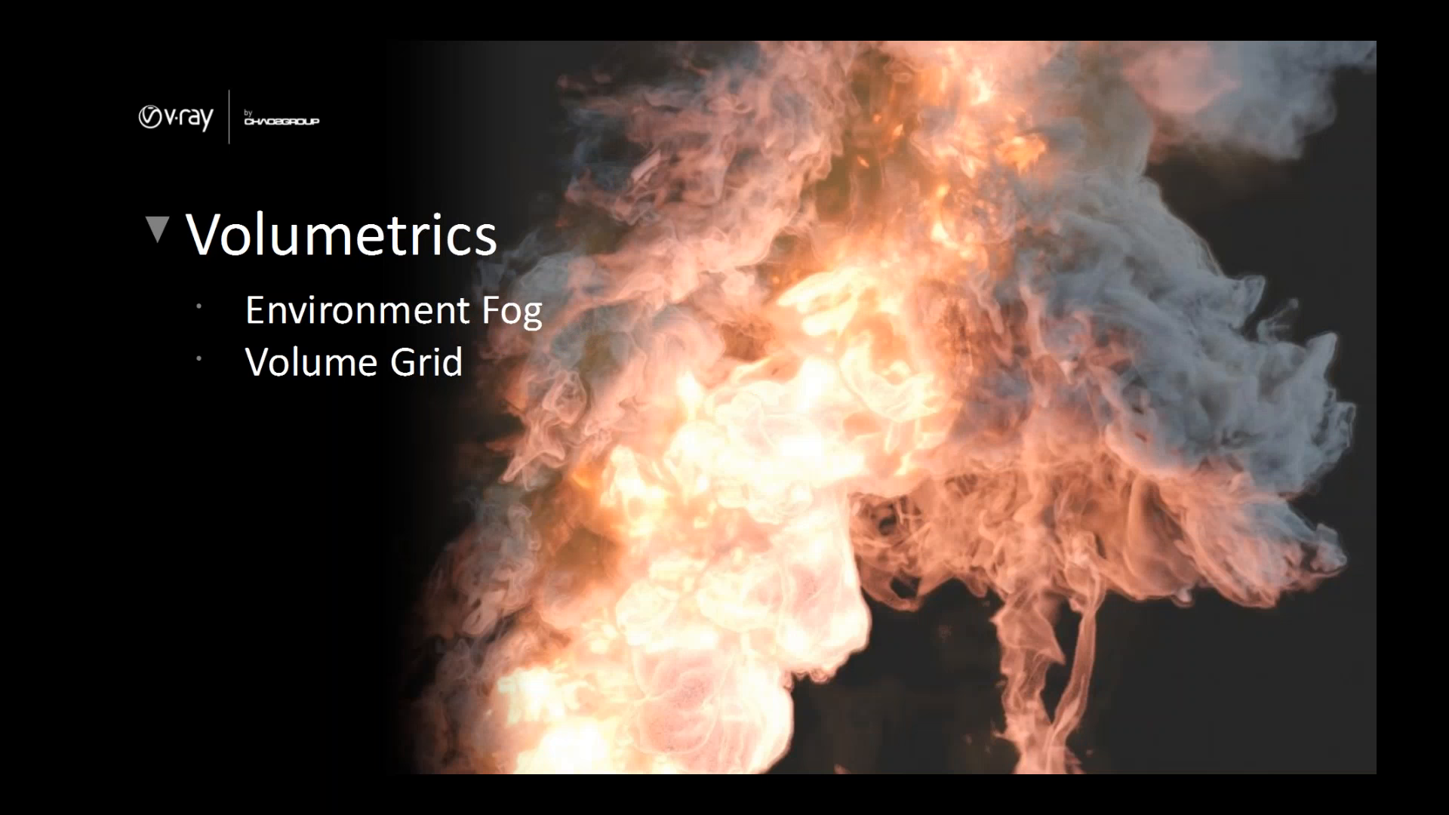
{"action": "key", "text": "Right"}
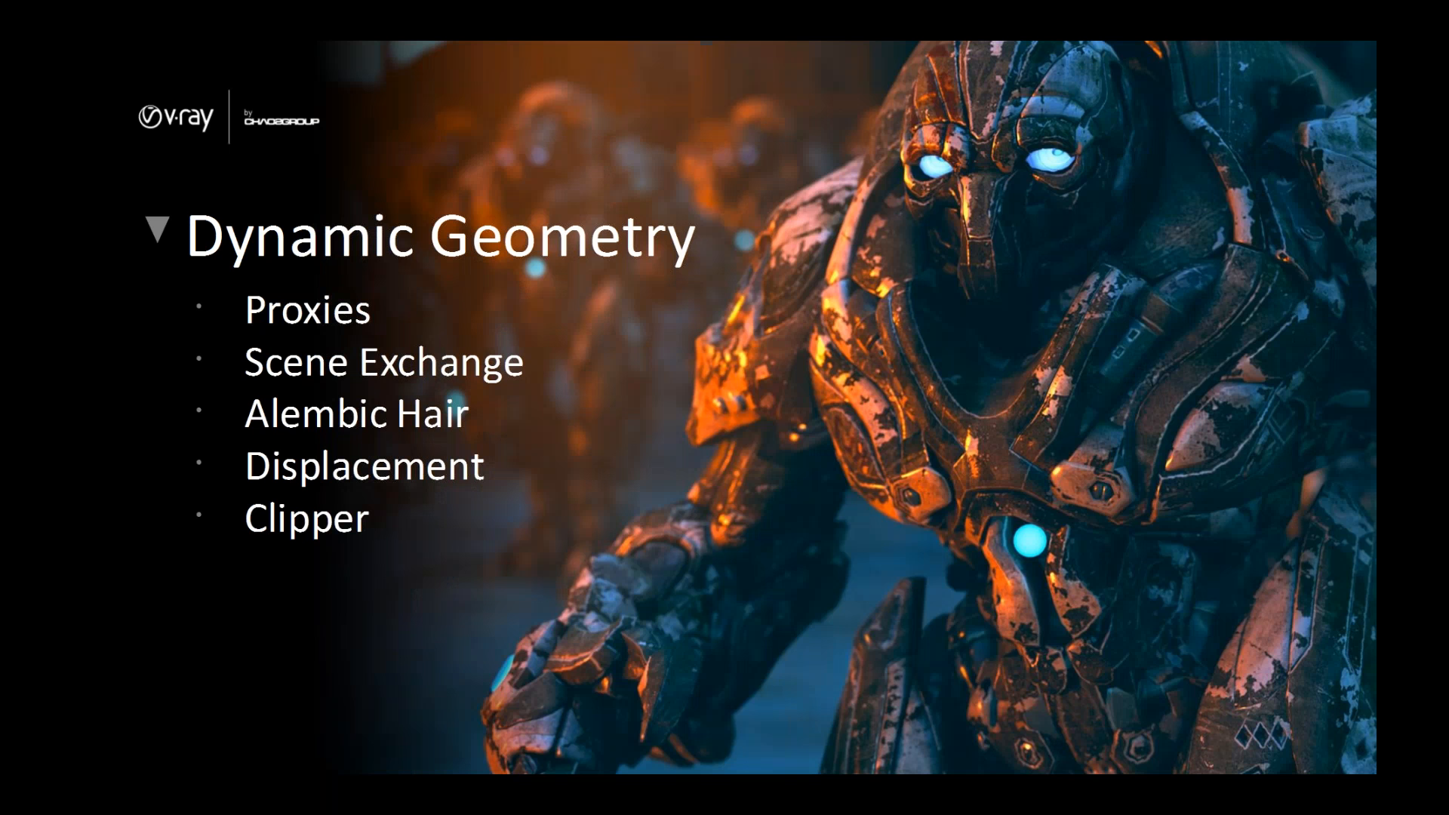
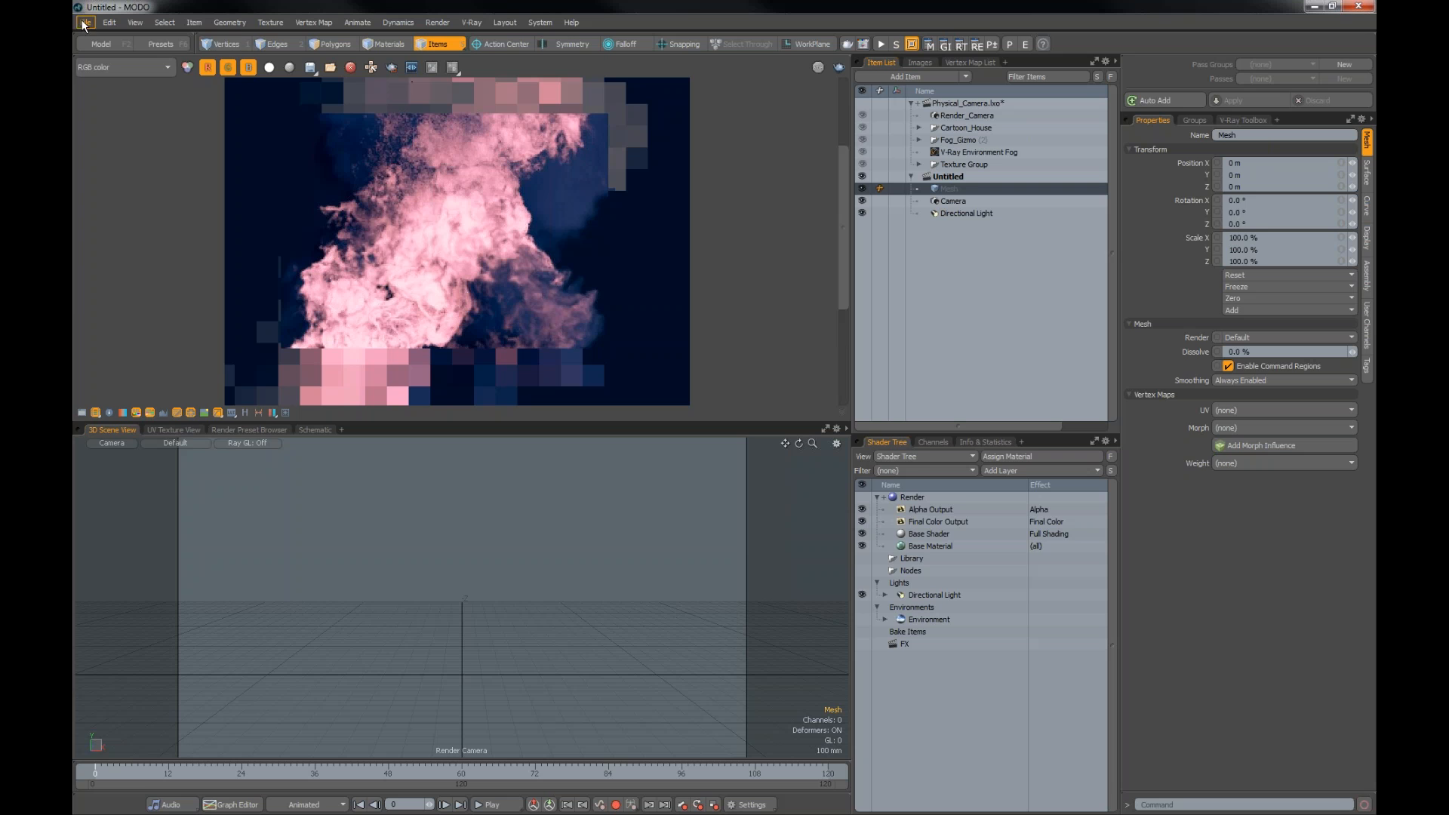
Step: Open the Engine.lxo scene from the 10_V-Ray Clipper folder and select its Engine group
{"action": "left_click", "coordinate": [111, 65]}
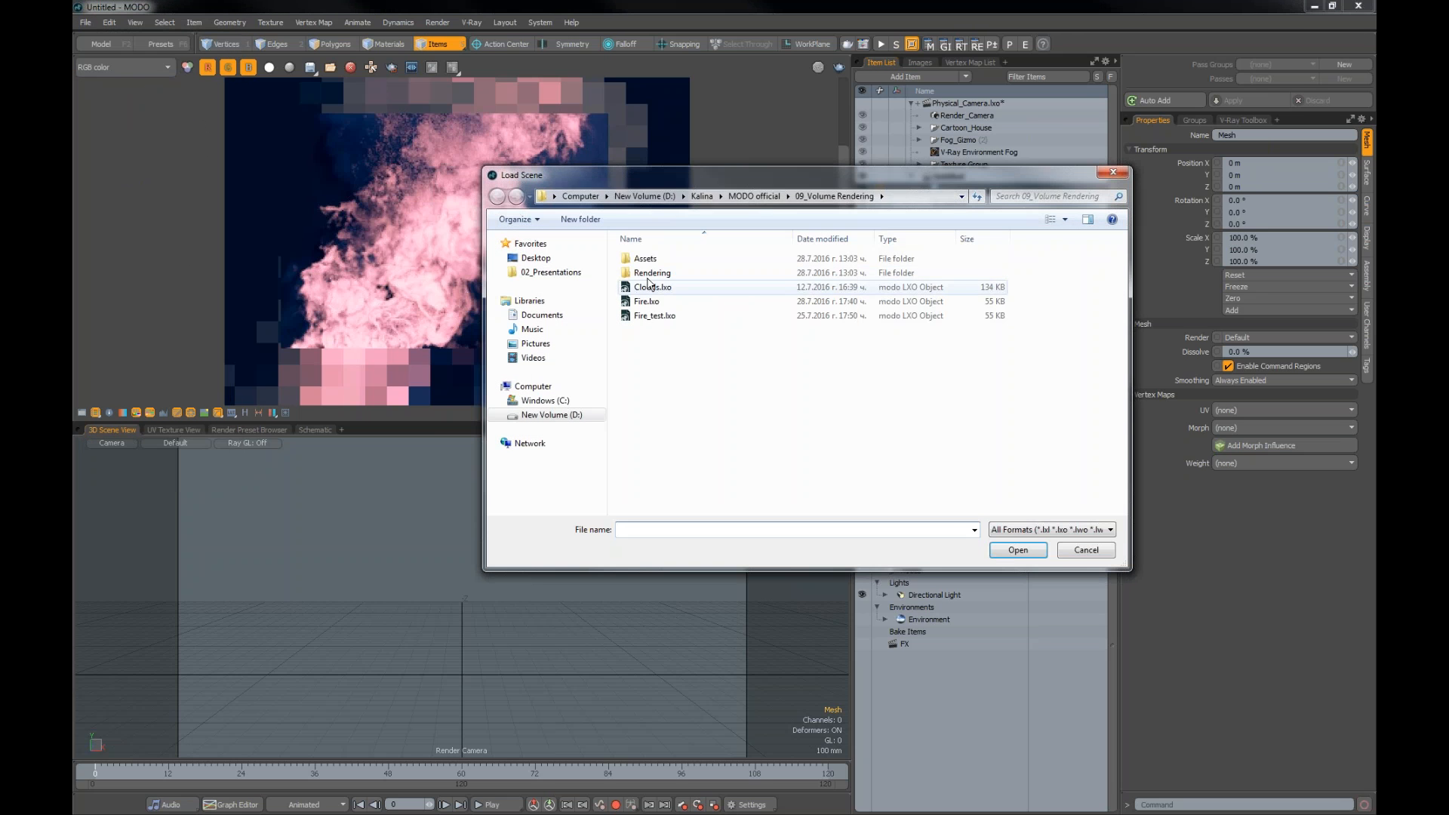
{"action": "left_click", "coordinate": [755, 196]}
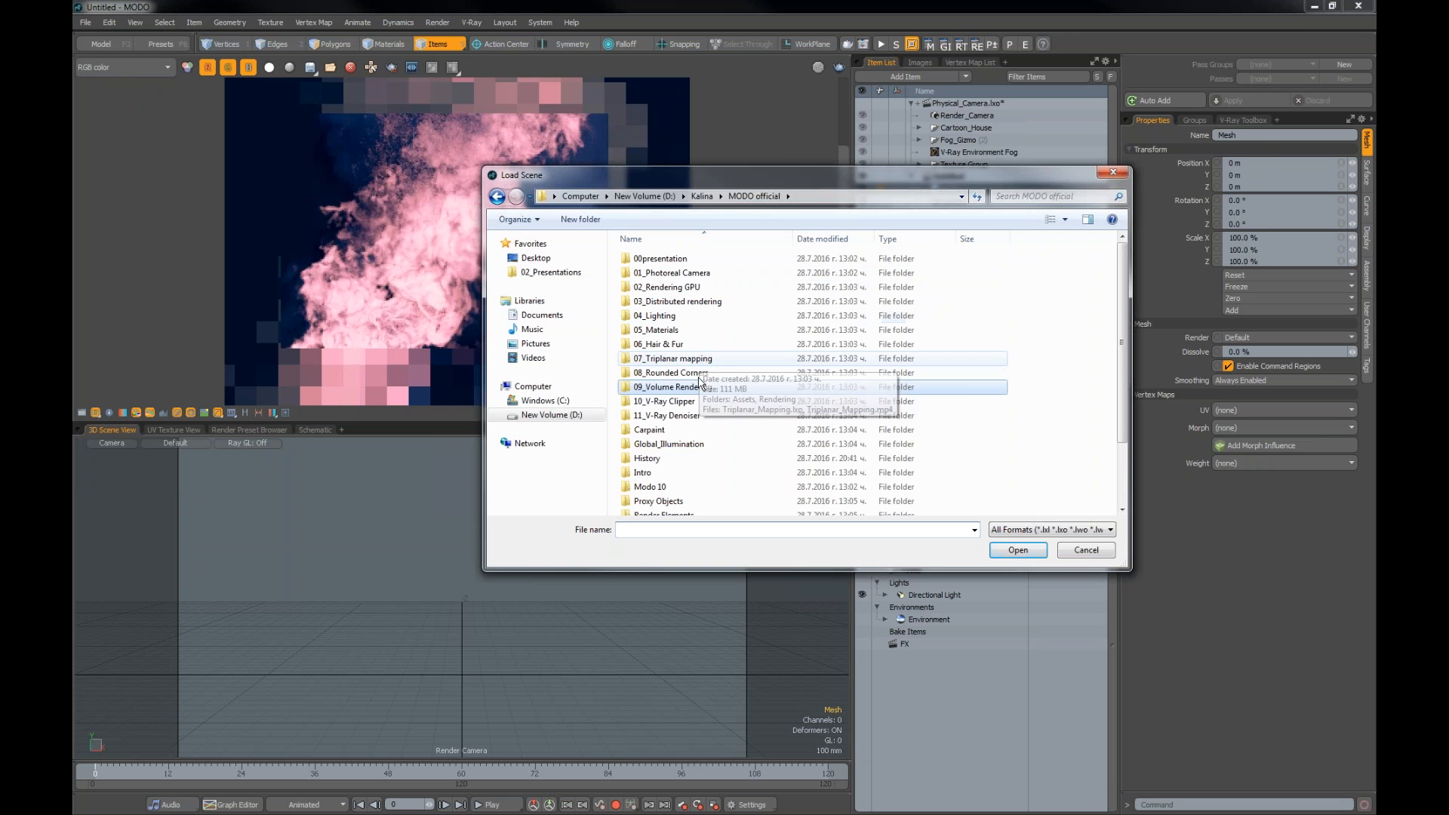
{"action": "double_click", "coordinate": [664, 401]}
{"action": "left_click", "coordinate": [649, 287]}
{"action": "left_click", "coordinate": [1018, 550]}
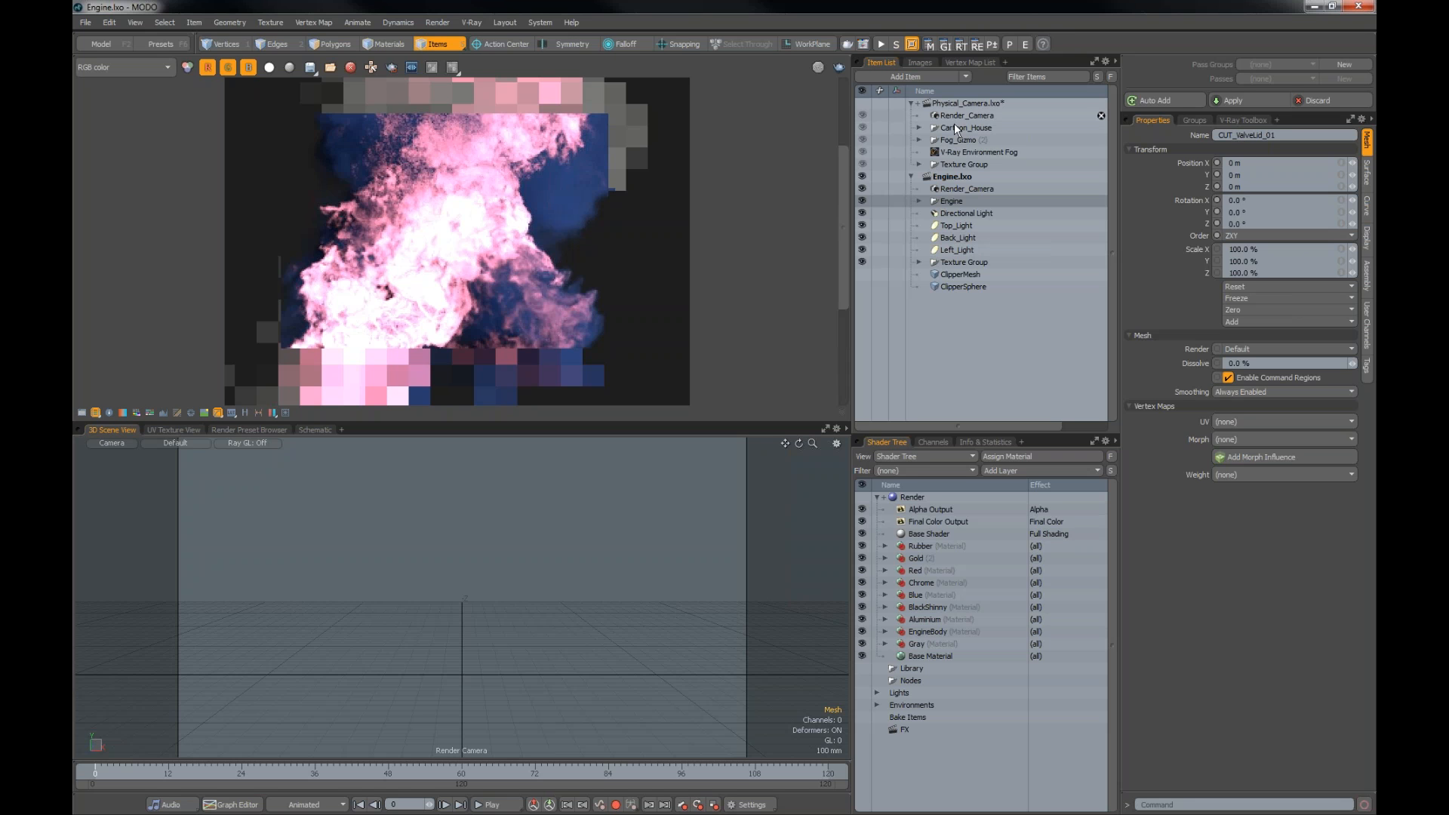
{"action": "left_click", "coordinate": [952, 201]}
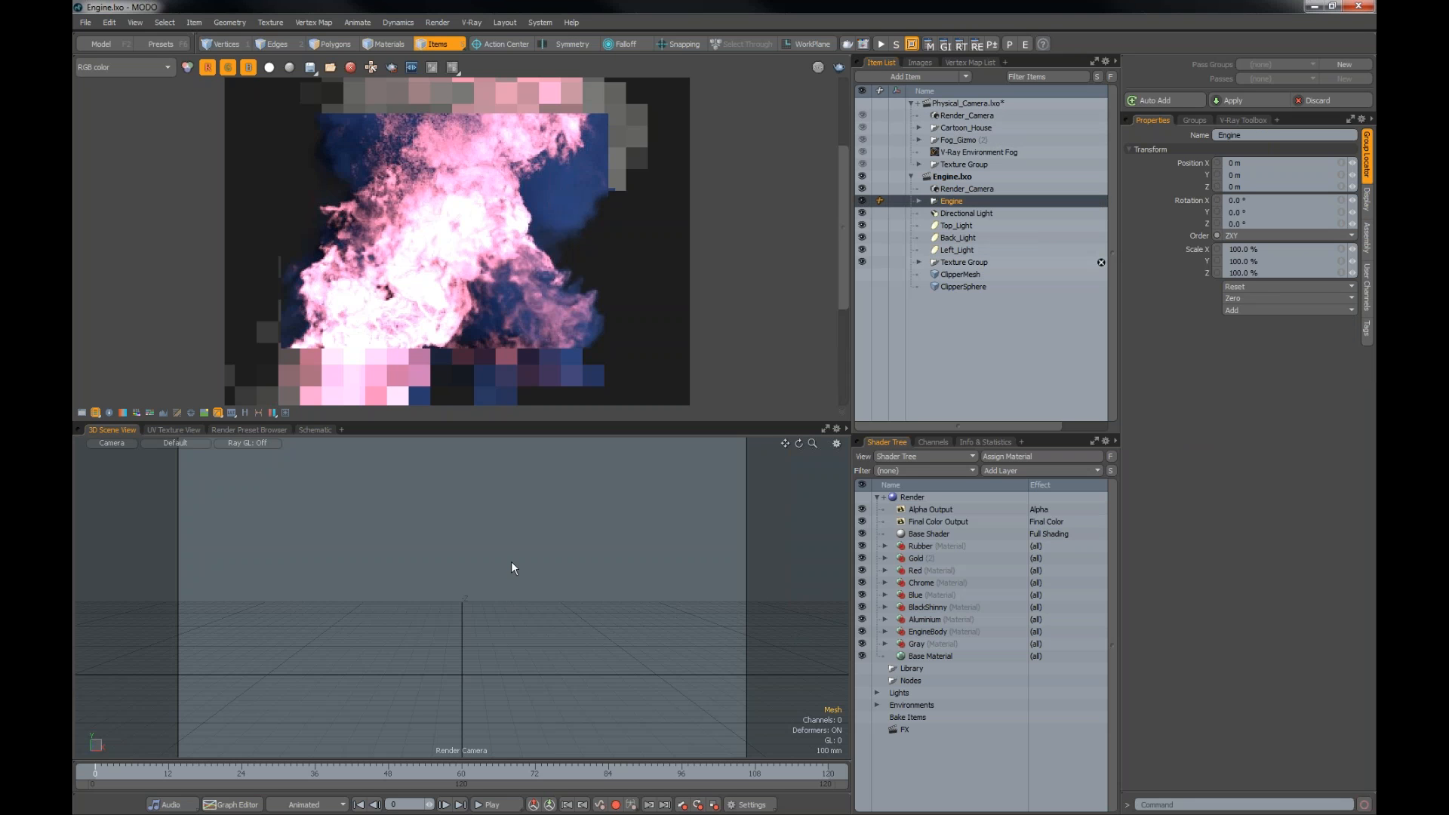
Step: View the engine scene through Render_Camera and start the interactive render
{"action": "left_click", "coordinate": [112, 443]}
{"action": "left_click", "coordinate": [113, 434]}
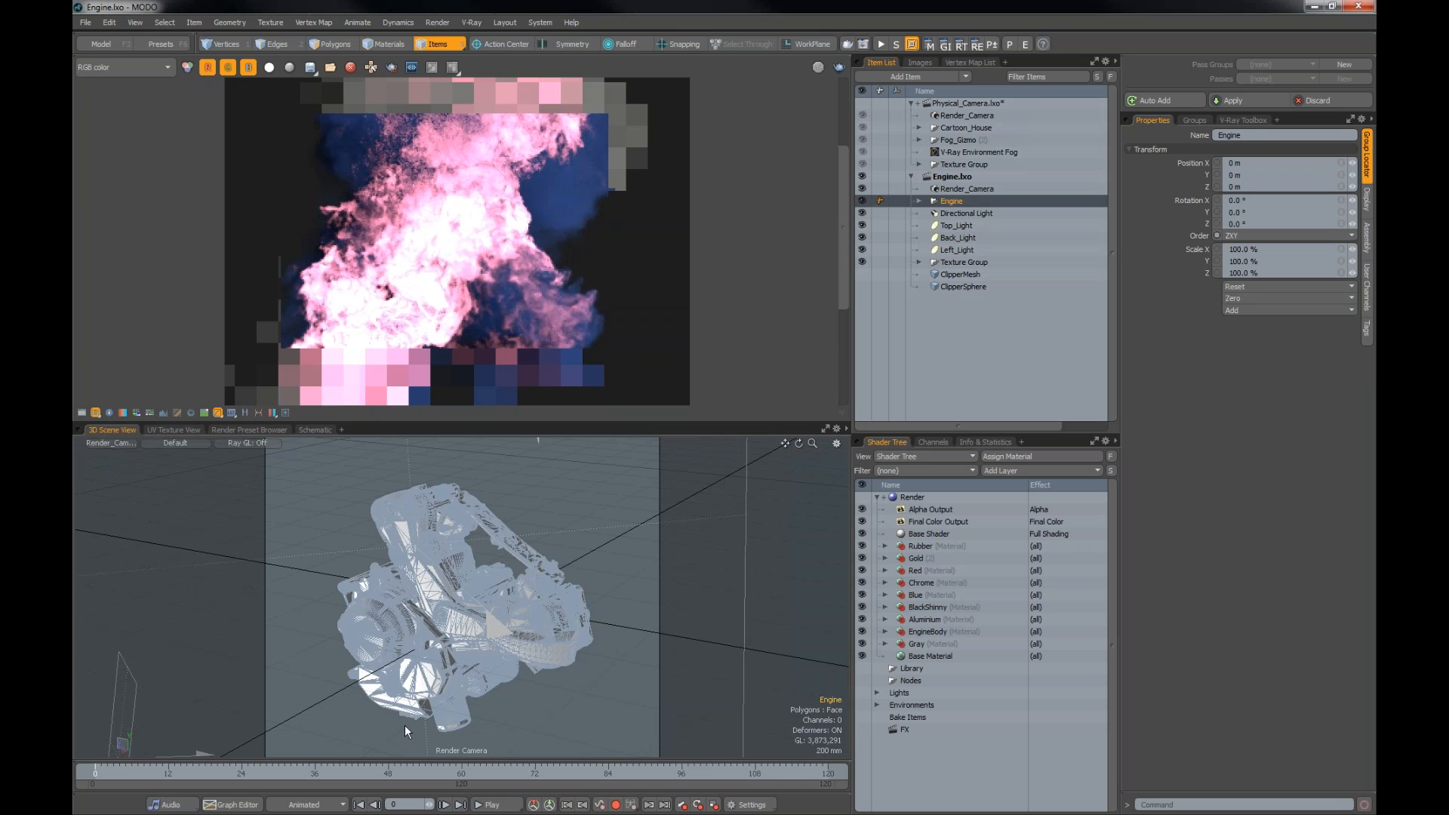
{"action": "left_click", "coordinate": [881, 48]}
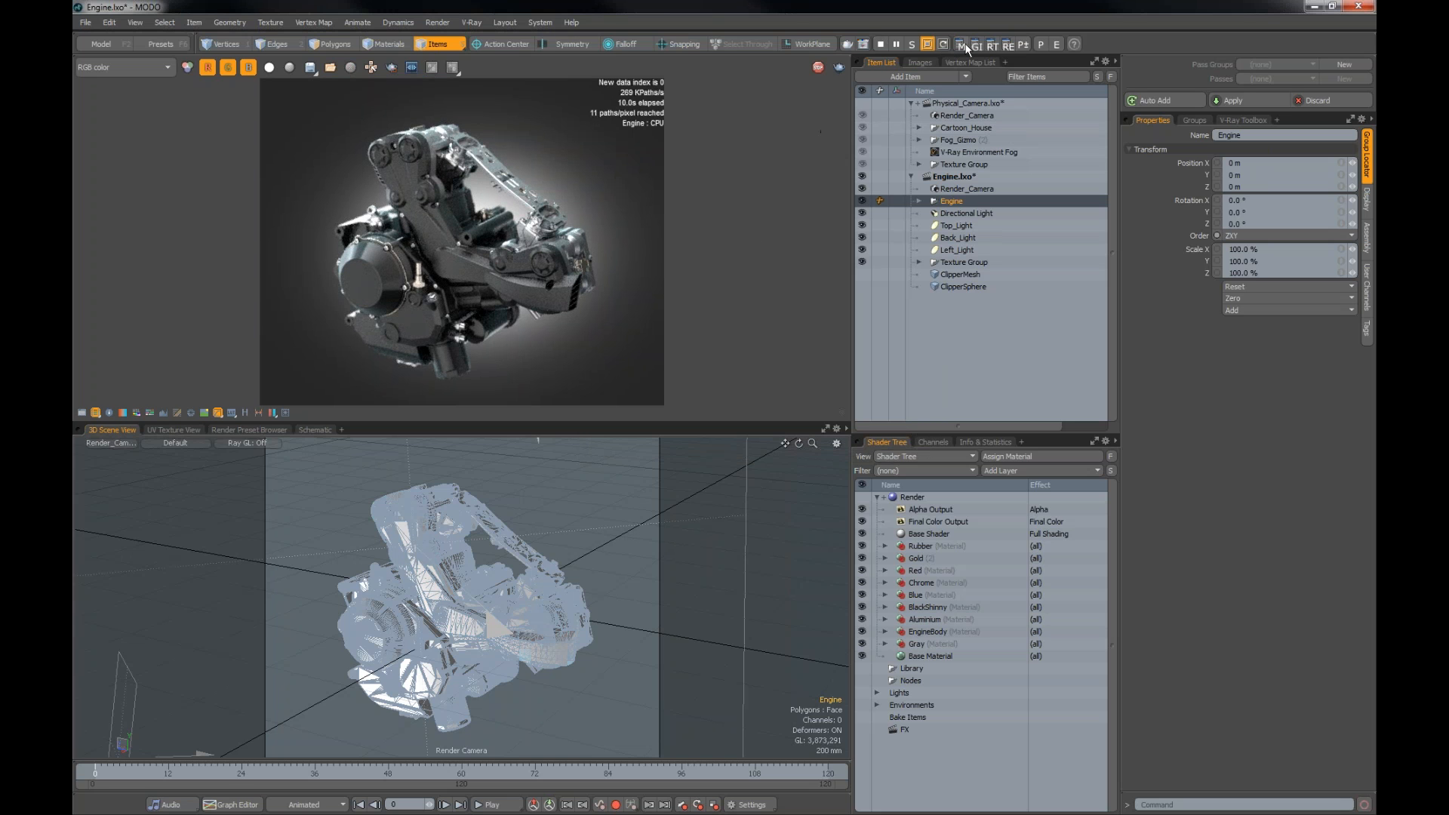
Step: Add a V-Ray Clipper from the V-Ray Geometry items to the engine scene
{"action": "left_click", "coordinate": [899, 77]}
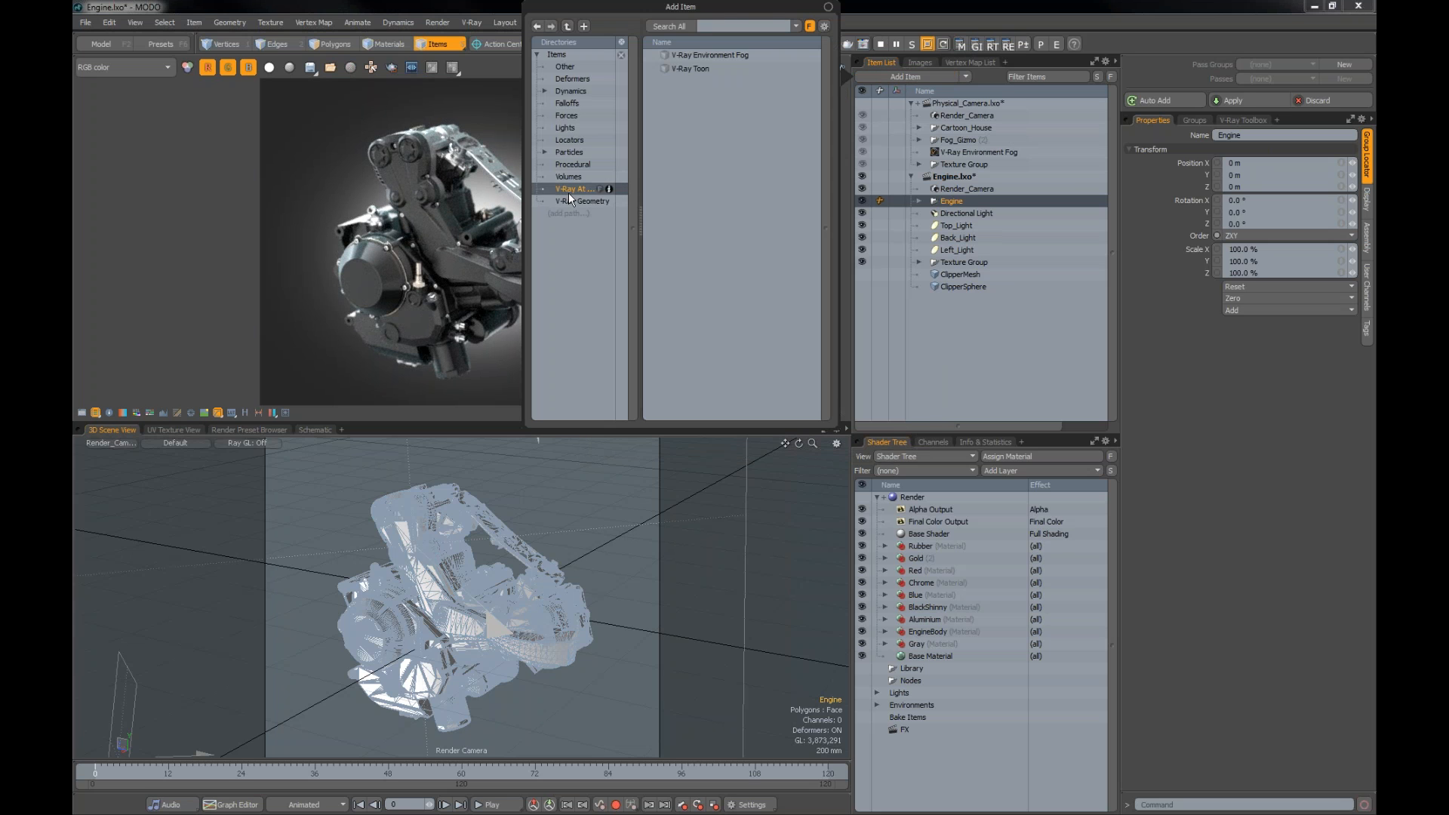
{"action": "left_click", "coordinate": [561, 201]}
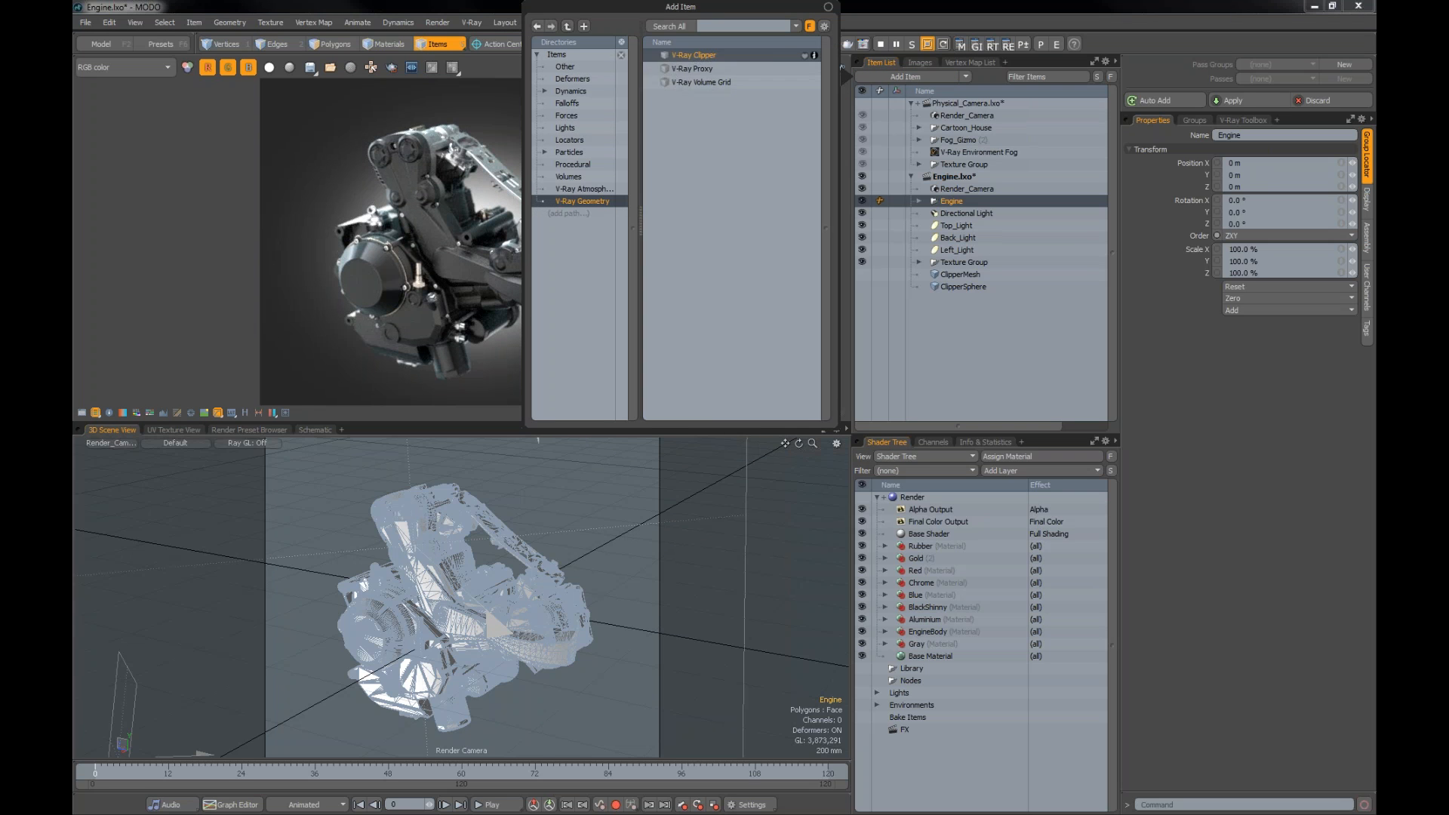
{"action": "double_click", "coordinate": [696, 54]}
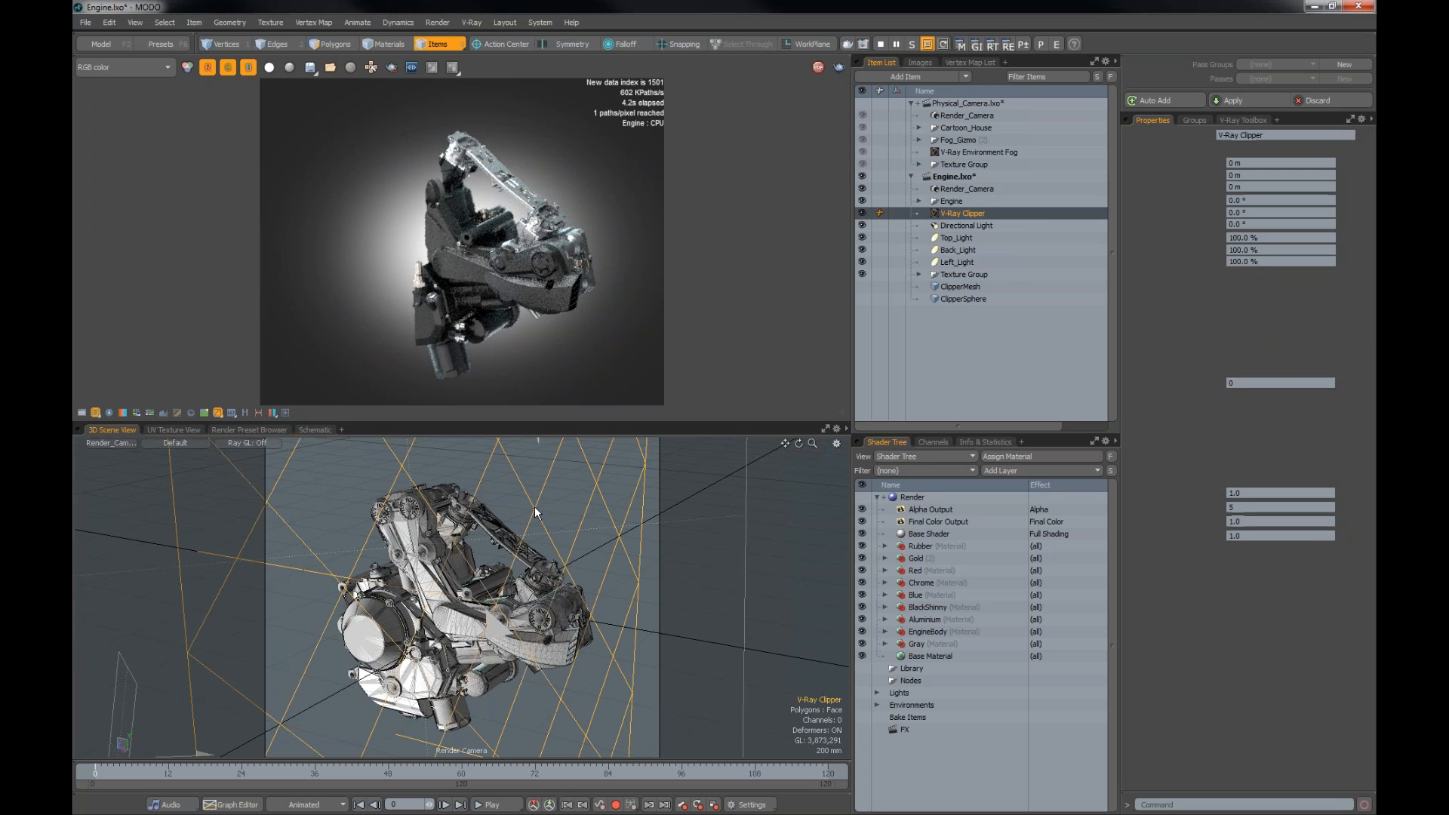
Step: Rotate the V-Ray Clipper to about 56.5° around Y and move it to about X 70 mm, Y -60 mm, Z 140 mm
{"action": "key", "text": "e"}
{"action": "left_click_drag", "start_coordinate": [394, 686], "coordinate": [475, 683]}
{"action": "key", "text": "space"}
{"action": "left_click_drag", "start_coordinate": [483, 664], "coordinate": [445, 702]}
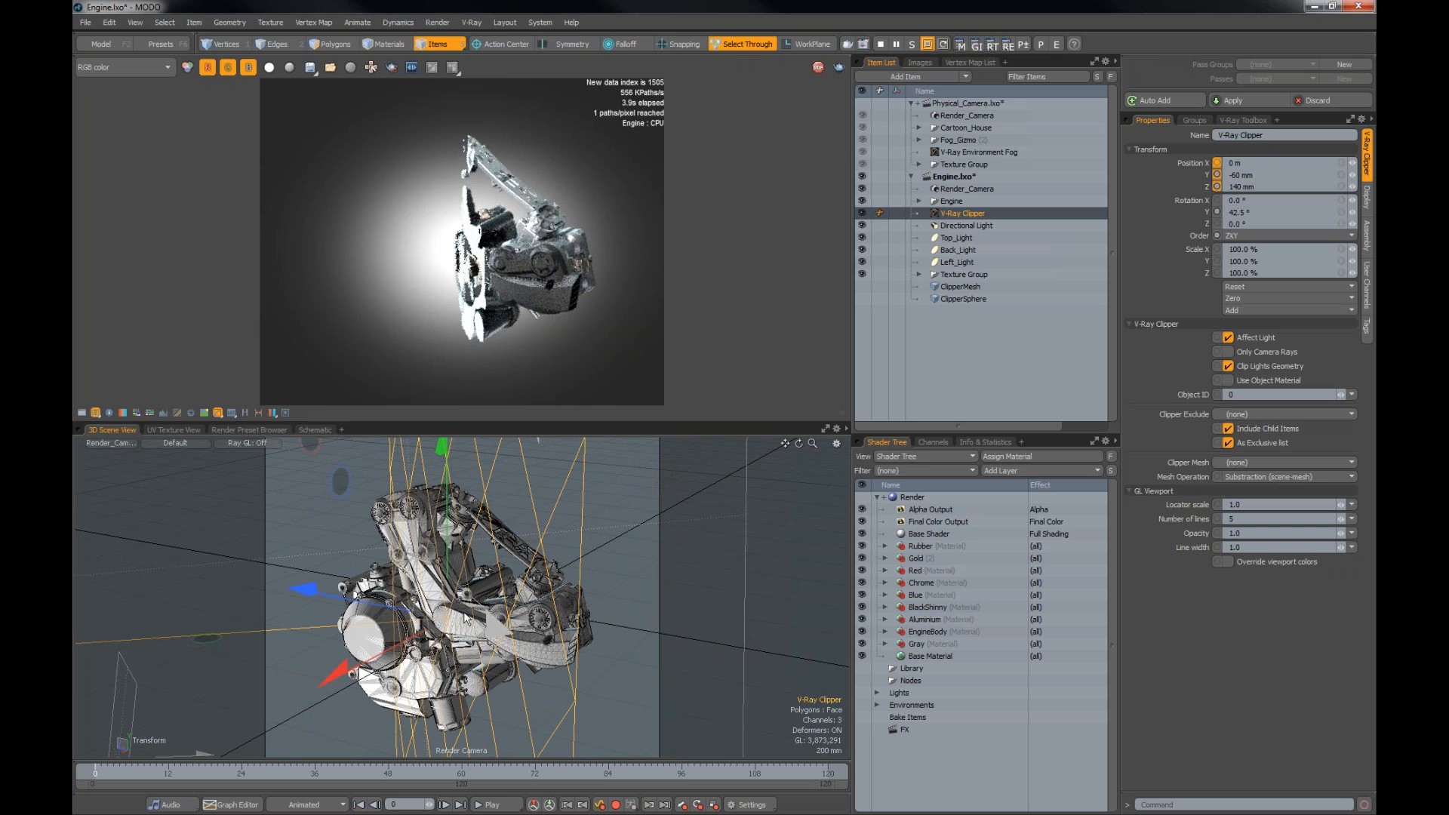
{"action": "key", "text": "space"}
{"action": "key", "text": "e"}
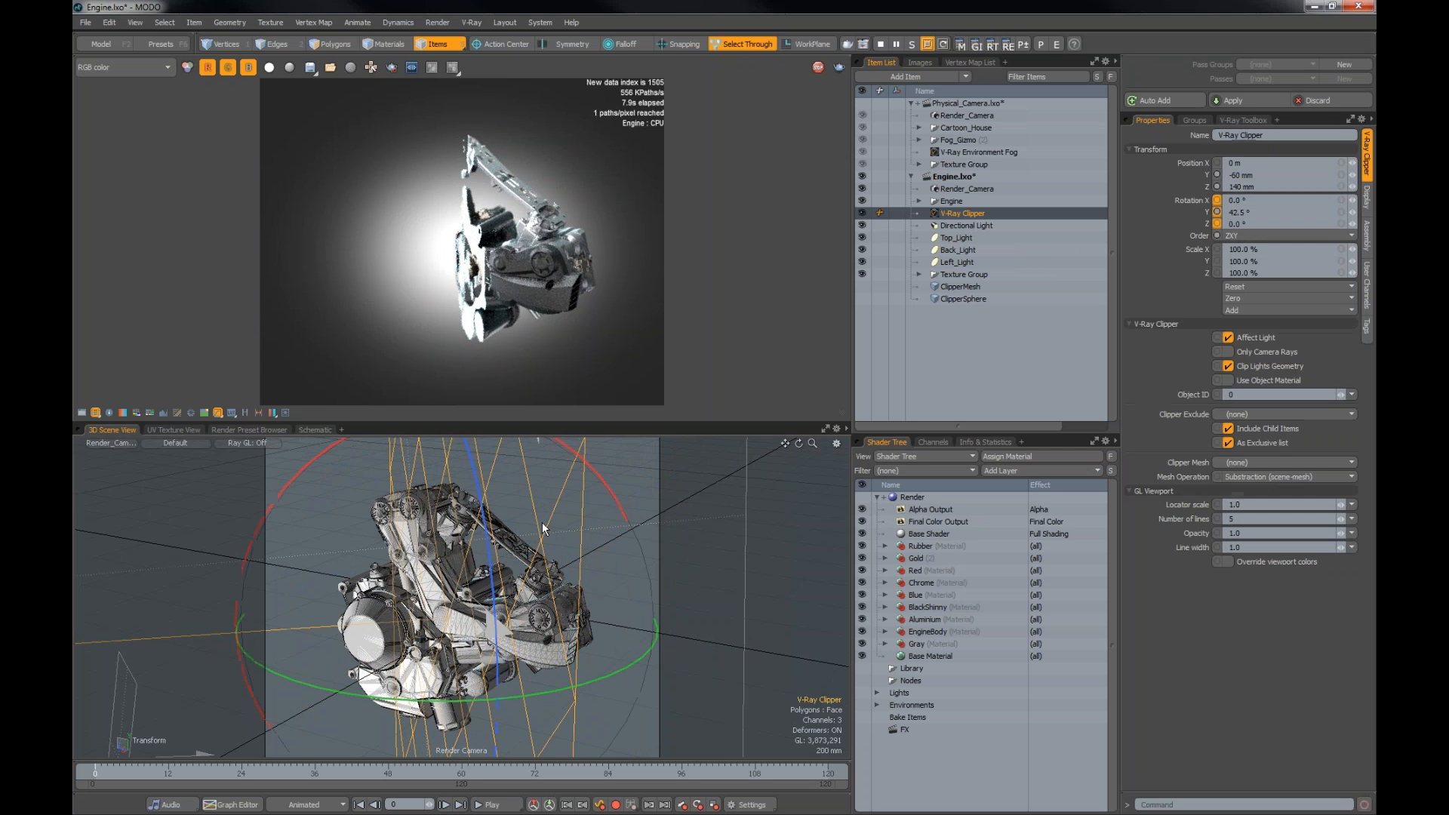
{"action": "left_click_drag", "start_coordinate": [551, 679], "coordinate": [600, 619]}
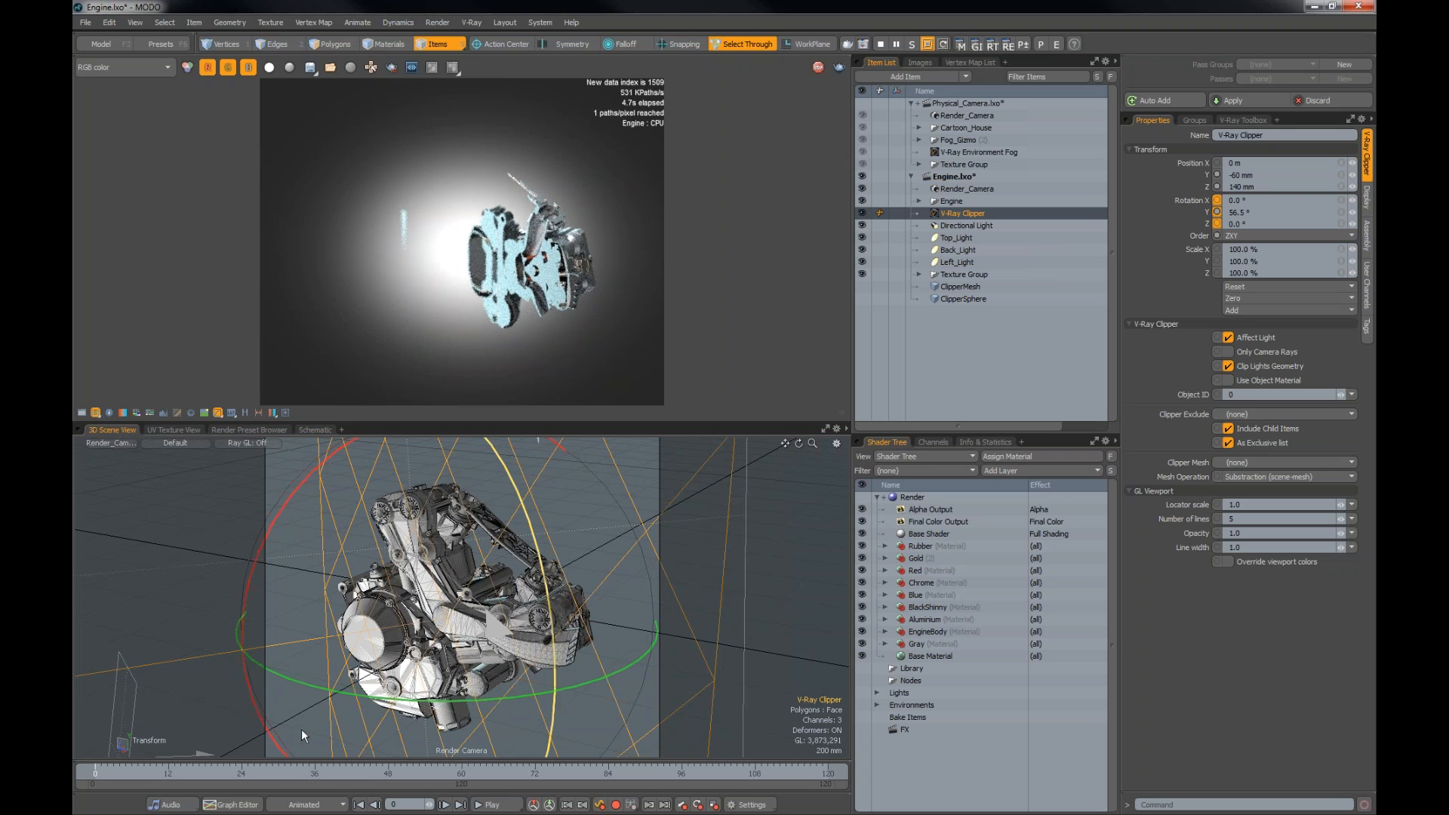
{"action": "key", "text": "p"}
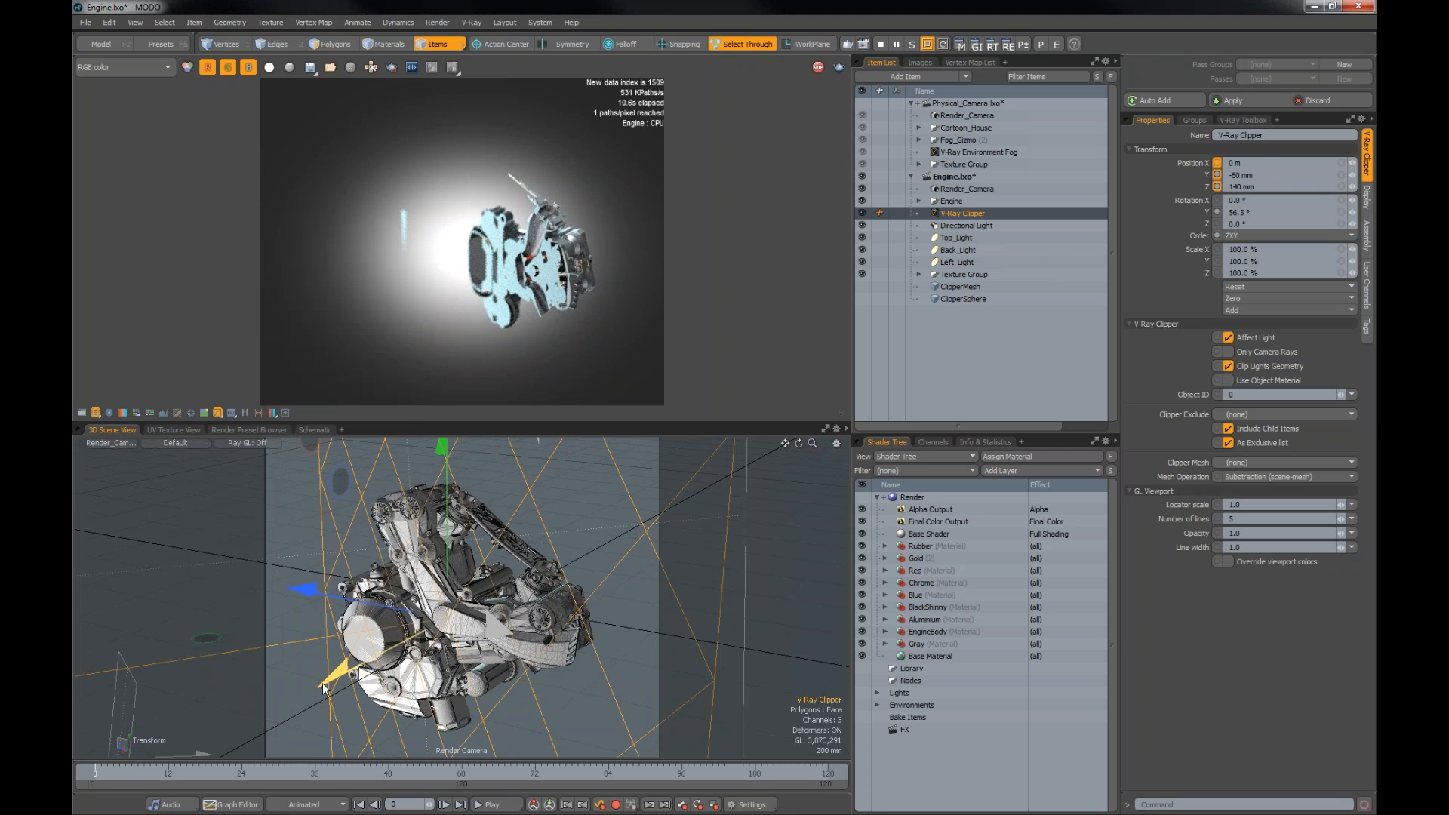
{"action": "mouse_move", "coordinate": [444, 528]}
{"action": "left_mouse_down"}
{"action": "mouse_move", "coordinate": [401, 528]}
{"action": "mouse_move", "coordinate": [428, 529]}
{"action": "left_mouse_up"}
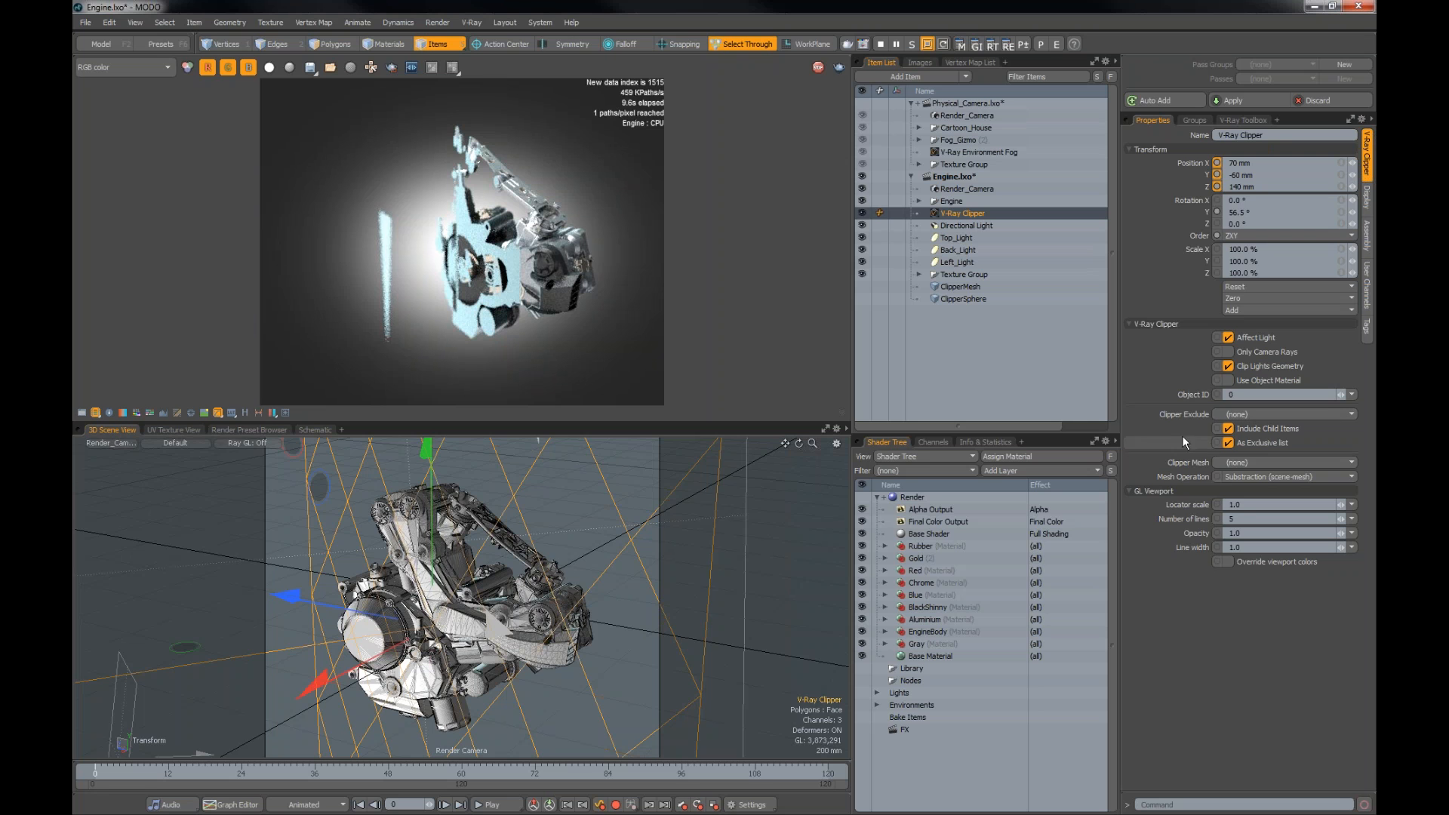
Step: Enable Use Object Material on the V-Ray Clipper and make the ClipperSphere mesh visible
{"action": "left_click", "coordinate": [1229, 381]}
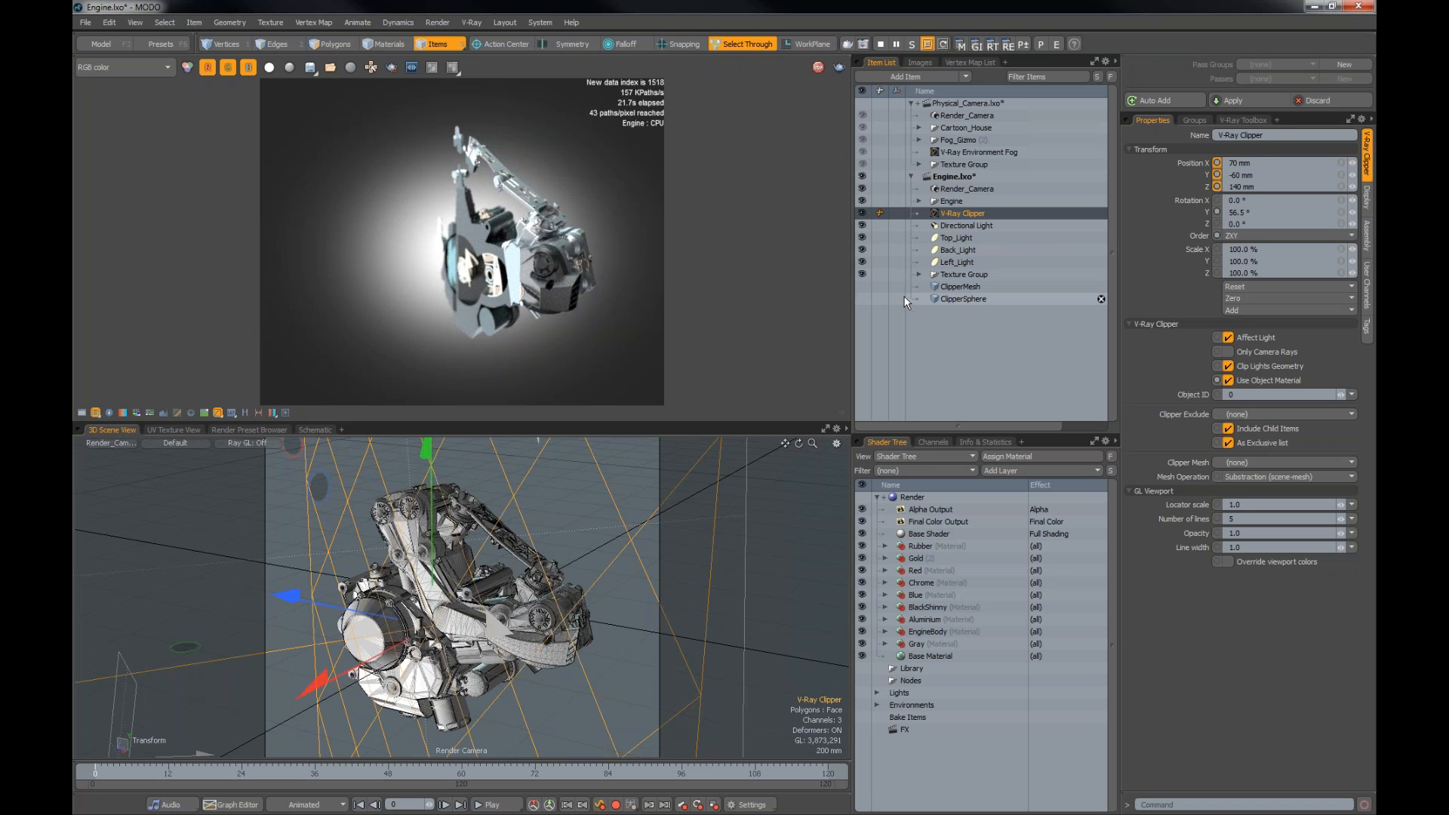
{"action": "left_click", "coordinate": [965, 298]}
{"action": "left_click", "coordinate": [862, 298]}
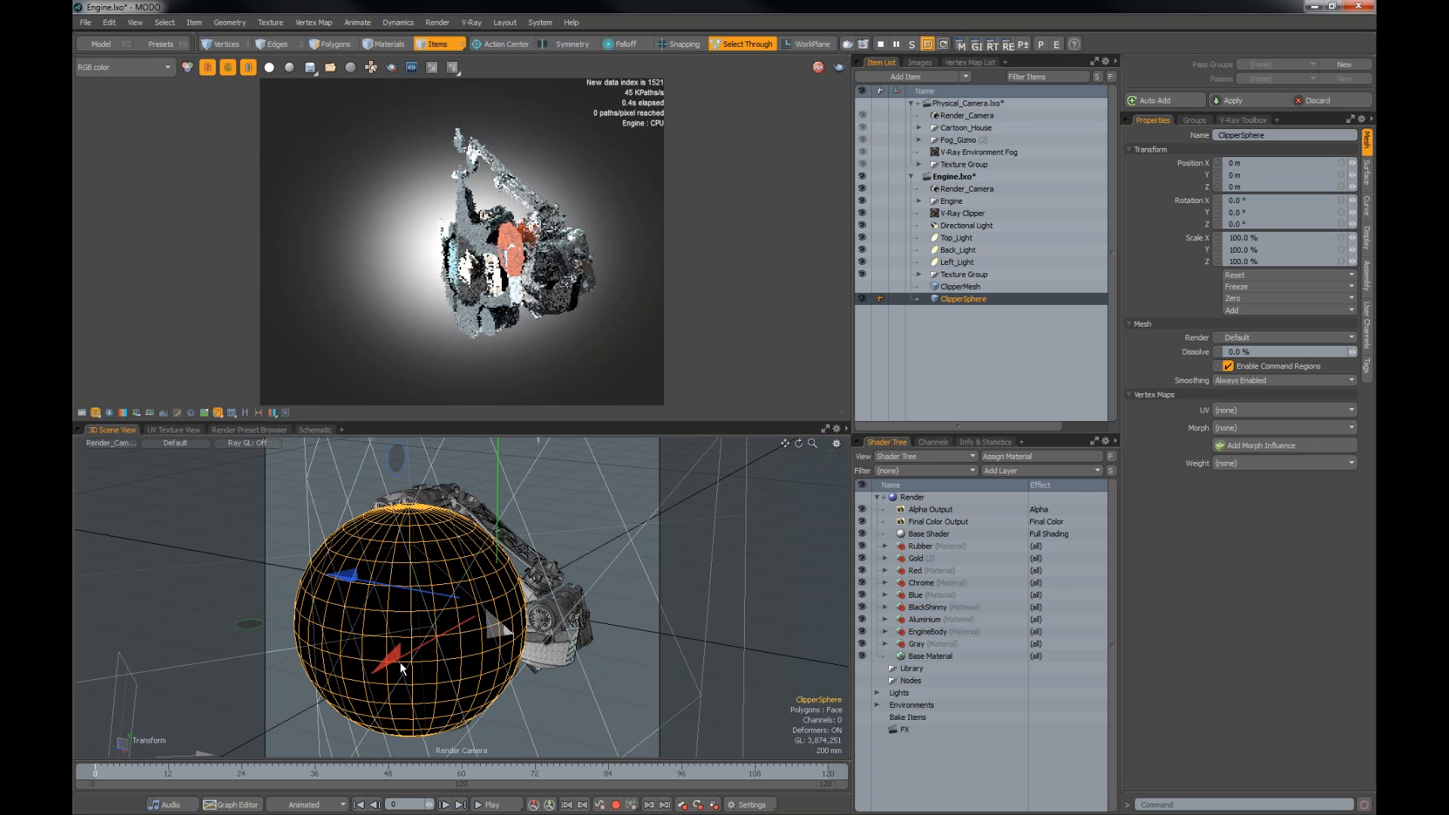
Step: Move the V-Ray Clipper along its X axis to about 165 mm
{"action": "mouse_move", "coordinate": [400, 666]}
{"action": "left_mouse_down", "text": "alt"}
{"action": "mouse_move", "coordinate": [355, 679]}
{"action": "mouse_move", "coordinate": [414, 655]}
{"action": "left_mouse_up", "text": "alt"}
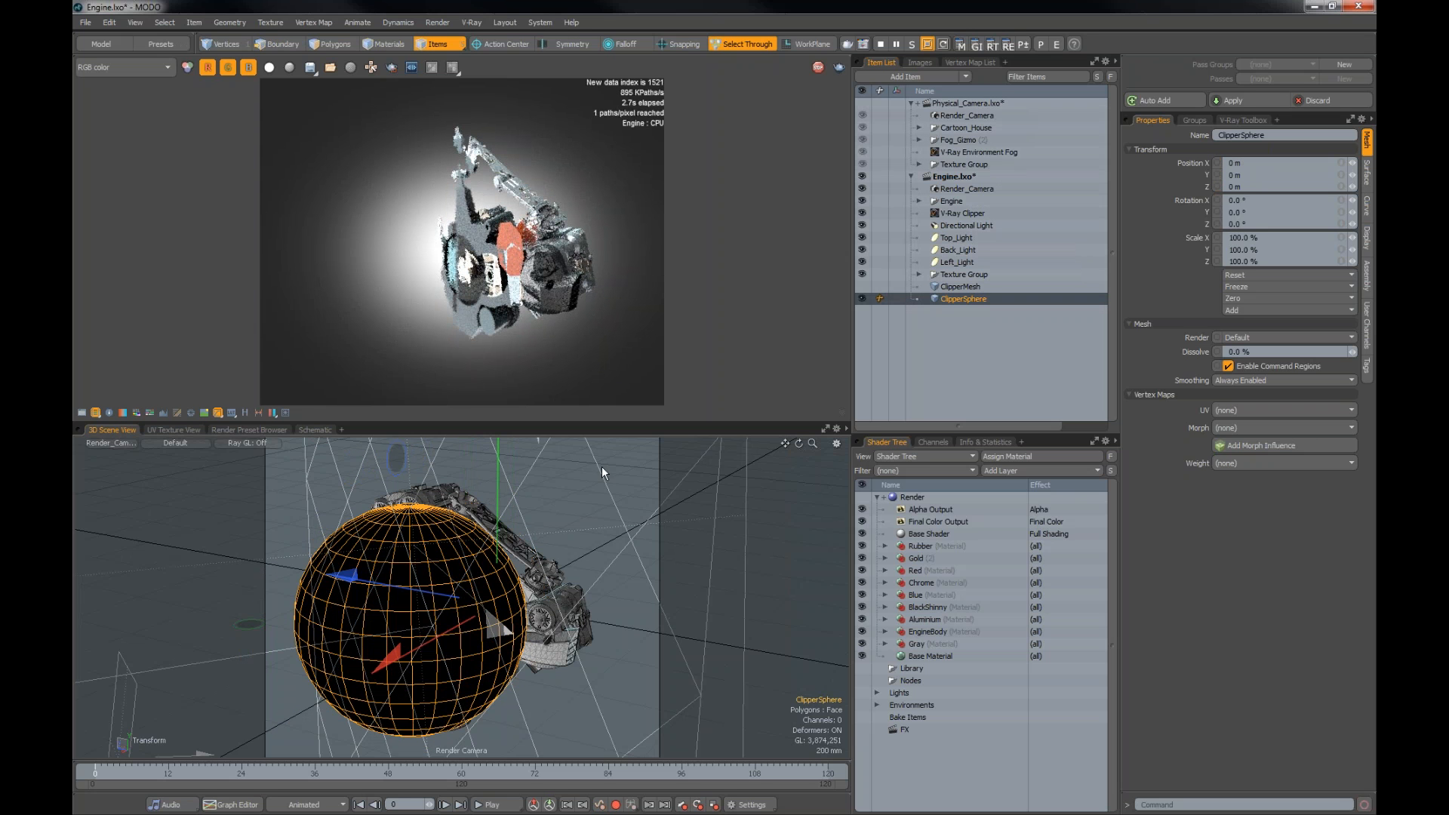
{"action": "left_click", "coordinate": [434, 658]}
{"action": "left_click_drag", "start_coordinate": [313, 685], "coordinate": [275, 699]}
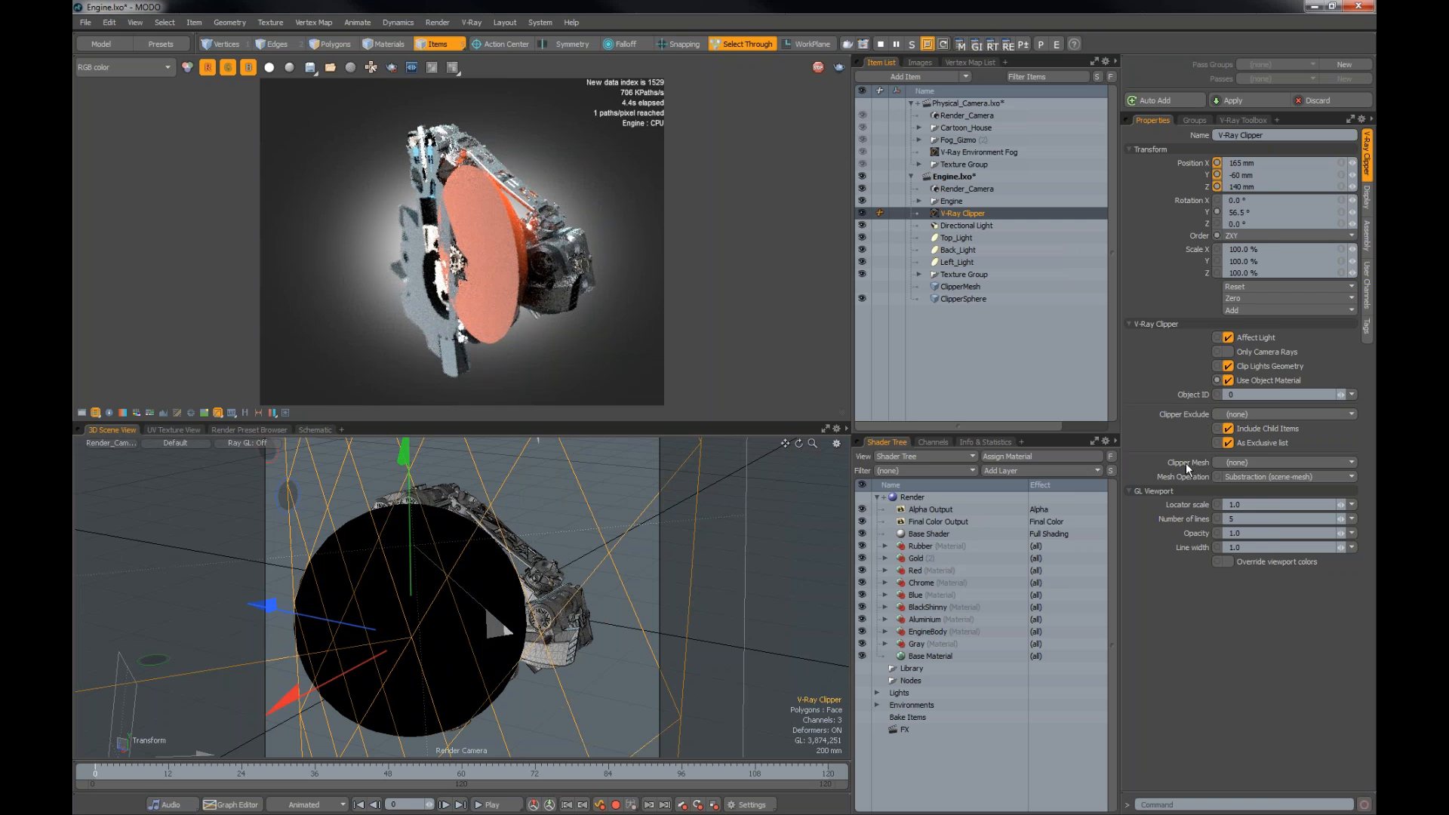
Step: Assign ClipperSphere as the V-Ray Clipper's clipper mesh and move the sphere to about X -260 mm
{"action": "left_click", "coordinate": [1238, 462]}
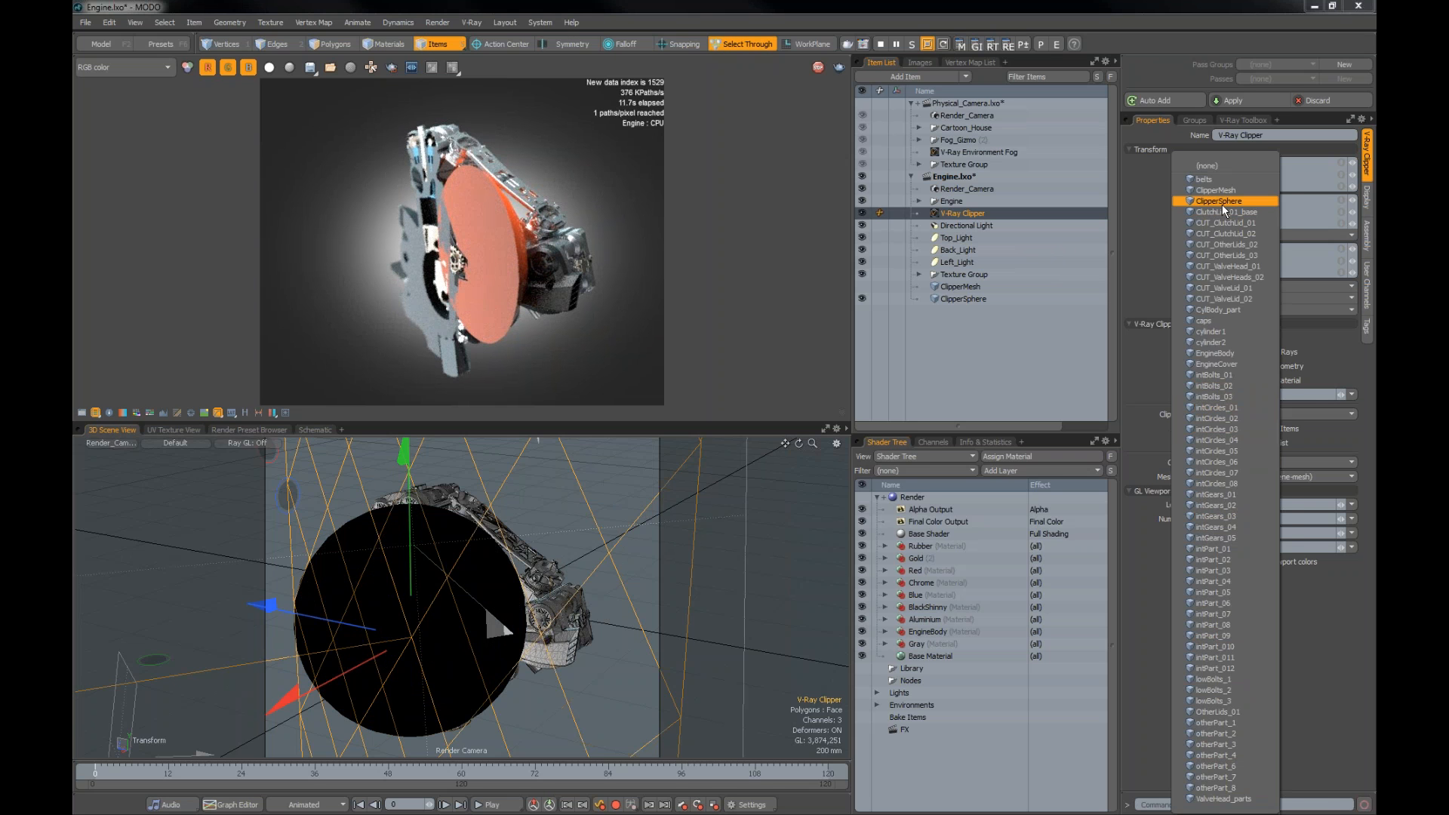
{"action": "left_click", "coordinate": [1218, 202]}
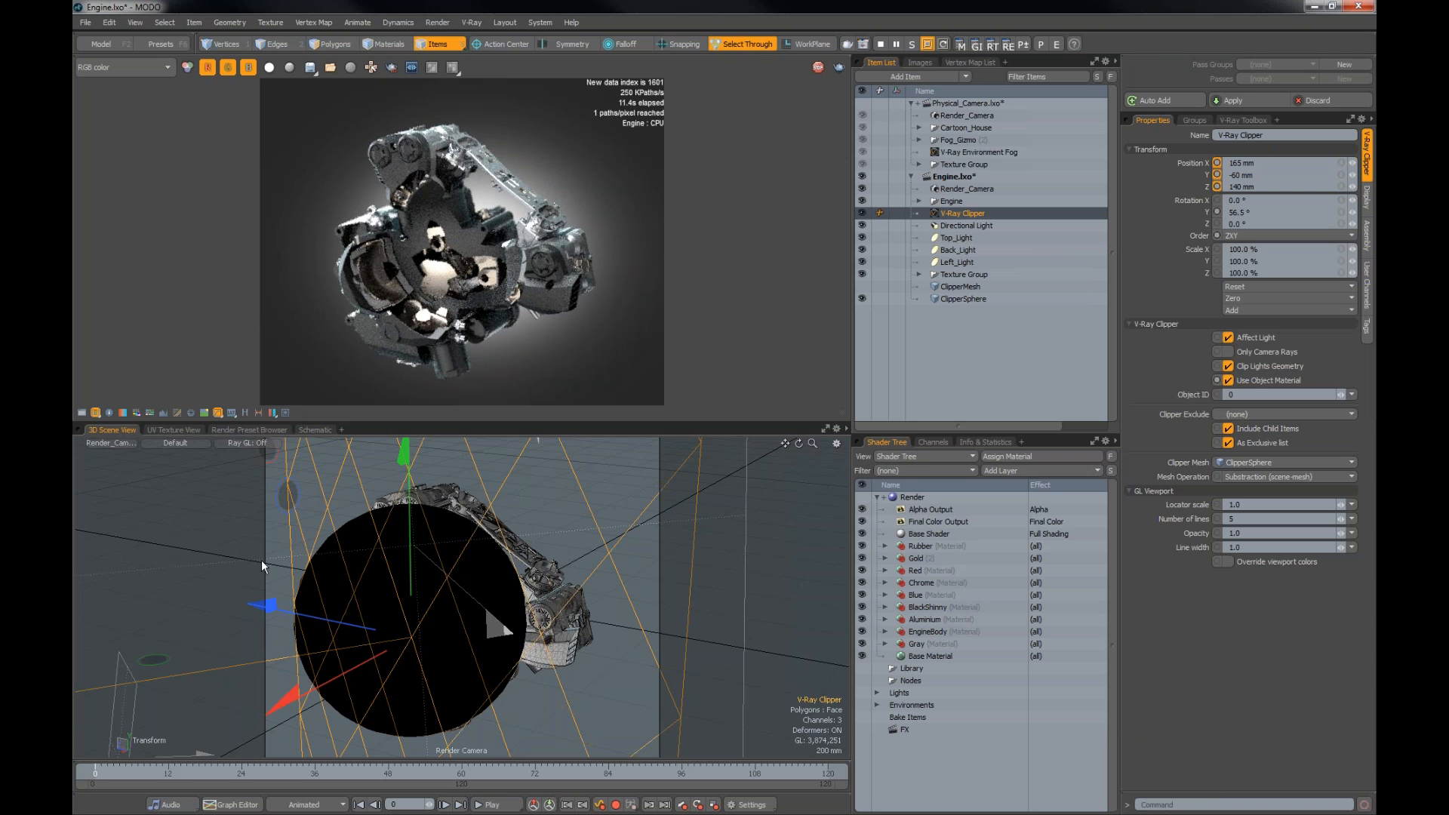
{"action": "left_click", "coordinate": [480, 560]}
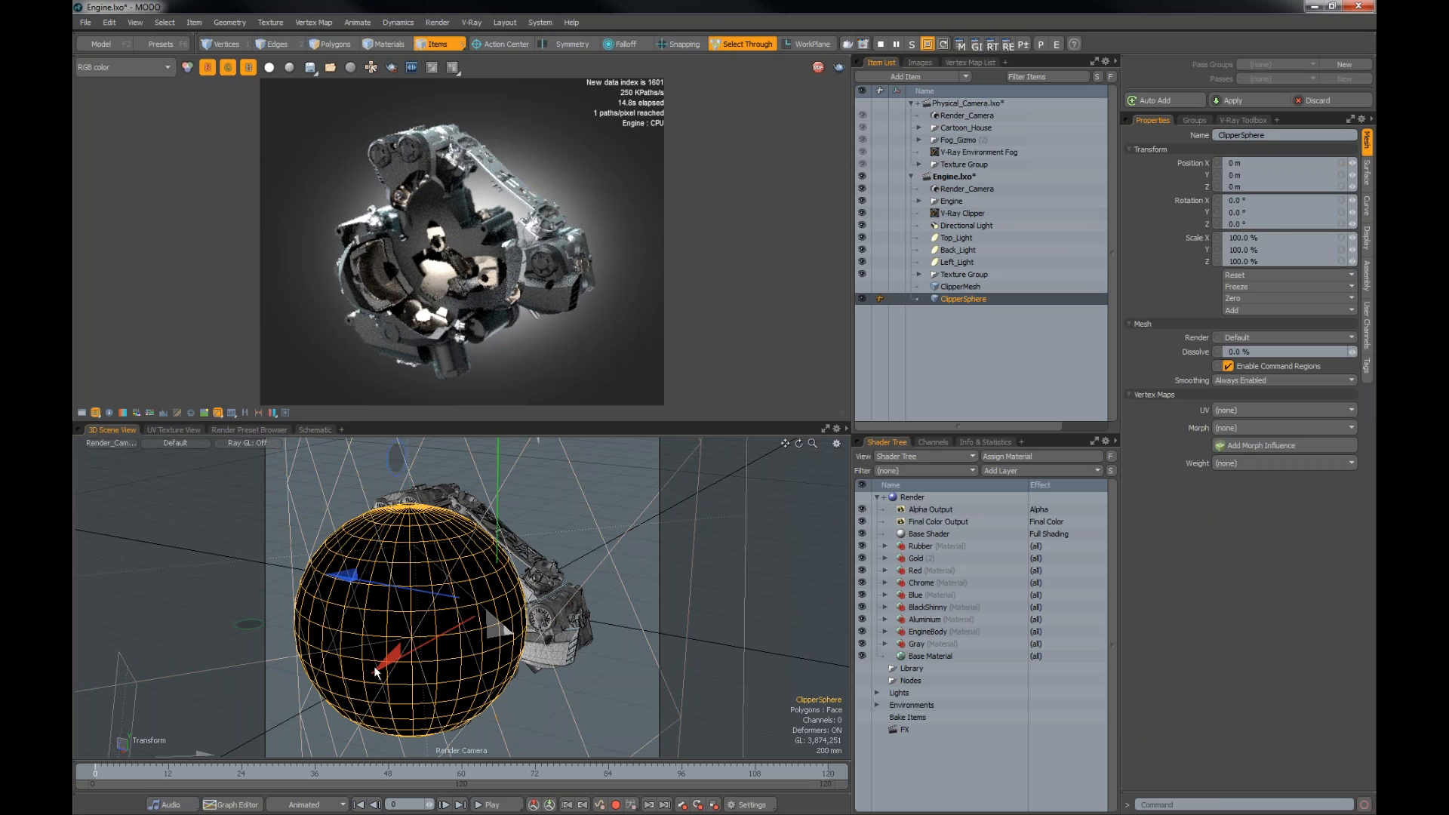
{"action": "left_click_drag", "start_coordinate": [379, 664], "coordinate": [498, 626]}
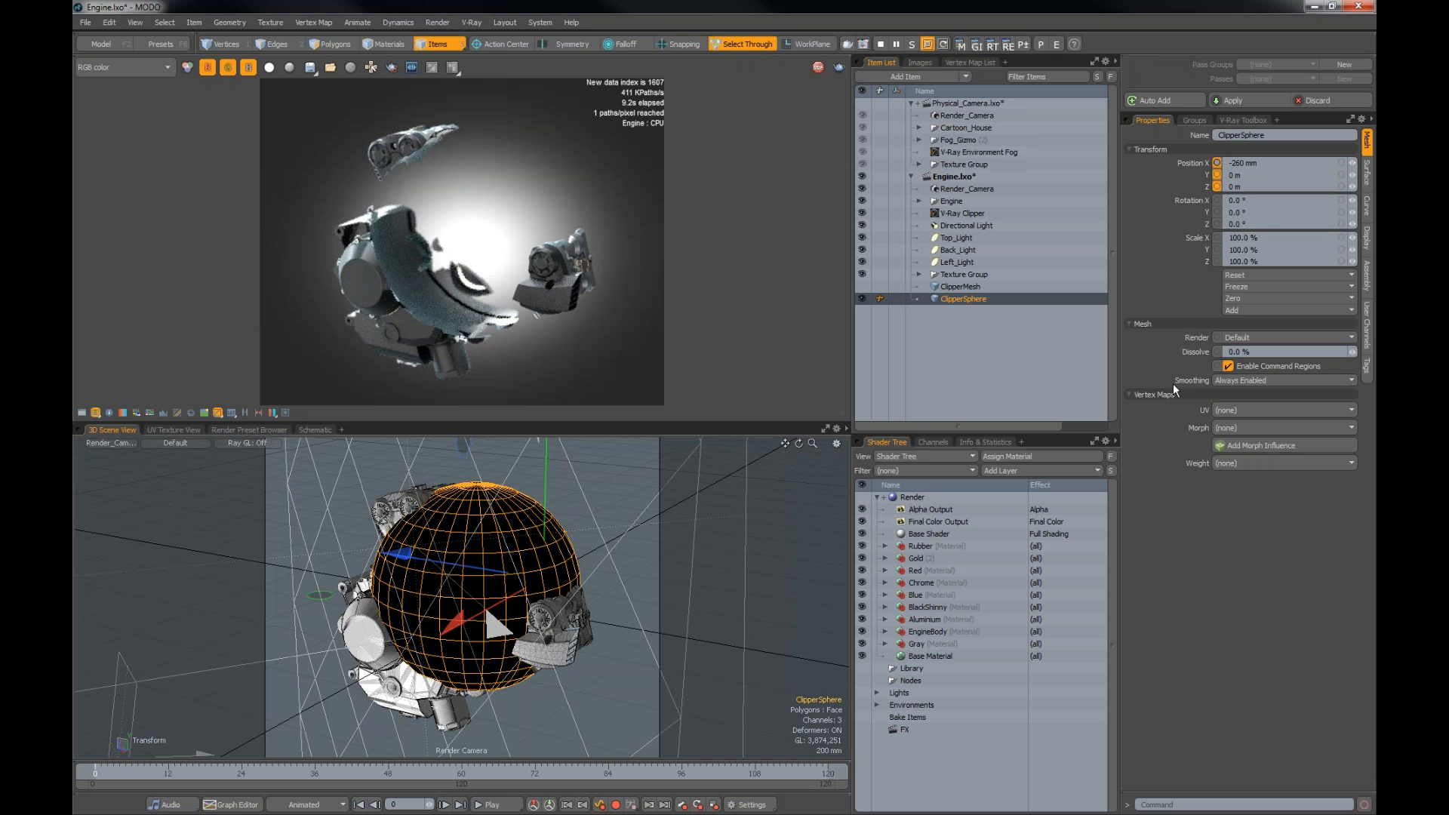
Step: Set the V-Ray Clipper's Clipper Exclude to the Main_Exclude group
{"action": "left_click", "coordinate": [952, 214]}
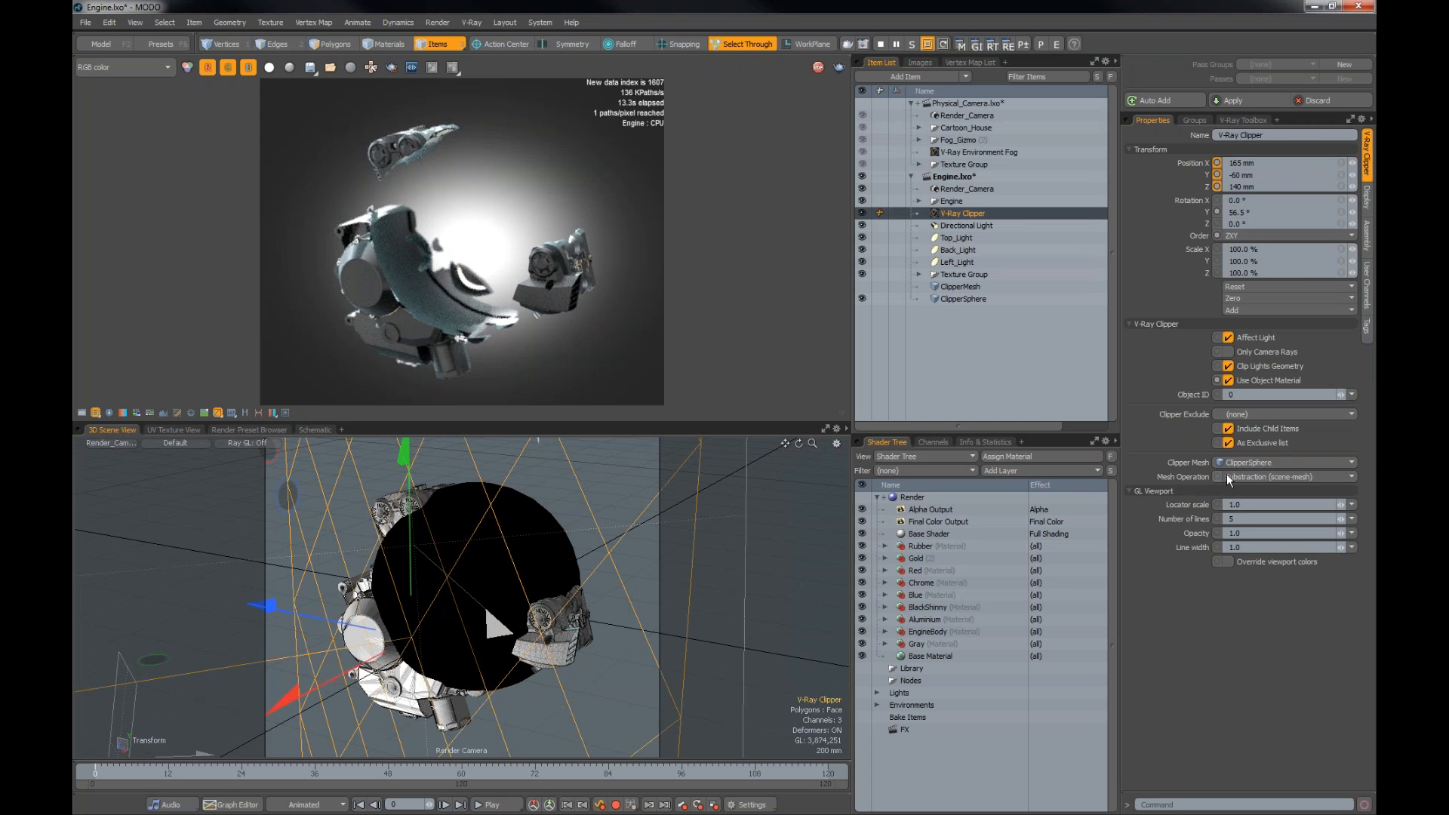
{"action": "left_click", "coordinate": [1250, 478]}
{"action": "left_click", "coordinate": [1257, 417]}
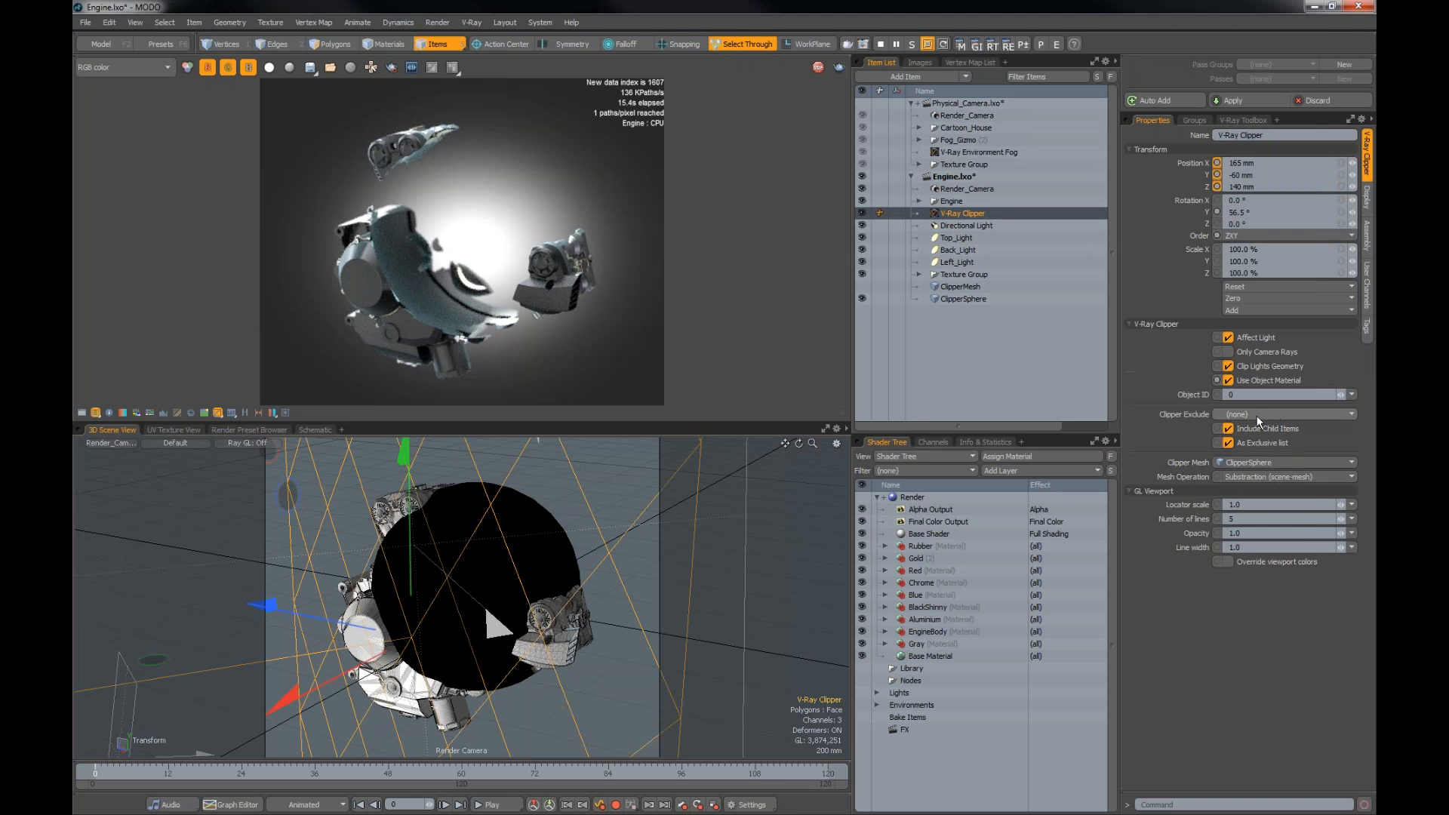
{"action": "left_click", "coordinate": [1257, 415]}
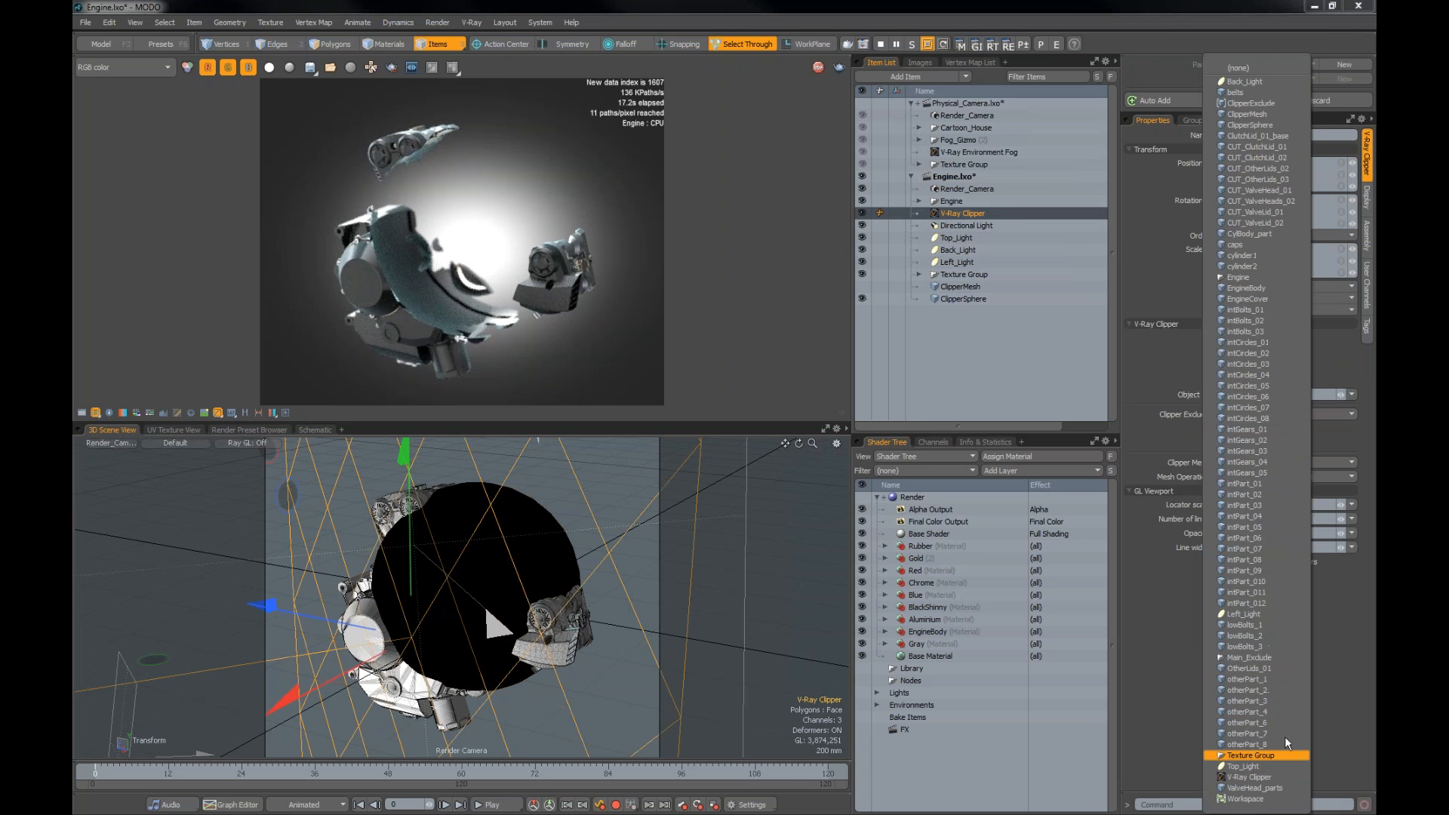
{"action": "left_click", "coordinate": [1256, 658]}
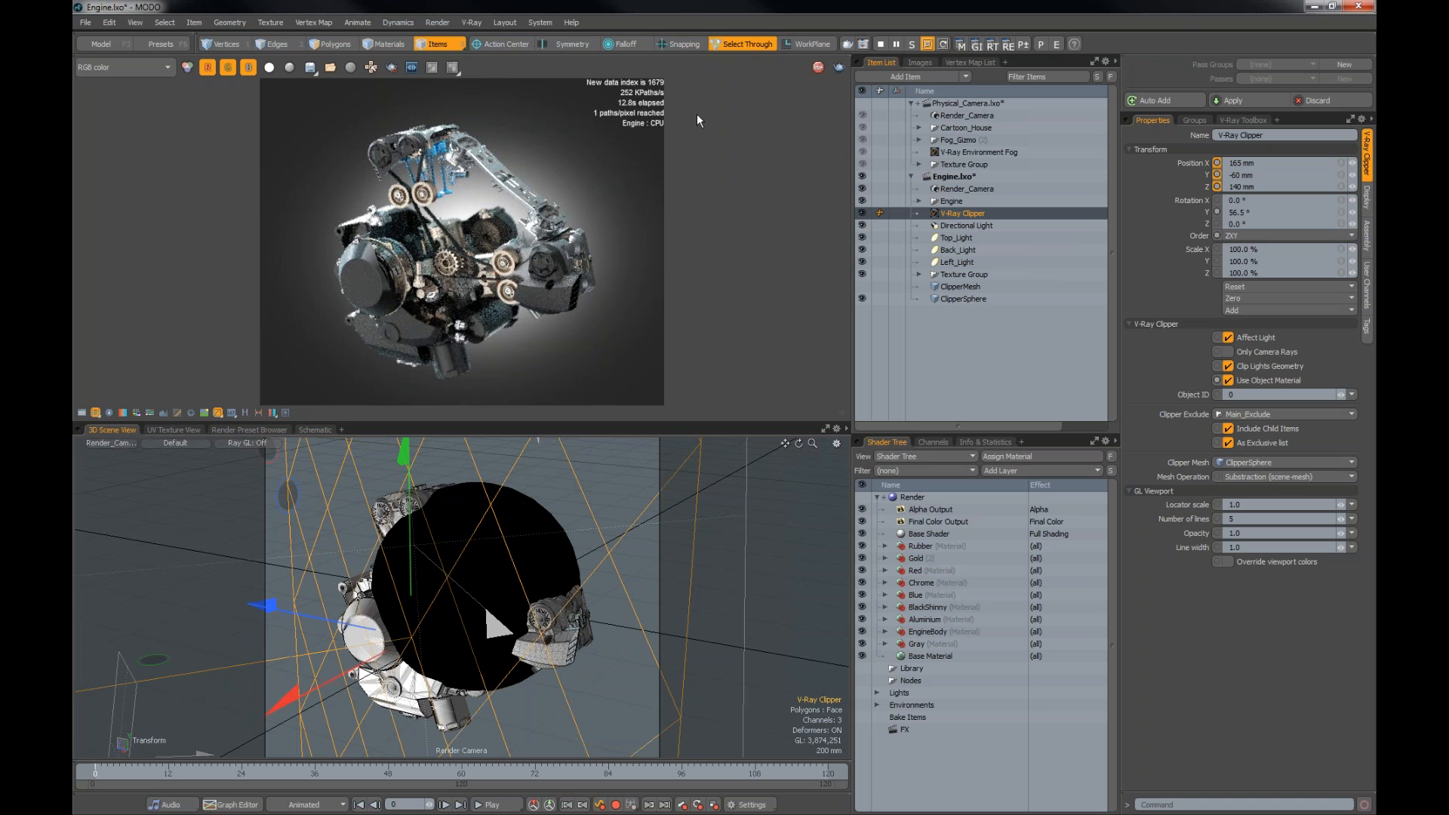
Step: Stop the interactive render, switch to the V-Ray presentation and advance to the Final Touches slide
{"action": "left_click", "coordinate": [818, 69]}
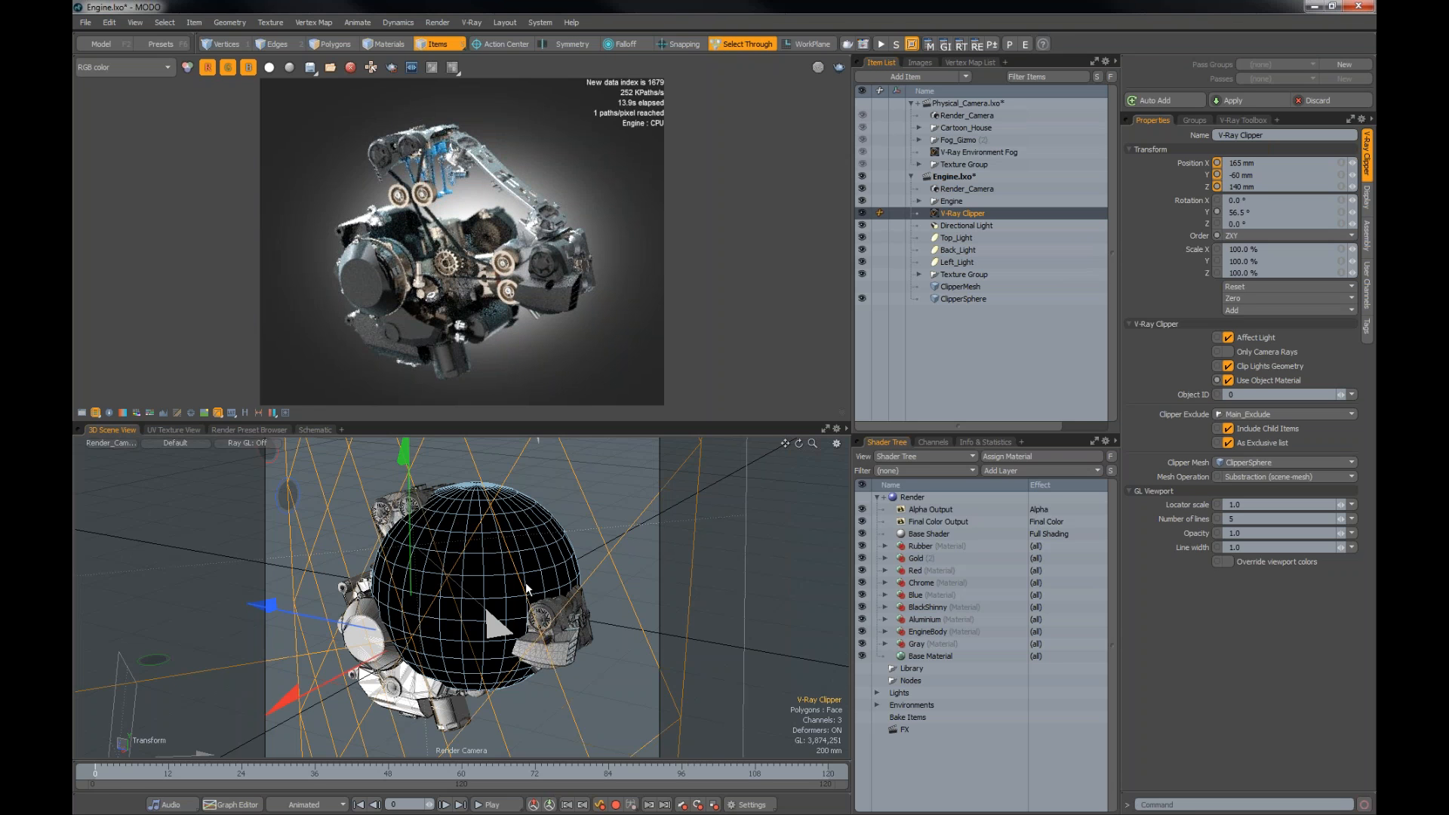
{"action": "key", "text": "alt+Tab"}
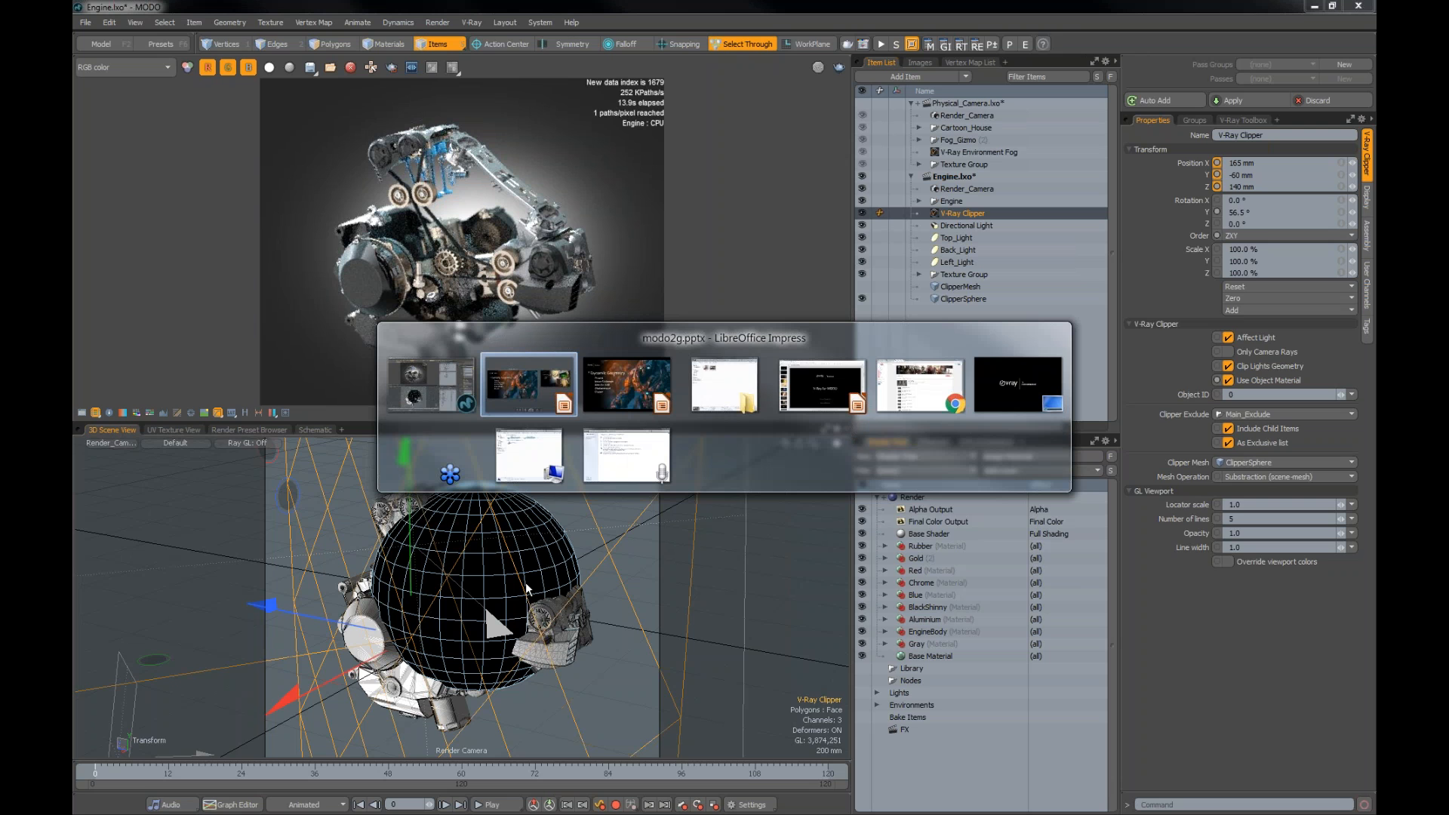
{"action": "key", "text": "Right"}
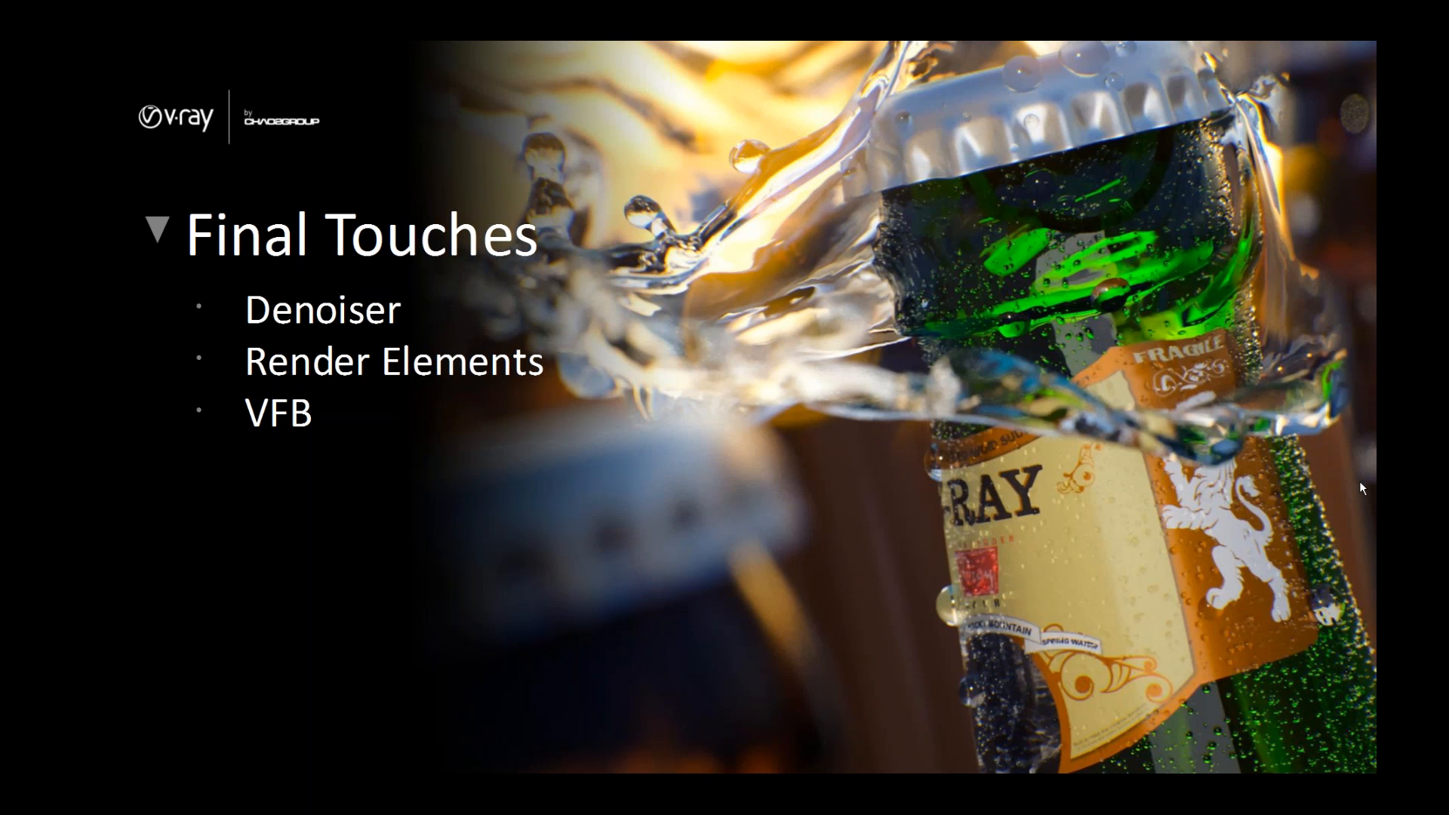
Step: Switch back to MODO and open the Beer_Bottles.lxo scene
{"action": "key", "text": "alt+Tab"}
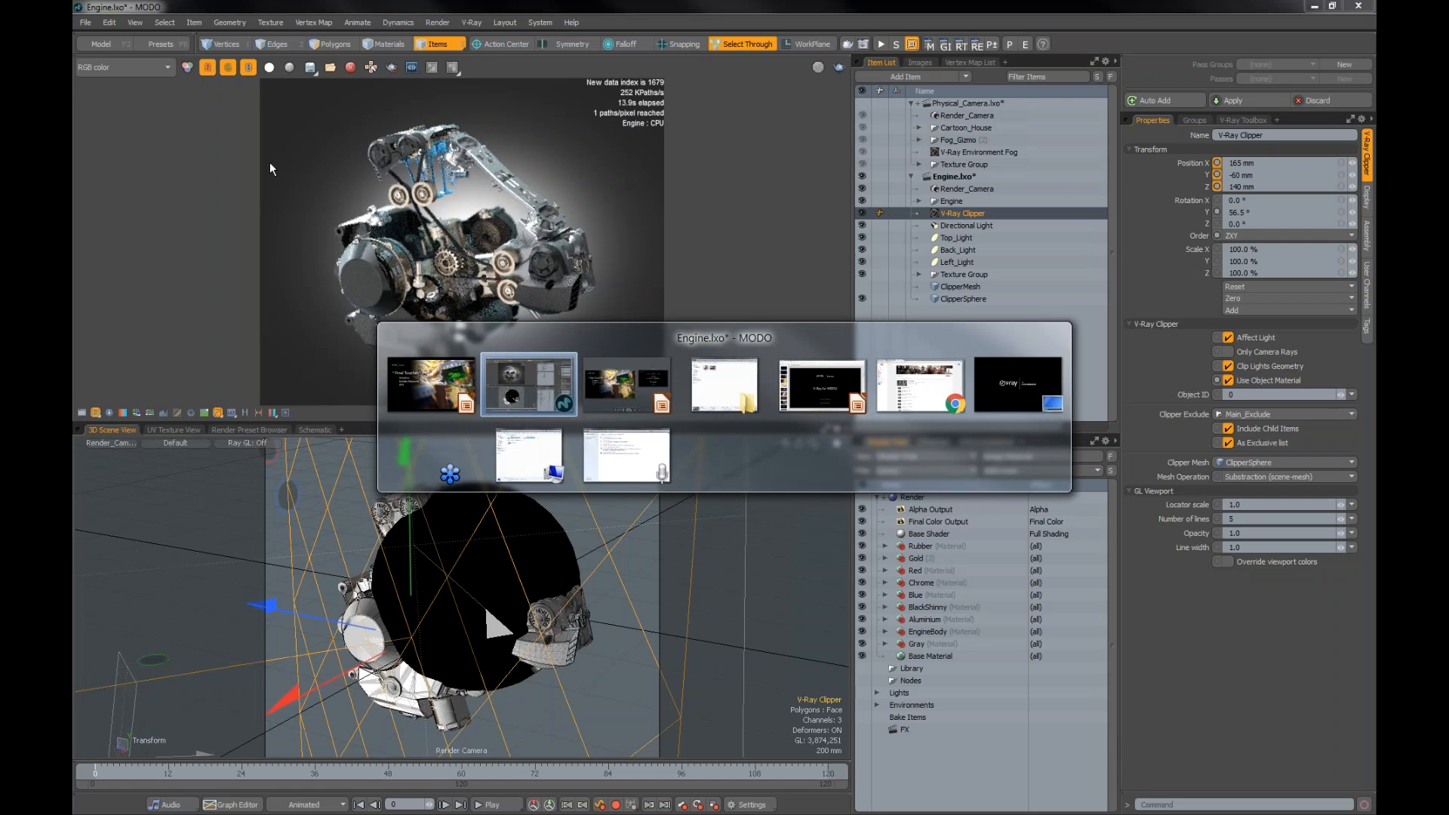
{"action": "key", "text": "alt+Tab"}
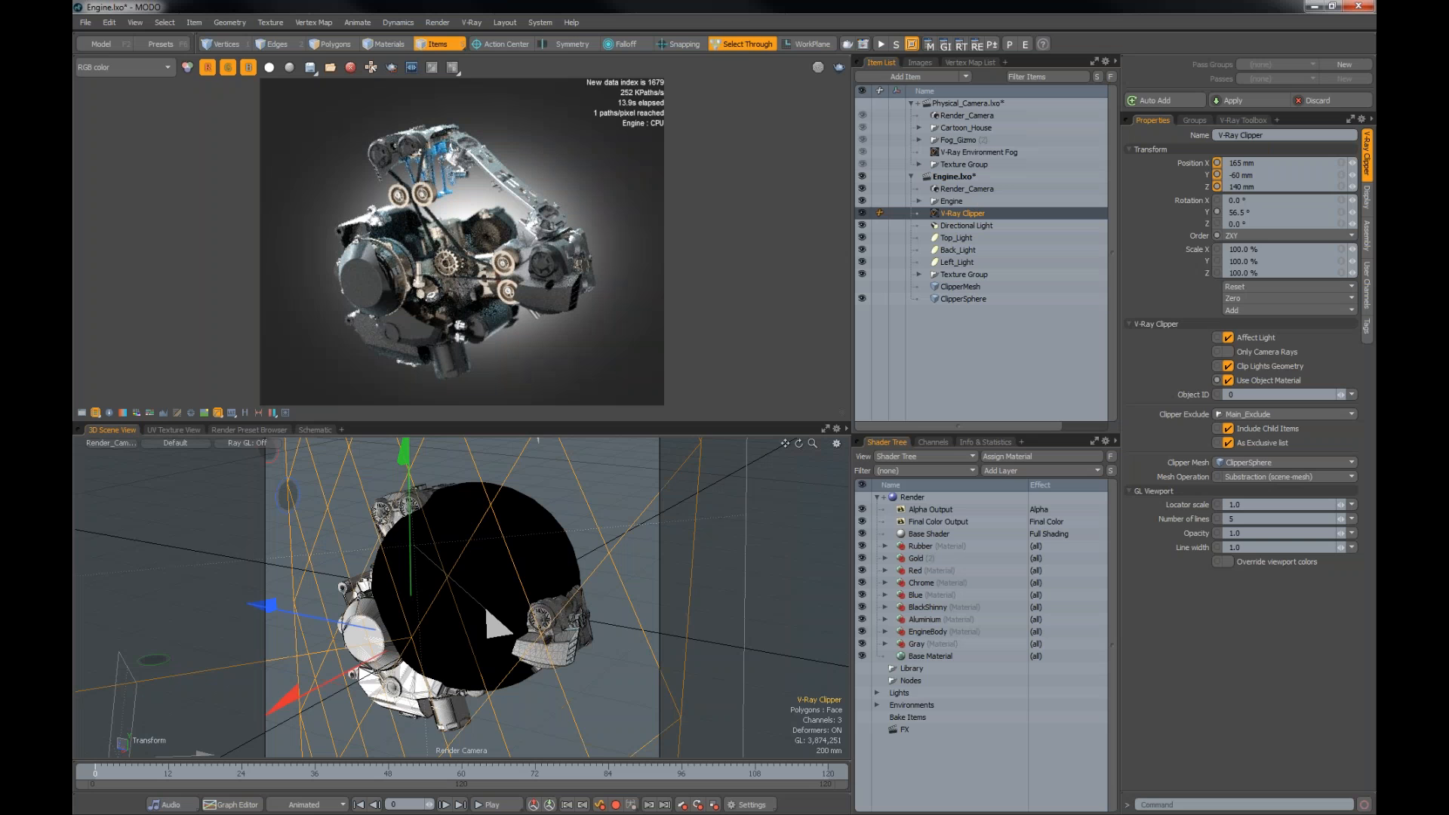
{"action": "left_click", "coordinate": [85, 22]}
{"action": "left_click", "coordinate": [113, 73]}
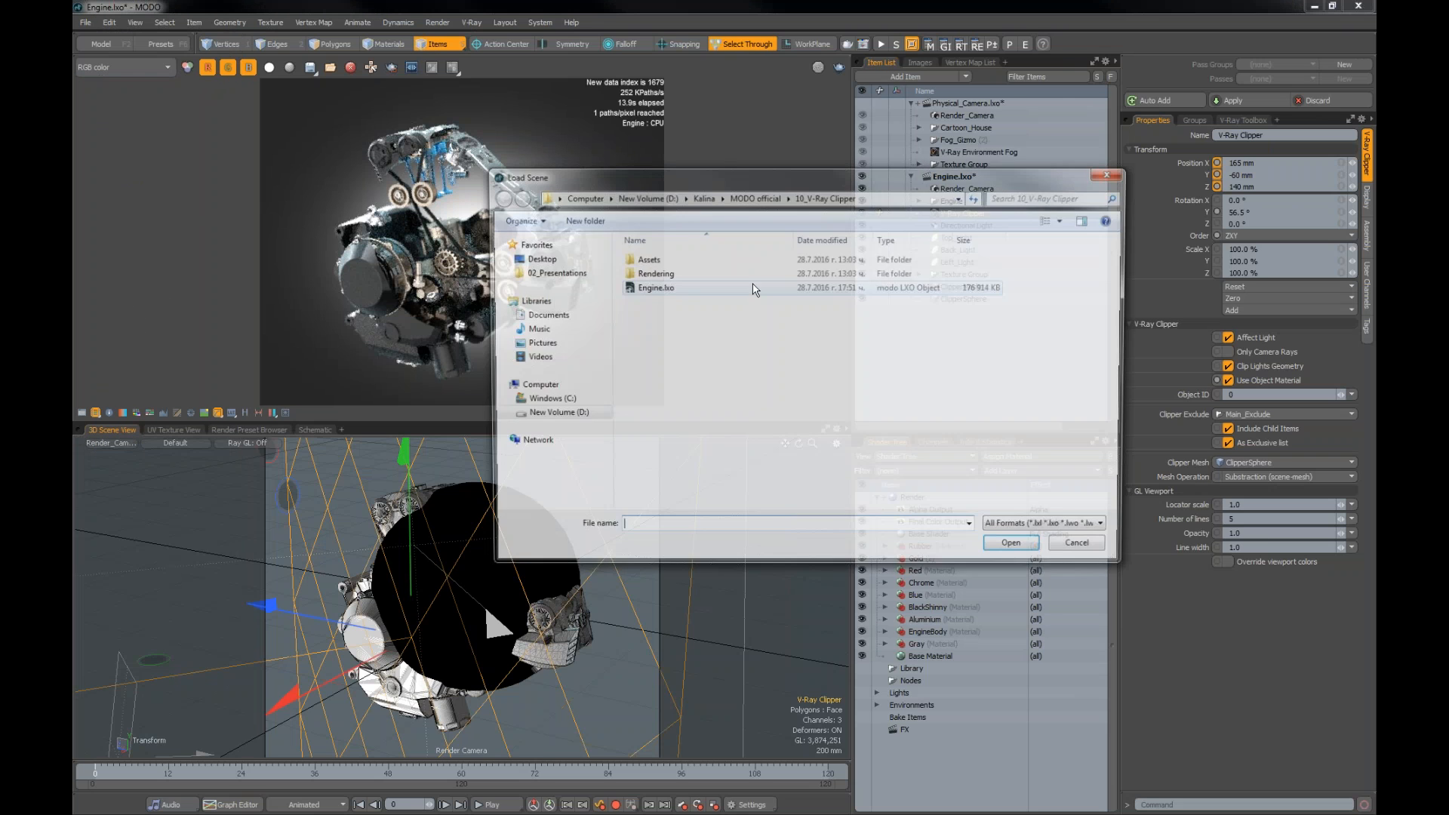
{"action": "left_click", "coordinate": [750, 196]}
{"action": "double_click", "coordinate": [649, 418]}
{"action": "left_click", "coordinate": [662, 287]}
{"action": "left_click", "coordinate": [1018, 550]}
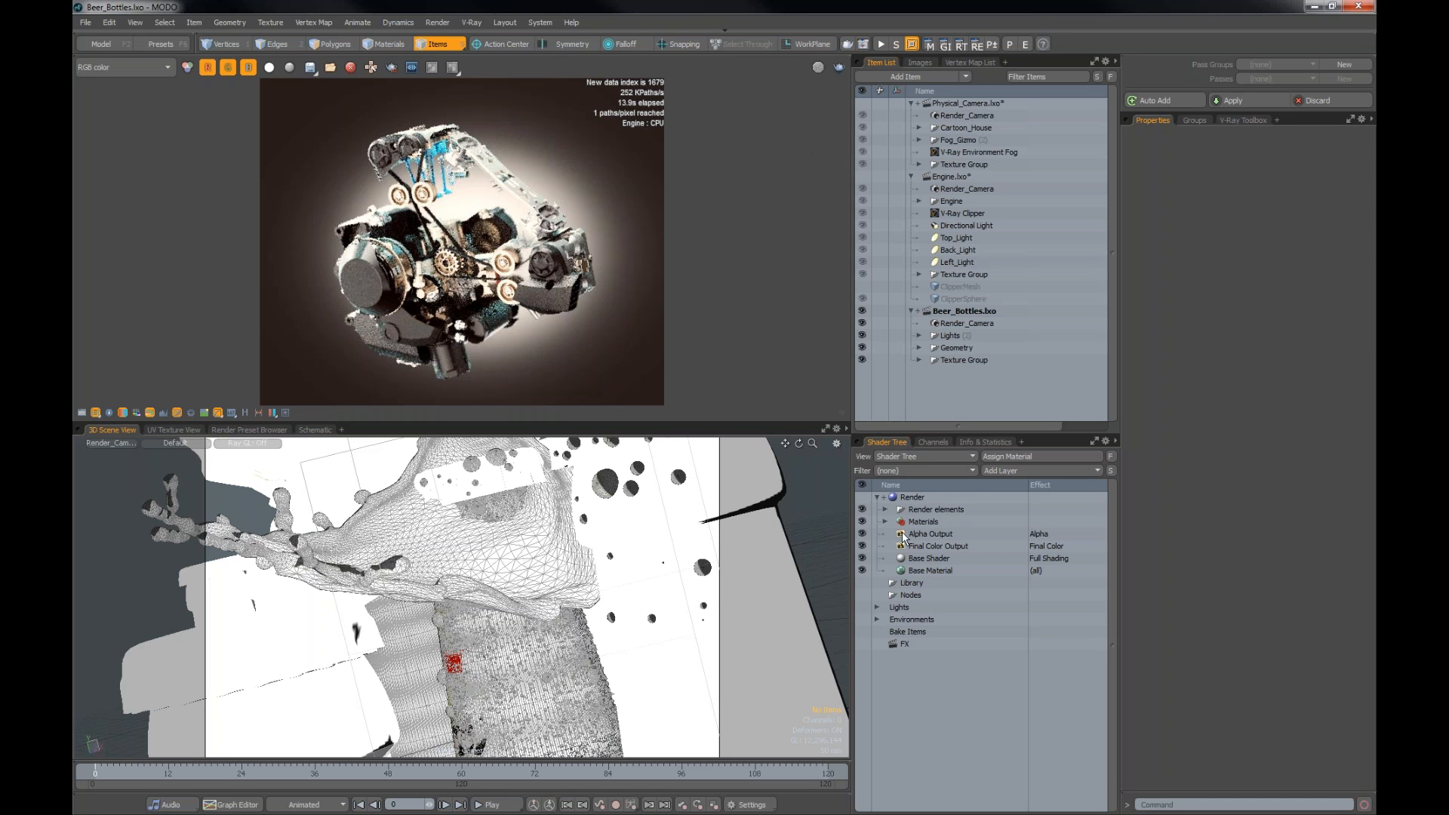
Step: Examine the V-Ray image sampler and denoiser post-process settings of the beer bottle scene
{"action": "left_click", "coordinate": [864, 510]}
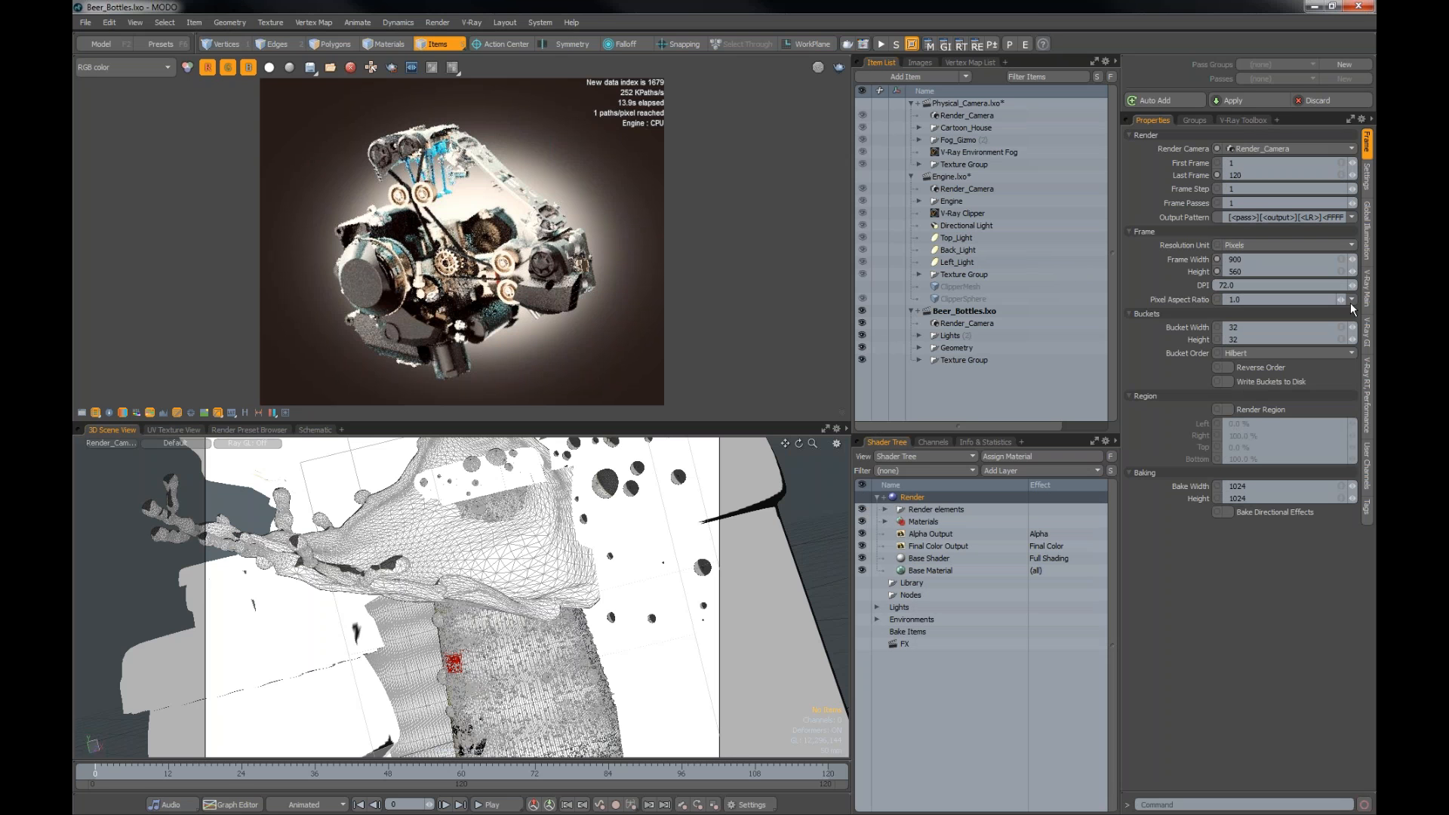
{"action": "left_click", "coordinate": [1368, 297]}
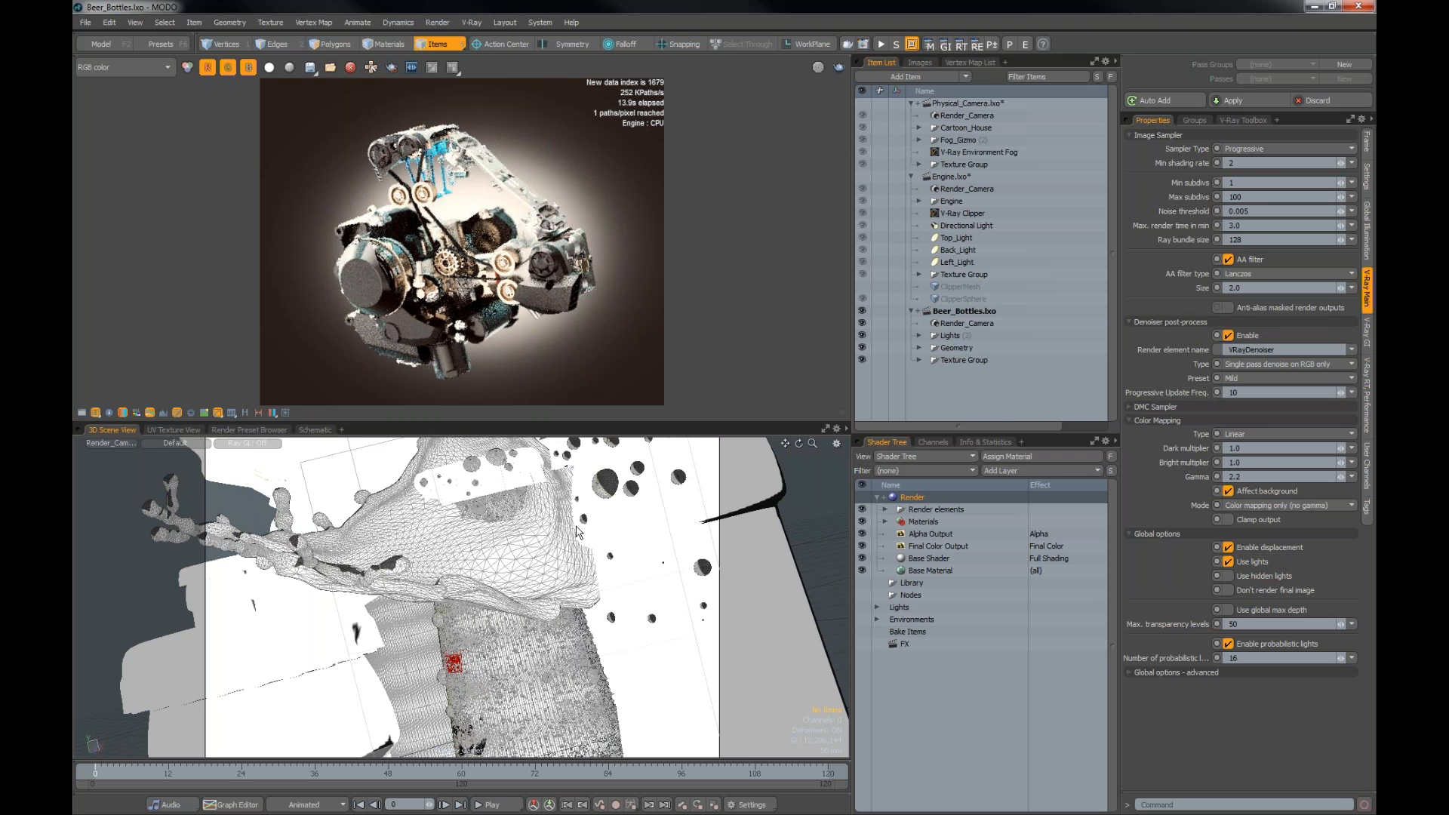
{"action": "left_click", "coordinate": [562, 564]}
{"action": "left_click", "coordinate": [561, 563]}
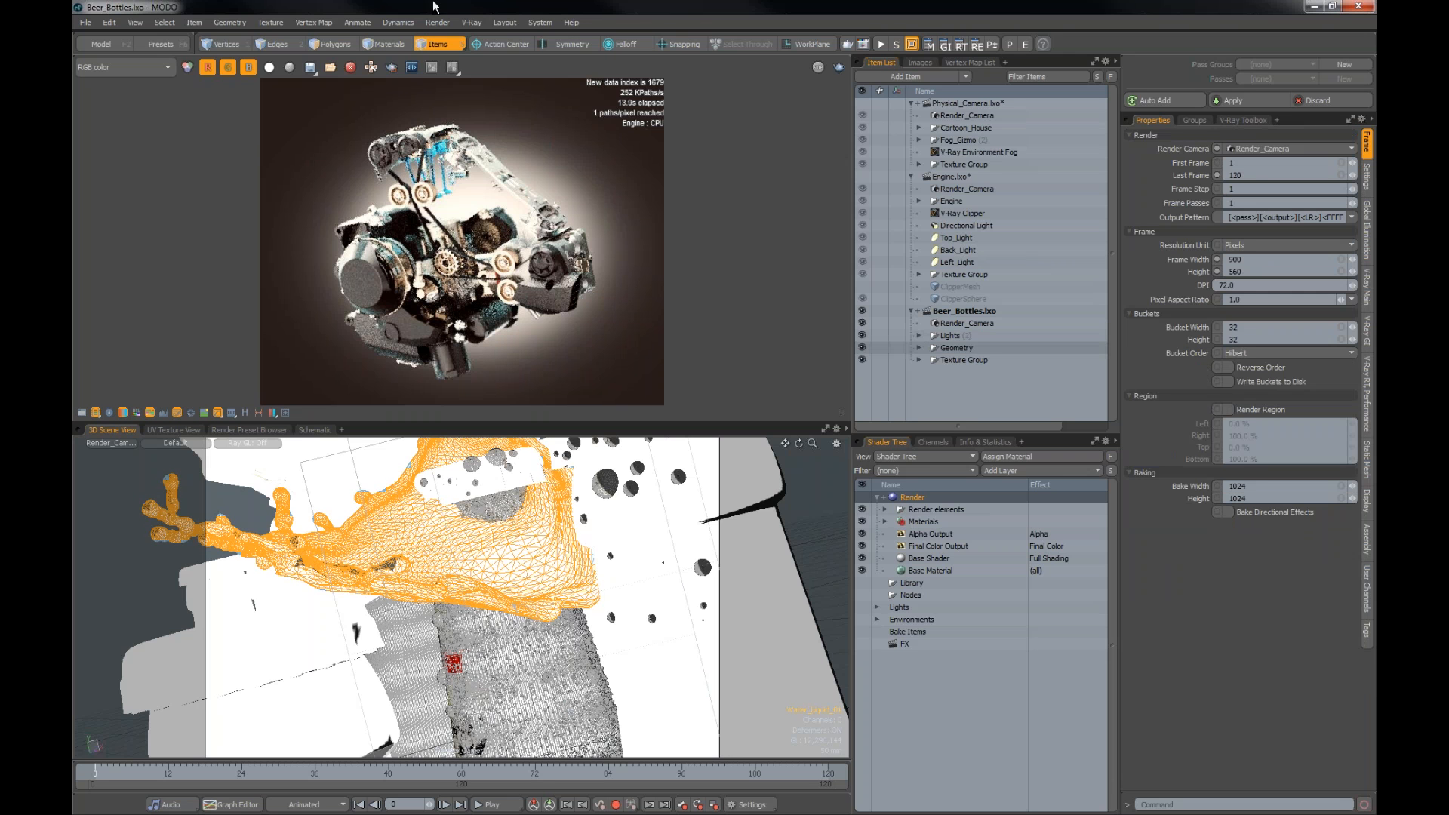
Step: Load the 900 x 560 beer bottle render from the frame buffer history and enlarge the frame buffer area
{"action": "left_click", "coordinate": [246, 412]}
{"action": "left_click", "coordinate": [87, 266]}
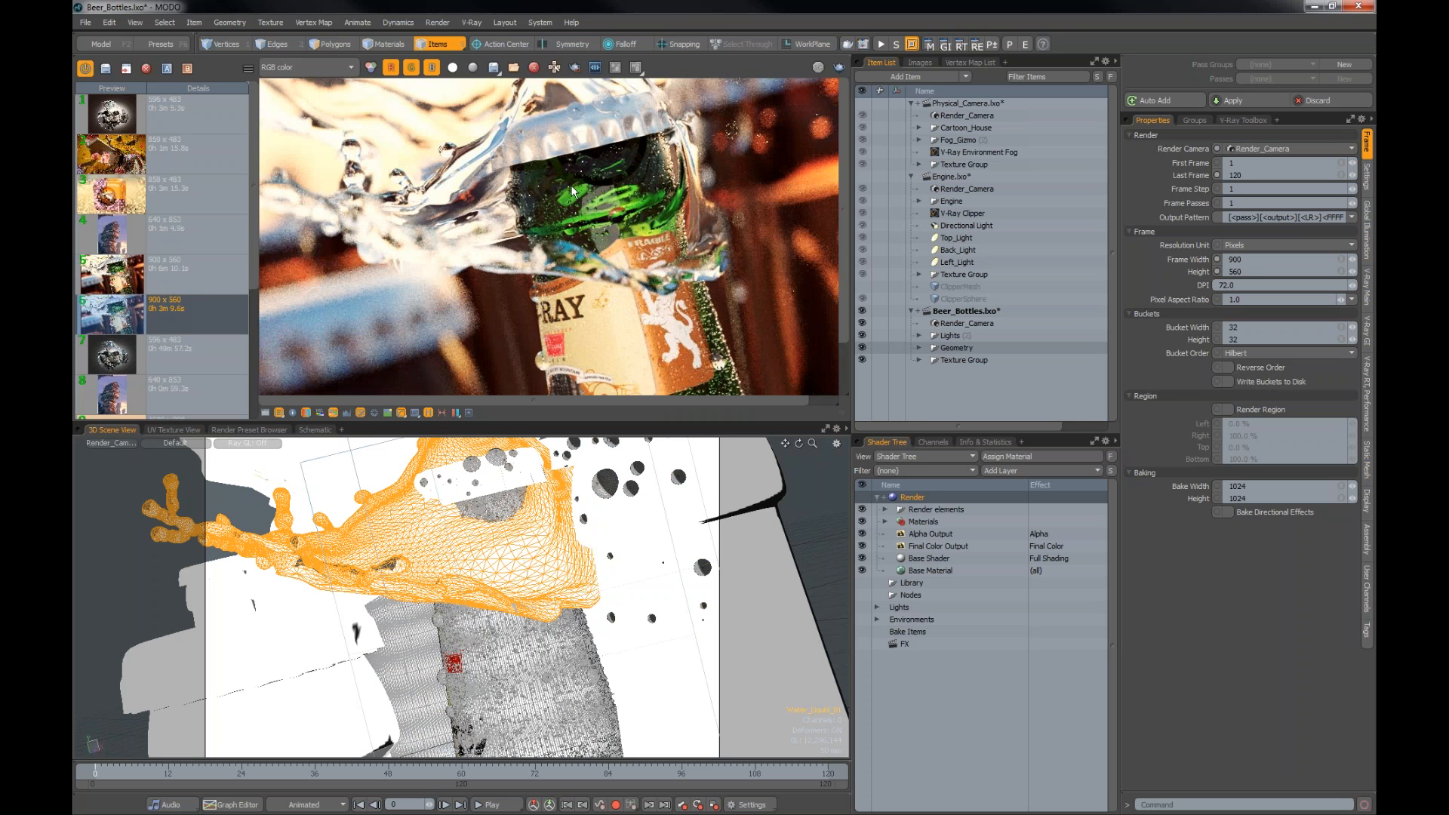
{"action": "left_click_drag", "start_coordinate": [627, 433], "coordinate": [628, 498]}
Step: Compare the VRayDenoiser render element with the RGB color result of the bottle render
{"action": "left_click", "coordinate": [320, 68]}
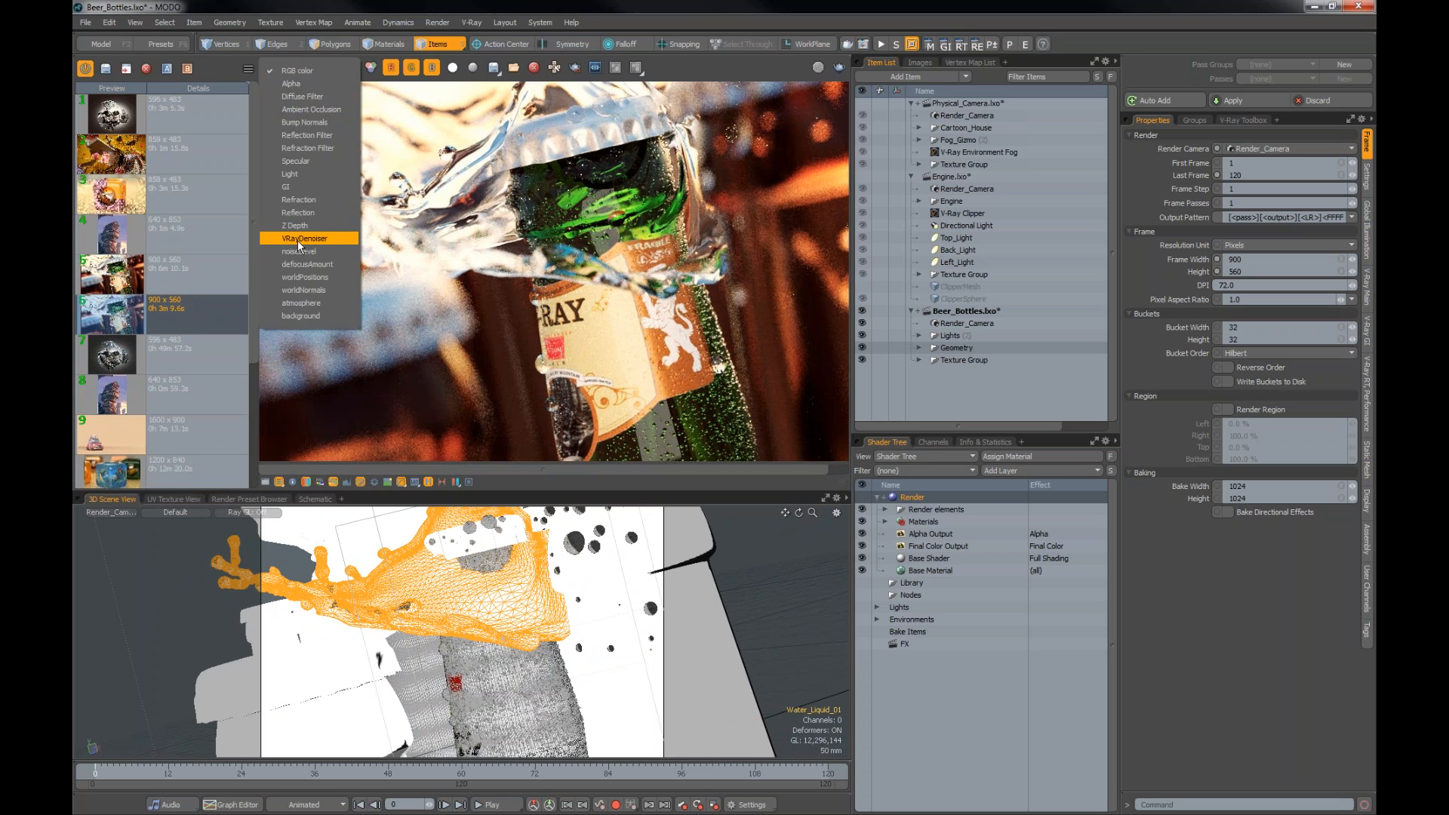
{"action": "left_click", "coordinate": [320, 237]}
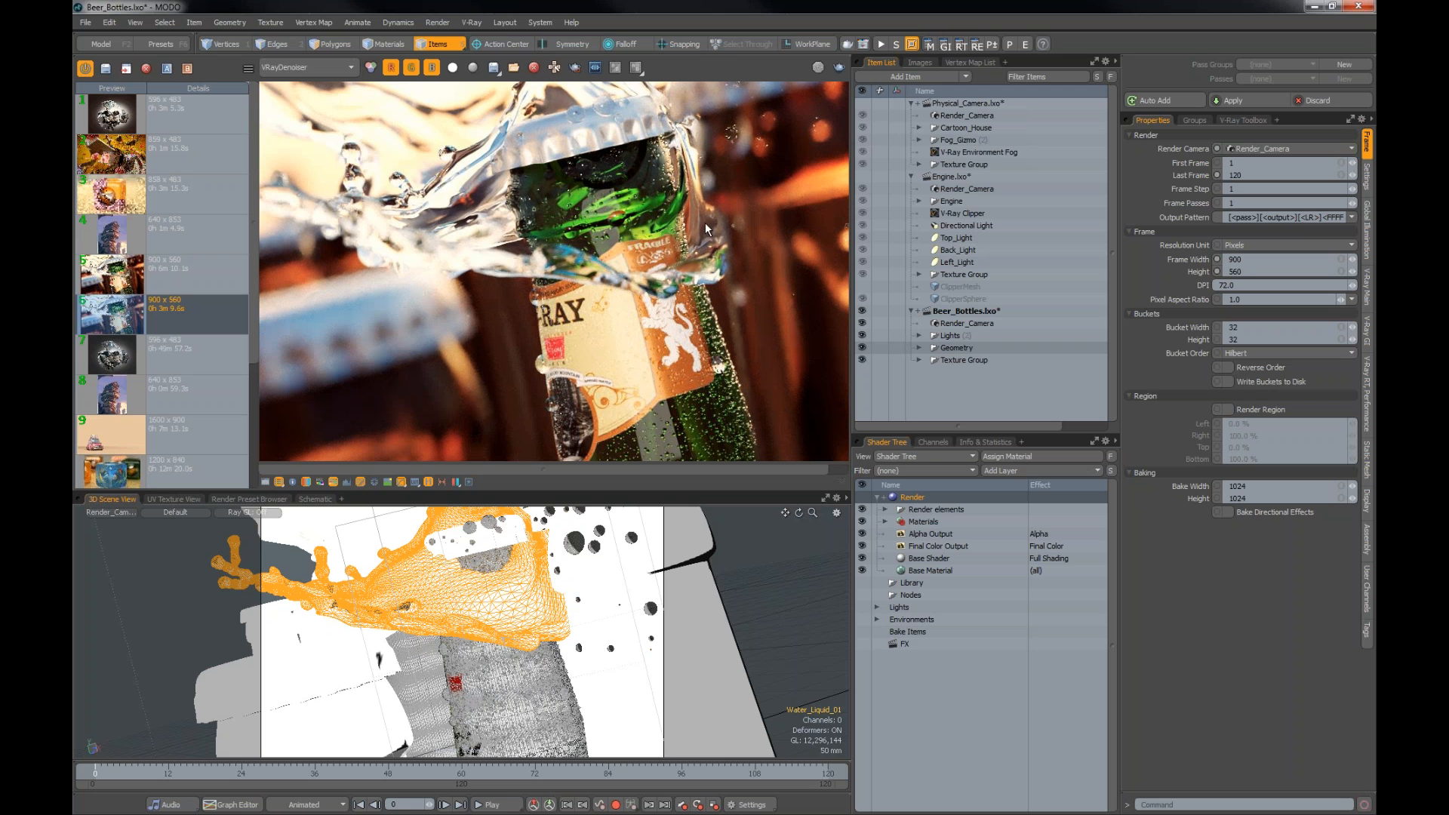
{"action": "left_click", "coordinate": [314, 68]}
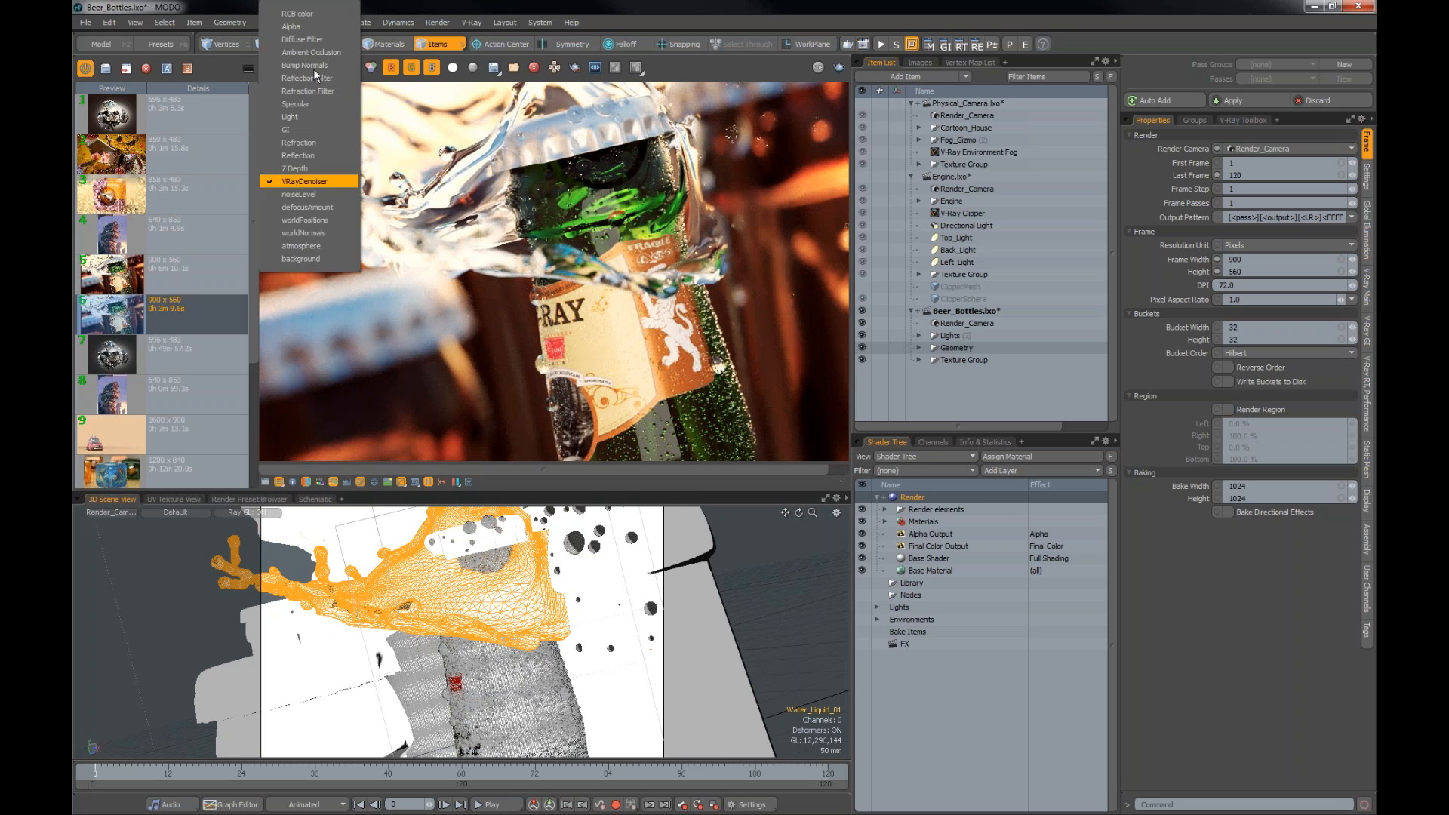
{"action": "left_click", "coordinate": [299, 15]}
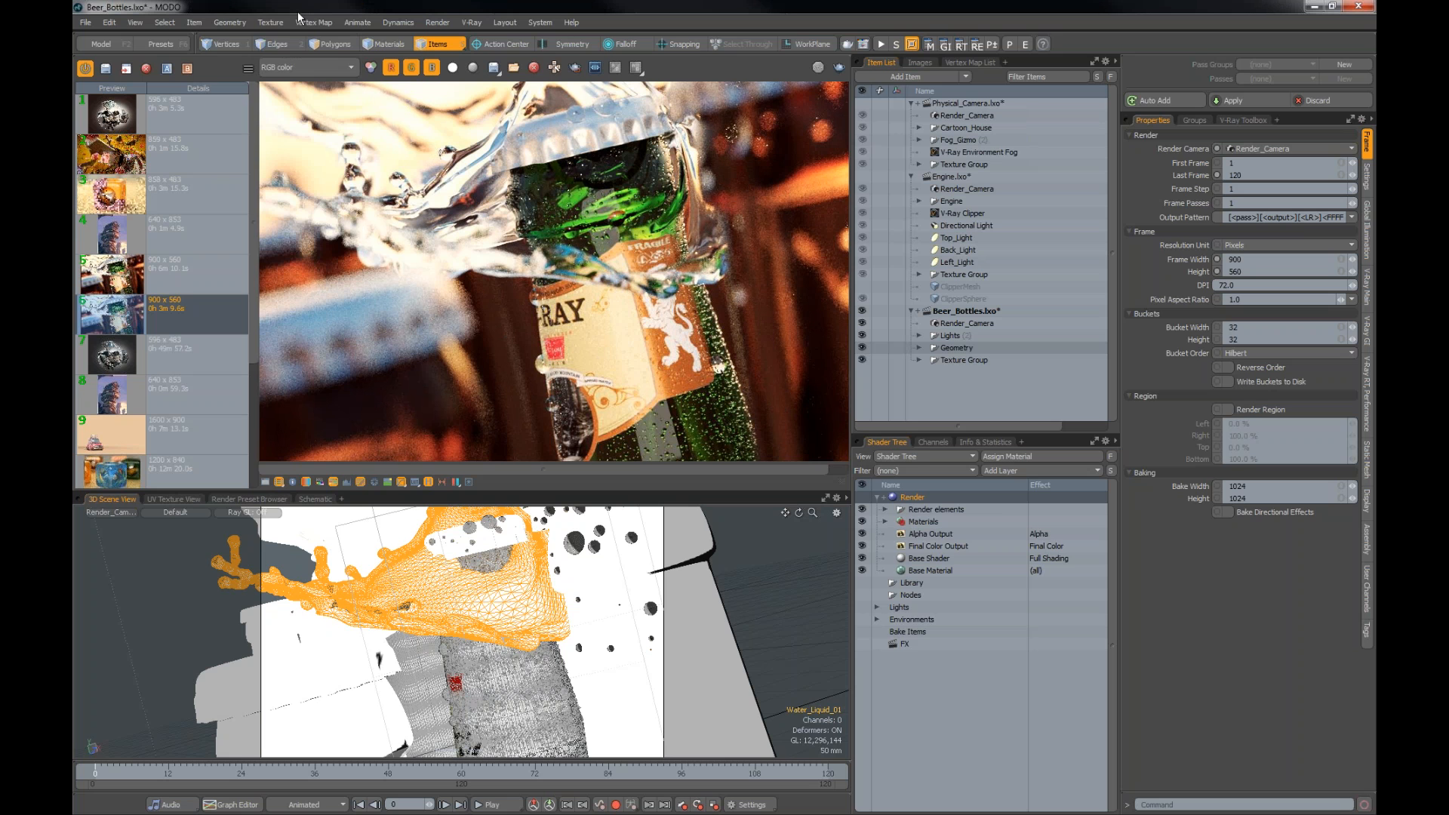
Step: Display the VRayDenoiser render element of the bottle render, set the denoiser preset to Strong, and update the denoised result
{"action": "left_click", "coordinate": [301, 67]}
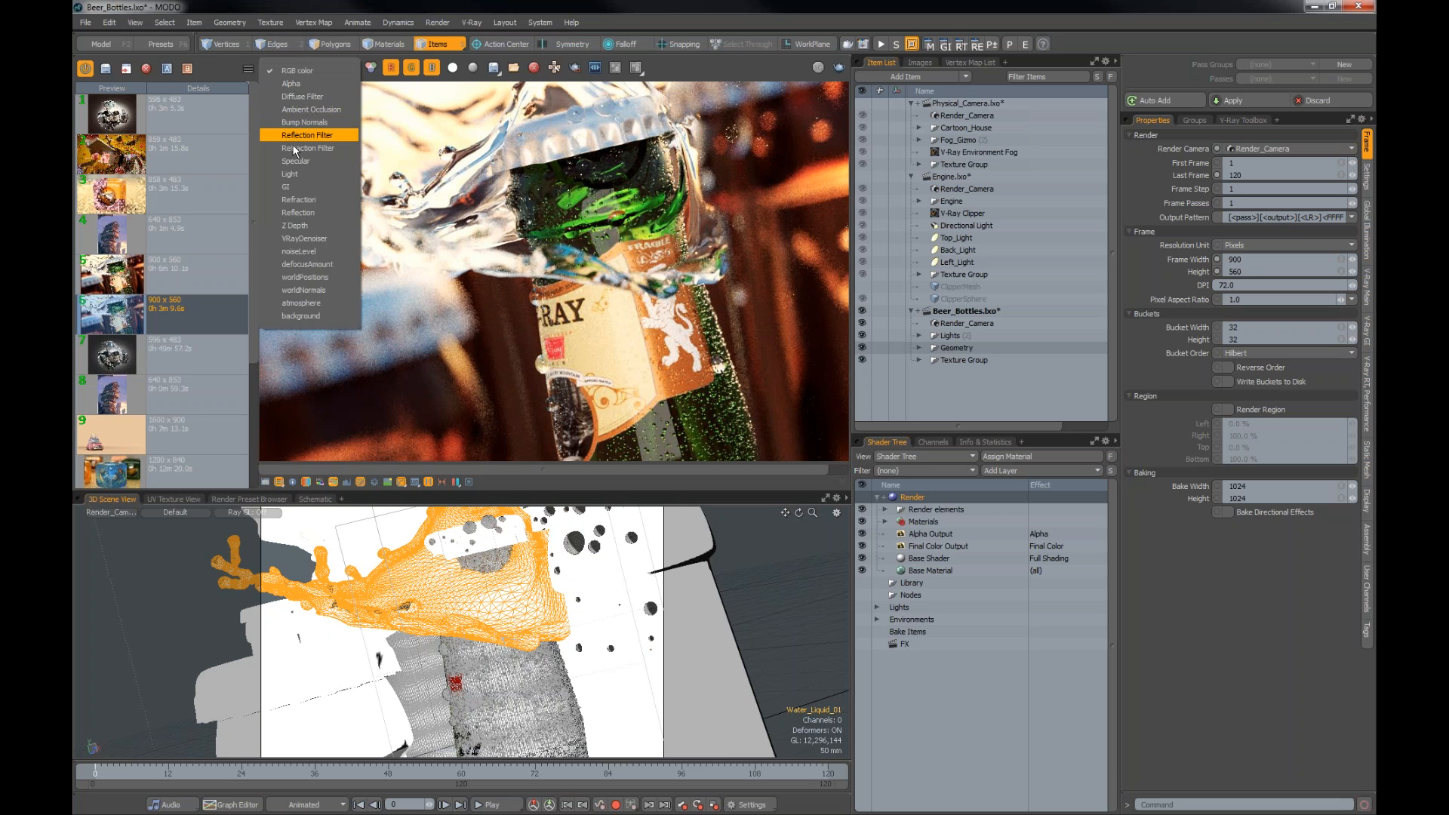
{"action": "left_click", "coordinate": [297, 237]}
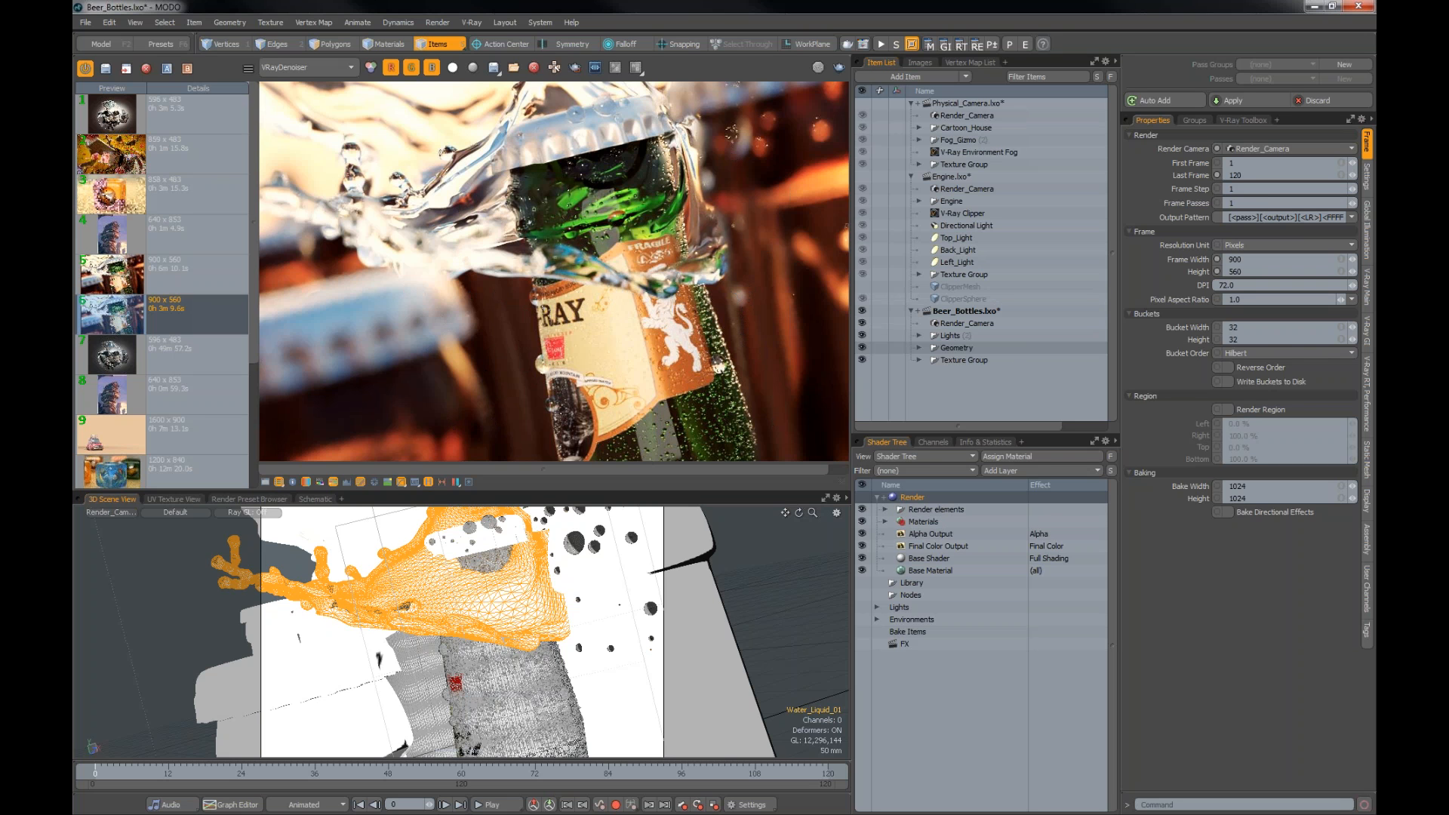
{"action": "left_click", "coordinate": [1367, 288]}
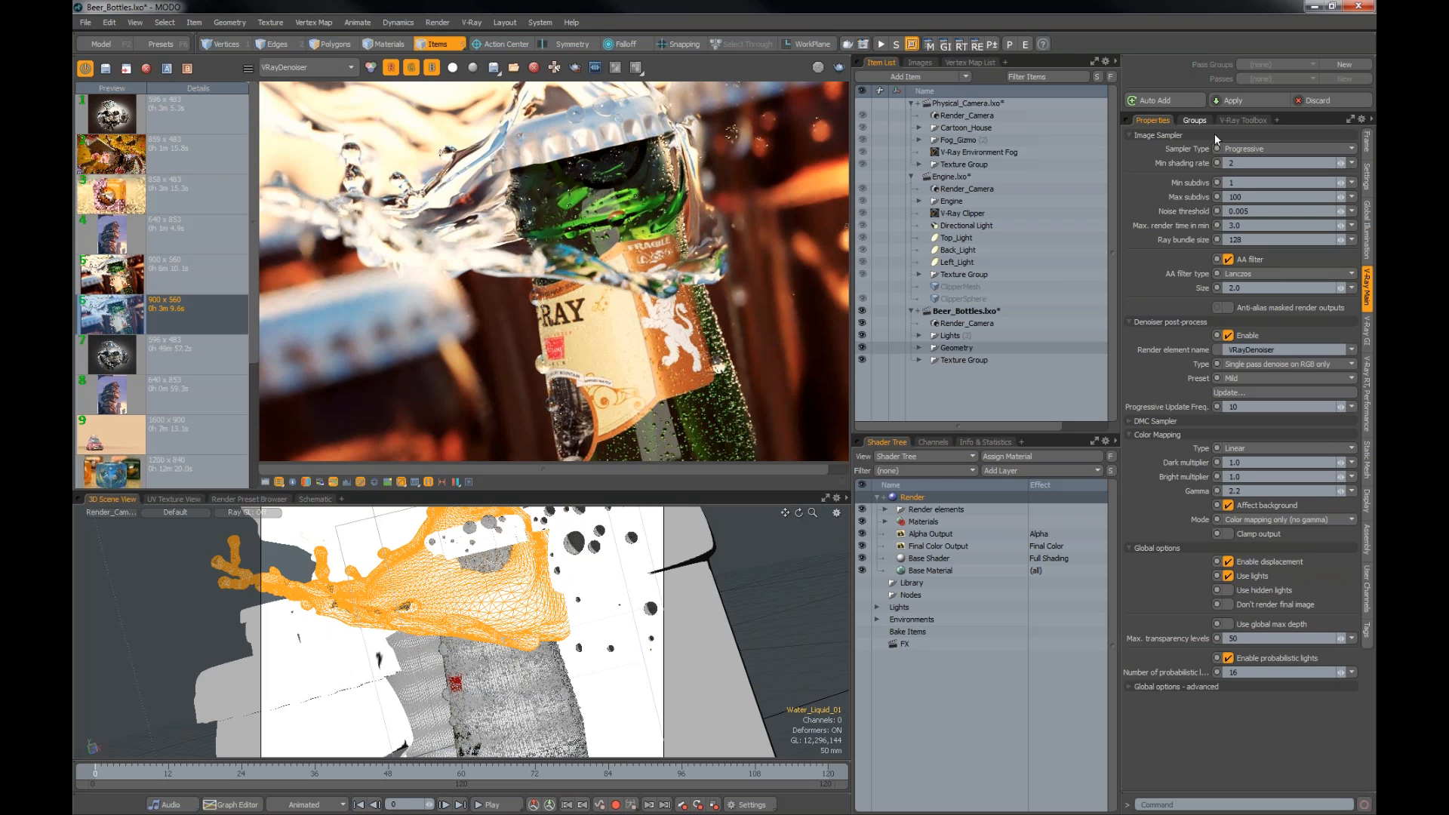
{"action": "left_click", "coordinate": [1236, 379]}
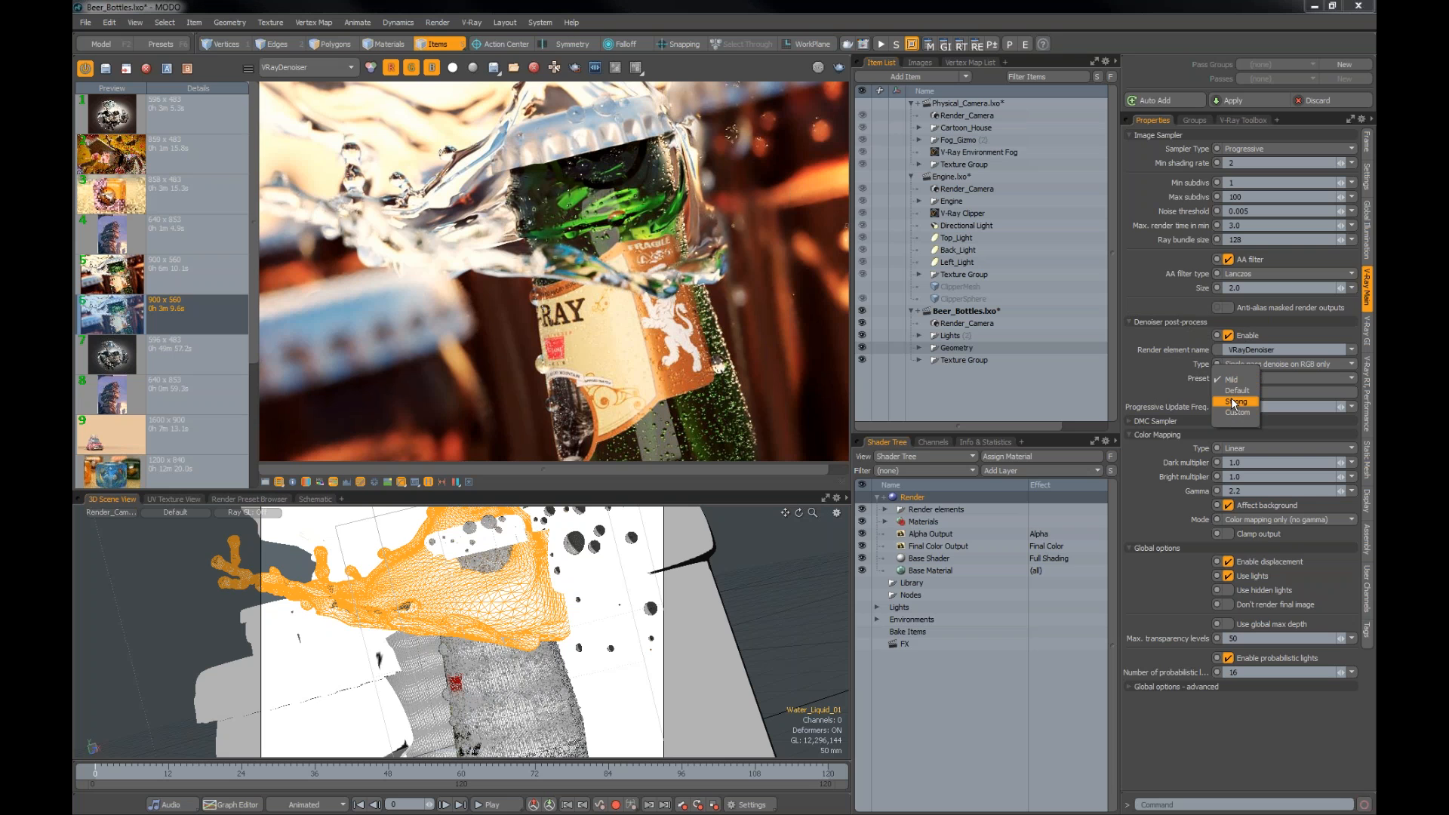
{"action": "left_click", "coordinate": [1234, 403]}
{"action": "left_click", "coordinate": [1238, 392]}
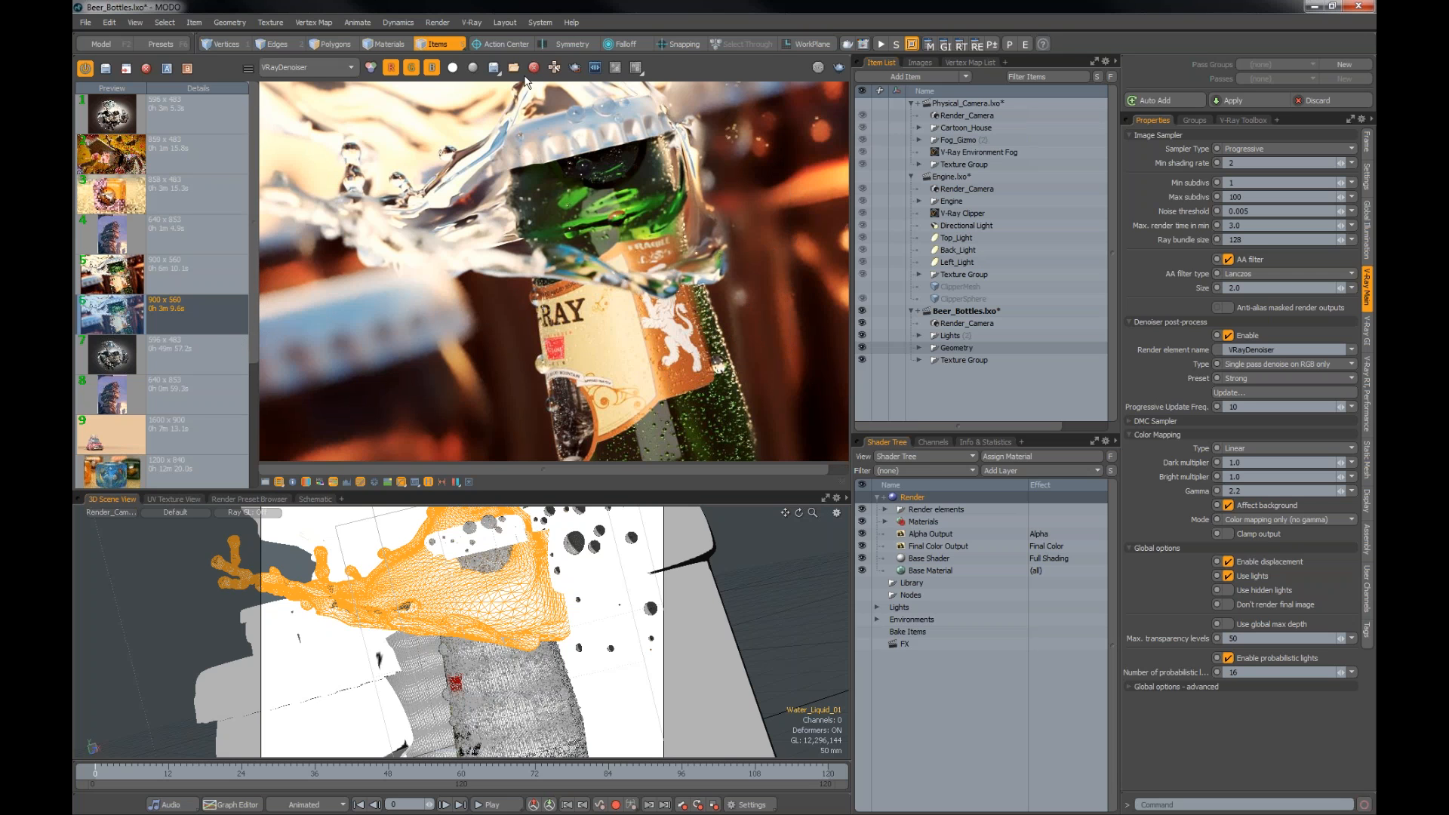
Step: Load the other 900 x 560 bottle render from the history and update its denoising with the VRayDenoiser element displayed
{"action": "left_click", "coordinate": [199, 284]}
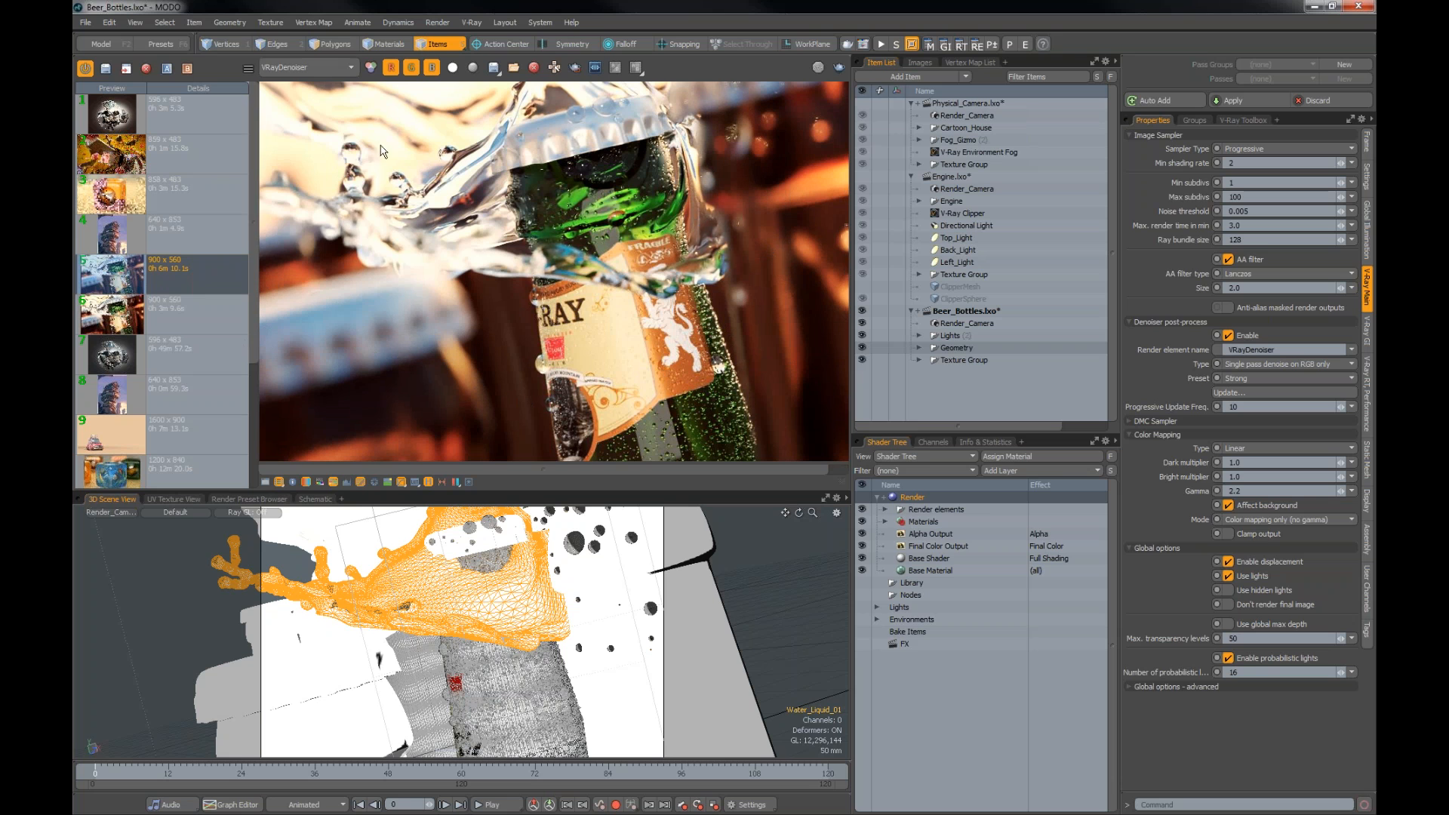
{"action": "left_click", "coordinate": [302, 67]}
{"action": "left_click", "coordinate": [301, 14]}
{"action": "left_click", "coordinate": [302, 67]}
{"action": "left_click", "coordinate": [299, 237]}
{"action": "left_click", "coordinate": [1238, 392]}
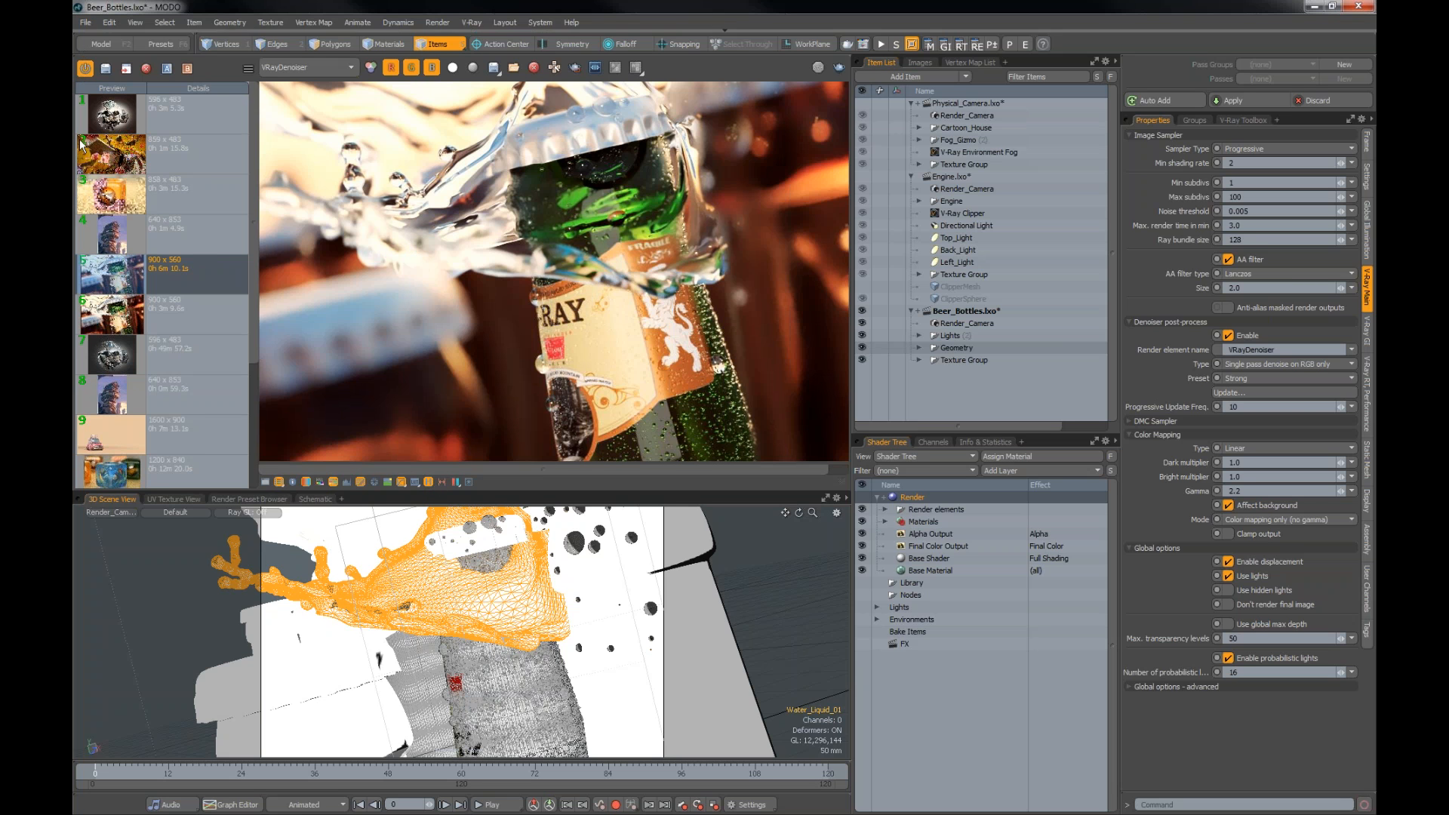
Step: Open the V-Ray frame buffer as a maximized separate window and show its color correction controls
{"action": "left_click", "coordinate": [864, 44]}
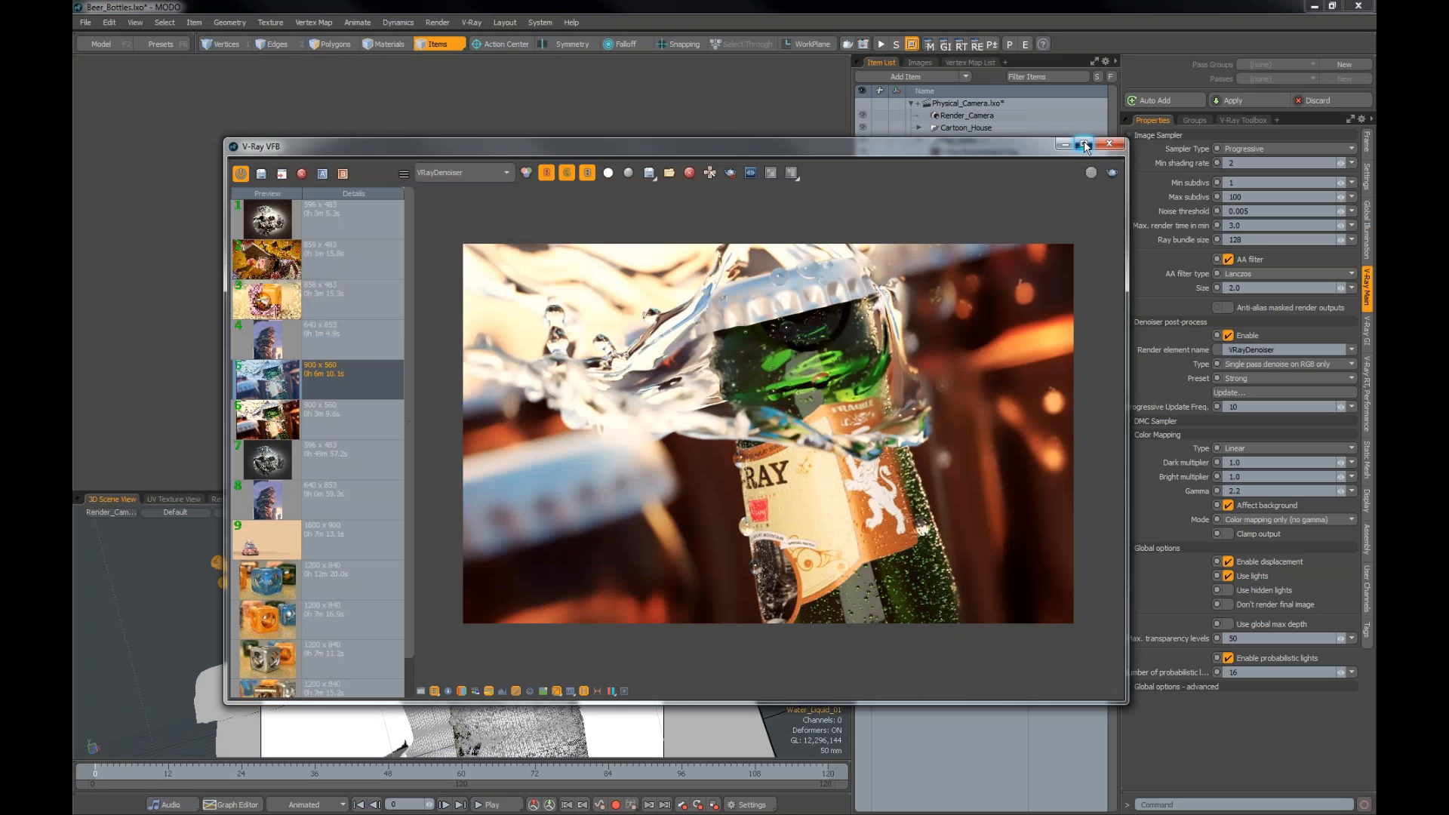
{"action": "left_click", "coordinate": [1083, 146]}
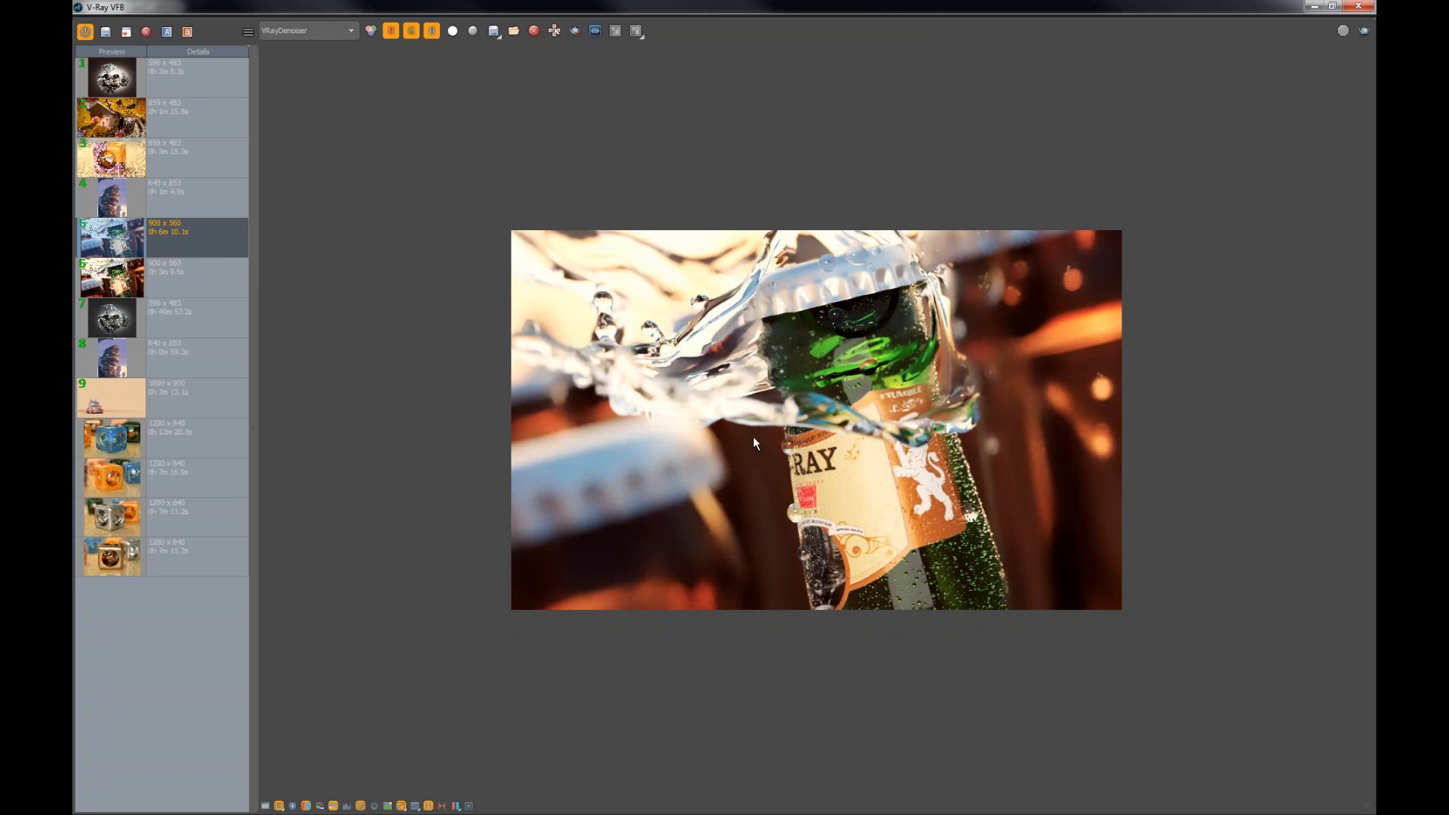
{"action": "scroll", "coordinate": [753, 437], "scroll_direction": "up", "scroll_amount": 2}
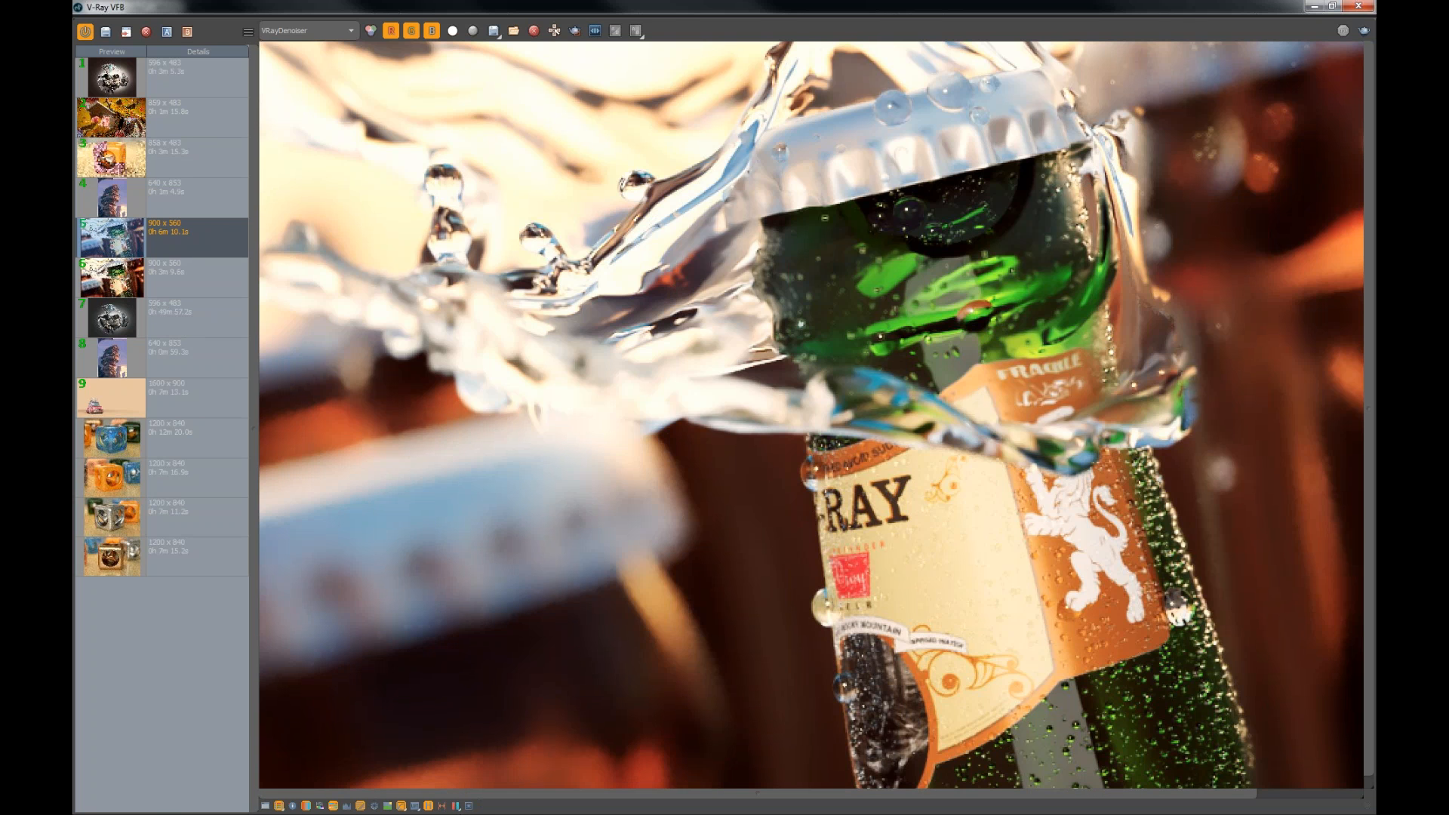
{"action": "left_click", "coordinate": [265, 806]}
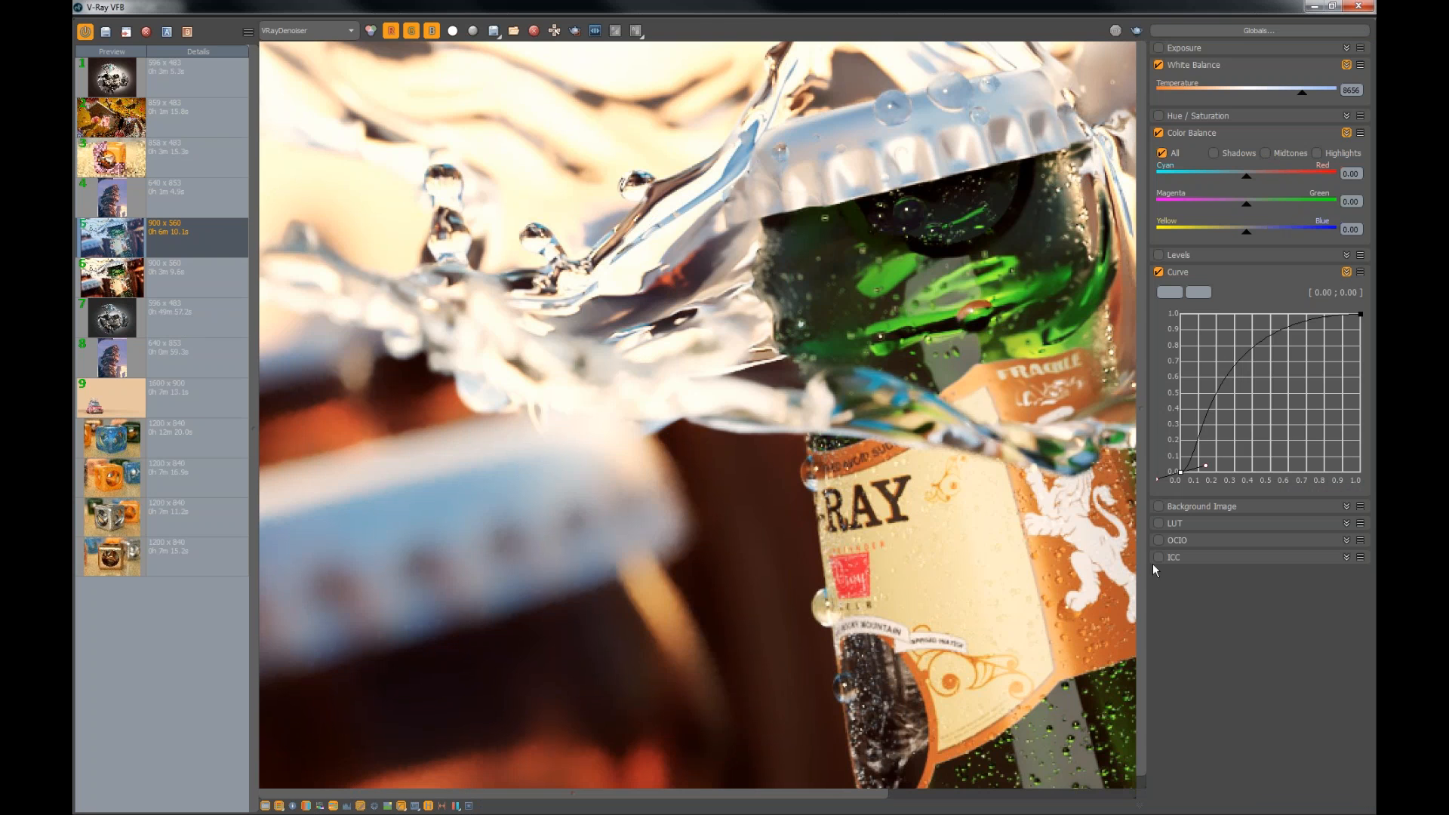
{"action": "middle_click_drag", "start_coordinate": [971, 510], "coordinate": [869, 510]}
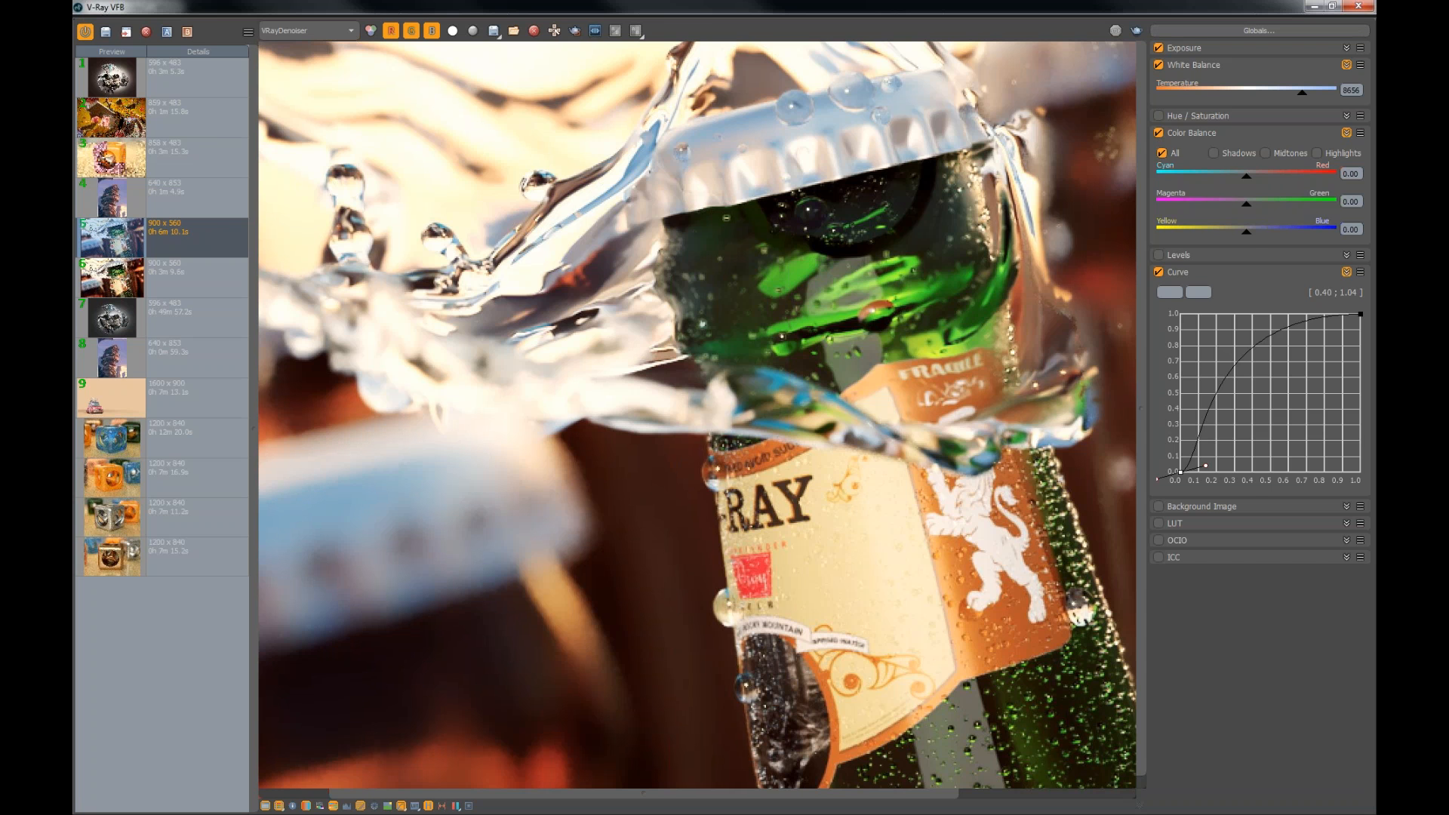
Step: Try an exposure correction on the bottle render and switch it off again
{"action": "left_click", "coordinate": [1200, 50]}
{"action": "left_click_drag", "start_coordinate": [1243, 79], "coordinate": [1290, 83]}
{"action": "left_click", "coordinate": [1158, 47]}
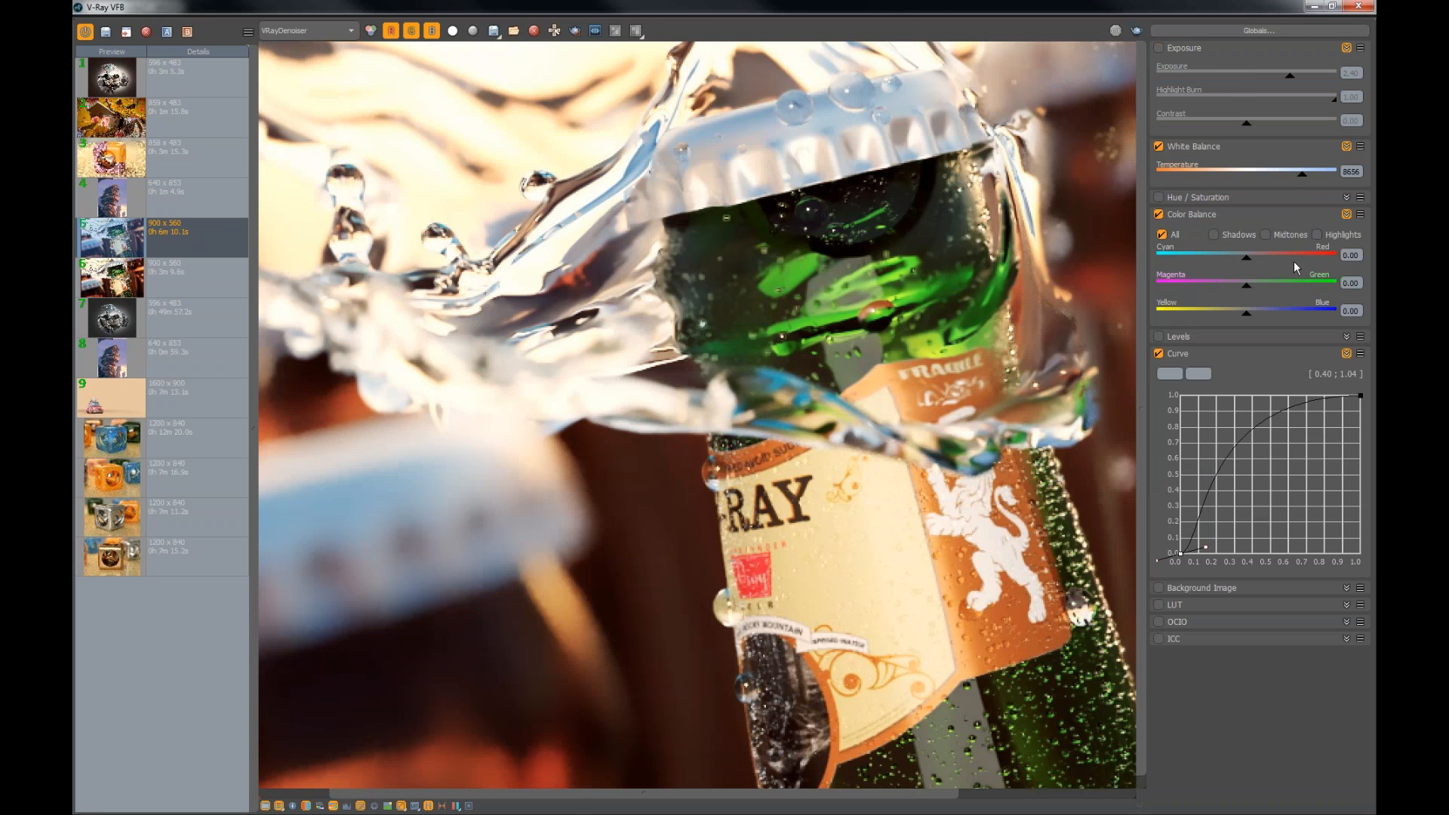
Step: Set the overall color balance to 0.44 on cyan-red and -0.18 on yellow-blue, and expand the LUT options
{"action": "left_click_drag", "start_coordinate": [1251, 261], "coordinate": [1313, 258]}
{"action": "left_click", "coordinate": [1198, 315]}
{"action": "left_click_drag", "start_coordinate": [1217, 320], "coordinate": [1230, 315]}
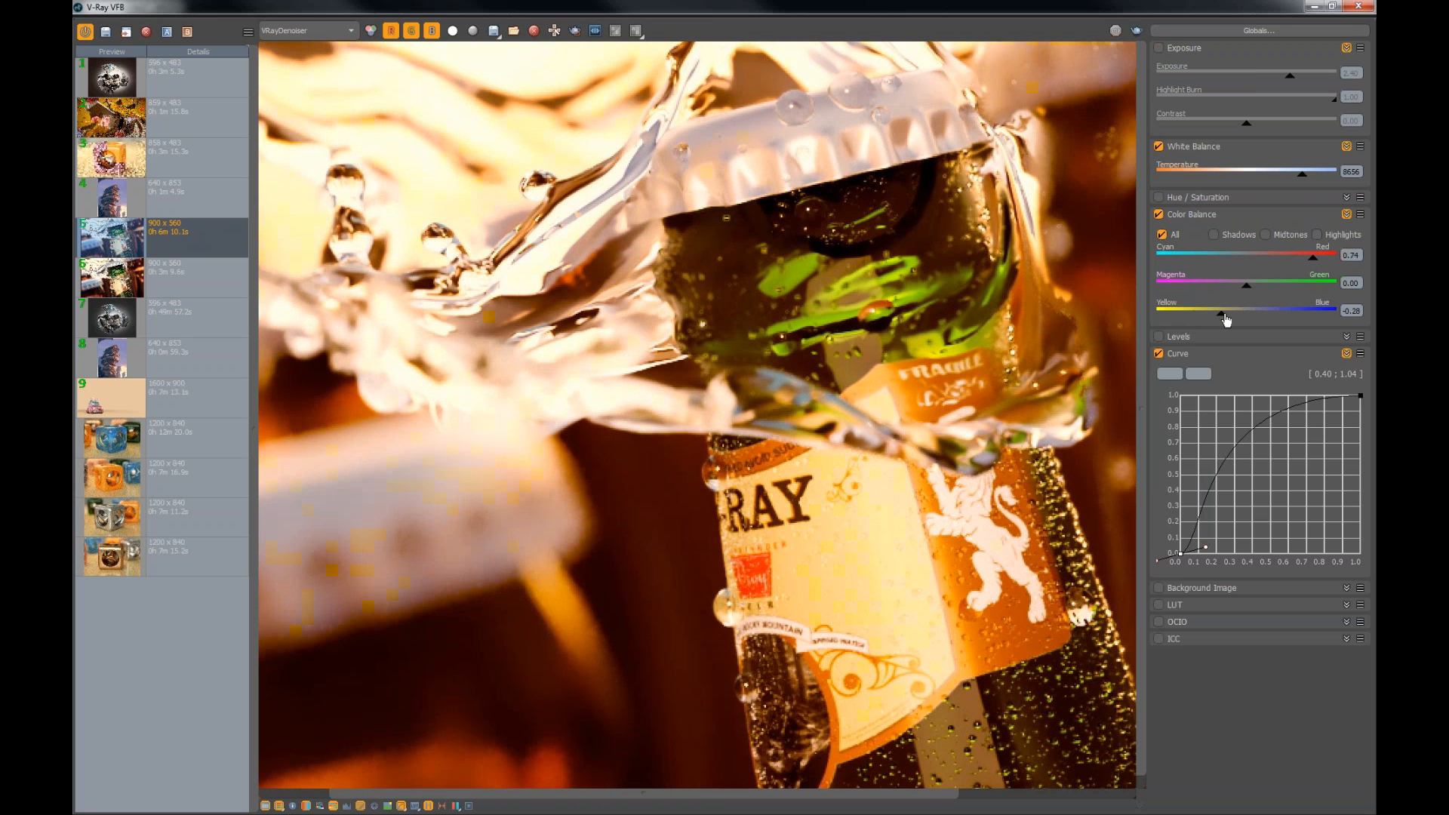
{"action": "left_click_drag", "start_coordinate": [1314, 257], "coordinate": [1287, 260]}
{"action": "left_click", "coordinate": [1200, 353]}
{"action": "left_click", "coordinate": [1200, 353]}
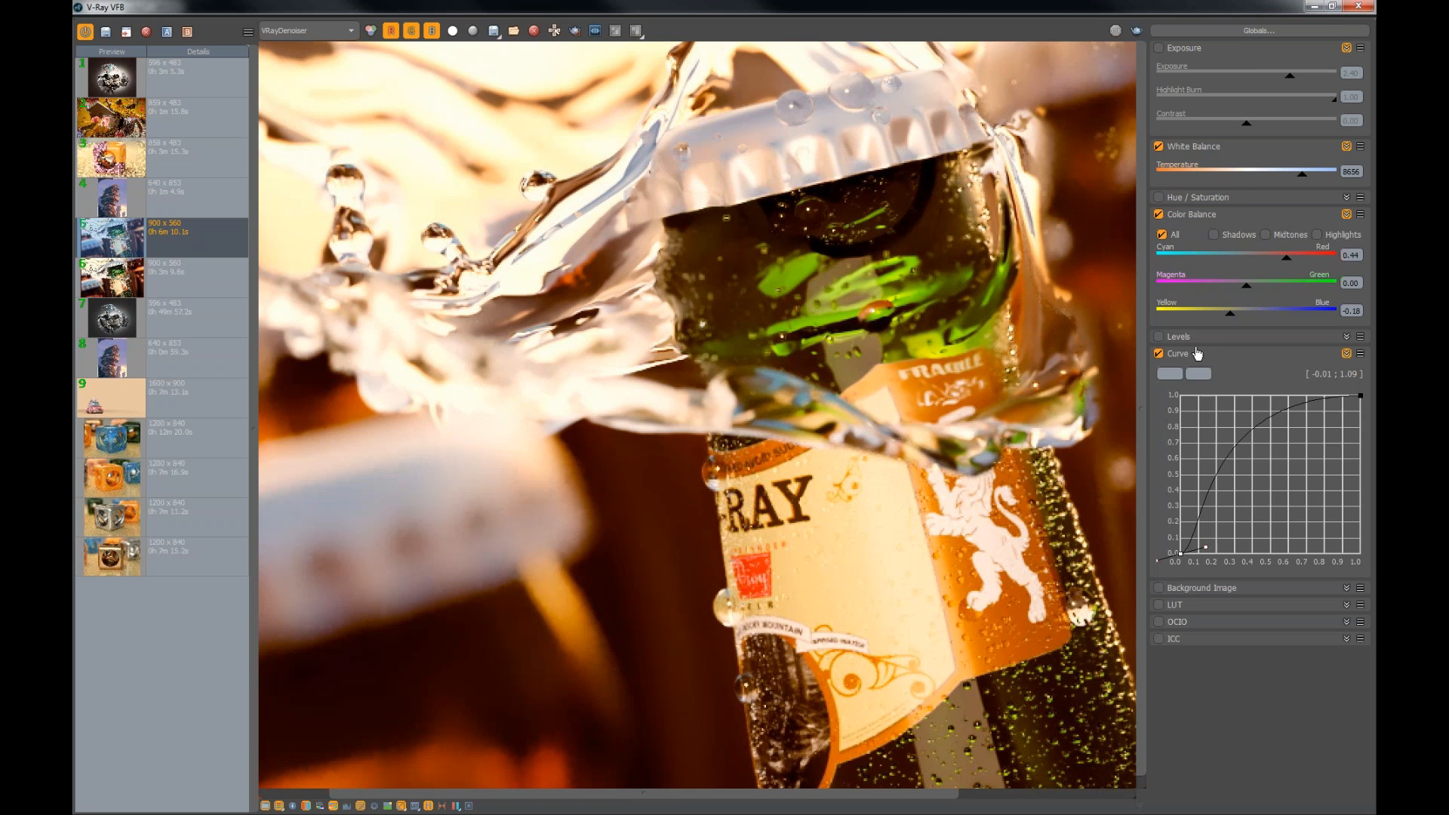
{"action": "left_click", "coordinate": [1187, 604]}
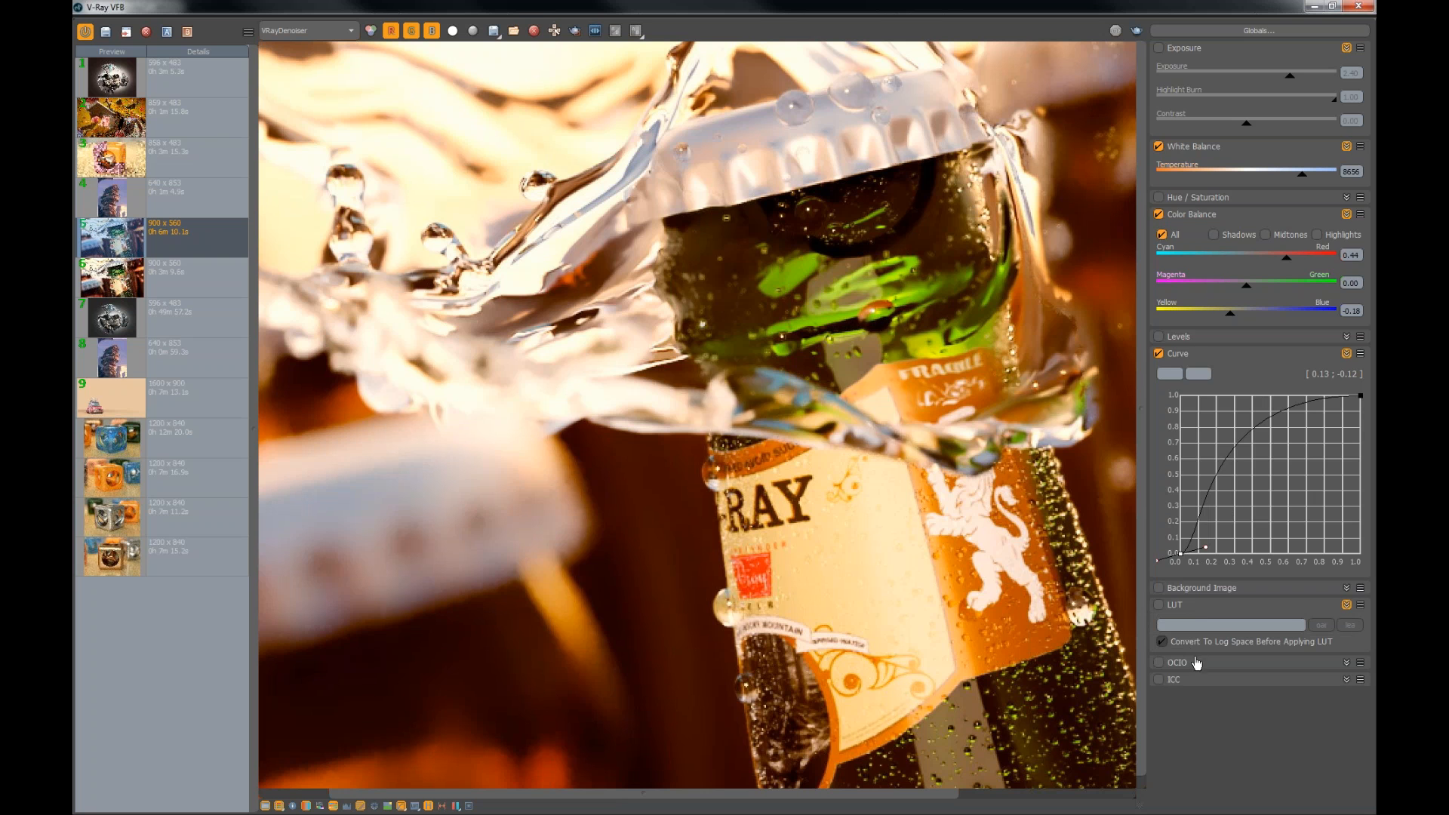
Step: Set the highlights color balance to 0.77 on cyan-red and -0.41 on yellow-blue
{"action": "left_click", "coordinate": [1319, 236]}
{"action": "left_click_drag", "start_coordinate": [1230, 263], "coordinate": [1316, 263]}
{"action": "left_click_drag", "start_coordinate": [1253, 320], "coordinate": [1209, 314]}
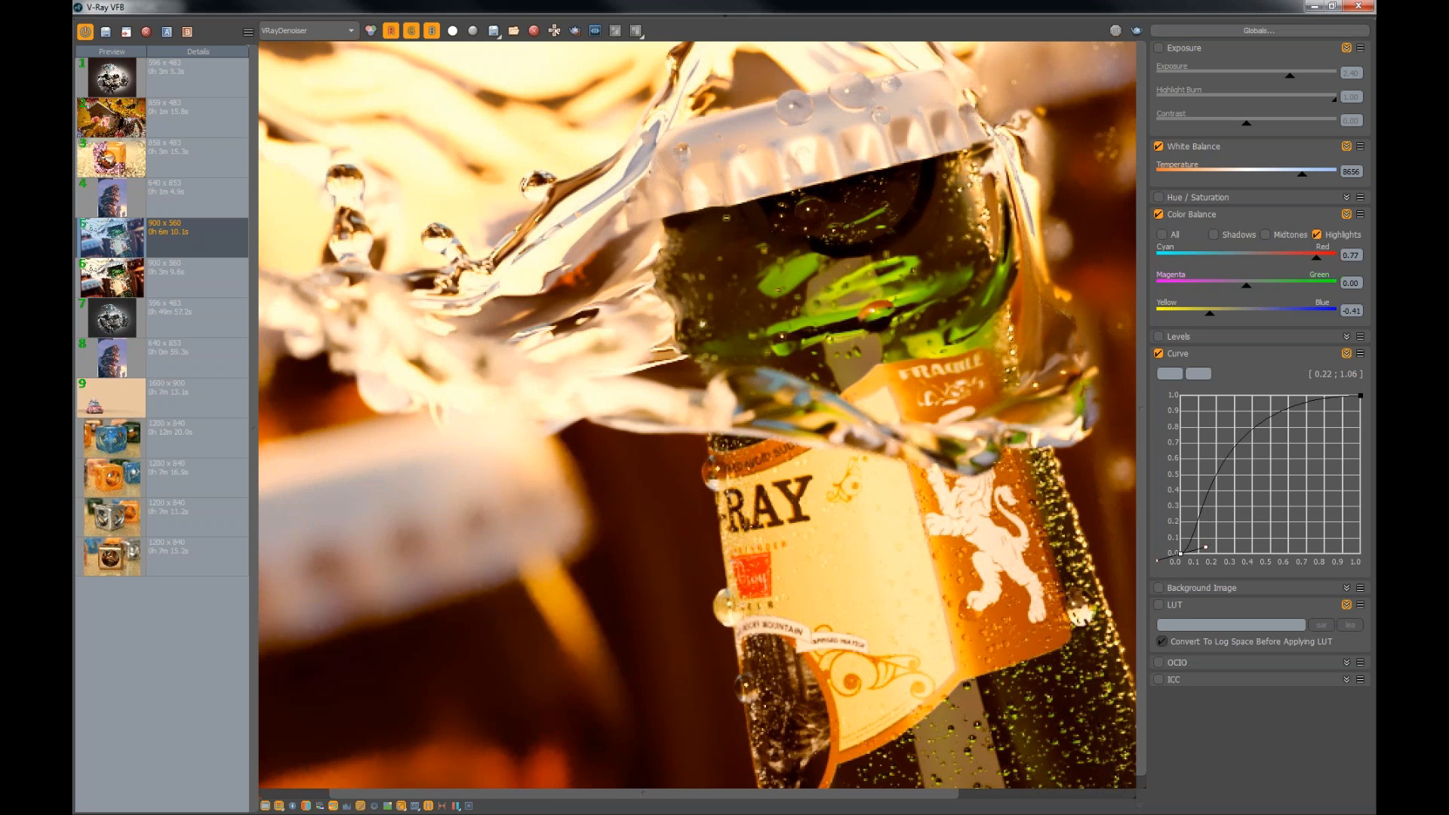
Step: Replace the color corrections with the lens effects settings, then enable bloom with a weight of 50.94 and glare on the RGB color result
{"action": "left_click", "coordinate": [467, 806]}
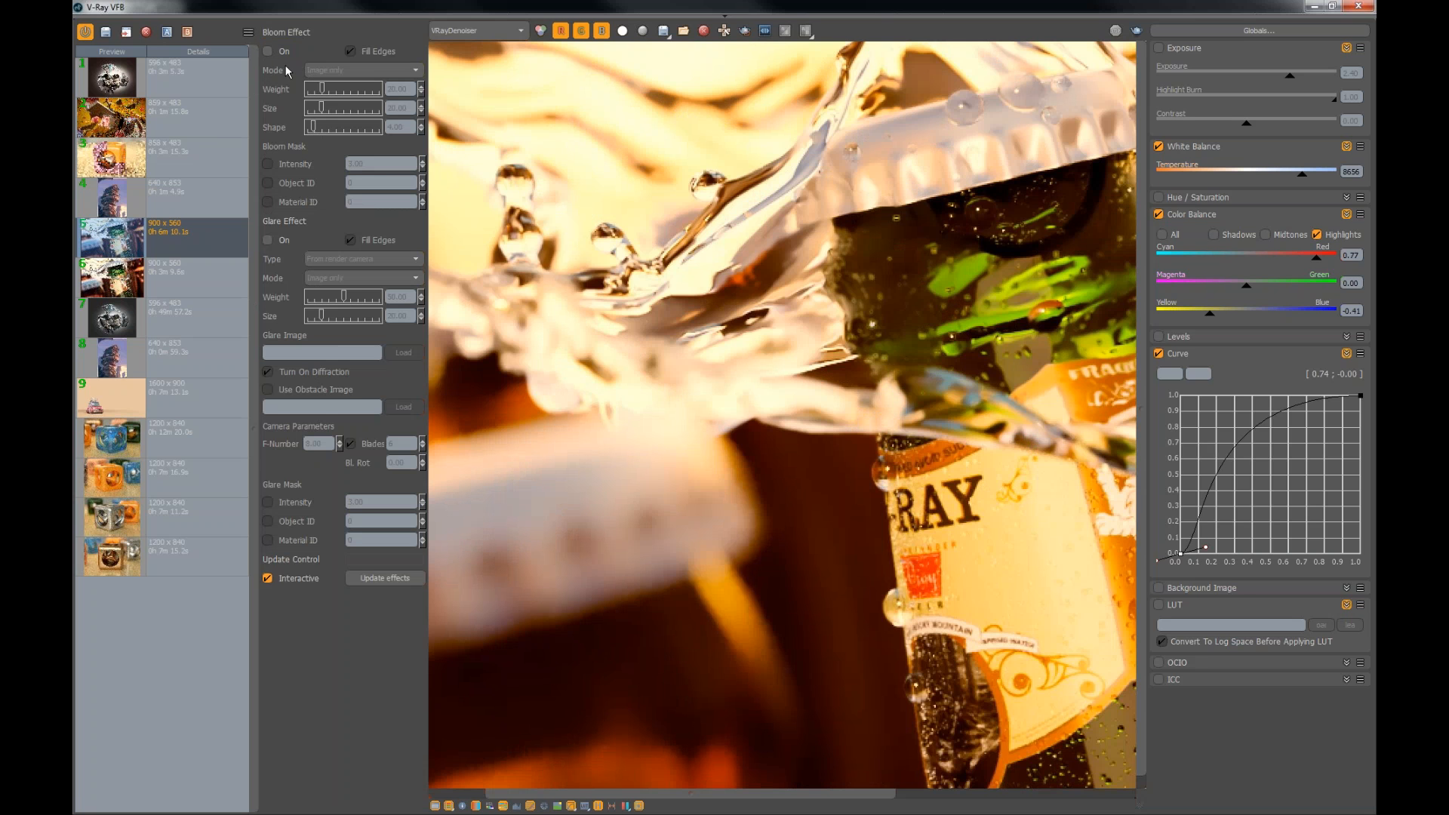
{"action": "left_click", "coordinate": [435, 806]}
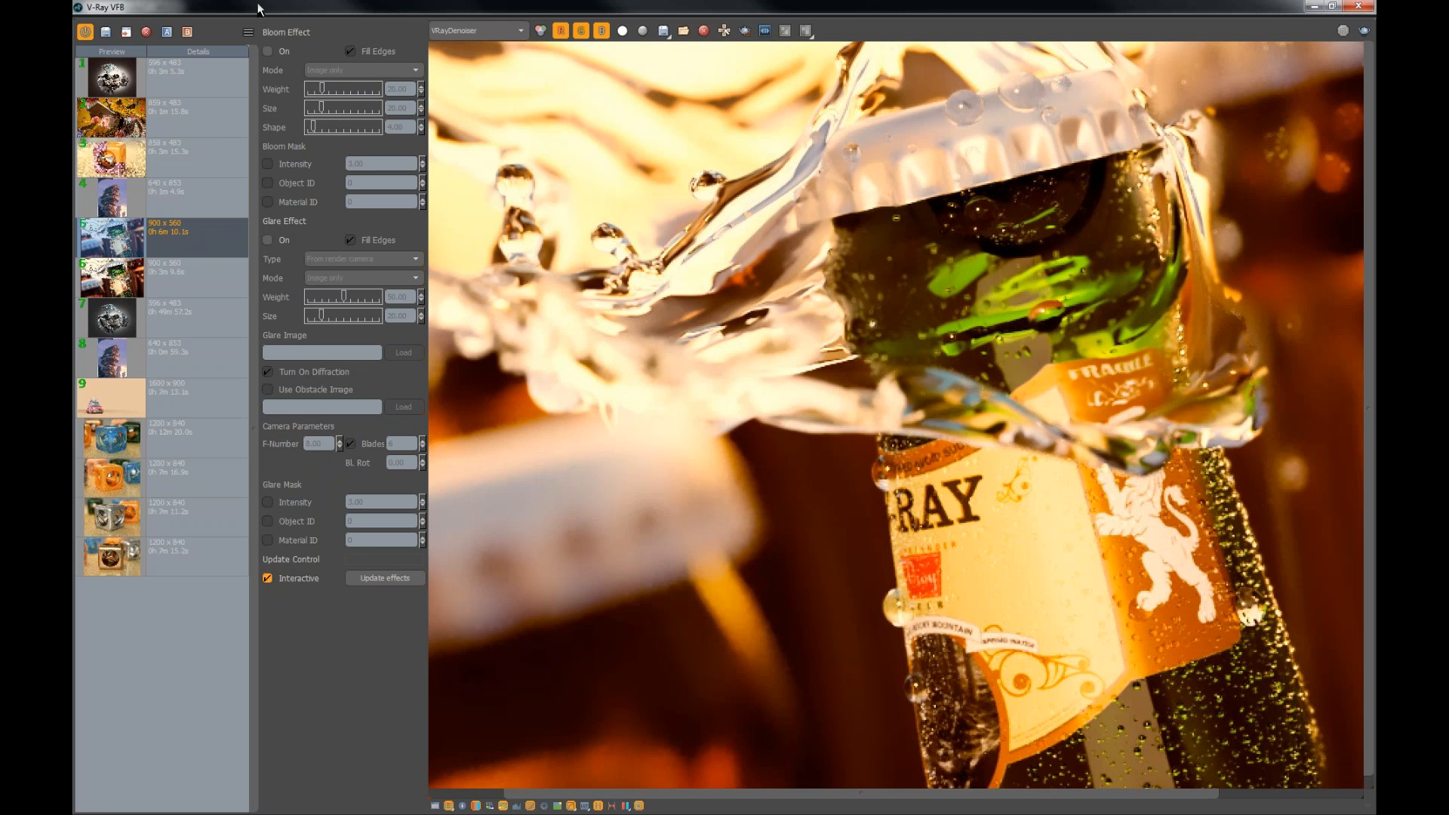
{"action": "left_click", "coordinate": [266, 50]}
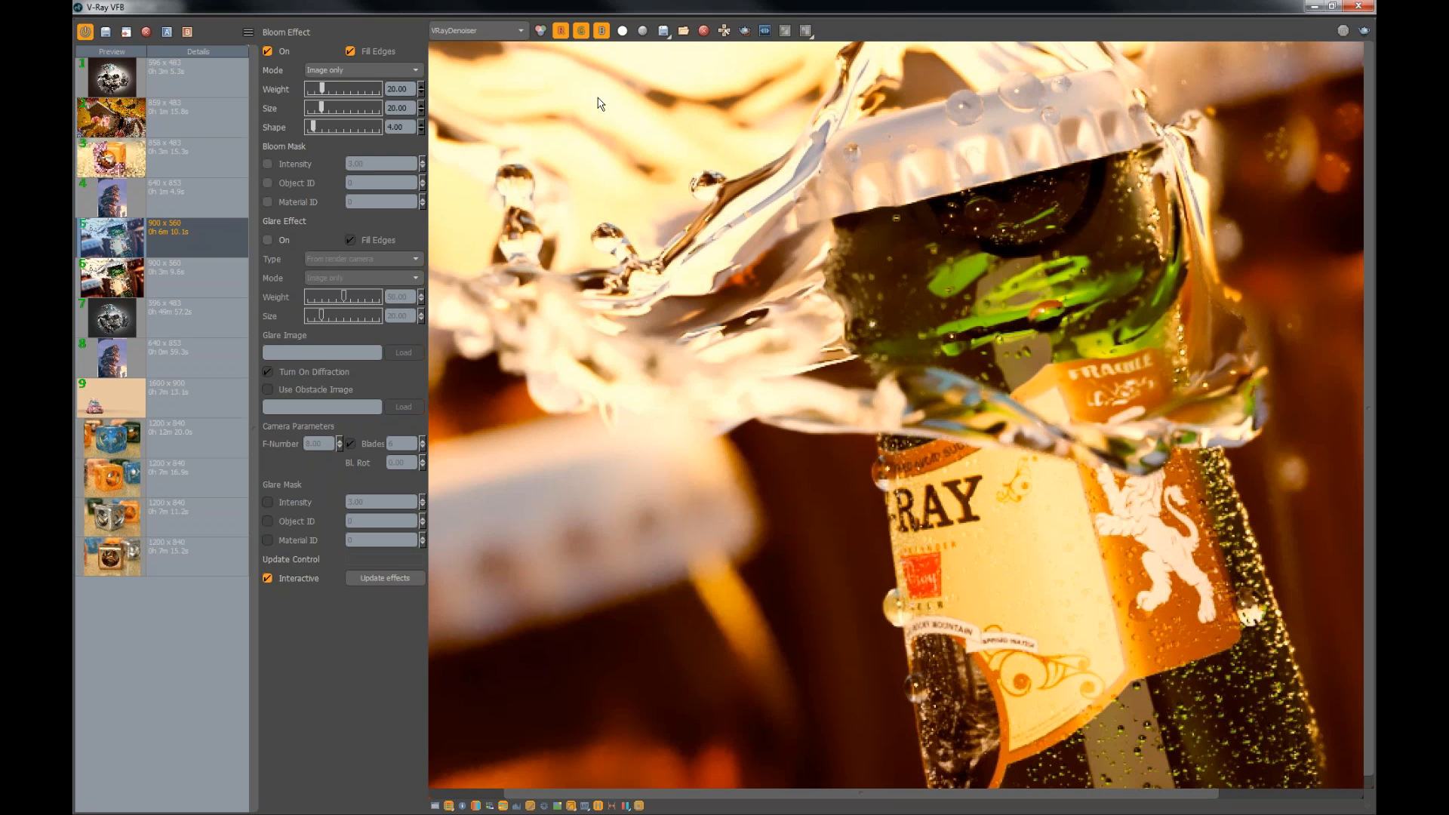
{"action": "left_click_drag", "start_coordinate": [332, 92], "coordinate": [359, 92]}
{"action": "left_click", "coordinate": [442, 32]}
{"action": "left_click", "coordinate": [461, 19]}
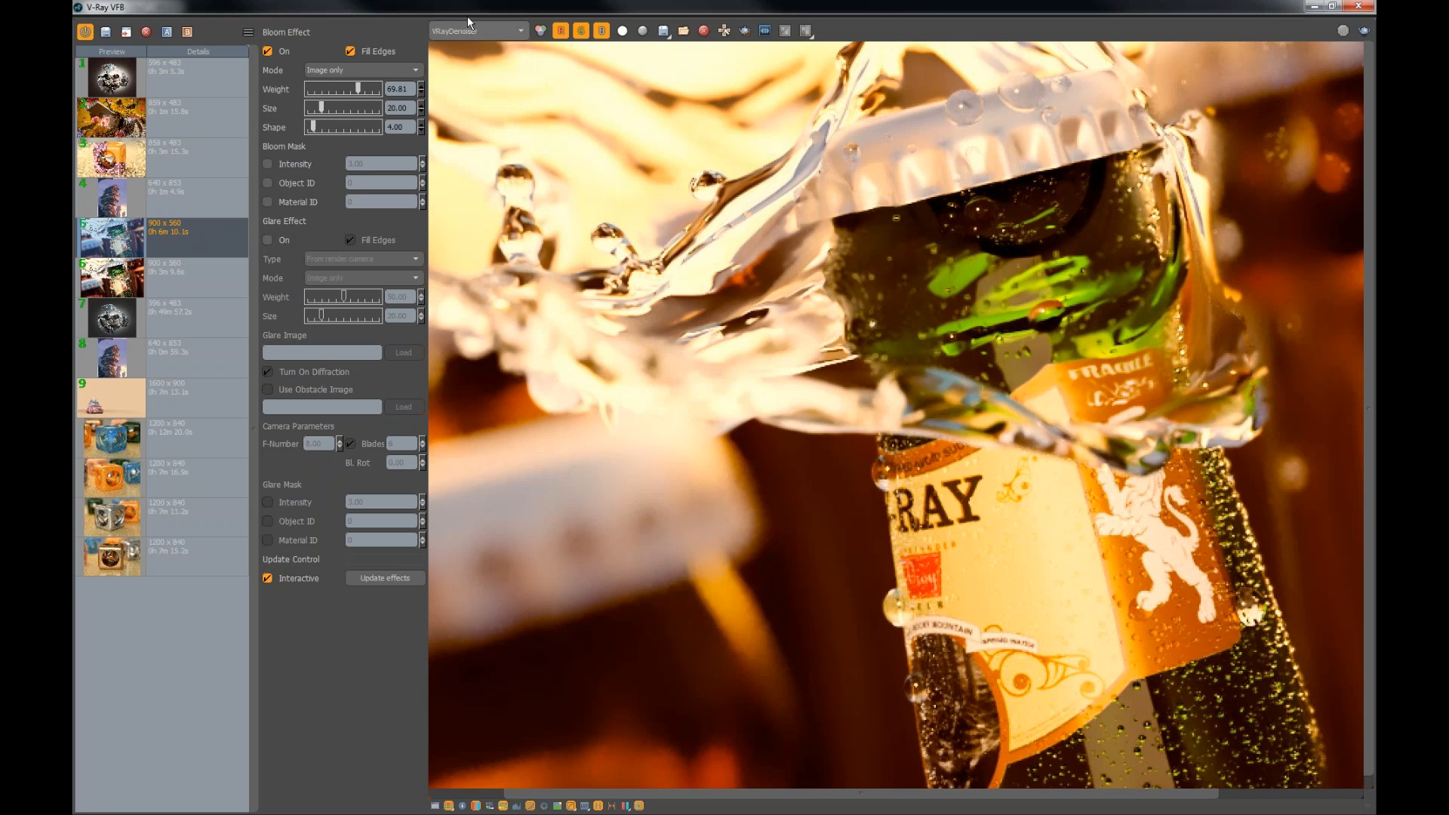
{"action": "left_click", "coordinate": [346, 91]}
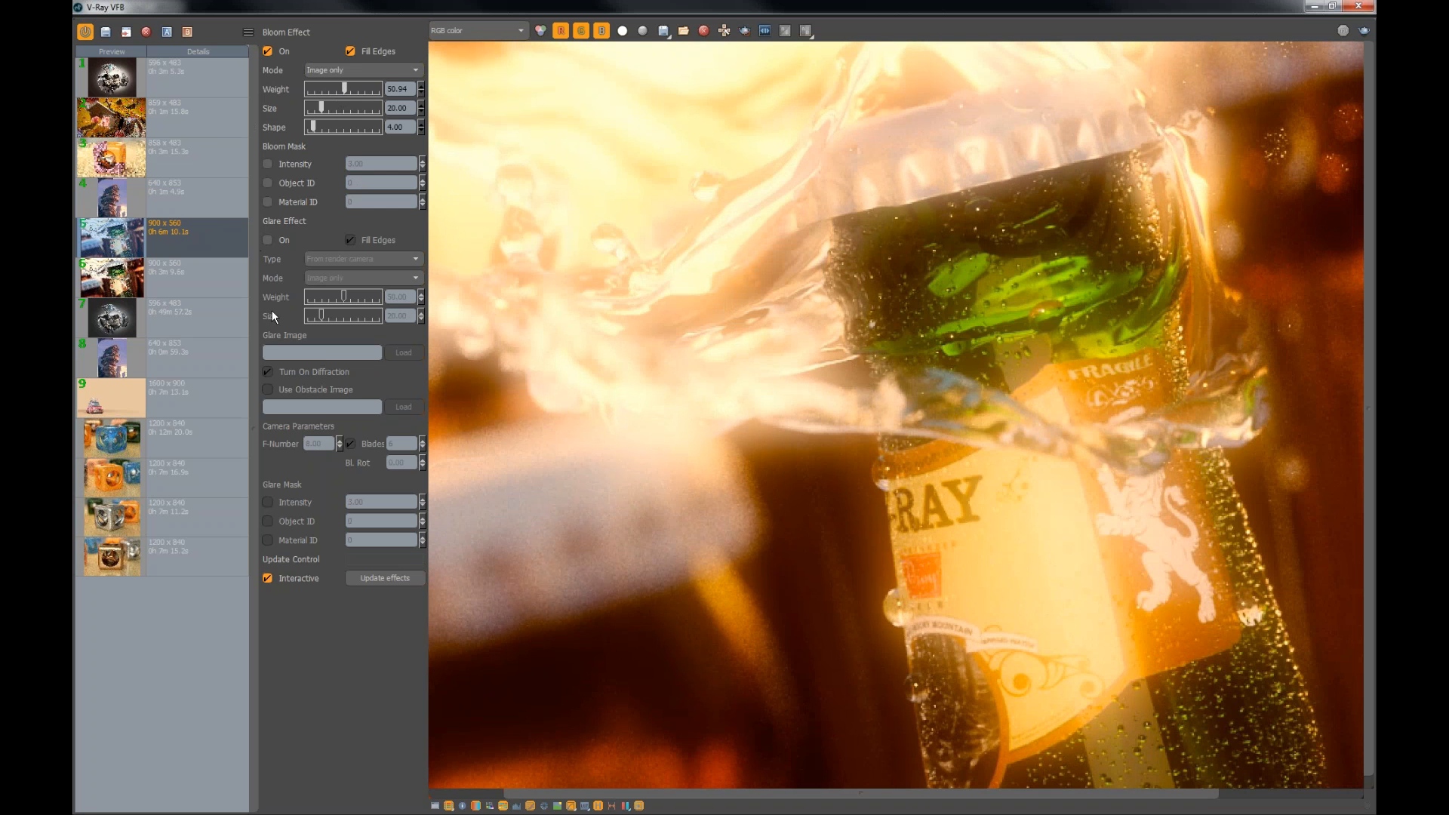
{"action": "left_click", "coordinate": [267, 240]}
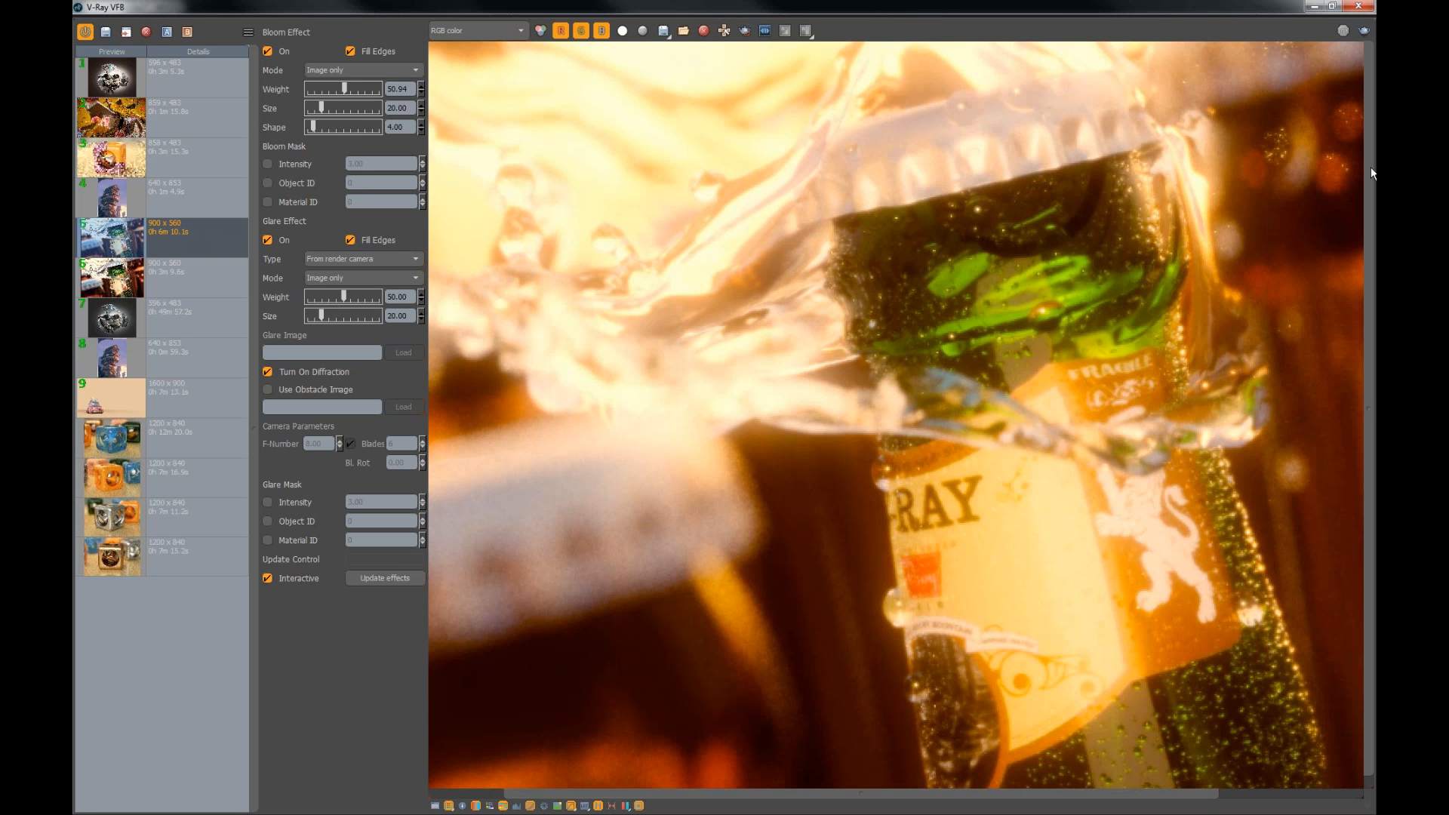
Step: Switch to Chrome and look through the ChaosGroupTV playlist of V-Ray for MODO videos on YouTube
{"action": "key", "text": "alt+Tab"}
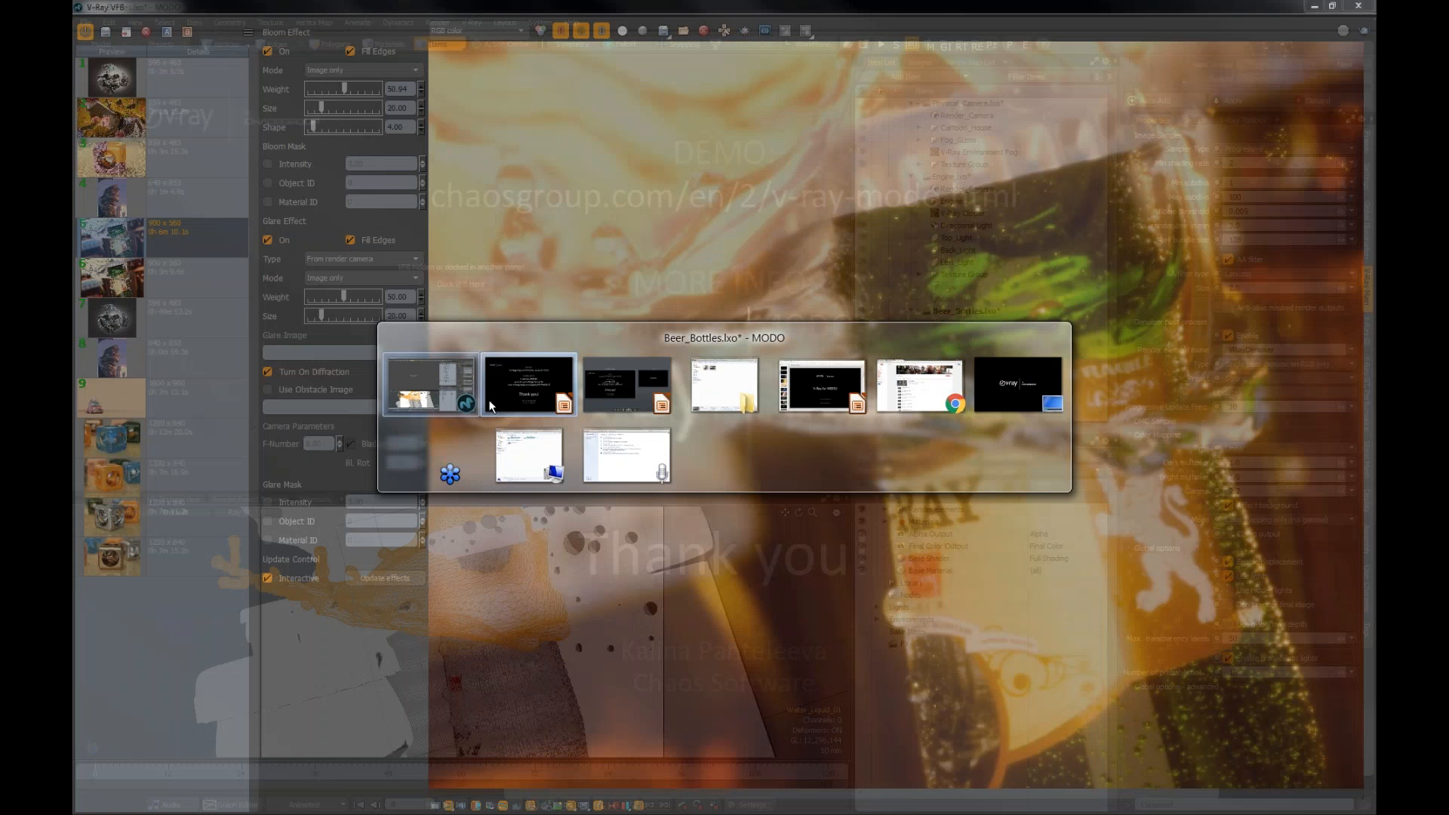
{"action": "key", "text": "Escape"}
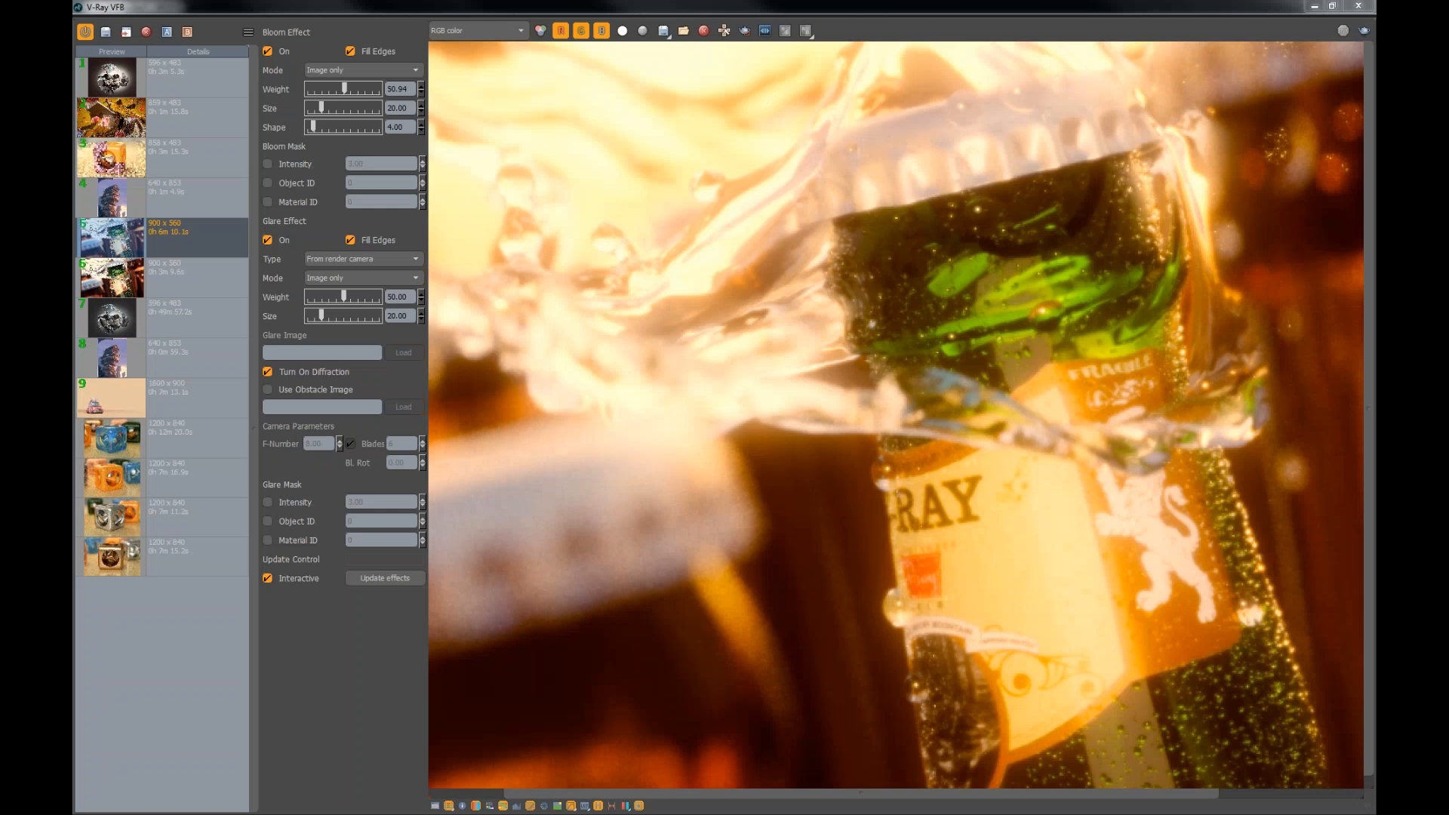
{"action": "left_click_drag", "start_coordinate": [74, 377], "coordinate": [742, 196]}
{"action": "left_click", "coordinate": [1138, 194]}
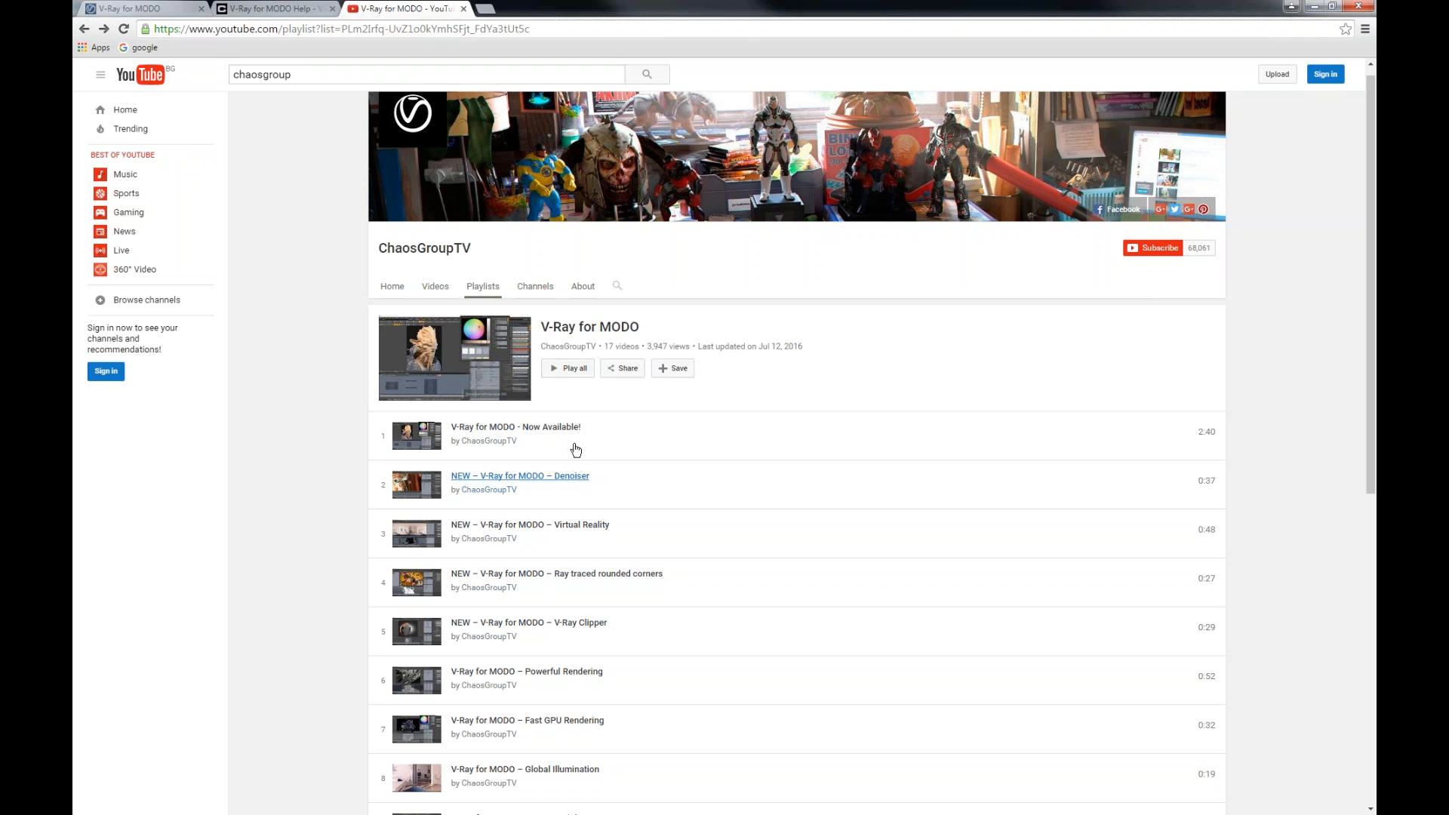
{"action": "scroll", "coordinate": [744, 588], "scroll_direction": "down", "scroll_amount": 2}
{"action": "scroll", "coordinate": [591, 769], "scroll_direction": "down", "scroll_amount": 2}
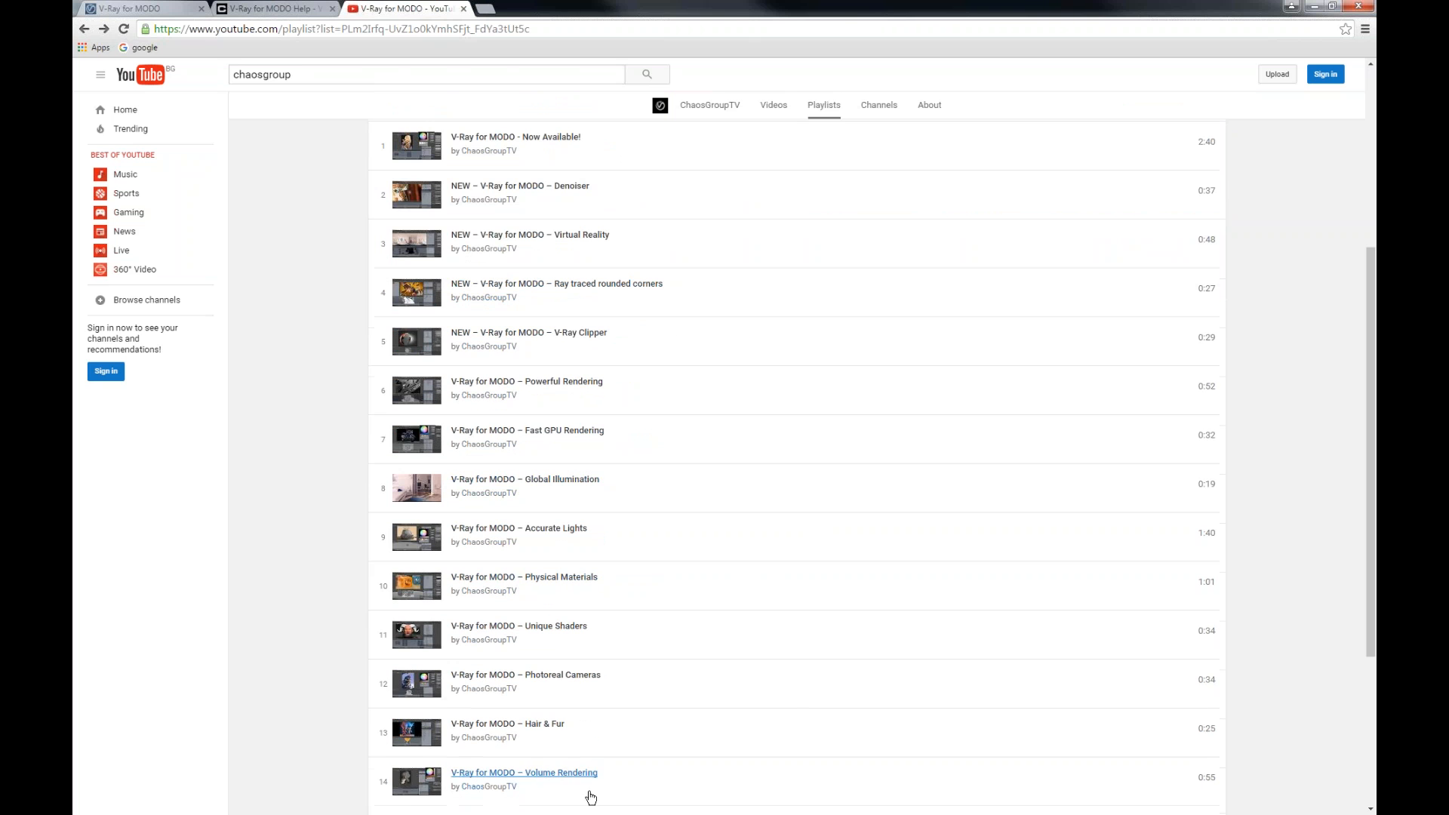
{"action": "scroll", "coordinate": [622, 582], "scroll_direction": "down", "scroll_amount": 2}
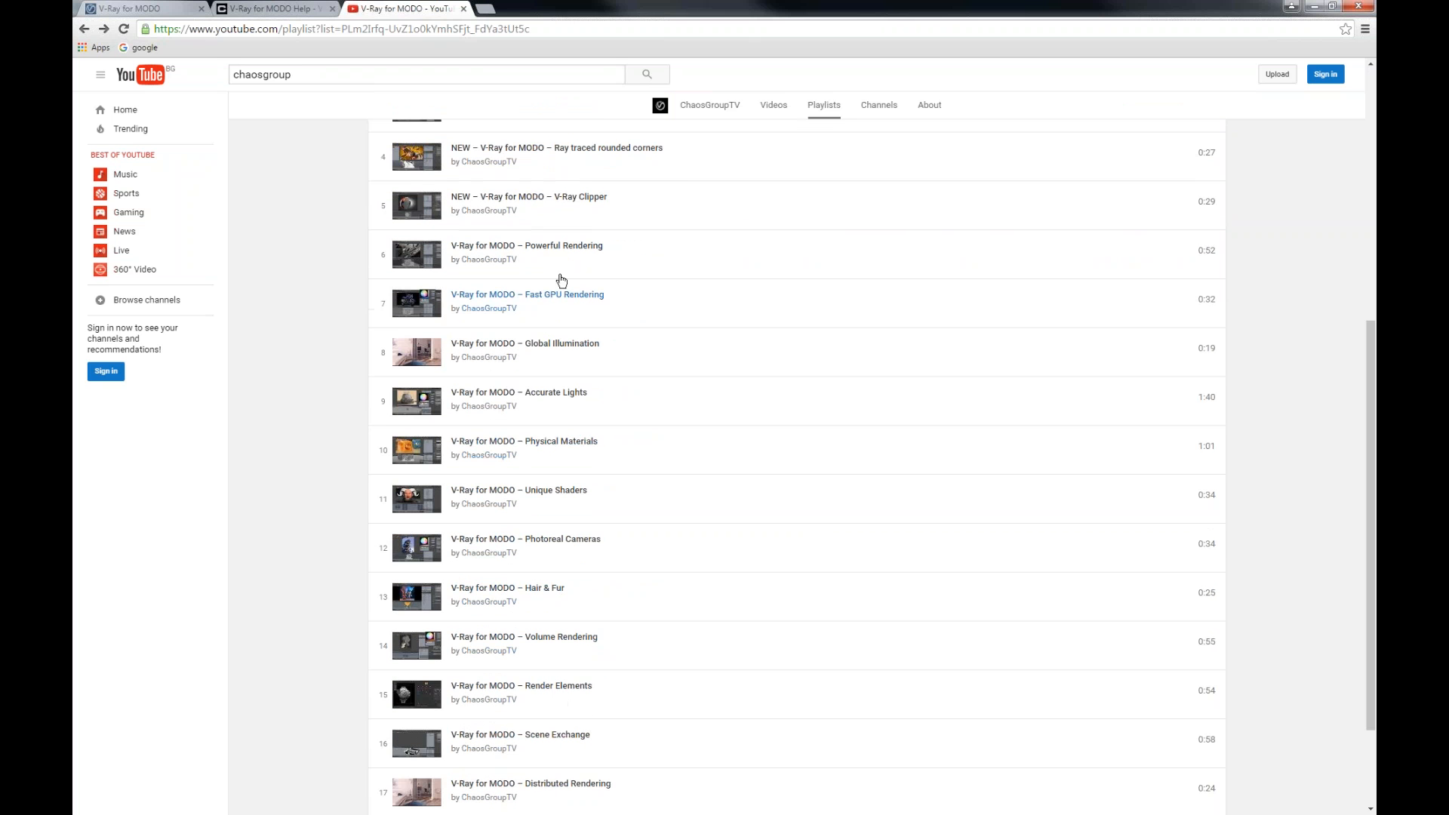
{"action": "right_click", "coordinate": [582, 561]}
{"action": "key", "text": "Escape"}
{"action": "scroll", "coordinate": [536, 623], "scroll_direction": "down", "scroll_amount": 2}
{"action": "scroll", "coordinate": [535, 623], "scroll_direction": "up", "scroll_amount": 3}
{"action": "scroll", "coordinate": [532, 384], "scroll_direction": "up", "scroll_amount": 3}
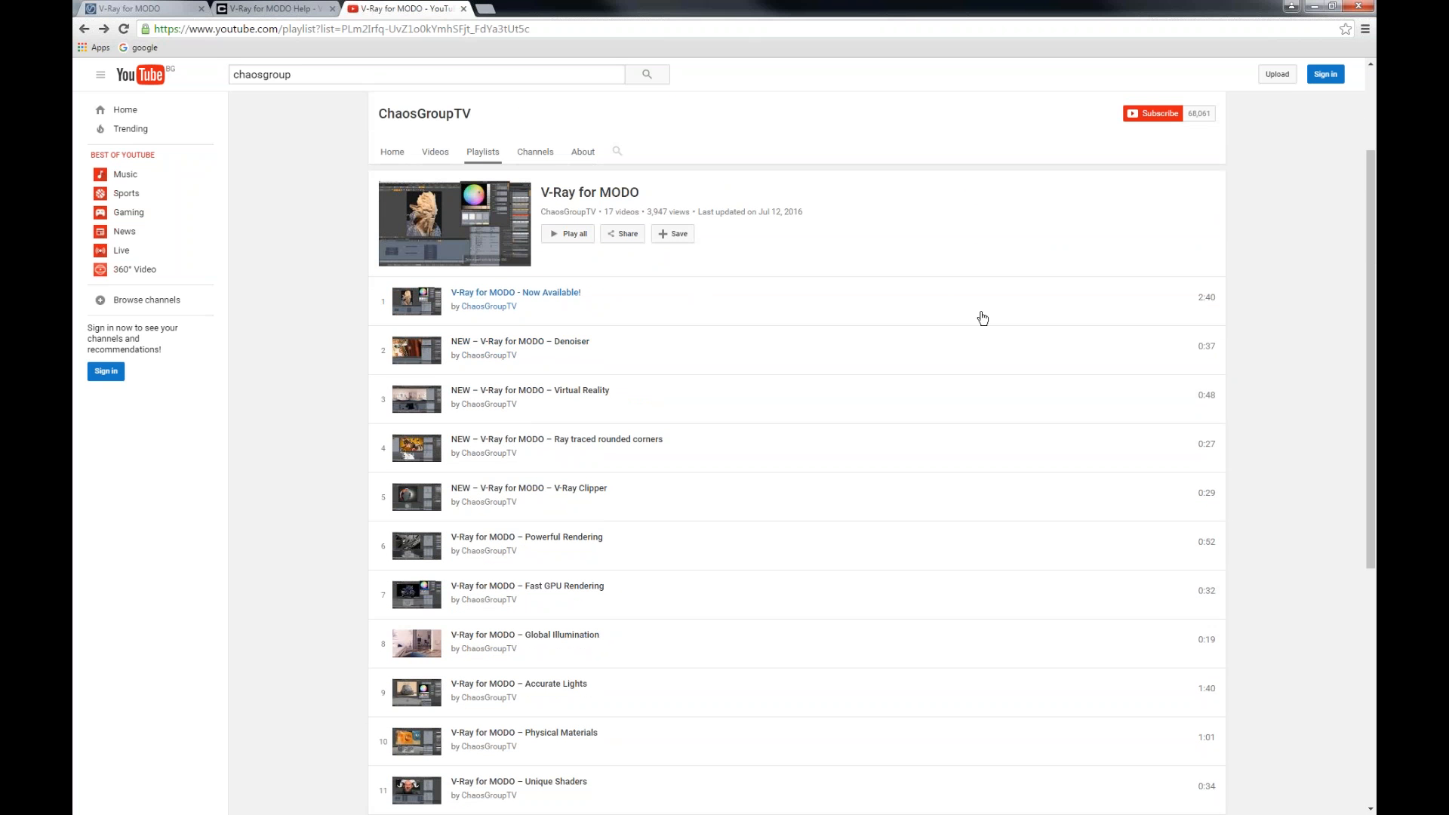
Step: View the V-Ray for MODO Help page, then read the V-Ray for MODO product page down to the system requirements
{"action": "left_click", "coordinate": [284, 9]}
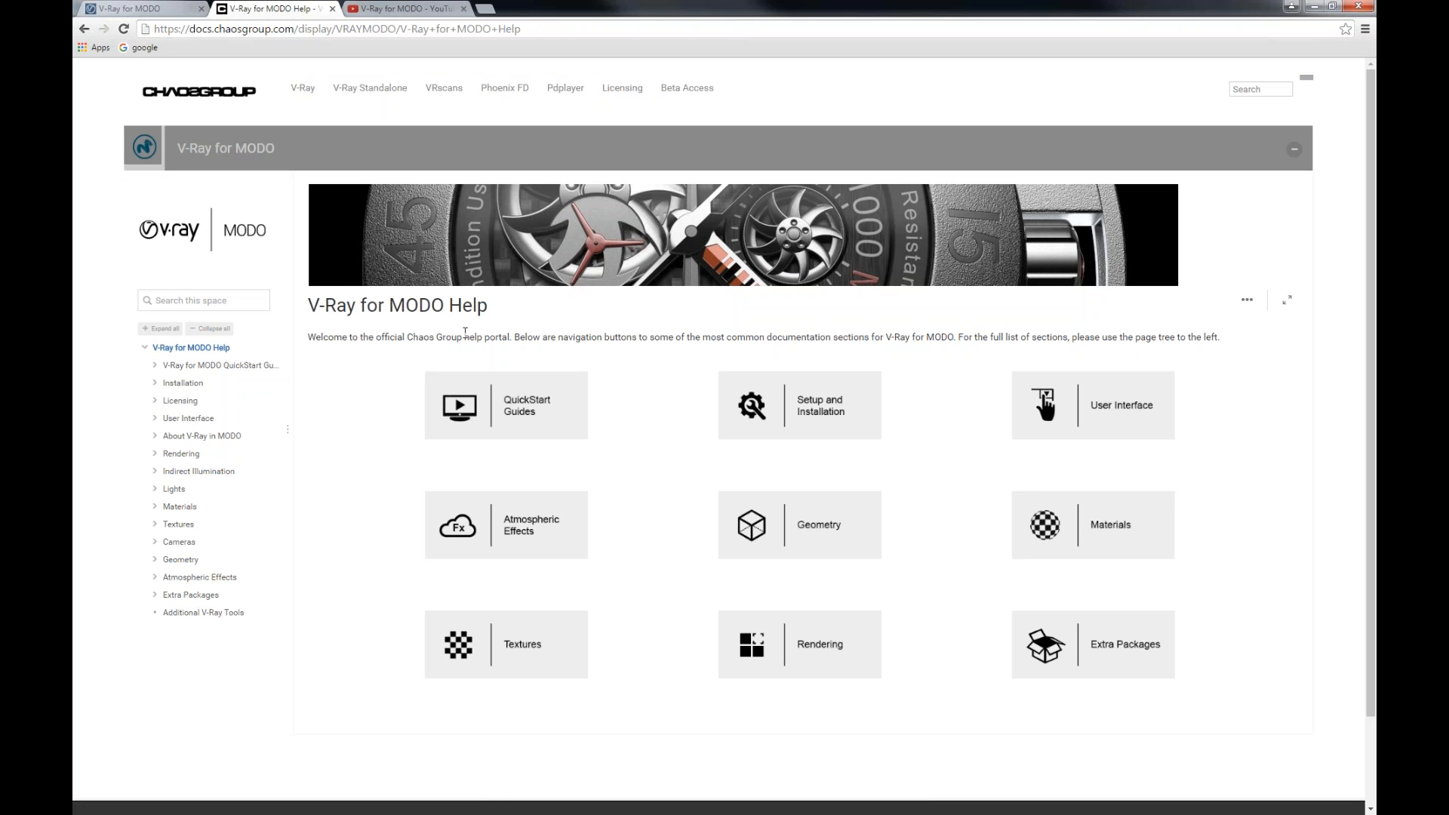
{"action": "left_click", "coordinate": [113, 8]}
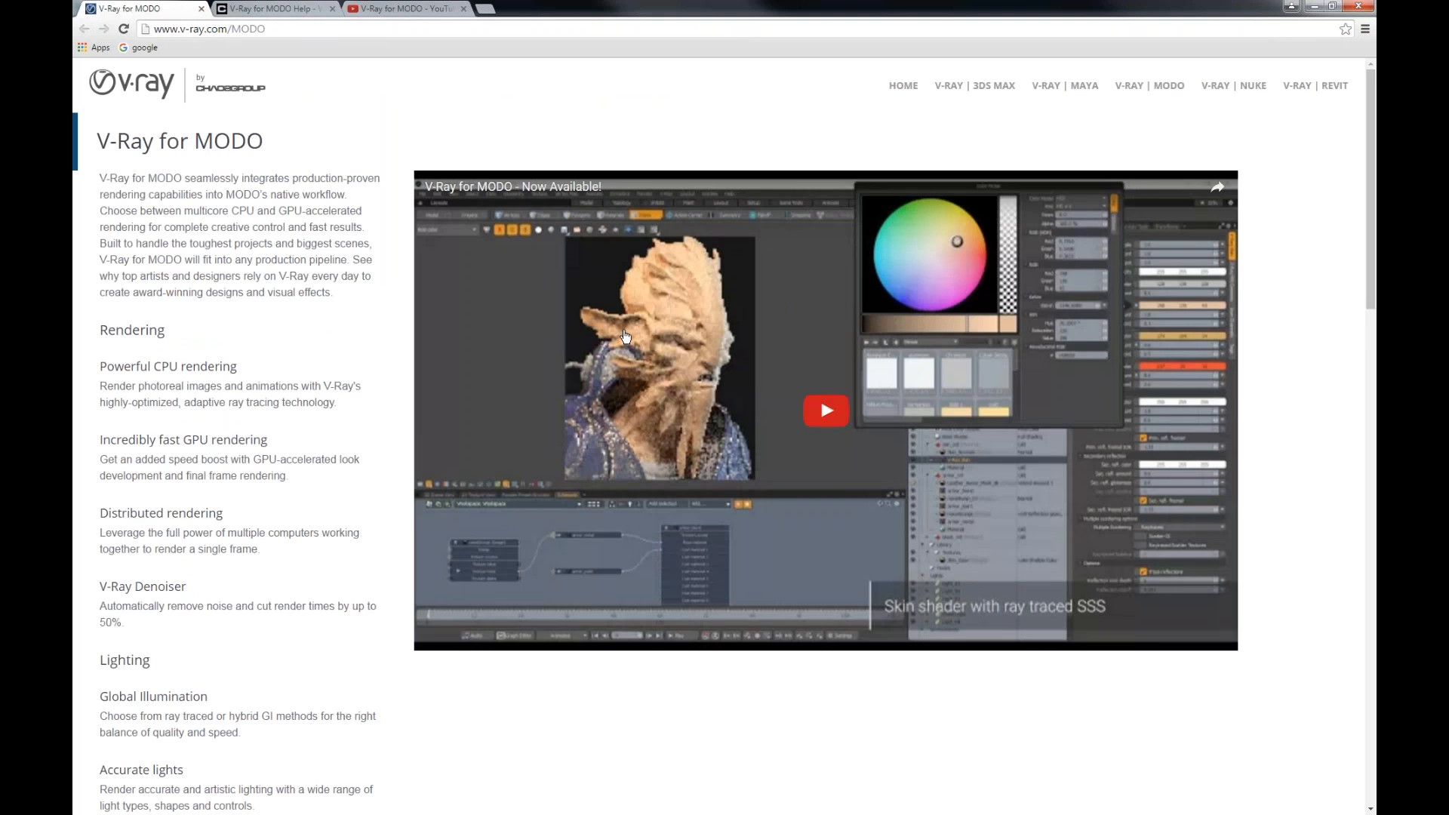
{"action": "scroll", "coordinate": [624, 336], "scroll_direction": "down", "scroll_amount": 10}
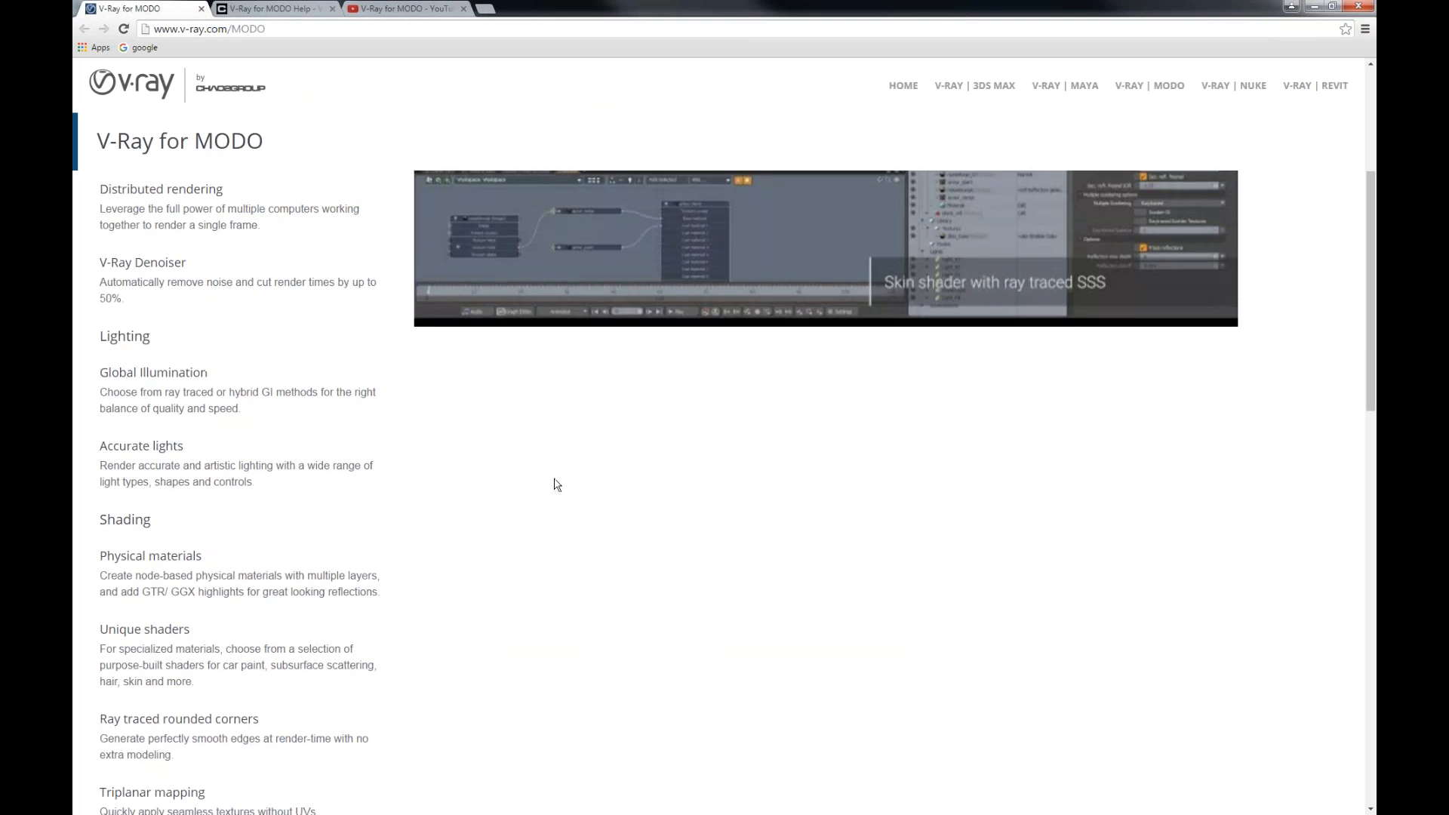
{"action": "scroll", "coordinate": [350, 504], "scroll_direction": "down", "scroll_amount": 9}
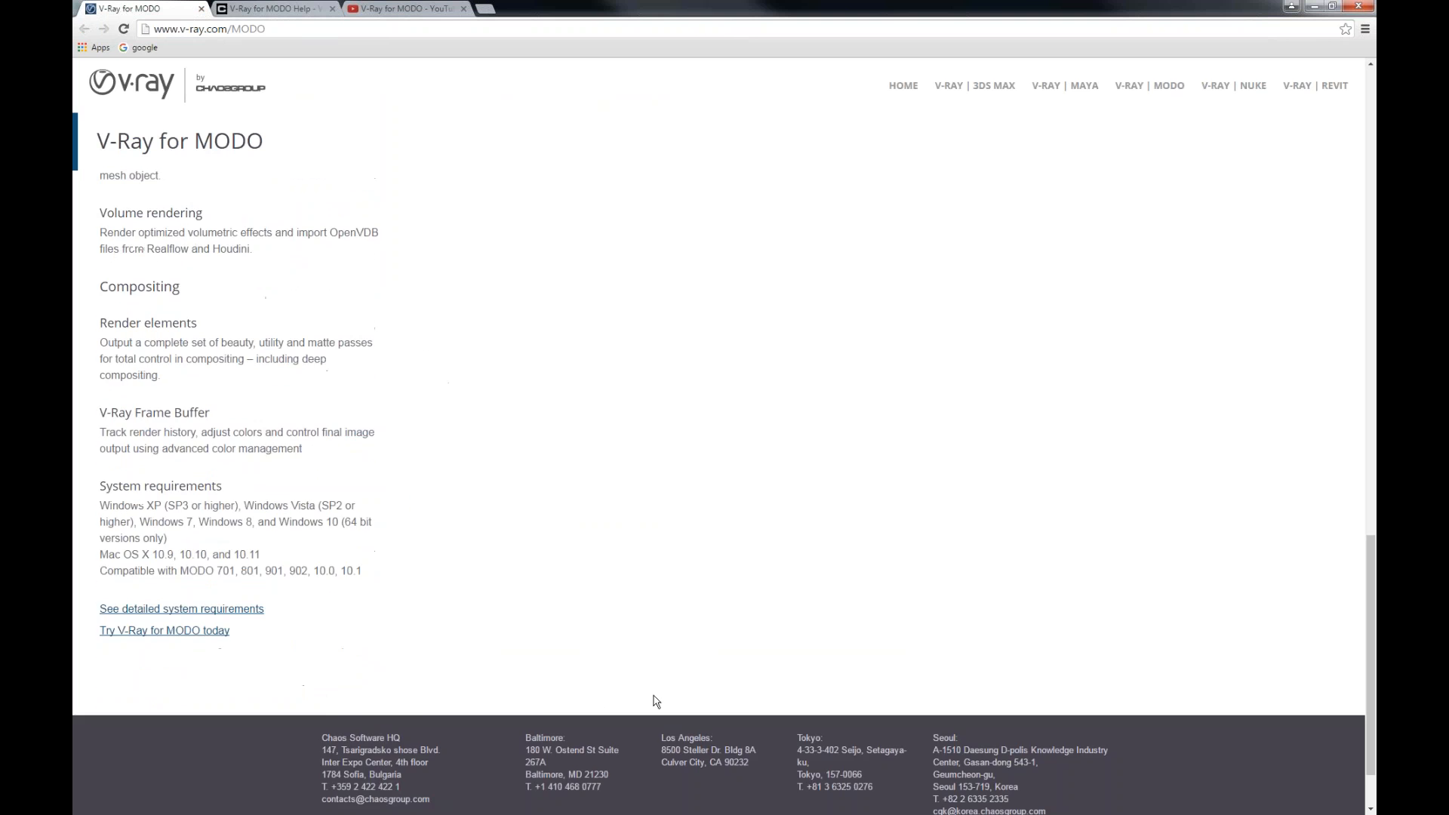
{"action": "scroll", "coordinate": [596, 554], "scroll_direction": "up", "scroll_amount": 1}
{"action": "scroll", "coordinate": [393, 604], "scroll_direction": "down", "scroll_amount": 1}
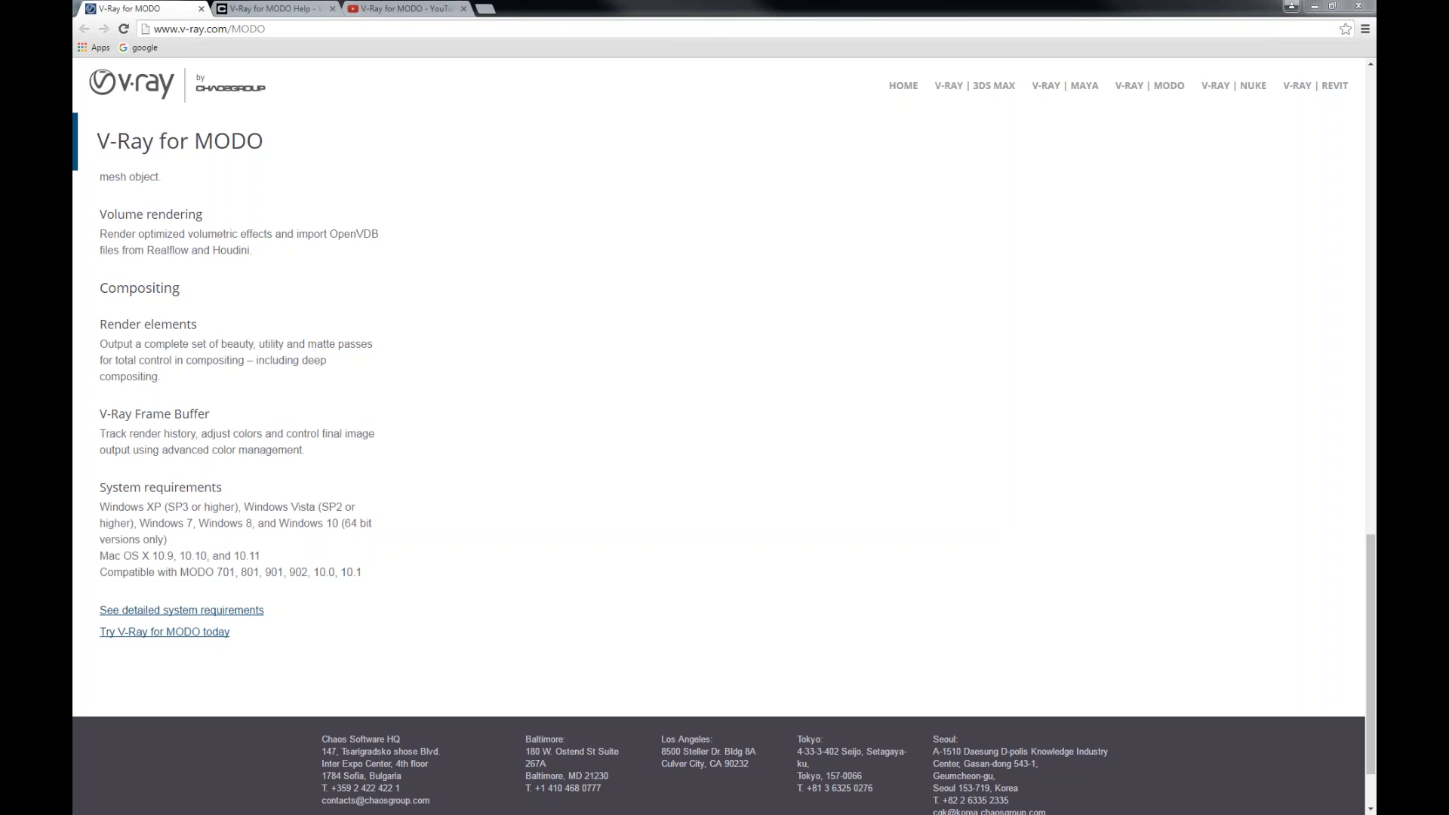
{"action": "key", "text": "alt+Tab"}
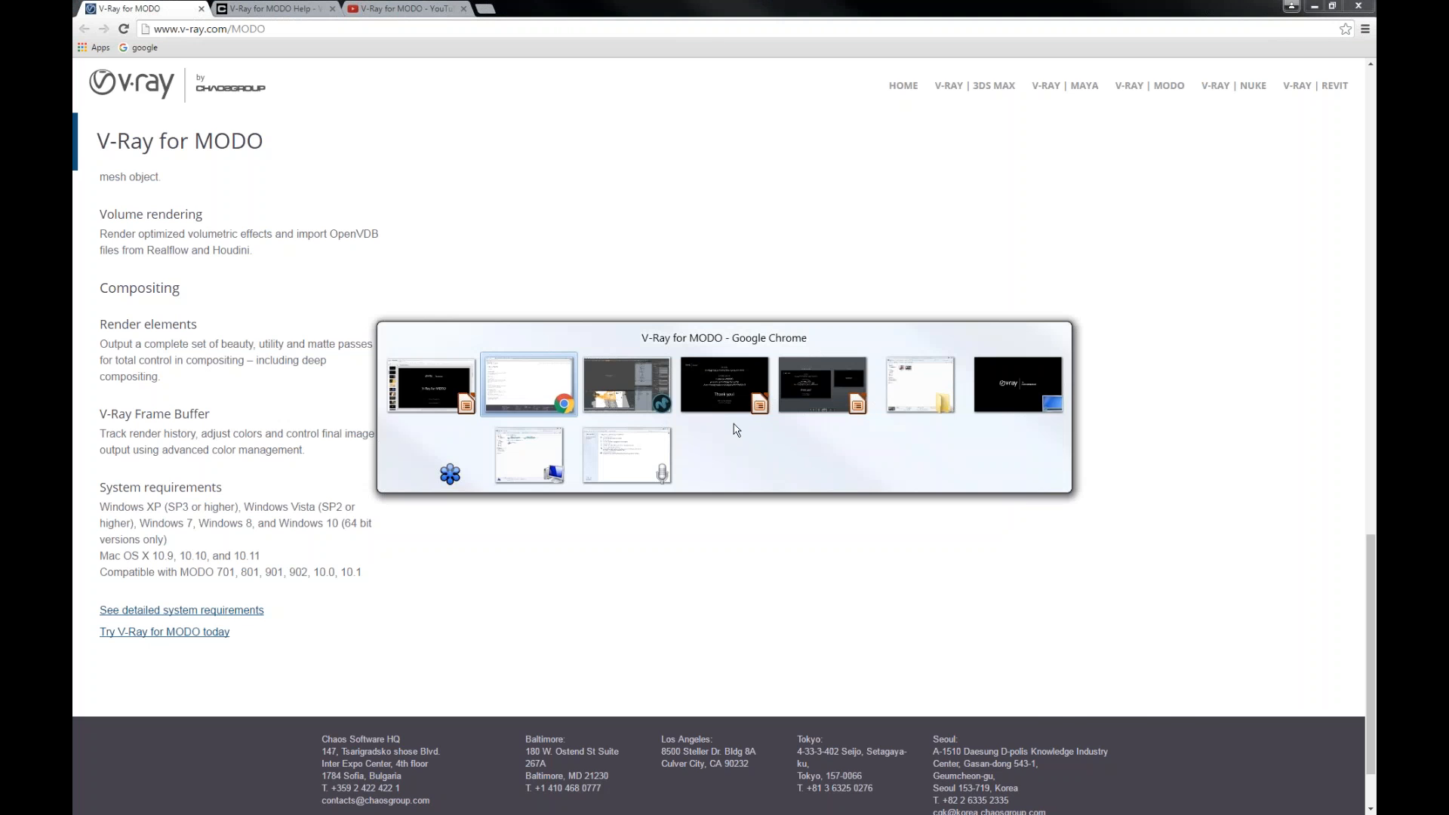